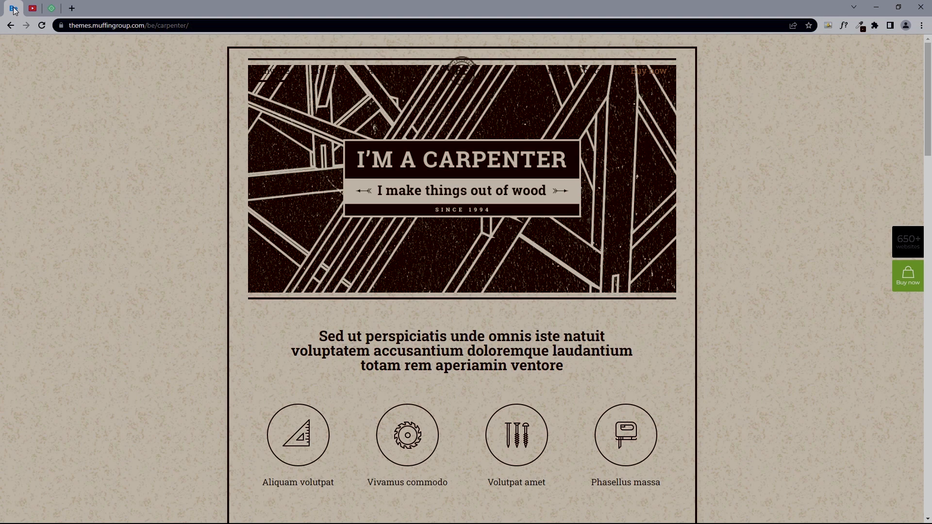
# View the localhost carpenter site, and open the Local download form on localwp.com for the Windows platform
pyautogui.click(32, 8)
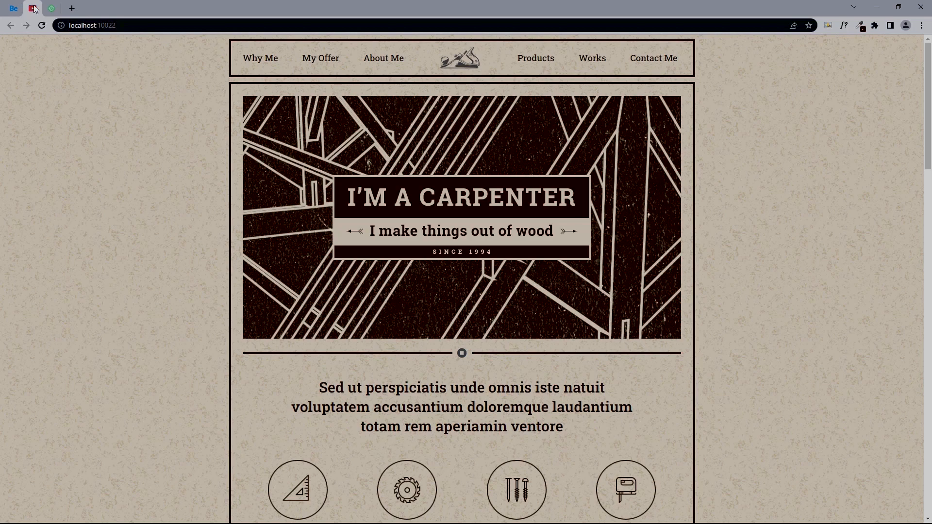
pyautogui.click(52, 8)
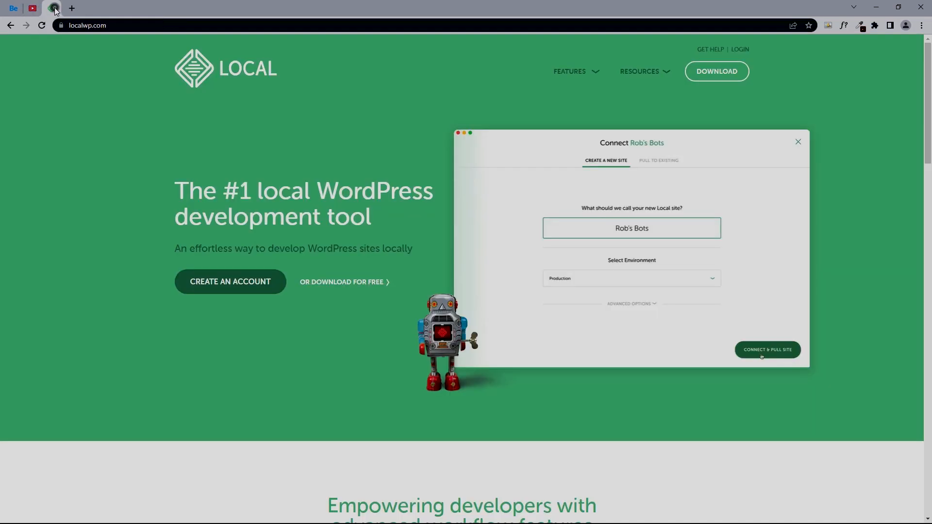
pyautogui.click(330, 281)
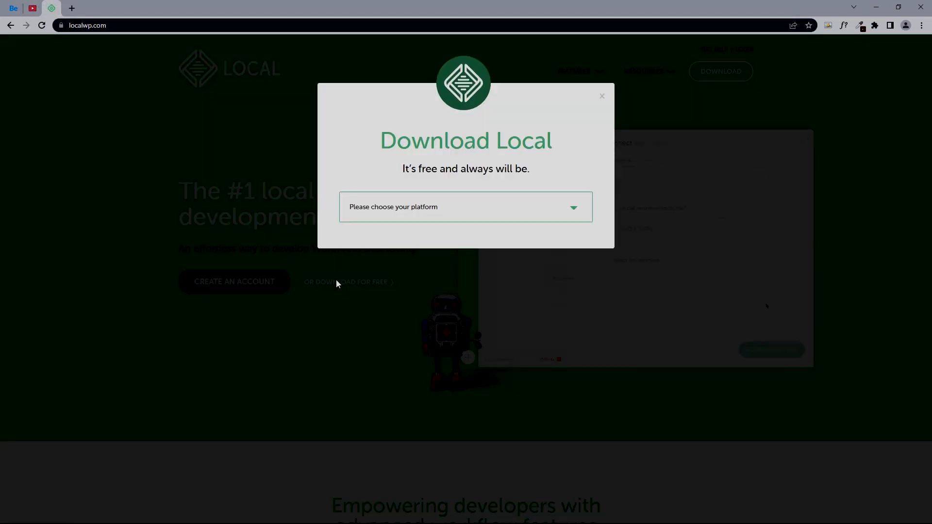
pyautogui.click(410, 208)
pyautogui.click(407, 237)
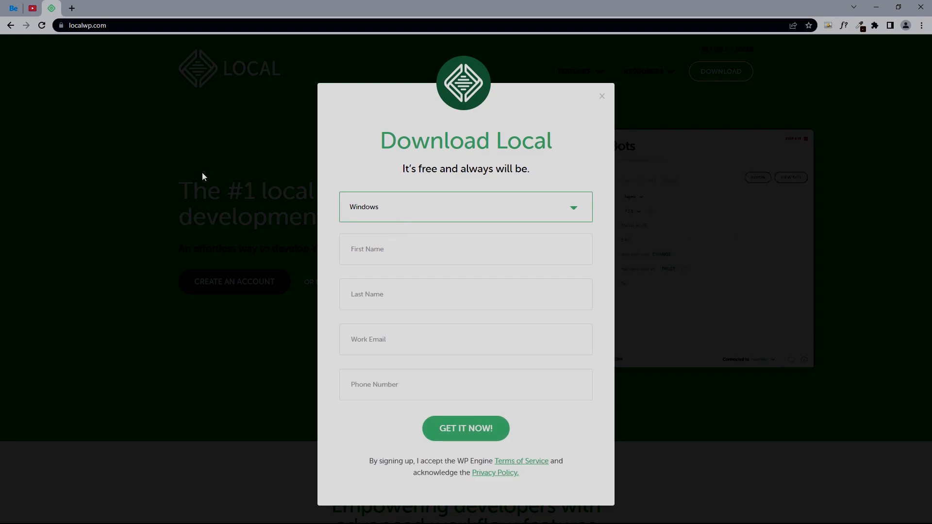
# Look through the BeTheme carpenter demo, visiting its Contact and Work sections and opening the first realization's image
pyautogui.click(19, 9)
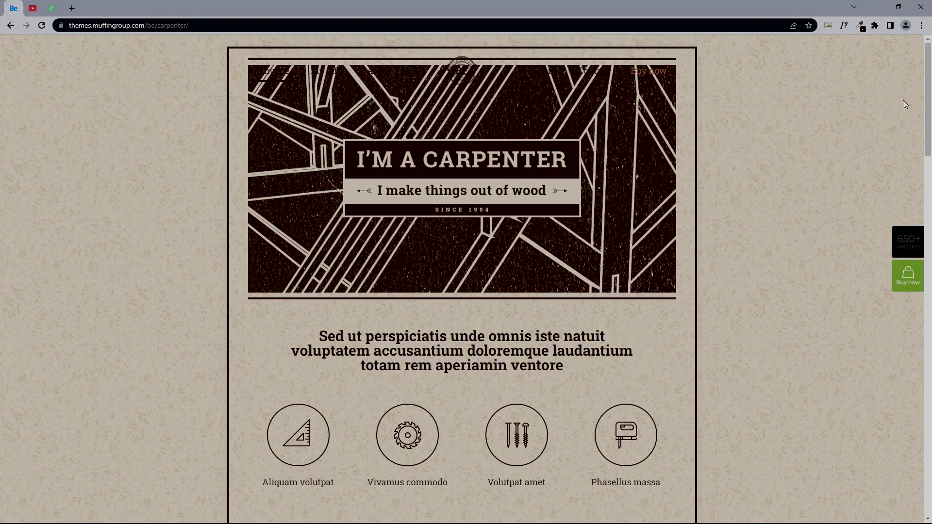
pyautogui.scroll(-3, 904, 104)
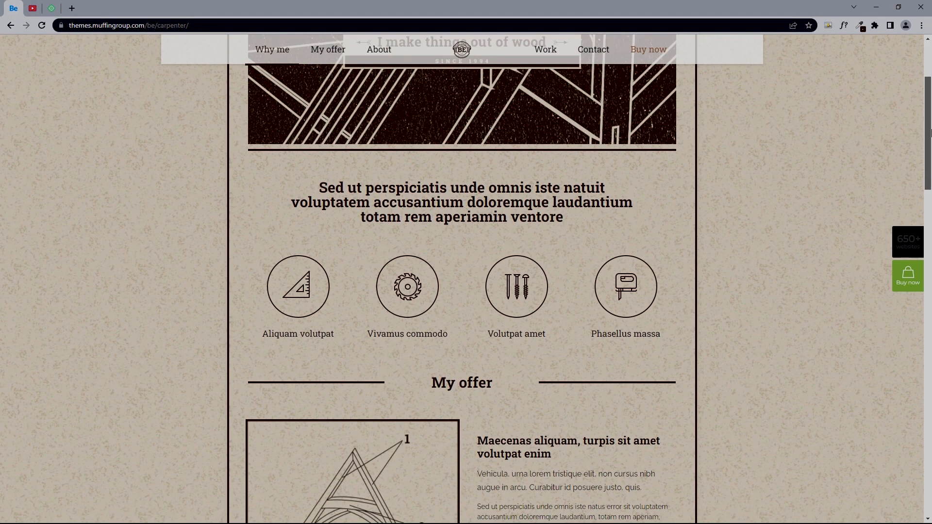
pyautogui.moveTo(929, 131); pyautogui.dragTo(929, 140)
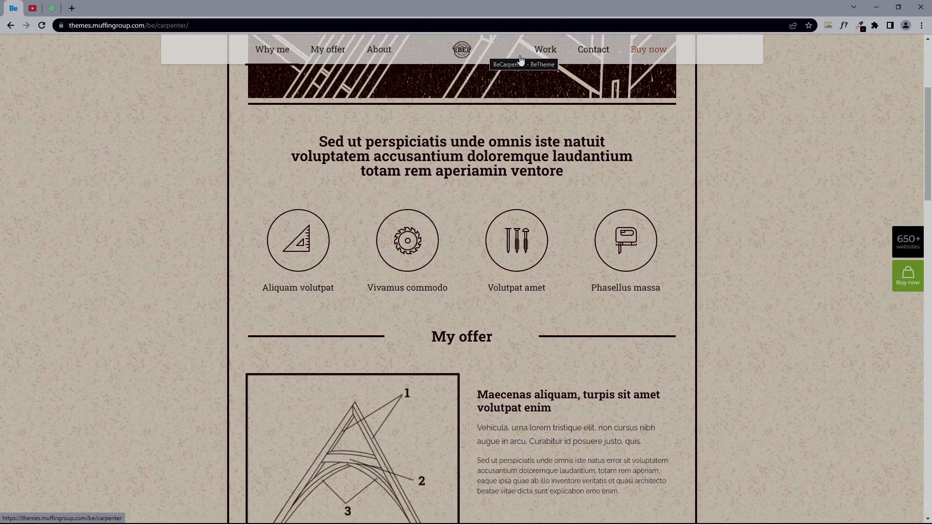
pyautogui.click(601, 51)
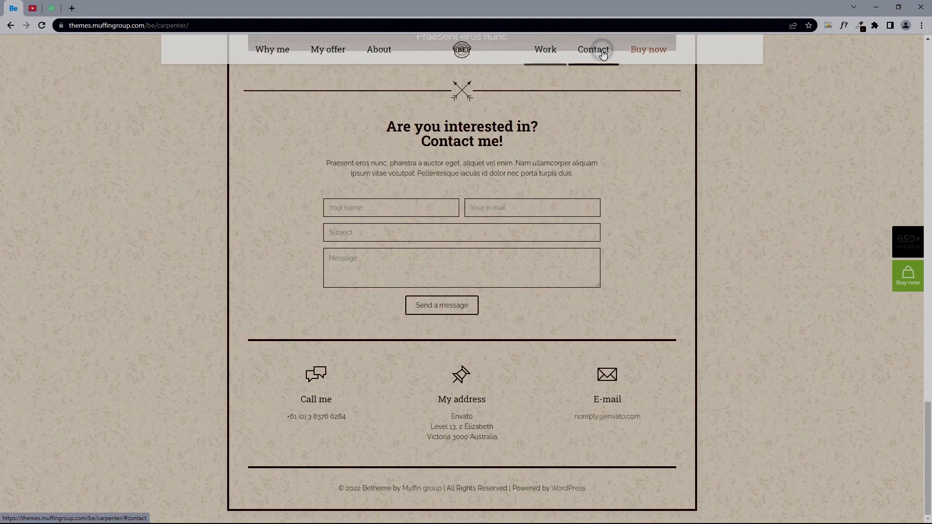
pyautogui.click(546, 51)
pyautogui.click(460, 118)
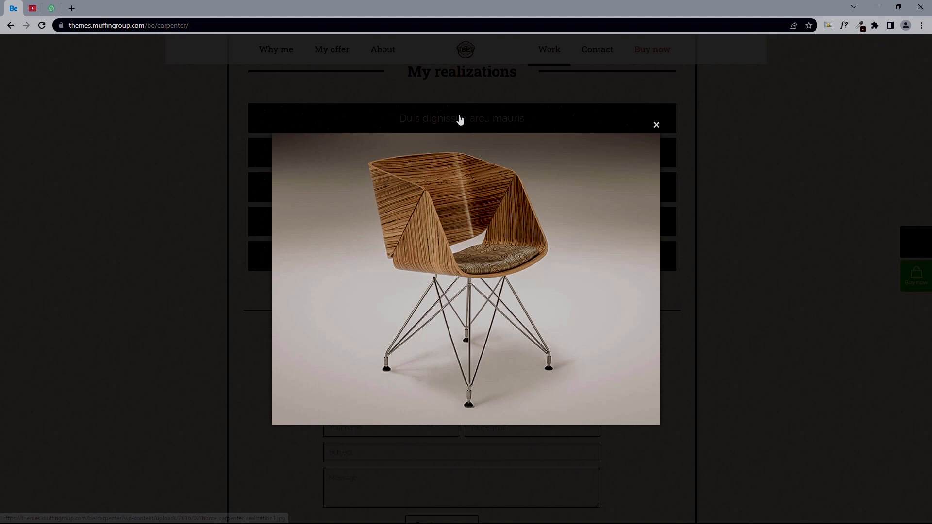
# Look through the localhost carpenter site, viewing the gallery's first photo enlarged and the sections below the gallery
pyautogui.click(32, 8)
pyautogui.moveTo(927, 83); pyautogui.dragTo(909, 299)
pyautogui.click(320, 222)
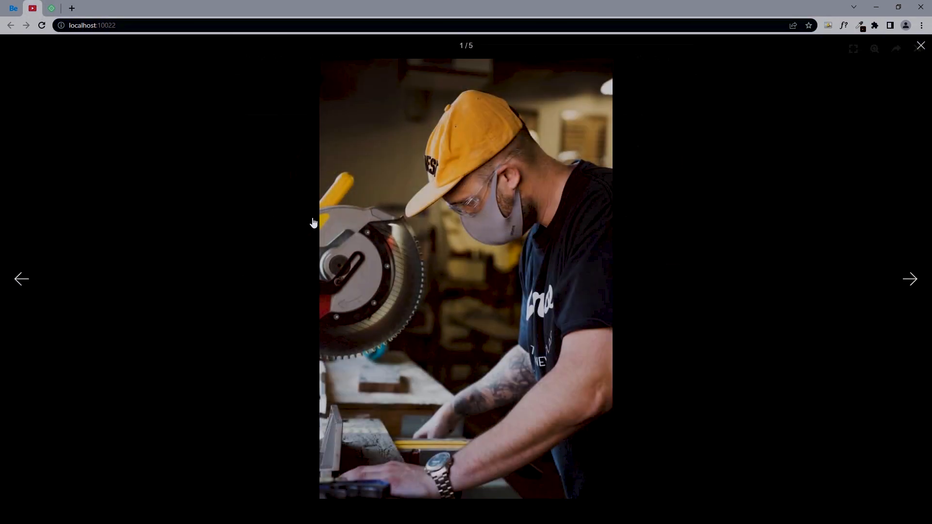
pyautogui.click(313, 222)
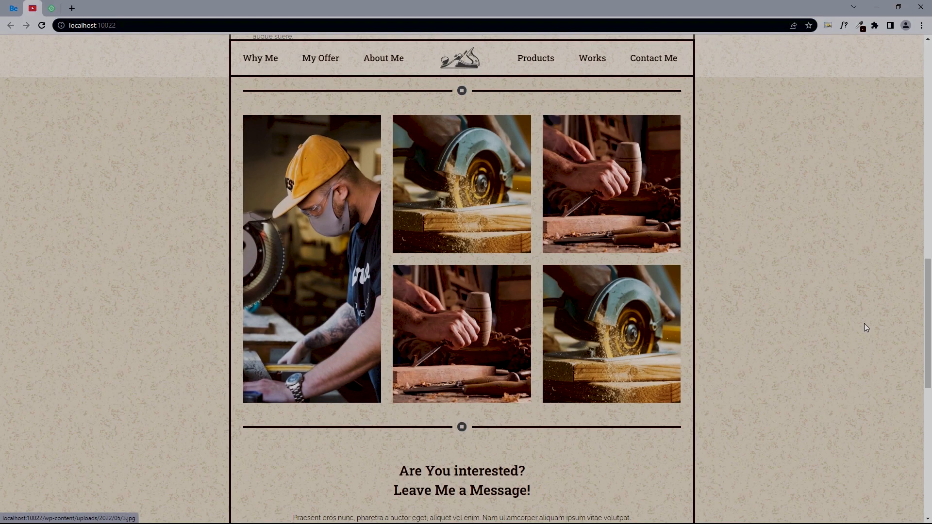
pyautogui.moveTo(929, 332); pyautogui.dragTo(921, 428)
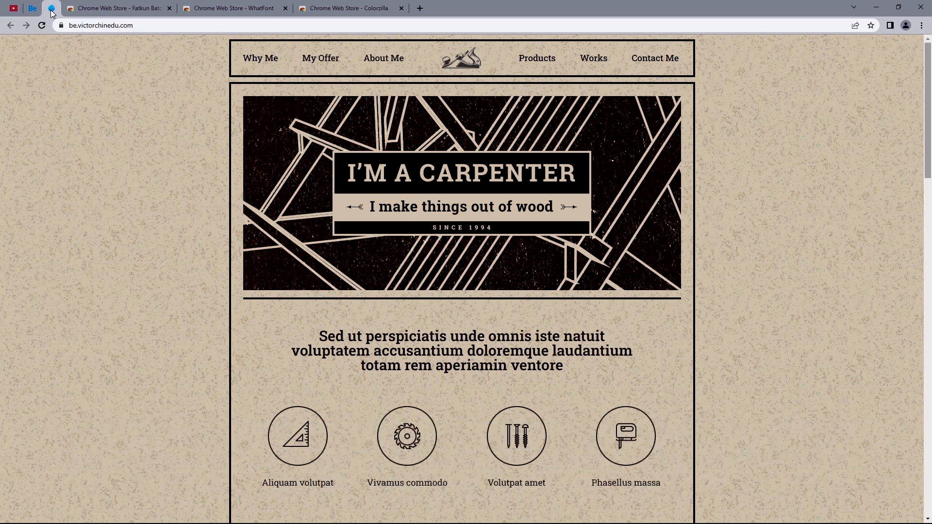
# Review the Chrome Web Store results for Fatkun, WhatFont and Colorzilla, and add the ColorZilla extension to Chrome
pyautogui.click(102, 10)
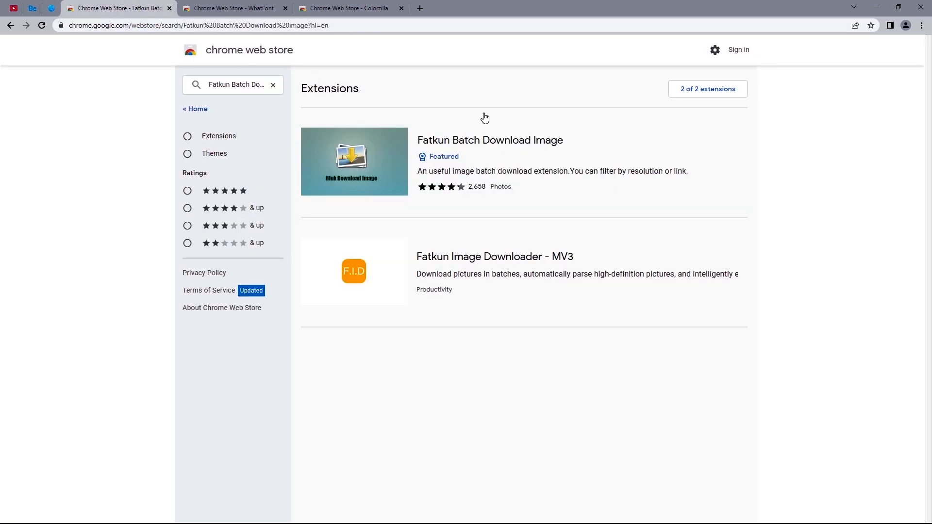
pyautogui.click(235, 8)
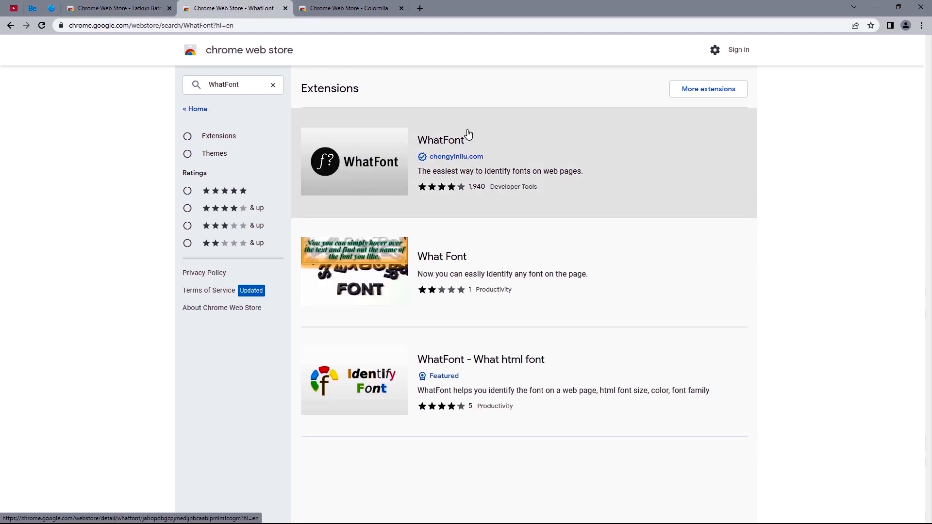
pyautogui.click(352, 8)
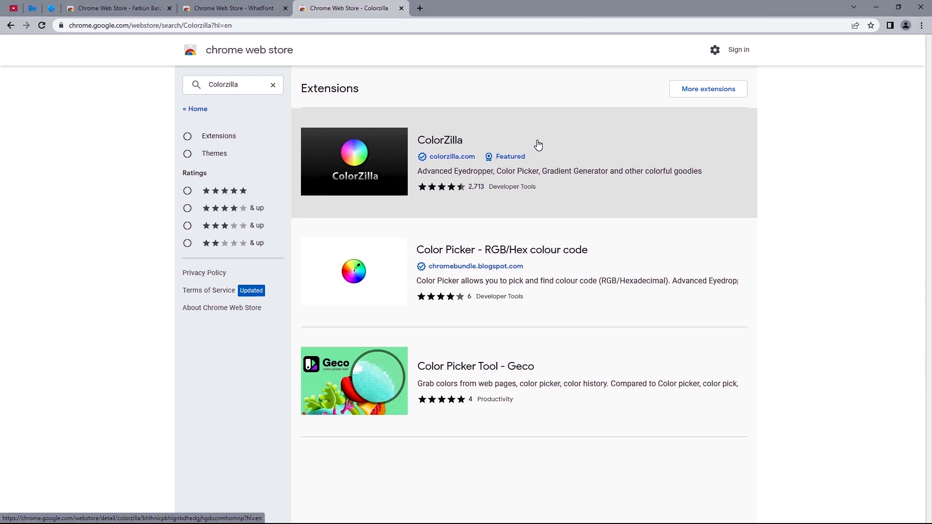
pyautogui.click(533, 143)
pyautogui.click(662, 121)
# Add the WhatFont extension by chengyinliu.com to Chrome from its web store search results
pyautogui.hotkey('ctrl', 'shift', 'Tab')
pyautogui.click(548, 159)
pyautogui.click(648, 121)
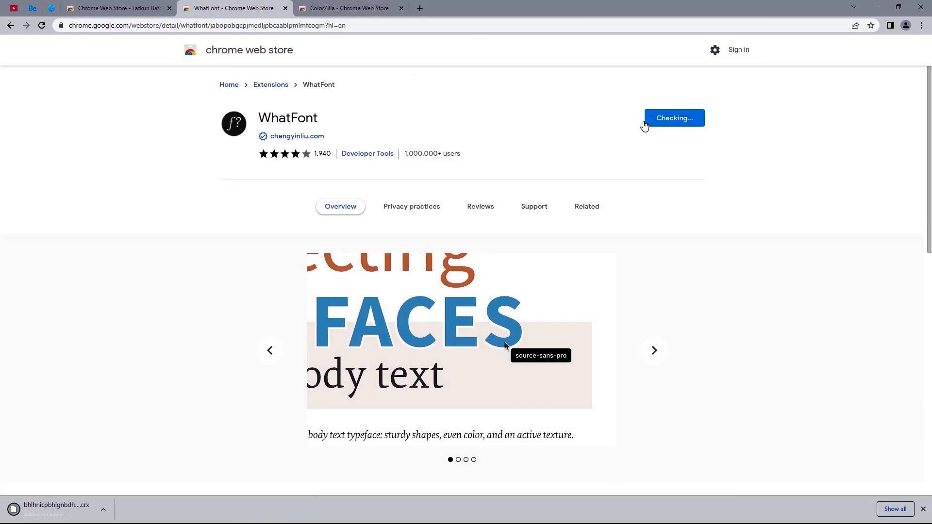
# Add the Fatkun Batch Download Image extension to Chrome from its web store search results
pyautogui.hotkey('ctrl', 'shift', 'Tab')
pyautogui.click(613, 157)
pyautogui.click(663, 121)
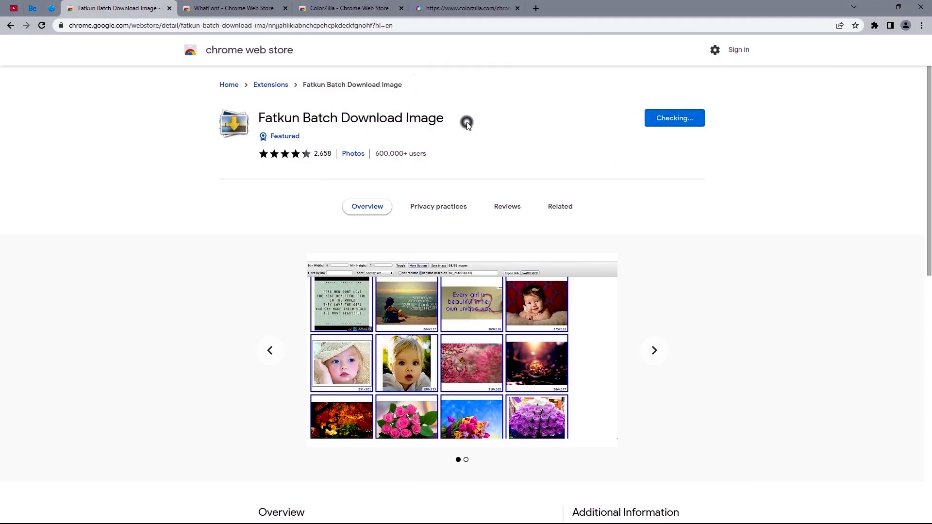
# Pin the Fatkun Batch Download Image, WhatFont and ColorZilla extensions to the browser toolbar
pyautogui.click(874, 25)
pyautogui.click(851, 115)
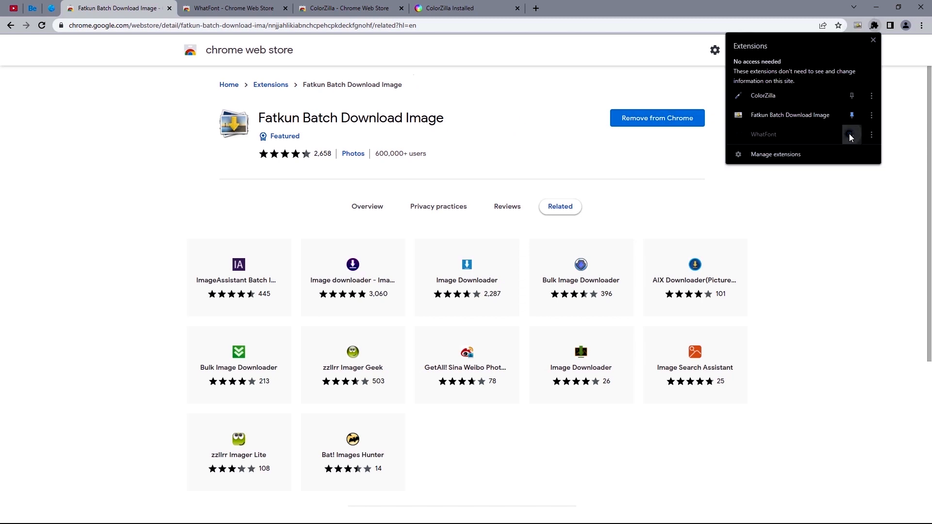
pyautogui.click(851, 135)
pyautogui.click(851, 96)
pyautogui.click(662, 80)
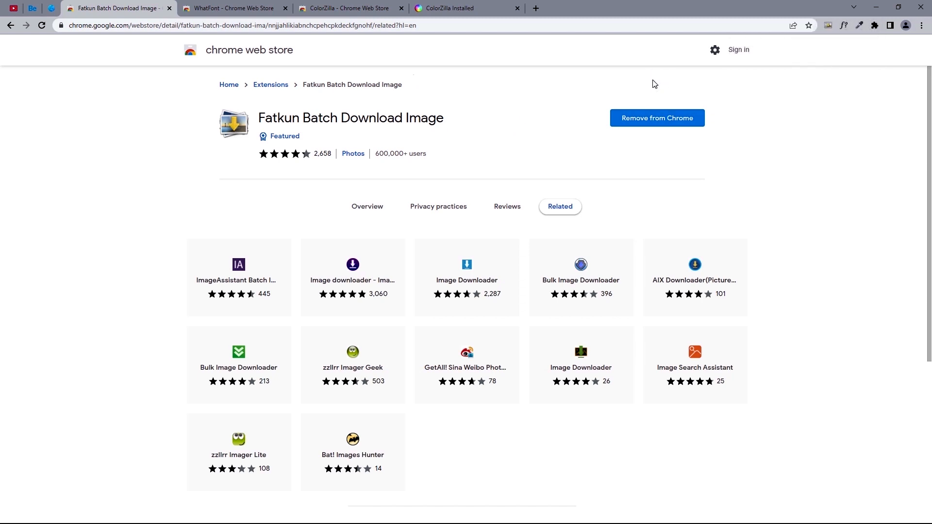
# Close the open extension tabs so that only the pinned site tabs remain
pyautogui.click(169, 8)
pyautogui.click(169, 8)
pyautogui.click(169, 8)
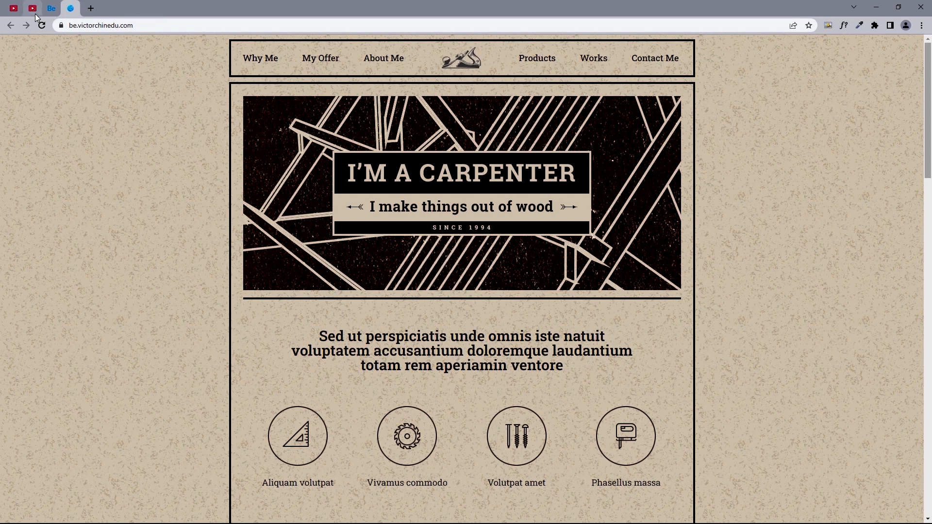
# Search for the Astra theme in the BeTheme.com WordPress dashboard, and install and activate it
pyautogui.click(33, 9)
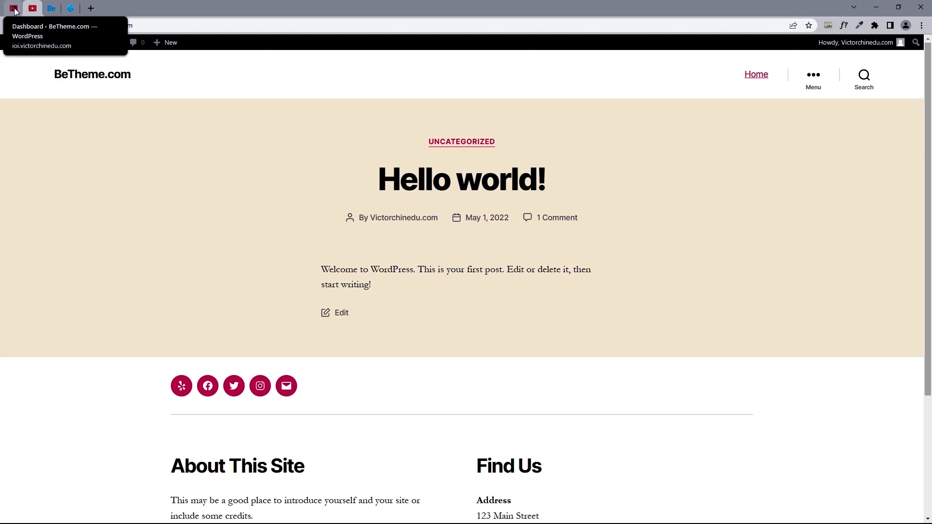
pyautogui.click(15, 10)
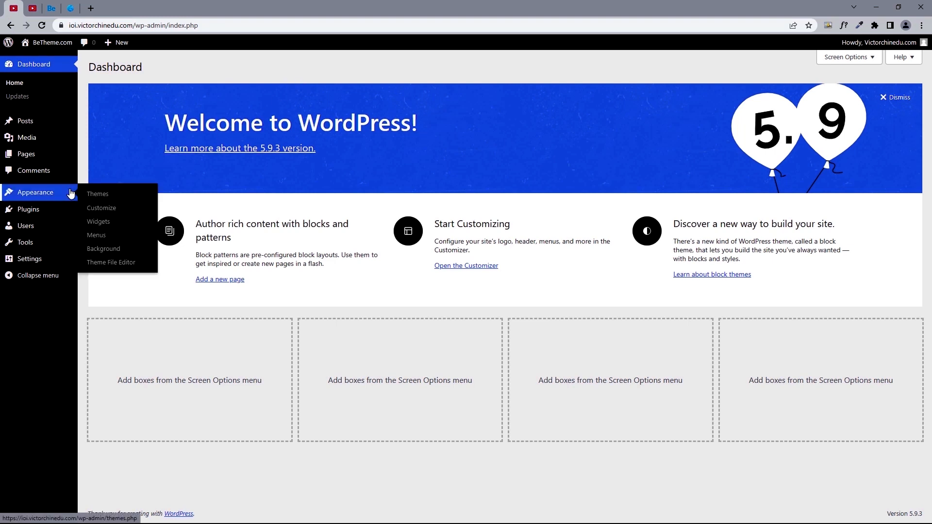
pyautogui.click(89, 195)
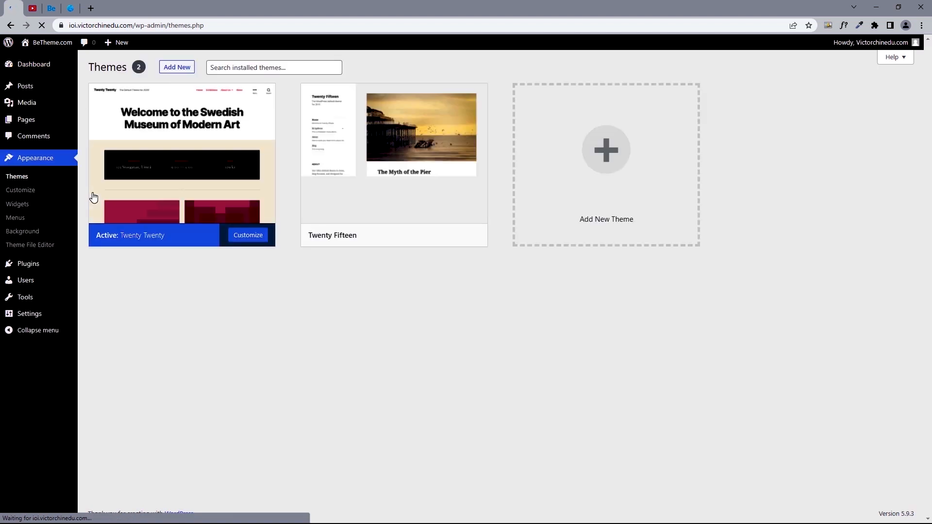
pyautogui.click(583, 181)
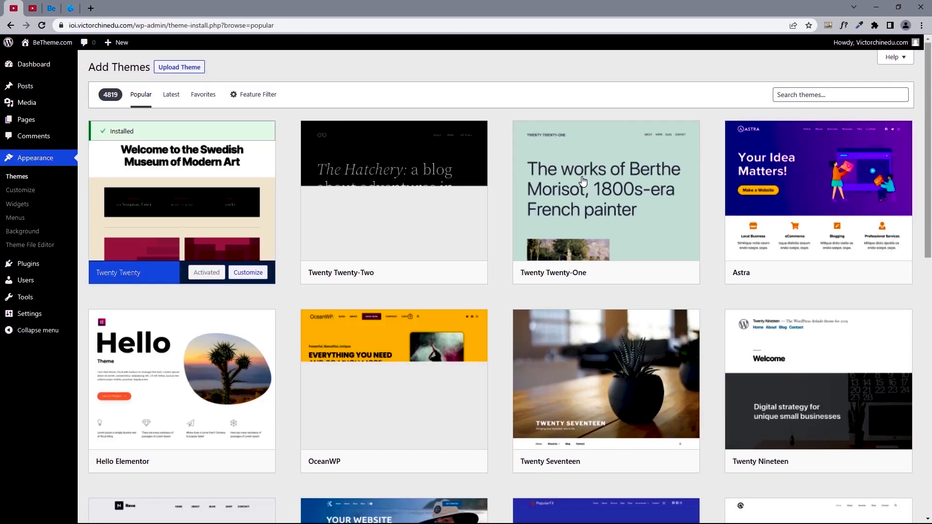
pyautogui.click(776, 95)
pyautogui.write('Astra')
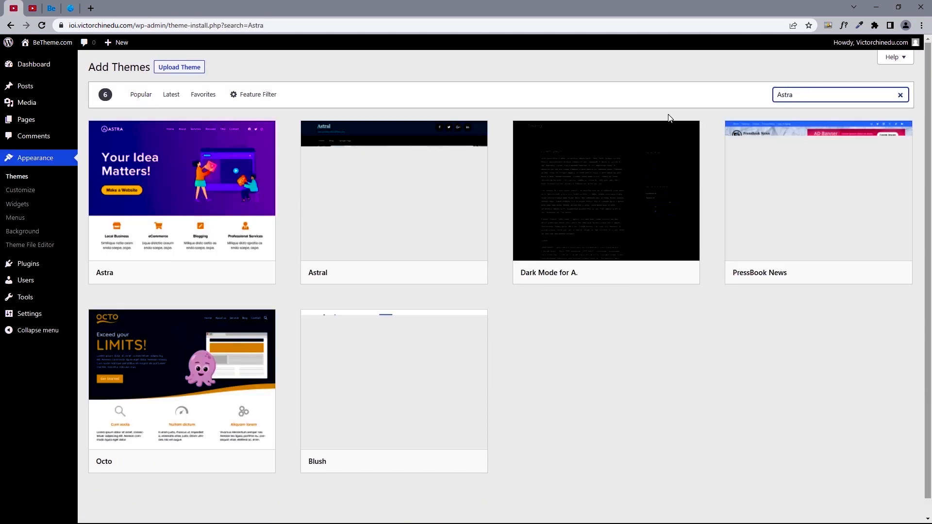
pyautogui.click(218, 272)
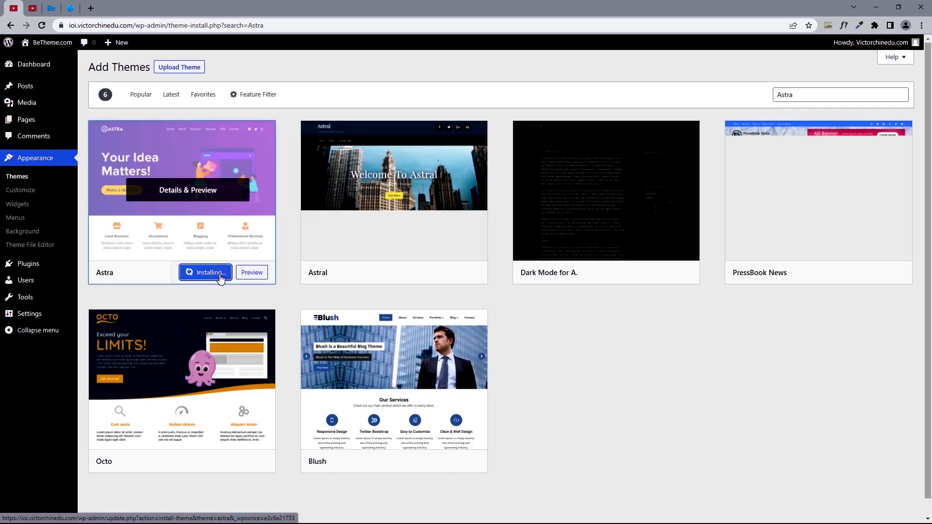
pyautogui.click(207, 274)
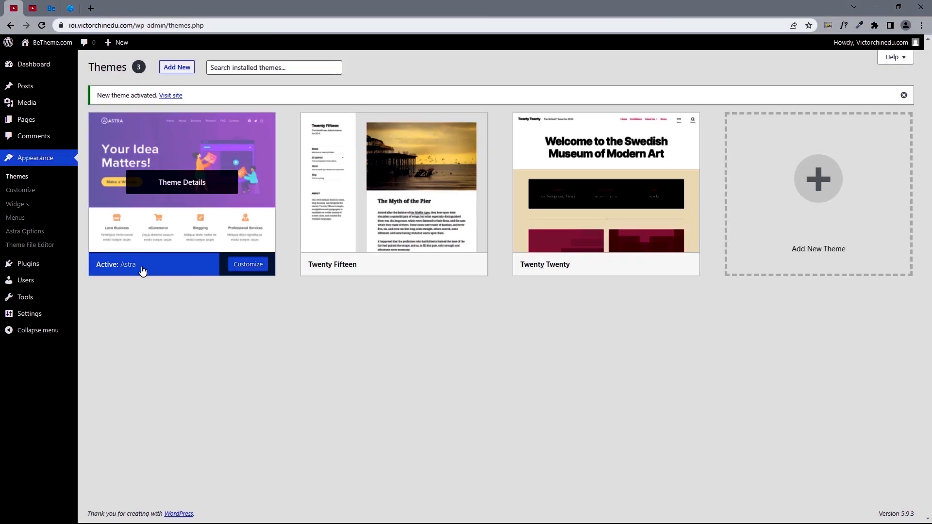
# Find and install the Elementor Website Builder, Qi Addons For Elementor and Sticky Header Effects for Elementor plugins
pyautogui.moveTo(68, 263)
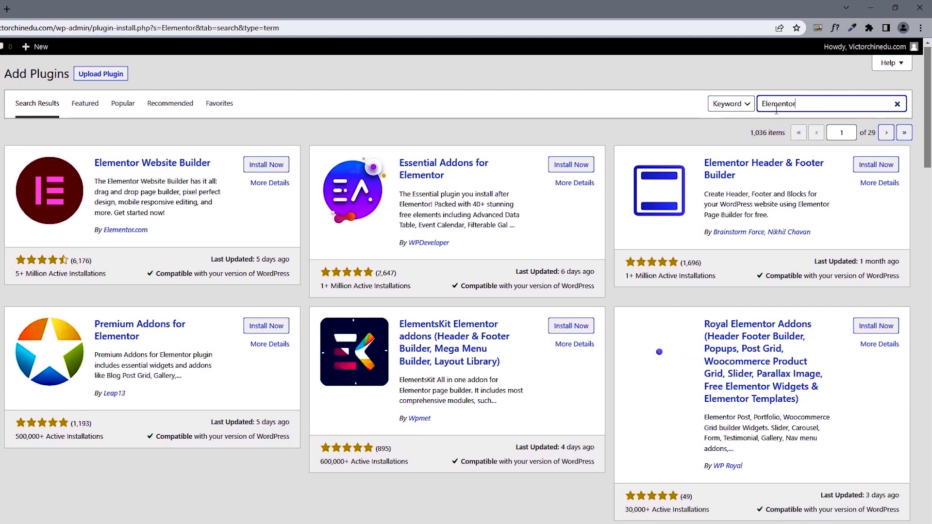
pyautogui.click(265, 166)
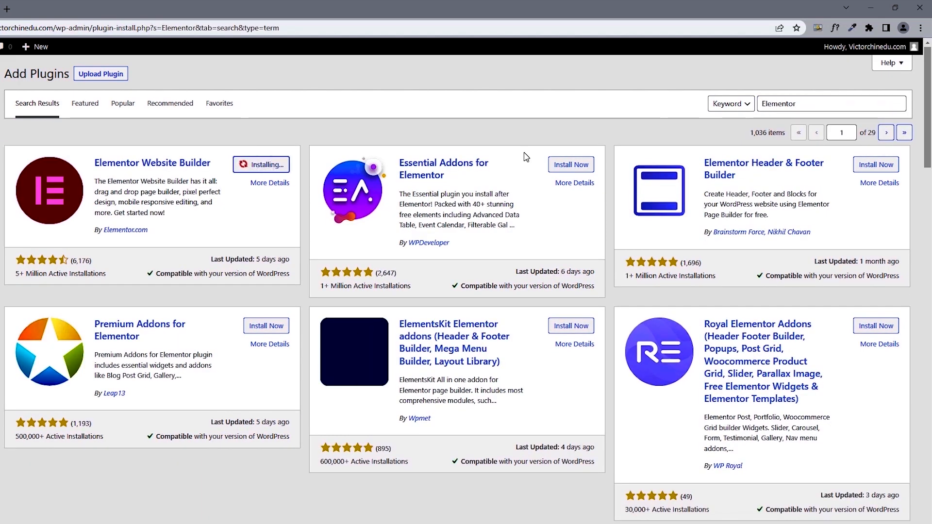
pyautogui.click(762, 104)
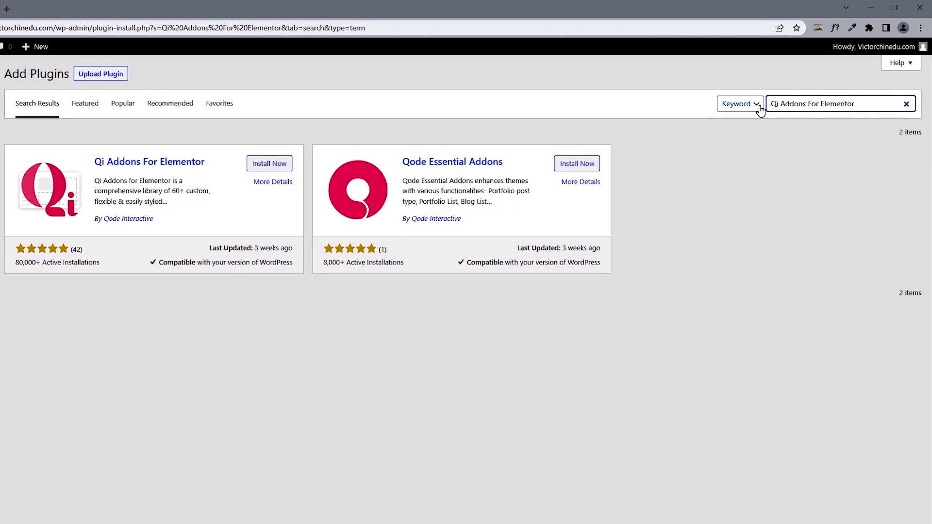
pyautogui.click(270, 165)
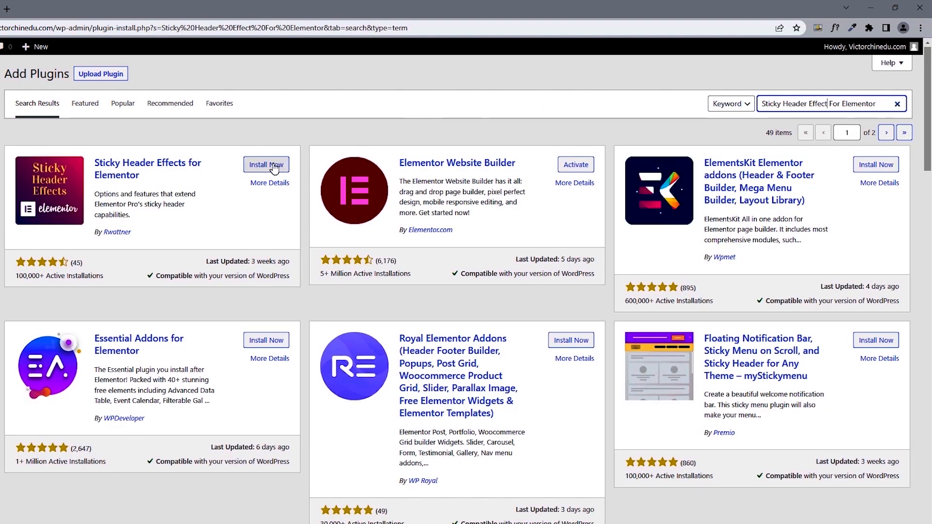
pyautogui.click(274, 165)
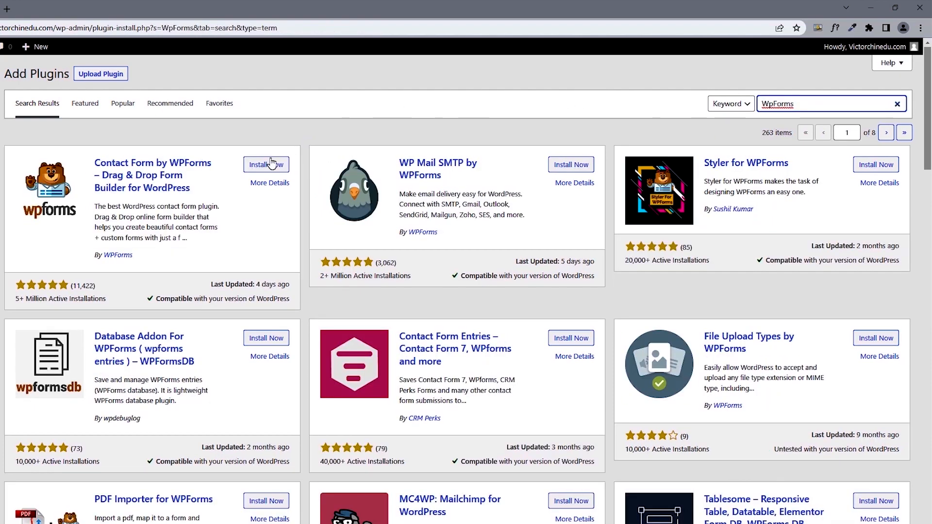
# Install and activate the Contact Form by WPForms plugin, and open the list of installed plugins
pyautogui.click(272, 164)
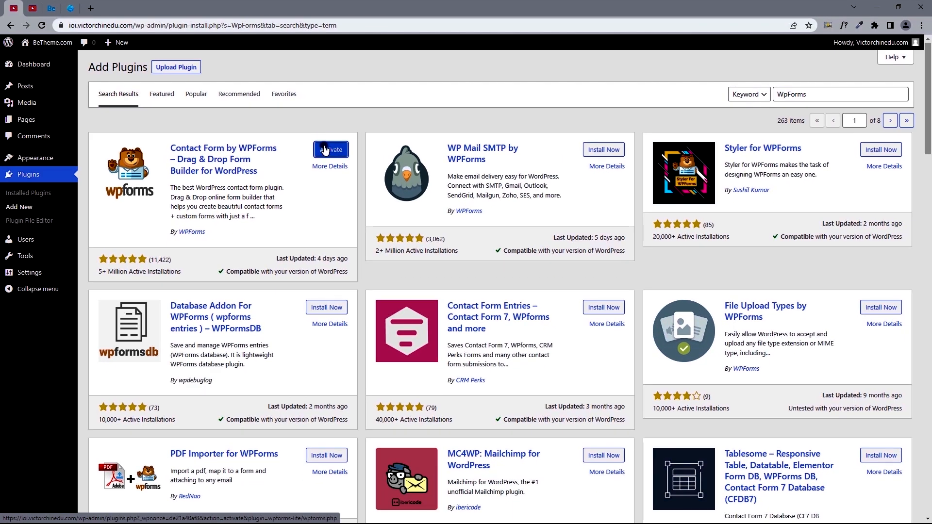
pyautogui.click(324, 149)
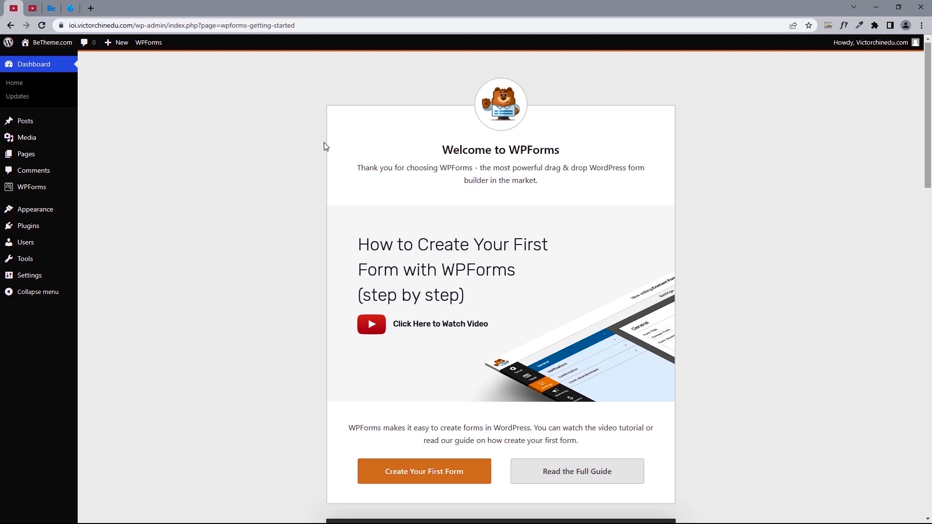
pyautogui.click(71, 227)
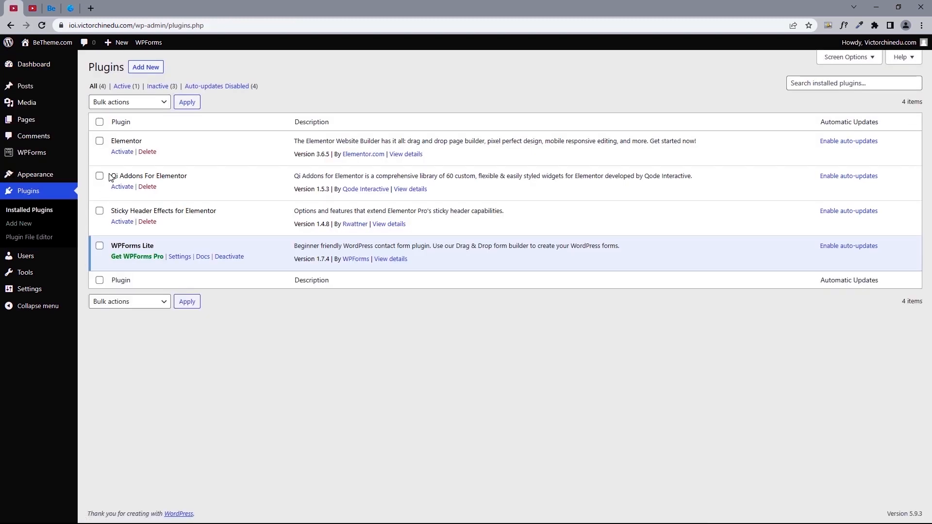
# Bulk-activate the Elementor, Qi Addons For Elementor and Sticky Header Effects for Elementor plugins, and decline the diagnostic data collection
pyautogui.click(99, 141)
pyautogui.click(99, 175)
pyautogui.click(99, 211)
pyautogui.click(125, 101)
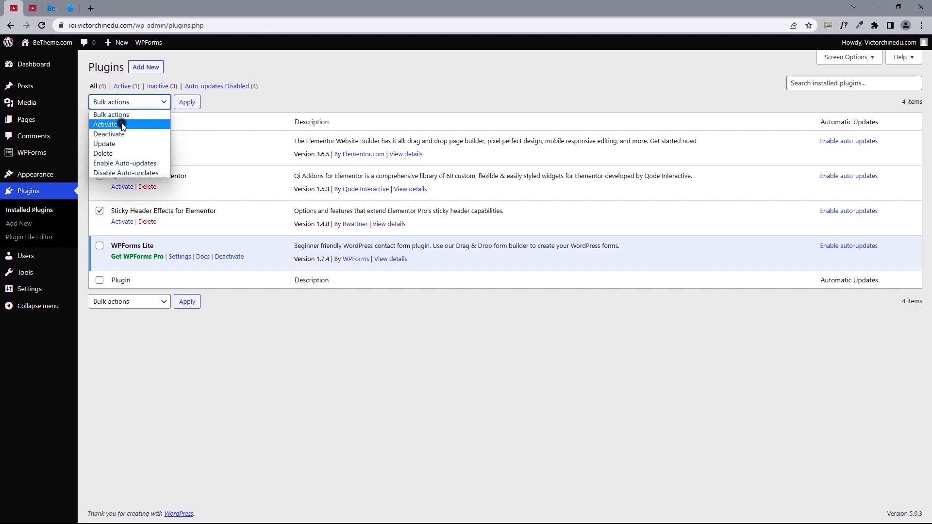
pyautogui.click(122, 123)
pyautogui.click(187, 102)
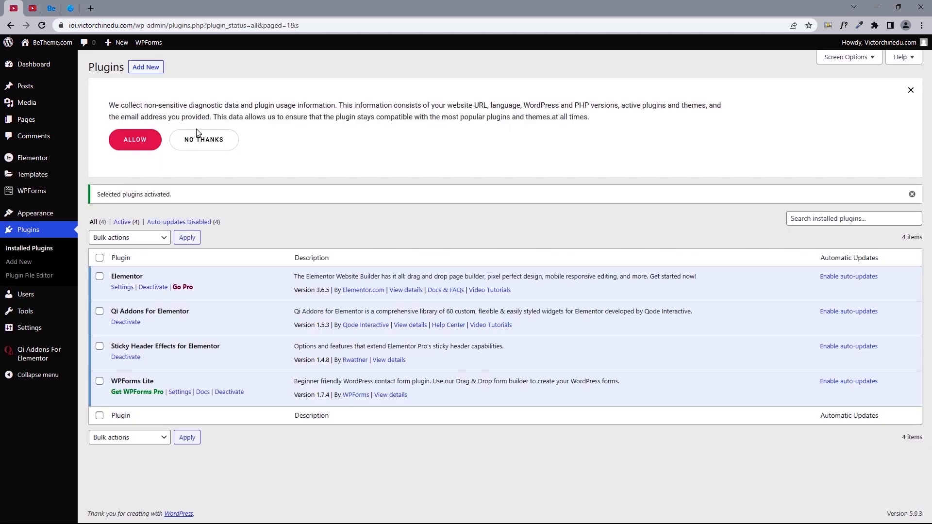
pyautogui.click(195, 141)
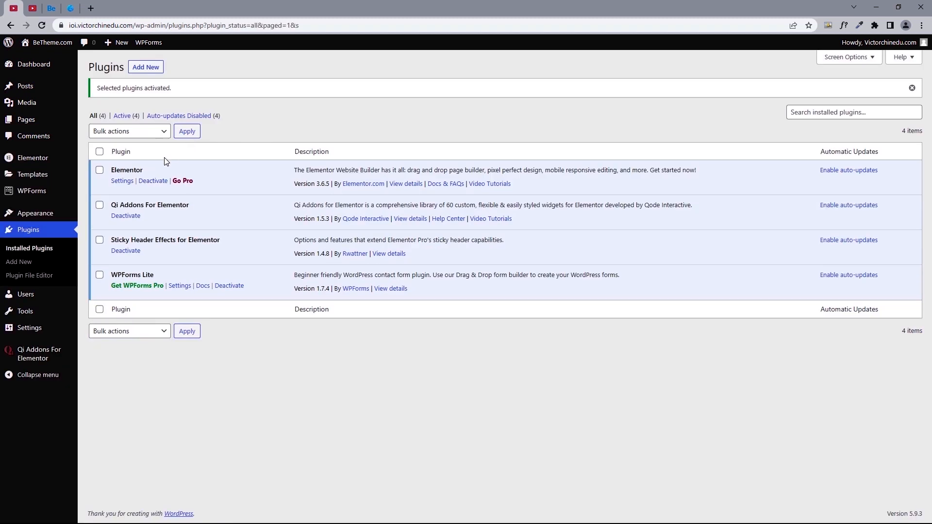
pyautogui.doubleClick(129, 169)
pyautogui.tripleClick(120, 240)
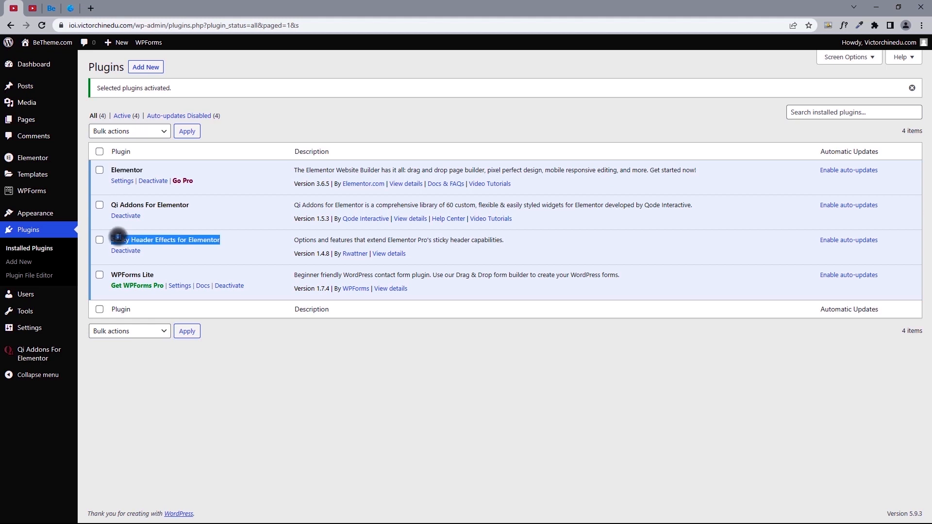
pyautogui.tripleClick(121, 272)
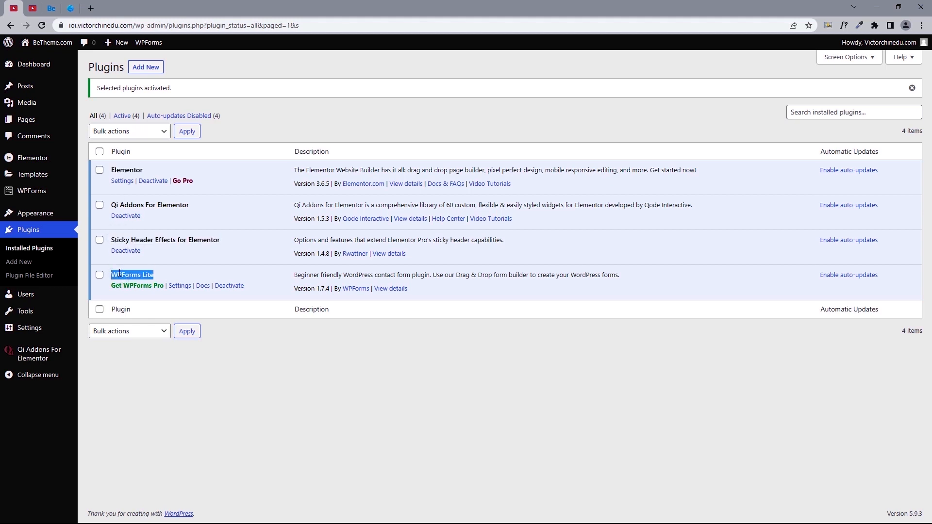
pyautogui.tripleClick(122, 202)
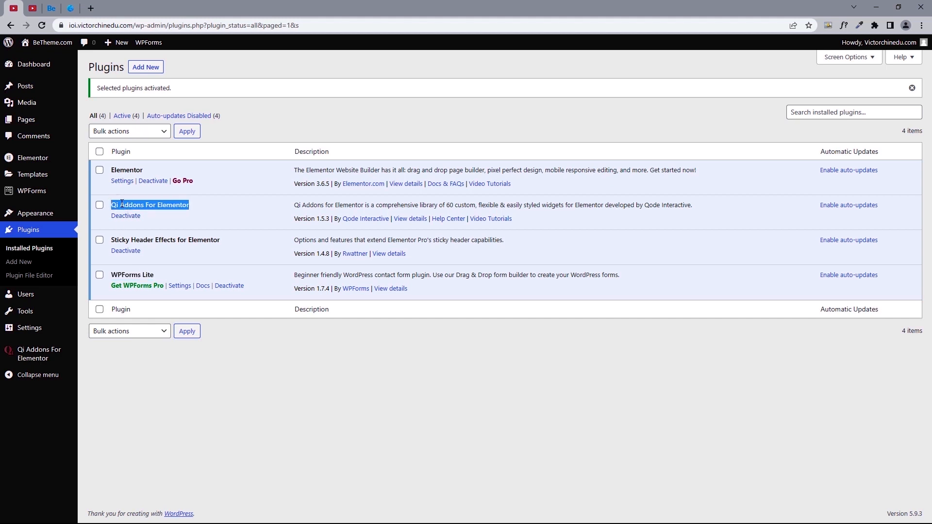
# Examine the image gallery with its enlarged image view and the contact form on the be.victorchinedu.com carpenter site
pyautogui.click(70, 8)
pyautogui.scroll(-15, 929, 123)
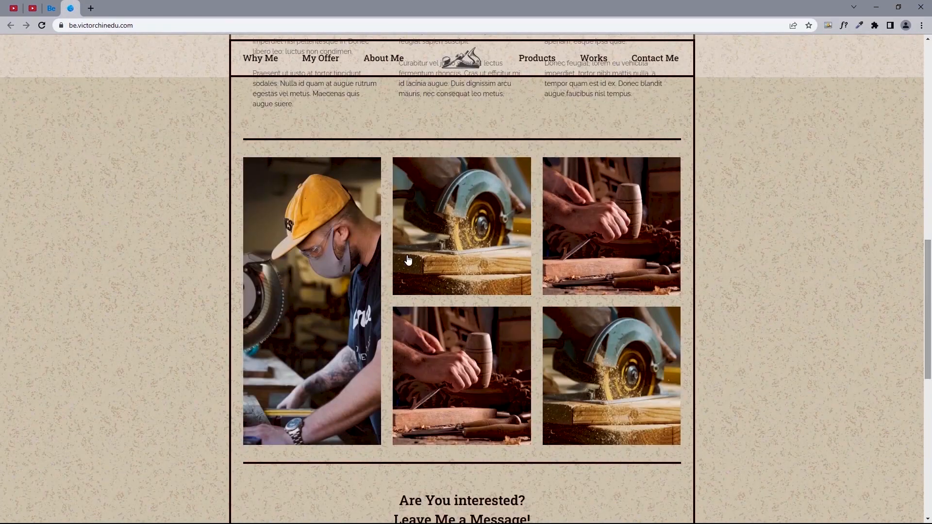
pyautogui.click(345, 241)
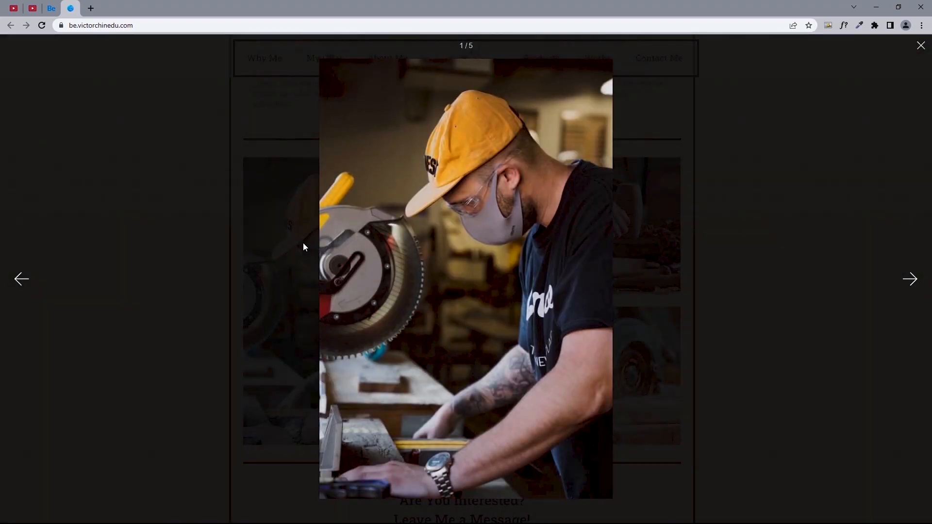
pyautogui.click(302, 243)
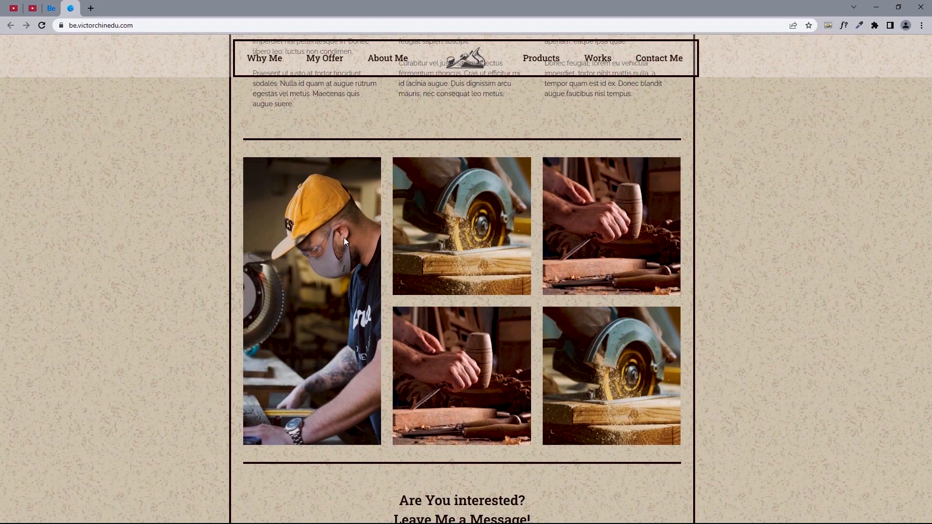
pyautogui.scroll(-2, 929, 316)
pyautogui.scroll(-6, 929, 317)
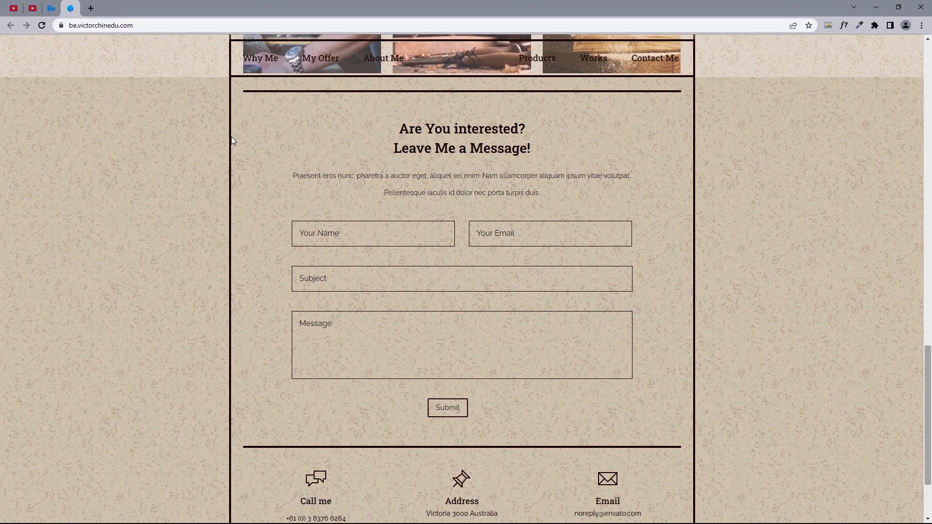
# Open the Qi Addons For Elementor widget settings in the WordPress dashboard and find the Masonry Image Gallery and WPForms widgets
pyautogui.click(16, 9)
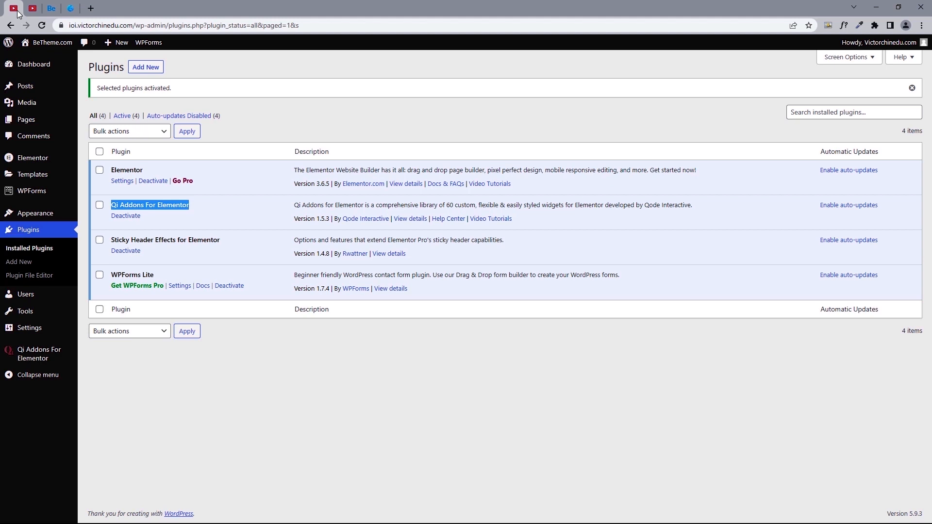
pyautogui.moveTo(70, 358)
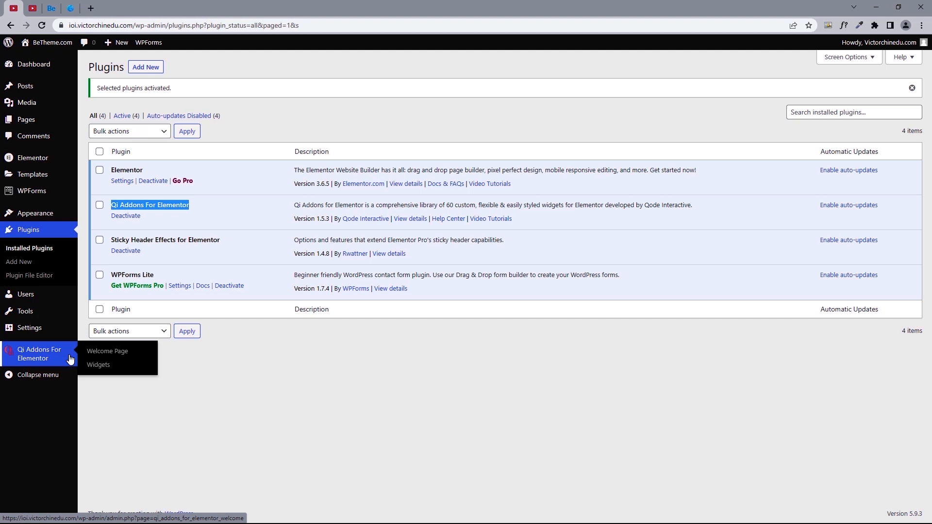
pyautogui.click(107, 366)
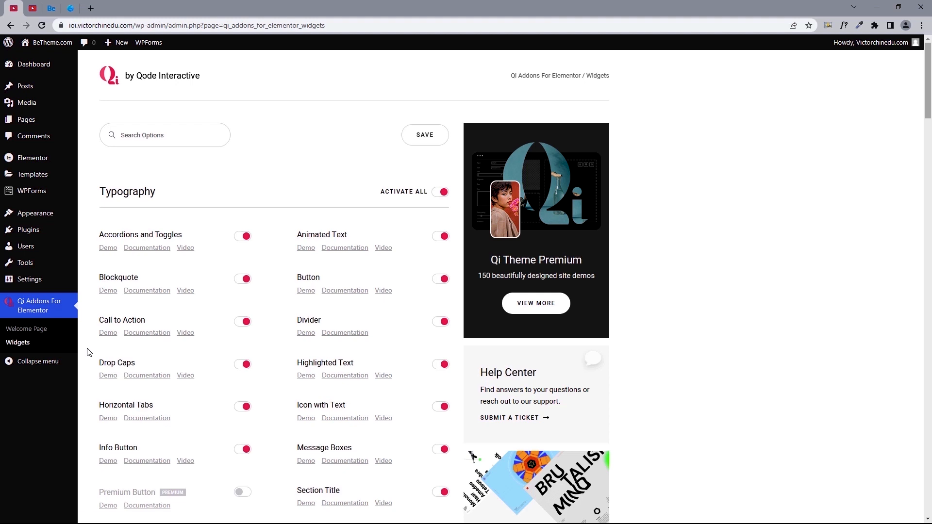
pyautogui.hotkey('ctrl', 'f')
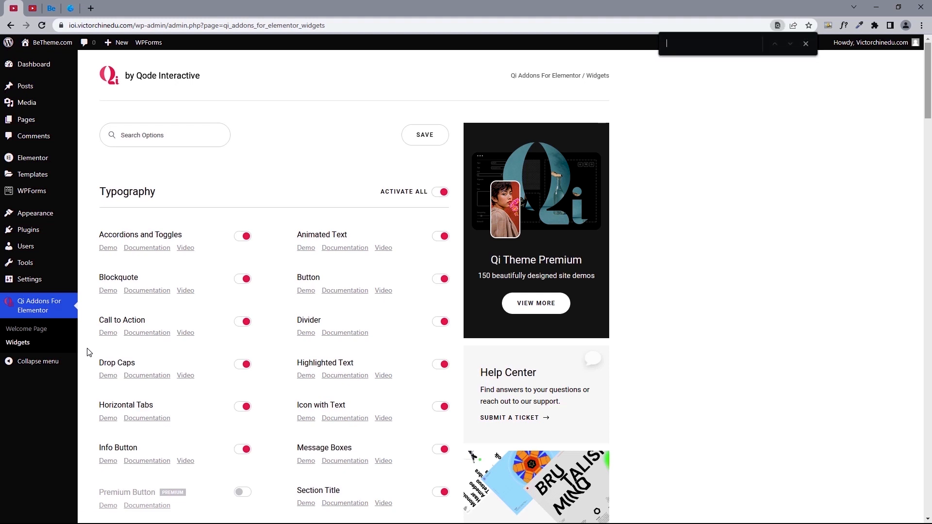
pyautogui.write('Masonry Image Gallery')
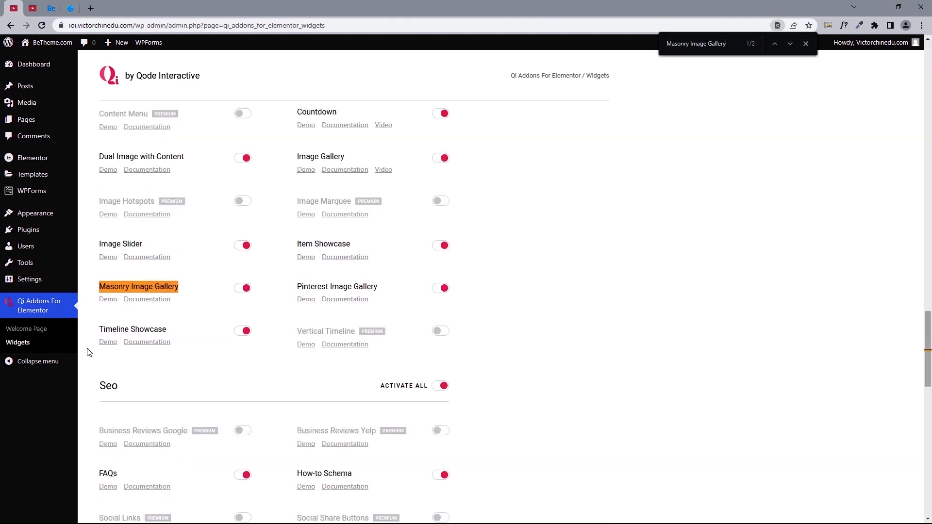
pyautogui.hotkey('ctrl', 'a')
pyautogui.write('WpForms')
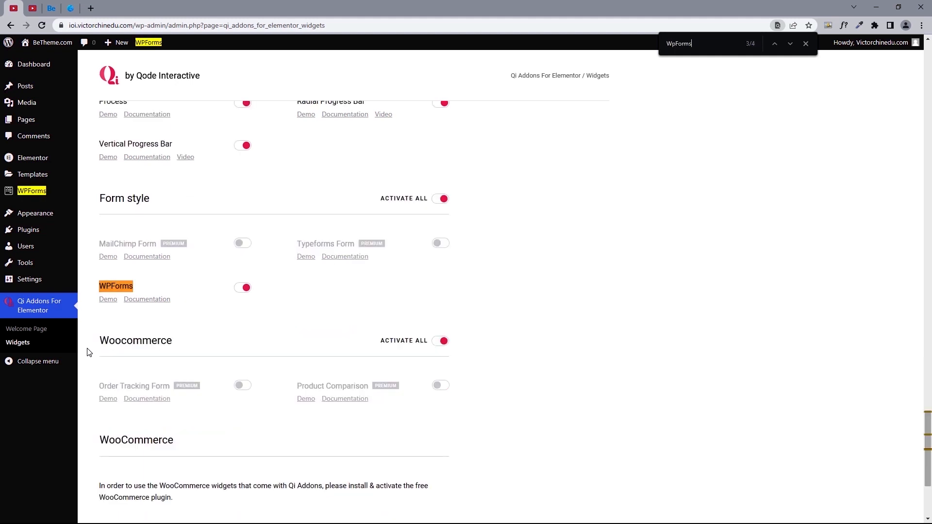
# Deactivate the unneeded Qi Addons widget groups, including Woocommerce, Showcase and Typography, while keeping the WPForms and Masonry Image Gallery widgets enabled
pyautogui.scroll(5, 443, 343)
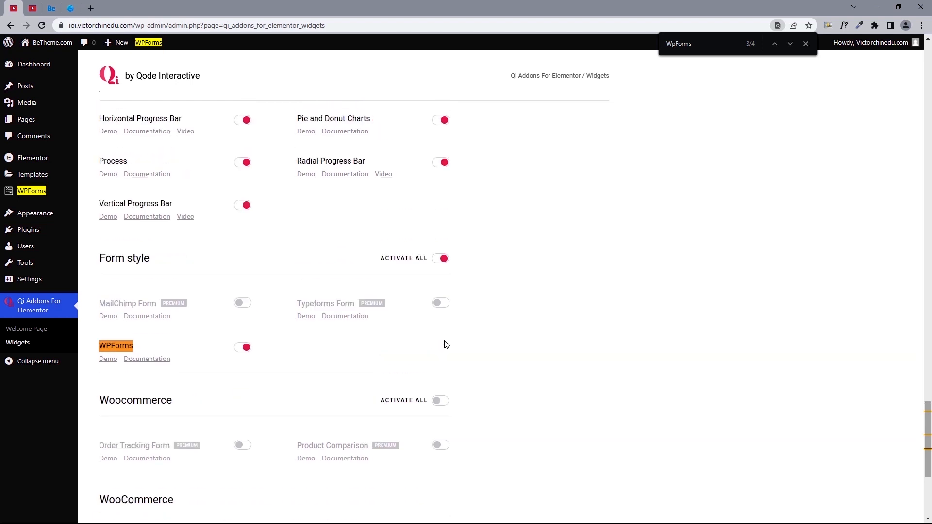
pyautogui.click(440, 224)
pyautogui.click(700, 47)
pyautogui.write('Mason')
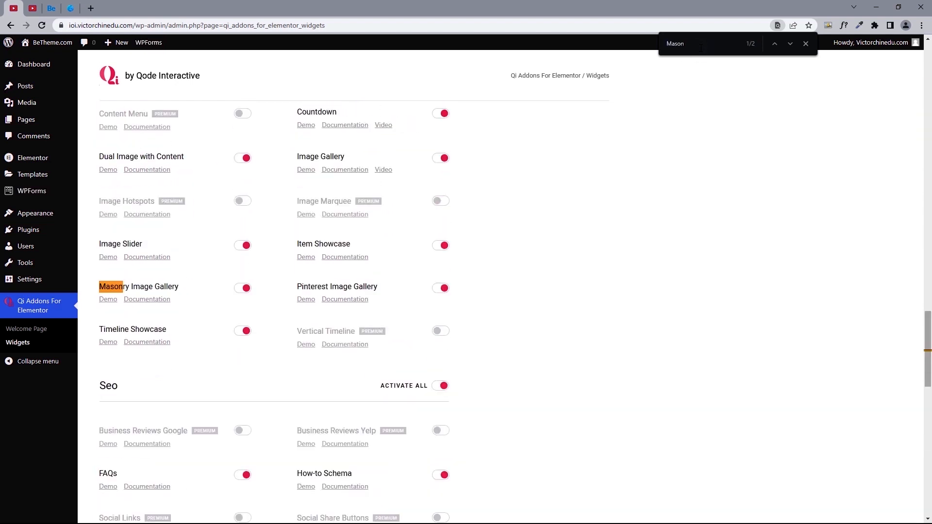
pyautogui.scroll(5, 439, 383)
pyautogui.click(441, 220)
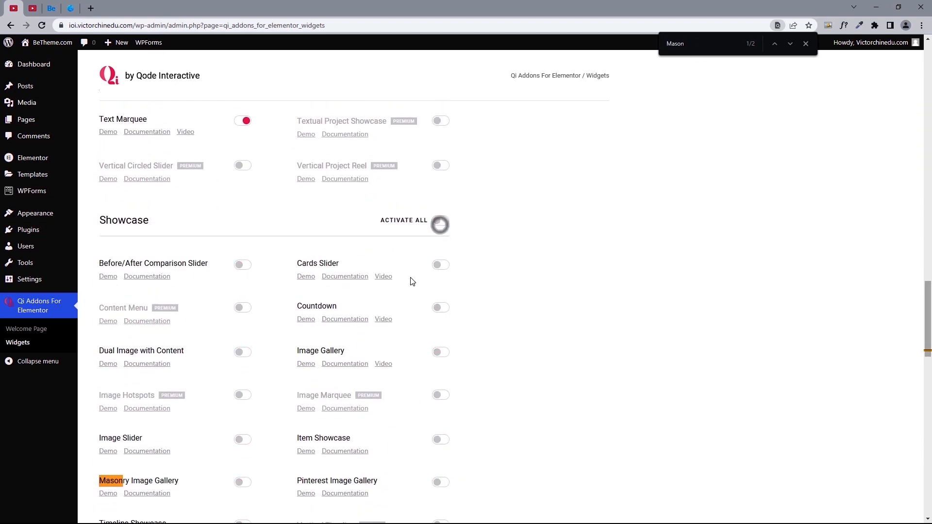
pyautogui.click(243, 482)
pyautogui.scroll(4, 482, 339)
pyautogui.scroll(20, 482, 338)
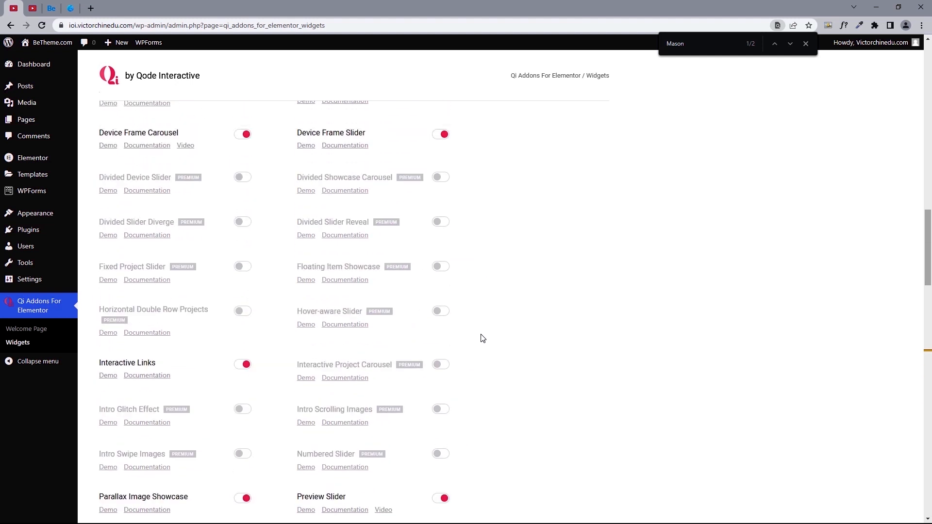
pyautogui.click(440, 195)
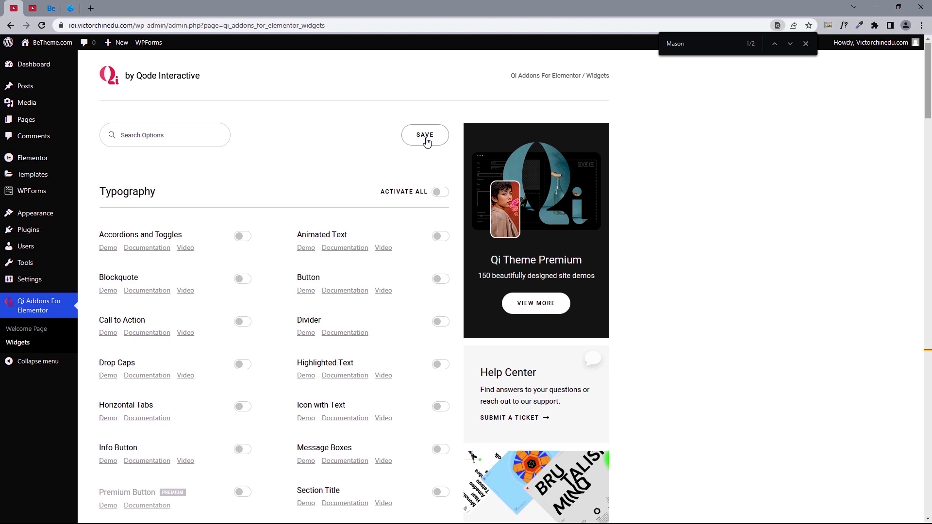
pyautogui.click(53, 12)
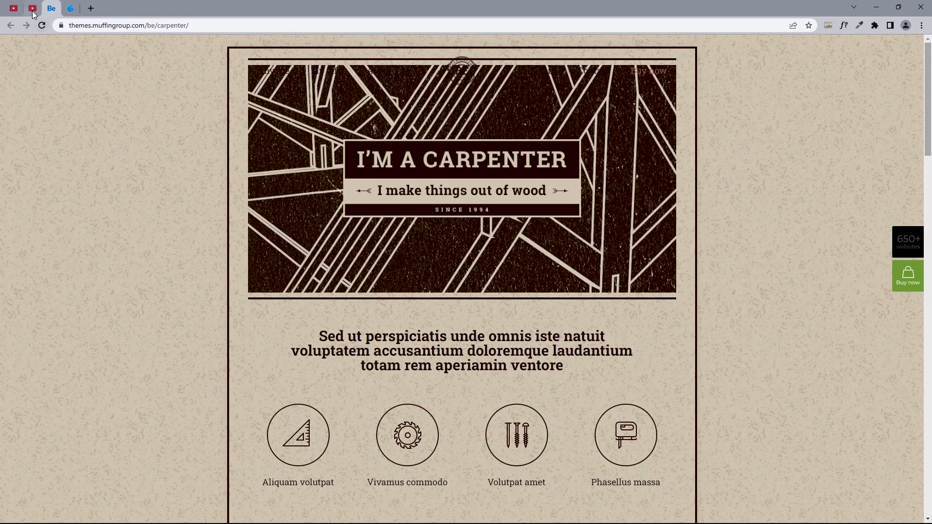
pyautogui.click(33, 10)
pyautogui.click(51, 10)
pyautogui.click(14, 6)
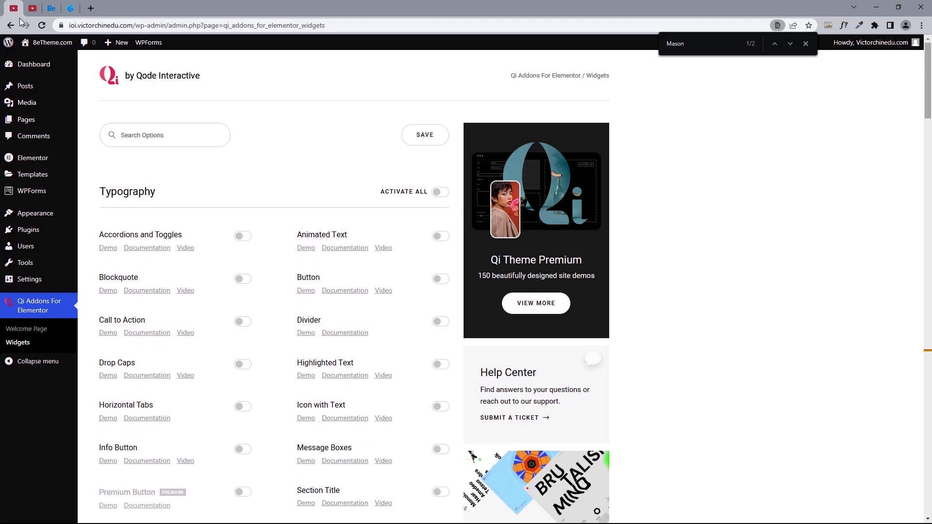
# Open the theme customizer in a new tab and paste a body rule with background-image: url(""); into the Additional CSS
pyautogui.moveTo(63, 216)
pyautogui.rightClick(107, 233)
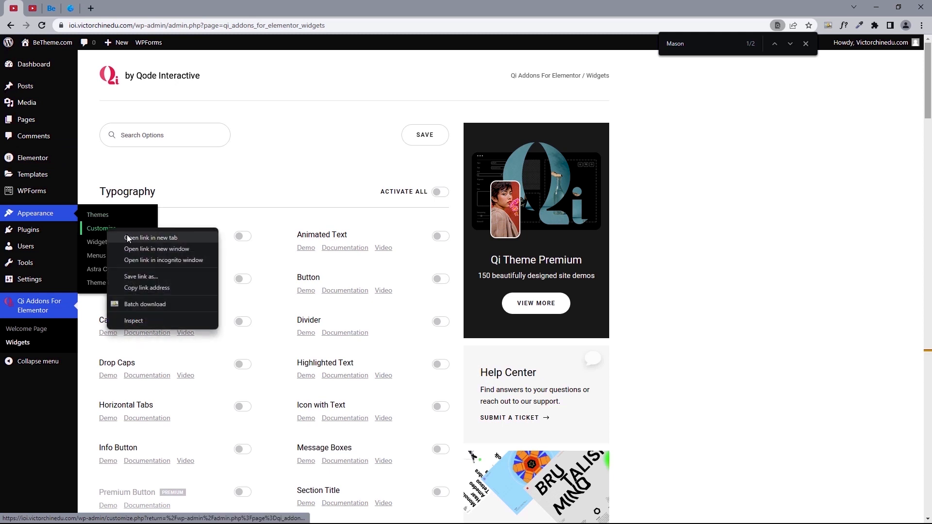
pyautogui.click(127, 235)
pyautogui.click(132, 10)
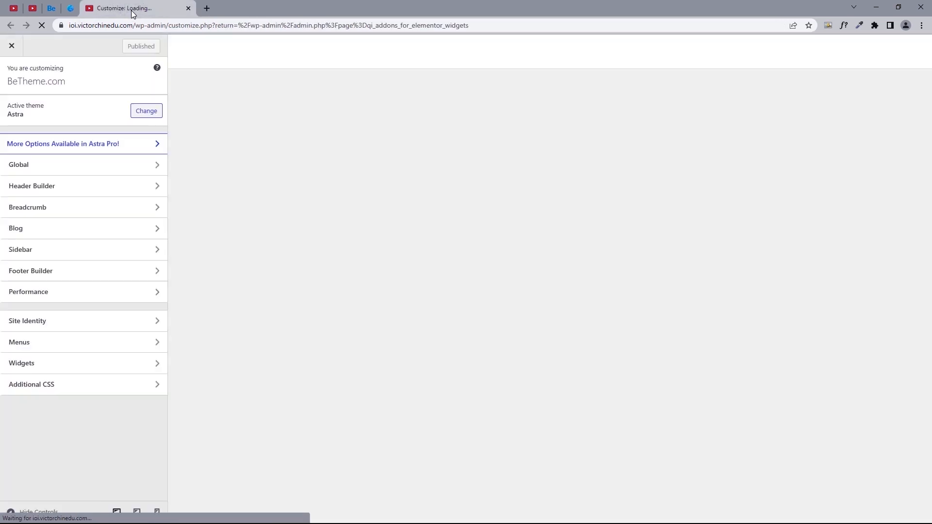
pyautogui.click(62, 385)
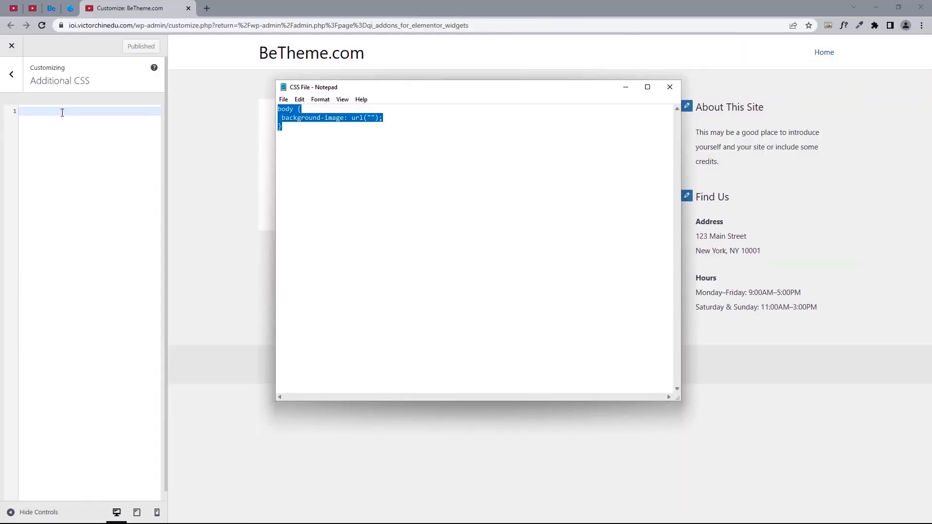
pyautogui.rightClick(62, 112)
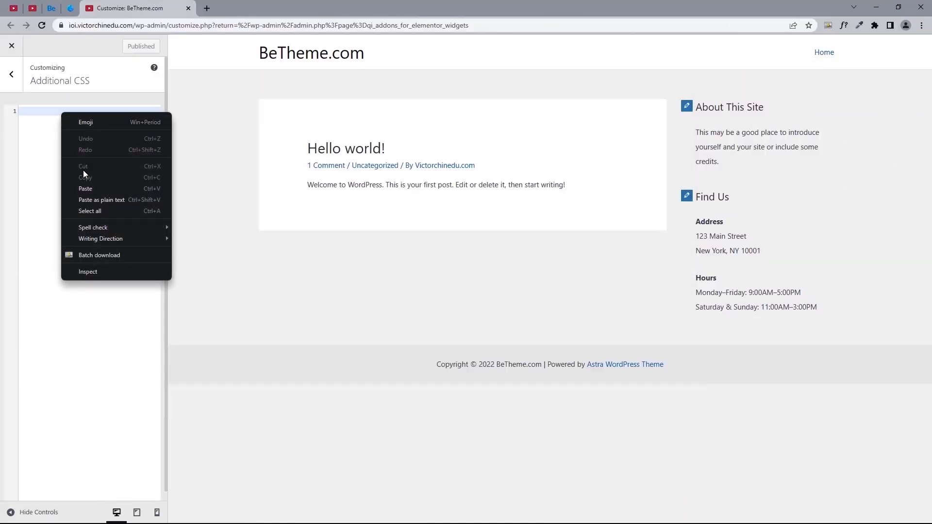
pyautogui.click(86, 188)
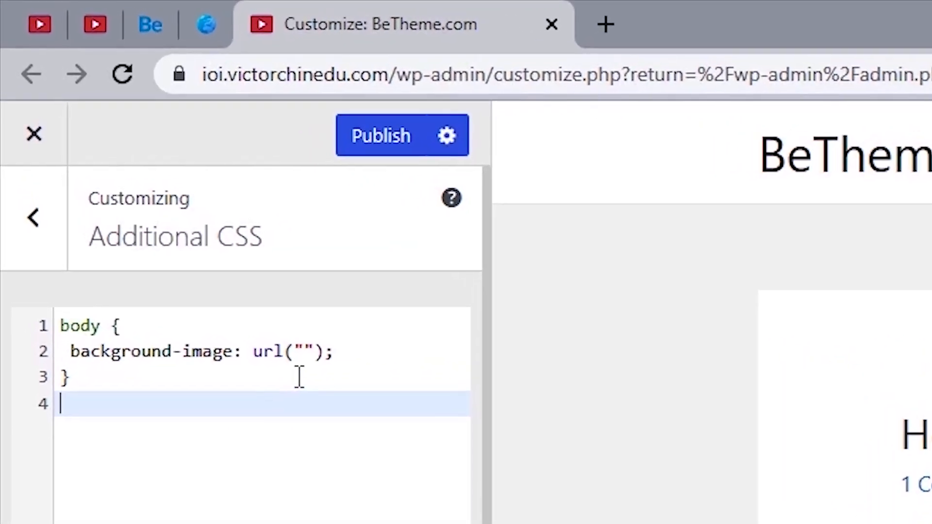
pyautogui.click(103, 120)
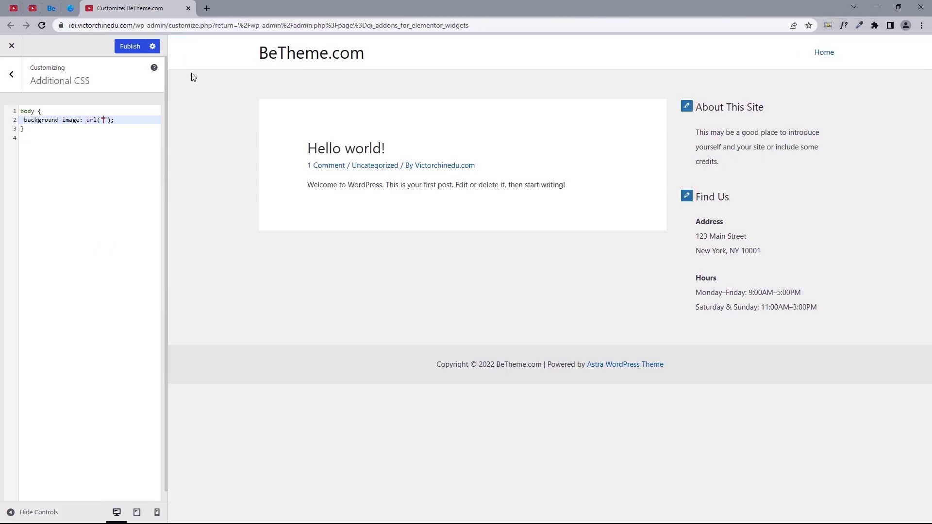
# Collect the images of the muffingroup carpenter page with Fatkun Batch Download Image and download the 256x256 beige background texture
pyautogui.click(51, 9)
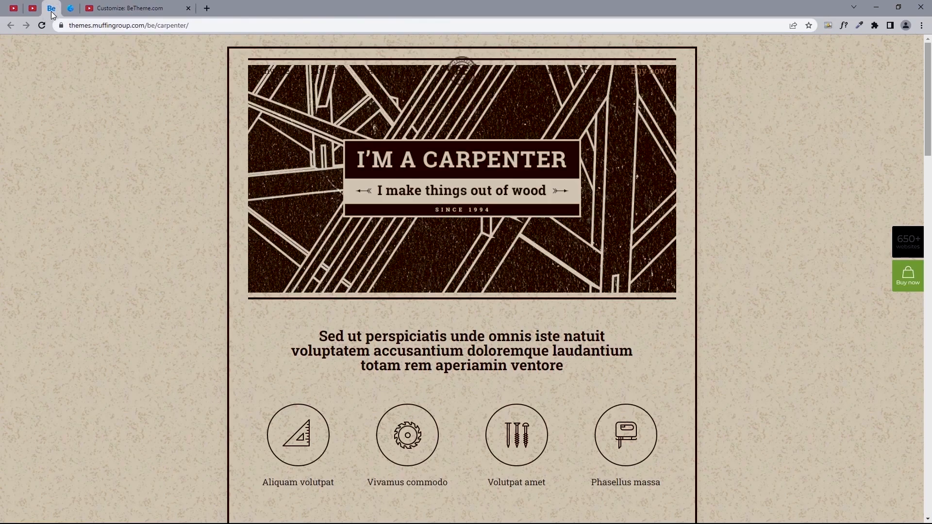
pyautogui.click(827, 25)
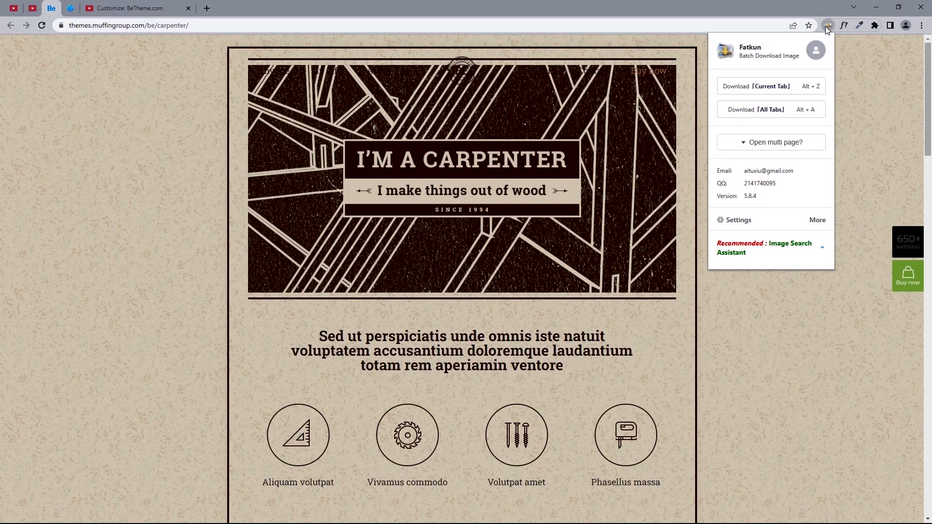
pyautogui.click(774, 86)
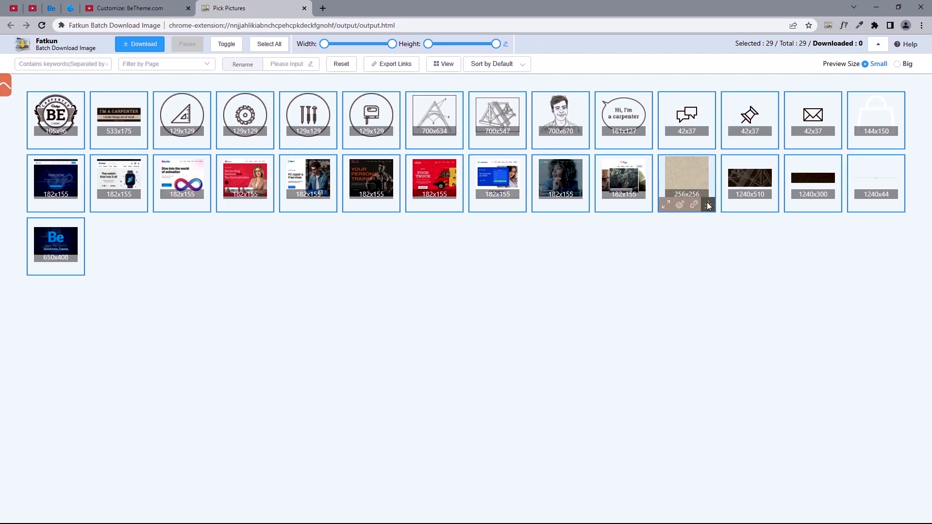
pyautogui.click(708, 206)
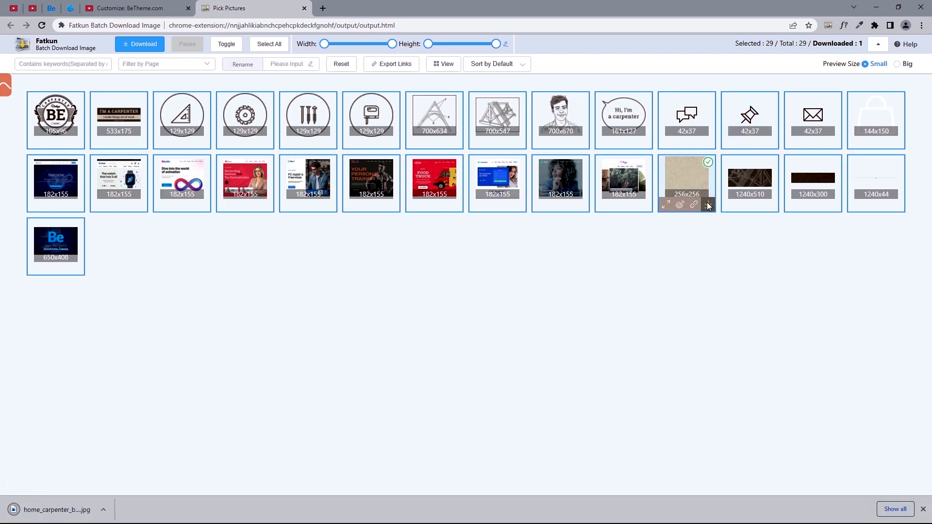
# Upload the home_carpenter_bgd image from the Carpenter folder to the WordPress media library and copy its URL
pyautogui.click(14, 9)
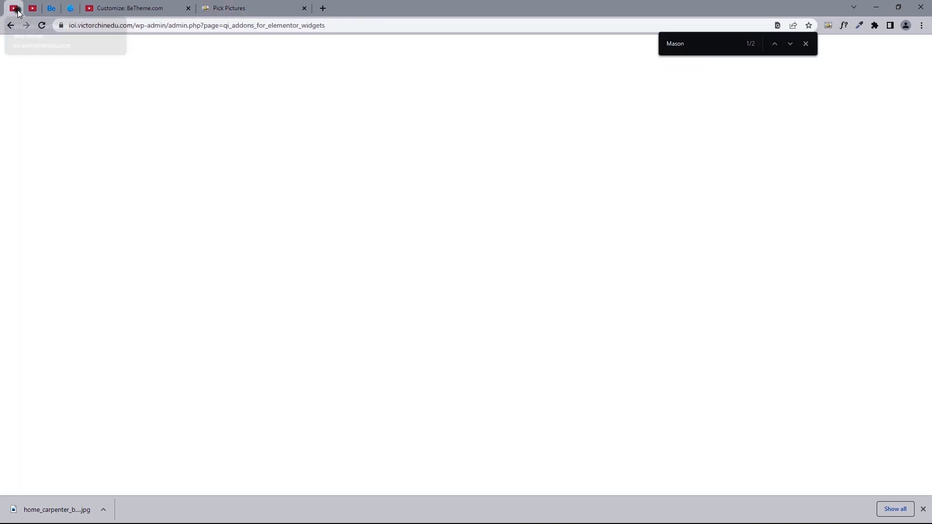
pyautogui.moveTo(46, 111)
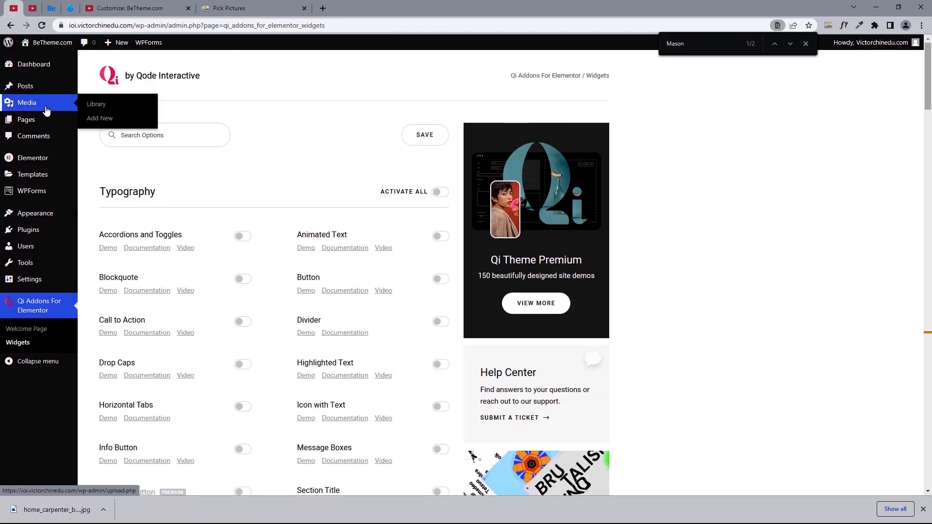
pyautogui.click(97, 119)
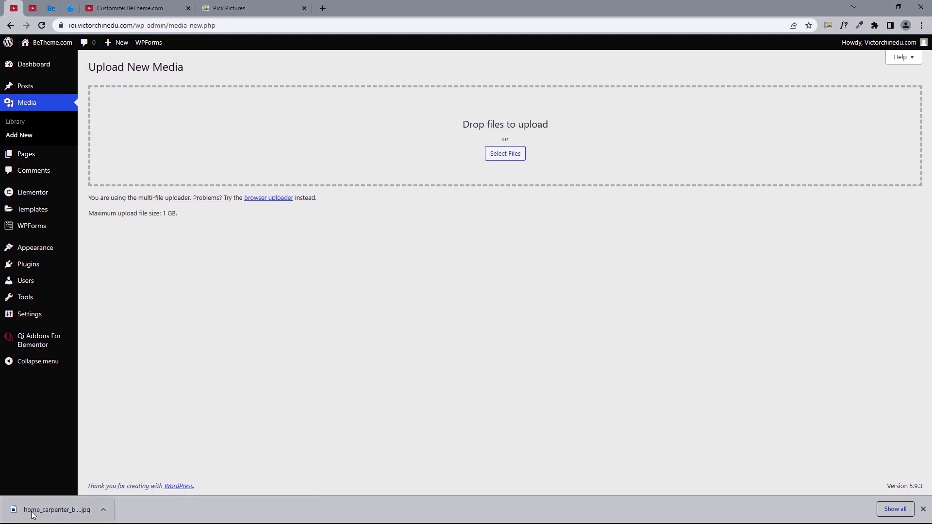
pyautogui.click(507, 154)
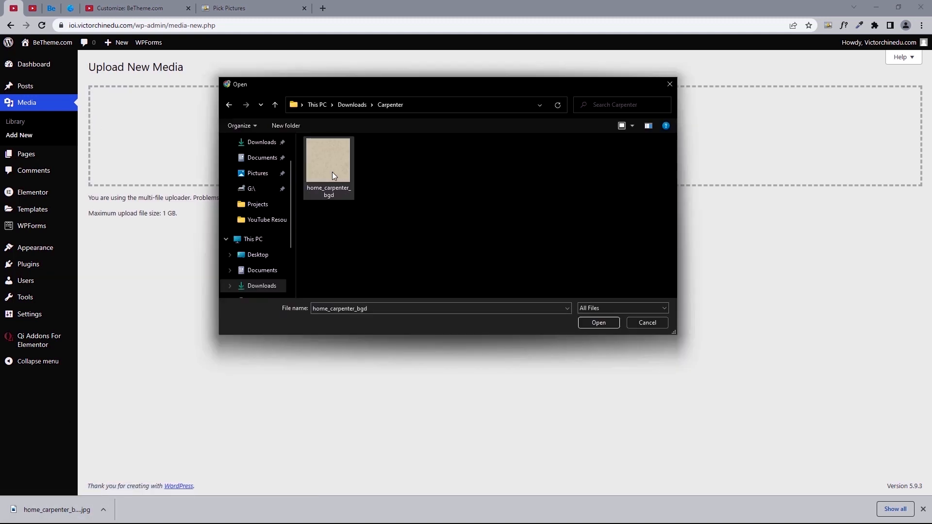
pyautogui.doubleClick(331, 172)
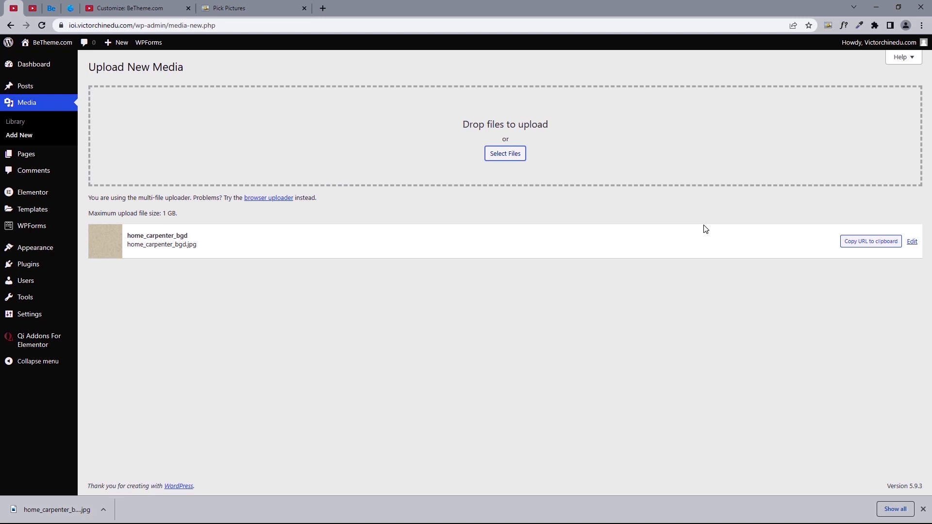
pyautogui.click(857, 242)
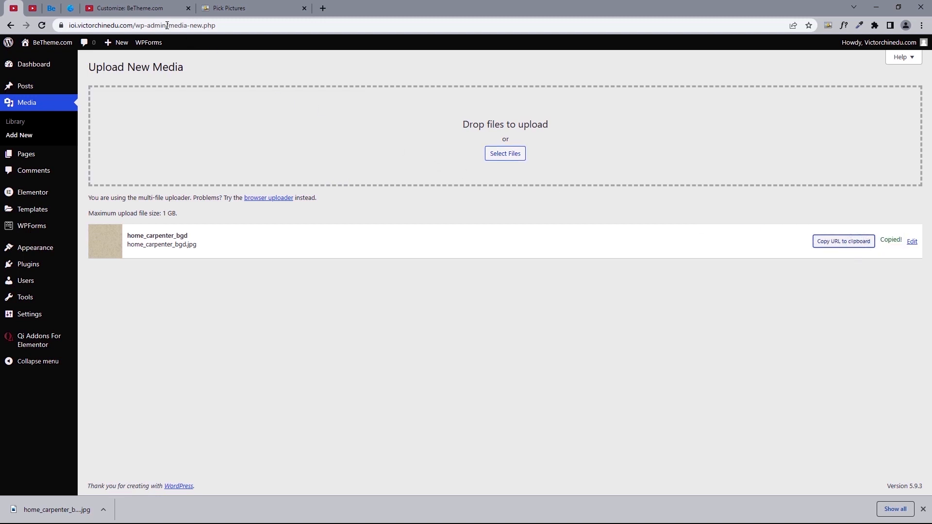
# Paste the copied image URL between the quotes of the body background-image rule, publish the CSS and close the customizer
pyautogui.click(153, 14)
pyautogui.rightClick(104, 120)
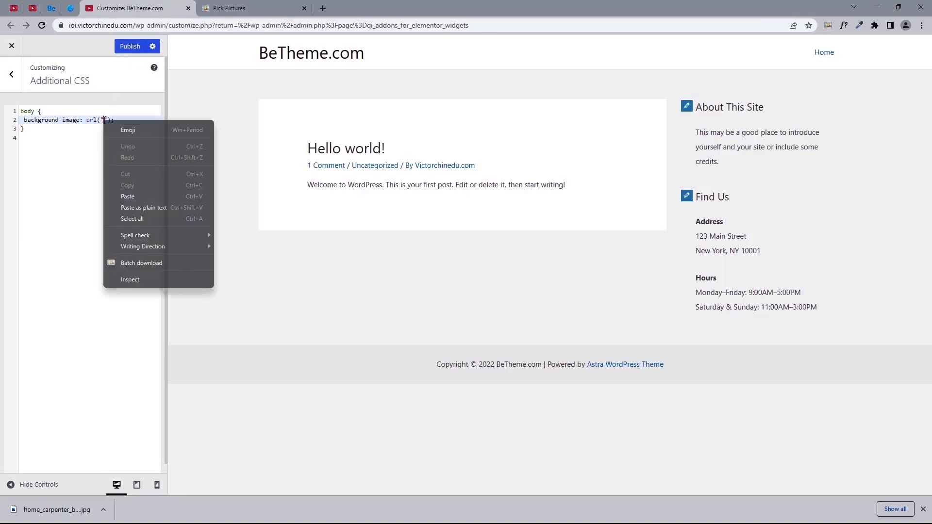
pyautogui.click(127, 196)
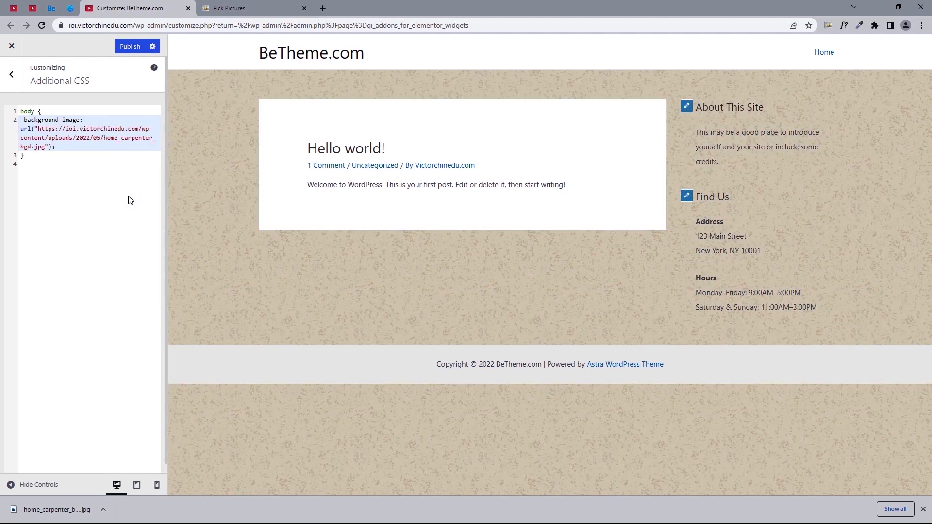
pyautogui.click(130, 46)
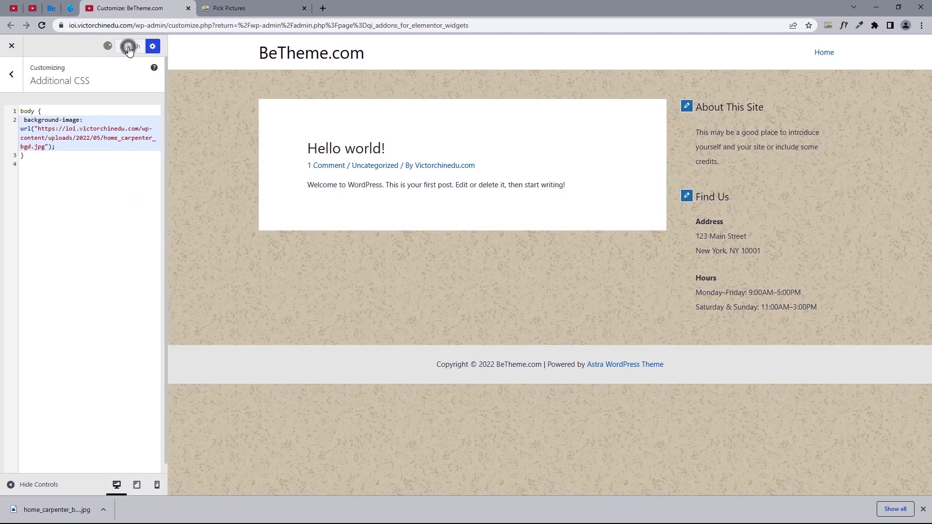
pyautogui.click(15, 47)
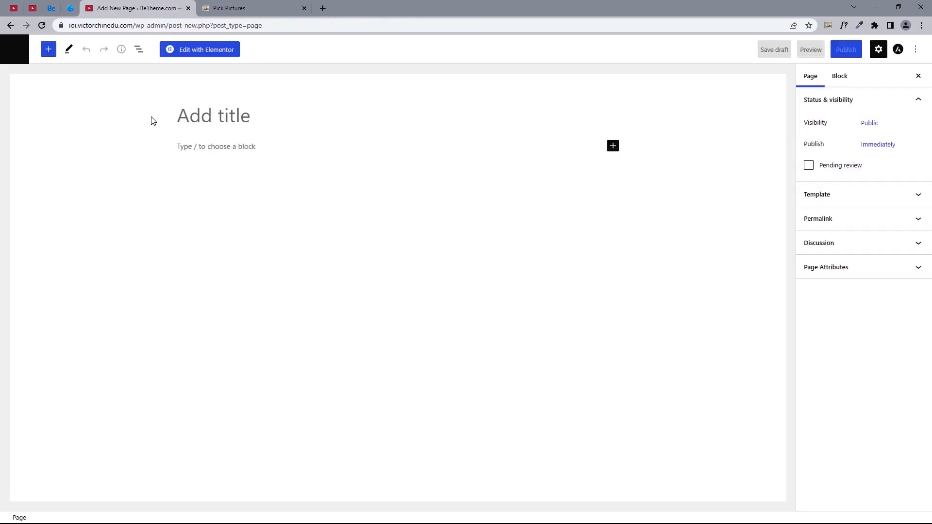
# Title the new WordPress page "Homepage" and publish it
pyautogui.click(150, 118)
pyautogui.click(197, 117)
pyautogui.write('Homepage')
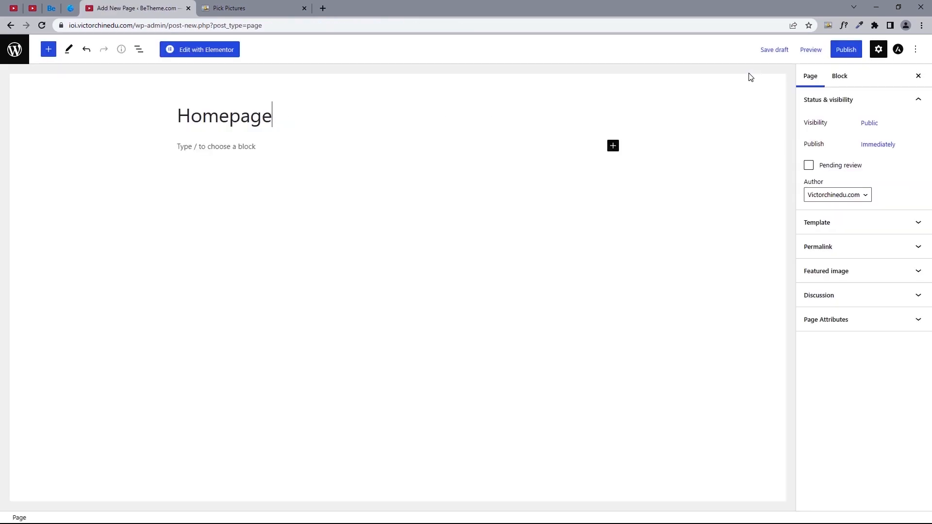
pyautogui.click(843, 52)
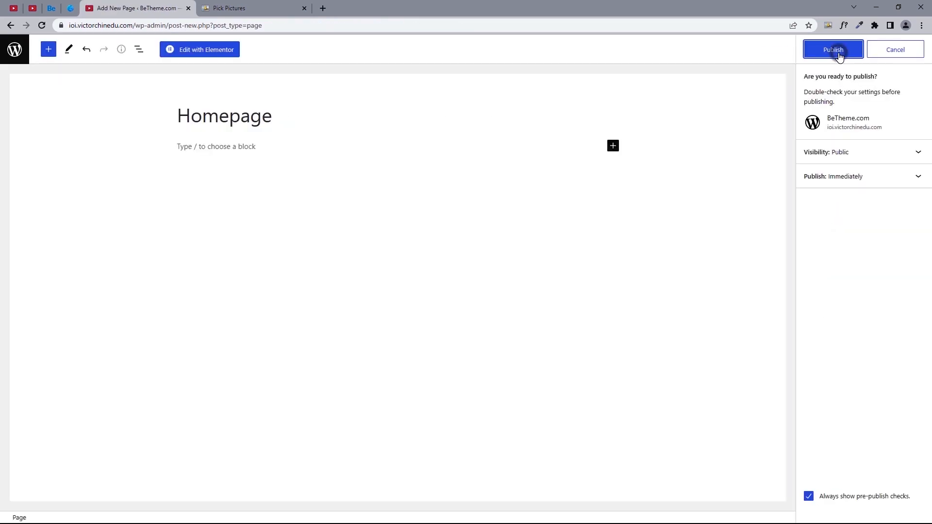
pyautogui.click(837, 51)
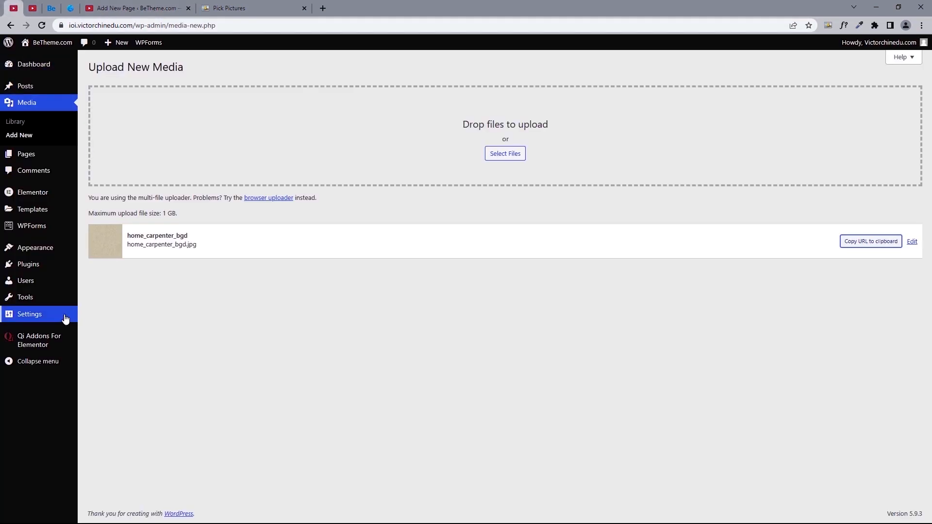
# In the dashboard's Reading settings, make the site front display a static page with Homepage selected, and save the changes
pyautogui.moveTo(68, 315)
pyautogui.click(106, 348)
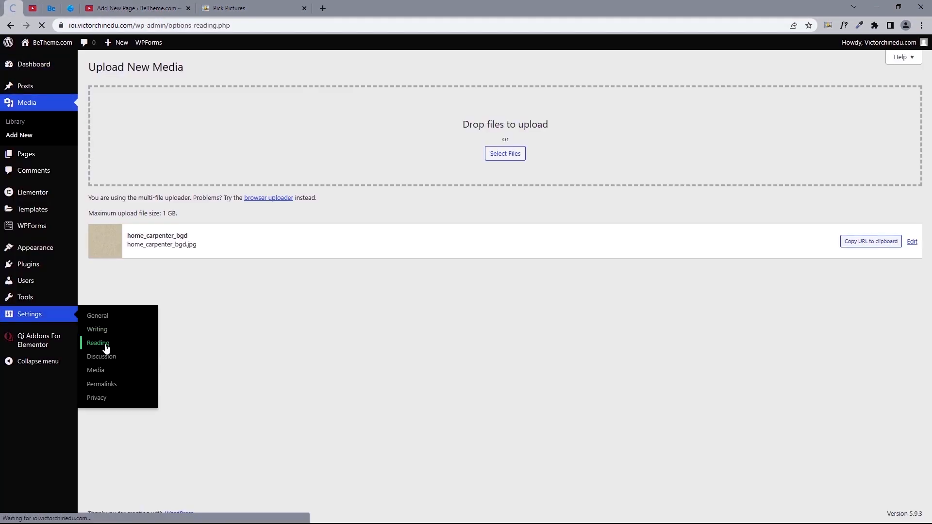
pyautogui.click(200, 109)
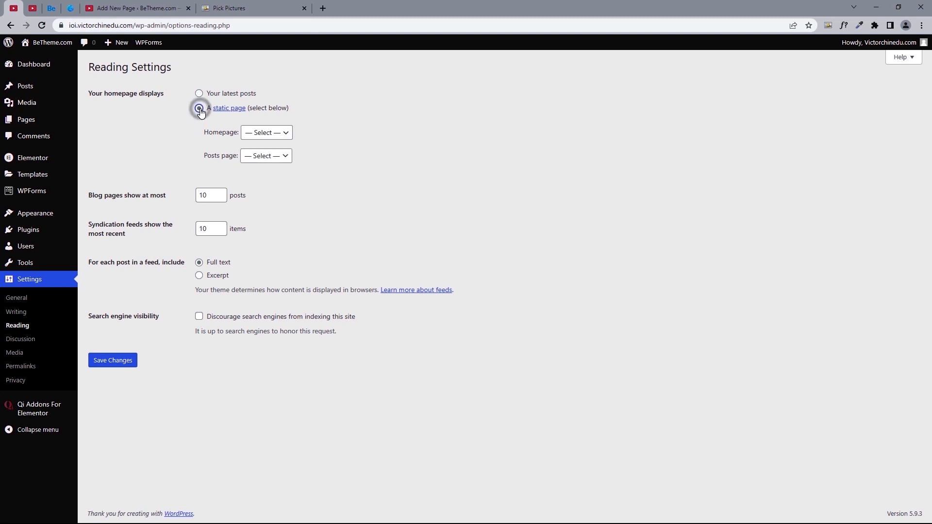
pyautogui.click(258, 132)
pyautogui.click(264, 155)
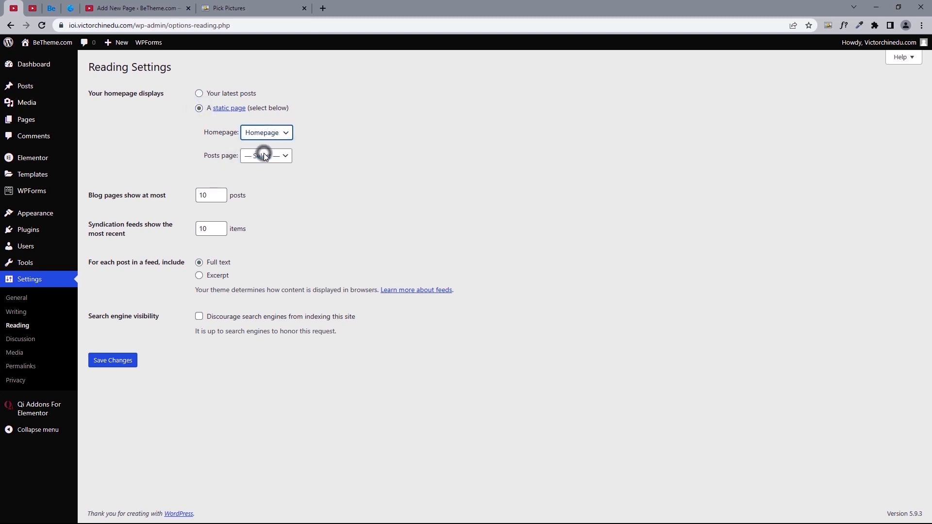
pyautogui.click(111, 360)
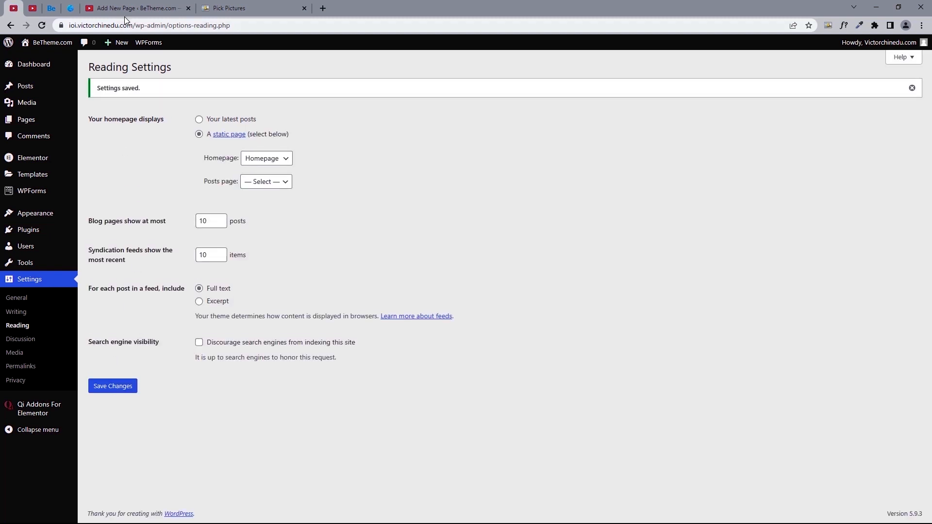
# Open the Homepage page for editing with Elementor and dock the Navigator at the side of the editor
pyautogui.click(125, 13)
pyautogui.click(201, 51)
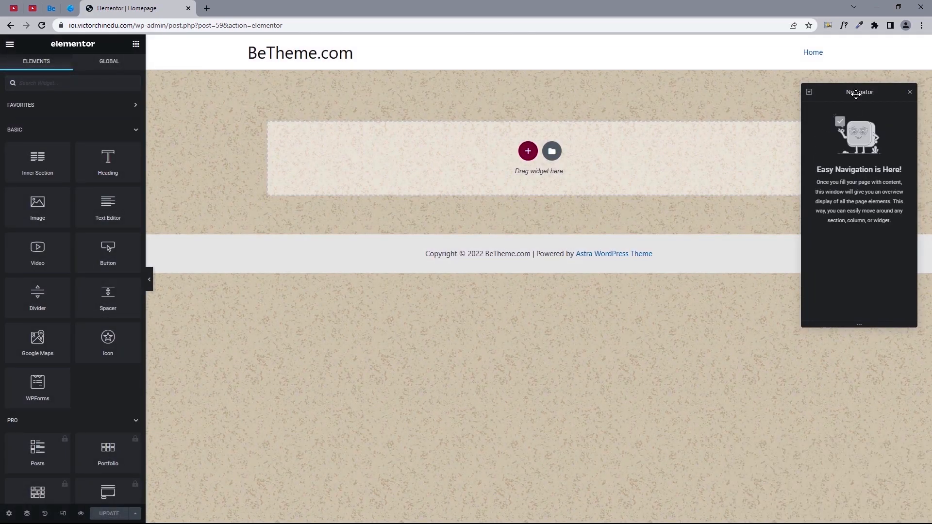
pyautogui.moveTo(855, 95); pyautogui.dragTo(883, 51)
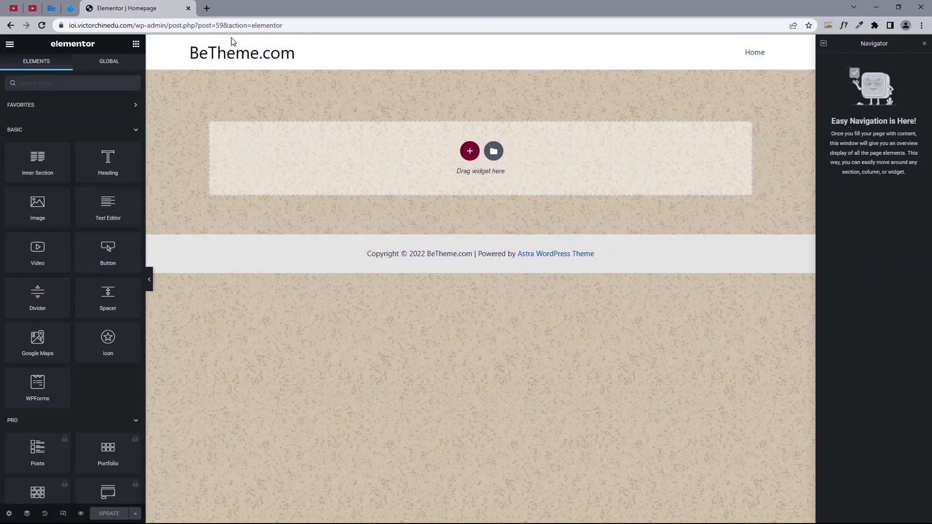
# Inspect the "Sed ut perspiciatis" heading on the muffingroup carpenter page with WhatFont and copy its color code
pyautogui.click(51, 7)
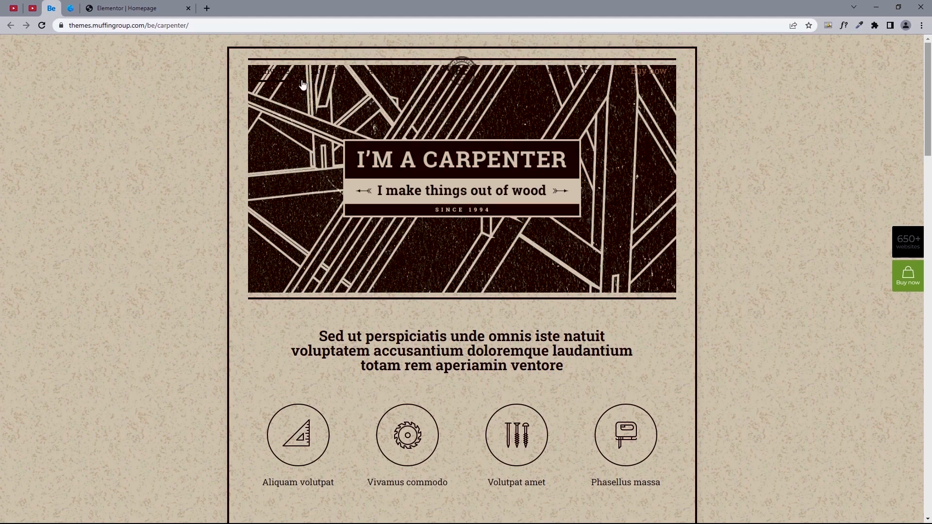
pyautogui.scroll(-4, 924, 130)
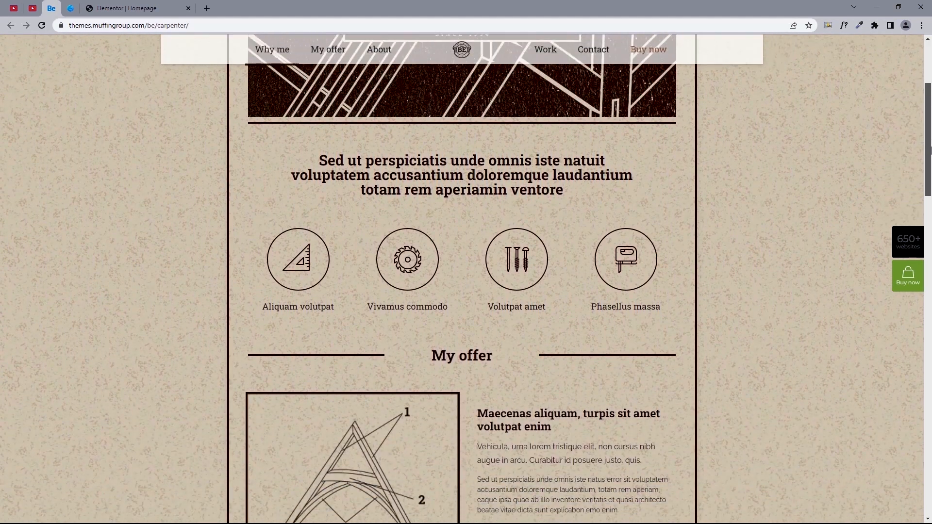
pyautogui.moveTo(930, 153); pyautogui.dragTo(930, 158)
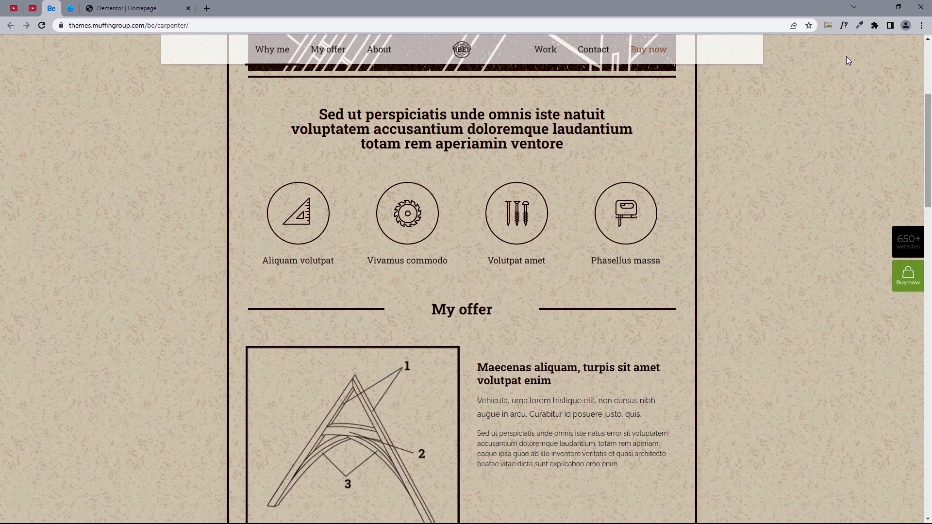
pyautogui.click(844, 26)
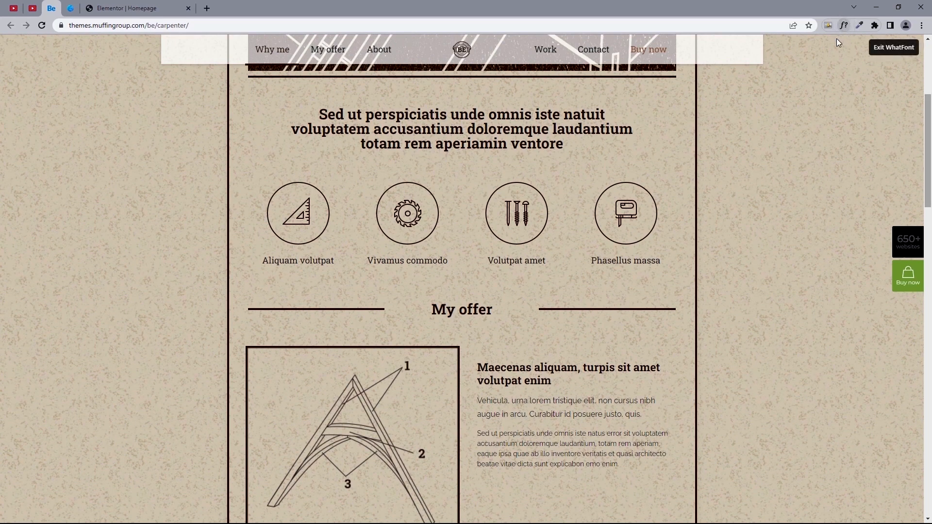
pyautogui.click(499, 116)
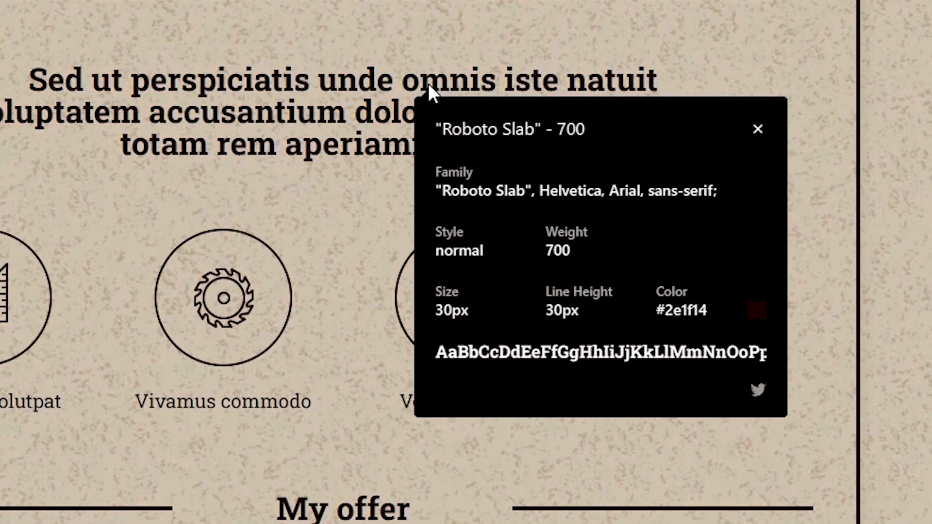
pyautogui.moveTo(655, 310); pyautogui.dragTo(707, 310)
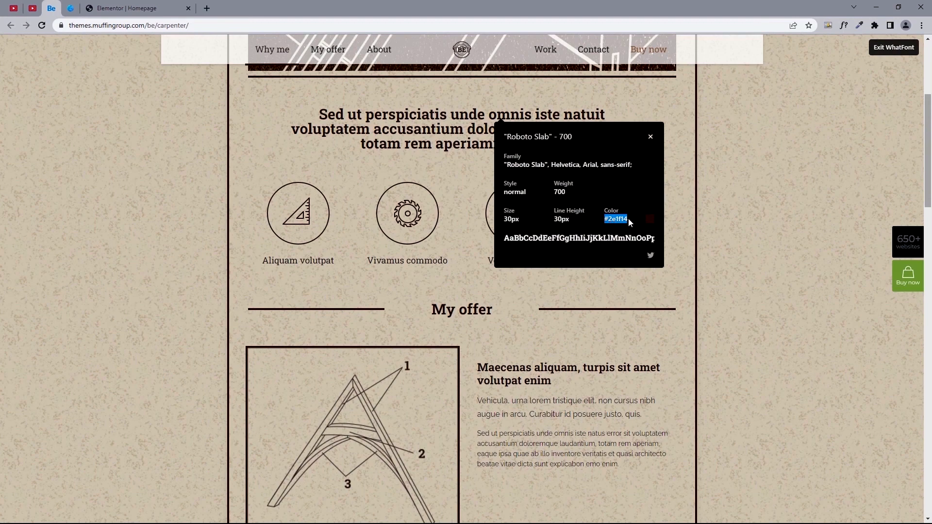
# Set the Primary global color in Elementor's Site Settings to #2E1F14
pyautogui.click(145, 11)
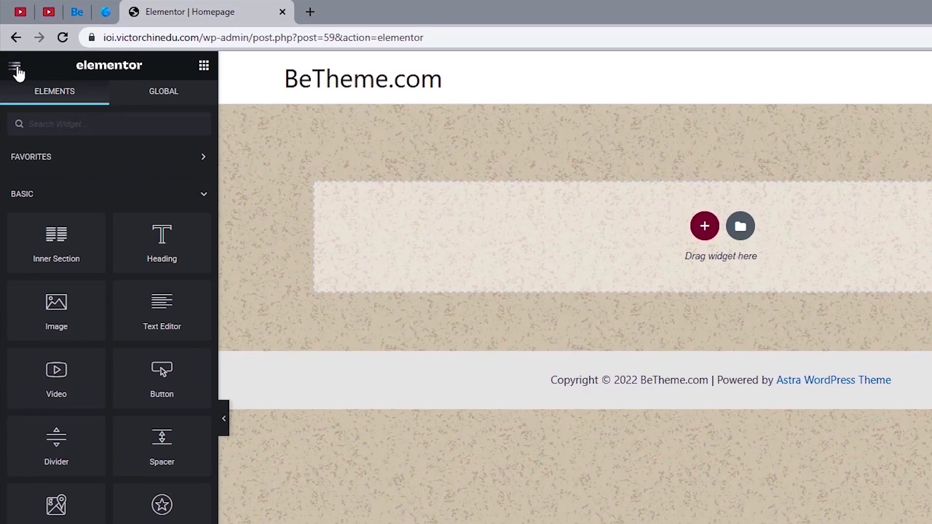
pyautogui.click(9, 44)
pyautogui.click(75, 133)
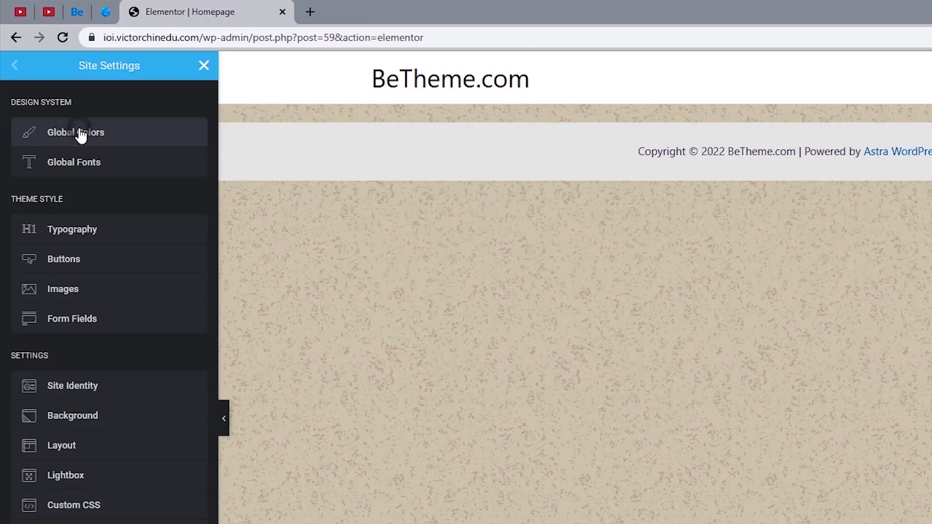
pyautogui.click(80, 134)
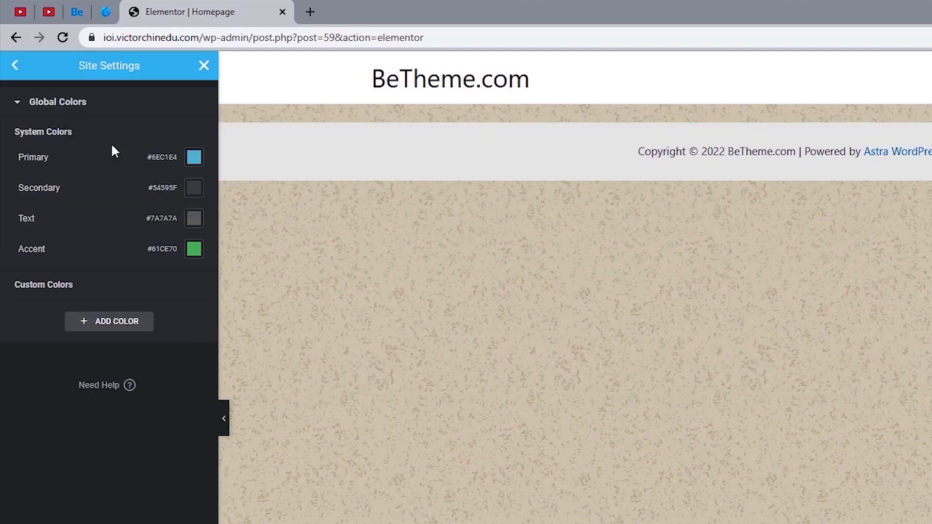
pyautogui.click(194, 158)
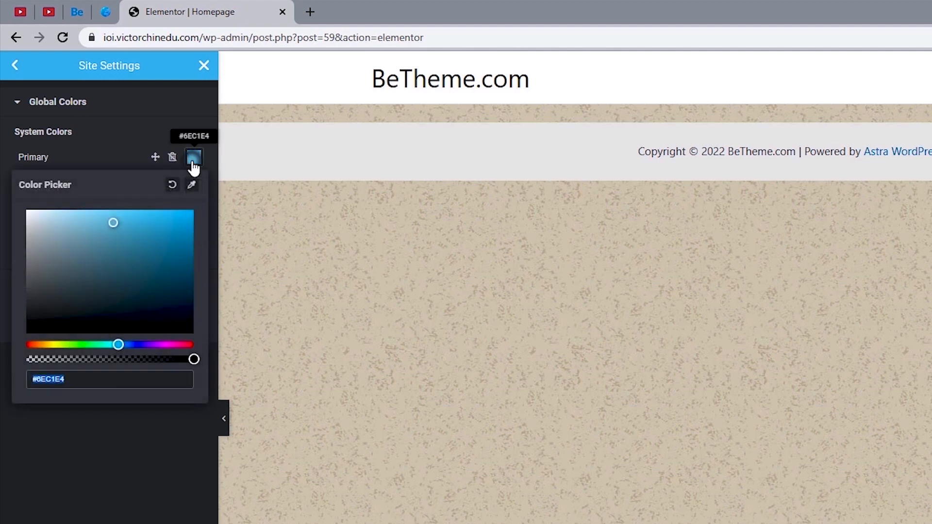
pyautogui.rightClick(59, 381)
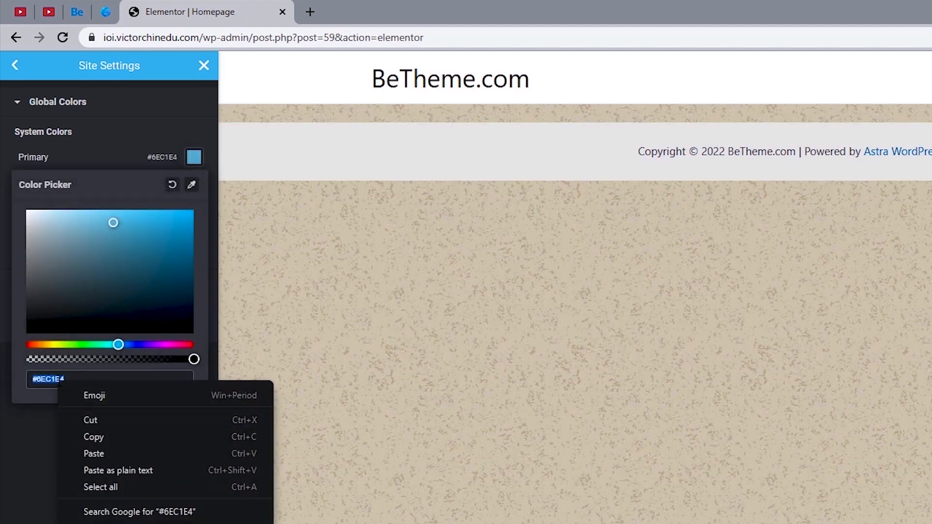
pyautogui.click(107, 450)
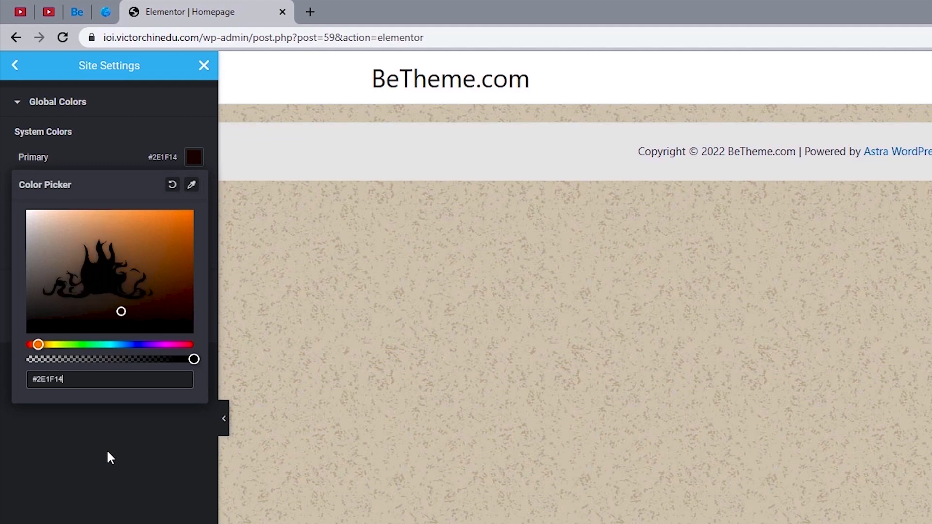
pyautogui.click(108, 452)
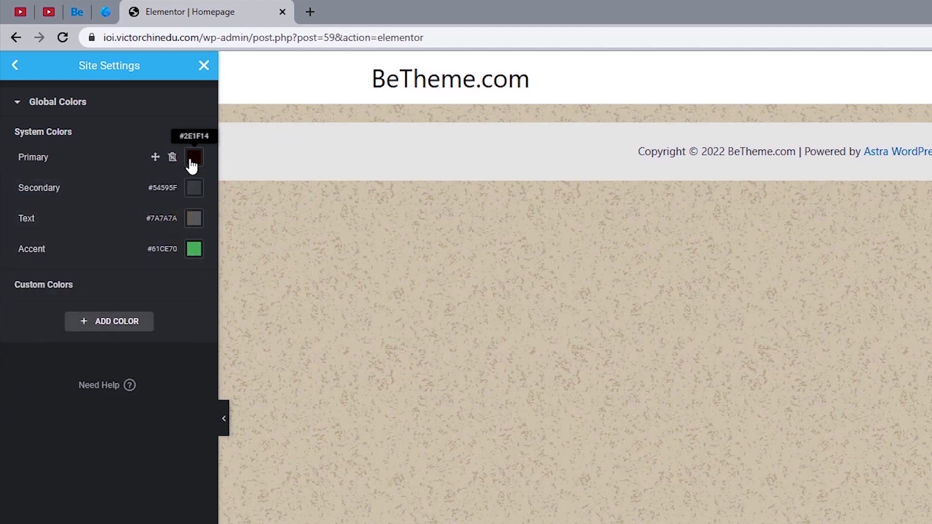
# Set the font family of the Primary global font to Roboto Slab
pyautogui.click(12, 72)
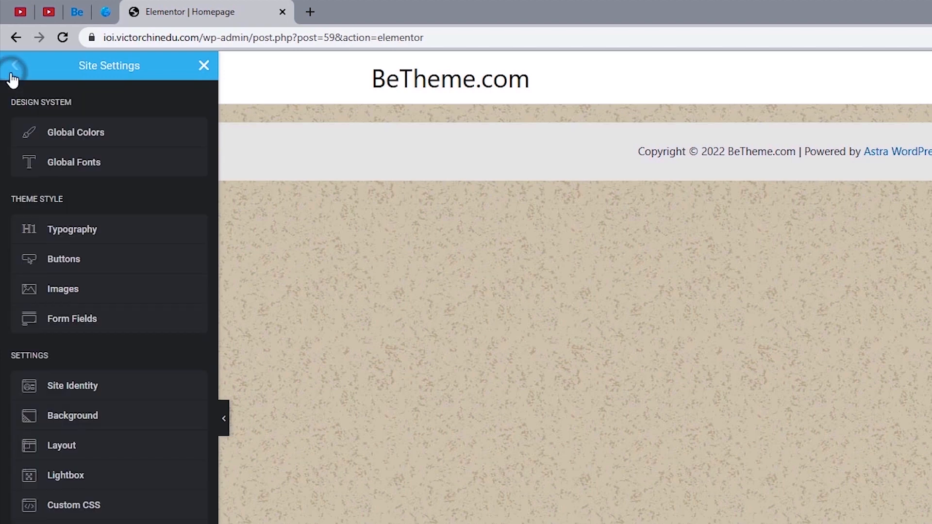
pyautogui.click(77, 161)
pyautogui.click(193, 157)
pyautogui.click(147, 222)
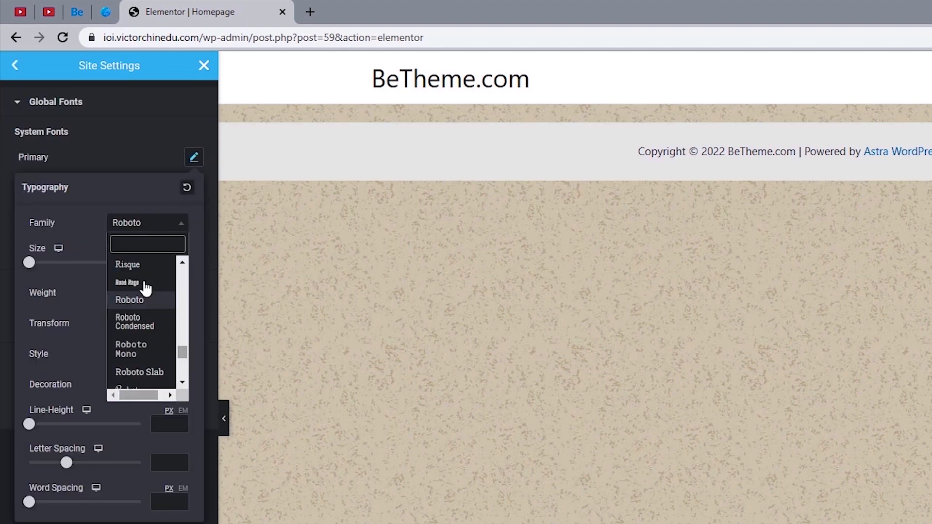
pyautogui.click(140, 372)
pyautogui.click(3, 199)
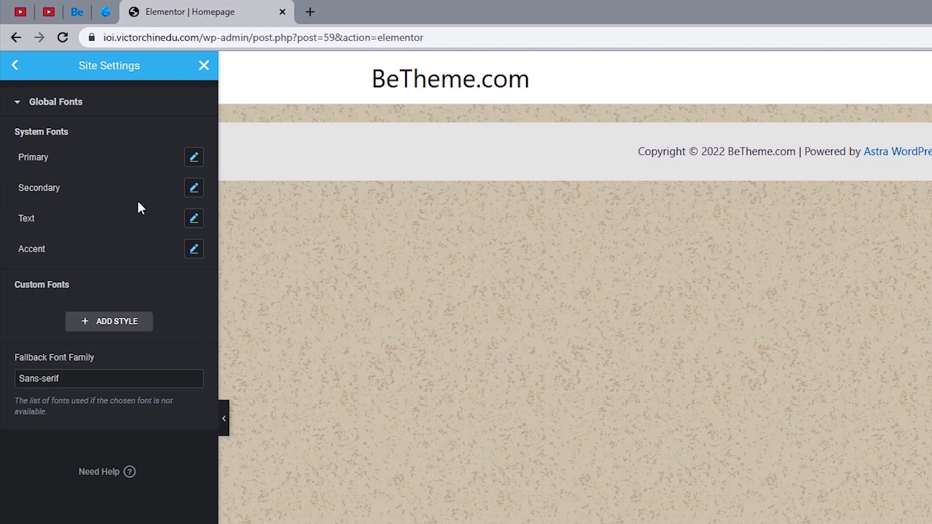
# Set the font family of the Secondary global font to Raleway and save the site settings
pyautogui.click(195, 188)
pyautogui.click(152, 253)
pyautogui.write('Raleway')
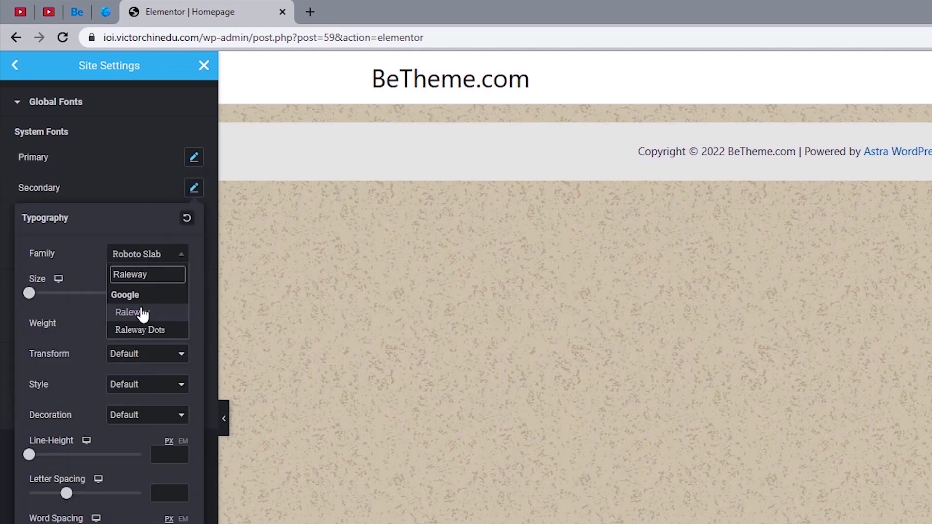
pyautogui.click(141, 311)
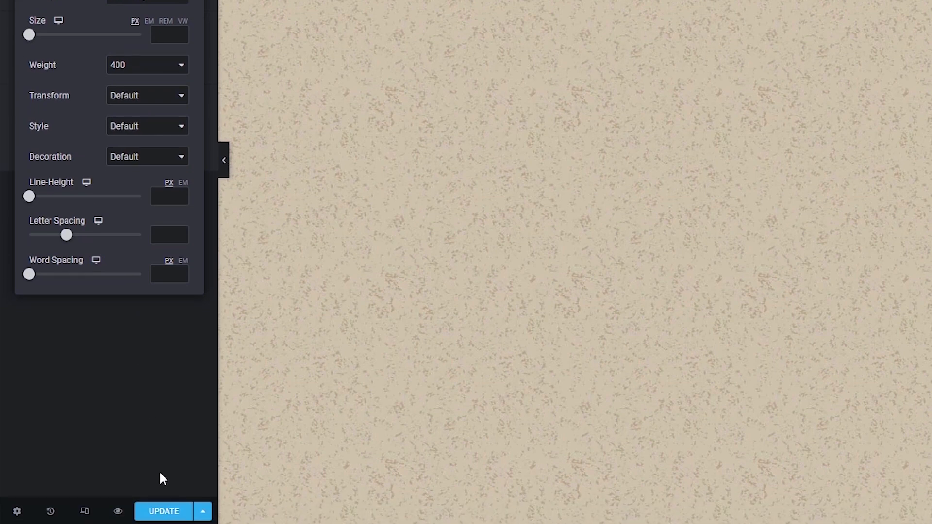
pyautogui.click(165, 512)
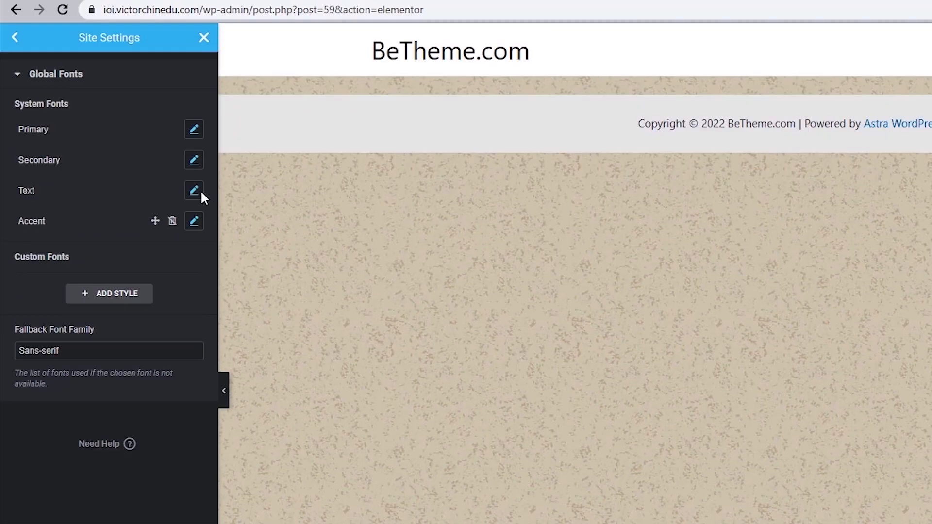
pyautogui.click(206, 66)
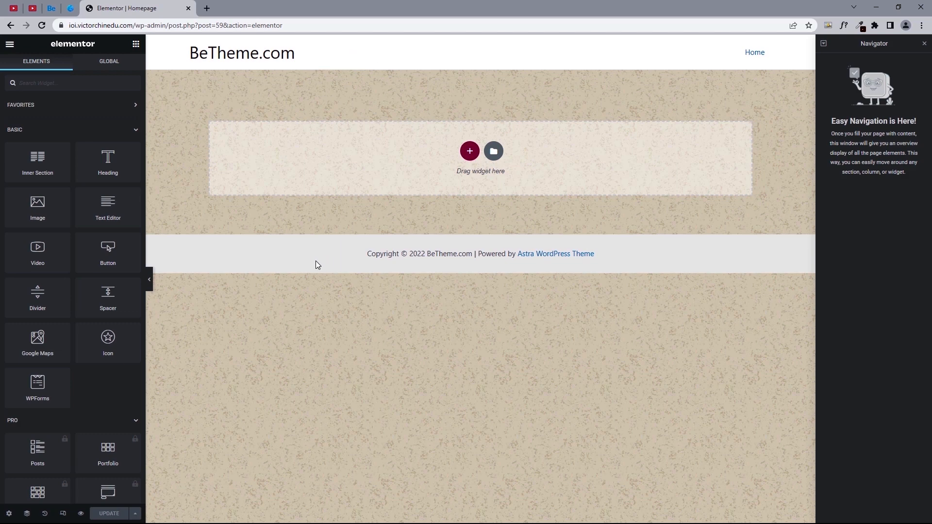
# Set the Homepage's page layout to Elementor Canvas
pyautogui.click(9, 513)
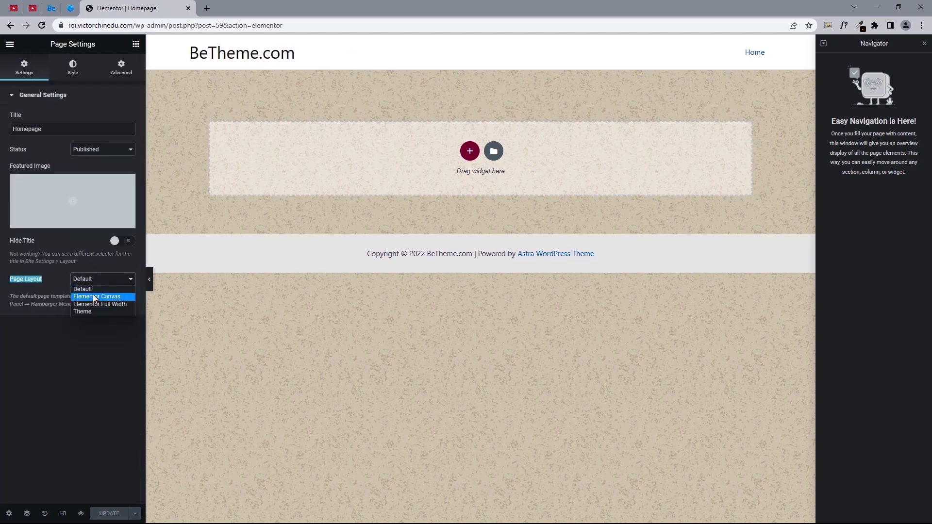
pyautogui.click(92, 295)
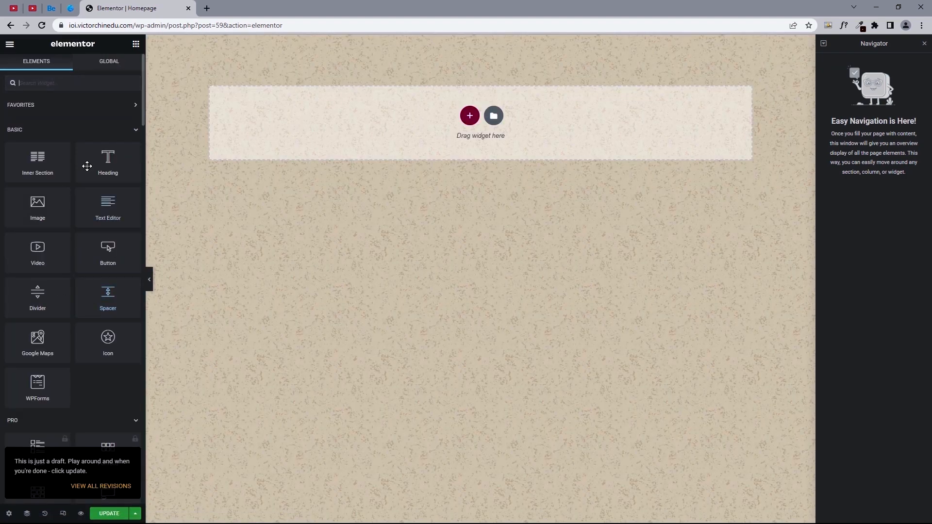
# Review the top of the original carpenter page and close the unneeded Behance and second YouTube pages
pyautogui.click(71, 8)
pyautogui.moveTo(923, 422); pyautogui.dragTo(916, 113)
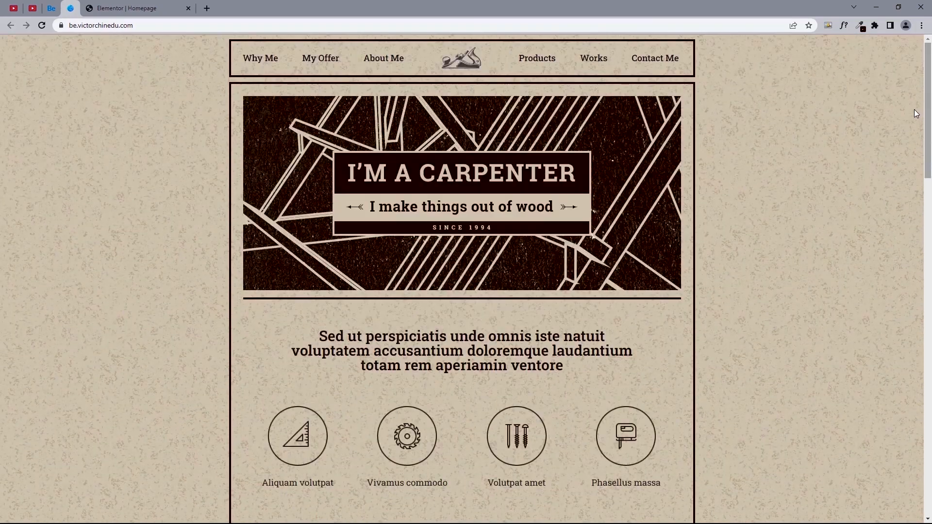
pyautogui.middleClick(51, 8)
pyautogui.middleClick(33, 8)
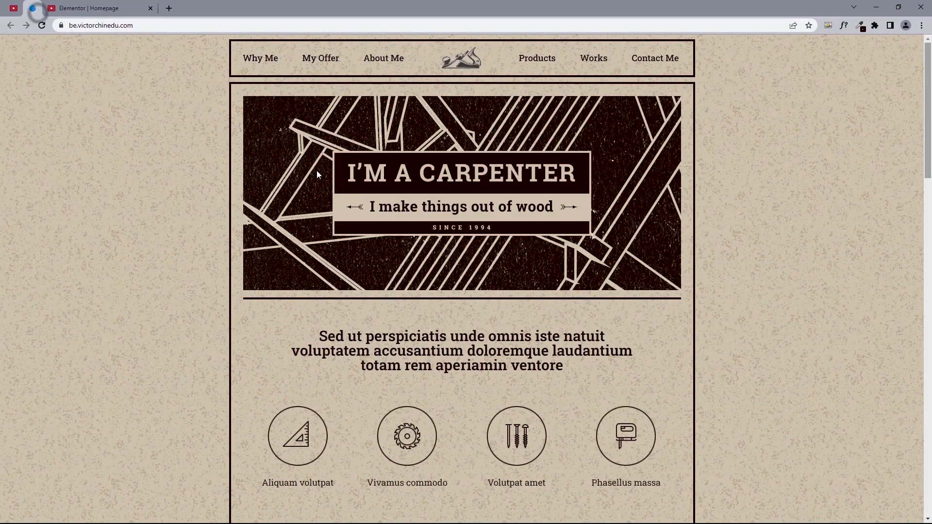
pyautogui.click(132, 10)
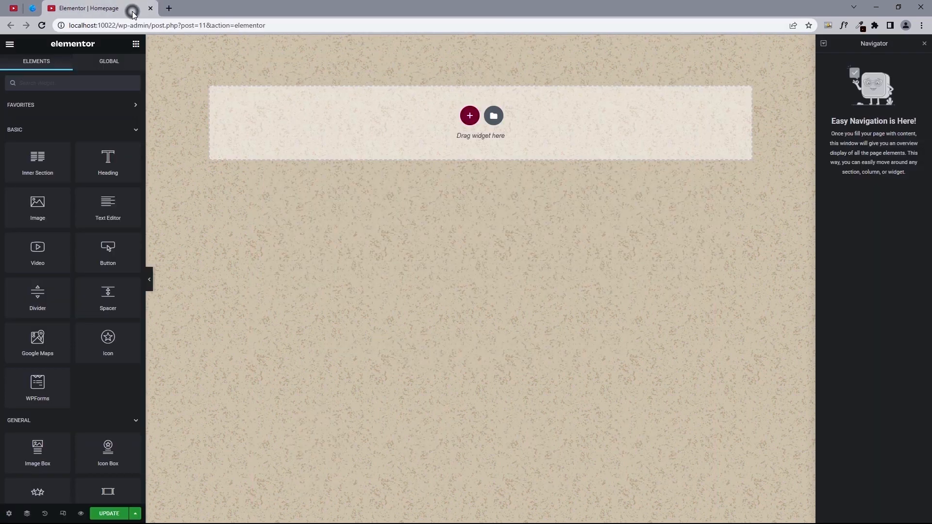
# Add a single-column section to the Homepage and set its boxed content width to 960
pyautogui.click(468, 115)
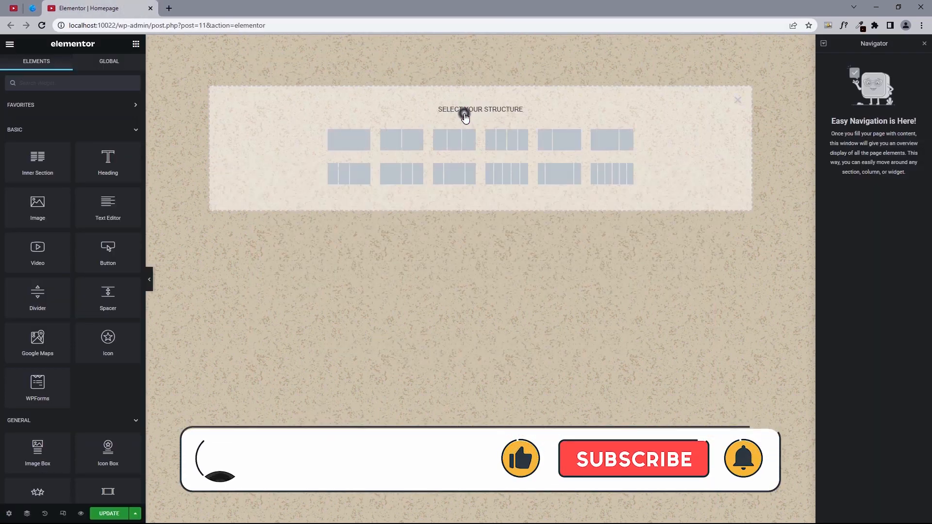
pyautogui.click(350, 140)
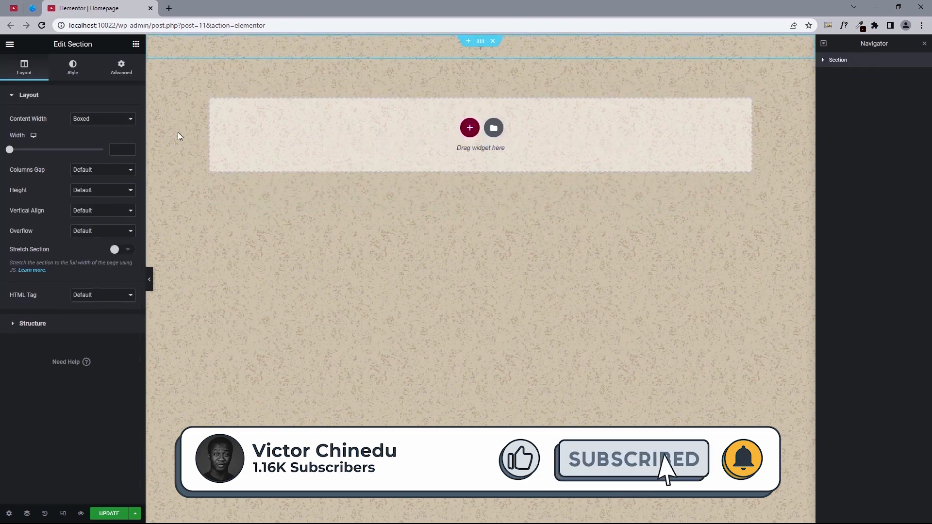
pyautogui.click(96, 120)
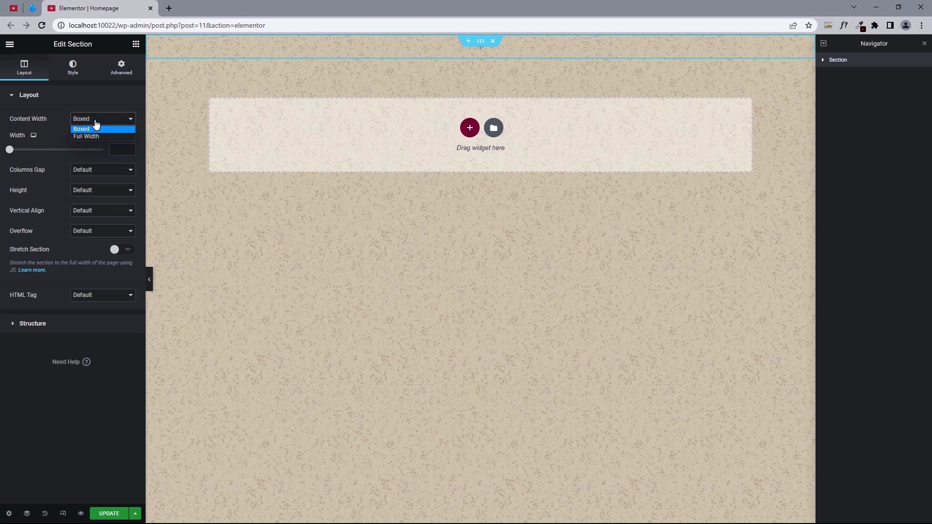
pyautogui.click(34, 8)
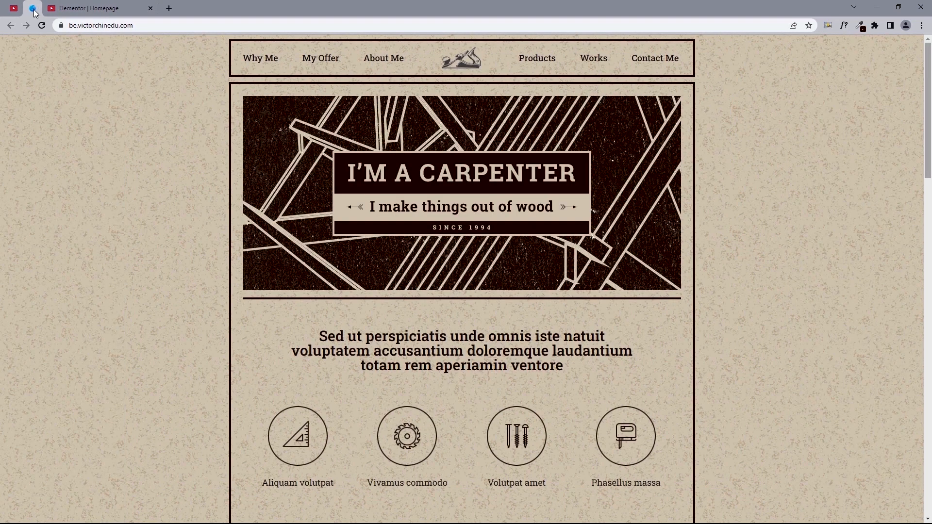
pyautogui.click(73, 4)
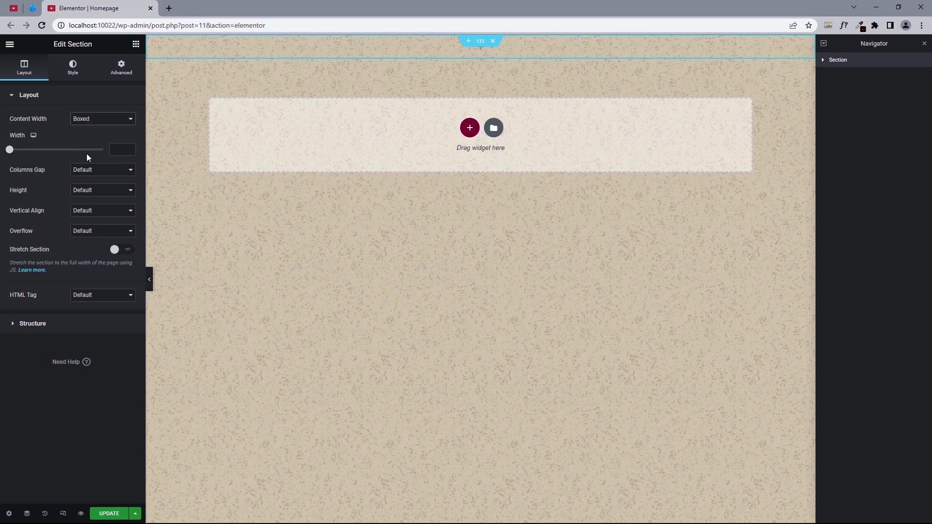
pyautogui.click(112, 149)
pyautogui.write('960')
# Unlink the section's margins, comparing with the original page, and set the top margin to 10 and the bottom margin to 50
pyautogui.click(122, 68)
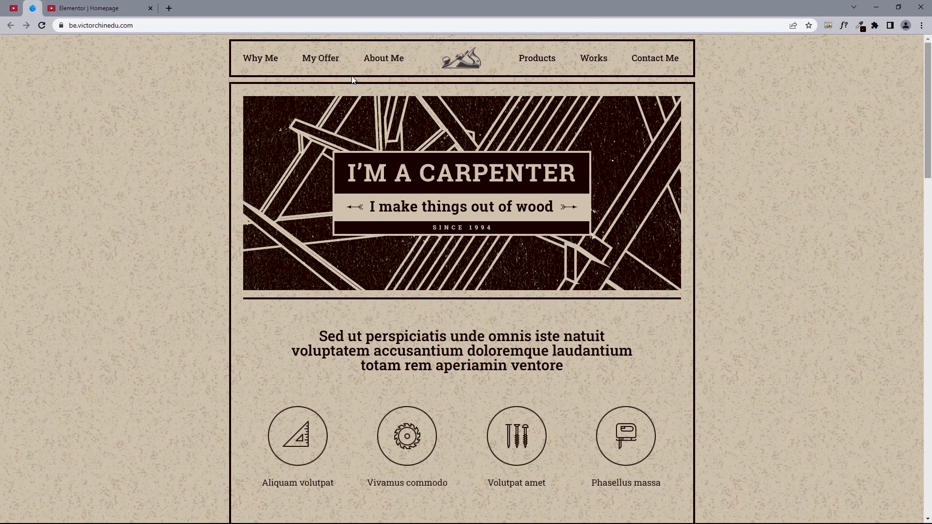
pyautogui.moveTo(928, 146); pyautogui.dragTo(929, 44)
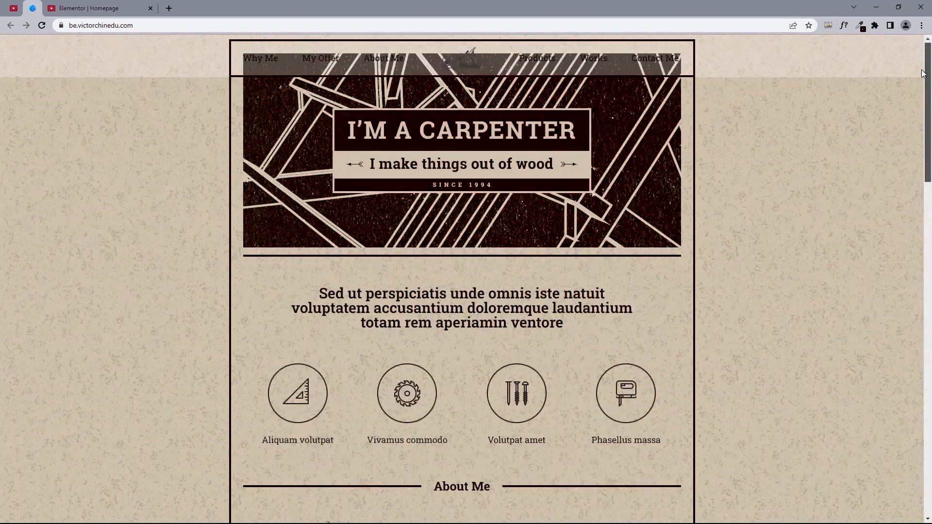
pyautogui.click(88, 6)
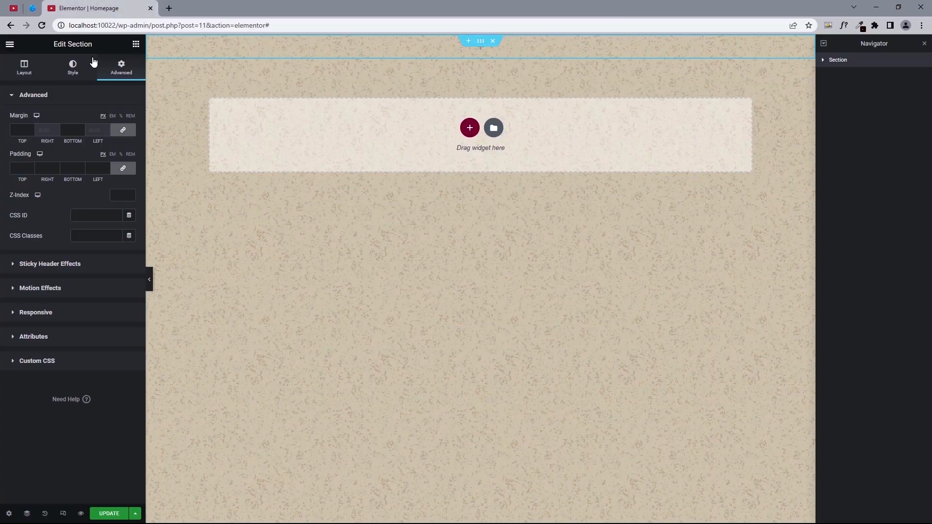
pyautogui.click(123, 130)
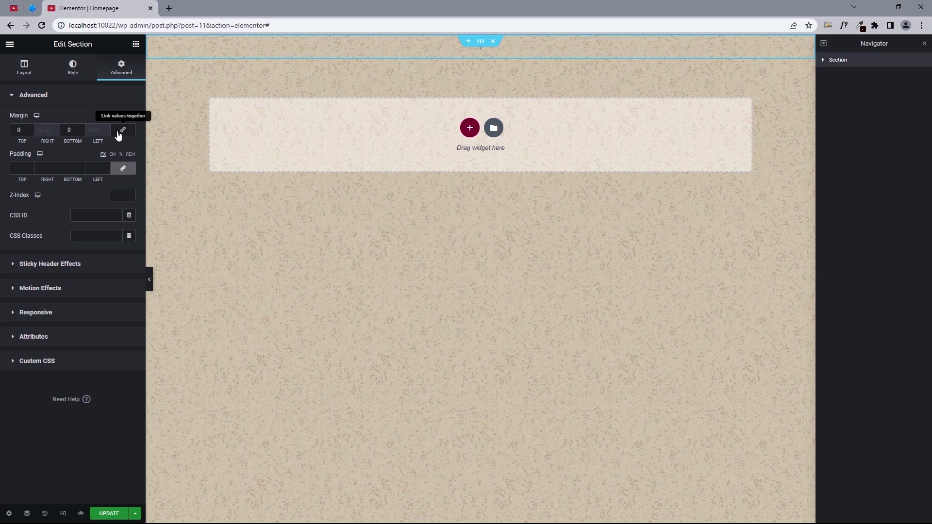
pyautogui.click(17, 130)
pyautogui.write('10')
pyautogui.click(67, 130)
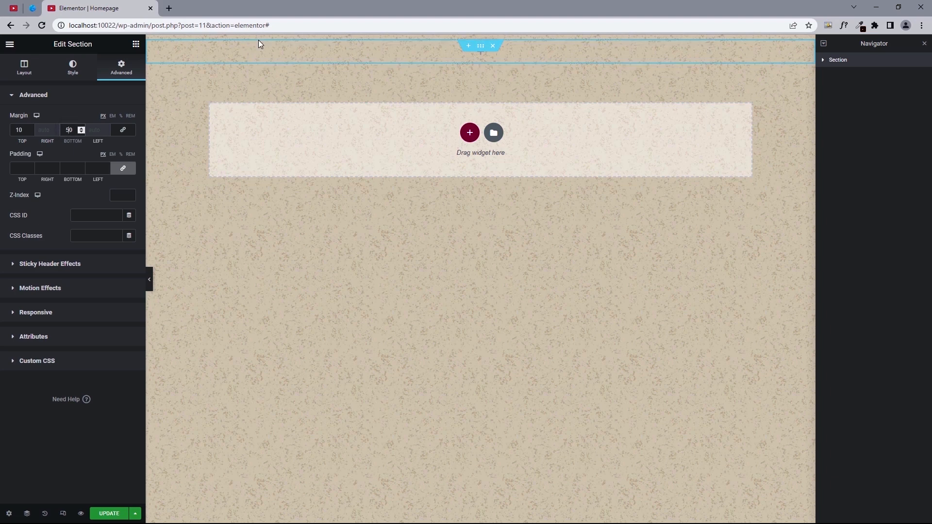
# Give the section's column a solid border with a width of 4 on all sides, matching the original page's frame
pyautogui.moveTo(254, 48)
pyautogui.click(254, 46)
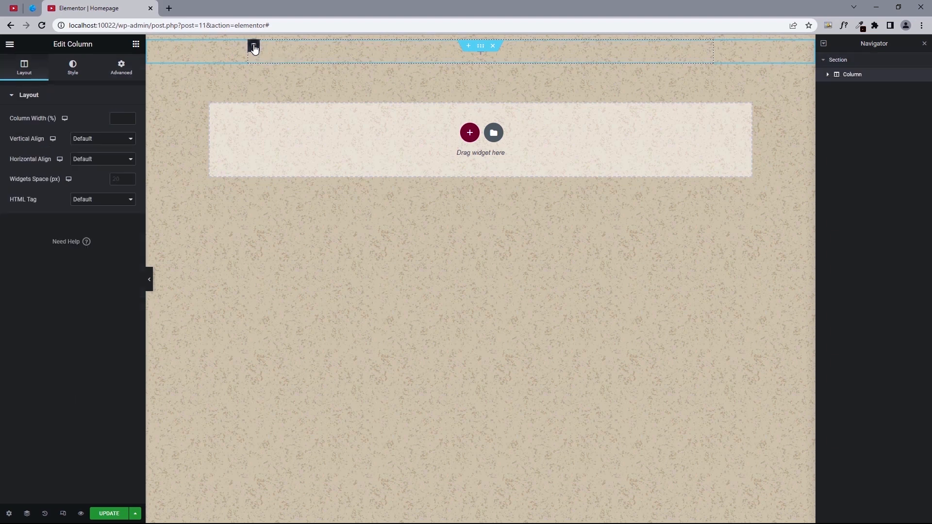
pyautogui.click(73, 68)
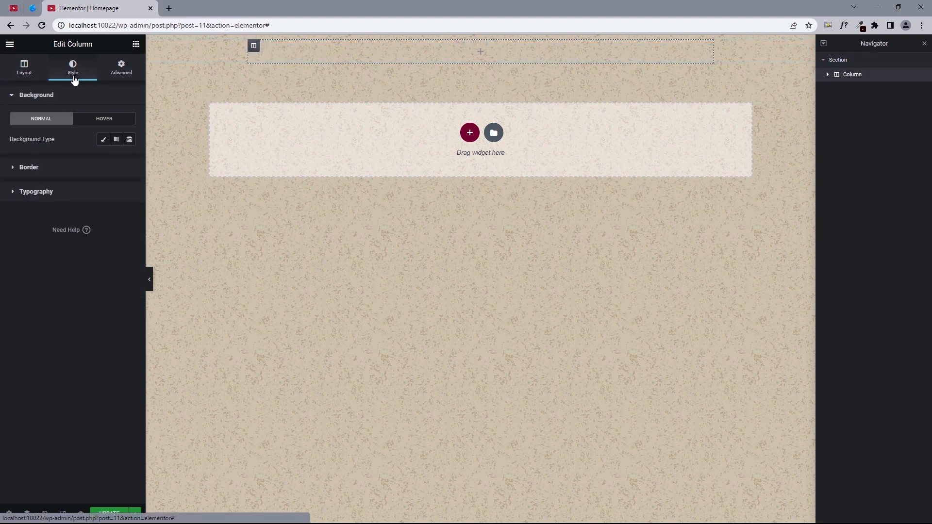
pyautogui.click(32, 8)
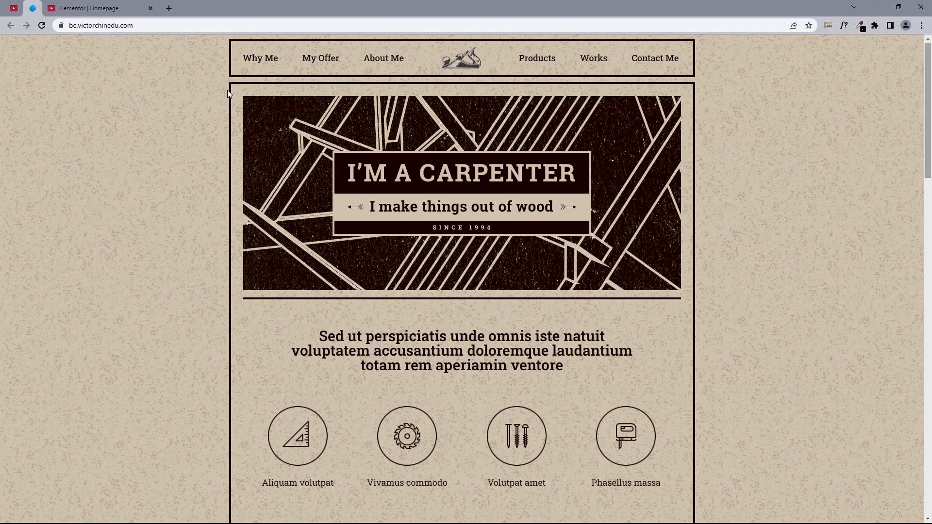
pyautogui.click(100, 6)
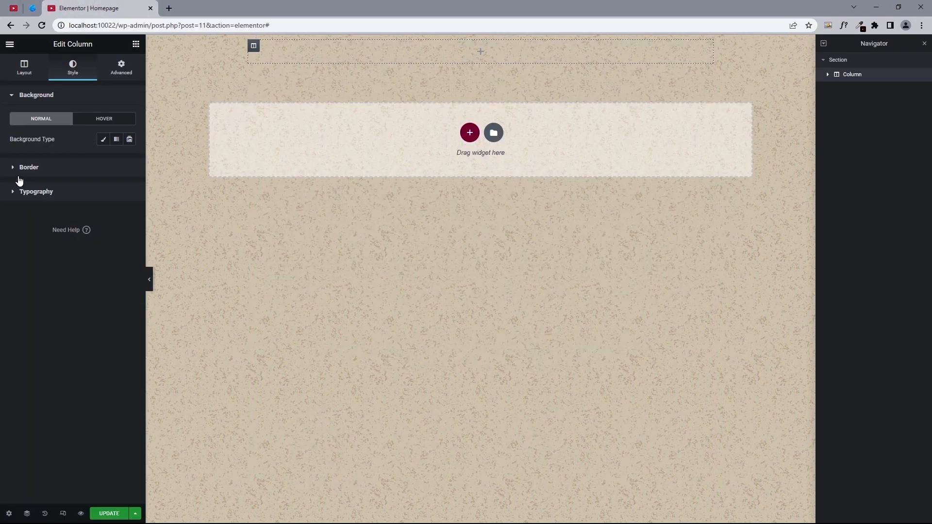
pyautogui.click(23, 170)
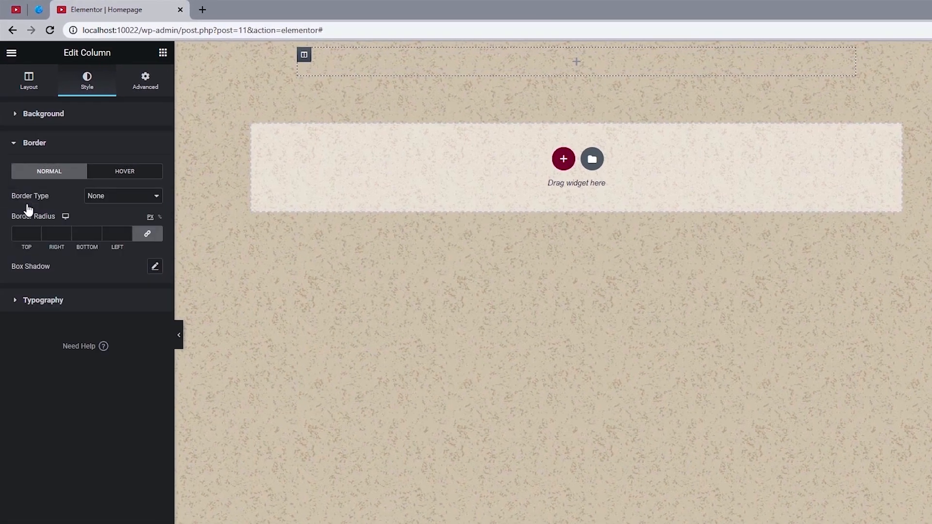
pyautogui.click(112, 197)
pyautogui.click(118, 216)
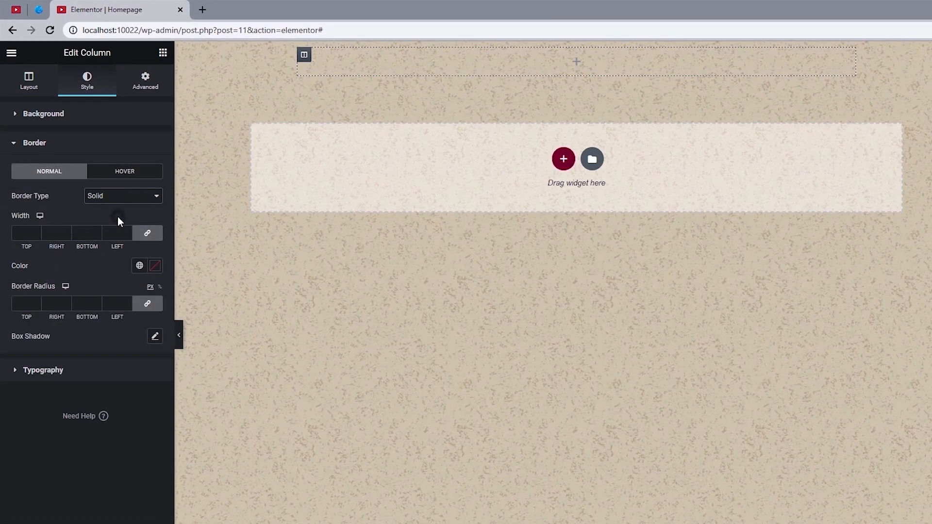
pyautogui.doubleClick(35, 232)
# Apply the Primary global color to the column's border and set its border radius to 0
pyautogui.click(139, 265)
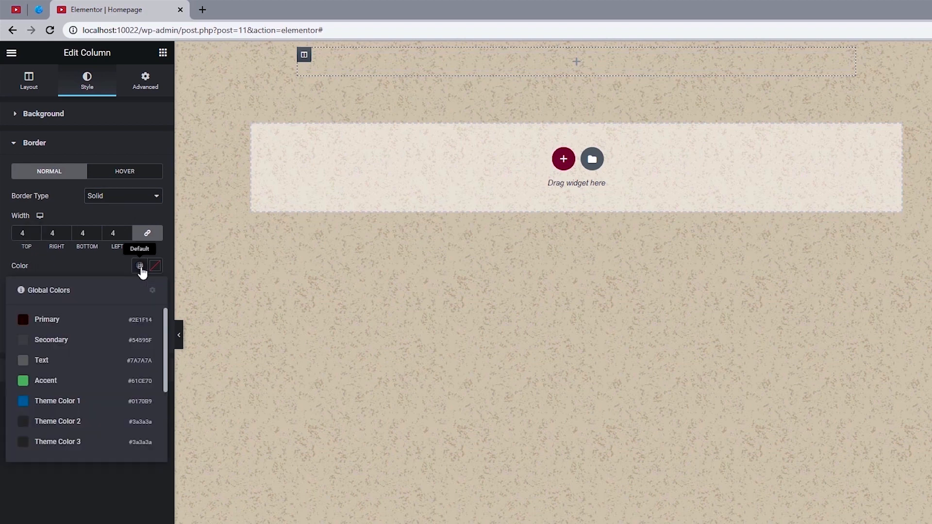
pyautogui.click(70, 320)
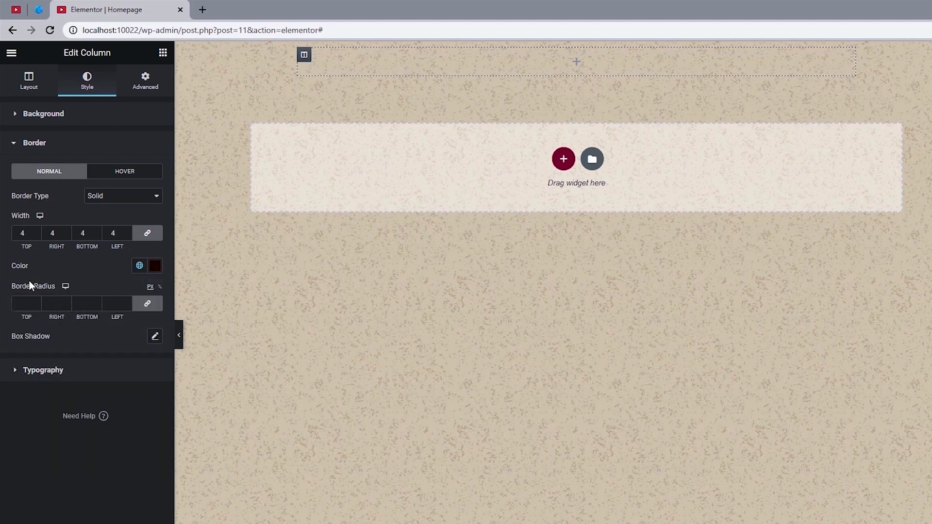
pyautogui.click(26, 303)
pyautogui.write('0')
# Set the column's padding to 25 px on all sides
pyautogui.click(144, 87)
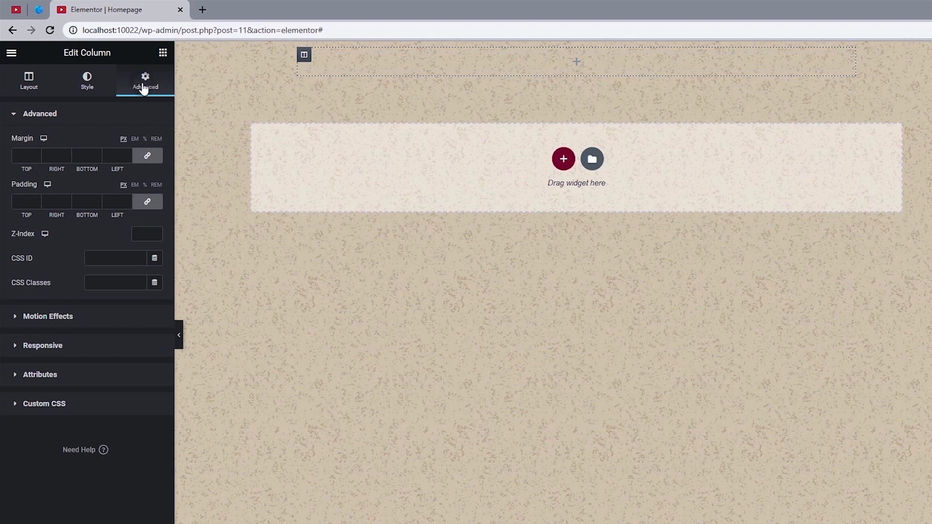
pyautogui.click(16, 201)
pyautogui.write('25')
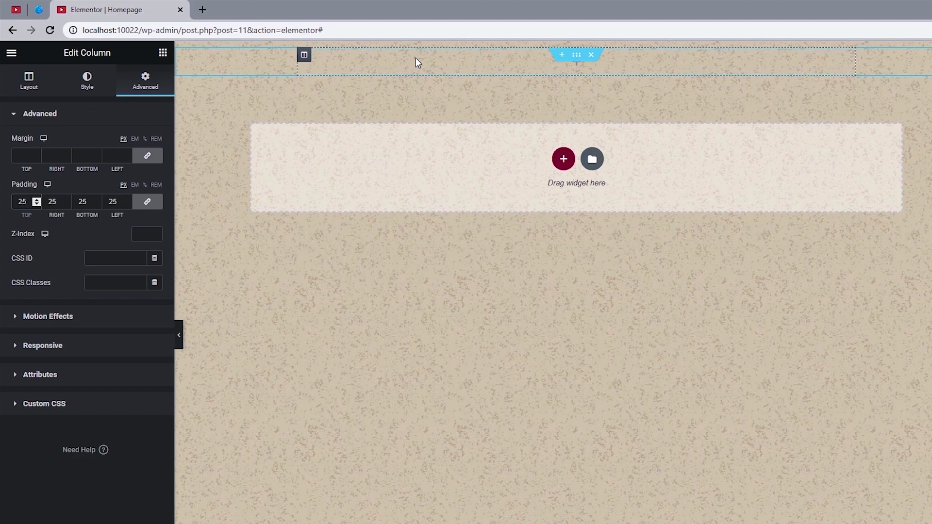
# Insert an inner section into the bordered column and set its minimum height to 500 px
pyautogui.click(163, 53)
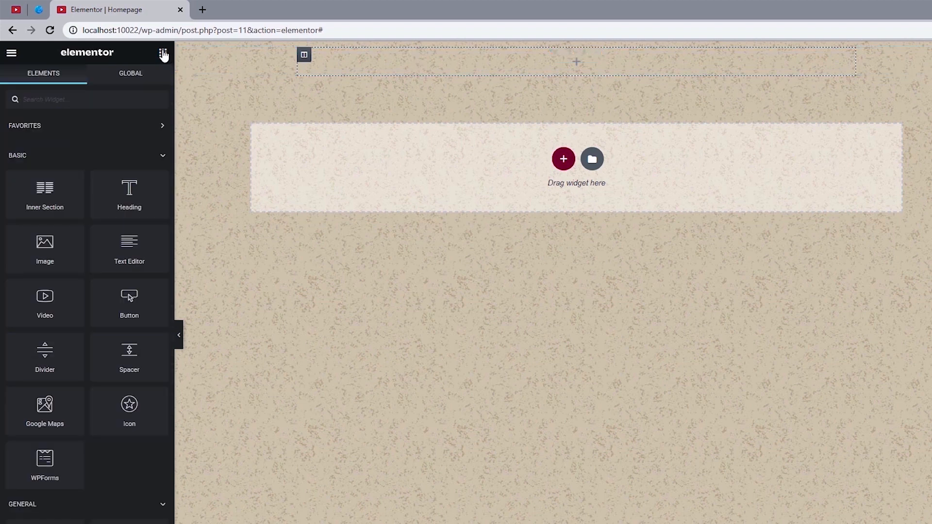
pyautogui.moveTo(52, 179); pyautogui.dragTo(485, 58)
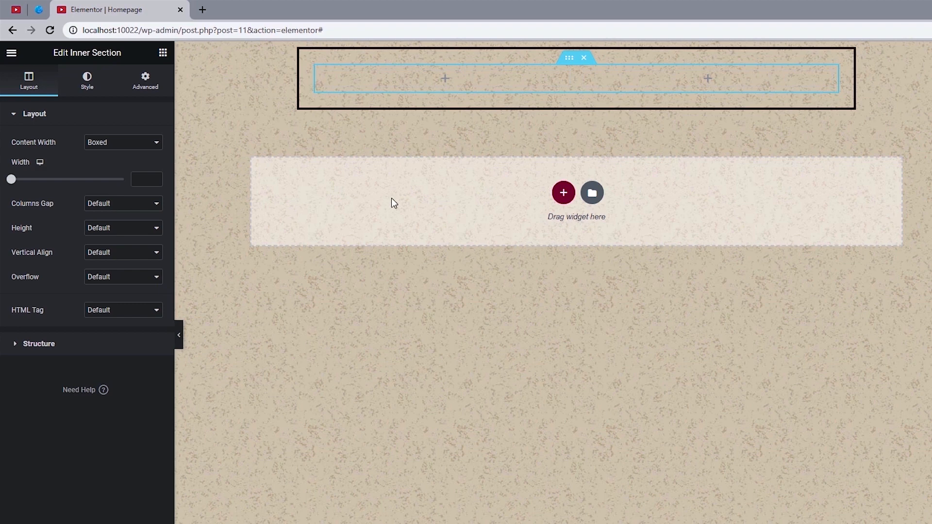
pyautogui.click(129, 233)
pyautogui.click(127, 255)
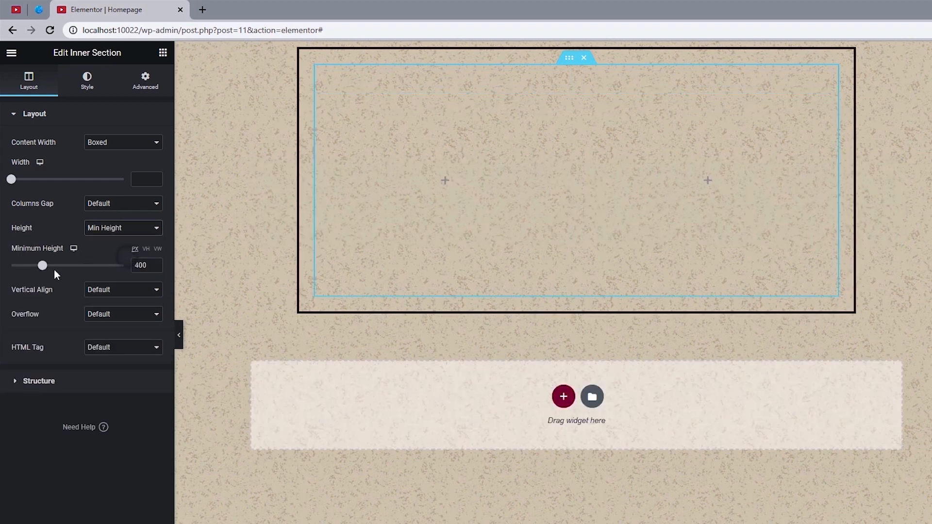
pyautogui.moveTo(140, 267); pyautogui.dragTo(133, 267)
pyautogui.write('5')
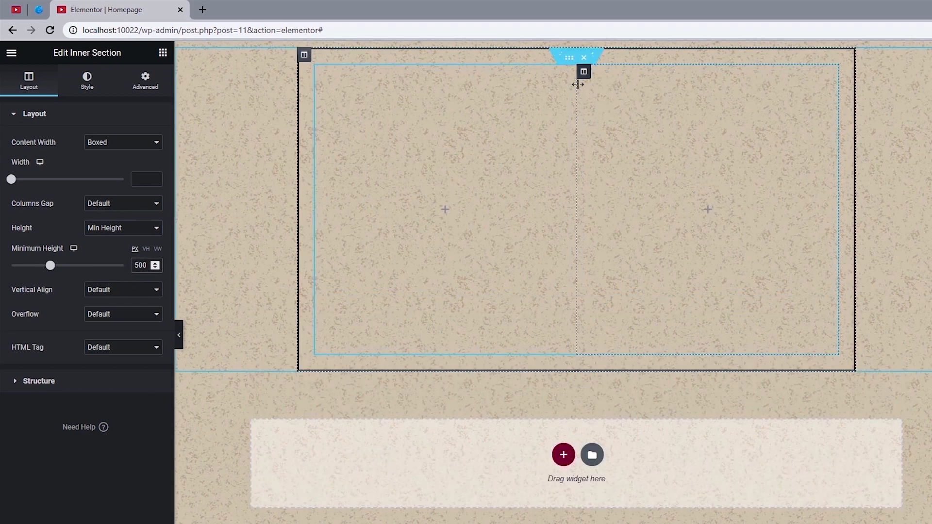
# Delete the second column of the inner section so that a single column remains
pyautogui.rightClick(587, 83)
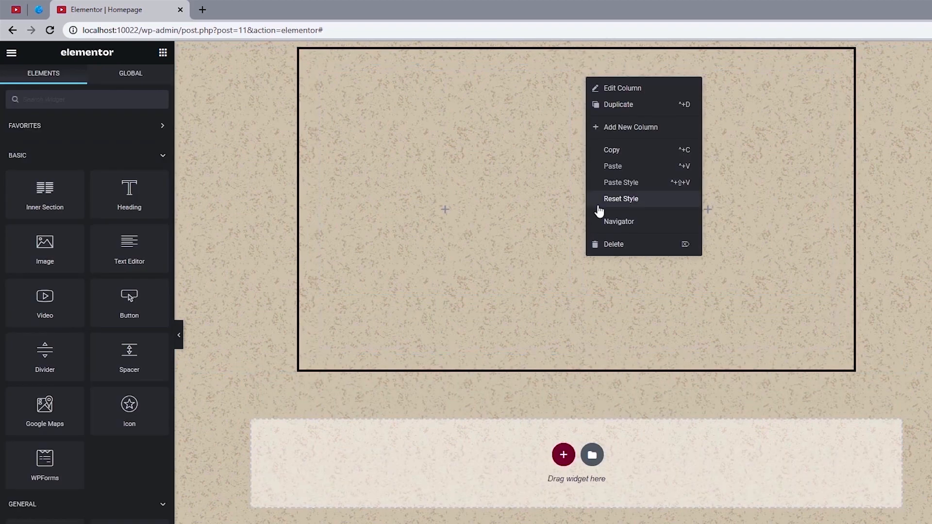
pyautogui.click(610, 243)
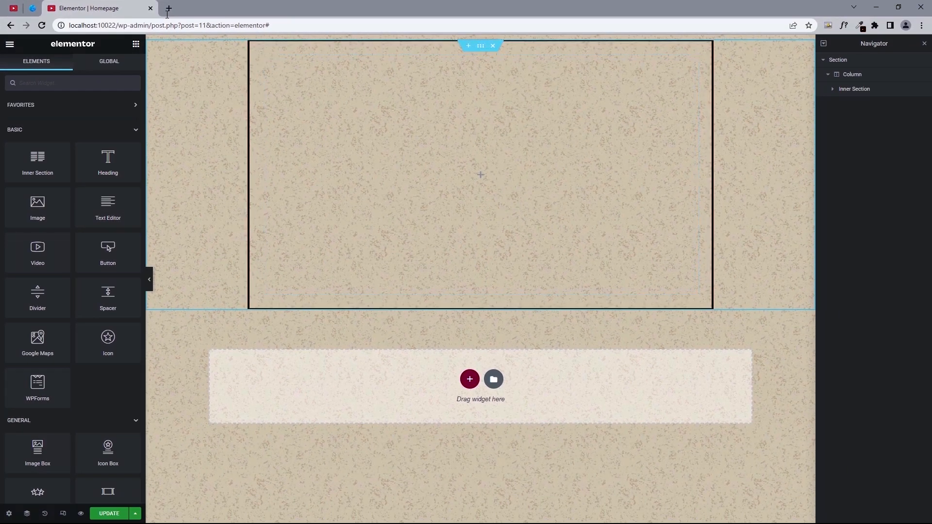
# Give the inner section's column a classic background using the image home_carpenter_slider.jpg from the media library
pyautogui.click(37, 4)
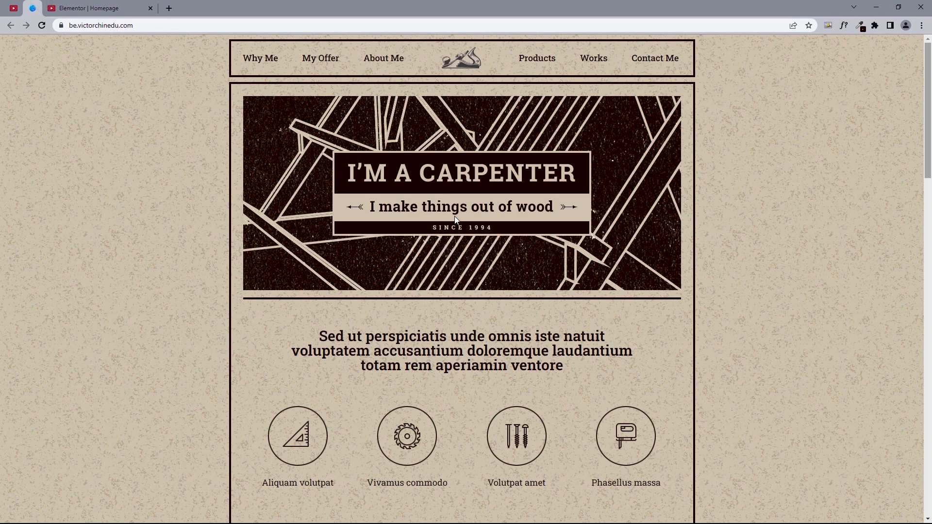
pyautogui.click(96, 4)
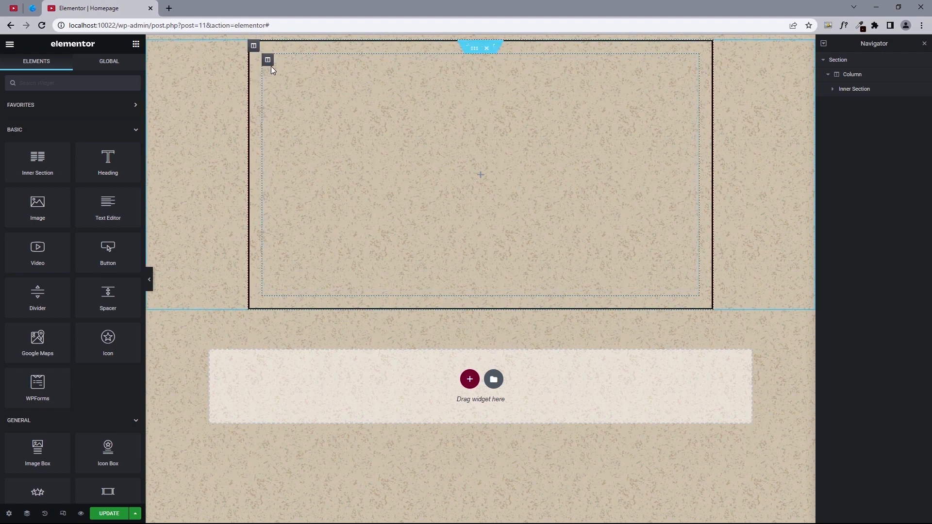
pyautogui.click(268, 60)
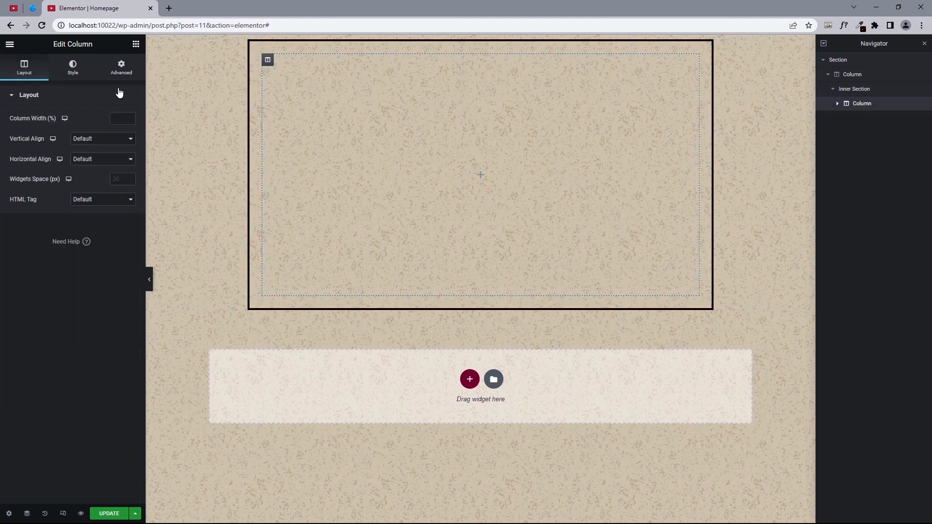
pyautogui.click(73, 70)
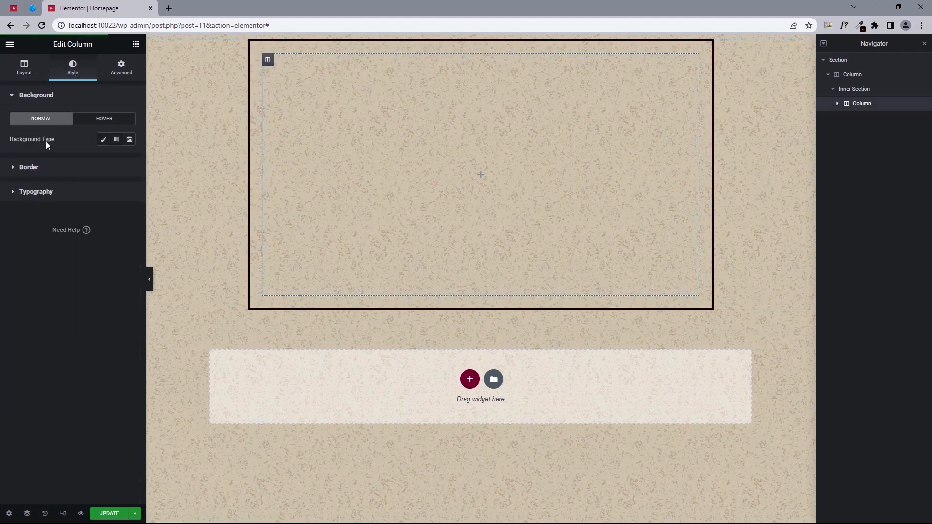
pyautogui.click(103, 140)
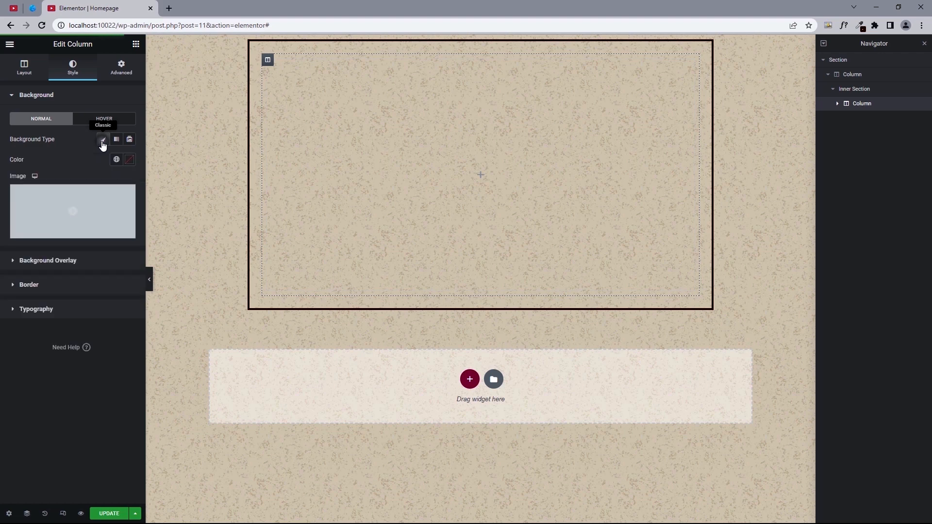
pyautogui.click(60, 202)
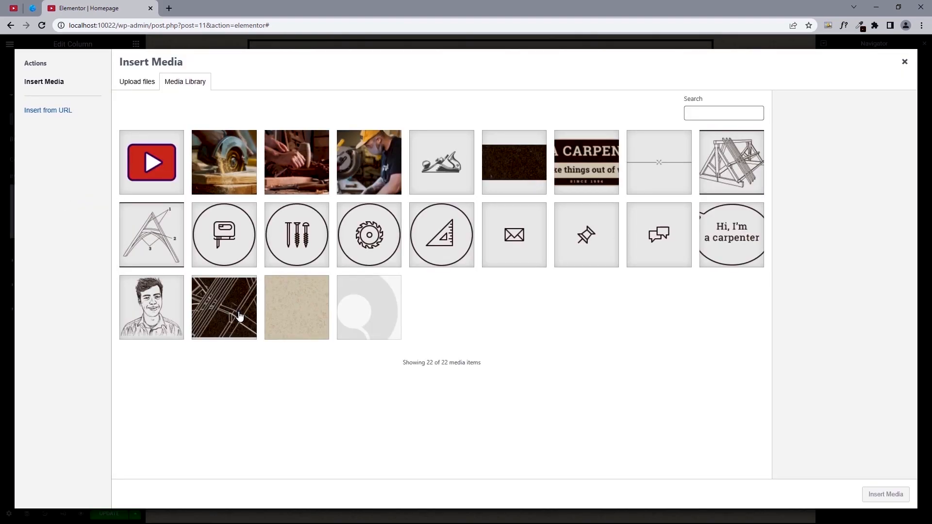
pyautogui.click(240, 316)
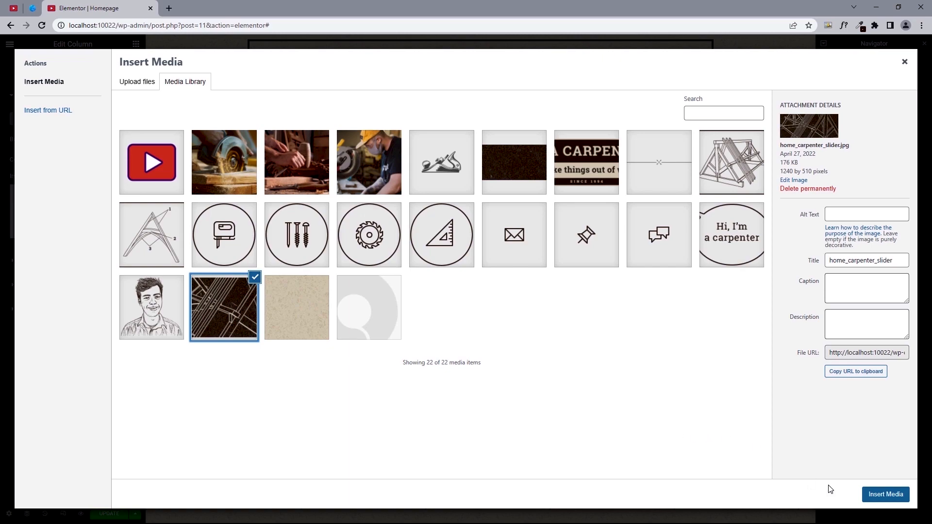
pyautogui.click(894, 494)
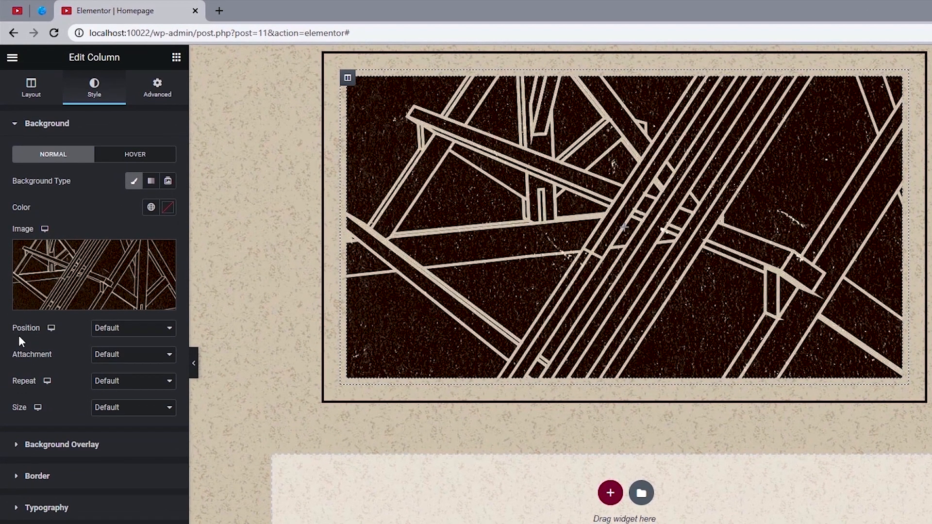
# Set the column's background image to Center Center position, No-repeat and Cover size
pyautogui.click(93, 256)
pyautogui.click(121, 349)
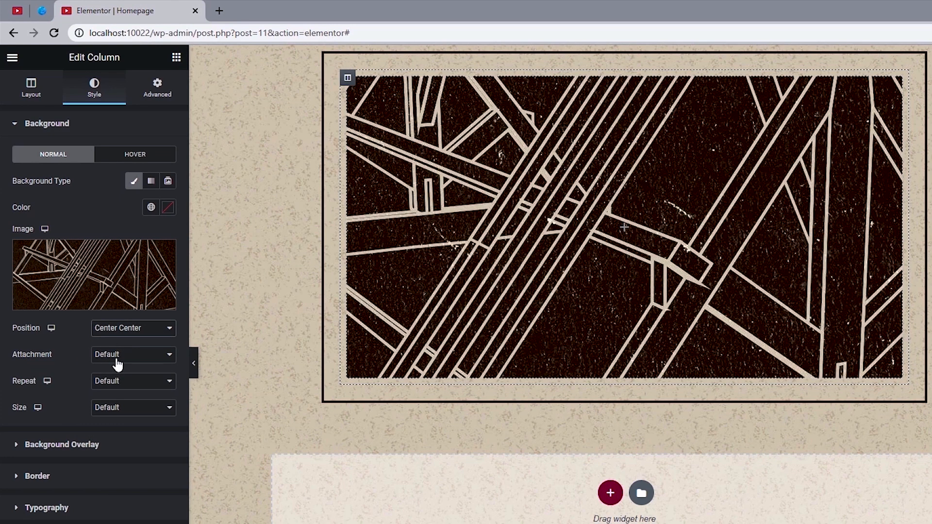
pyautogui.click(133, 380)
pyautogui.click(126, 400)
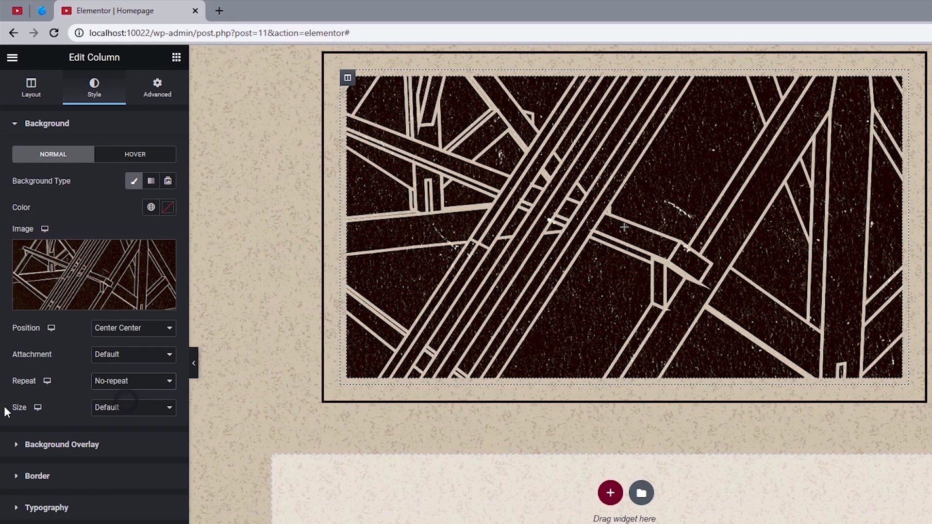
pyautogui.click(137, 412)
pyautogui.click(118, 442)
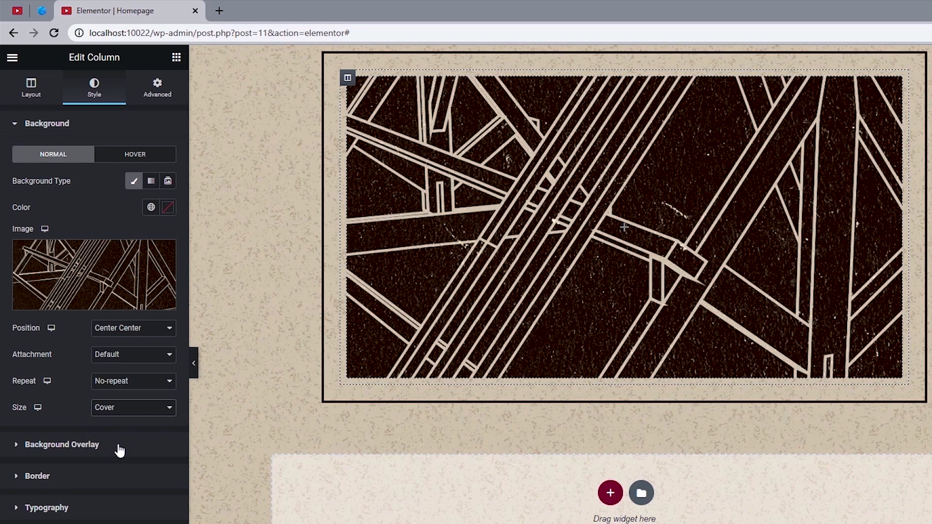
# Add an Image widget to the inner column and fill it with home_carpenter_slider_slogan.png from the media library
pyautogui.click(177, 58)
pyautogui.moveTo(63, 264); pyautogui.dragTo(646, 264)
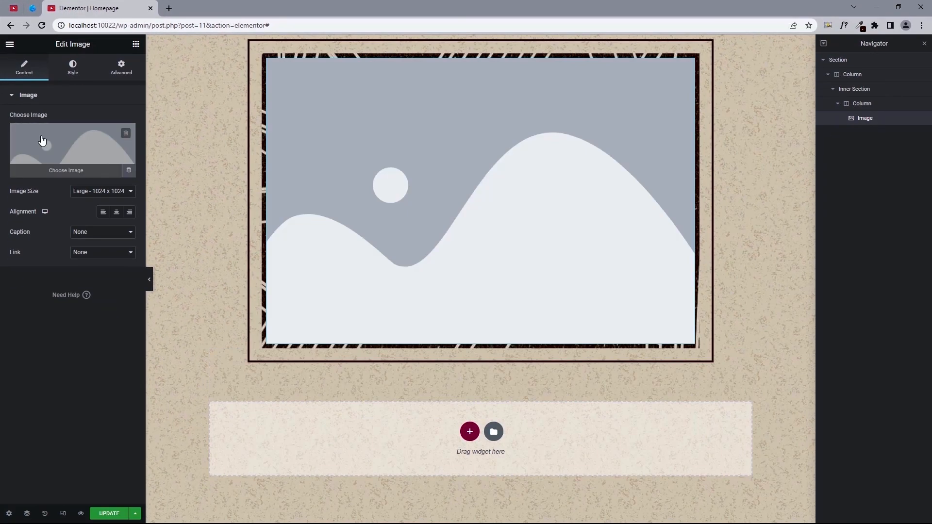
pyautogui.click(46, 139)
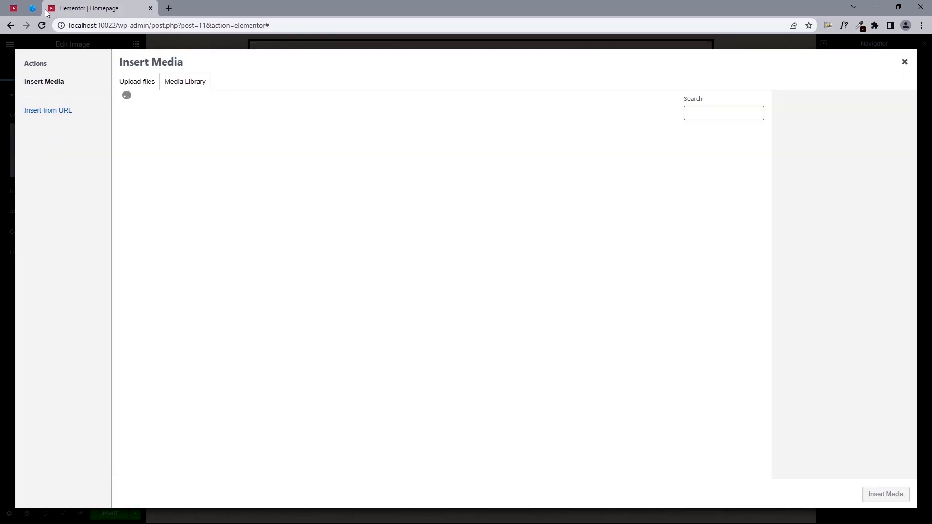
pyautogui.click(33, 8)
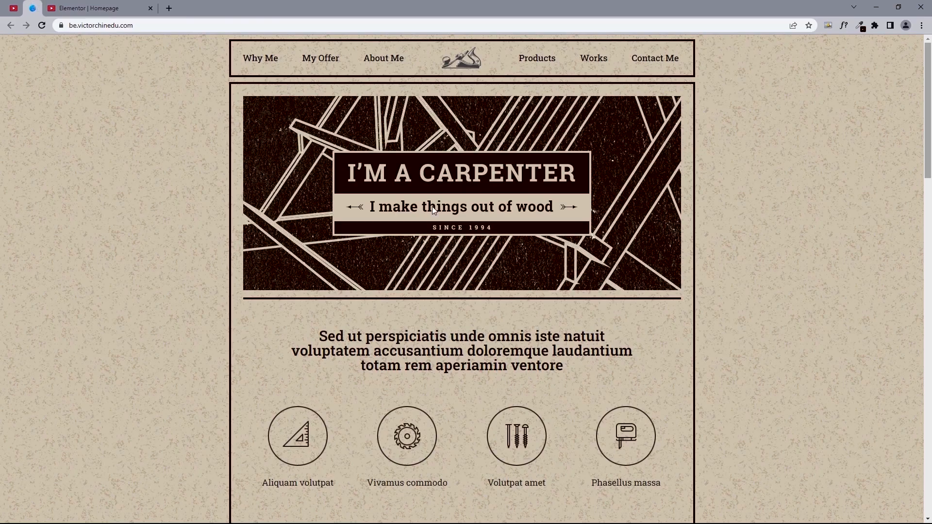
pyautogui.click(81, 8)
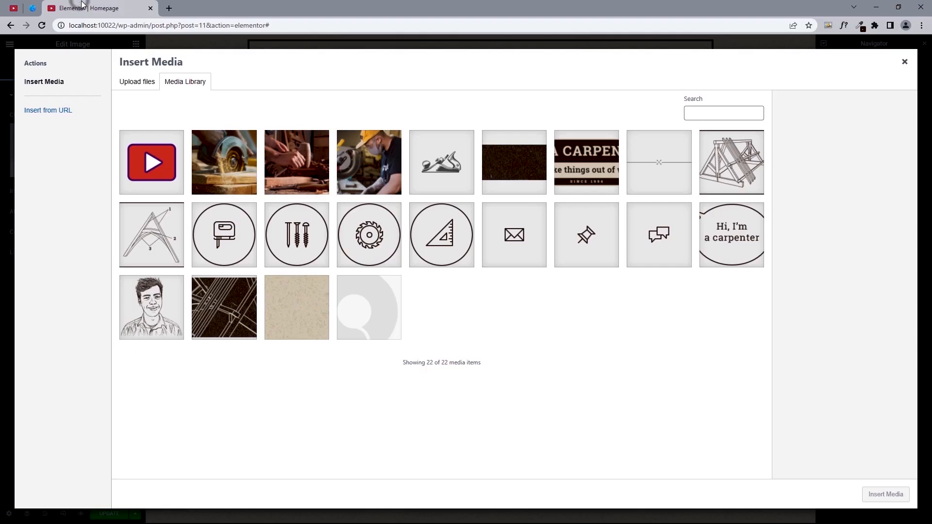
pyautogui.click(585, 187)
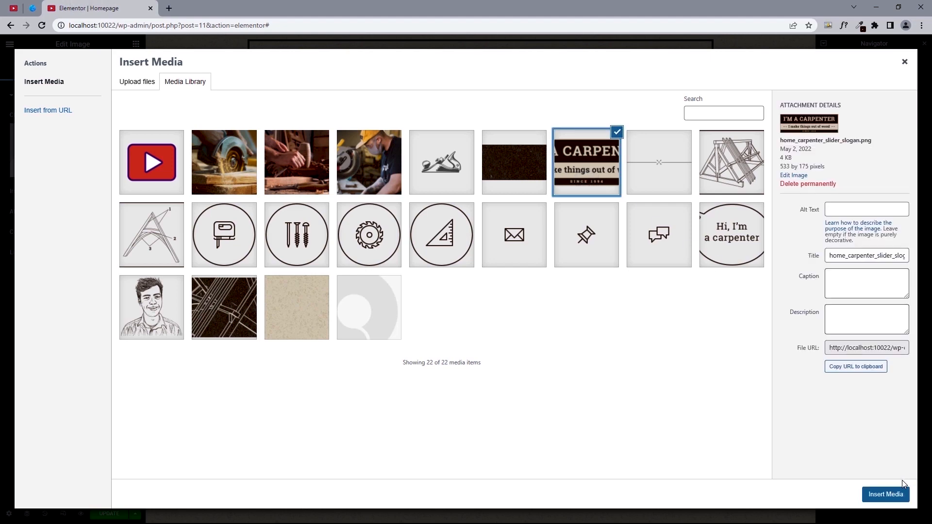
pyautogui.click(886, 494)
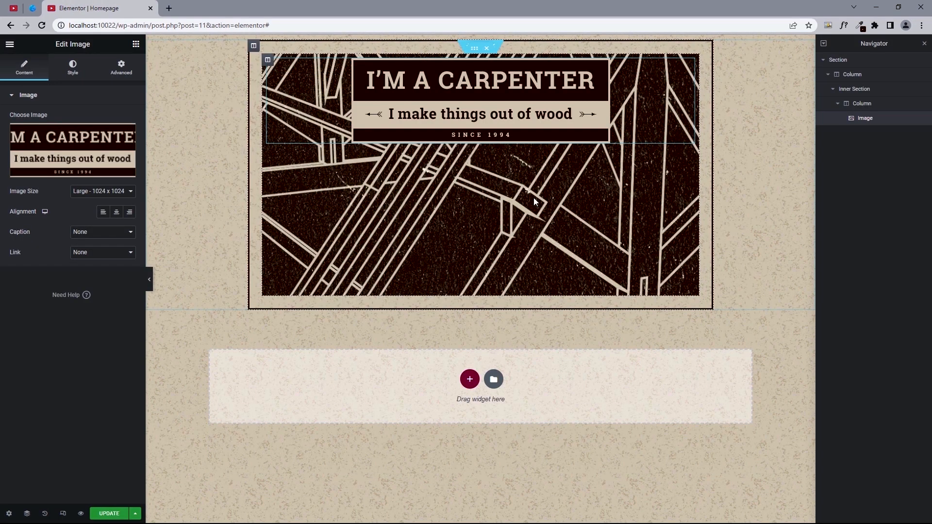
# Set the inner section's vertical alignment to Middle so the slogan image sits at mid-height of the background
pyautogui.click(33, 8)
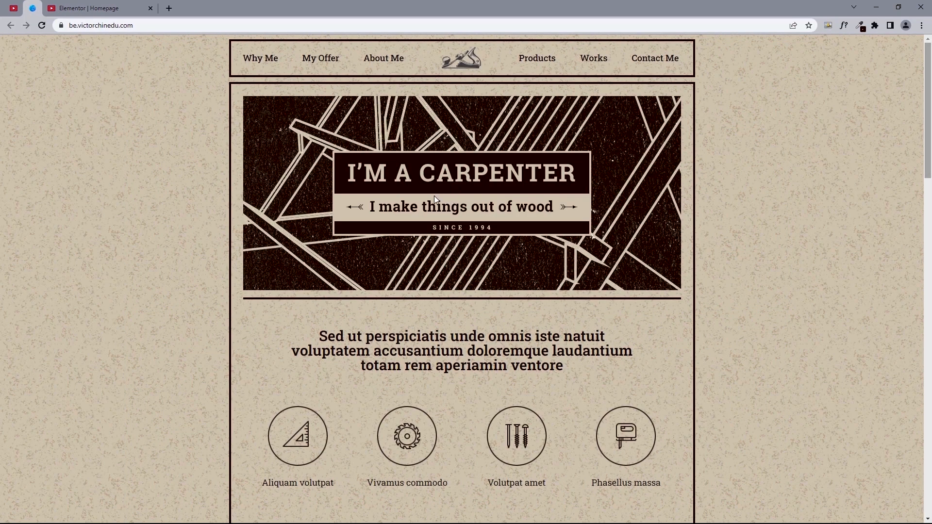
pyautogui.click(102, 14)
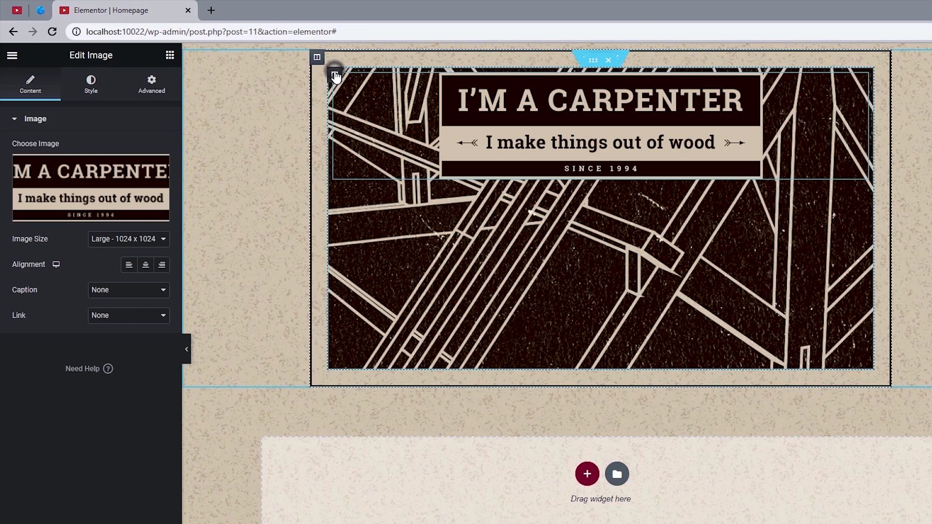
pyautogui.click(335, 75)
pyautogui.click(44, 90)
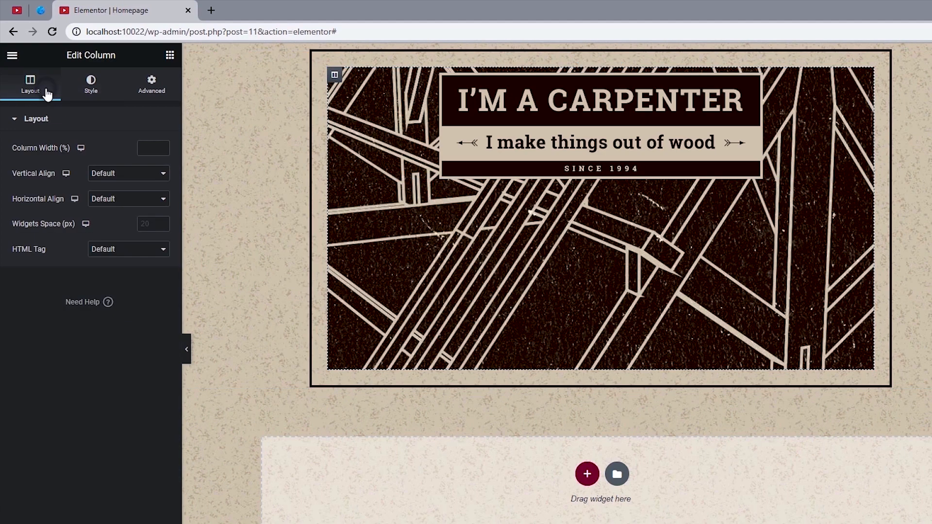
pyautogui.click(111, 176)
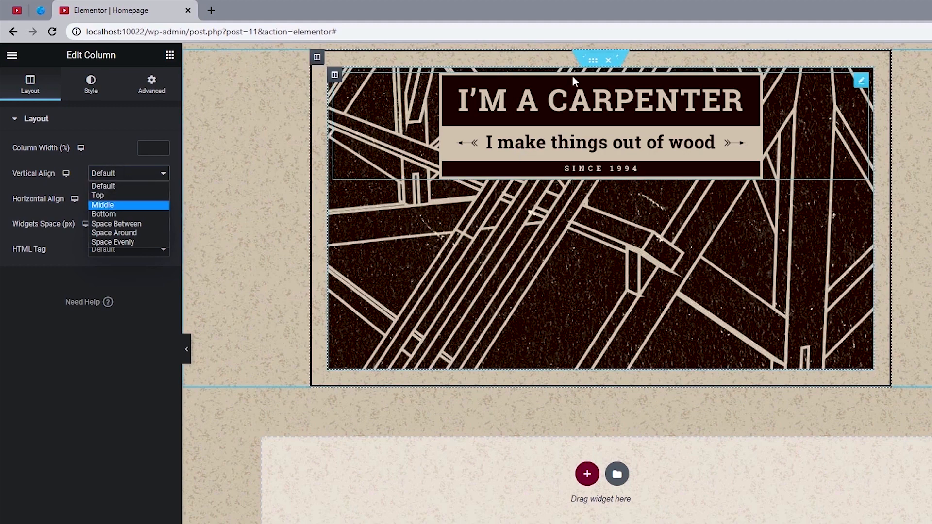
pyautogui.click(588, 62)
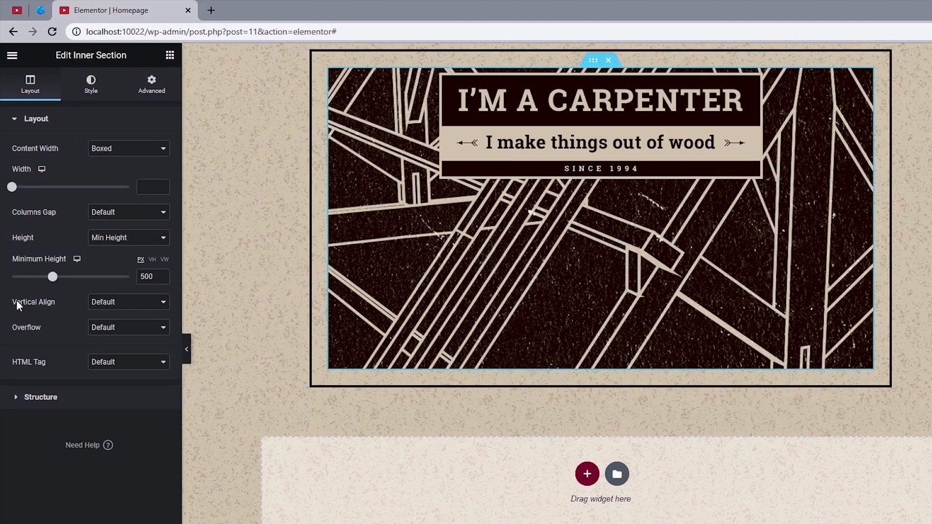
pyautogui.click(115, 304)
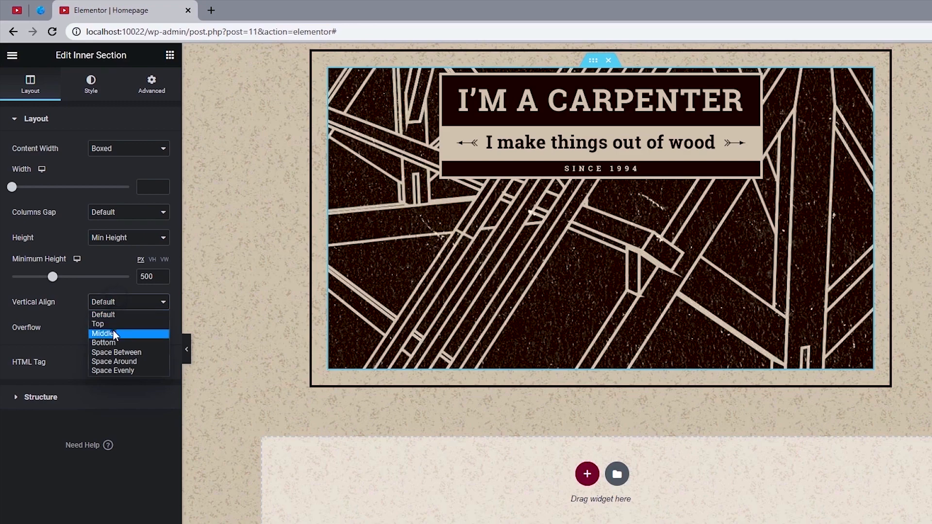
pyautogui.click(113, 332)
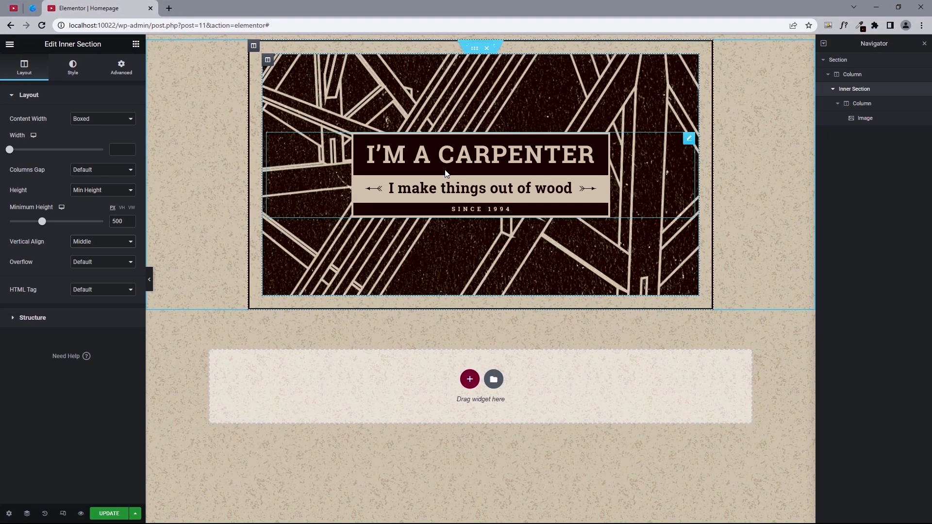
# Add a Divider widget directly below the inner section, inside the bordered column
pyautogui.click(33, 8)
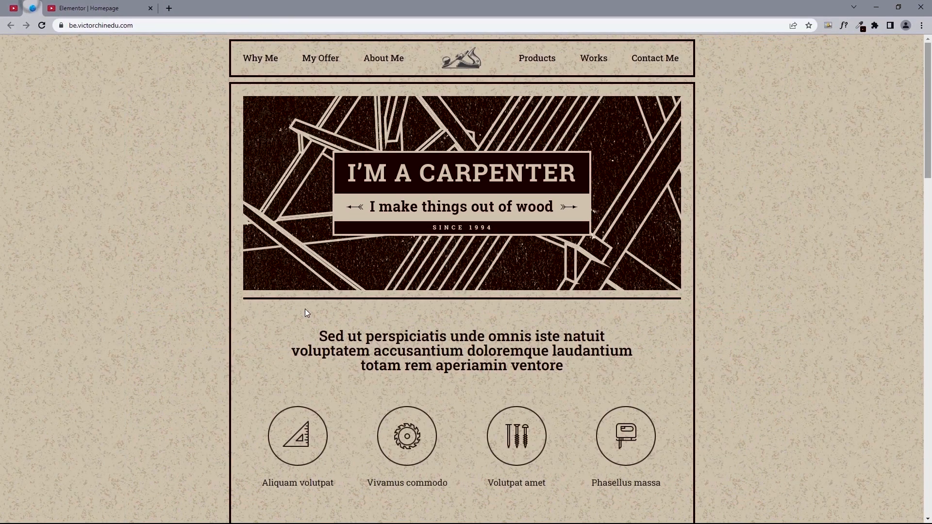
pyautogui.click(109, 9)
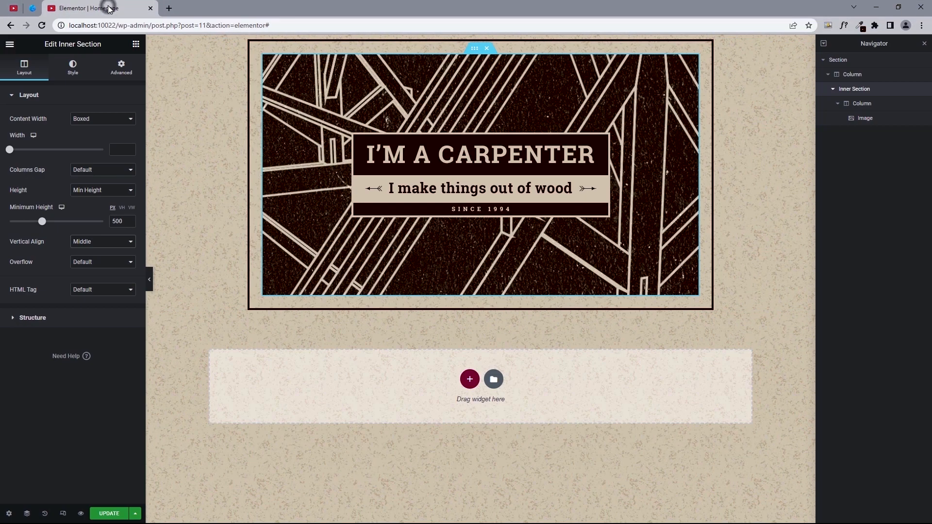
pyautogui.click(136, 48)
pyautogui.moveTo(37, 293); pyautogui.dragTo(451, 296)
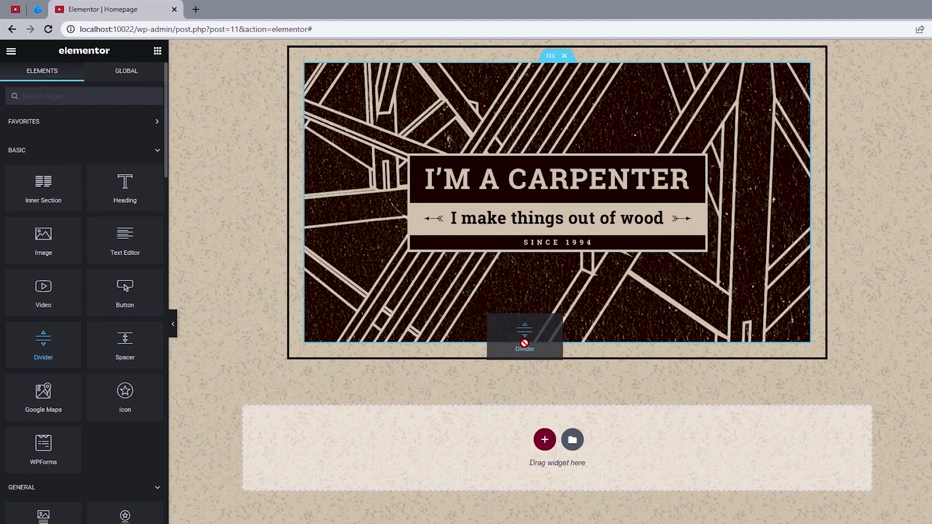
pyautogui.moveTo(525, 343); pyautogui.dragTo(532, 328)
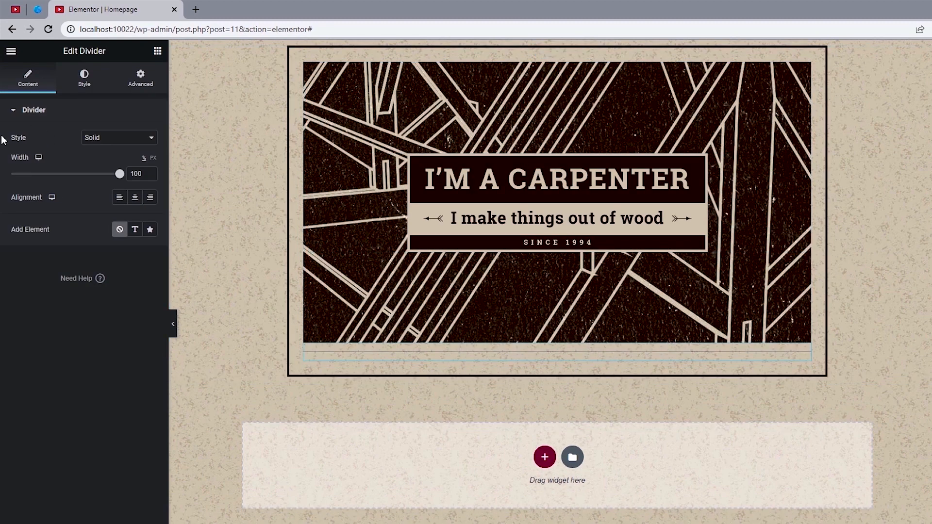
# Set the divider's style to Solid and its alignment to center
pyautogui.click(108, 139)
pyautogui.click(107, 159)
pyautogui.click(135, 199)
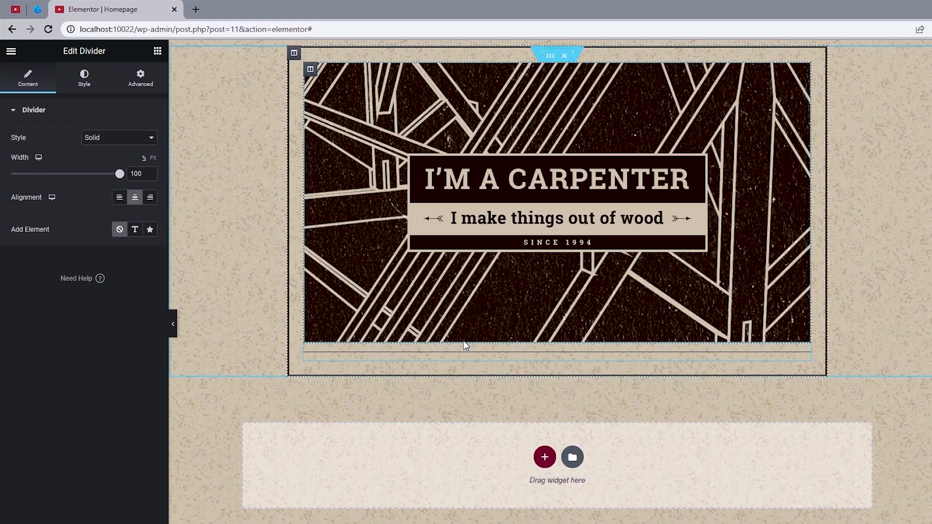
# Add an icon element to the divider and choose the Stop circle icon from the icon library
pyautogui.click(134, 231)
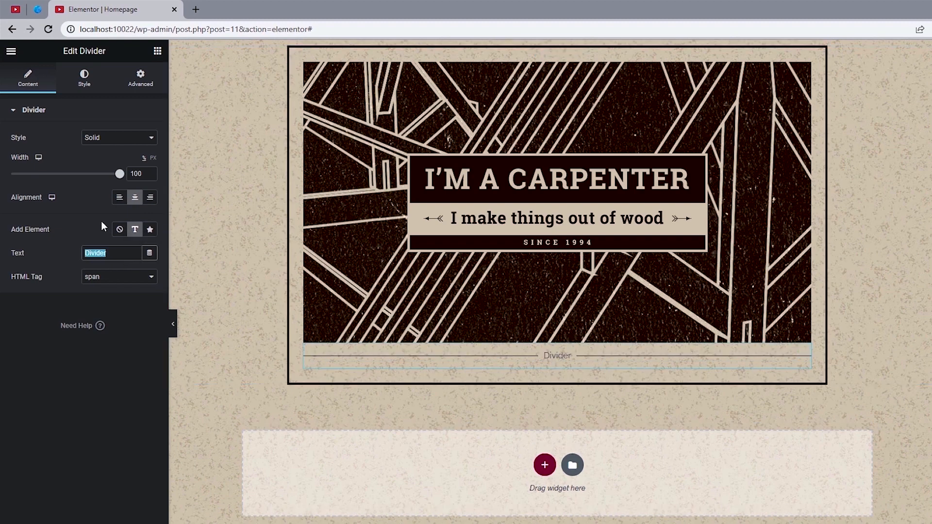
pyautogui.click(152, 234)
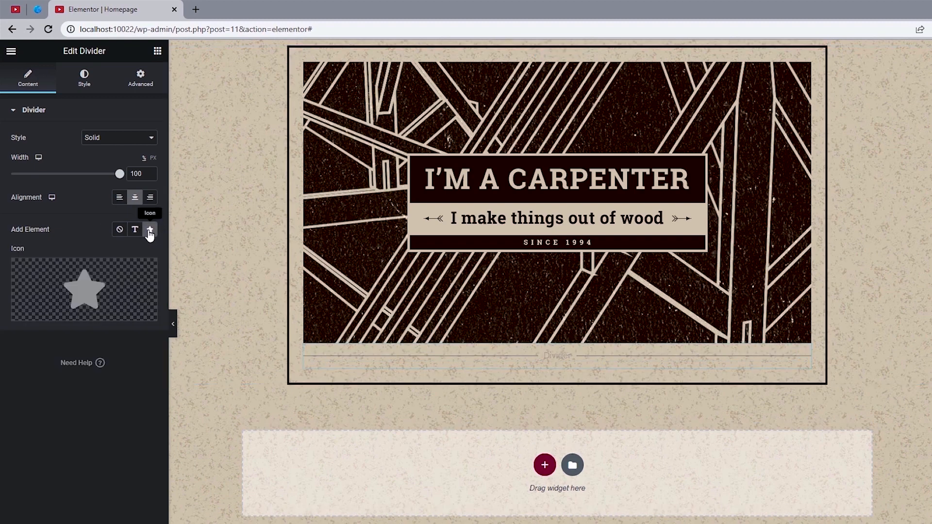
pyautogui.click(99, 280)
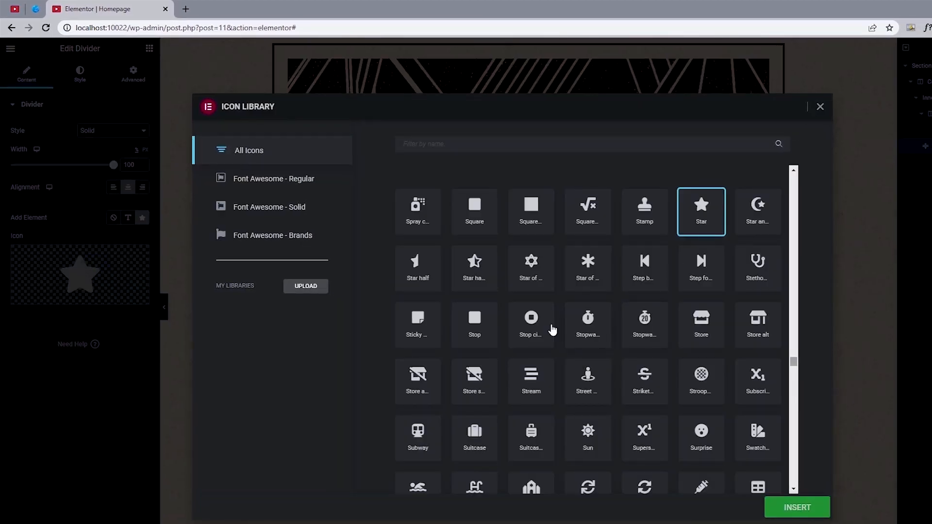
pyautogui.click(535, 322)
pyautogui.click(782, 506)
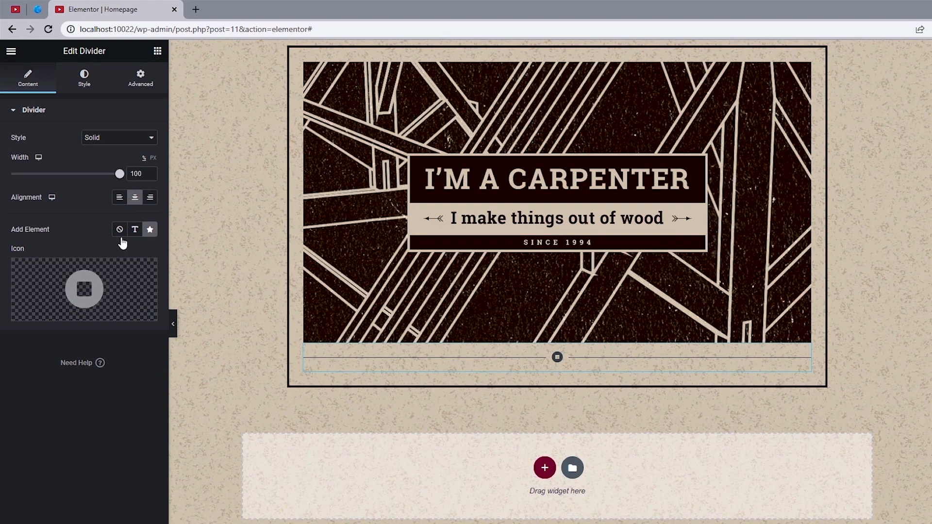
# Style the divider with the global Primary color, a weight of 4 and a gap of 20
pyautogui.click(92, 88)
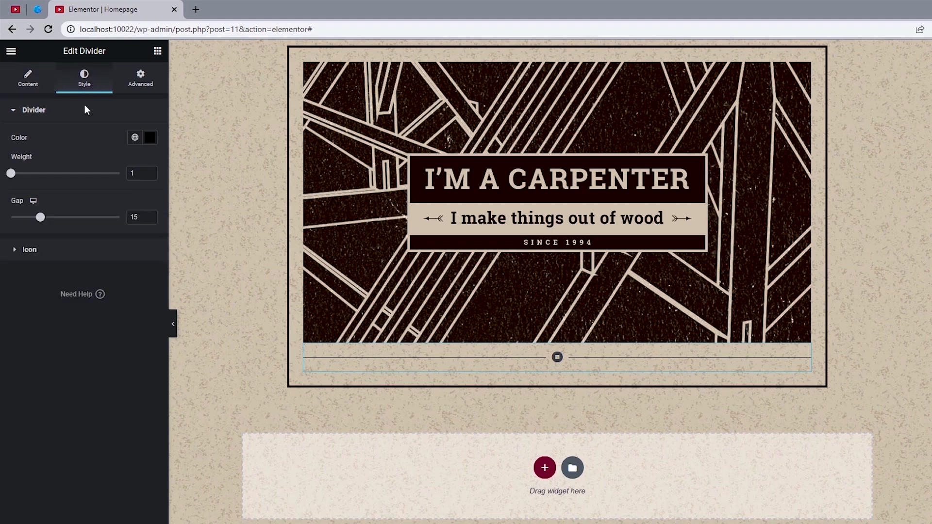
pyautogui.click(135, 139)
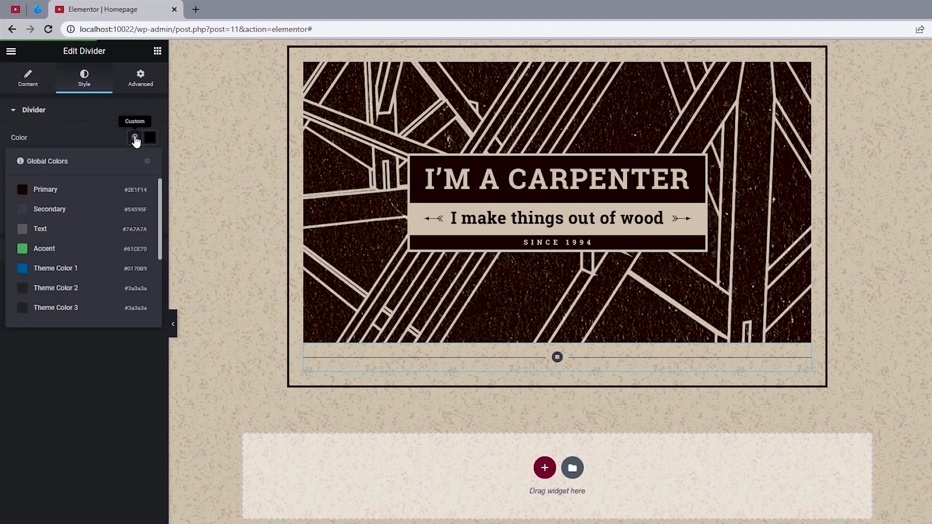
pyautogui.click(62, 194)
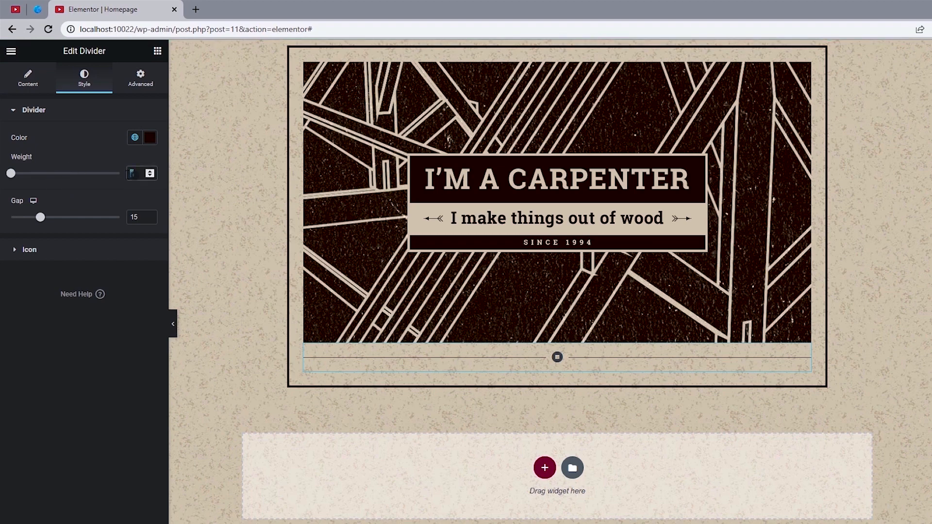
pyautogui.write('4')
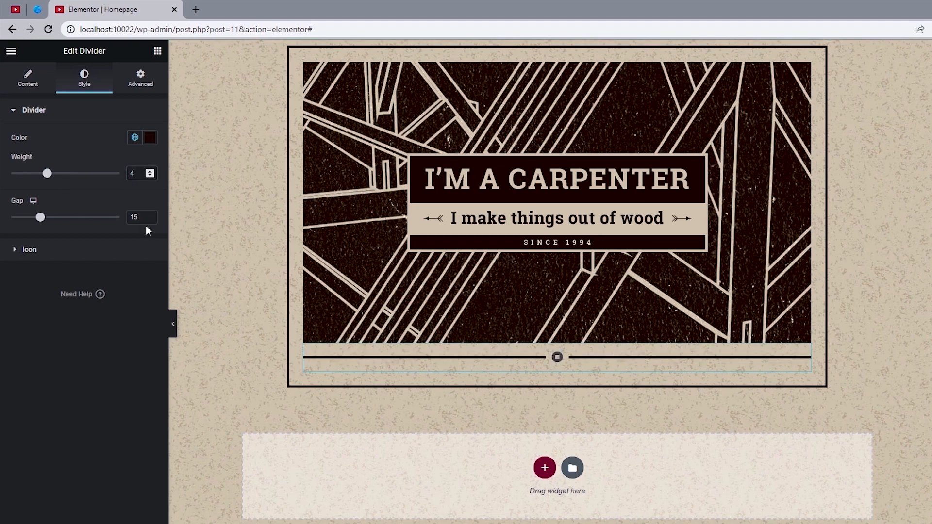
pyautogui.click(139, 218)
pyautogui.moveTo(138, 218); pyautogui.dragTo(121, 217)
pyautogui.write('20')
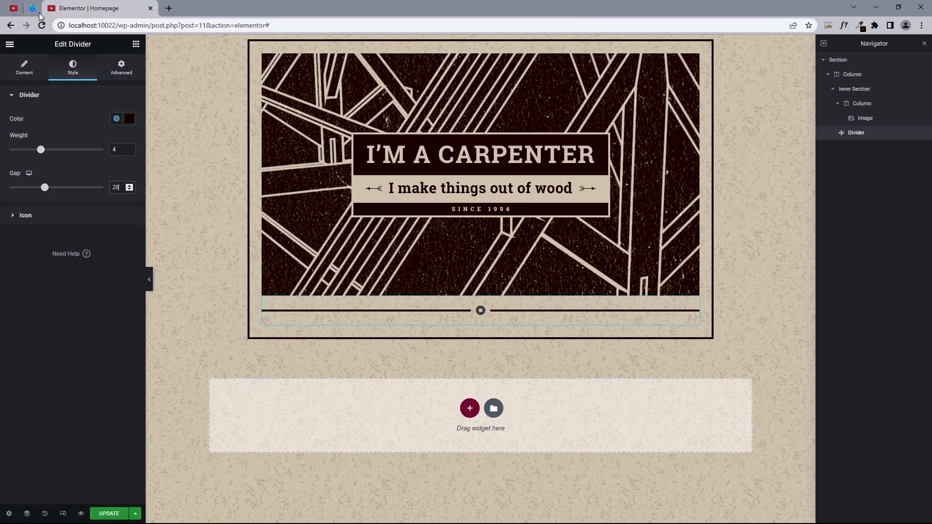
# Copy the three-line "Sed ut perspiciatis unde omnis iste natuit" heading text from the reference carpenter website
pyautogui.click(43, 14)
pyautogui.scroll(-4, 185, 231)
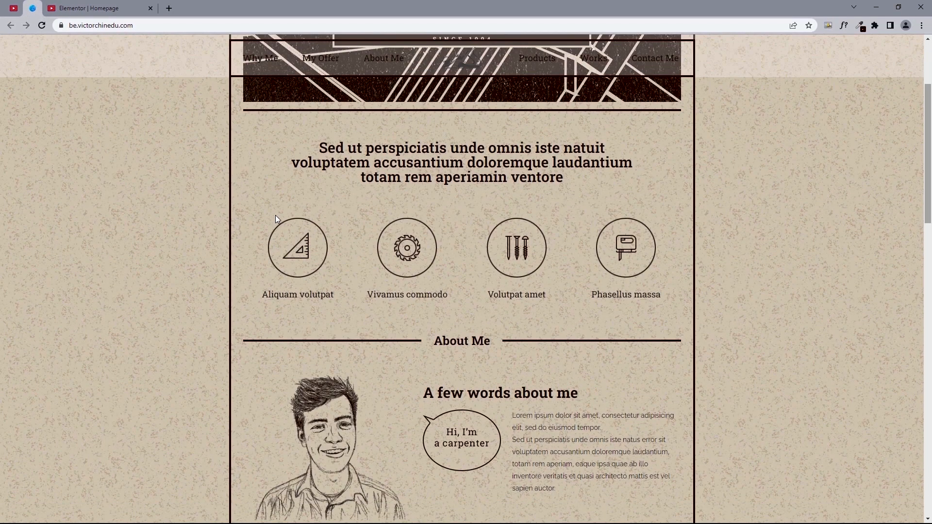
pyautogui.scroll(1, 284, 201)
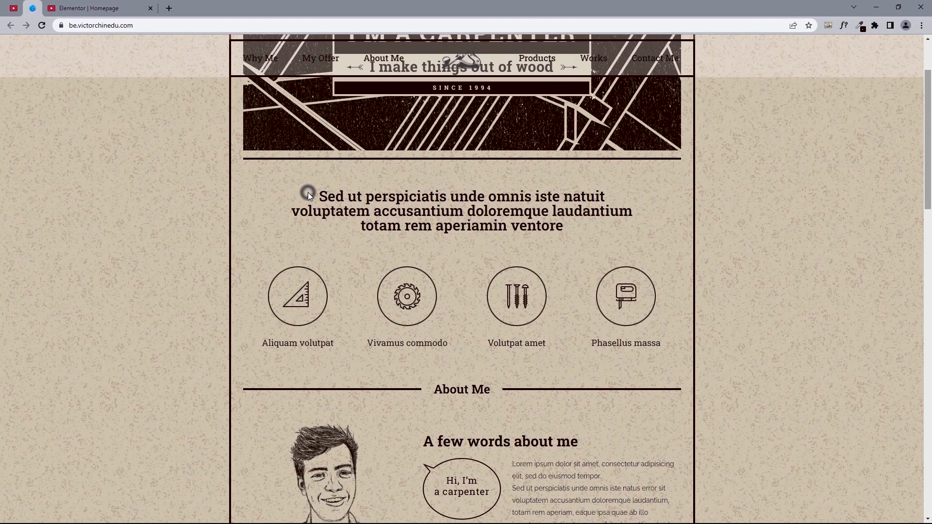
pyautogui.moveTo(308, 192); pyautogui.dragTo(587, 231)
pyautogui.rightClick(537, 215)
pyautogui.click(560, 223)
# Back in the Elementor editor, add a Heading widget below the divider and replace its title with the copied text
pyautogui.click(125, 7)
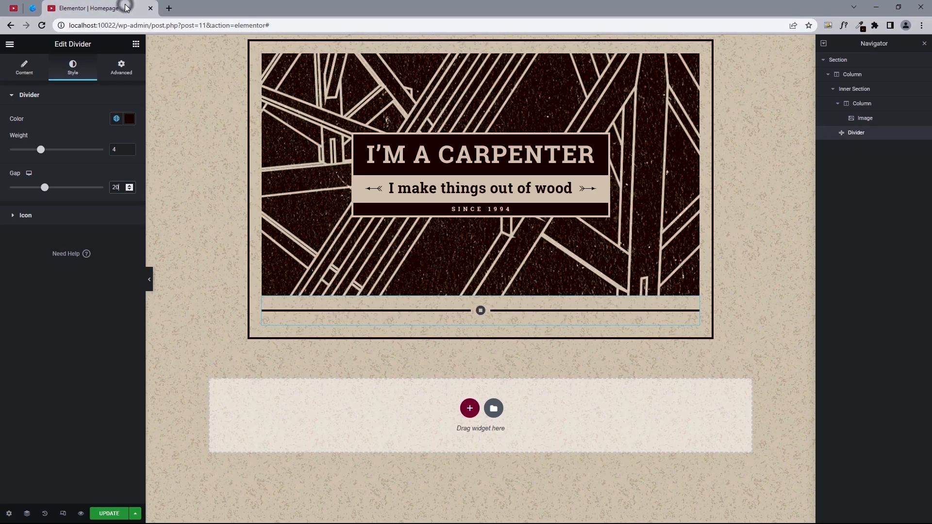
pyautogui.click(135, 44)
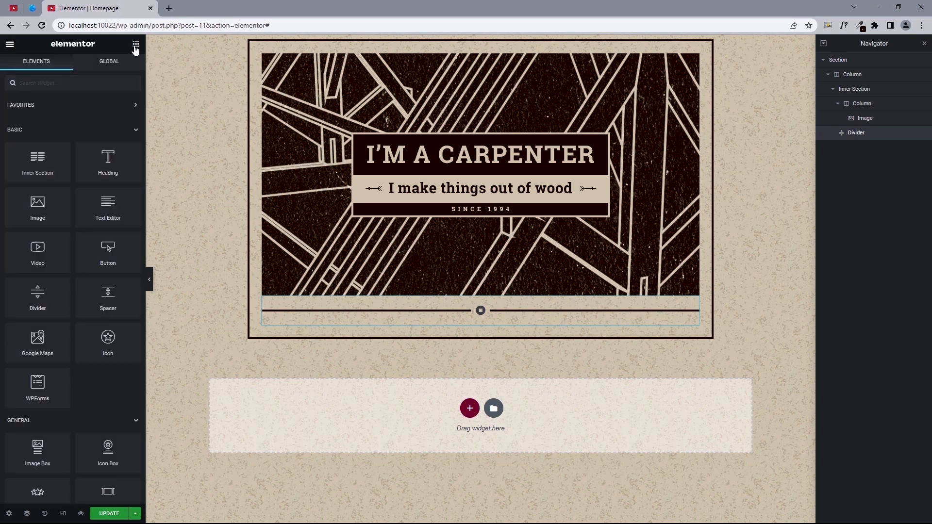
pyautogui.moveTo(107, 160); pyautogui.dragTo(477, 321)
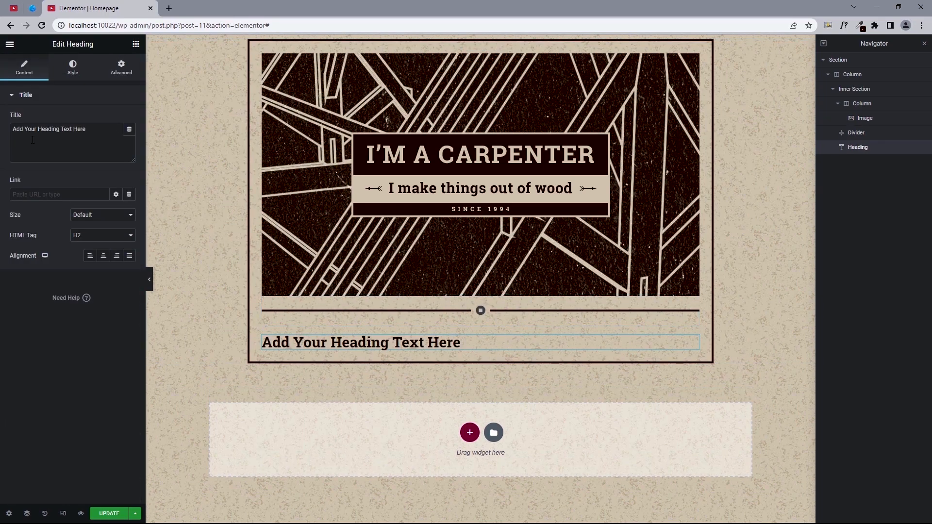
pyautogui.tripleClick(50, 128)
pyautogui.rightClick(52, 134)
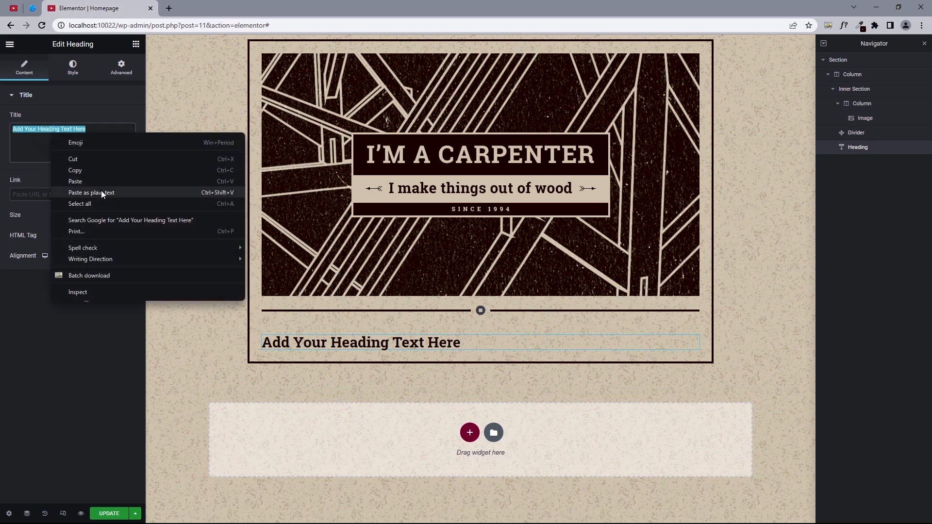
pyautogui.click(101, 190)
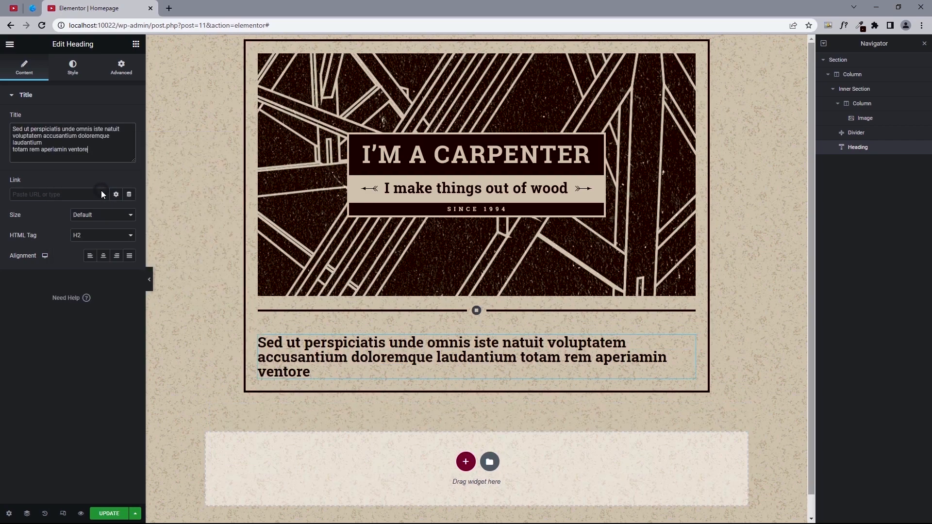
# Insert <br> tags after "natuit" and "laudantium" in the heading title to match the reference site's line breaks
pyautogui.click(30, 8)
pyautogui.click(110, 136)
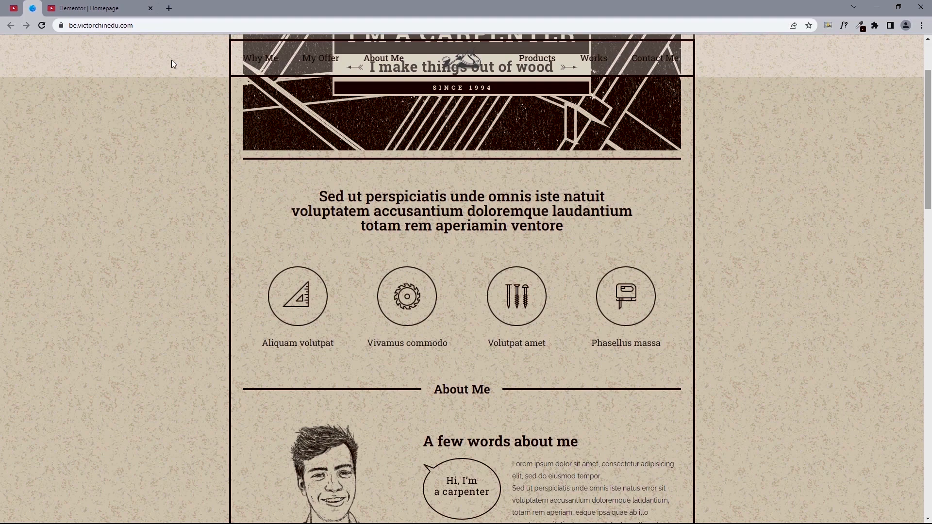
pyautogui.click(95, 12)
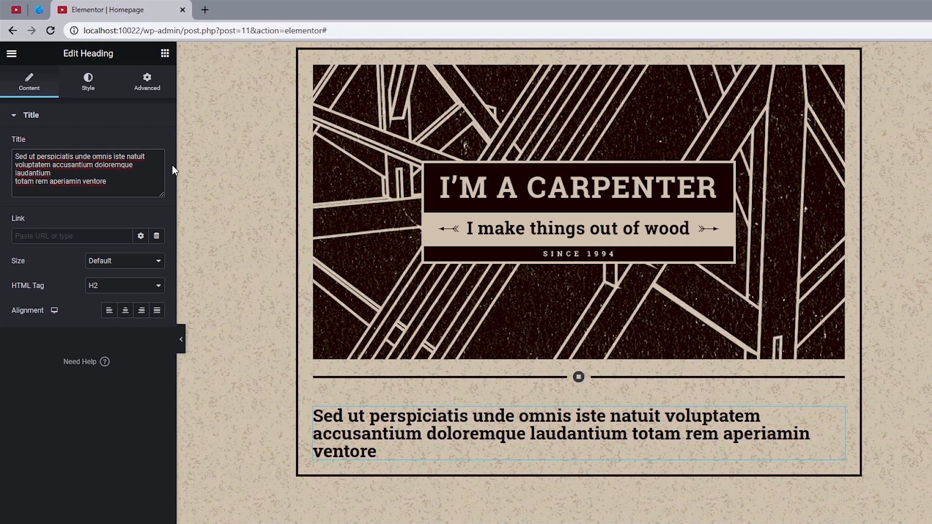
pyautogui.write('<>')
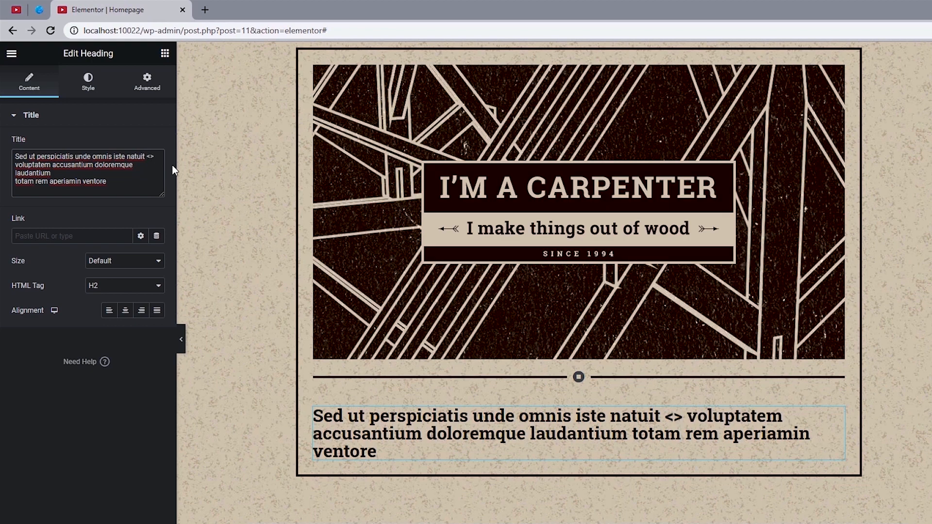
pyautogui.write('br')
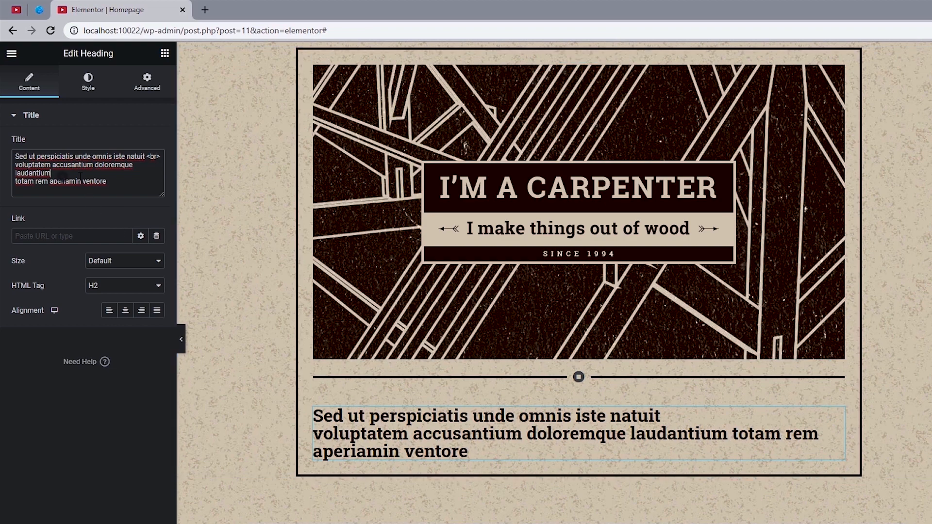
pyautogui.write('<>')
pyautogui.write('br>')
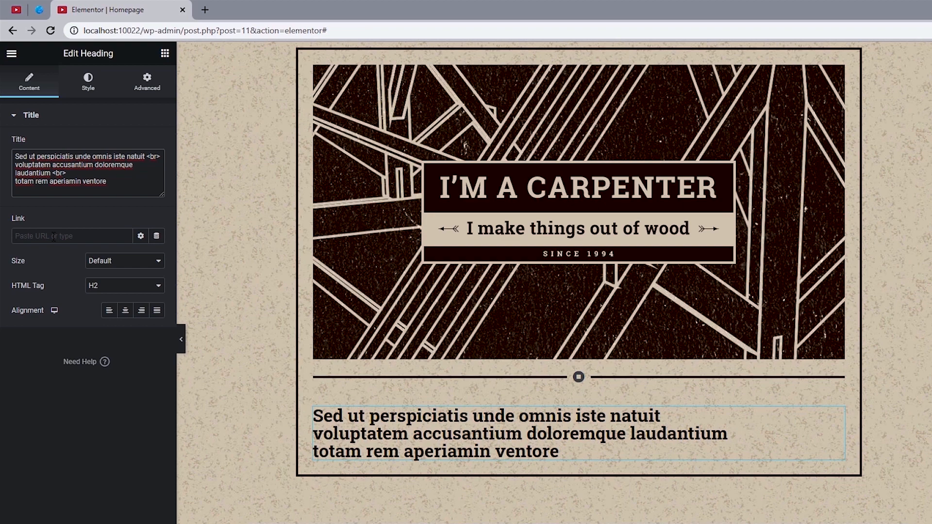
# Keep the heading's size at Default and center its alignment
pyautogui.click(111, 266)
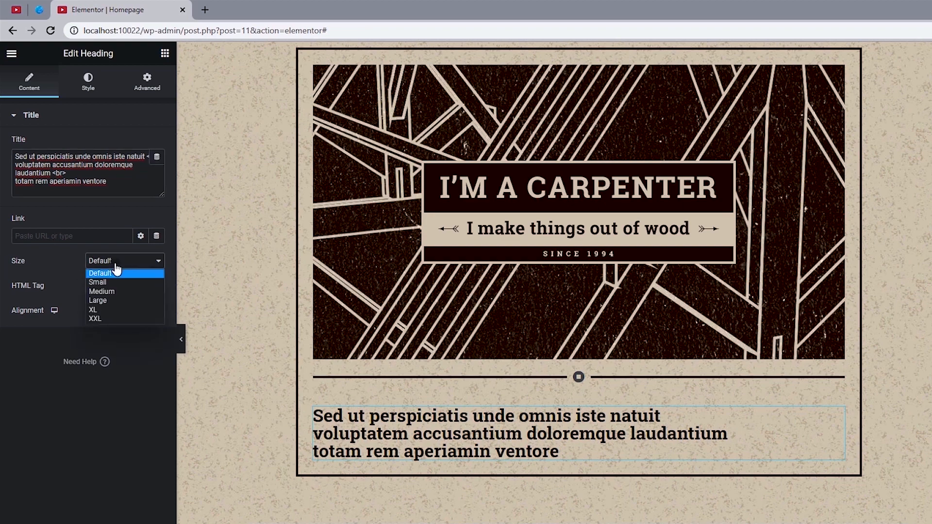
pyautogui.click(115, 267)
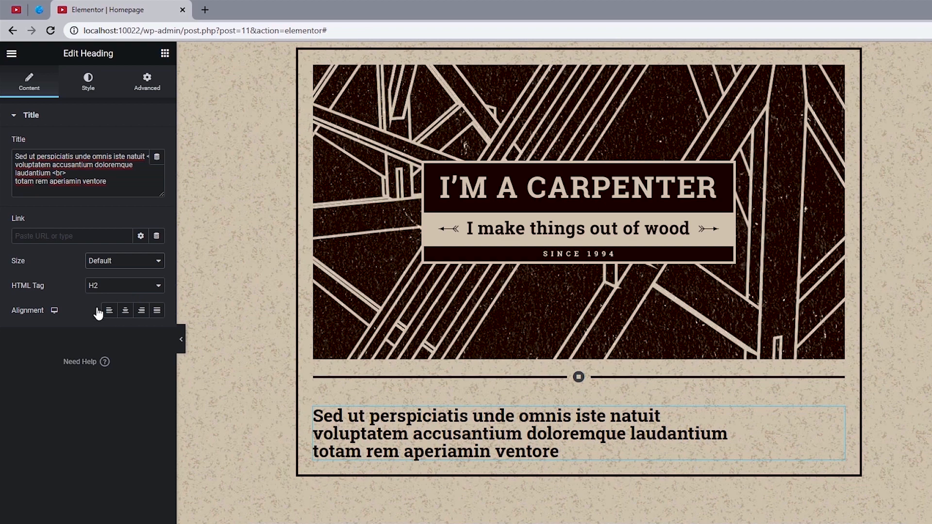
pyautogui.click(125, 313)
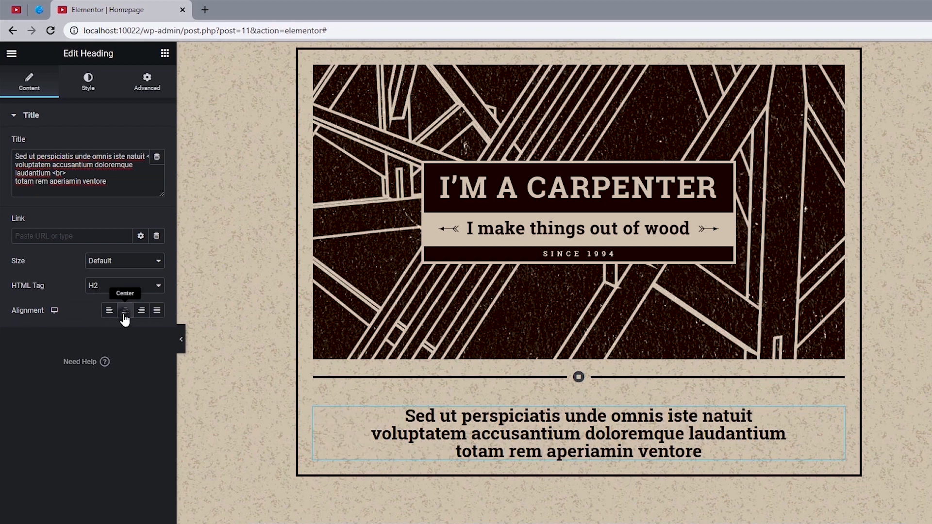
# Assign the global Primary color and the global Primary font to the heading
pyautogui.click(85, 97)
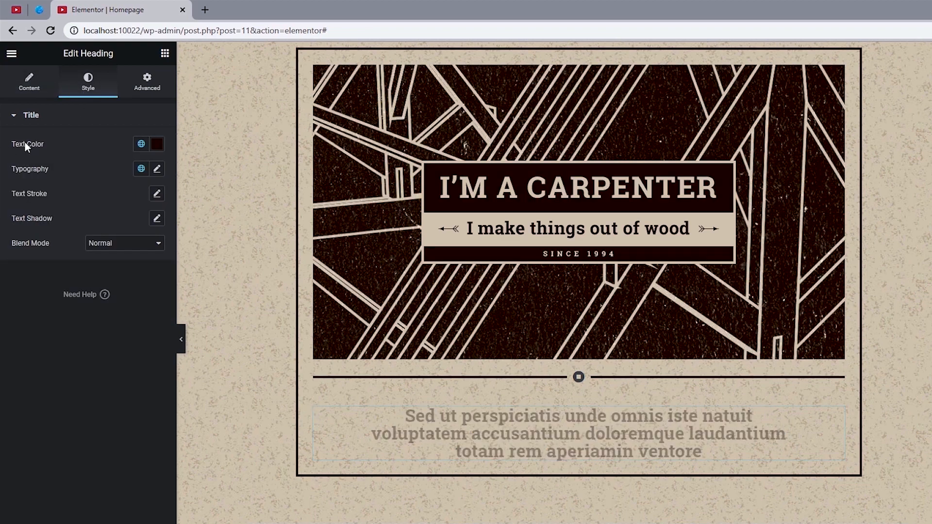
pyautogui.click(141, 144)
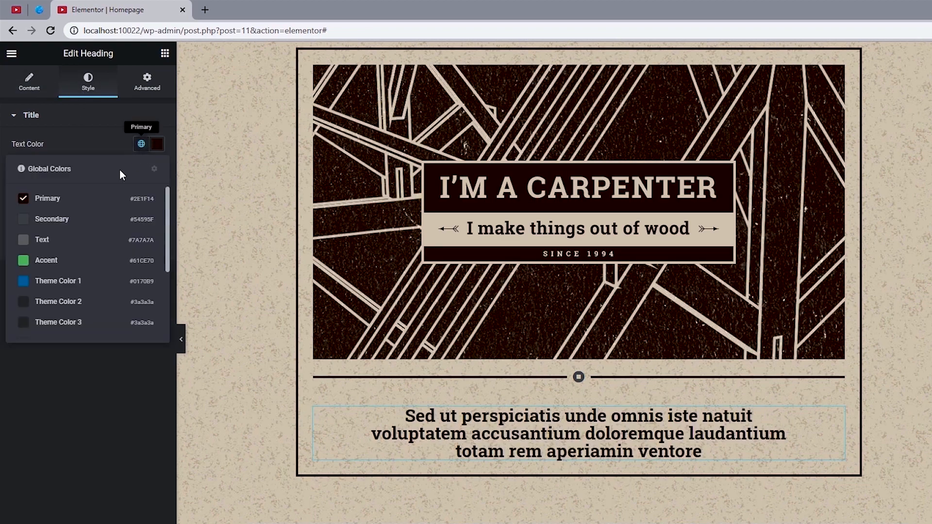
pyautogui.click(45, 198)
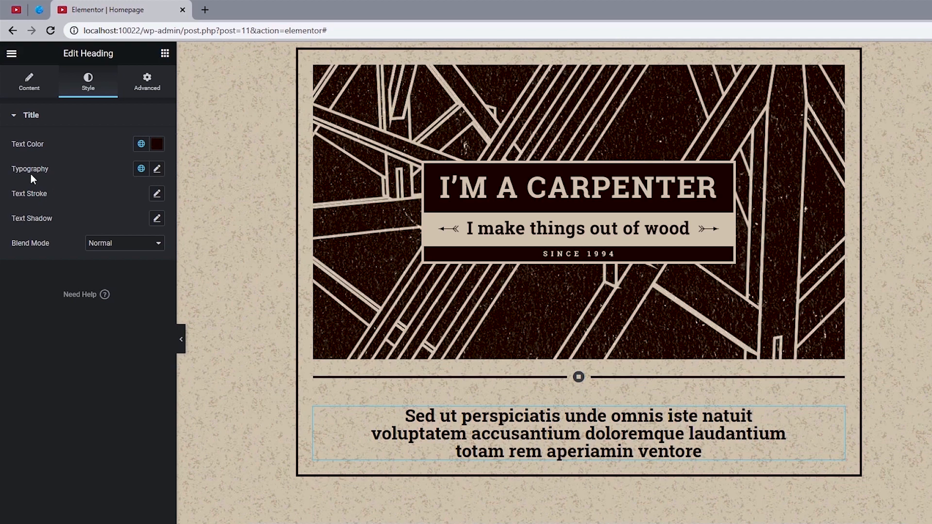
pyautogui.click(141, 169)
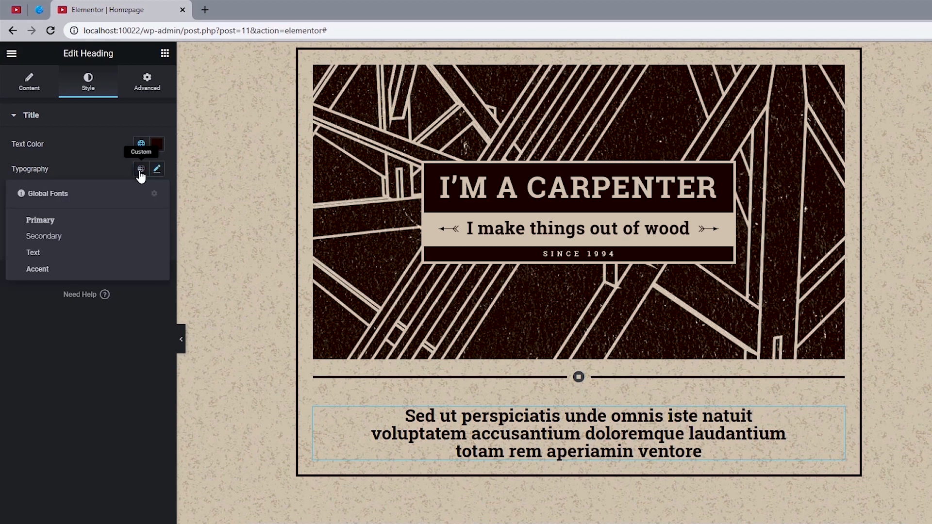
pyautogui.click(74, 223)
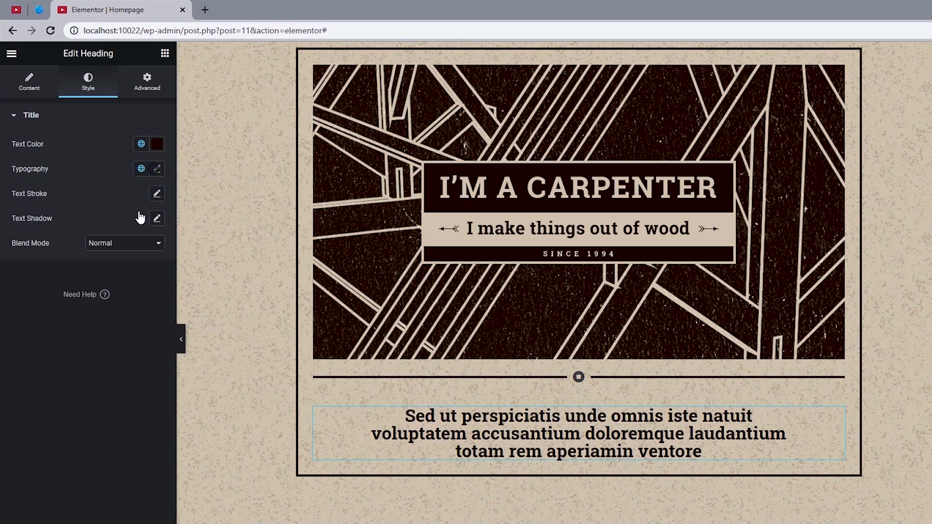
# Set the heading's font size to 30 px and its line height to 40 px
pyautogui.click(156, 168)
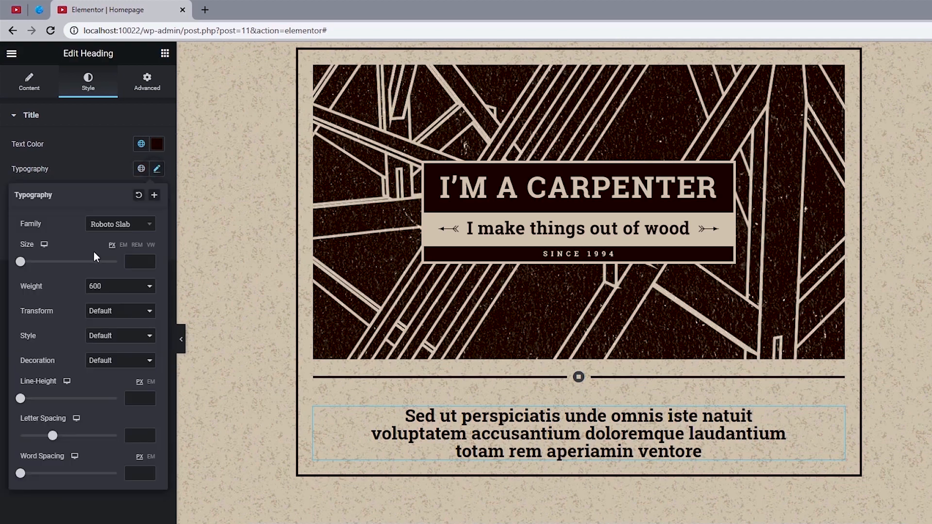
pyautogui.click(134, 262)
pyautogui.write('30')
pyautogui.click(126, 396)
pyautogui.write('40')
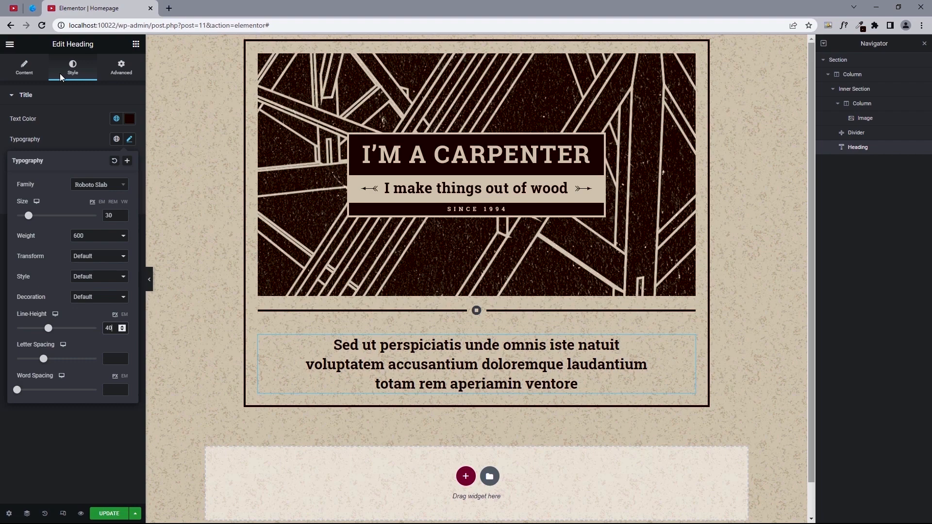
# Check the icon row on the reference site and add an Inner Section below the heading, inside the bordered column
pyautogui.click(32, 8)
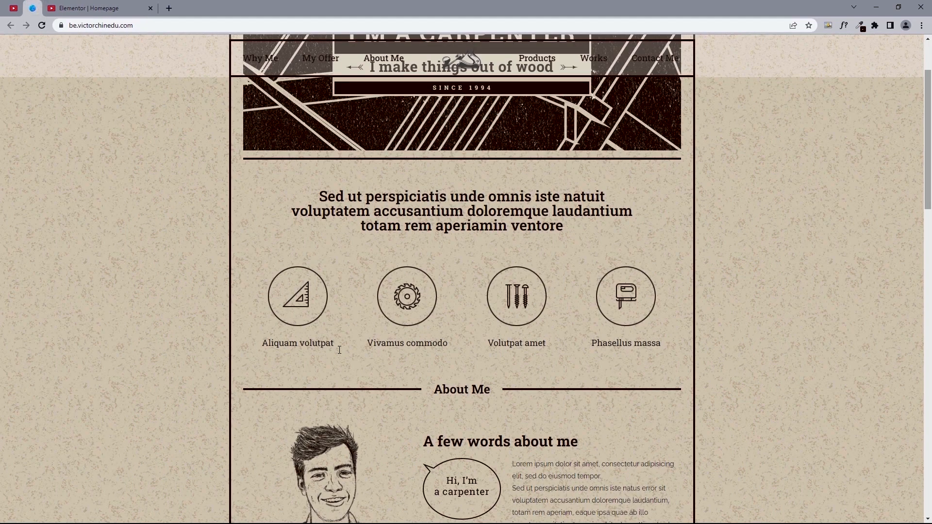
pyautogui.click(97, 9)
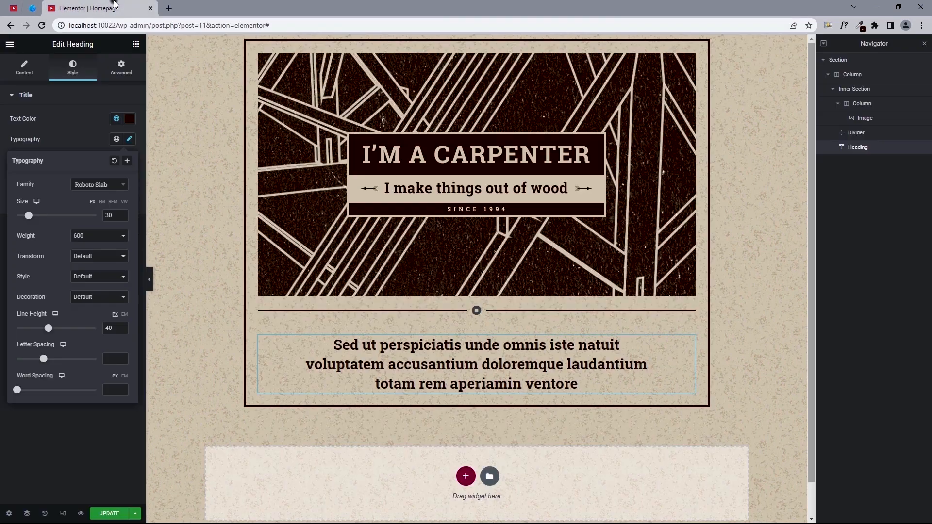
pyautogui.click(136, 45)
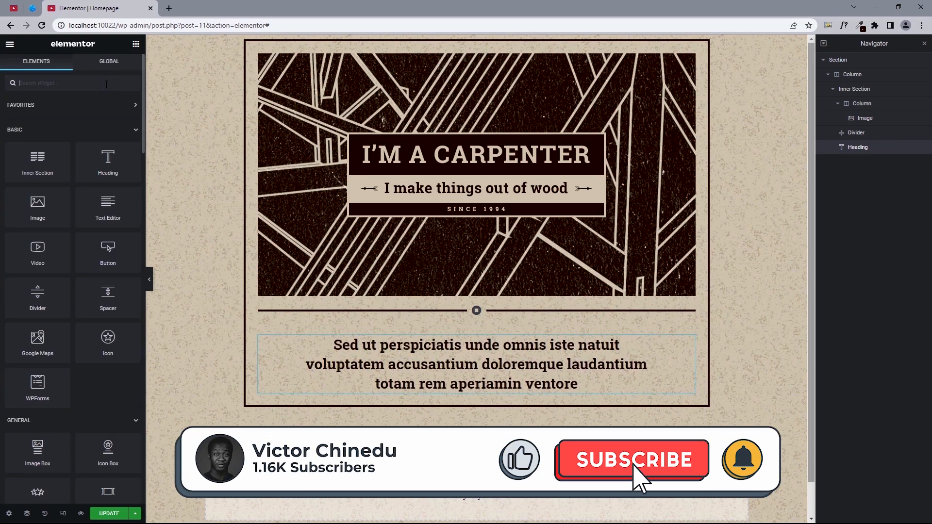
pyautogui.write('image')
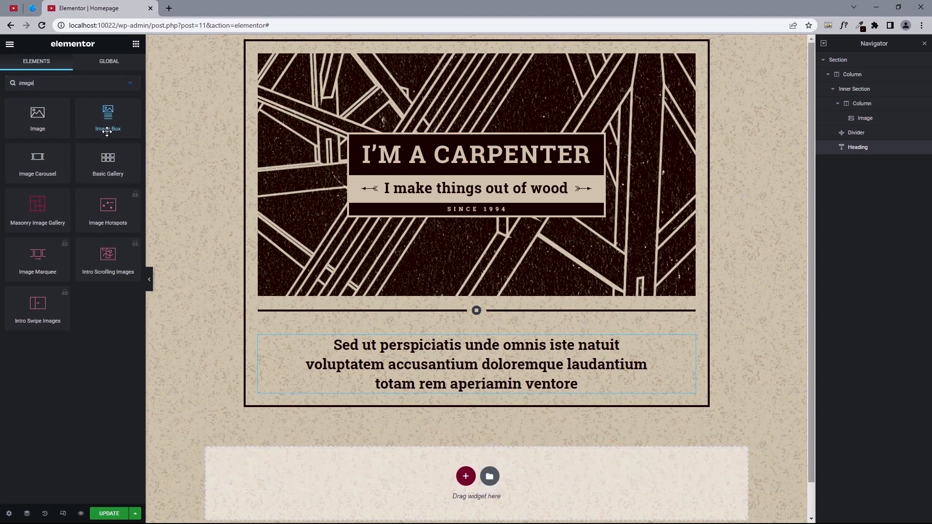
pyautogui.click(129, 83)
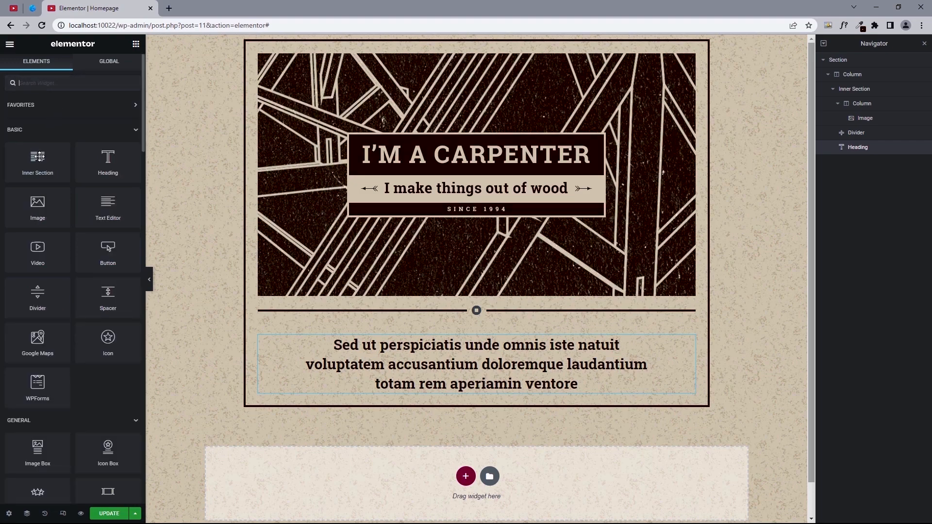
pyautogui.moveTo(38, 158); pyautogui.dragTo(514, 368)
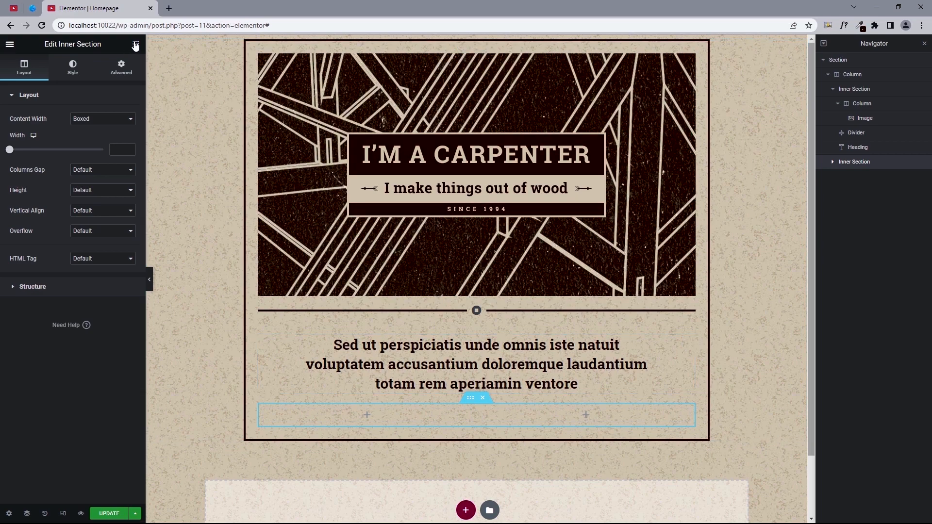
# Find the Image Box widget and place it in the first column of the new inner section
pyautogui.click(136, 45)
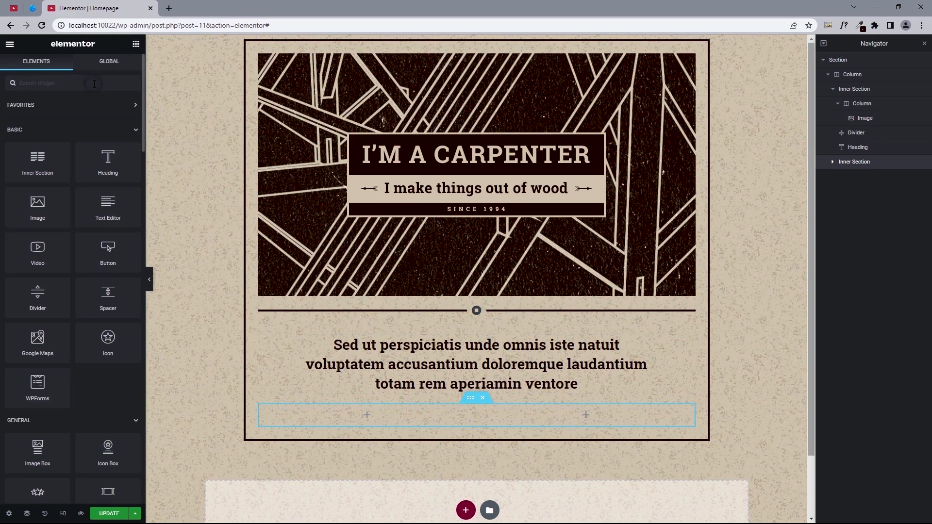
pyautogui.write('Image')
pyautogui.moveTo(107, 116); pyautogui.dragTo(356, 417)
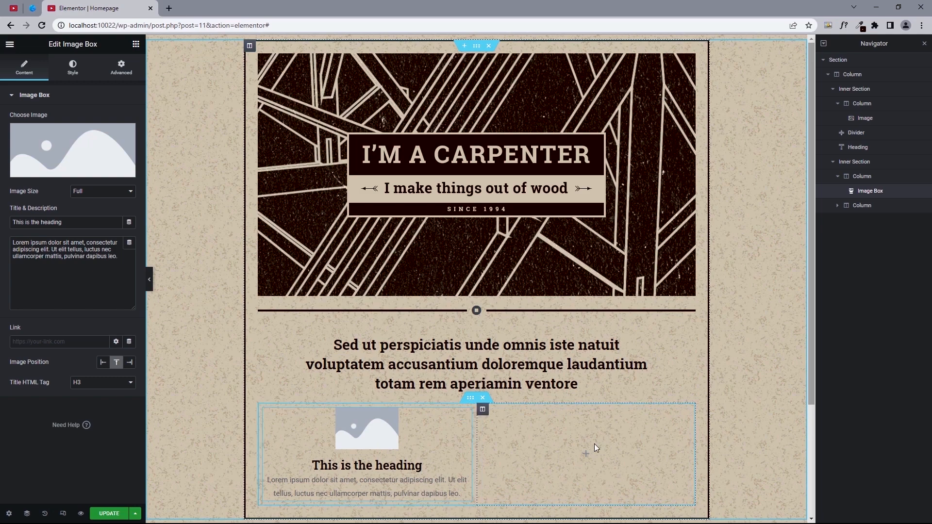
# Open the image box's image selection, check the reference site's first icon, and search icons8.com for "Ruler" in a new browser tab
pyautogui.click(59, 144)
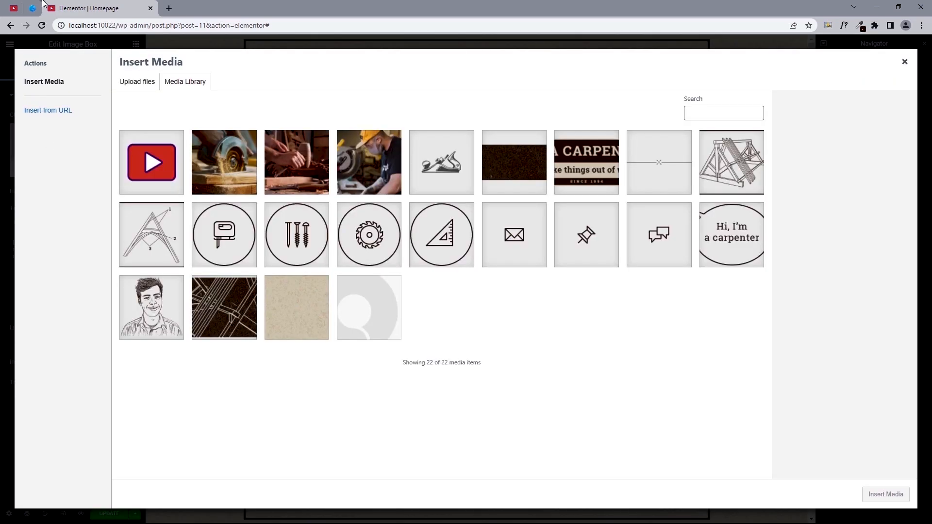
pyautogui.click(35, 8)
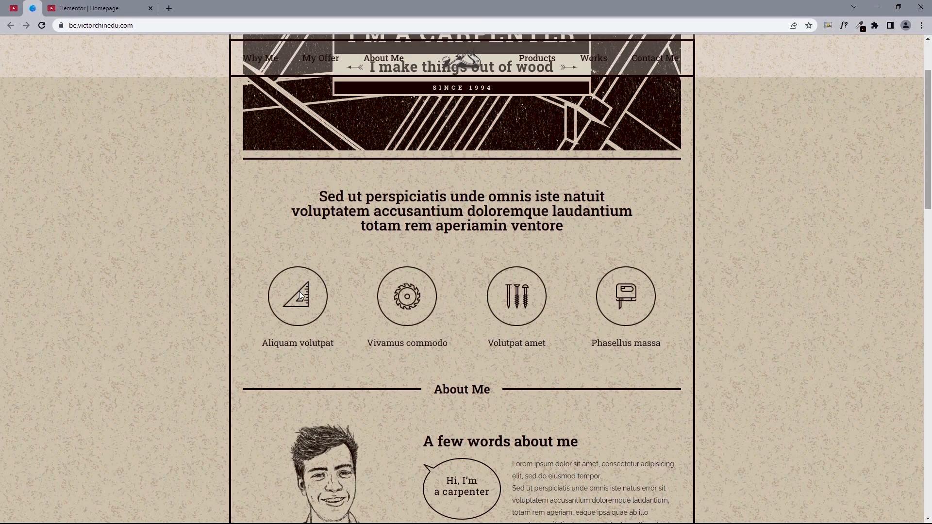
pyautogui.click(169, 8)
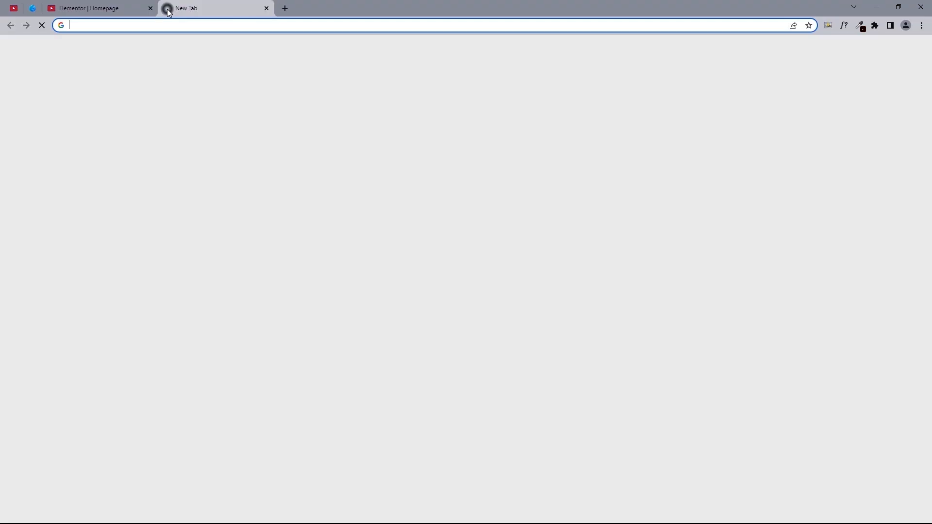
pyautogui.write('icon')
pyautogui.press('Return')
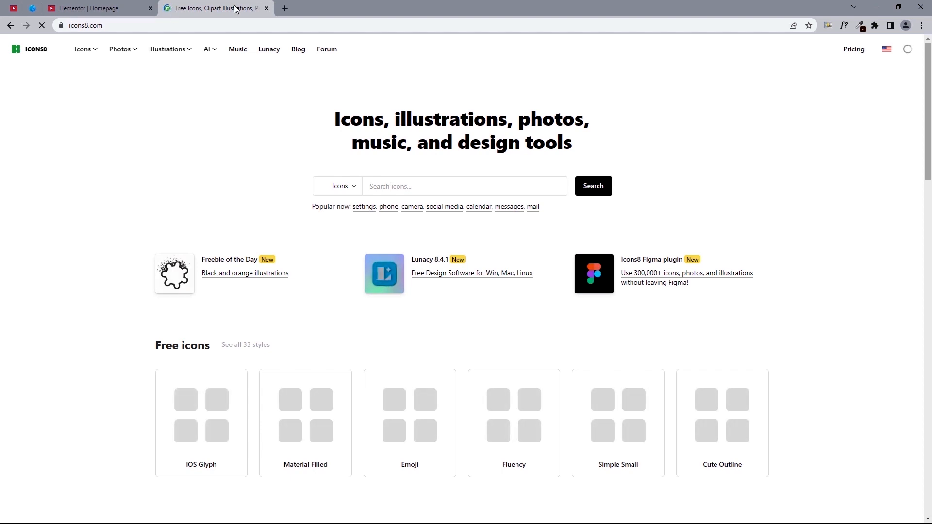
pyautogui.click(410, 191)
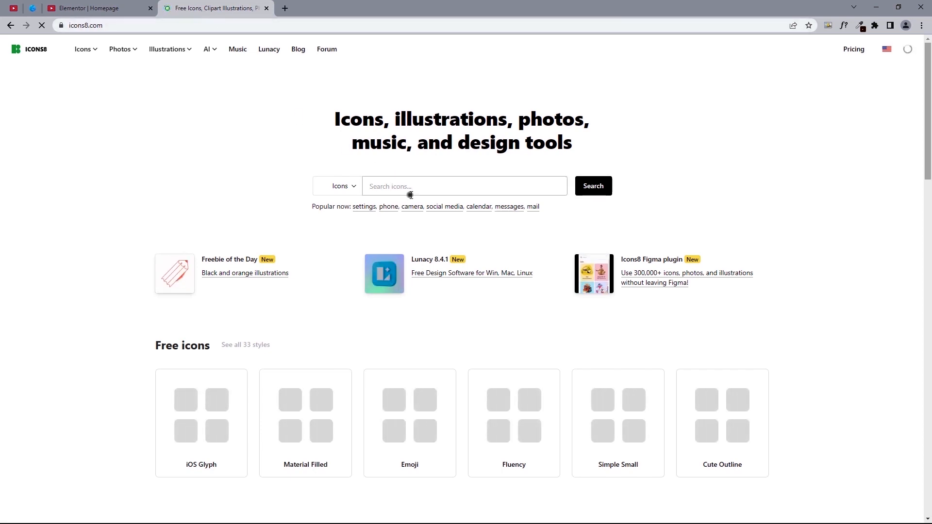
pyautogui.write('Ruler')
pyautogui.click(598, 193)
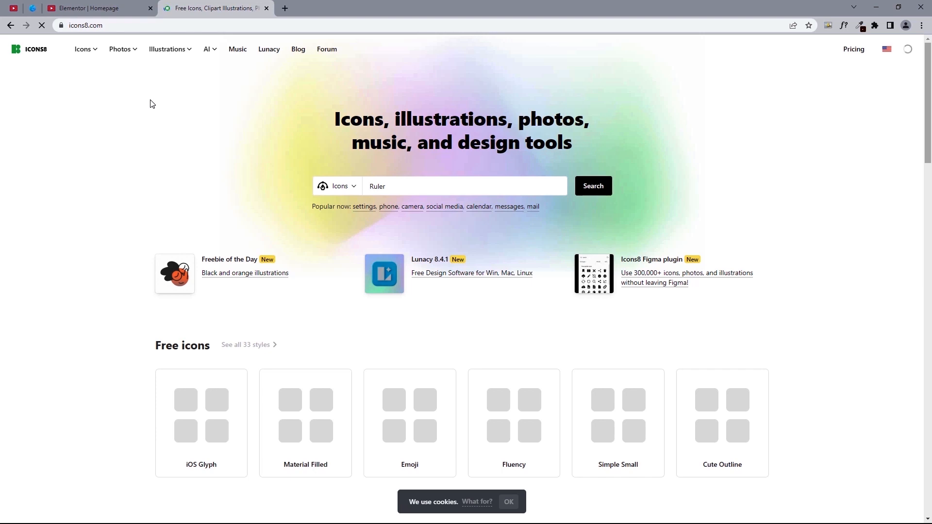
# Back in the Elementor editor, insert home_carpenter_icon1.png from the media library as the image box's image
pyautogui.click(90, 8)
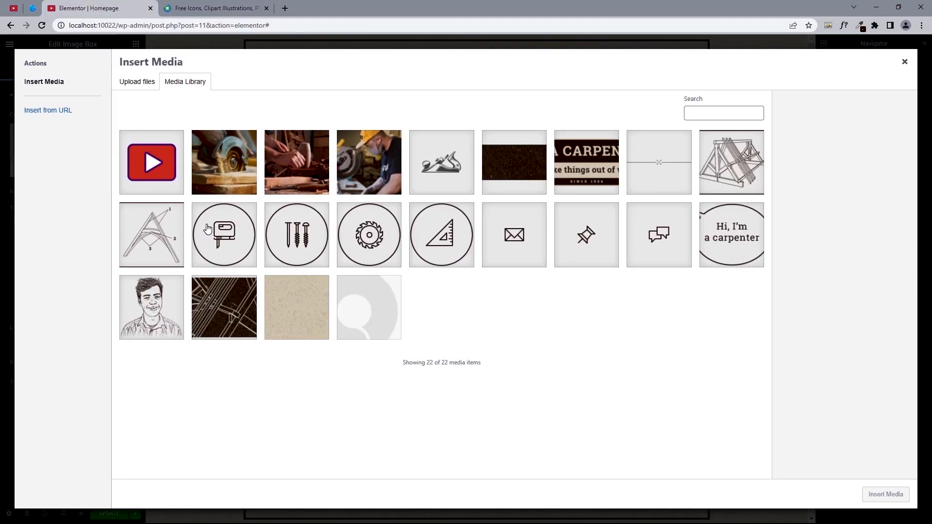
pyautogui.click(454, 247)
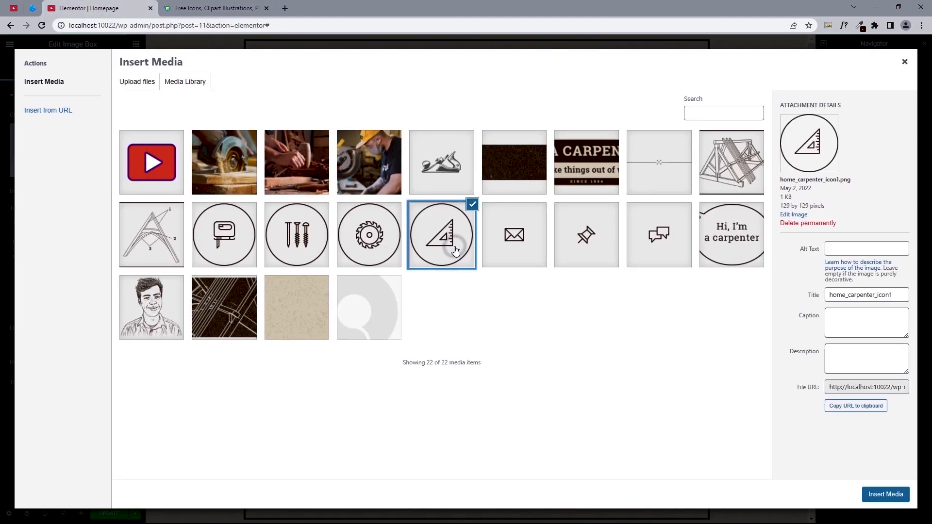
pyautogui.click(884, 495)
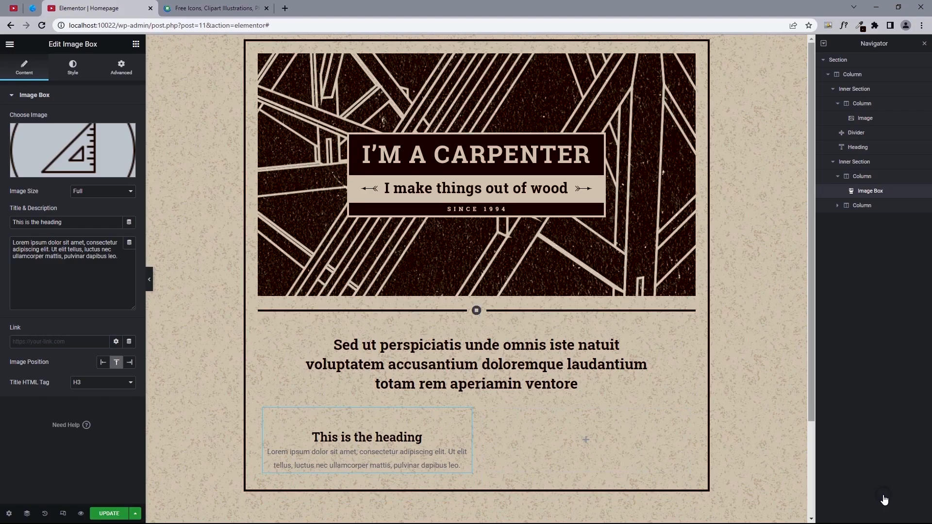
pyautogui.scroll(-2, 348, 308)
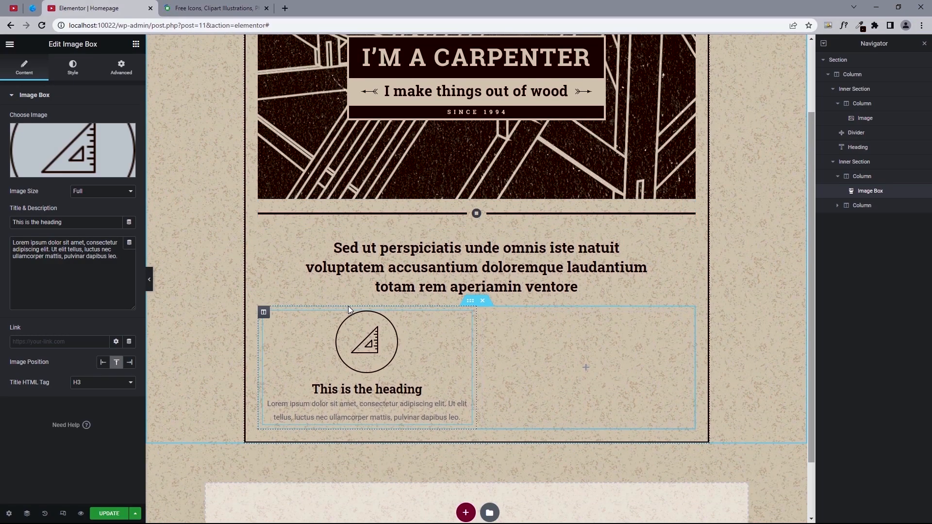
# Clear the image box's description and replace its title with "Aliquam volutpat", copied from the reference site
pyautogui.tripleClick(103, 266)
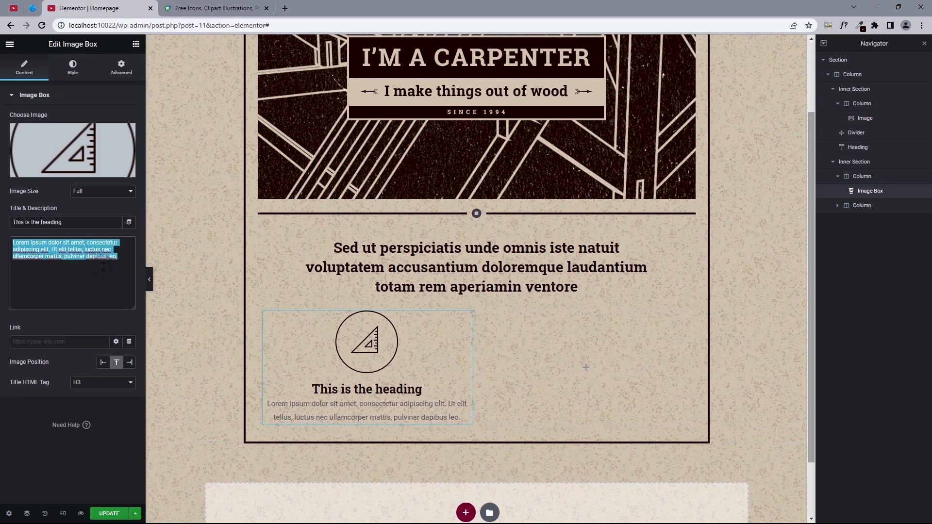
pyautogui.press('BackSpace')
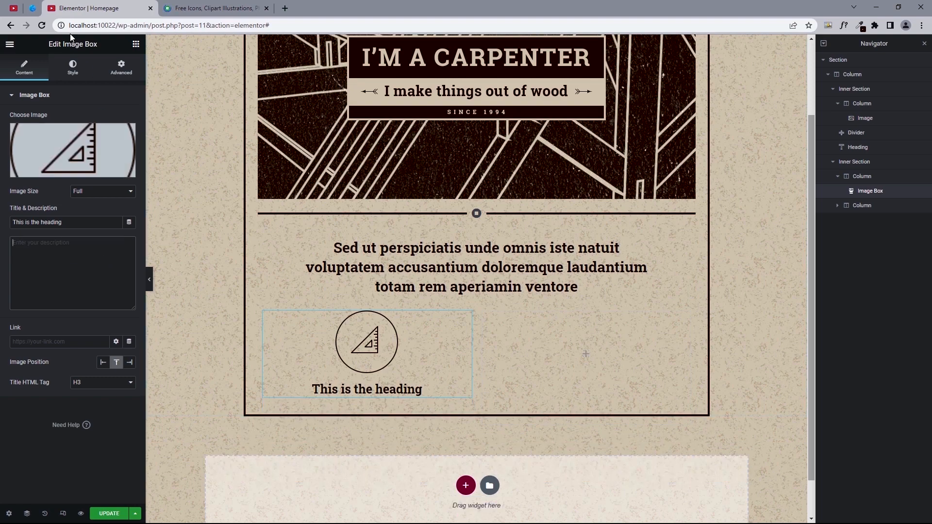
pyautogui.click(32, 8)
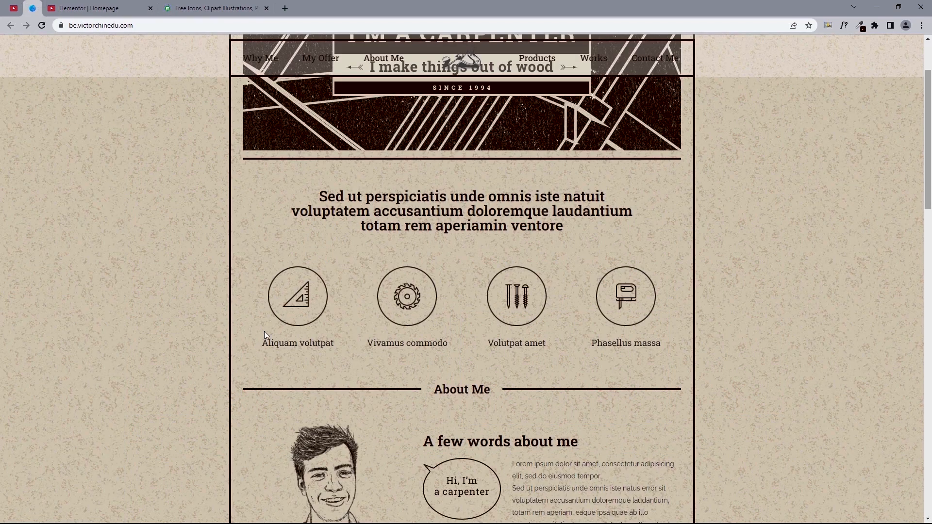
pyautogui.tripleClick(276, 341)
pyautogui.rightClick(283, 342)
pyautogui.click(298, 350)
pyautogui.click(85, 7)
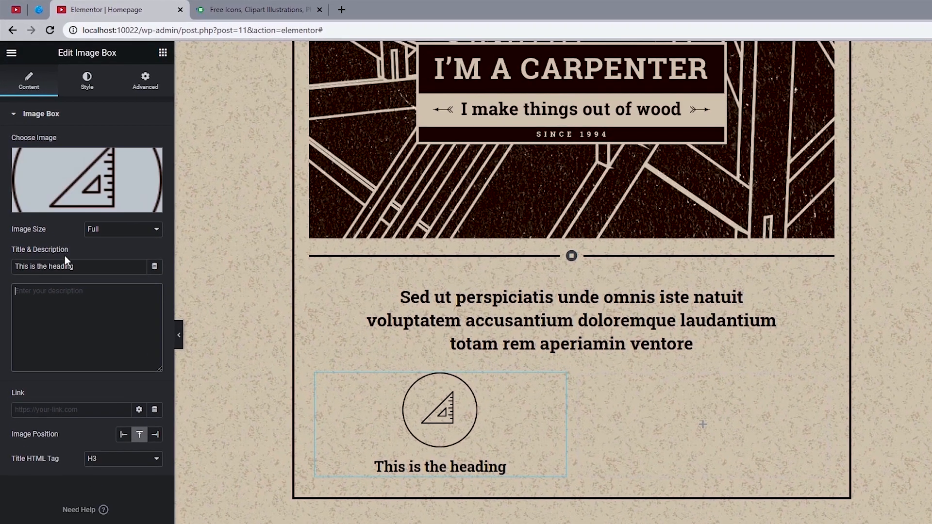
pyautogui.doubleClick(53, 216)
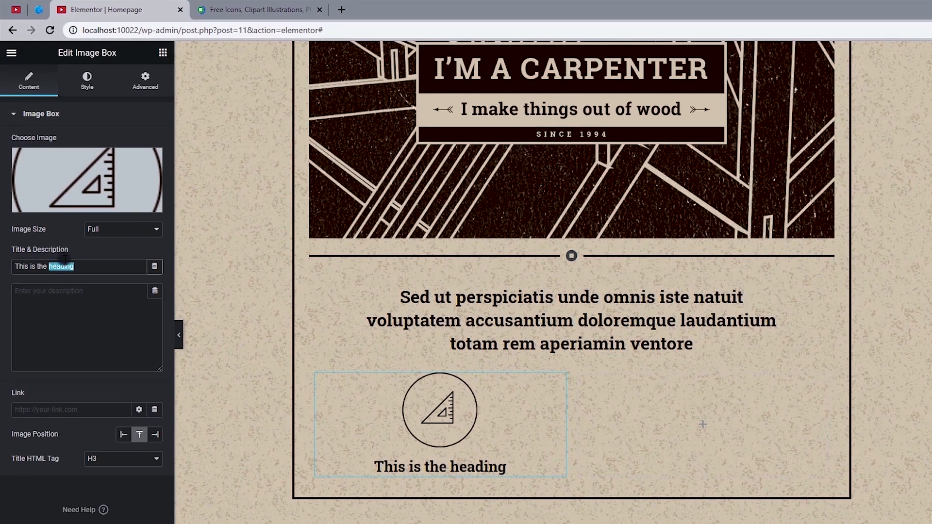
pyautogui.hotkey('ctrl', 'a')
pyautogui.hotkey('ctrl', 'v')
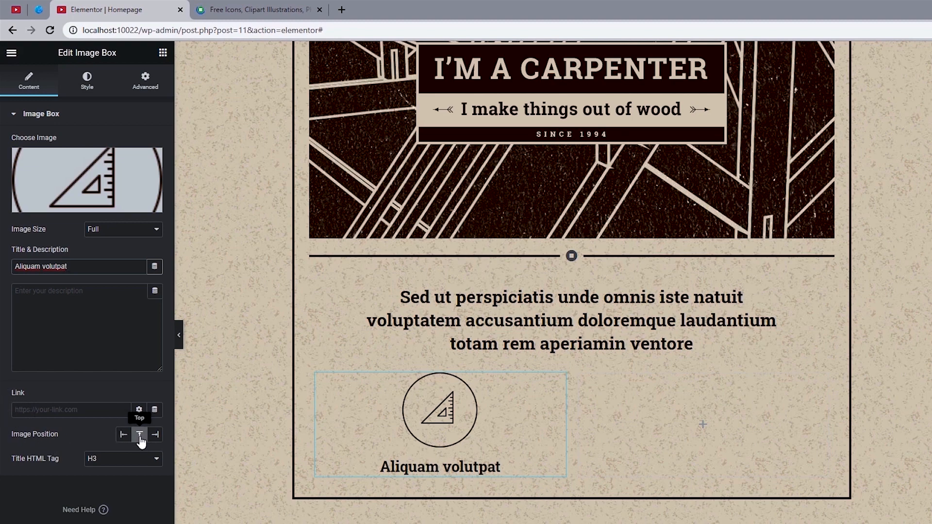
# Try the Left image position for the image box and return it to Top
pyautogui.click(124, 434)
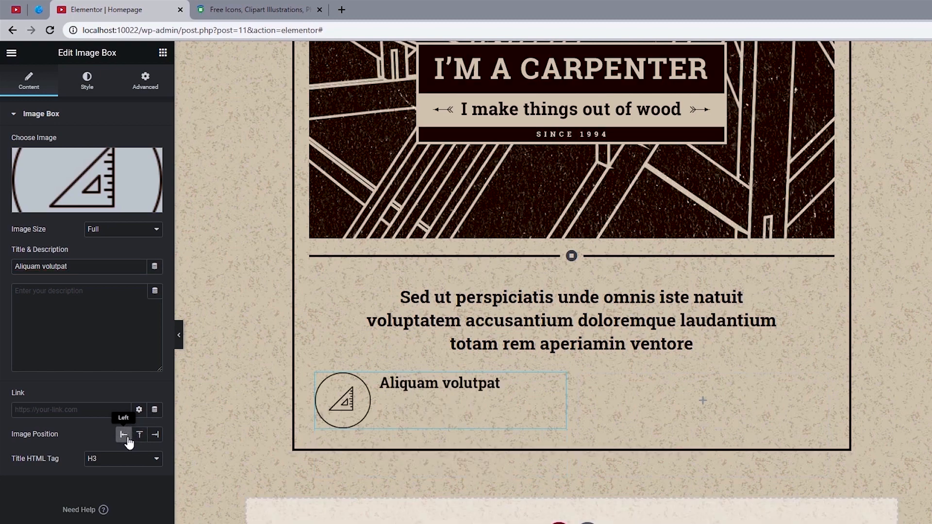
pyautogui.click(140, 436)
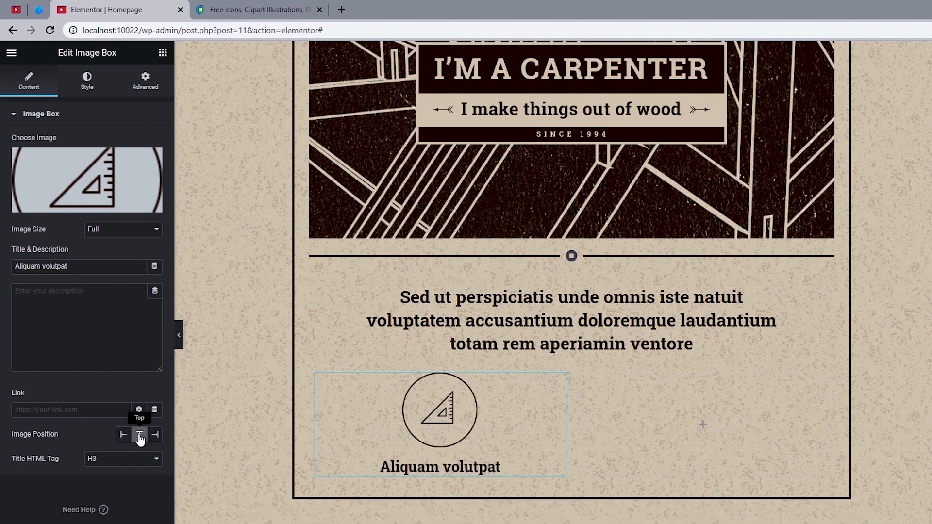
pyautogui.click(120, 467)
pyautogui.click(120, 466)
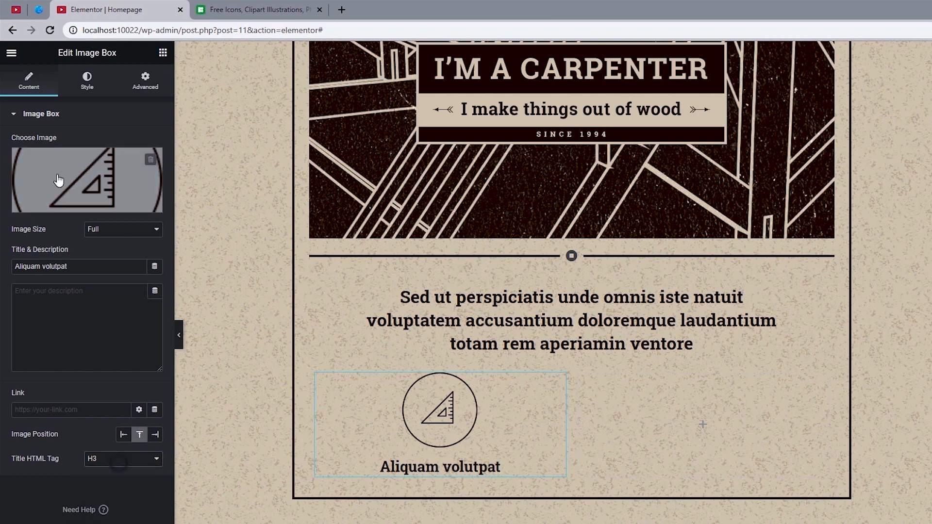
# Set the image box's image spacing to 20 and its image width to 60%
pyautogui.click(89, 93)
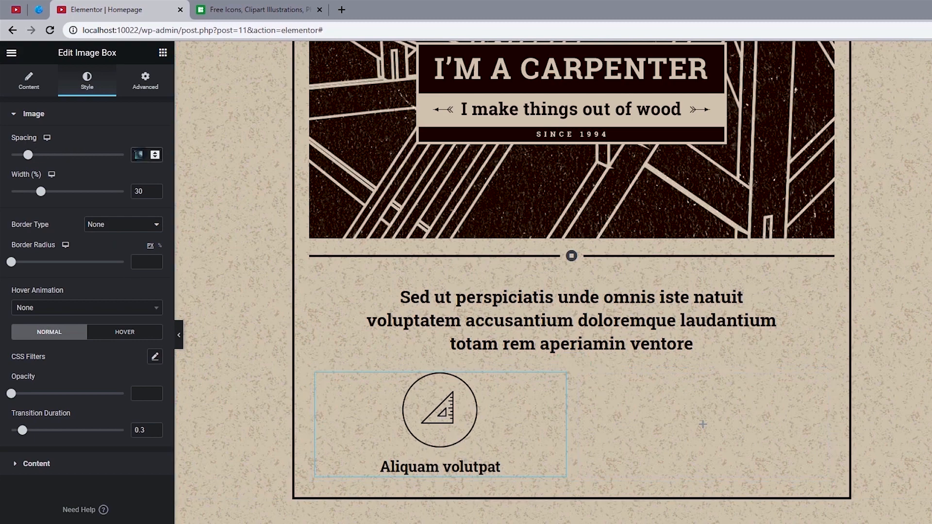
pyautogui.click(138, 155)
pyautogui.write('20')
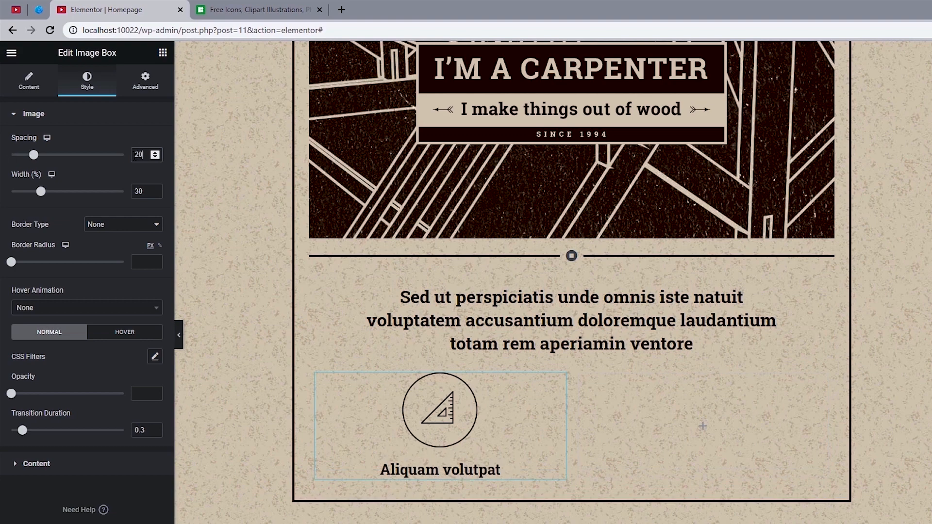
pyautogui.doubleClick(138, 191)
pyautogui.write('60')
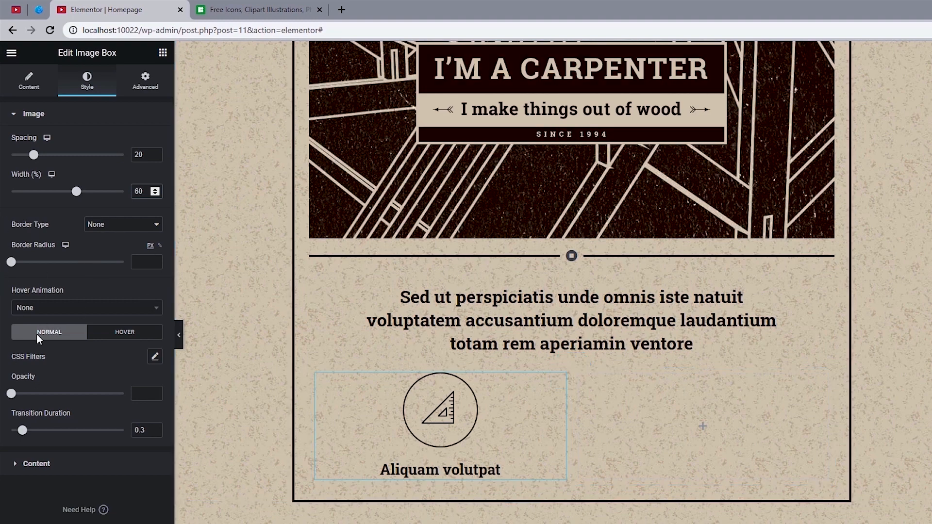
# Center the image box's content and assign the global Primary color to its title
pyautogui.click(28, 473)
pyautogui.click(28, 473)
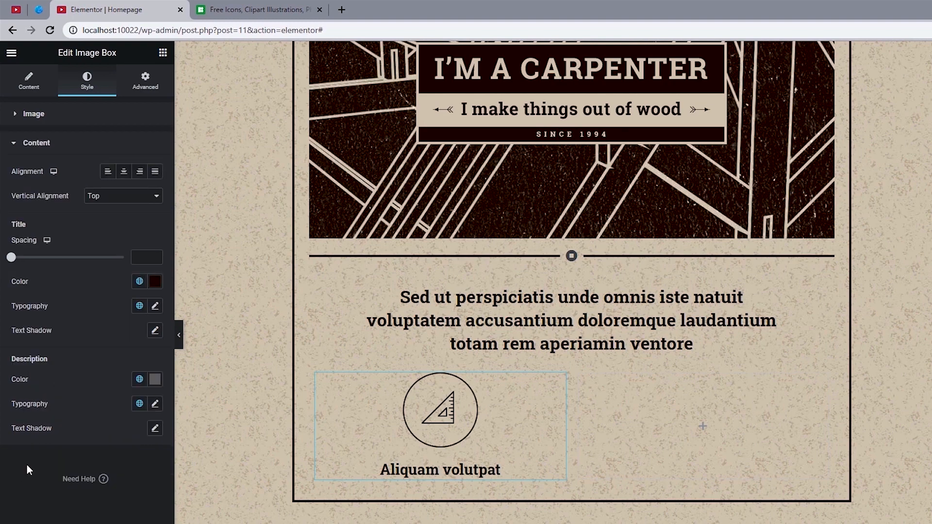
pyautogui.click(125, 173)
pyautogui.click(107, 199)
pyautogui.click(107, 206)
pyautogui.click(138, 283)
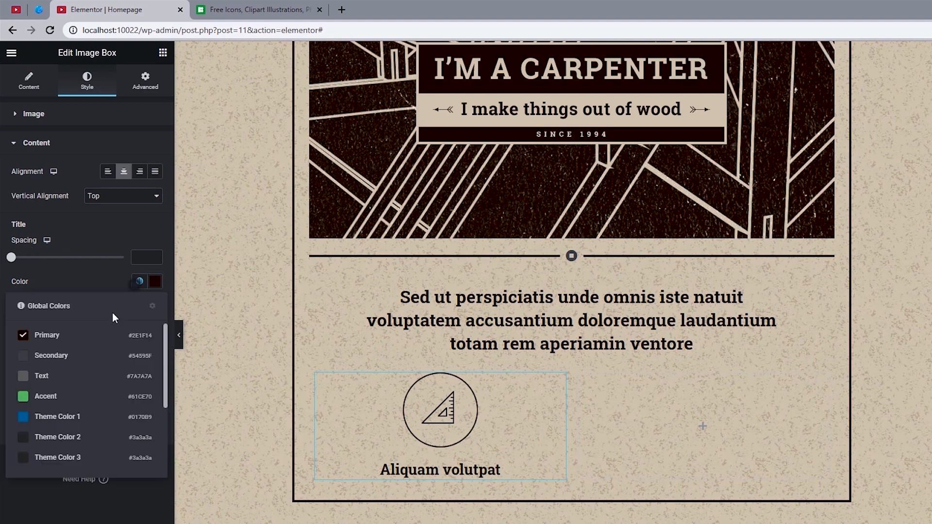
pyautogui.click(65, 334)
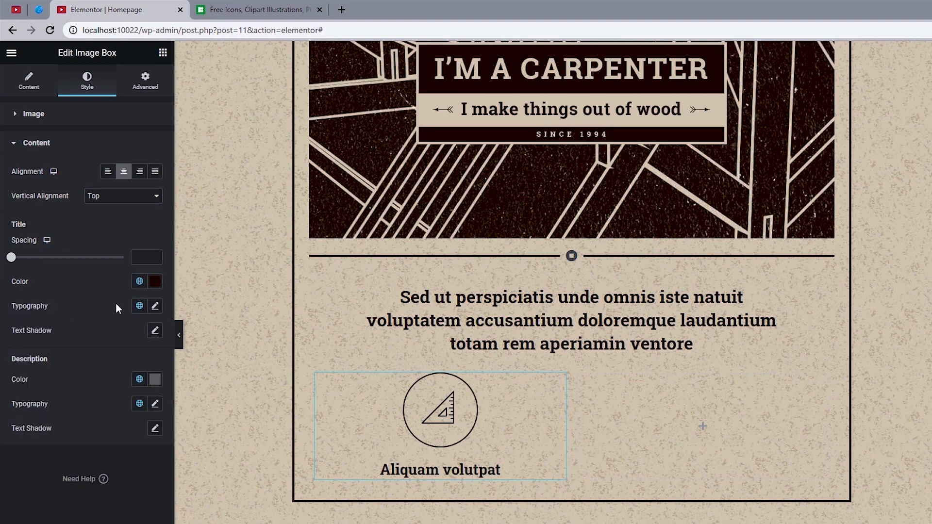
# Base the image box title's typography on the global Primary font, with a size of 18 px and weight 500
pyautogui.click(140, 306)
pyautogui.click(66, 357)
pyautogui.click(155, 306)
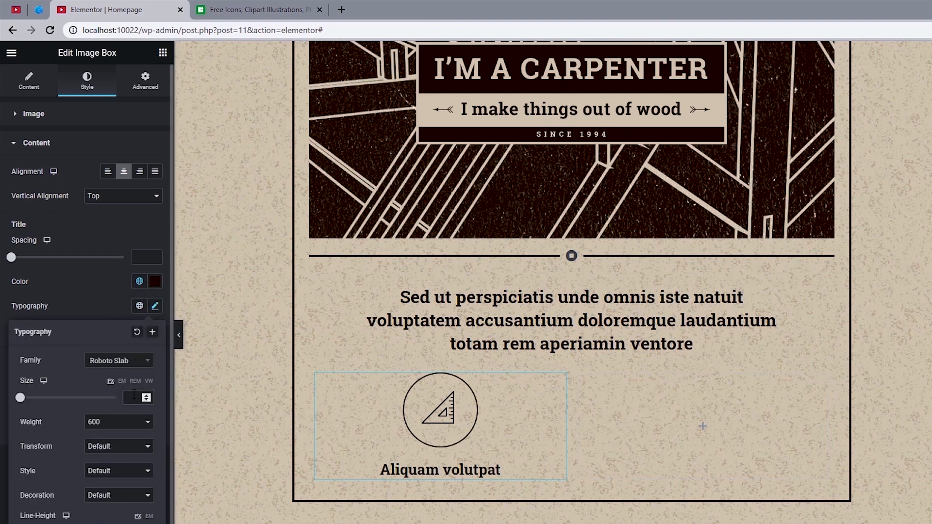
pyautogui.write('18')
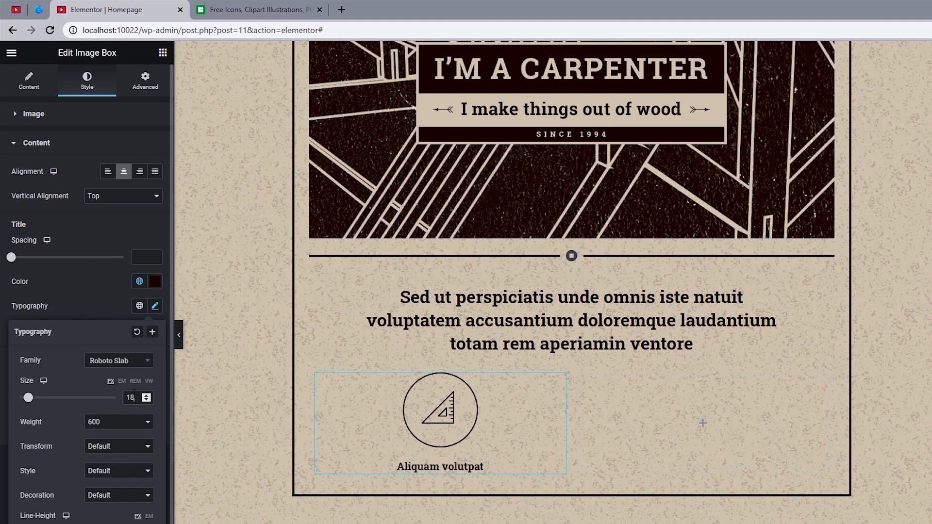
pyautogui.click(125, 425)
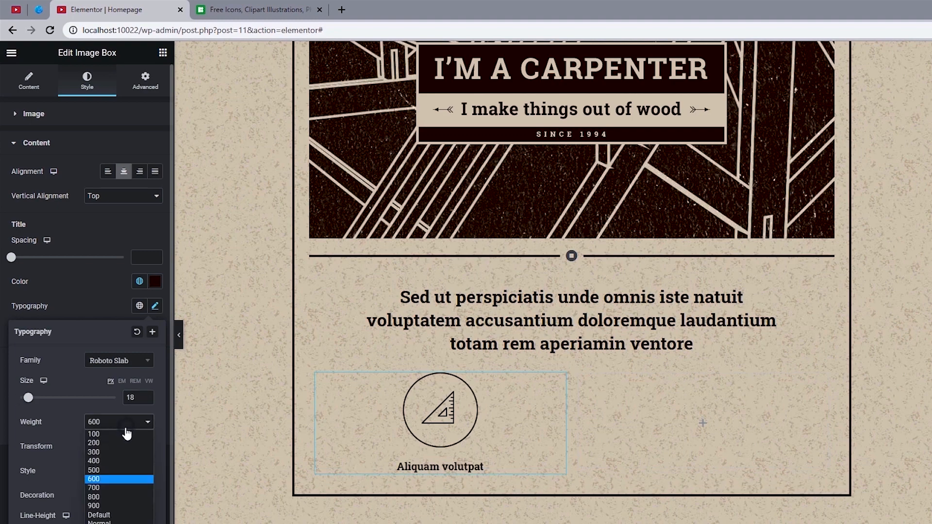
pyautogui.click(112, 470)
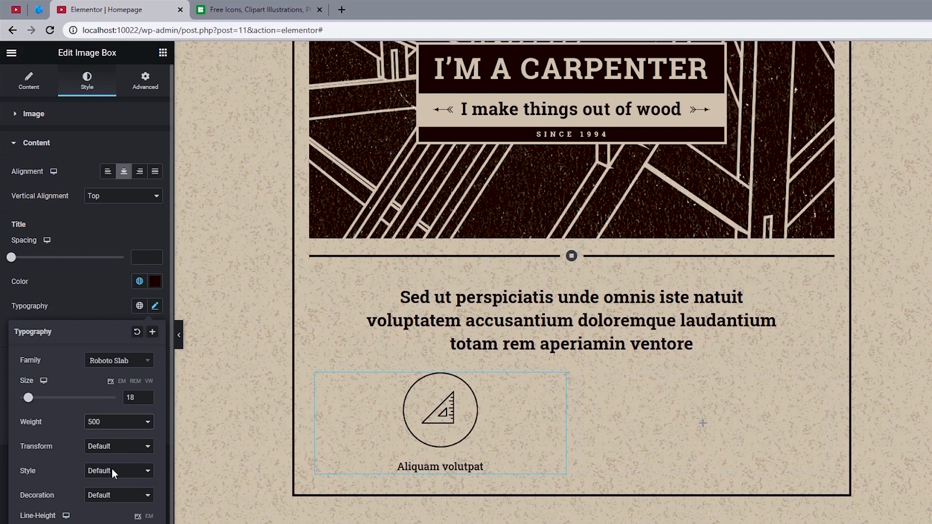
pyautogui.click(1, 396)
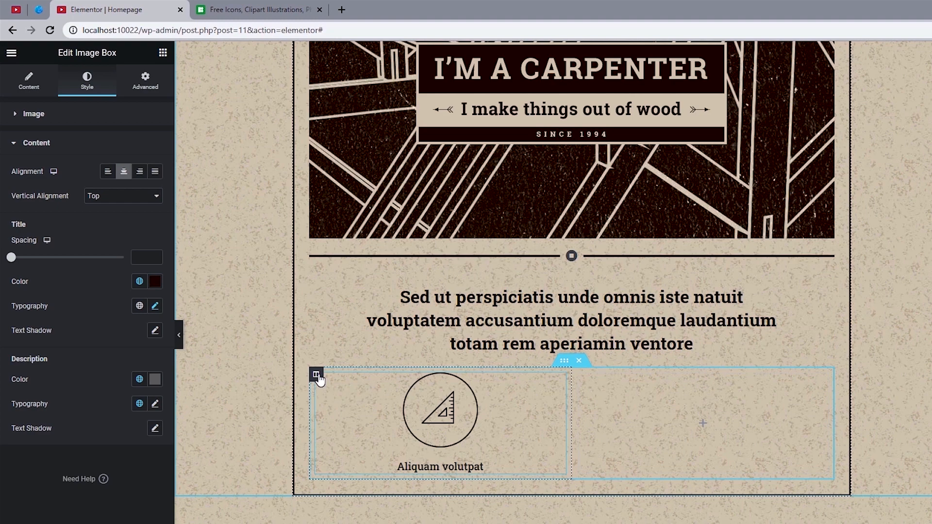
# Duplicate the image-box column three times and delete the empty column at the end of the row
pyautogui.rightClick(318, 376)
pyautogui.click(337, 406)
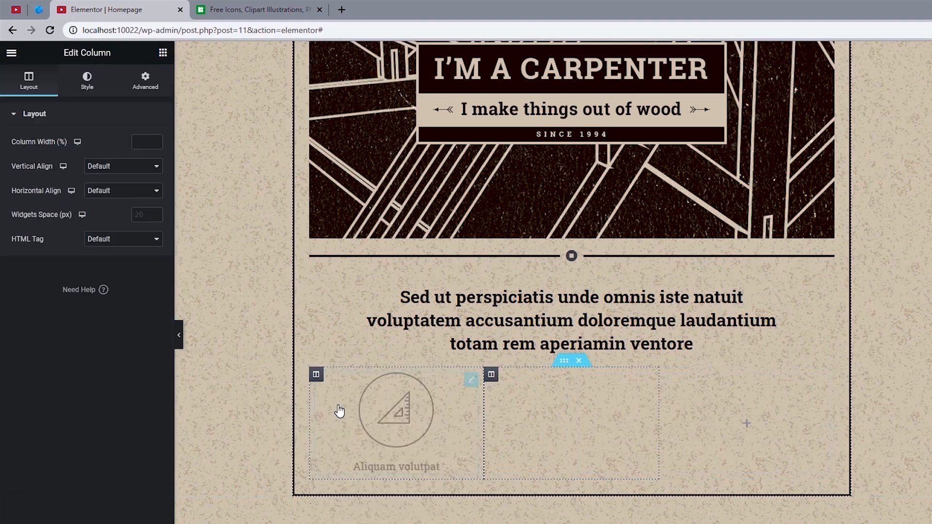
pyautogui.rightClick(316, 374)
pyautogui.click(341, 401)
pyautogui.rightClick(318, 376)
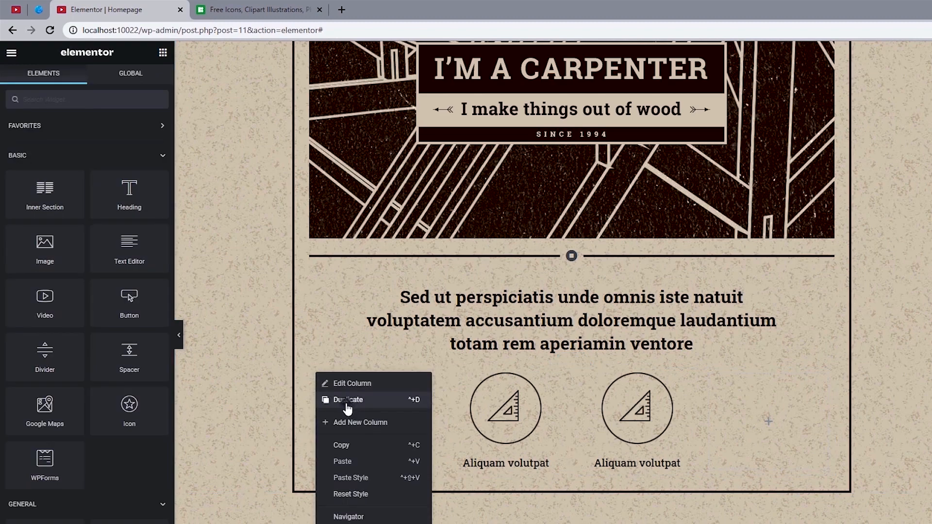
pyautogui.click(348, 400)
pyautogui.rightClick(735, 374)
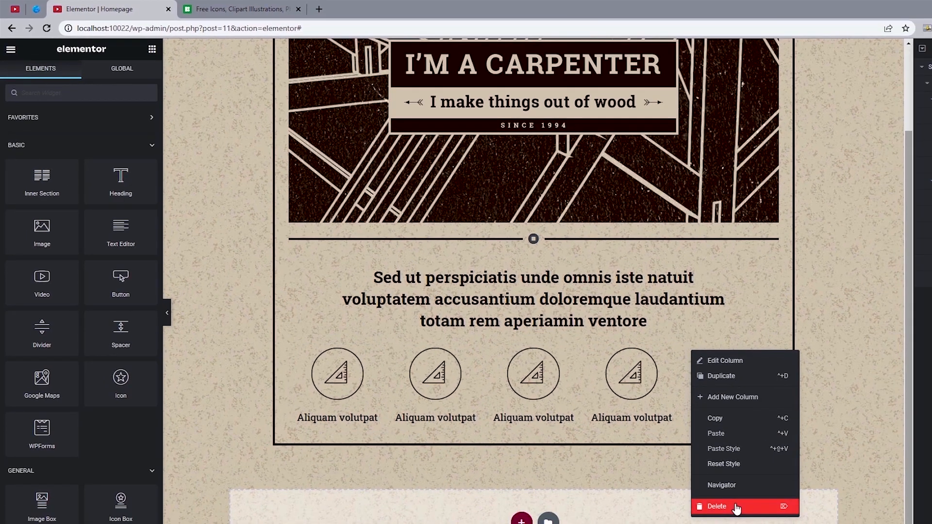
pyautogui.click(736, 506)
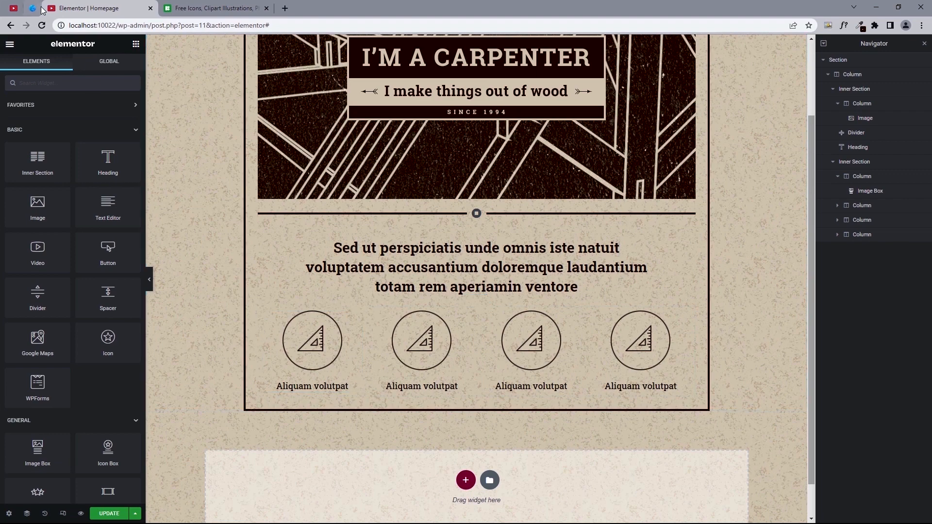
# Replace the second image box's picture with the circular saw blade icon home_carpenter_icon2.png from the media library
pyautogui.click(42, 9)
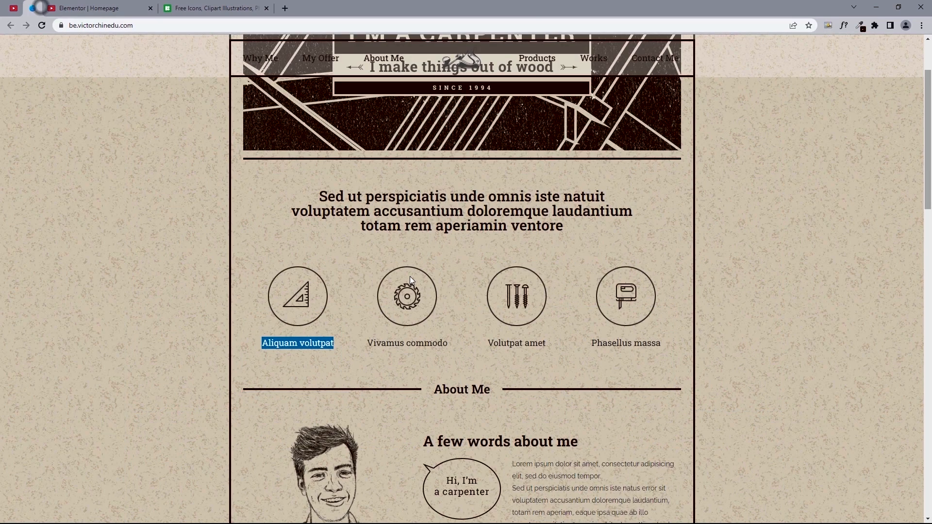
pyautogui.click(117, 8)
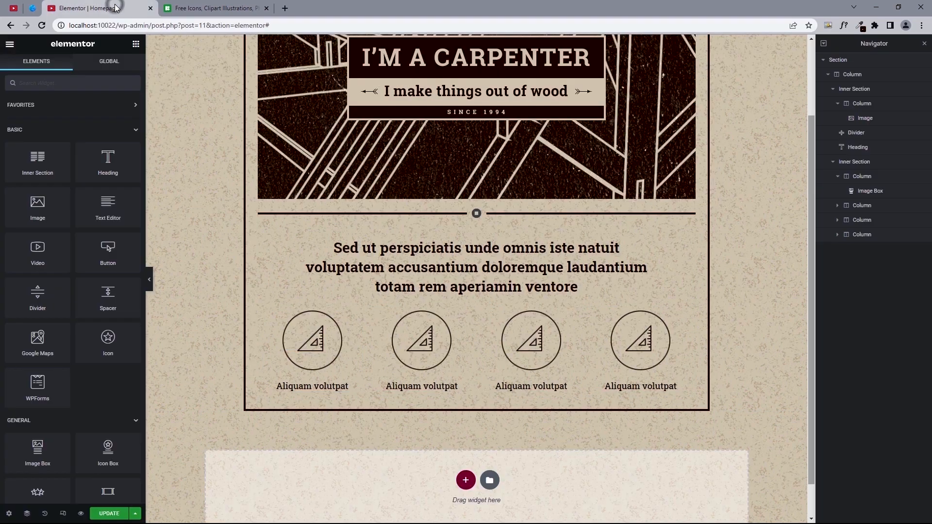
pyautogui.click(433, 335)
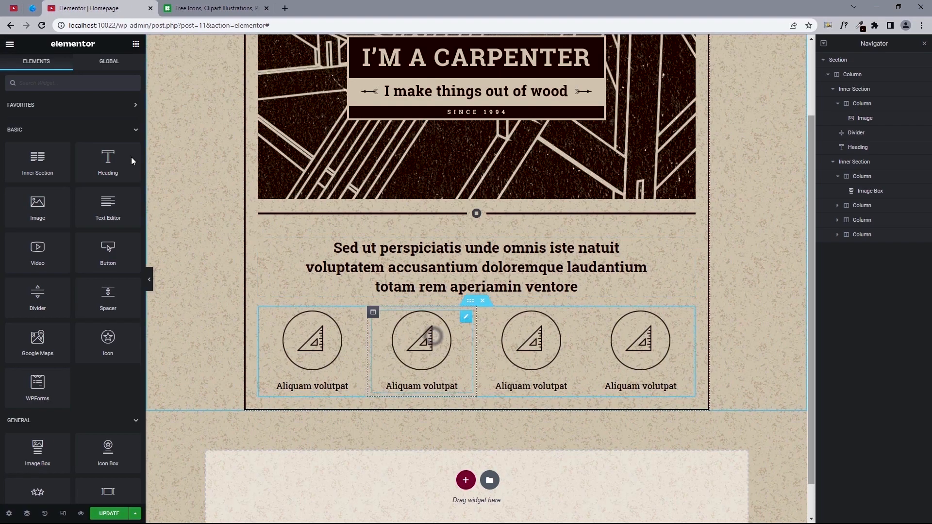
pyautogui.click(41, 5)
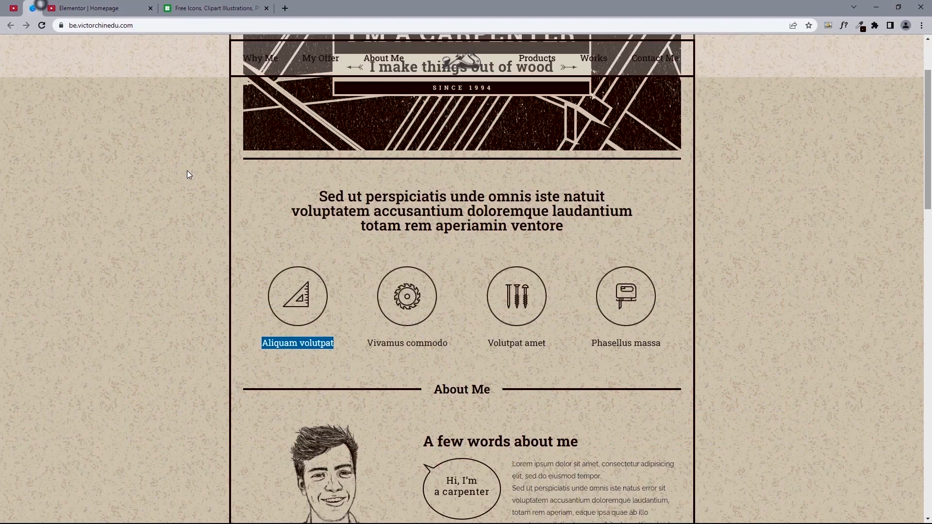
pyautogui.click(89, 8)
pyautogui.click(76, 154)
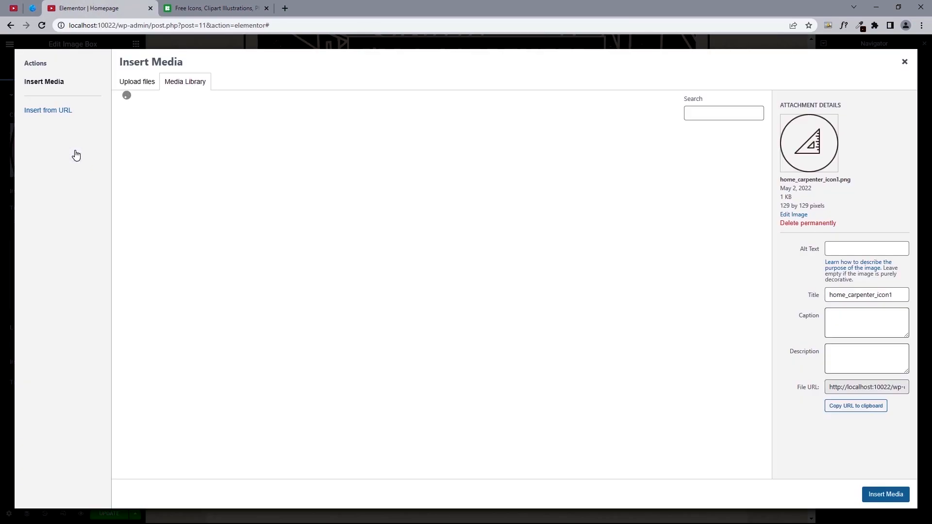
pyautogui.click(360, 221)
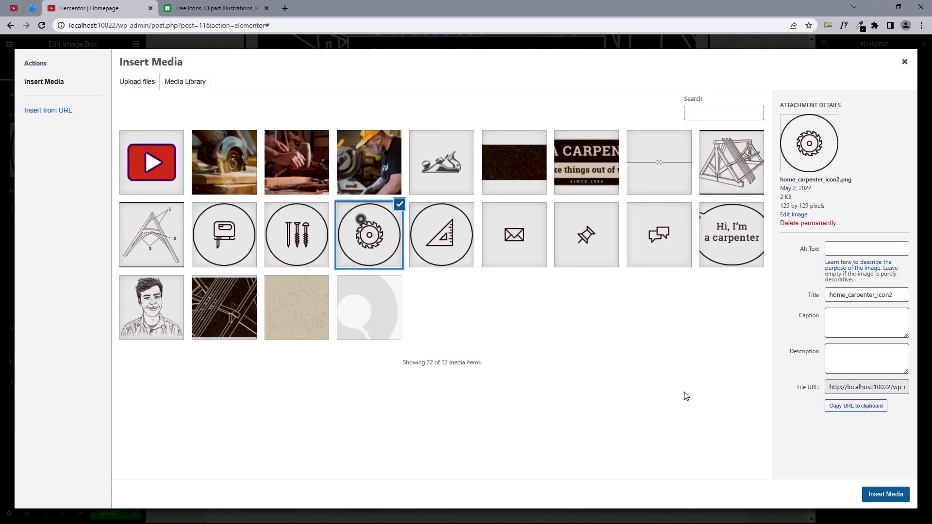
pyautogui.click(879, 494)
# Copy the title "Vivamus commodo" from the reference site and use it as the second image box's title
pyautogui.click(32, 8)
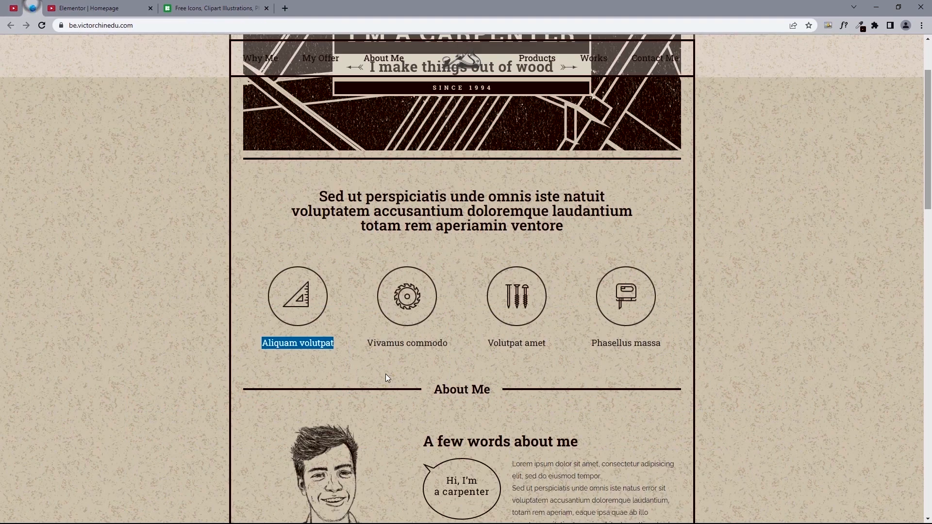
pyautogui.tripleClick(397, 343)
pyautogui.rightClick(397, 343)
pyautogui.click(416, 369)
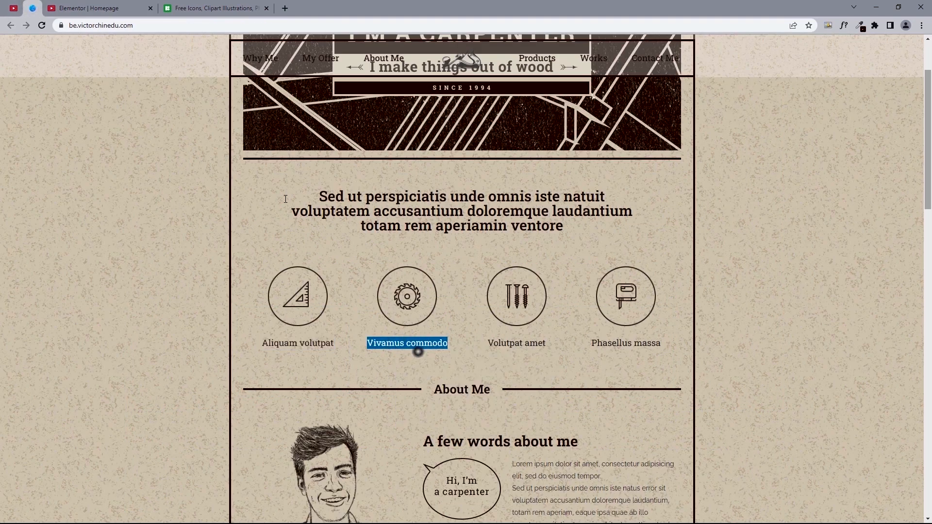
pyautogui.click(85, 8)
pyautogui.doubleClick(55, 222)
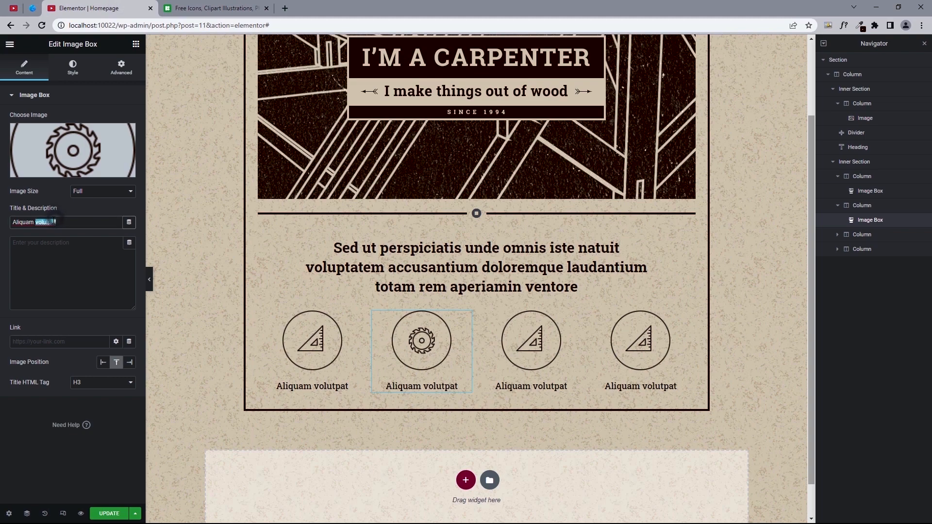
pyautogui.tripleClick(55, 222)
pyautogui.rightClick(53, 223)
pyautogui.click(112, 276)
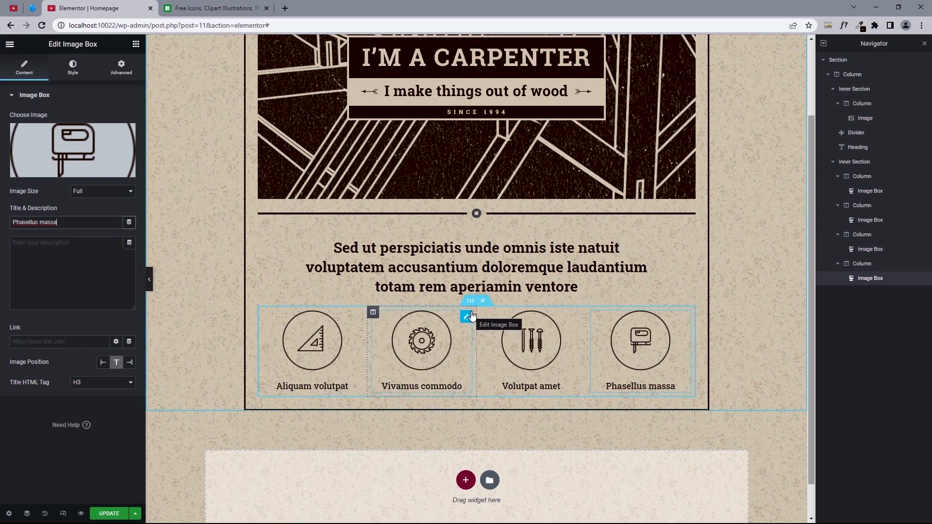
# Set the image-box row's inner section margins to 20 px above and 40 px below, with the sides unlinked
pyautogui.click(469, 303)
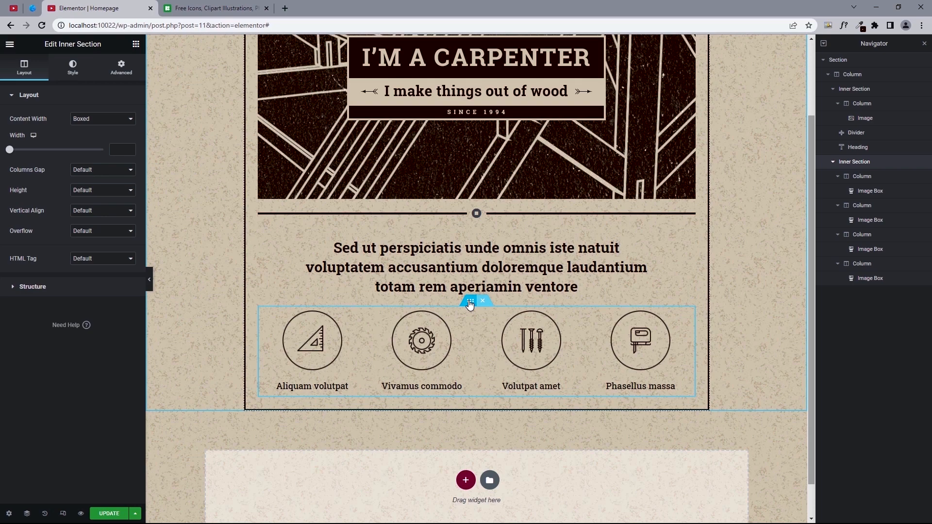
pyautogui.click(34, 10)
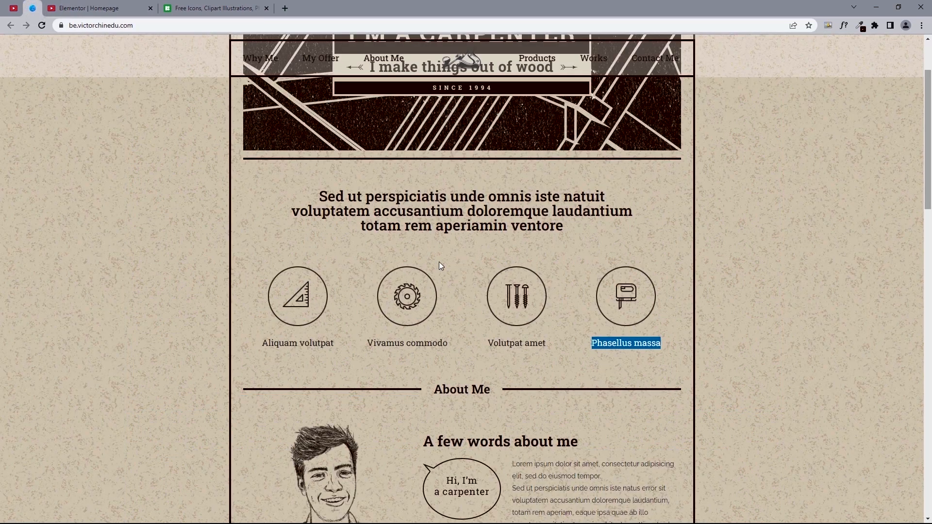
pyautogui.click(123, 10)
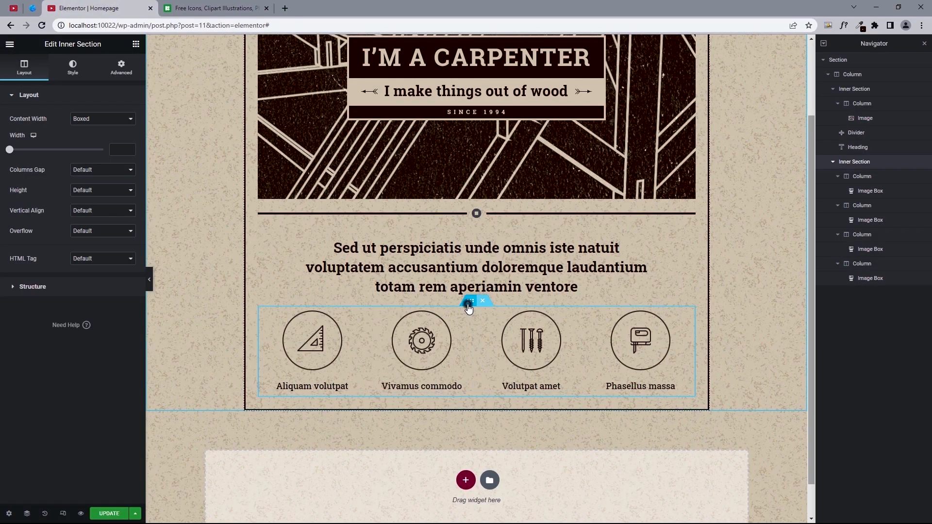
pyautogui.click(121, 68)
pyautogui.click(126, 131)
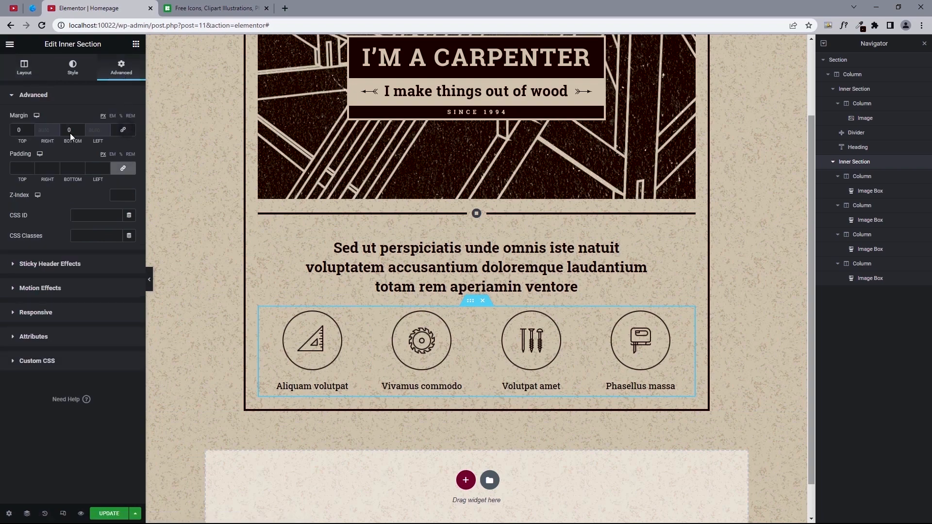
pyautogui.write('2')
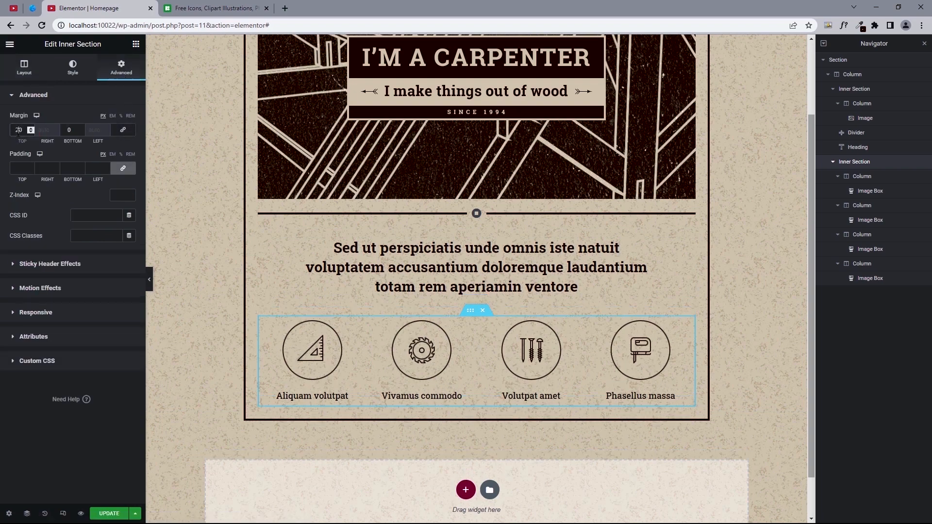
pyautogui.click(69, 130)
pyautogui.write('4')
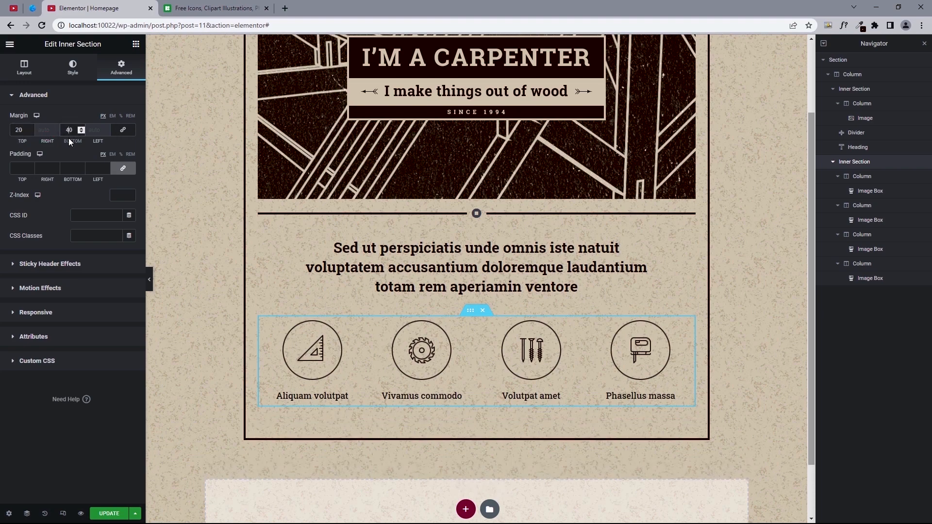
# Copy the divider below the hero image and paste it beneath the image-box row, following the reference site's layout
pyautogui.click(38, 9)
pyautogui.scroll(-8, 95, 103)
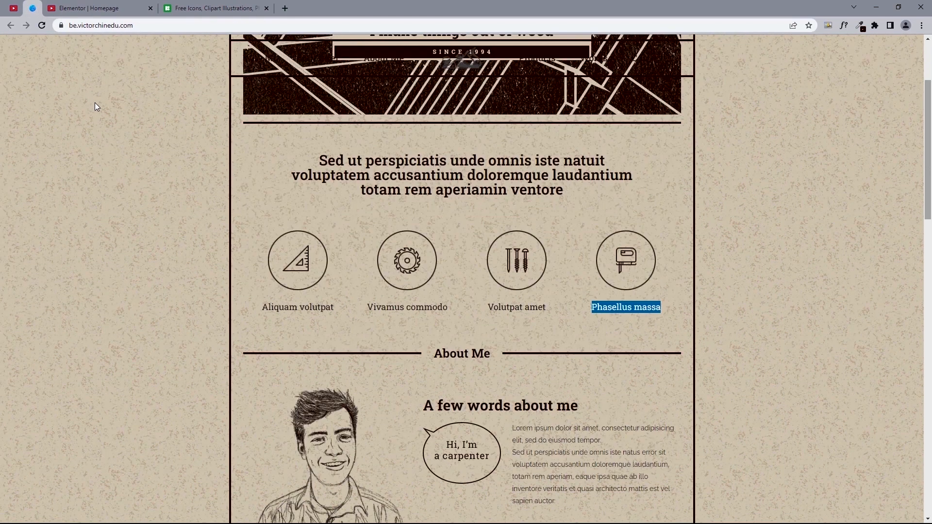
pyautogui.click(90, 8)
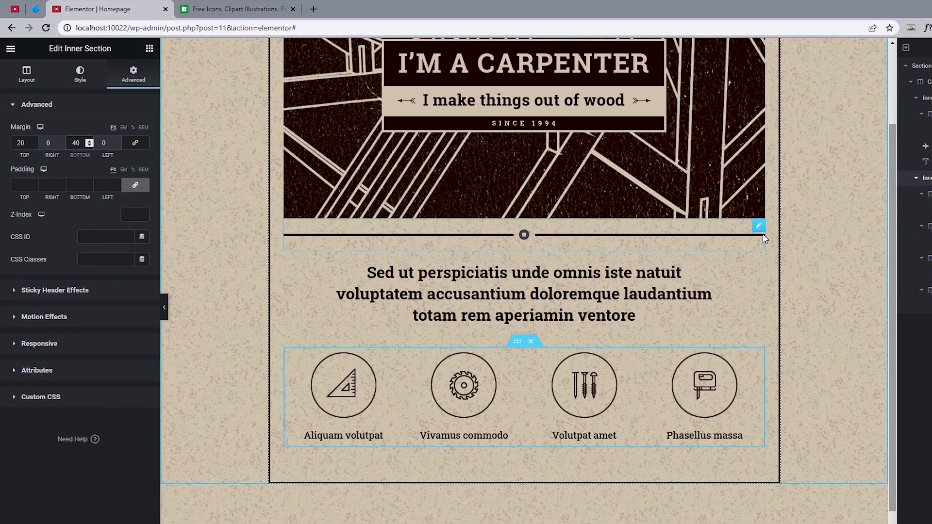
pyautogui.rightClick(693, 207)
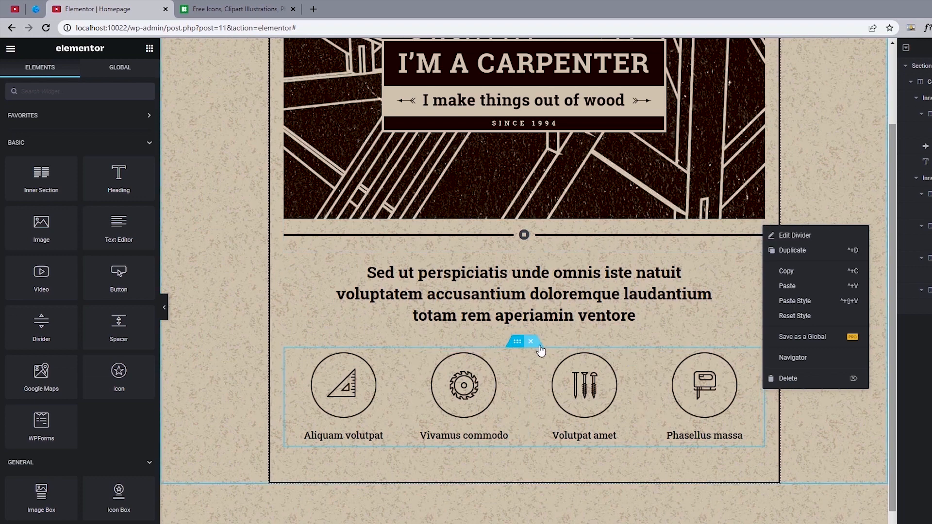
pyautogui.click(804, 271)
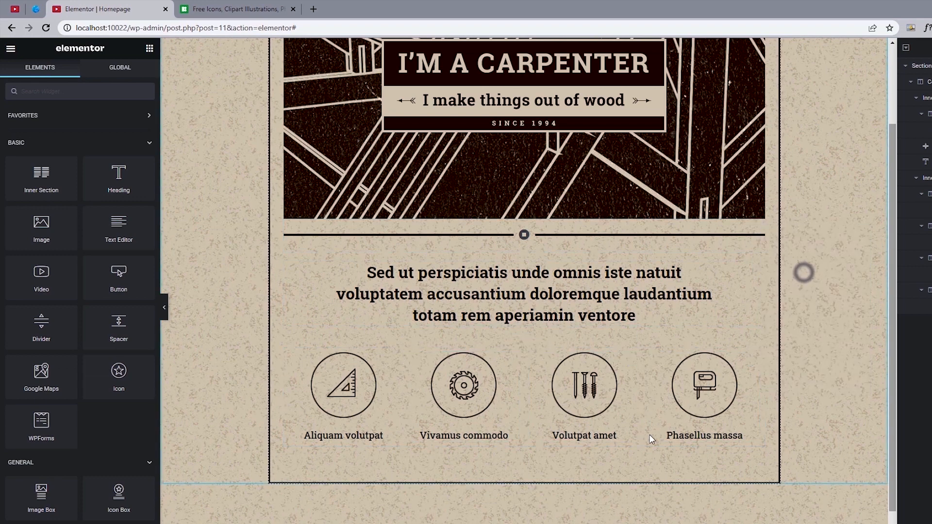
pyautogui.rightClick(638, 467)
pyautogui.click(659, 491)
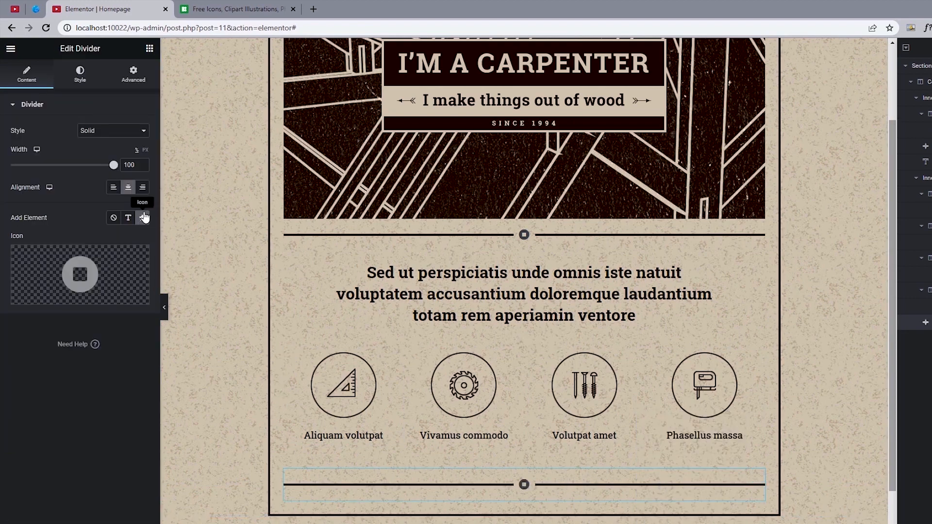
# Change the pasted divider's added element from an icon to text reading "About Me"
pyautogui.click(128, 218)
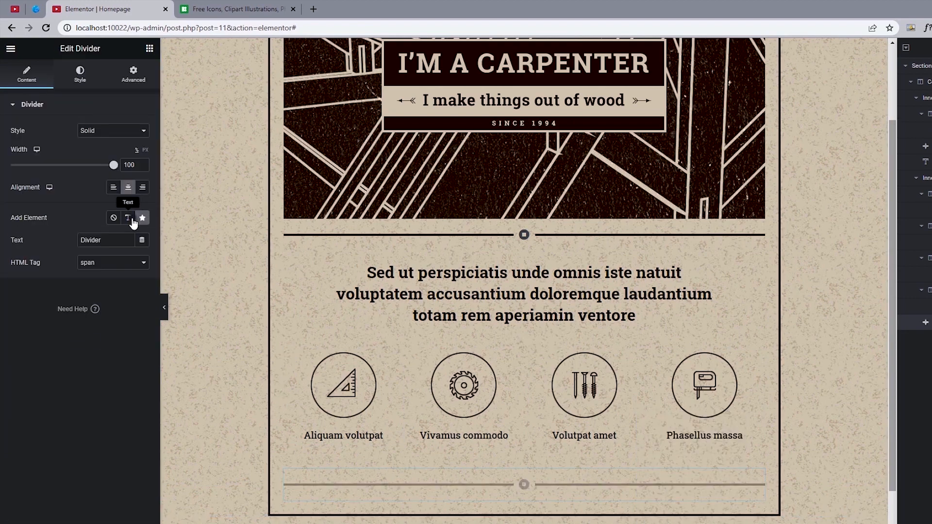
pyautogui.doubleClick(108, 236)
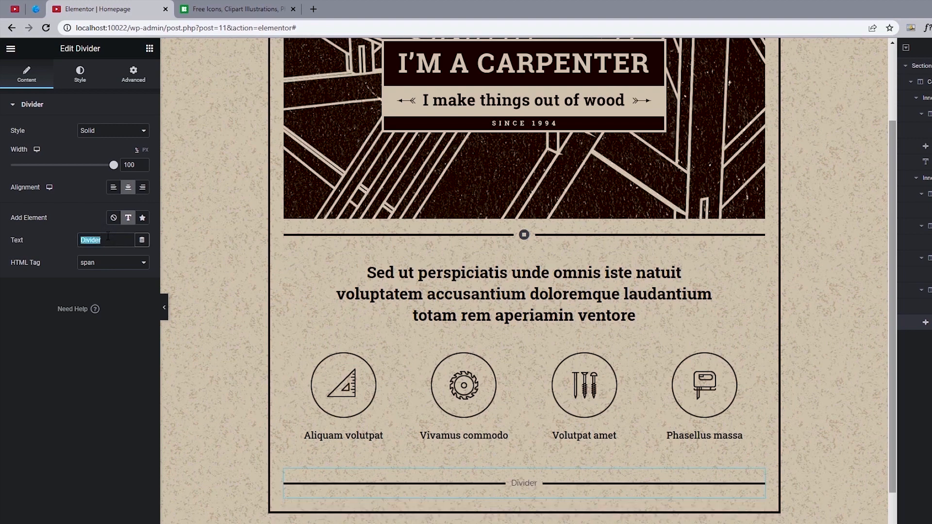
pyautogui.write('About Me')
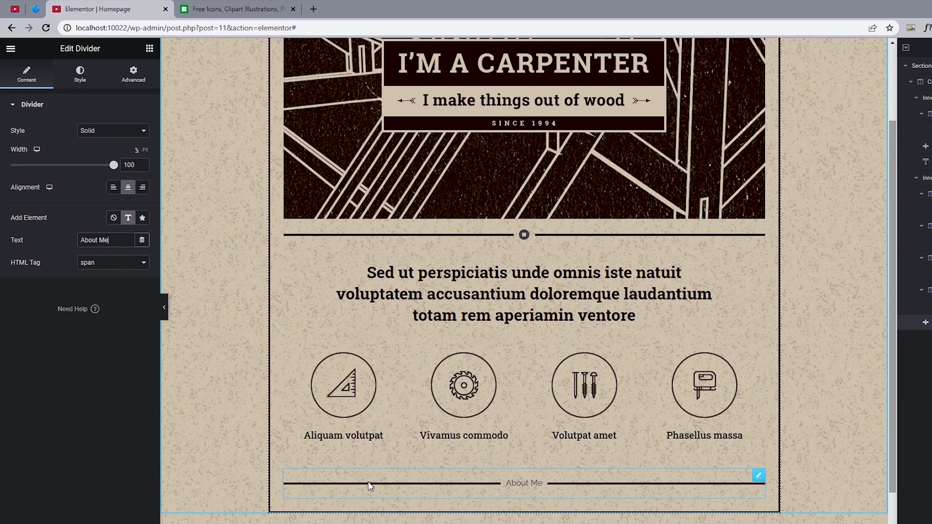
# Assign the global Primary color to the "About Me" divider's text
pyautogui.click(84, 87)
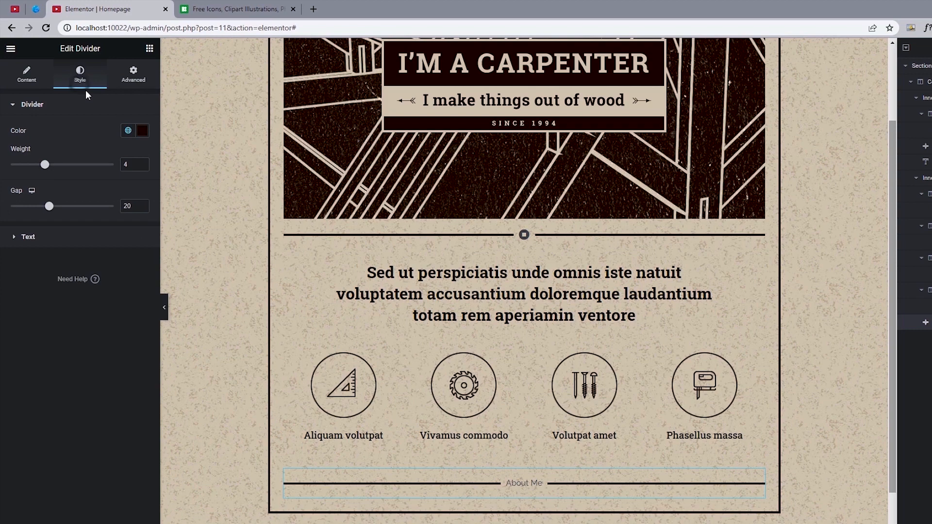
pyautogui.click(29, 237)
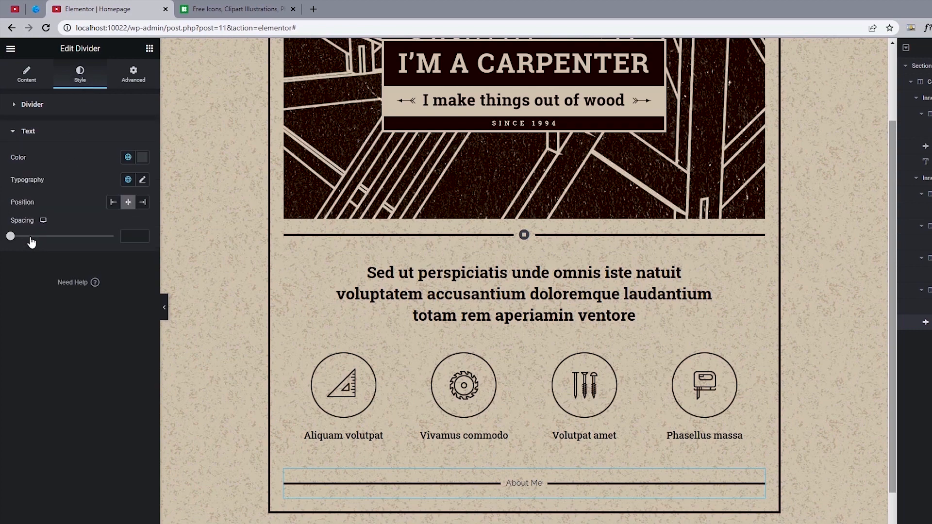
pyautogui.click(127, 157)
pyautogui.click(68, 204)
# Base the divider text's typography on the global Primary font with size 25 px and weight 700, and set the text spacing to 20
pyautogui.click(127, 182)
pyautogui.click(61, 224)
pyautogui.click(142, 181)
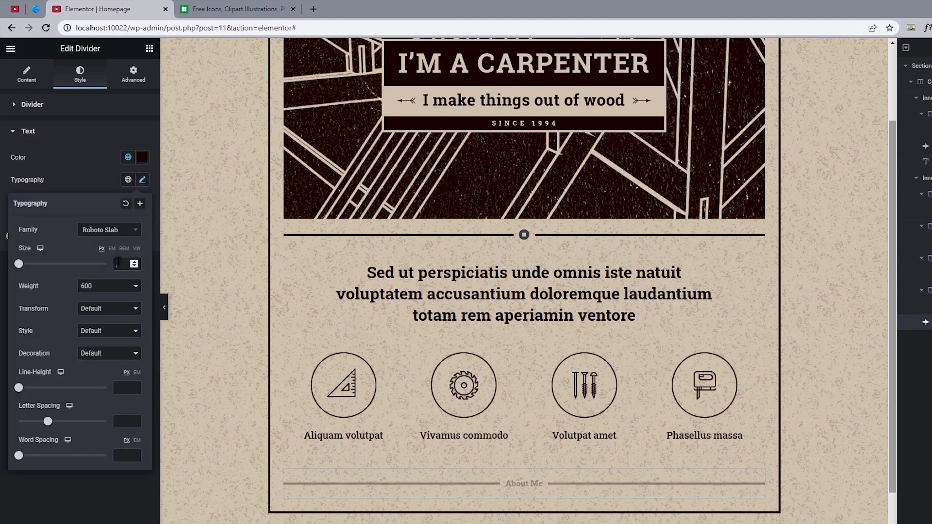
pyautogui.write('25')
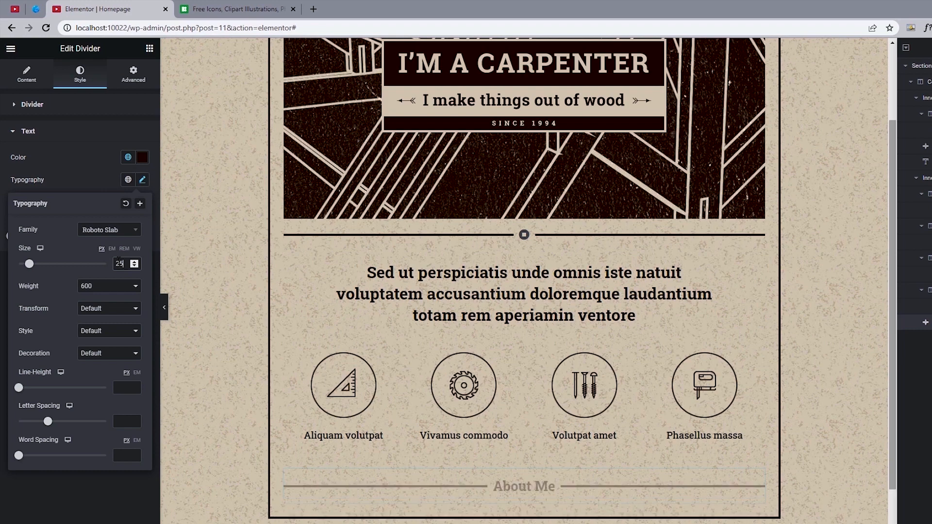
pyautogui.click(96, 286)
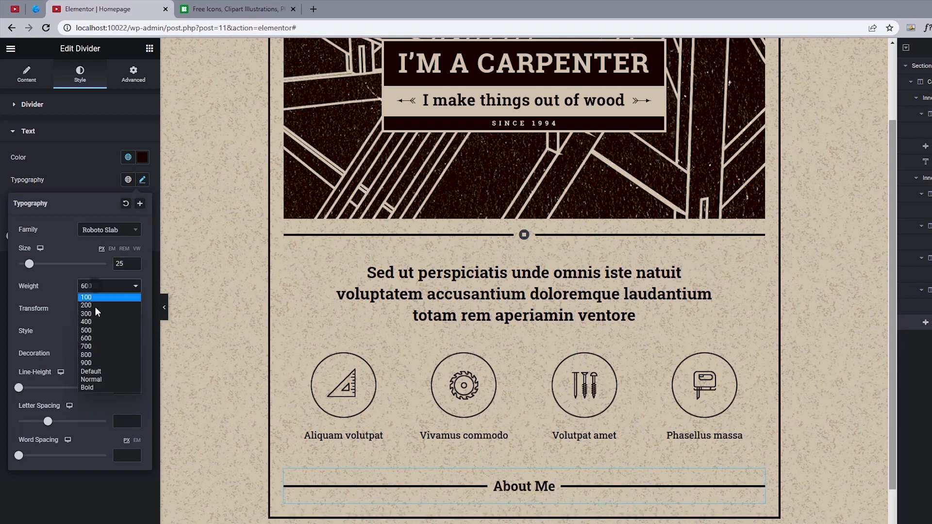
pyautogui.click(92, 345)
pyautogui.click(2, 187)
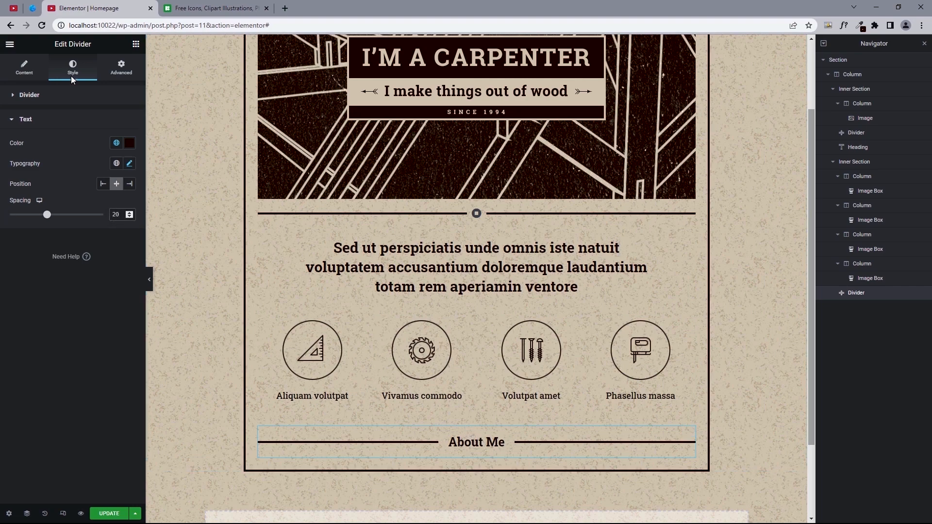
# Review the reference site's About Me layout and add a two-column inner section below the "About Me" divider
pyautogui.click(32, 8)
pyautogui.click(321, 258)
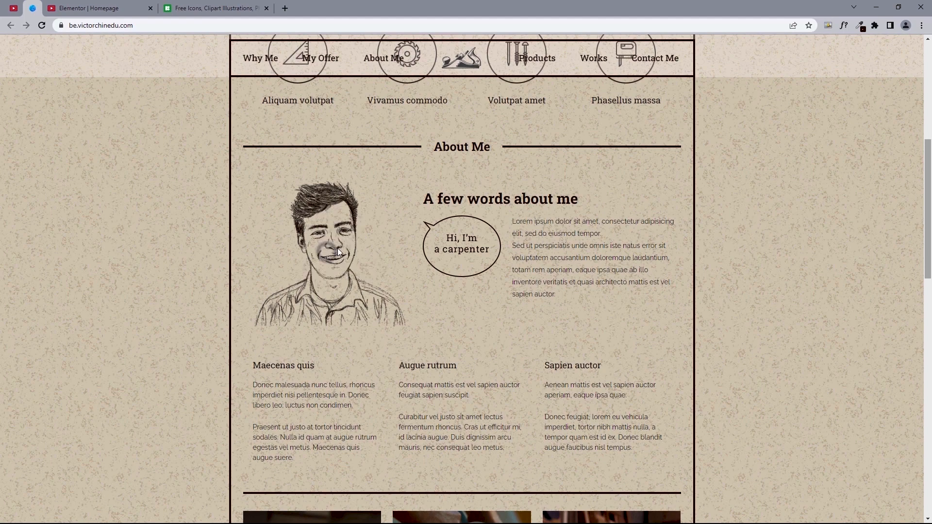
pyautogui.moveTo(432, 212); pyautogui.dragTo(662, 196)
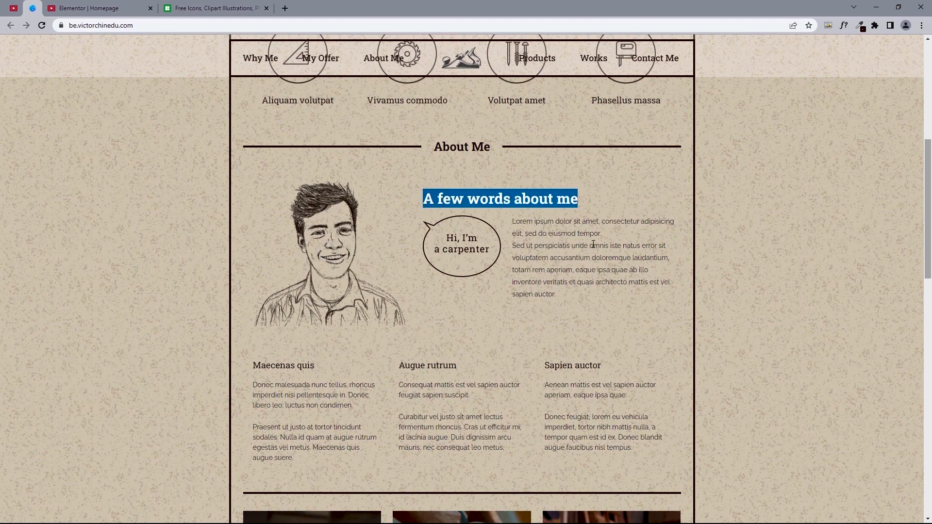
pyautogui.click(528, 268)
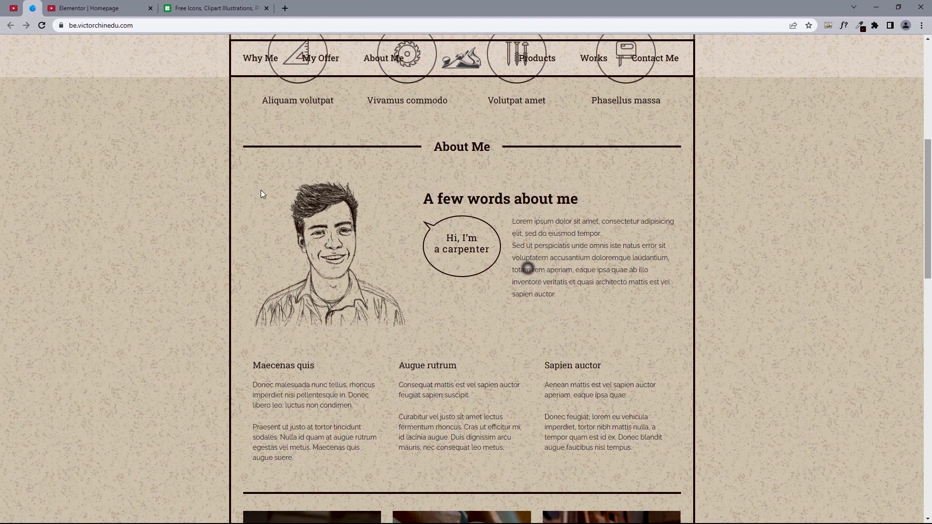
pyautogui.click(118, 9)
pyautogui.click(135, 45)
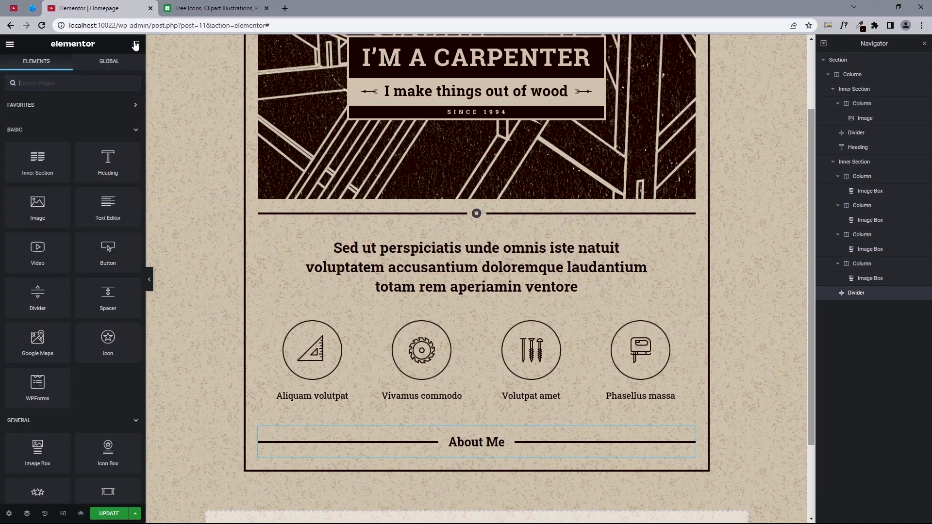
pyautogui.moveTo(38, 157); pyautogui.dragTo(469, 466)
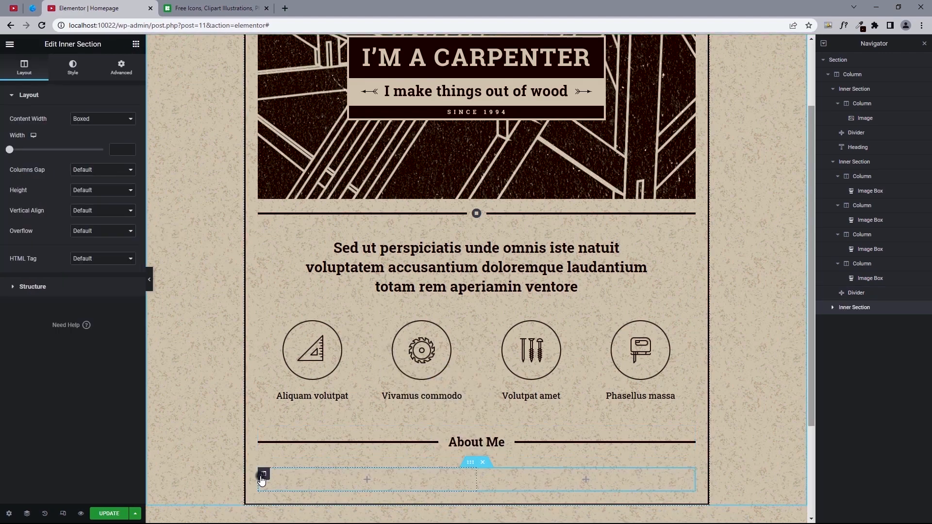
# Set the width of the new inner section's first column to 40%, leaving the second column selected
pyautogui.click(262, 475)
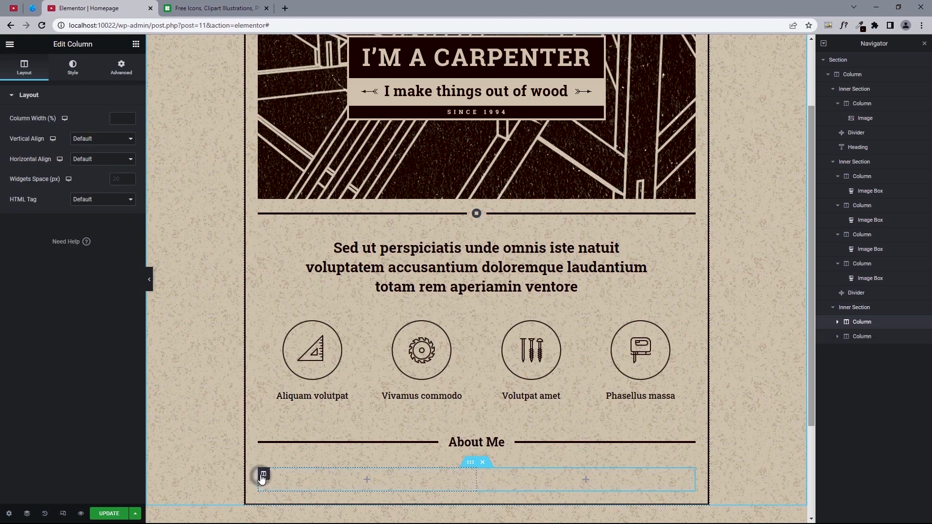
pyautogui.click(121, 120)
pyautogui.write('40')
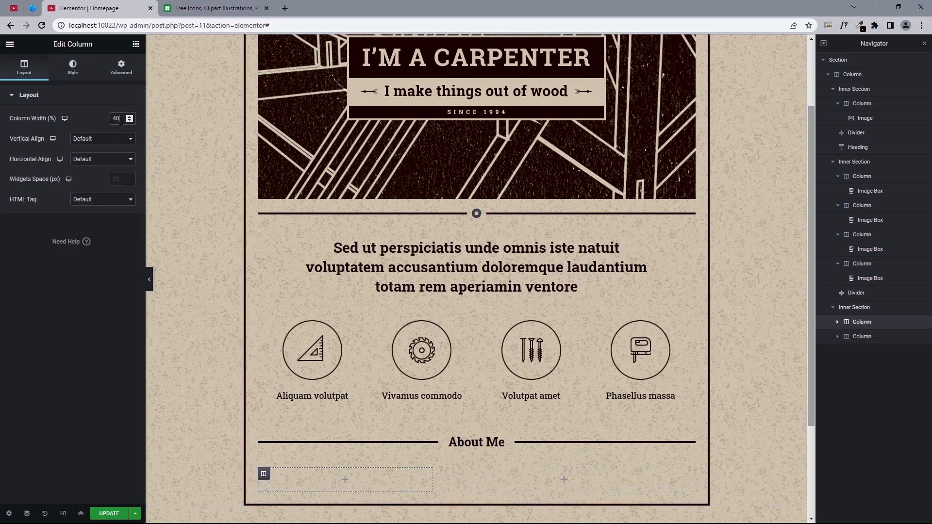
pyautogui.click(439, 474)
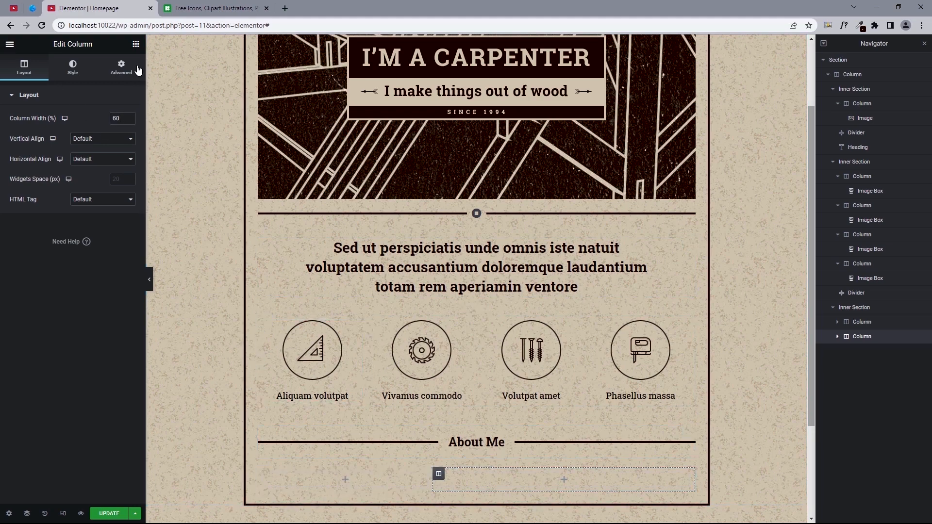
# Add an Image widget to the narrower column under "About Me" and fill it with home_carpenter_about.png from the media library
pyautogui.click(136, 45)
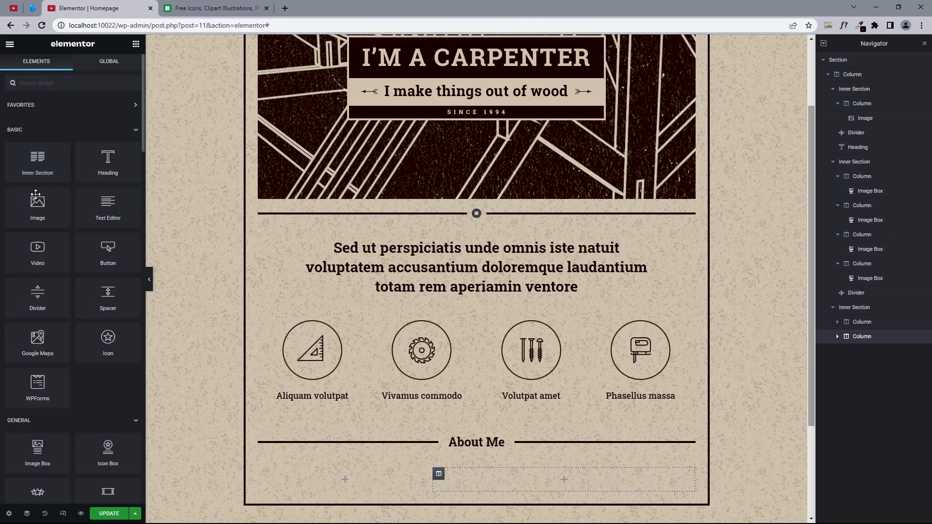
pyautogui.moveTo(38, 202); pyautogui.dragTo(344, 486)
pyautogui.scroll(-1, 712, 213)
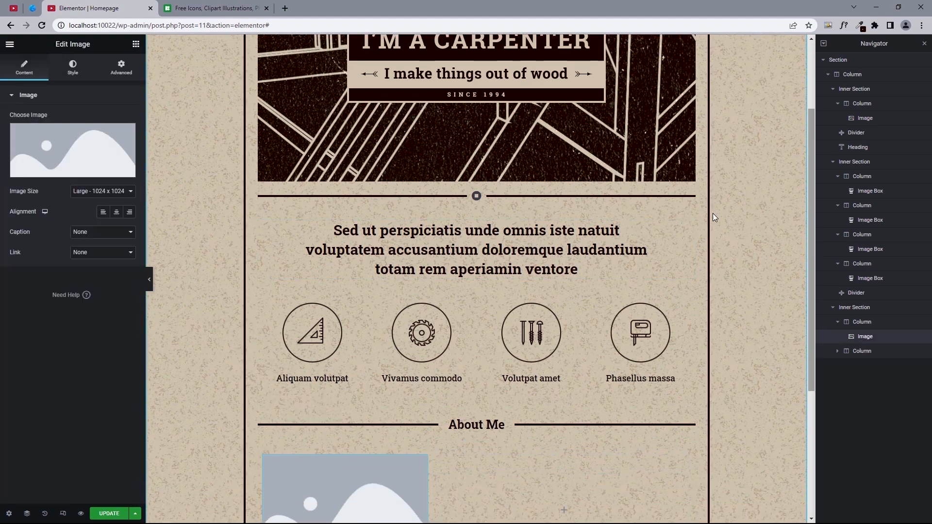
pyautogui.scroll(-4, 712, 214)
pyautogui.click(55, 144)
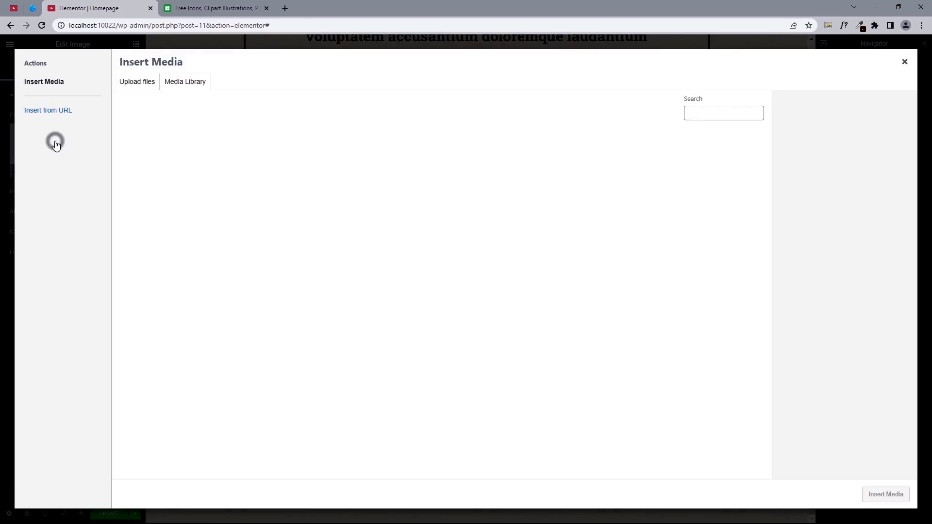
pyautogui.click(150, 295)
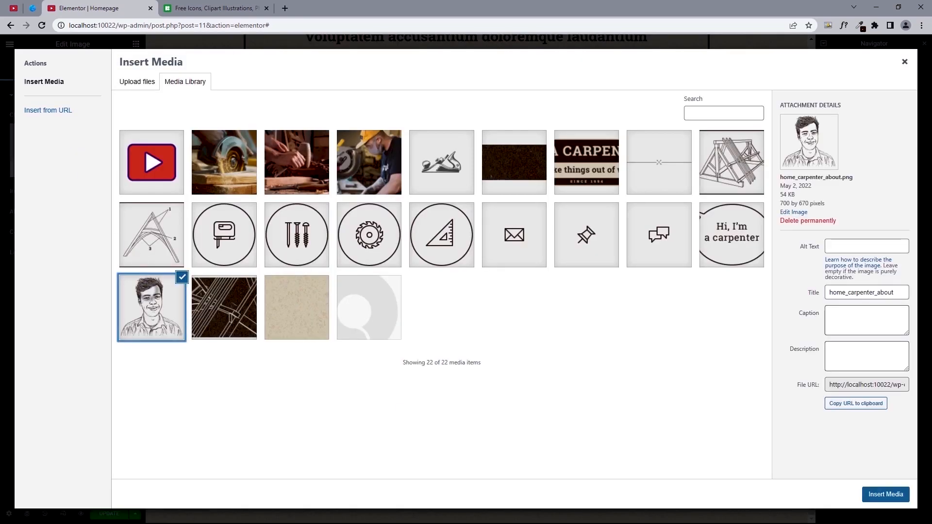
pyautogui.click(885, 494)
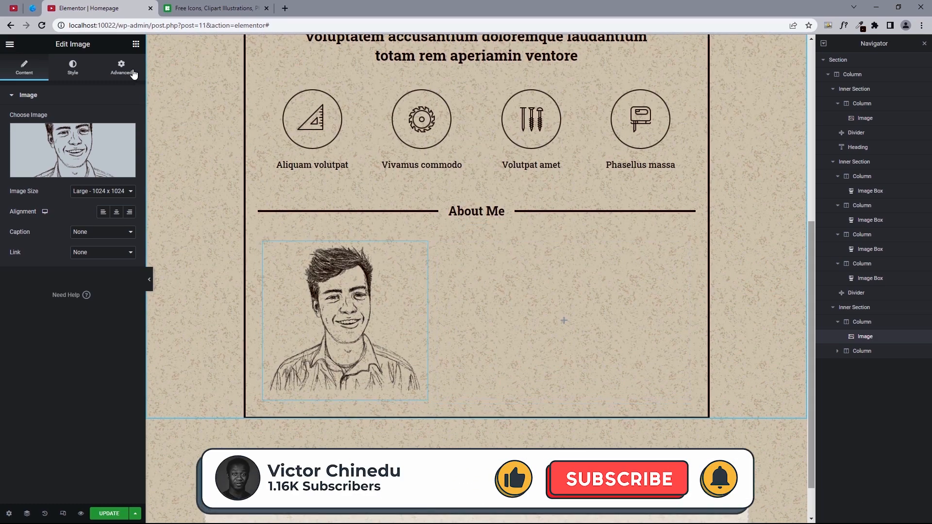
# Add a Heading widget to the wider column beside the portrait and set that column's vertical alignment to Middle
pyautogui.click(136, 43)
pyautogui.moveTo(102, 164); pyautogui.dragTo(532, 305)
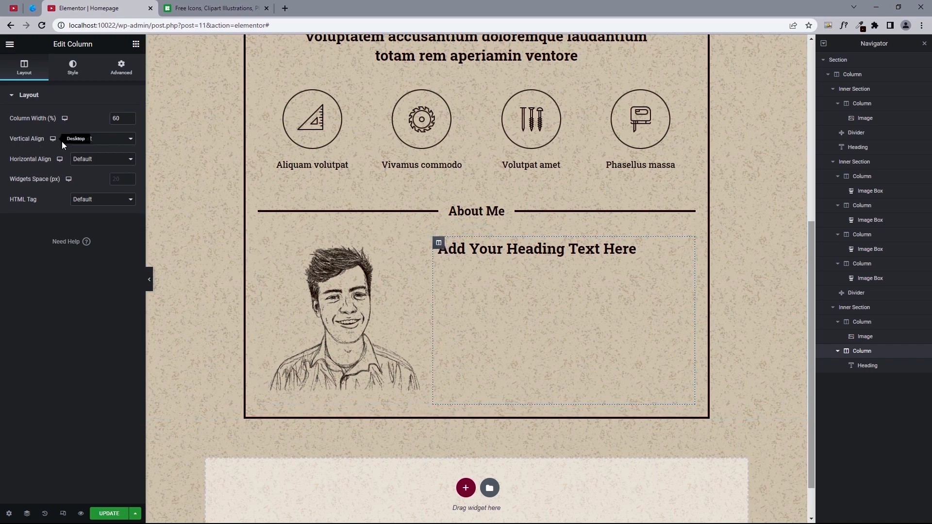
pyautogui.click(92, 139)
pyautogui.click(85, 164)
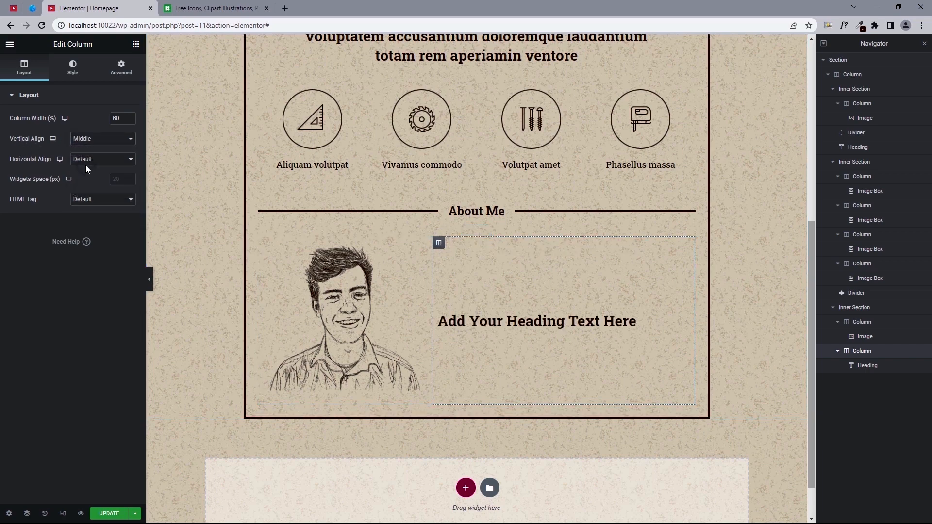
# Copy "A few words about me" from the reference site and paste it as the new heading's title
pyautogui.click(33, 9)
pyautogui.moveTo(414, 199); pyautogui.dragTo(580, 201)
pyautogui.rightClick(537, 199)
pyautogui.click(550, 207)
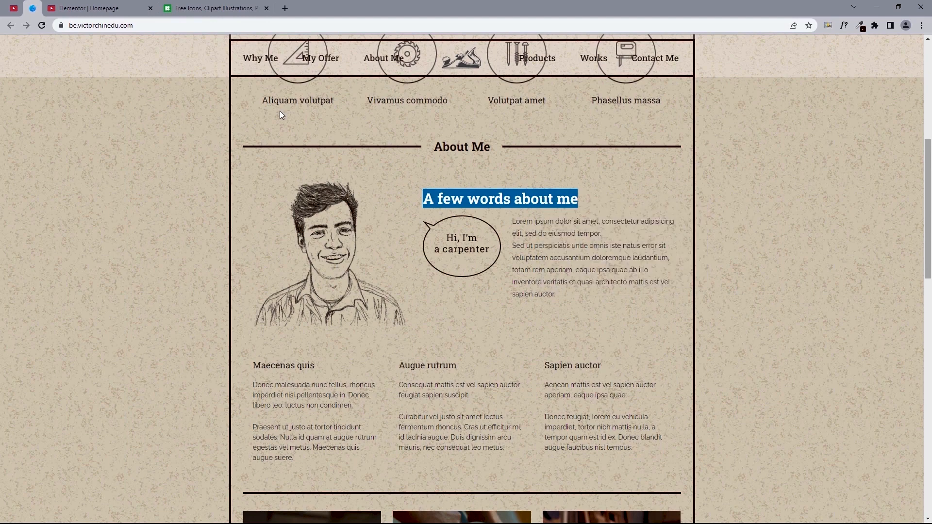
pyautogui.click(88, 8)
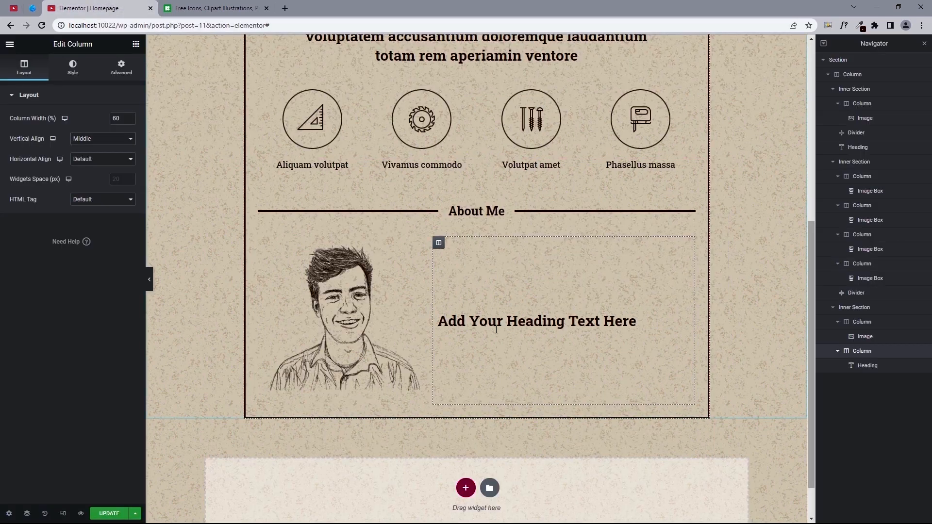
pyautogui.click(519, 326)
pyautogui.tripleClick(59, 142)
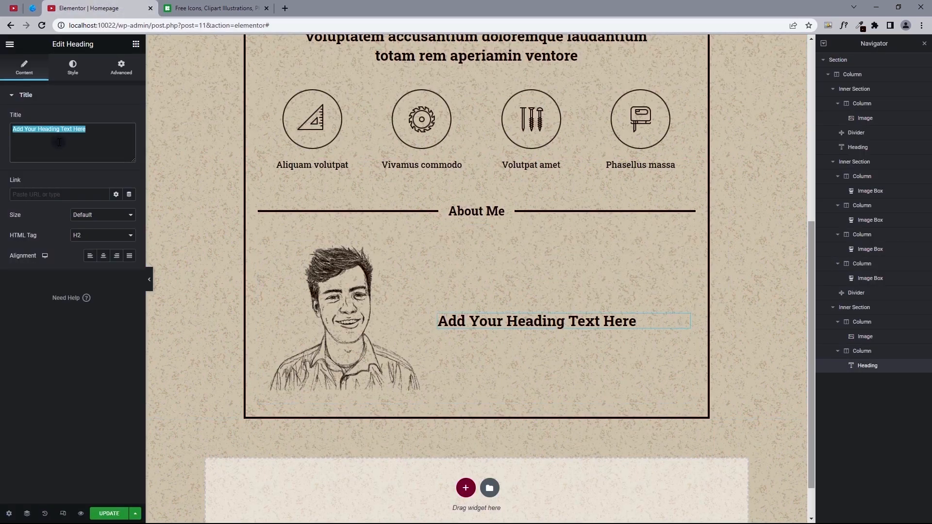
pyautogui.rightClick(53, 129)
pyautogui.click(100, 185)
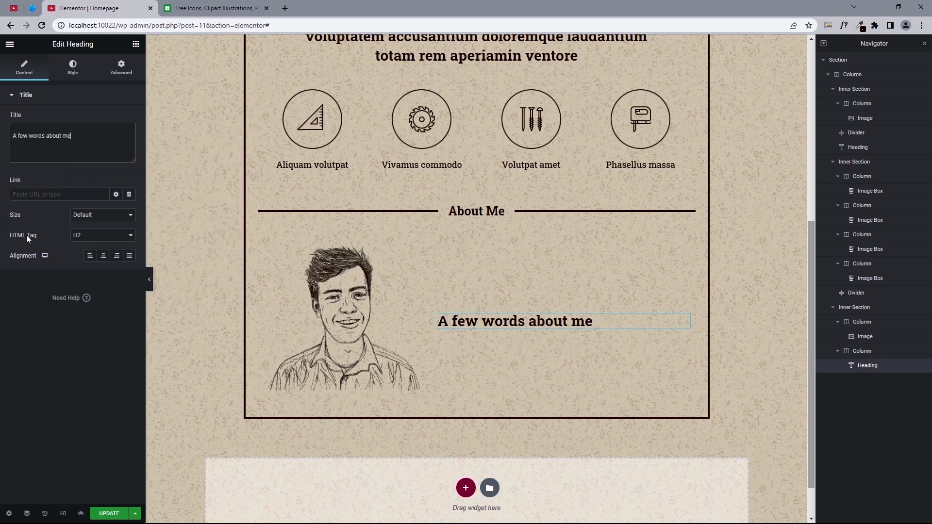
# Left-align the "A few words about me" heading and set its typography to size 30 px and weight 700
pyautogui.click(90, 257)
pyautogui.click(73, 71)
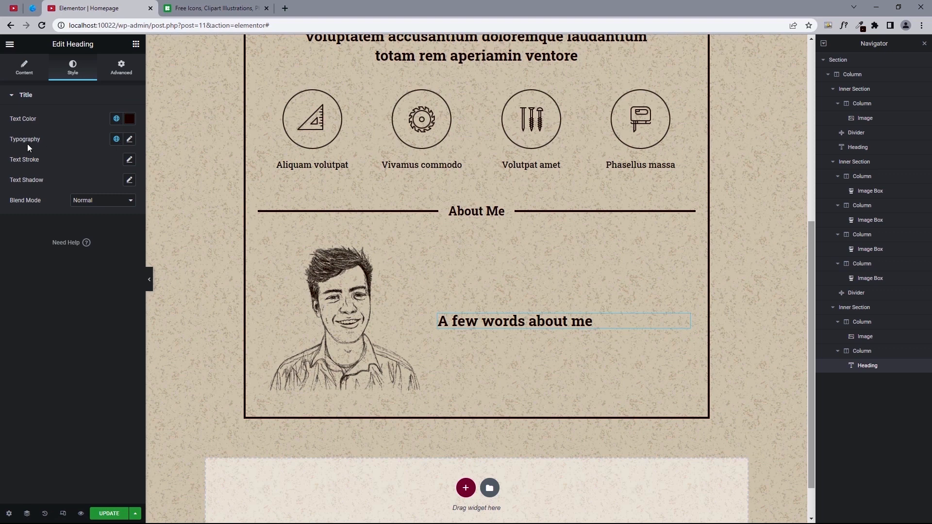
pyautogui.click(116, 139)
pyautogui.click(117, 140)
pyautogui.click(129, 141)
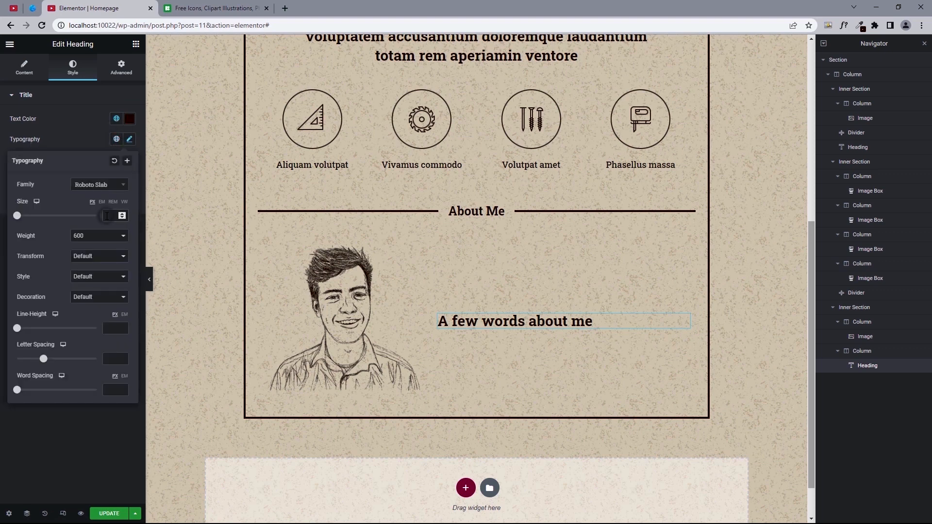
pyautogui.click(107, 215)
pyautogui.write('30')
pyautogui.click(85, 237)
pyautogui.click(83, 290)
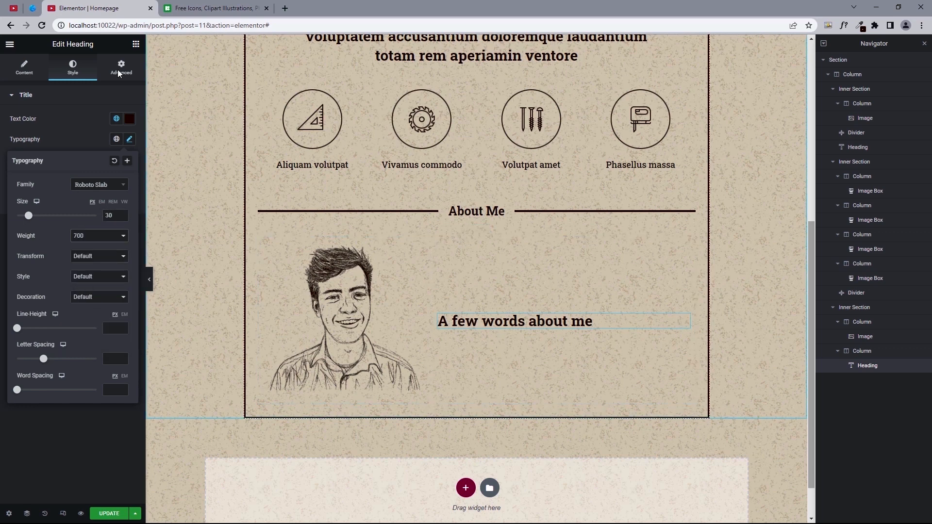
# Check the reference site's speech-bubble layout and add an Image Box widget below the "A few words about me" heading
pyautogui.click(32, 9)
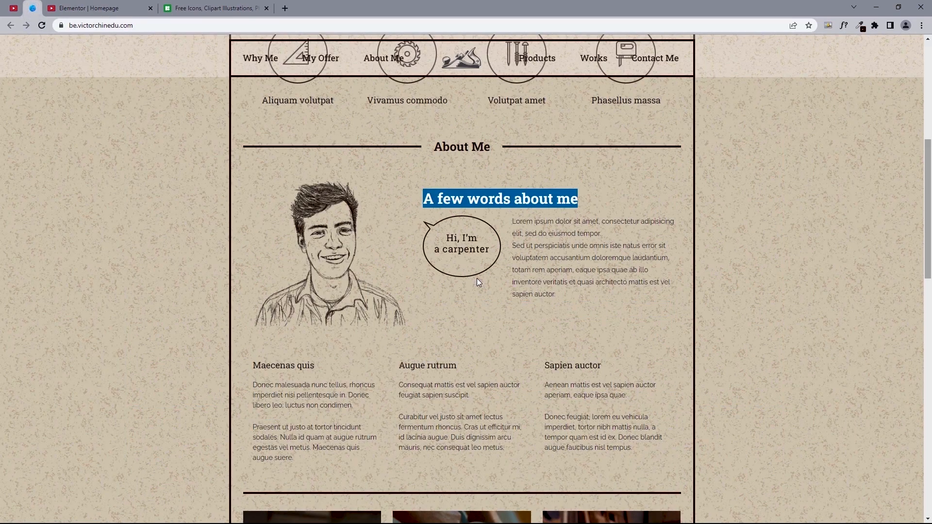
pyautogui.click(498, 232)
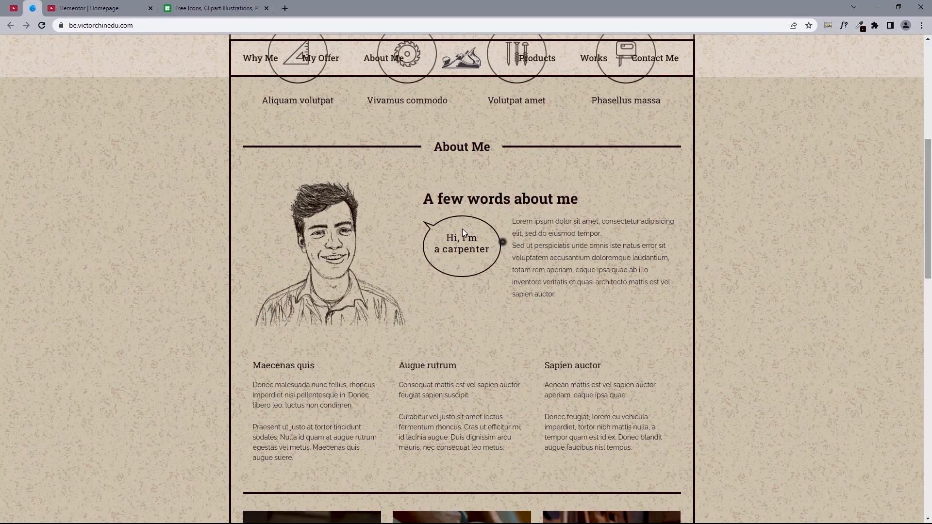
pyautogui.click(111, 9)
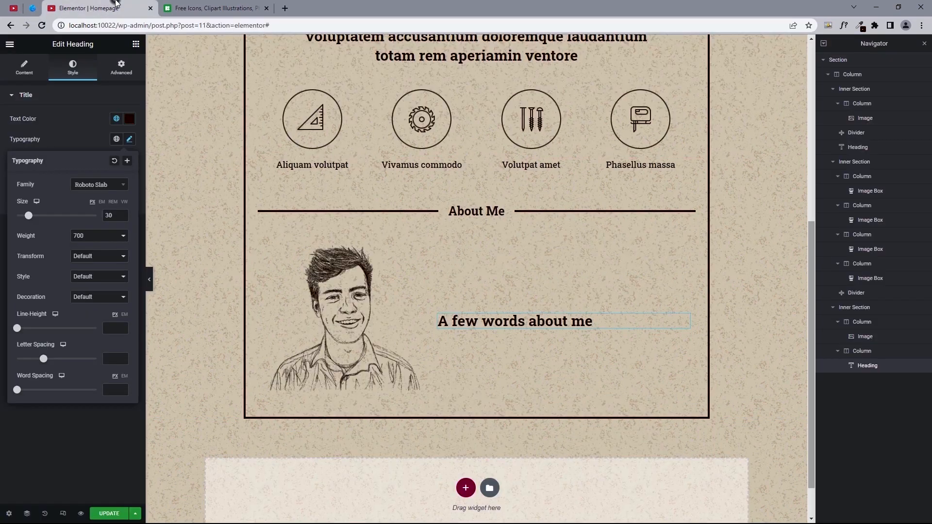
pyautogui.click(137, 44)
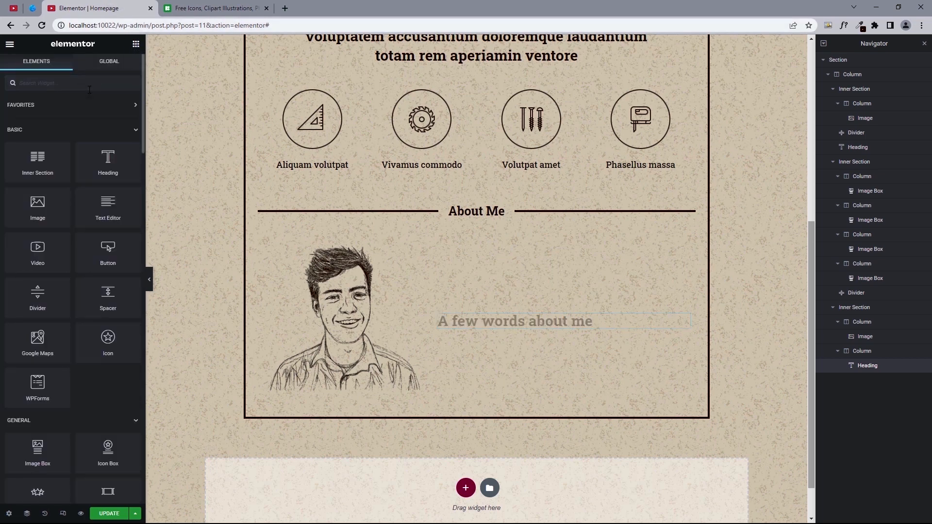
pyautogui.write('imag')
pyautogui.moveTo(108, 116); pyautogui.dragTo(542, 321)
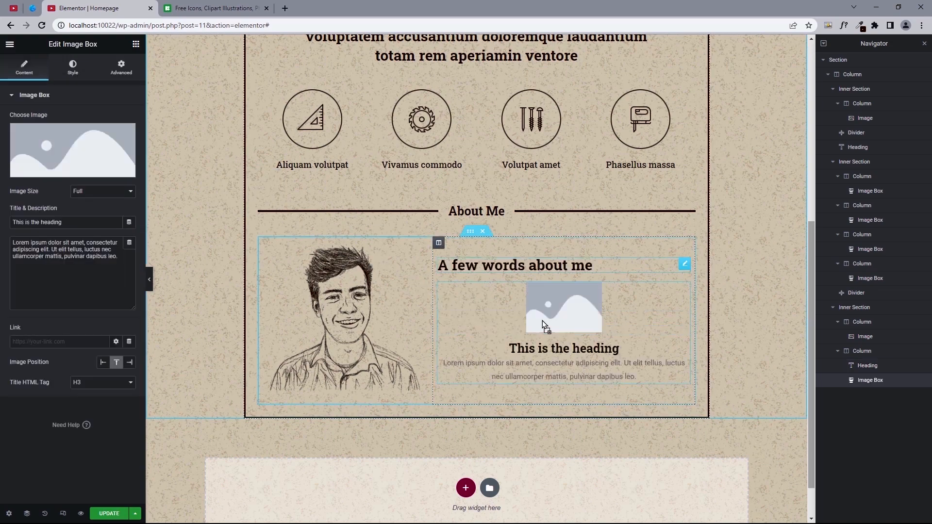
# Set the new image box's image to home_carpenter_about2.png from the media library
pyautogui.click(72, 153)
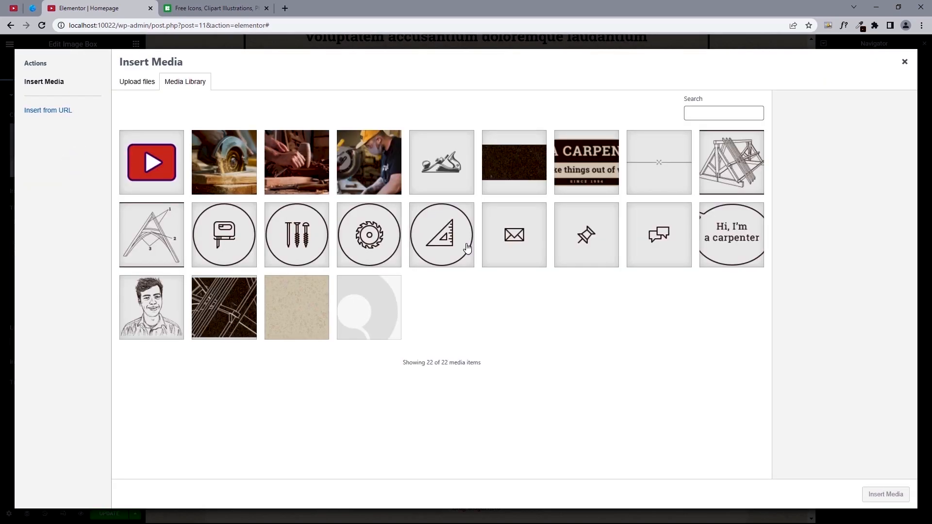
pyautogui.click(714, 241)
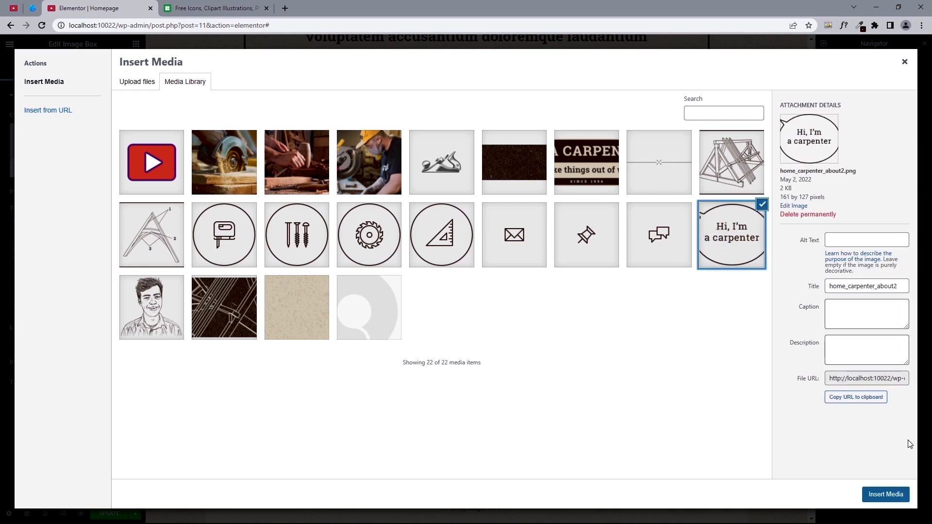
pyautogui.click(881, 494)
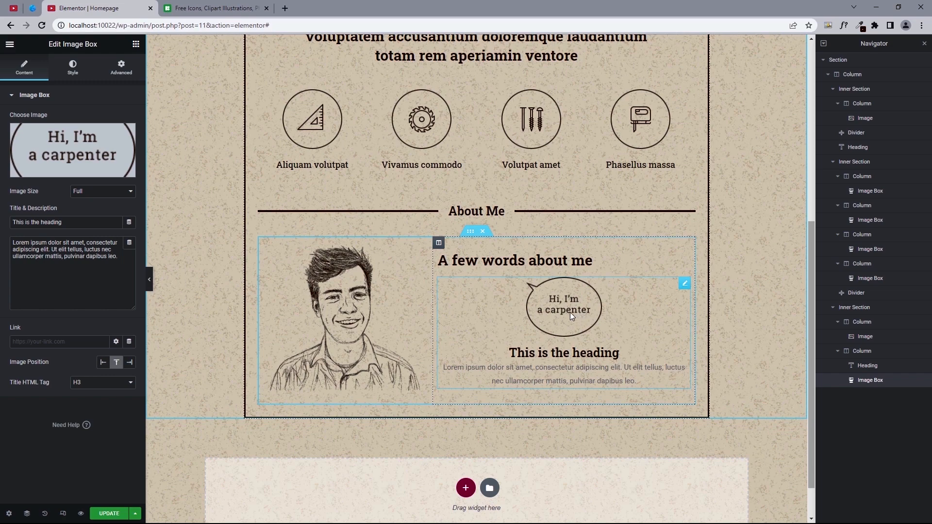
# Copy the paragraph beside the reference site's speech bubble and select the image box's placeholder title for replacement
pyautogui.click(33, 5)
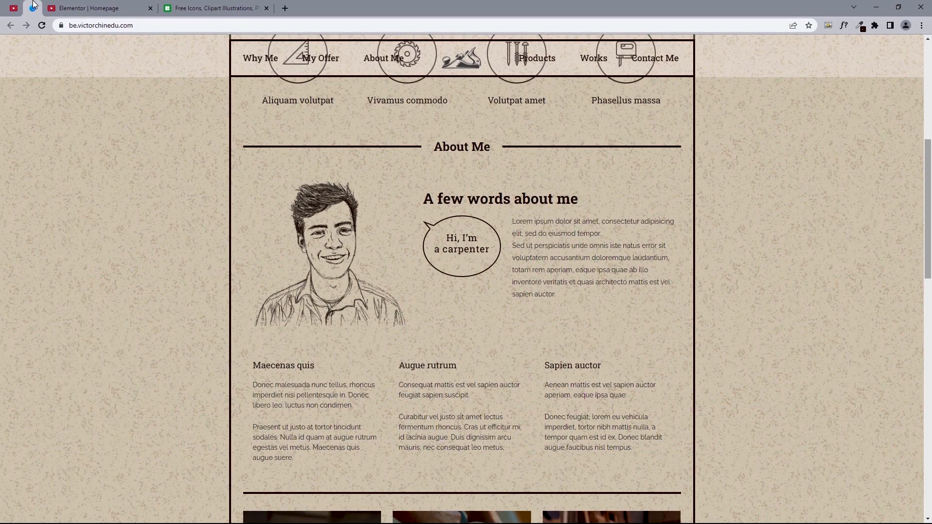
pyautogui.moveTo(525, 231); pyautogui.dragTo(576, 293)
pyautogui.rightClick(559, 266)
pyautogui.click(578, 275)
pyautogui.click(116, 8)
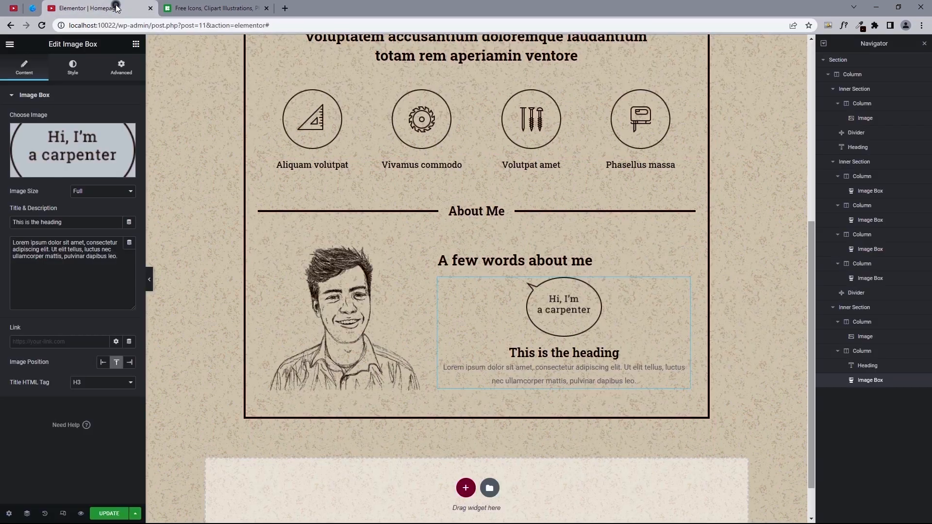
pyautogui.tripleClick(64, 221)
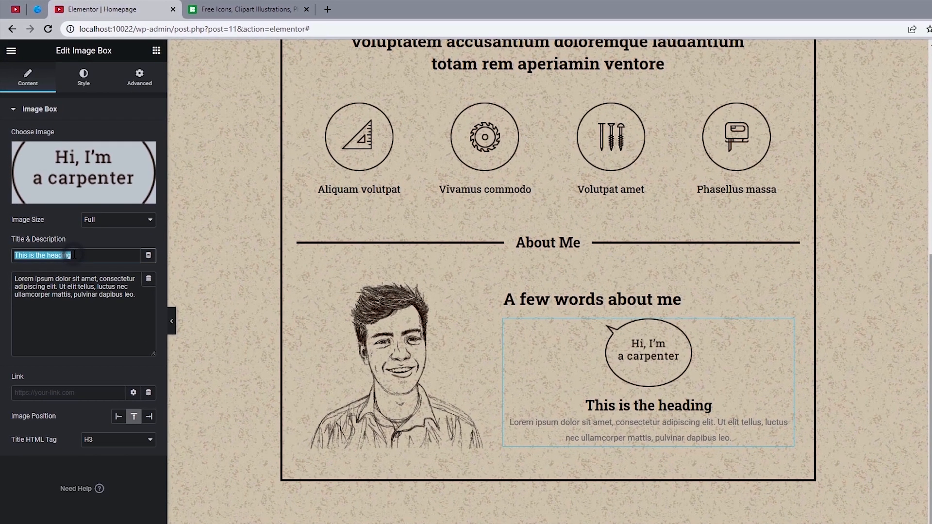
# Clear the image box's title and replace its description with the copied Lorem ipsum text ending in "vel sapien auctor."
pyautogui.press('BackSpace')
pyautogui.doubleClick(60, 277)
pyautogui.tripleClick(64, 290)
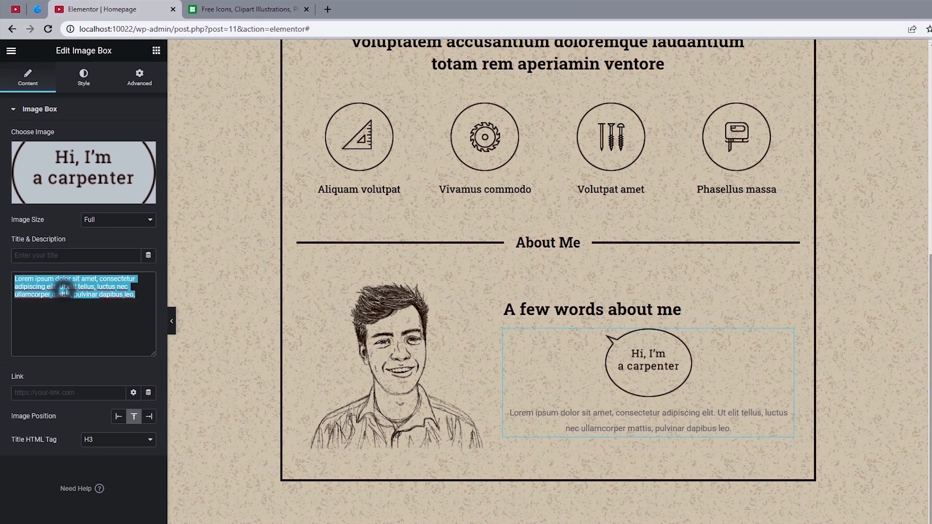
pyautogui.rightClick(64, 290)
pyautogui.click(111, 362)
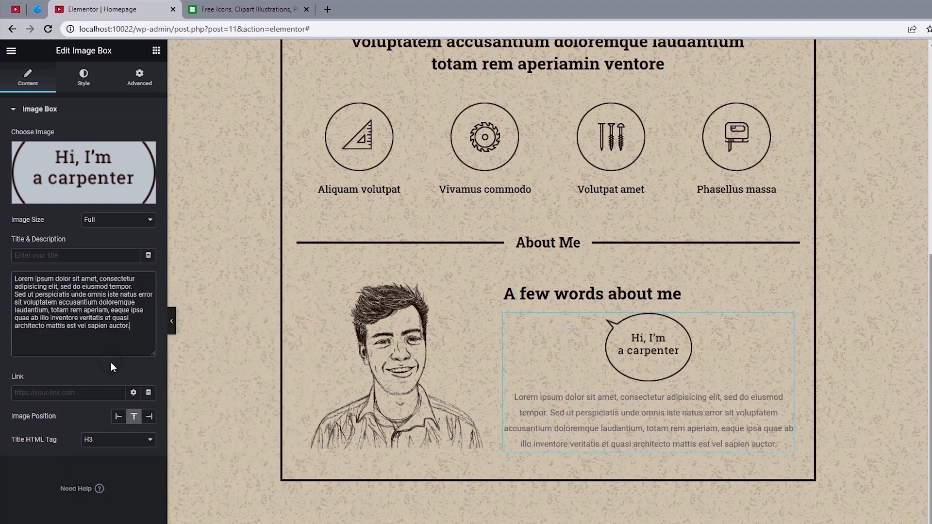
# Place the speech-bubble image to the left of the description and set its width to 50%
pyautogui.click(118, 417)
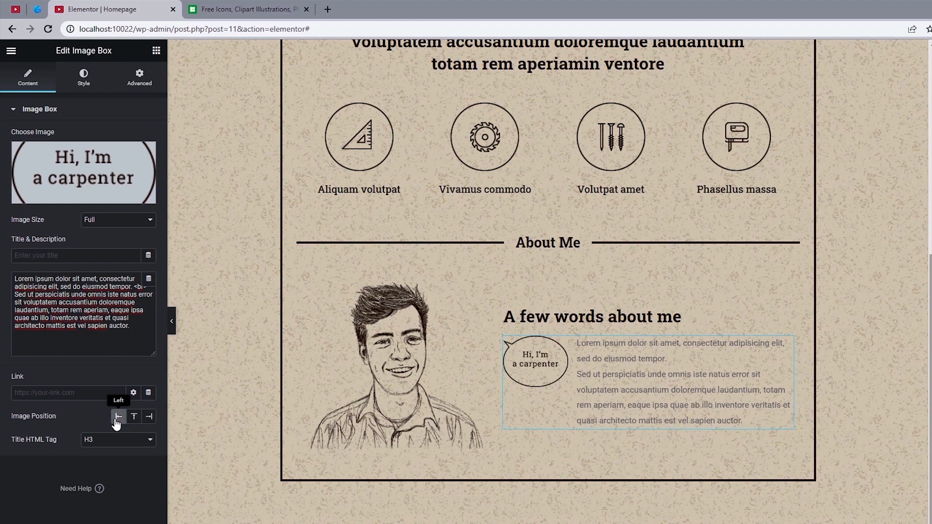
pyautogui.click(84, 79)
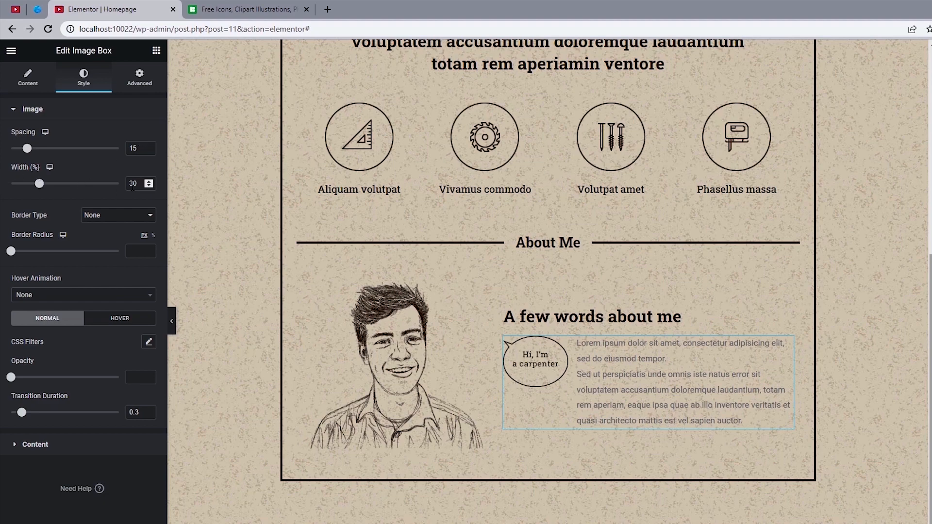
pyautogui.moveTo(133, 183); pyautogui.dragTo(128, 185)
pyautogui.write('5')
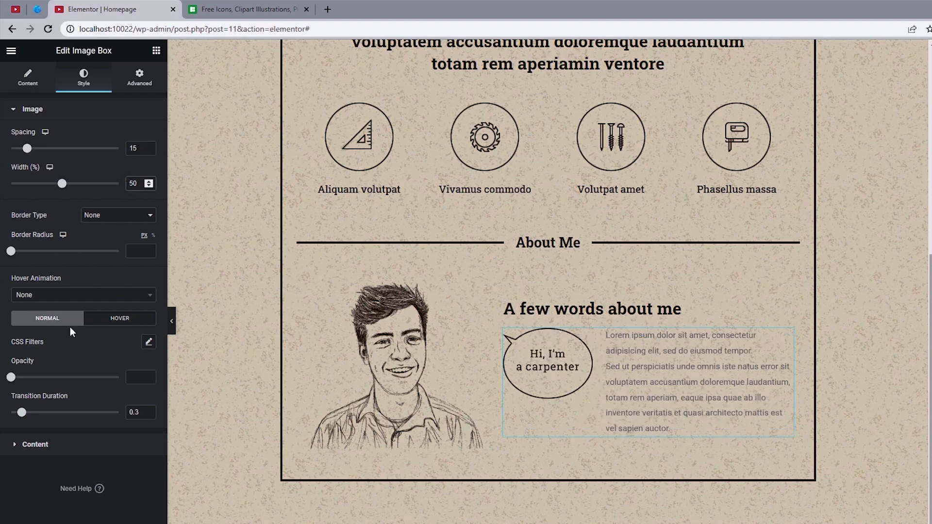
# Align the image box content left and set its vertical alignment to Middle
pyautogui.click(41, 445)
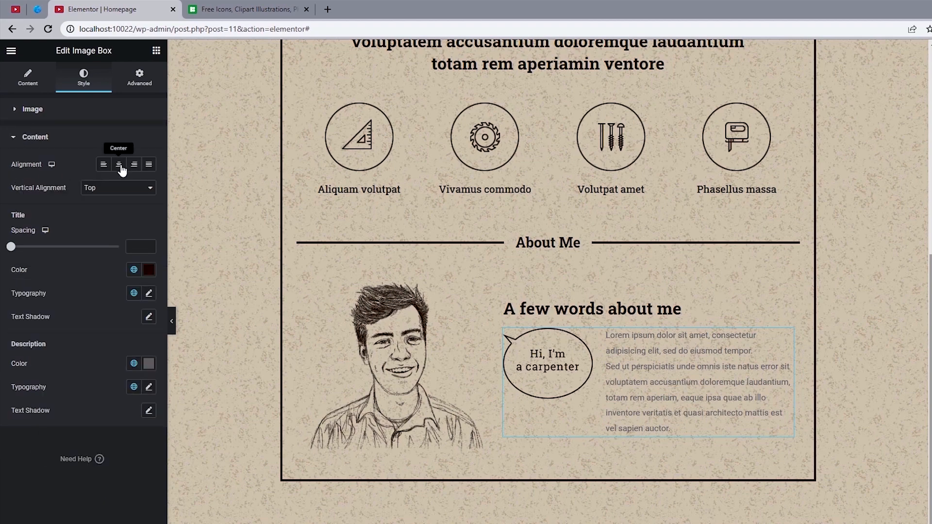
pyautogui.click(103, 165)
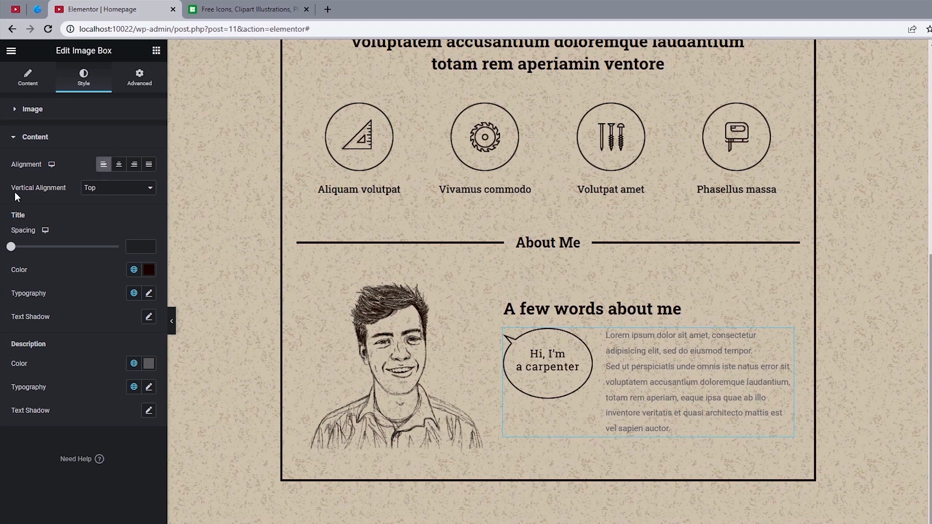
pyautogui.click(107, 188)
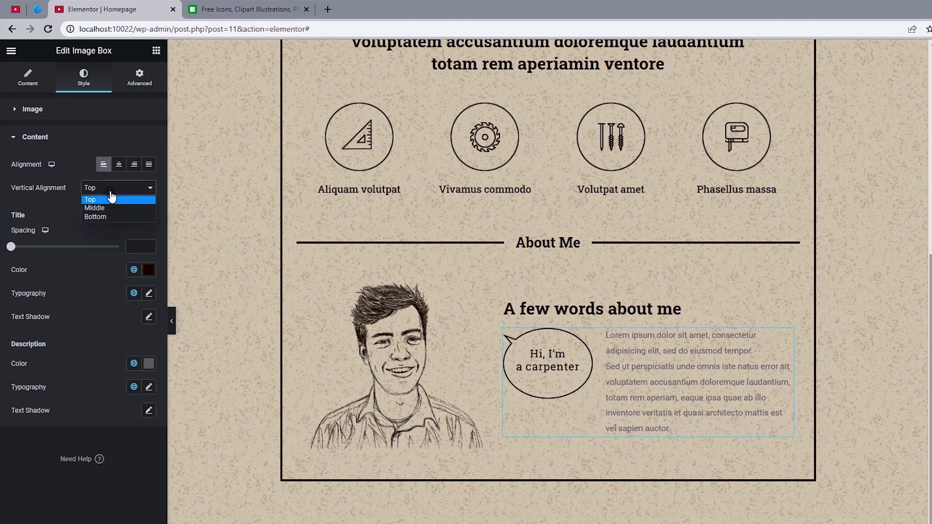
pyautogui.click(107, 208)
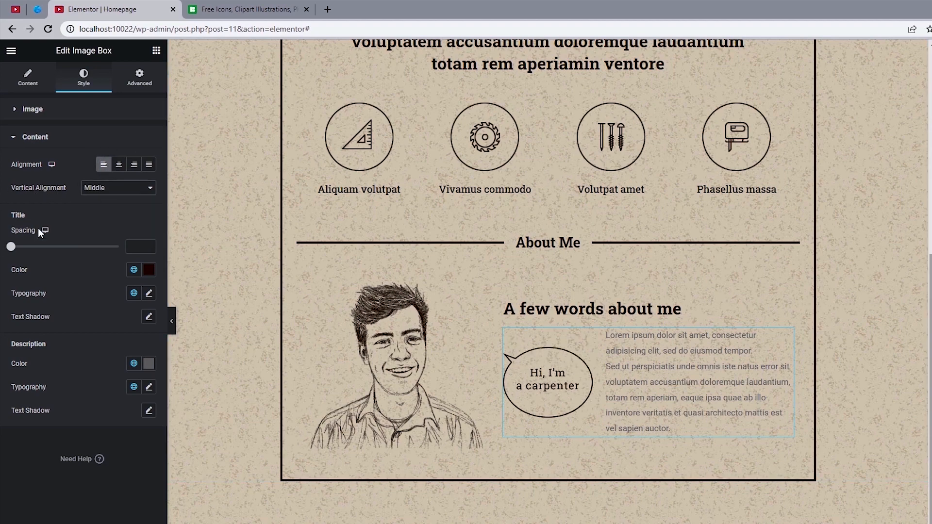
# Give the image box description the Primary global color and the Secondary global font
pyautogui.doubleClick(24, 215)
pyautogui.click(135, 364)
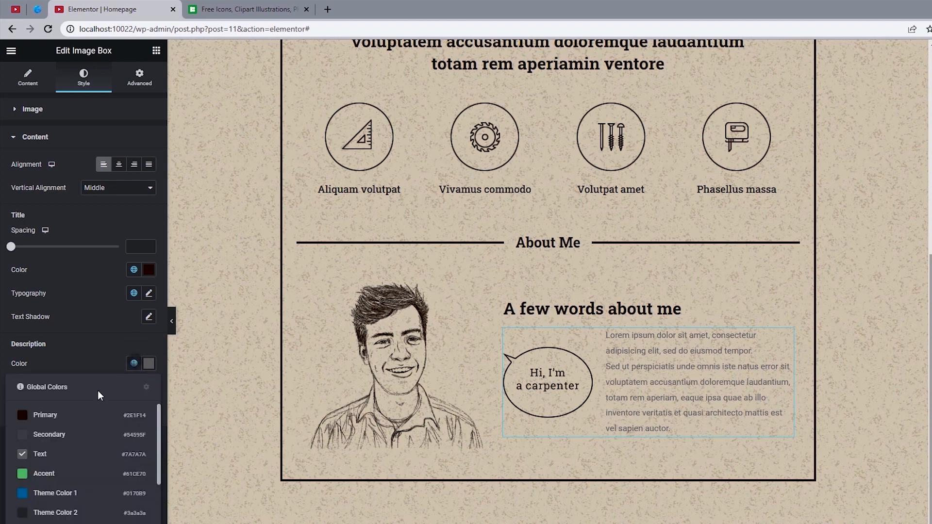
pyautogui.click(63, 414)
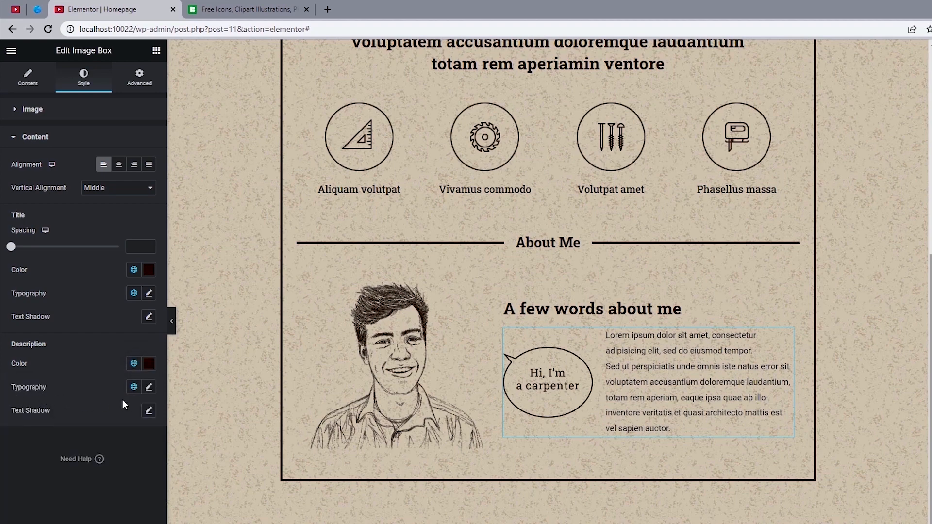
pyautogui.click(134, 386)
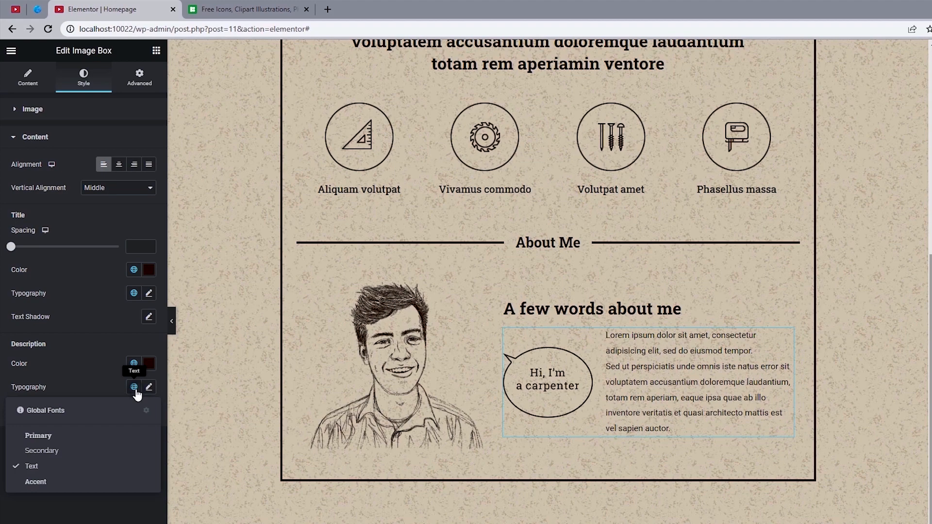
pyautogui.click(54, 450)
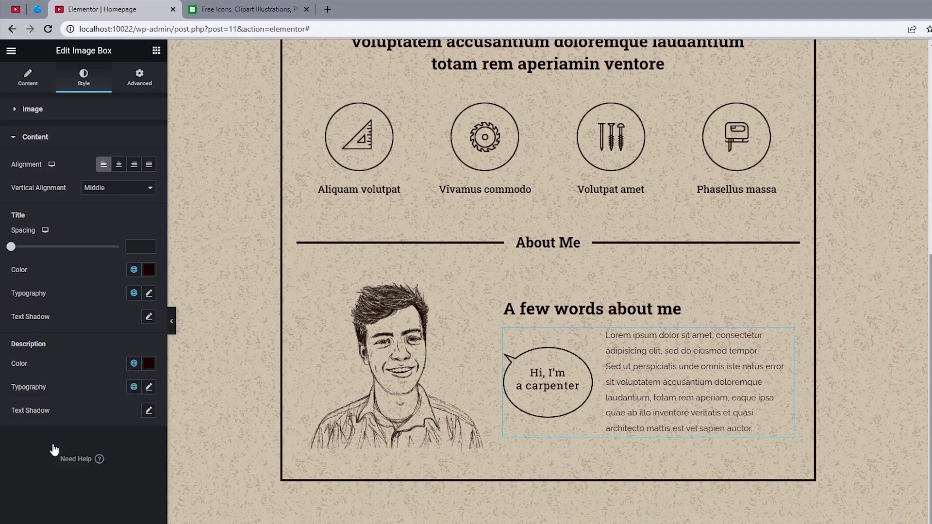
# Set the description's font size to 14 px and its line height to 30 px
pyautogui.click(149, 387)
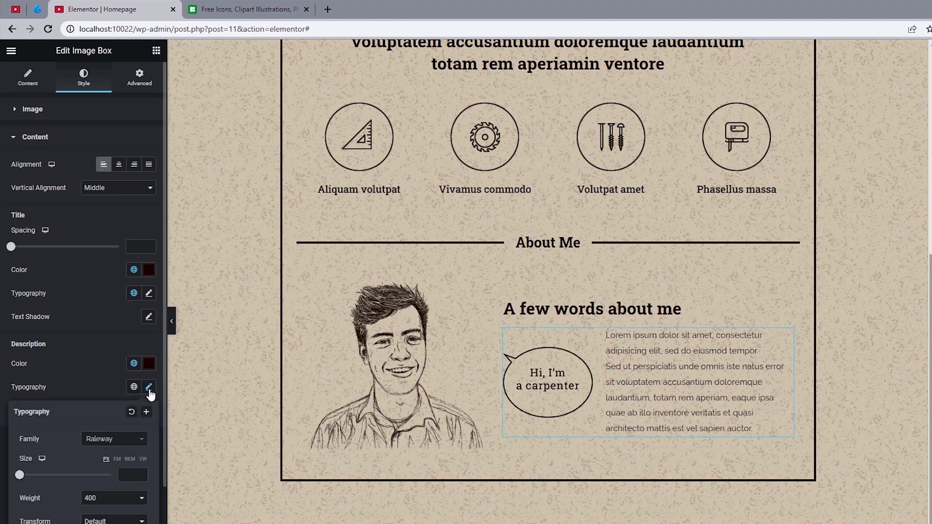
pyautogui.click(128, 474)
pyautogui.write('14')
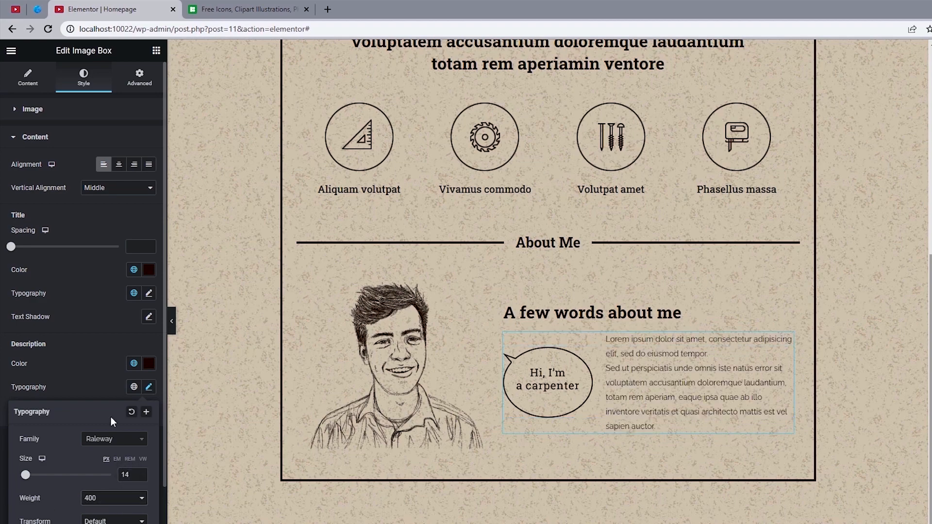
pyautogui.scroll(-2, 87, 500)
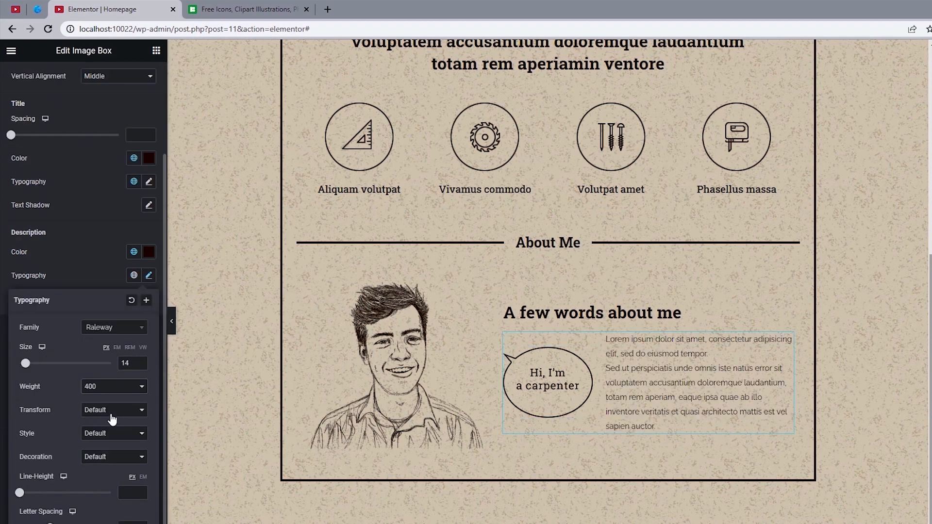
pyautogui.click(126, 493)
pyautogui.write('30')
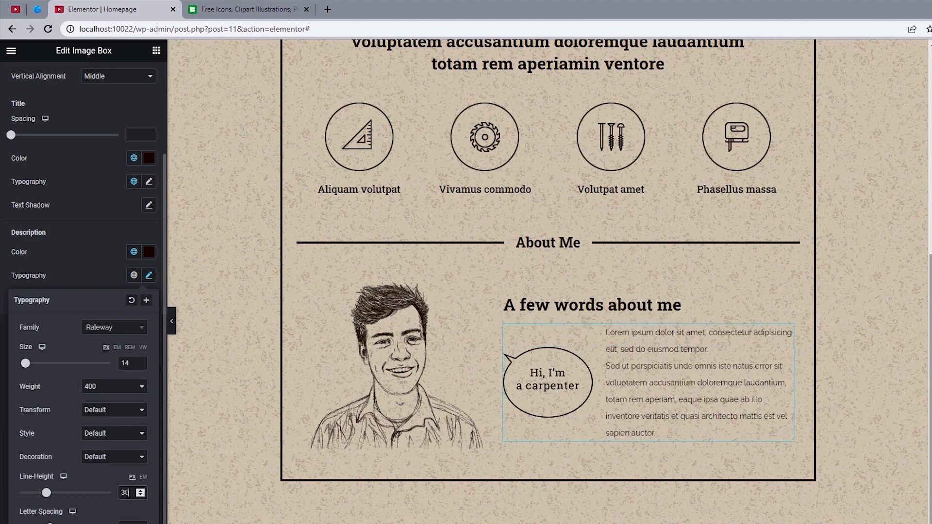
# Add an inner section below the portrait and the "A few words about me" content
pyautogui.click(155, 51)
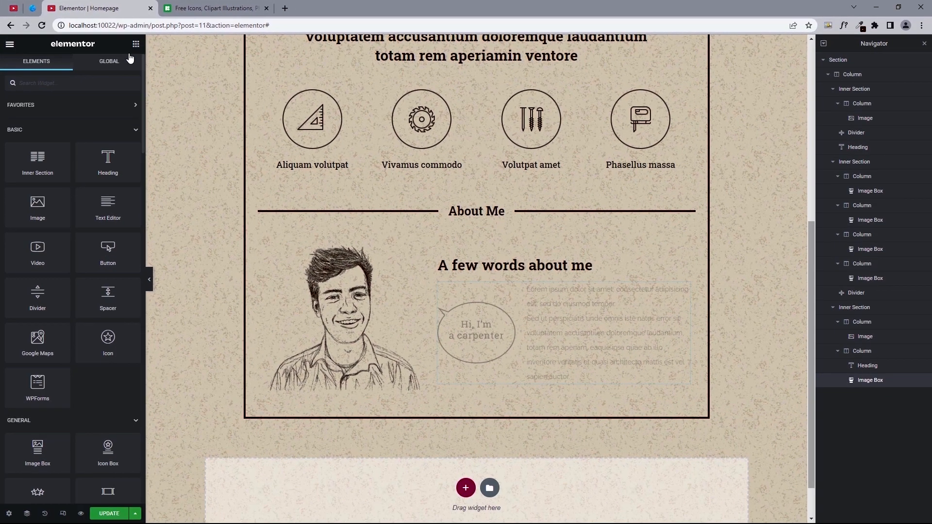
pyautogui.moveTo(30, 154); pyautogui.dragTo(422, 404)
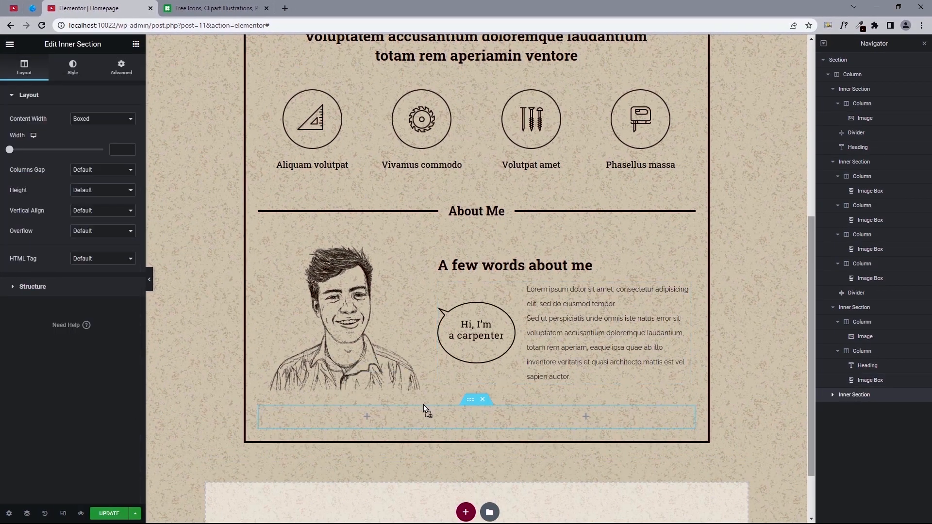
# Copy the "Maecenas quis" heading text from the reference site and return to the Elementor editor
pyautogui.click(32, 8)
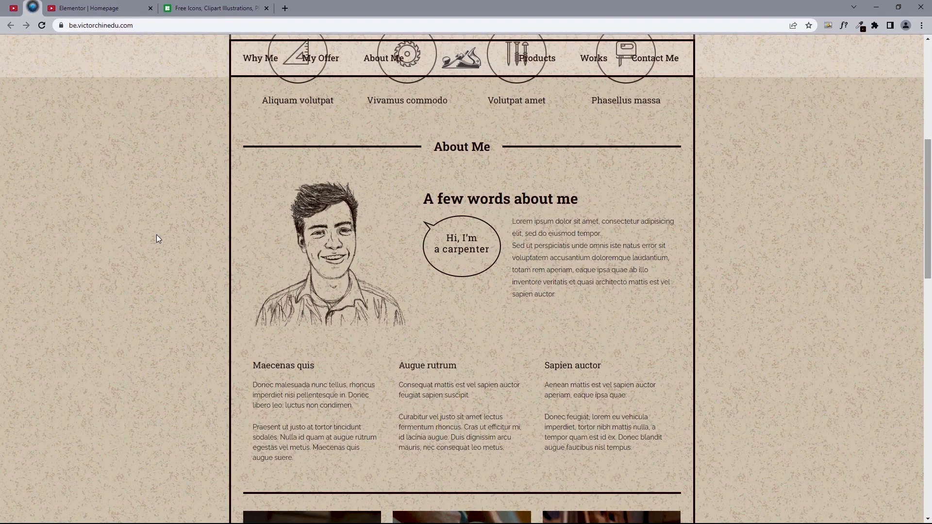
pyautogui.scroll(-1, 257, 325)
pyautogui.scroll(-2, 272, 281)
pyautogui.moveTo(269, 224); pyautogui.dragTo(246, 222)
pyautogui.hotkey('ctrl', 'c')
pyautogui.click(106, 8)
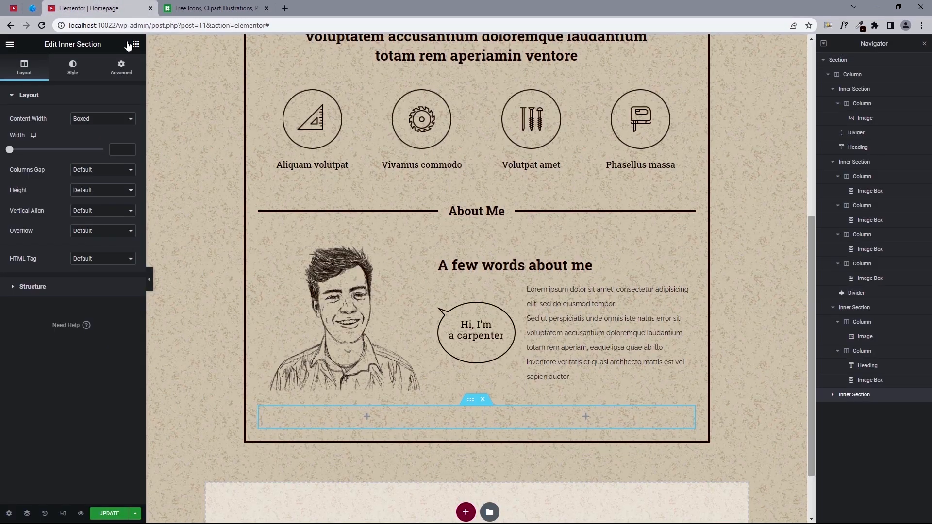
# Add a Heading widget to the new inner section's first column and set its title to "Maecenas quis"
pyautogui.click(136, 44)
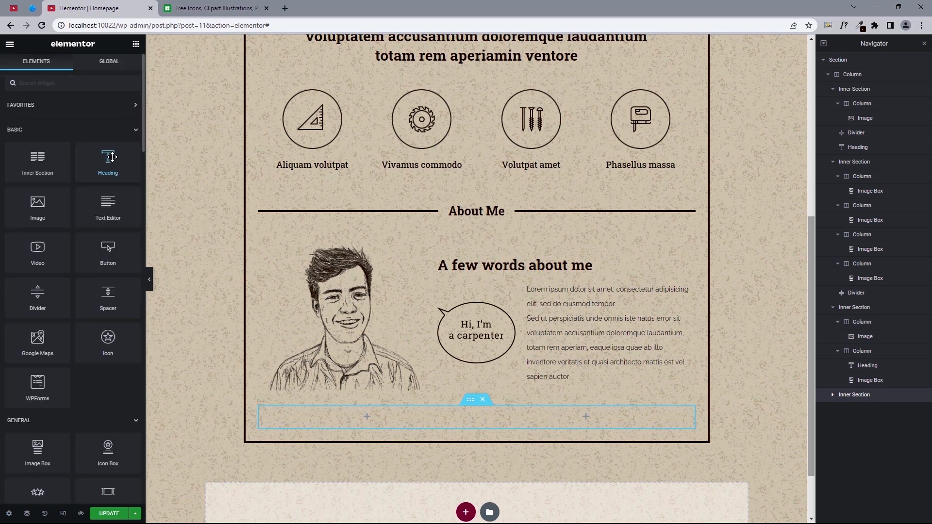
pyautogui.moveTo(110, 157); pyautogui.dragTo(395, 414)
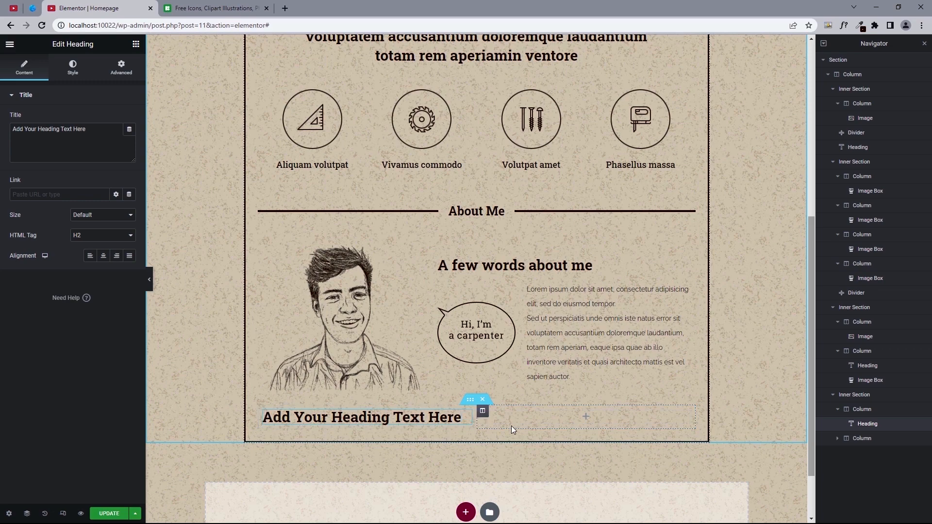
pyautogui.click(32, 8)
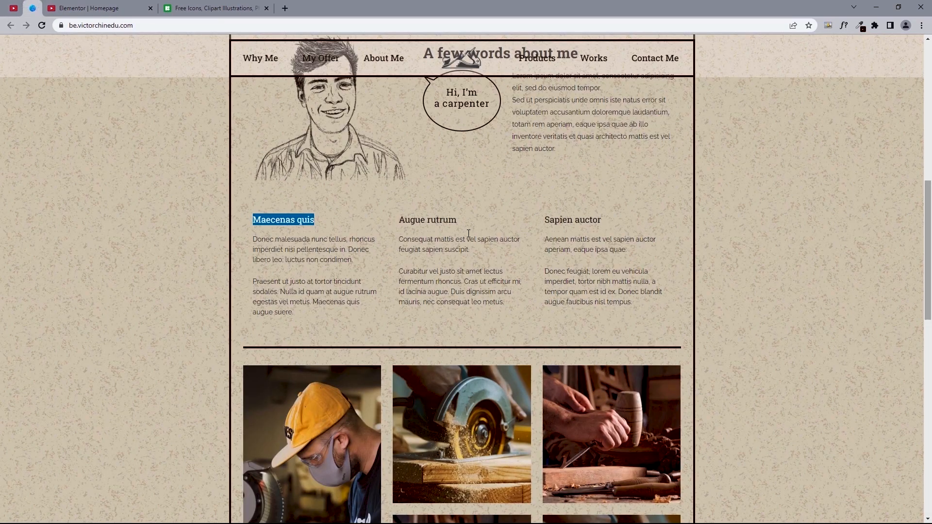
pyautogui.click(89, 8)
pyautogui.click(71, 127)
pyautogui.hotkey('ctrl', 'a')
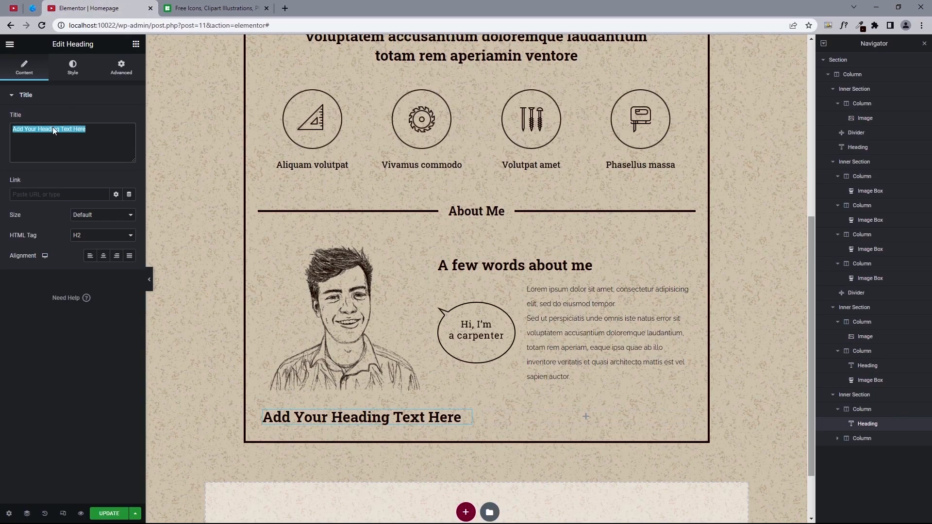
pyautogui.rightClick(52, 127)
pyautogui.click(96, 173)
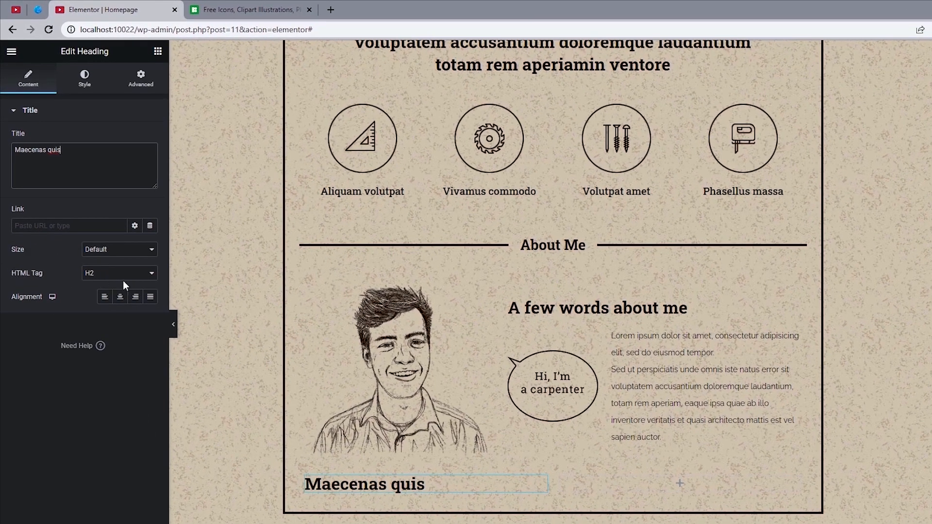
# Align the "Maecenas quis" heading left and set its font size to 18 px and weight to 400
pyautogui.click(104, 298)
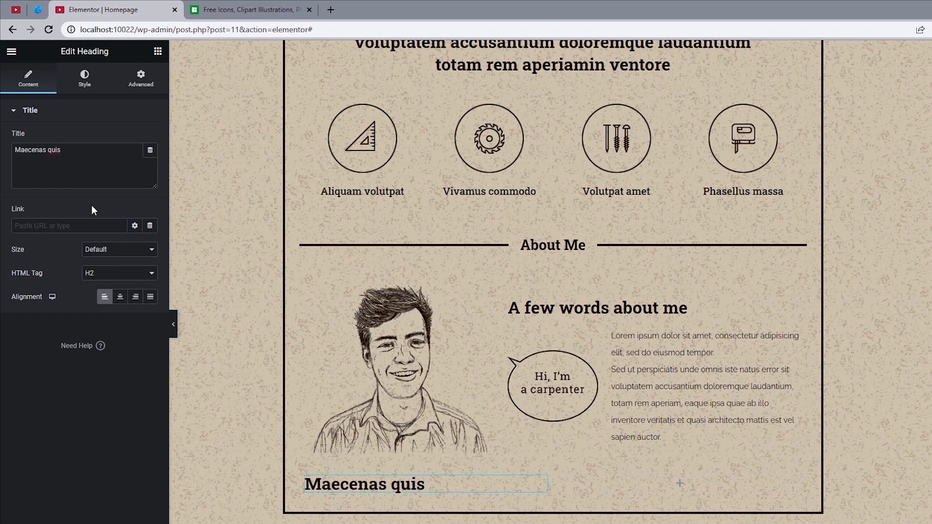
pyautogui.click(92, 81)
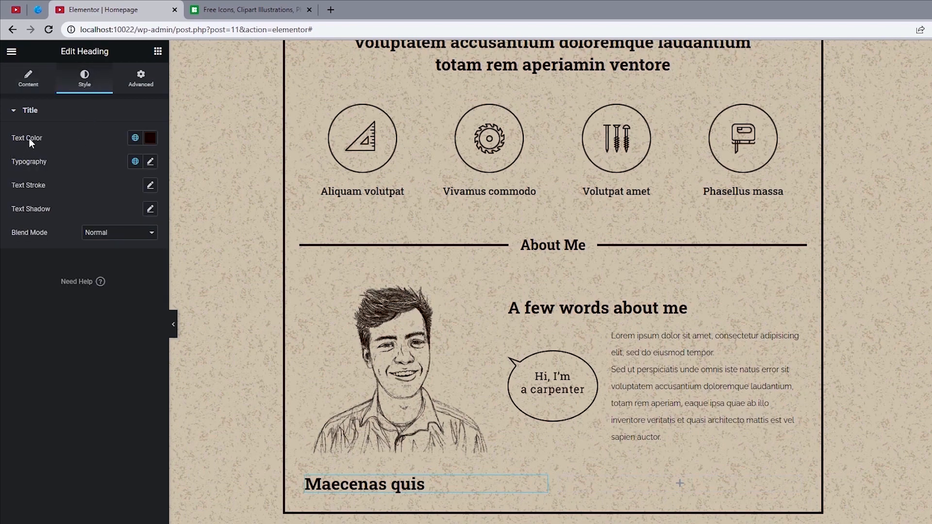
pyautogui.click(150, 163)
pyautogui.click(125, 251)
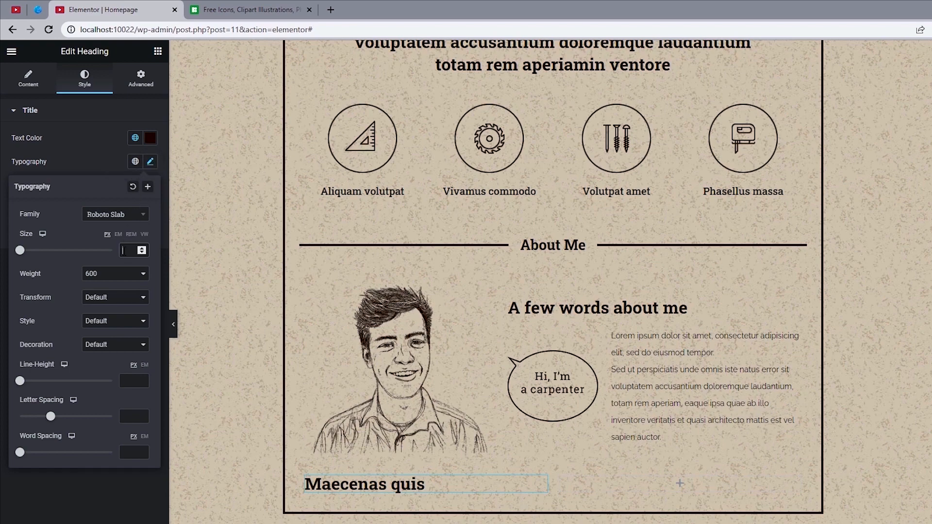
pyautogui.write('18')
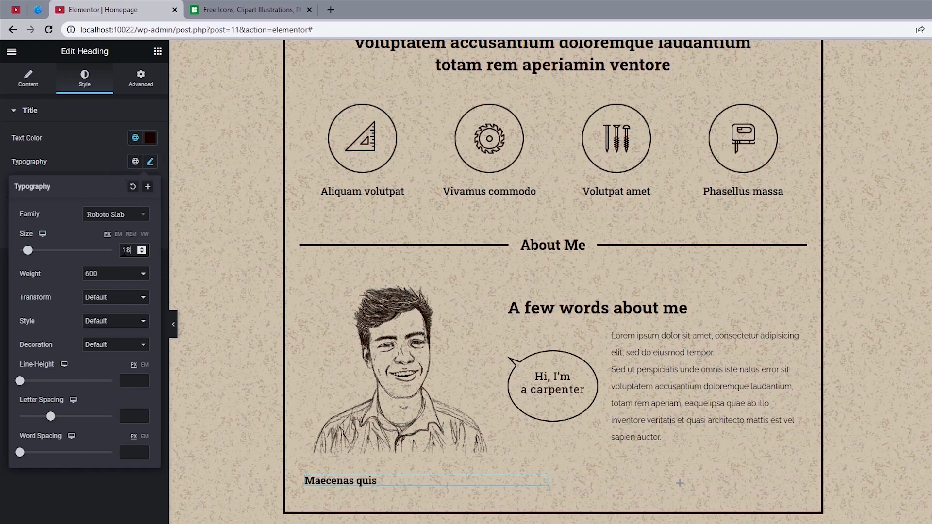
pyautogui.click(99, 274)
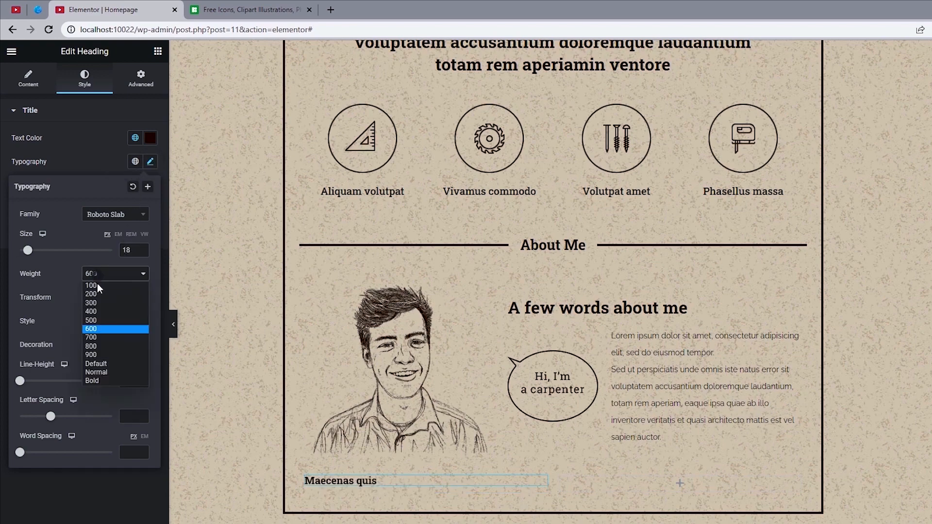
pyautogui.click(102, 310)
# Switch to the reference site and copy the two paragraphs under "Maecenas quis"
pyautogui.click(37, 10)
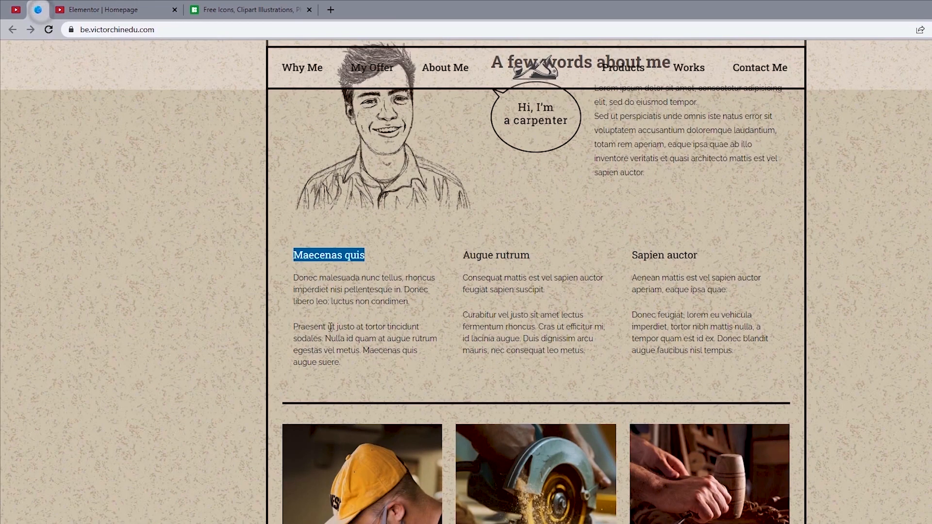
pyautogui.moveTo(294, 274); pyautogui.dragTo(371, 362)
pyautogui.rightClick(370, 342)
pyautogui.click(397, 351)
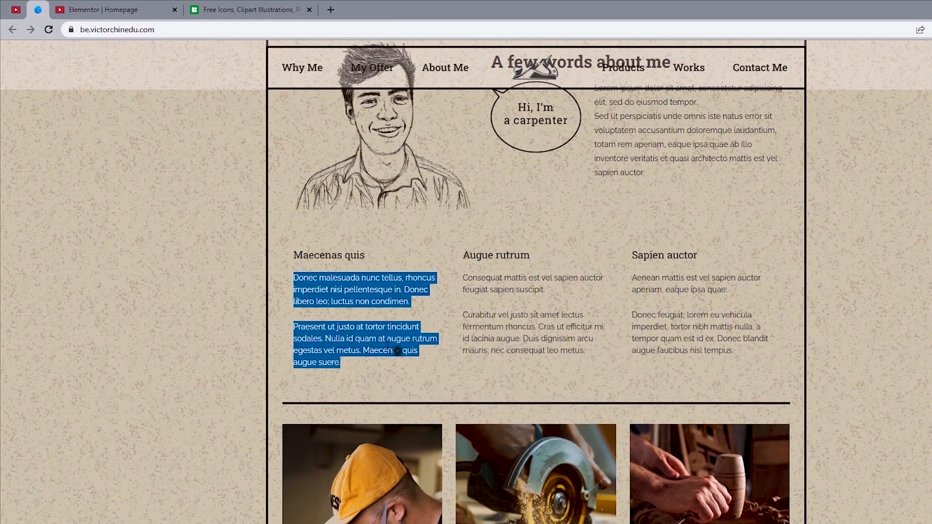
# Return to the Elementor editor, add a Text Editor widget below the "Maecenas quis" heading and replace its placeholder with the copied paragraphs as plain text
pyautogui.click(141, 2)
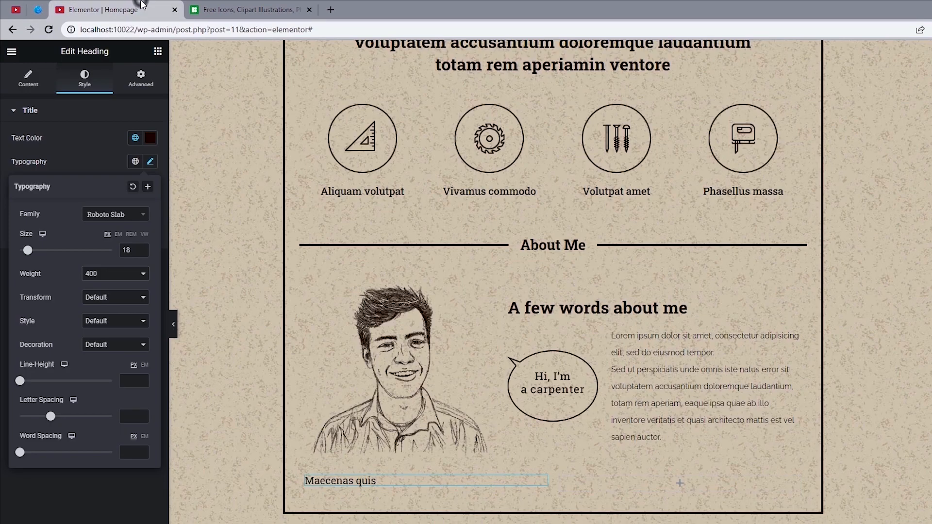
pyautogui.click(158, 51)
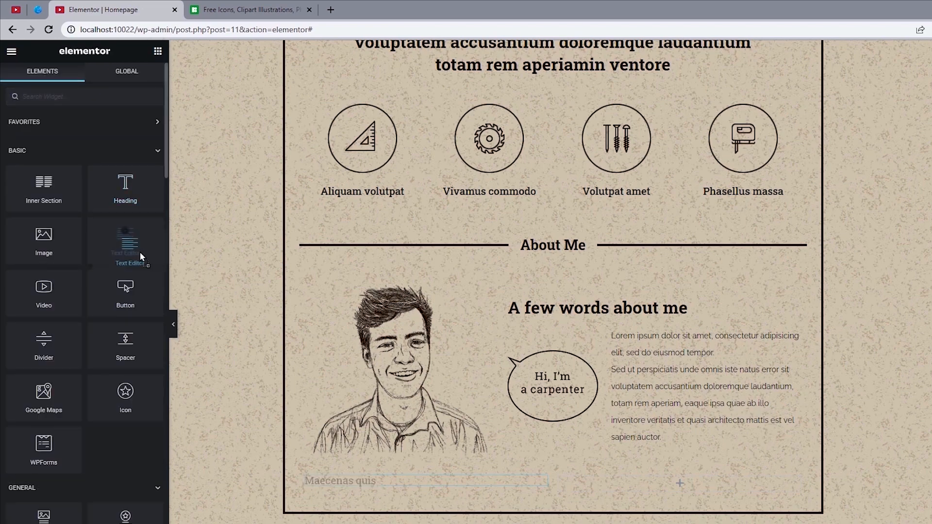
pyautogui.moveTo(127, 245); pyautogui.dragTo(383, 495)
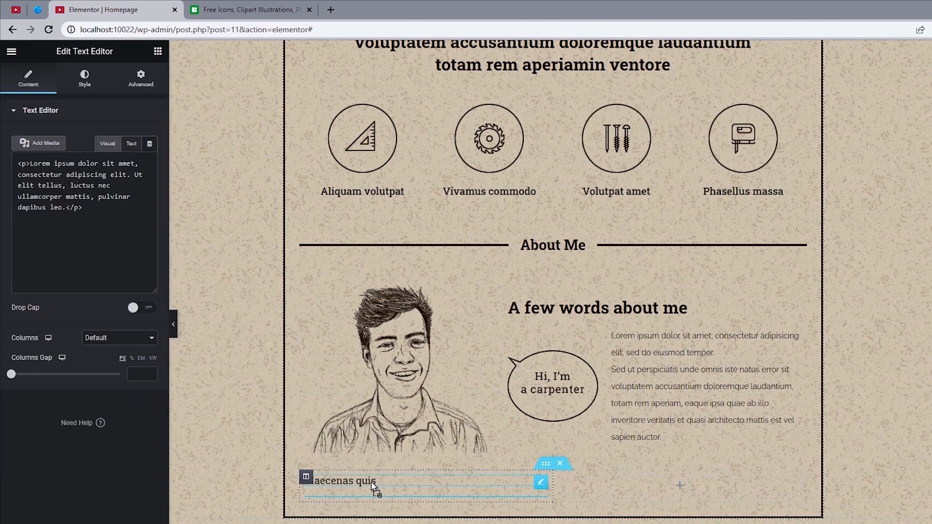
pyautogui.tripleClick(86, 225)
pyautogui.rightClick(84, 226)
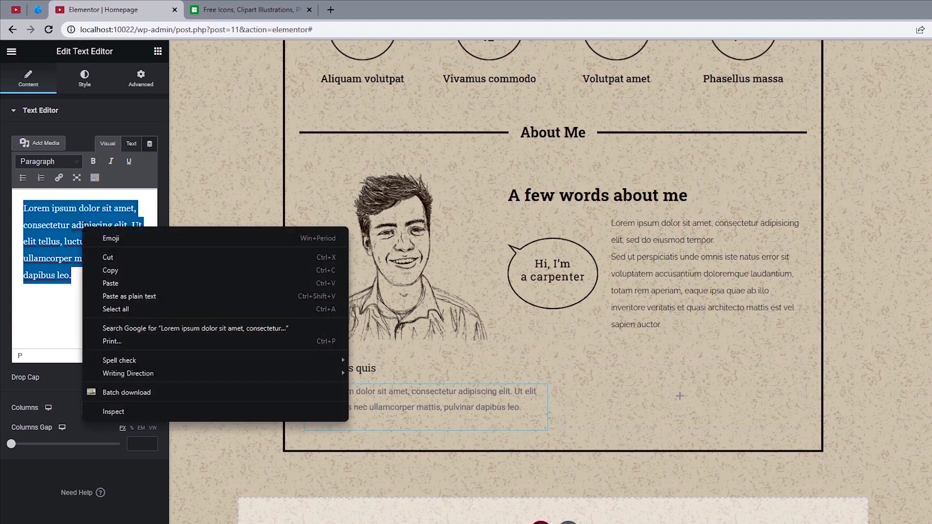
pyautogui.click(116, 296)
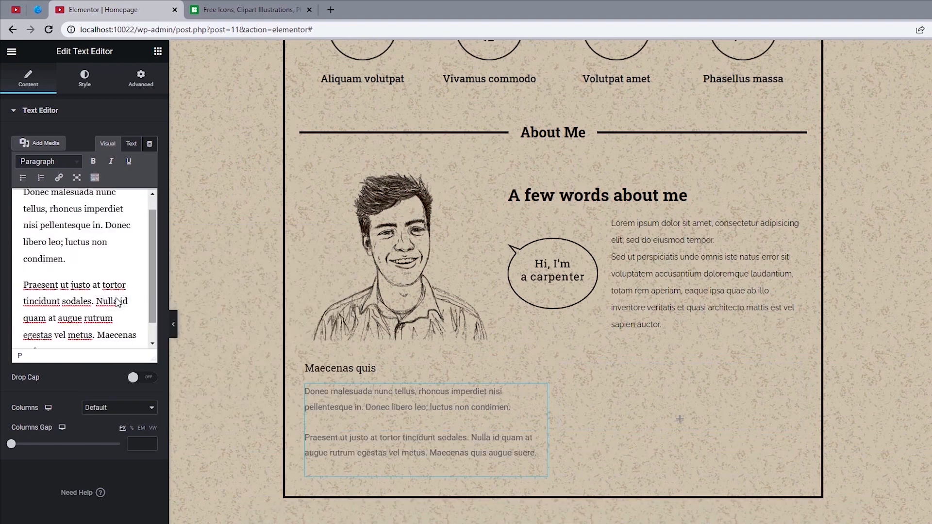
# Align the "Maecenas quis" paragraphs left and apply the Primary global color and the Raleway global typography
pyautogui.click(86, 81)
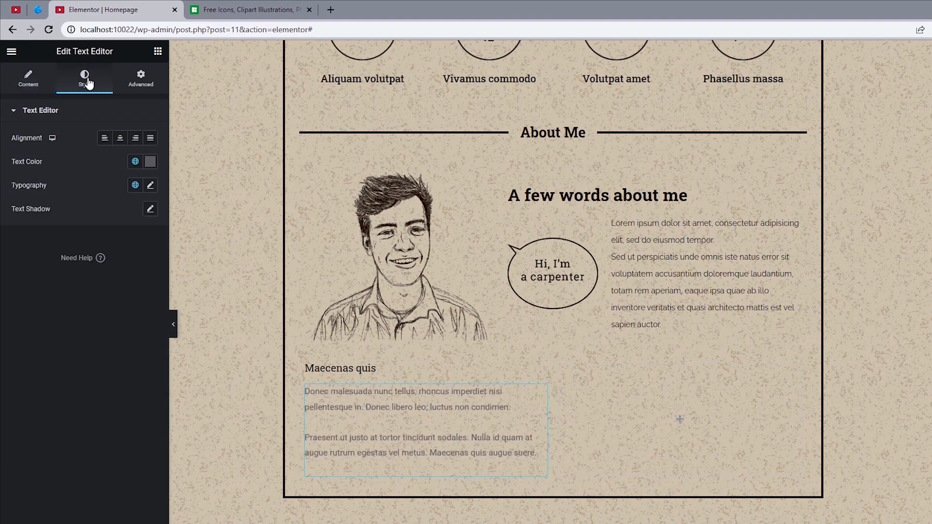
pyautogui.click(110, 141)
pyautogui.click(135, 161)
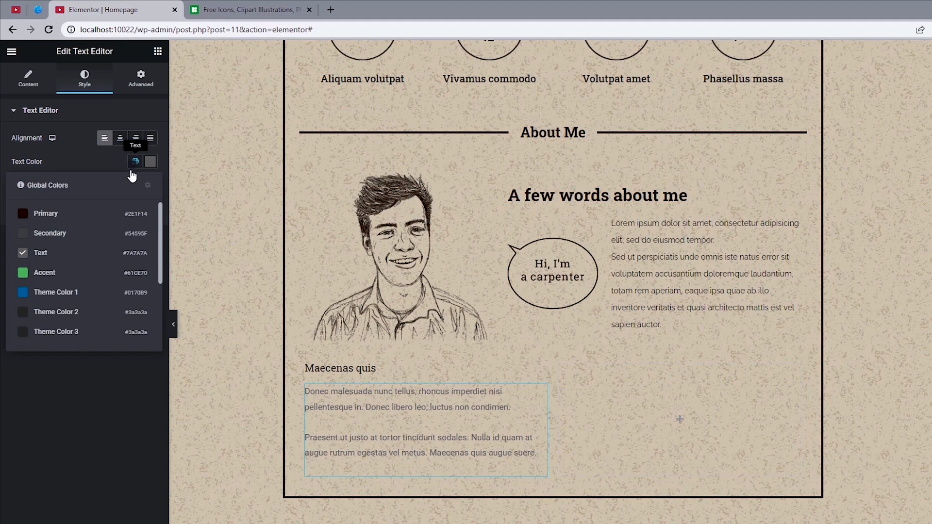
pyautogui.click(54, 215)
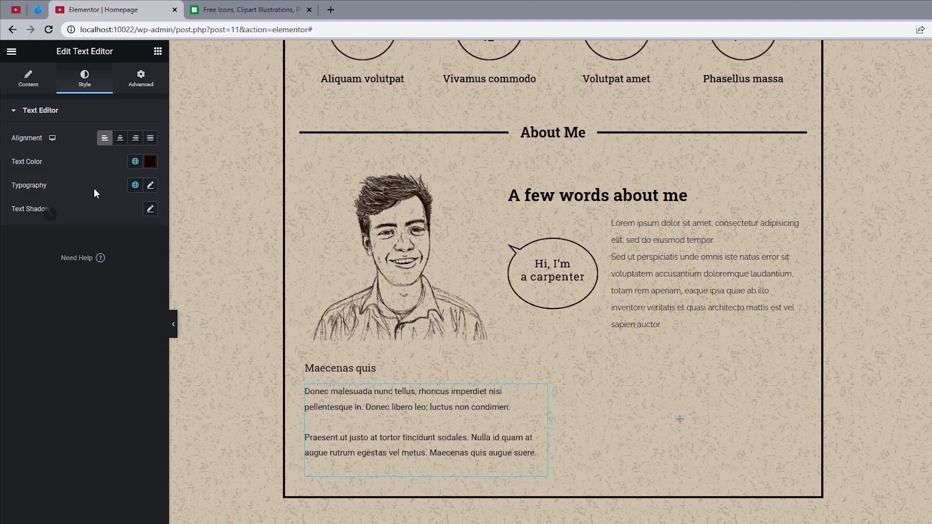
pyautogui.click(135, 185)
pyautogui.click(29, 251)
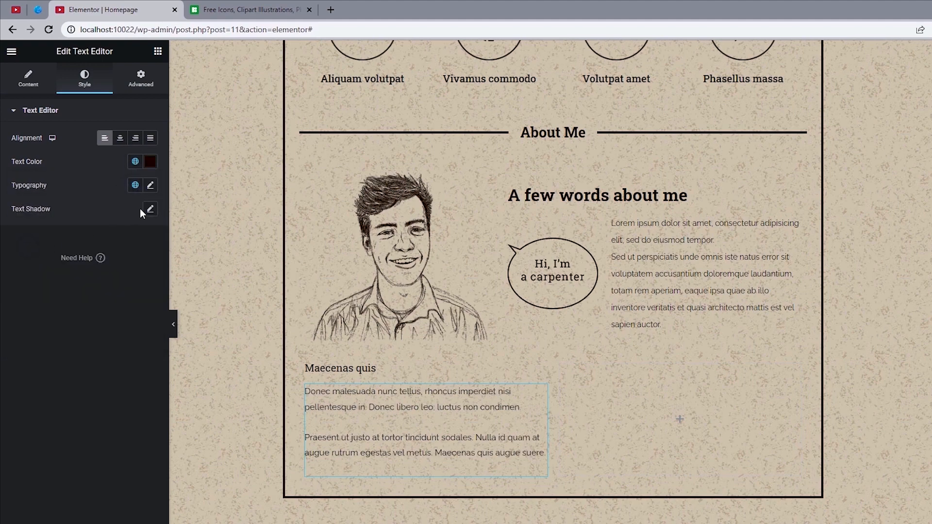
# Set the "Maecenas quis" paragraphs' font size to 14 px and line height to 25 px
pyautogui.click(150, 185)
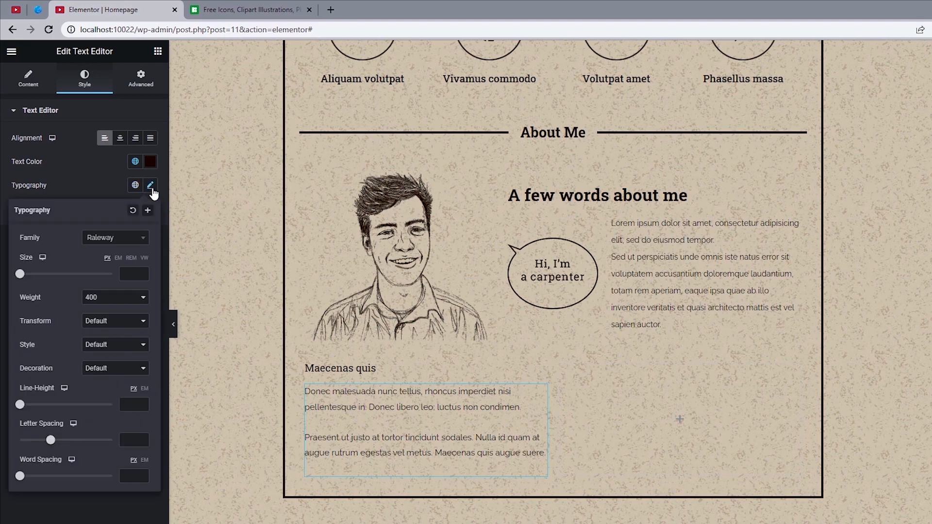
pyautogui.click(126, 275)
pyautogui.write('14')
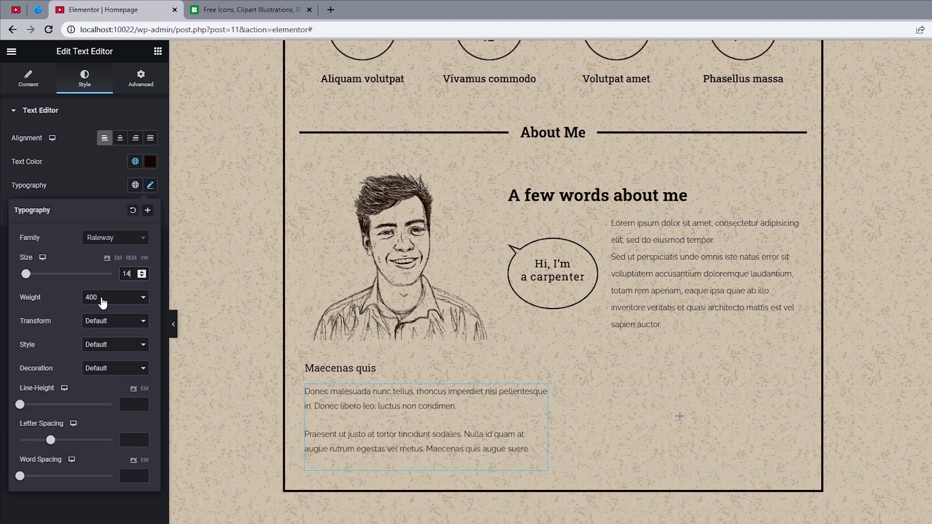
pyautogui.click(132, 407)
pyautogui.write('25')
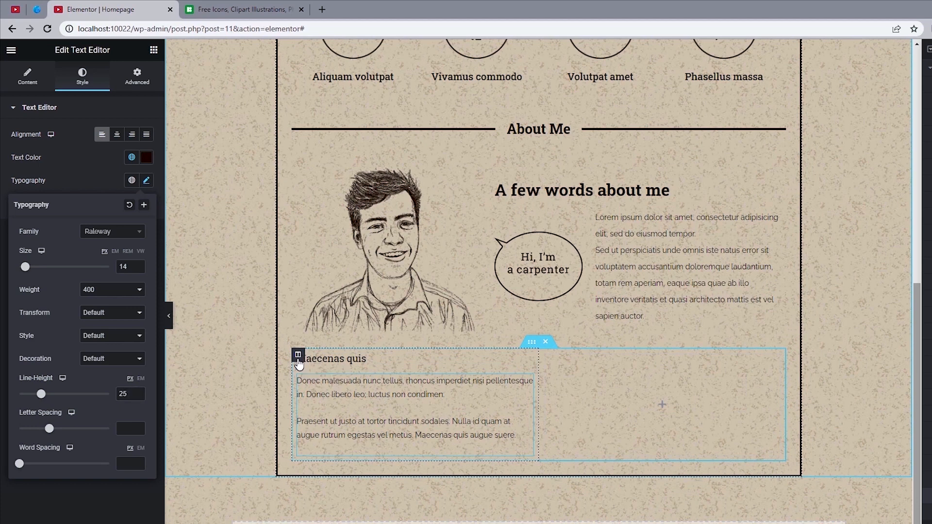
# Duplicate the "Maecenas quis" column twice and delete the empty column beside the copies
pyautogui.rightClick(298, 363)
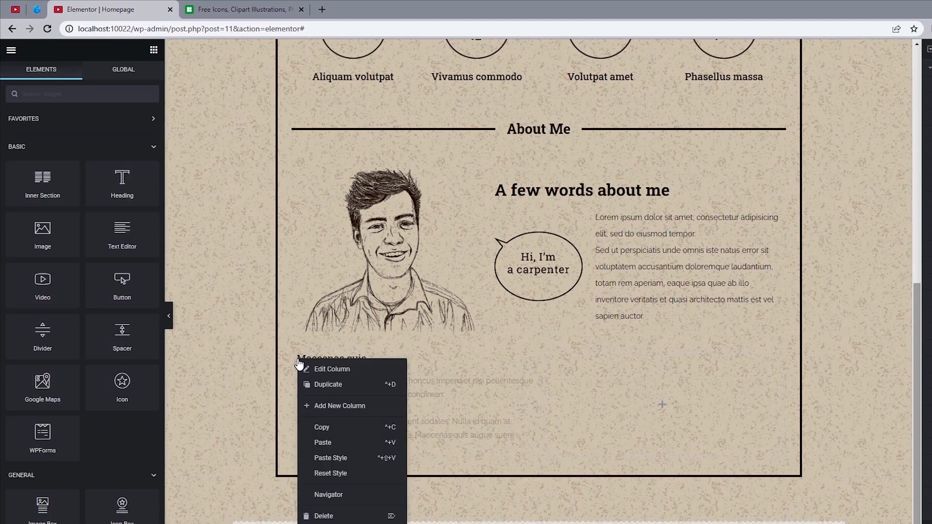
pyautogui.click(323, 384)
pyautogui.rightClick(299, 362)
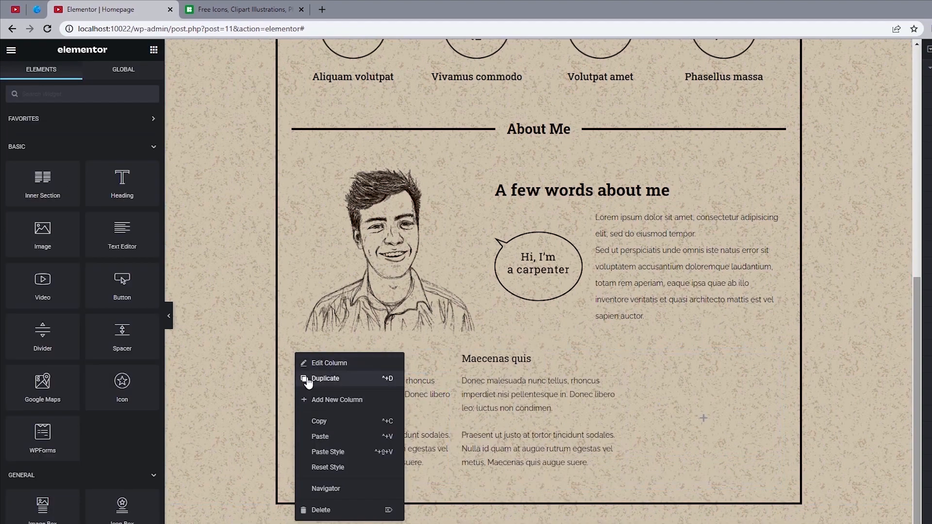
pyautogui.click(323, 384)
pyautogui.rightClick(672, 439)
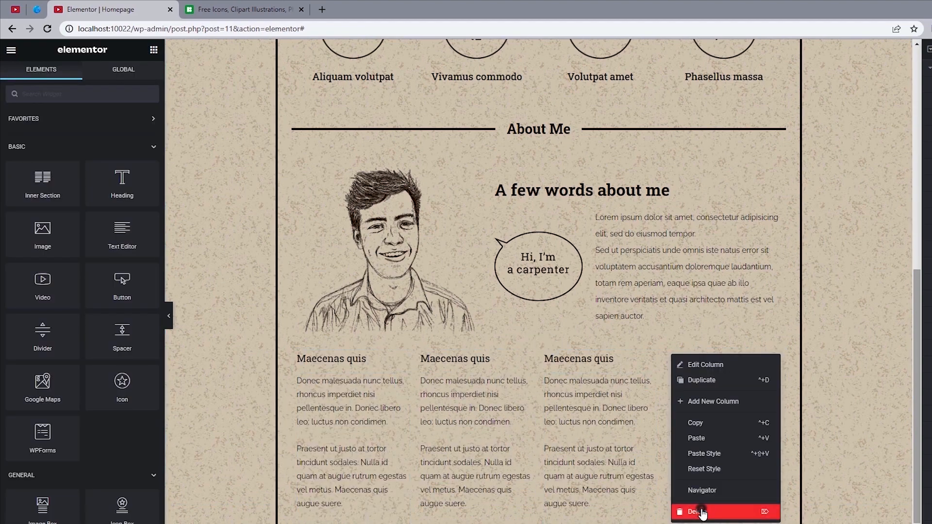
pyautogui.click(702, 511)
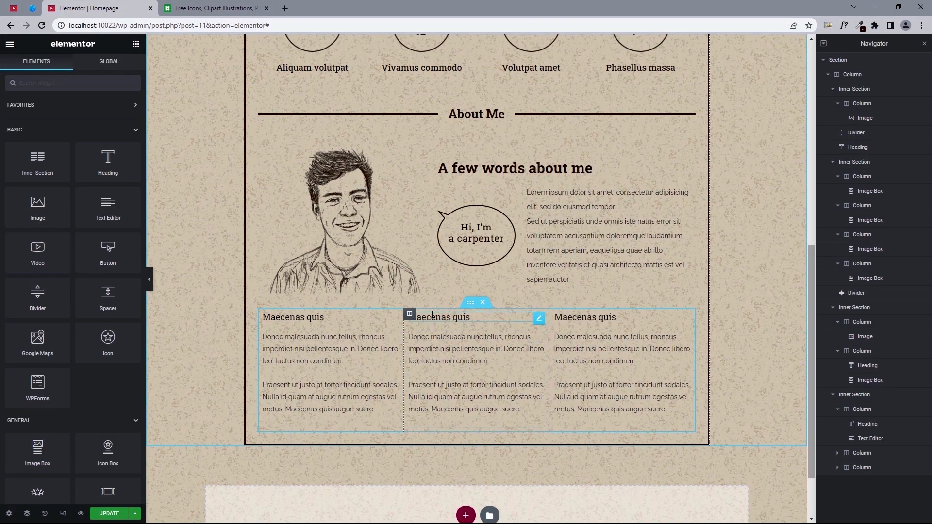
# Replace the second column's heading with "Augue rutrum" and its paragraphs with the matching text copied from the reference site
pyautogui.click(33, 8)
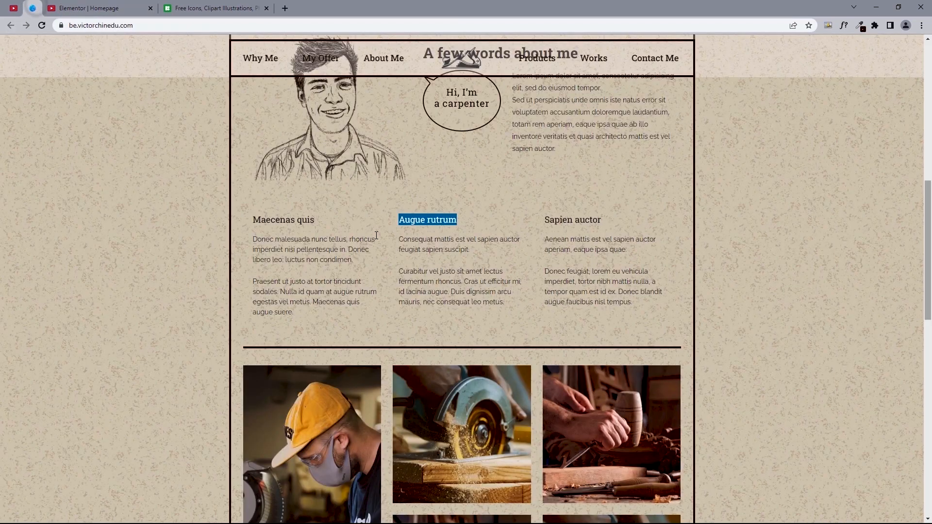
pyautogui.moveTo(504, 302); pyautogui.dragTo(483, 302)
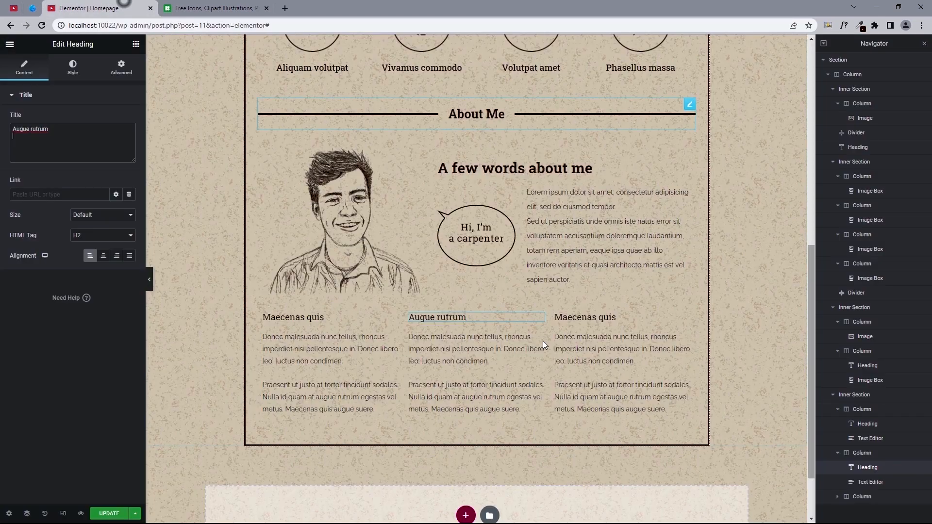
pyautogui.click(368, 345)
pyautogui.rightClick(184, 179)
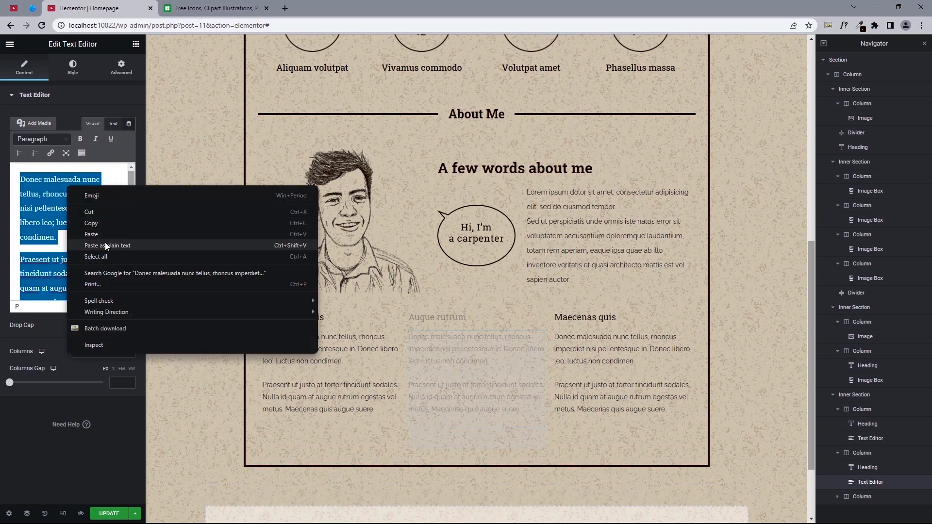
# Copy the "Sapien auctor" heading from the reference site and use it as the third column's heading title
pyautogui.click(33, 8)
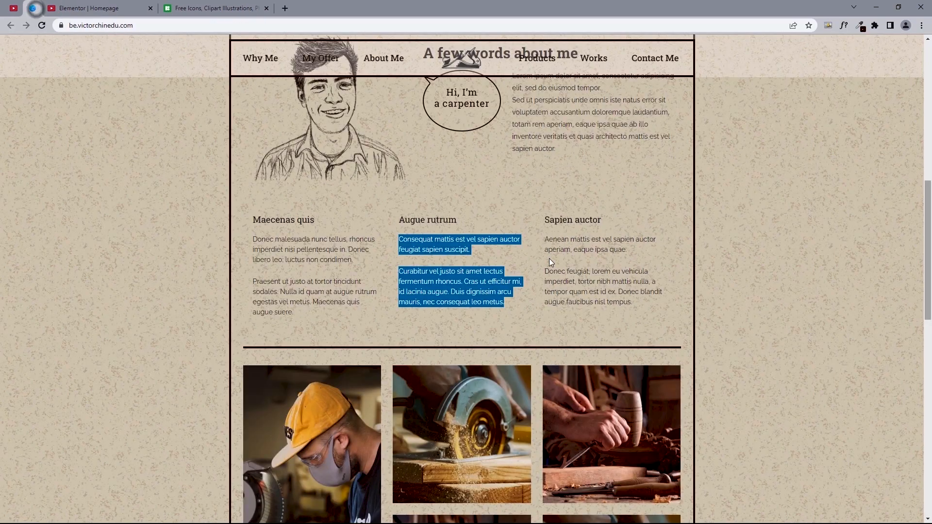
pyautogui.tripleClick(567, 221)
pyautogui.hotkey('ctrl', 'c')
pyautogui.click(132, 7)
pyautogui.click(582, 317)
pyautogui.tripleClick(33, 129)
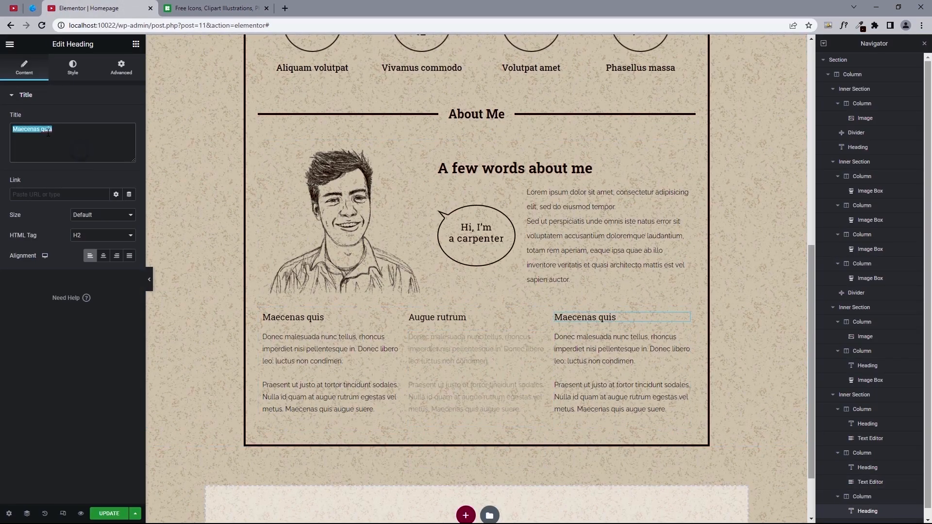
pyautogui.hotkey('ctrl', 'v')
# Copy the two paragraphs under "Sapien auctor" from the reference site and replace the third column's body text with them
pyautogui.click(33, 5)
pyautogui.moveTo(639, 305); pyautogui.dragTo(545, 237)
pyautogui.hotkey('ctrl', 'c')
pyautogui.click(104, 8)
pyautogui.click(630, 366)
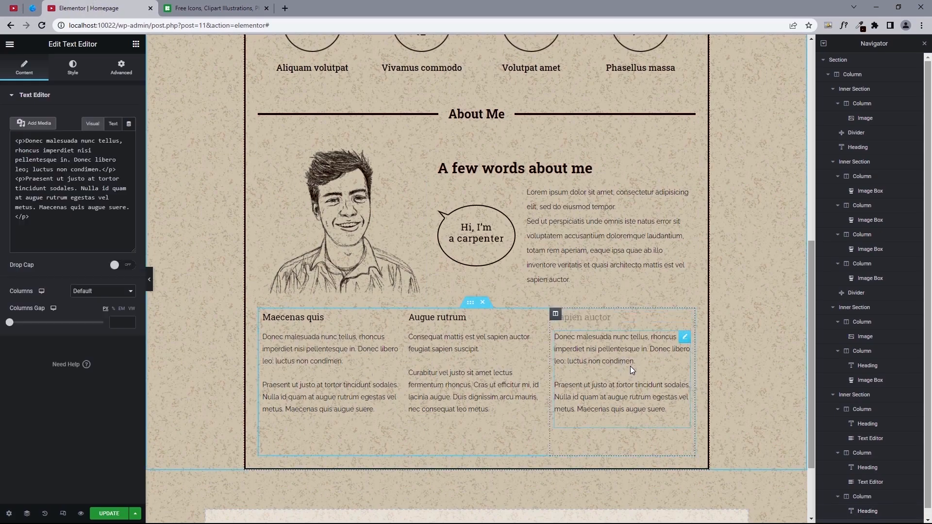
pyautogui.click(49, 221)
pyautogui.hotkey('ctrl', 'a')
pyautogui.hotkey('ctrl', 'v')
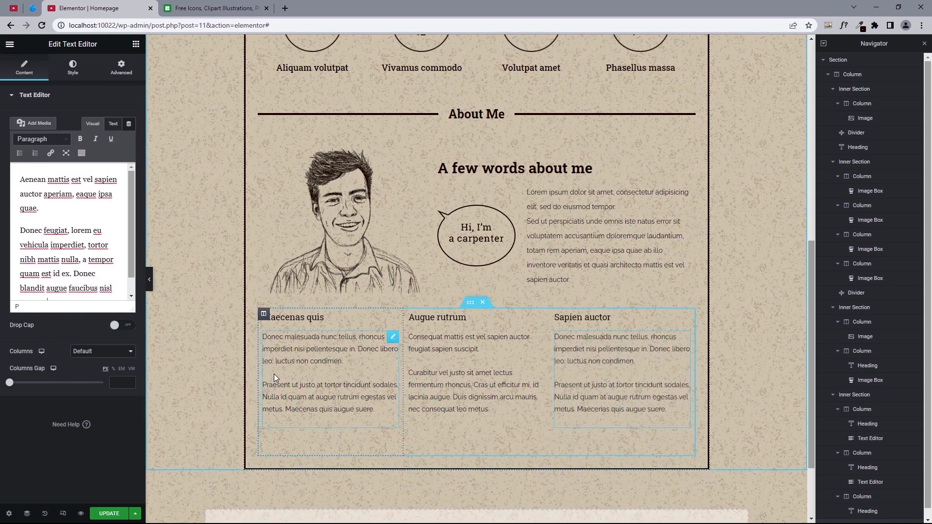
# Compare the column spacing with the reference site and set the "Maecenas quis" column's padding to 20 px on all sides
pyautogui.click(265, 316)
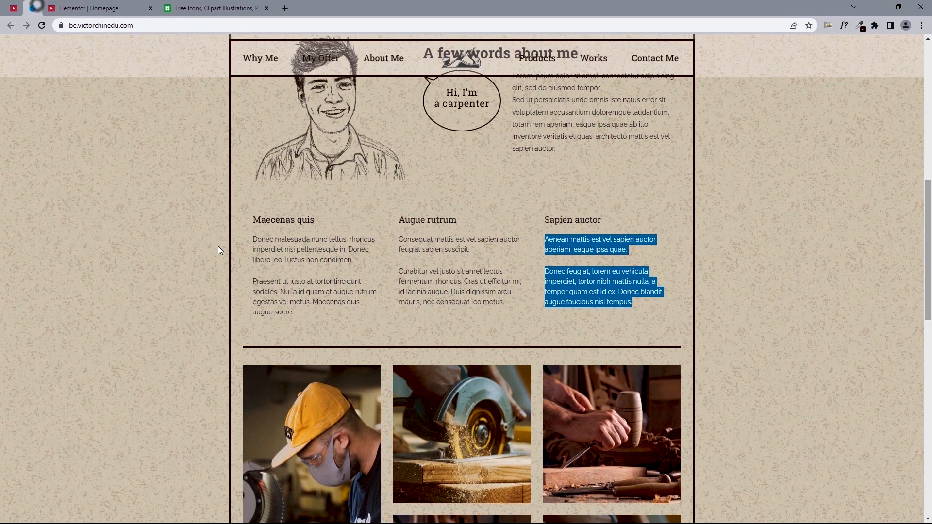
pyautogui.click(333, 332)
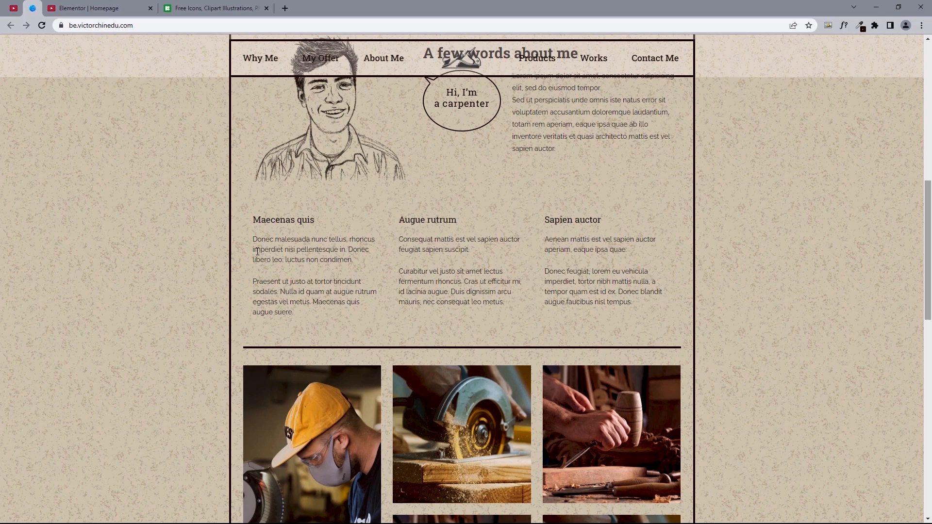
pyautogui.click(92, 8)
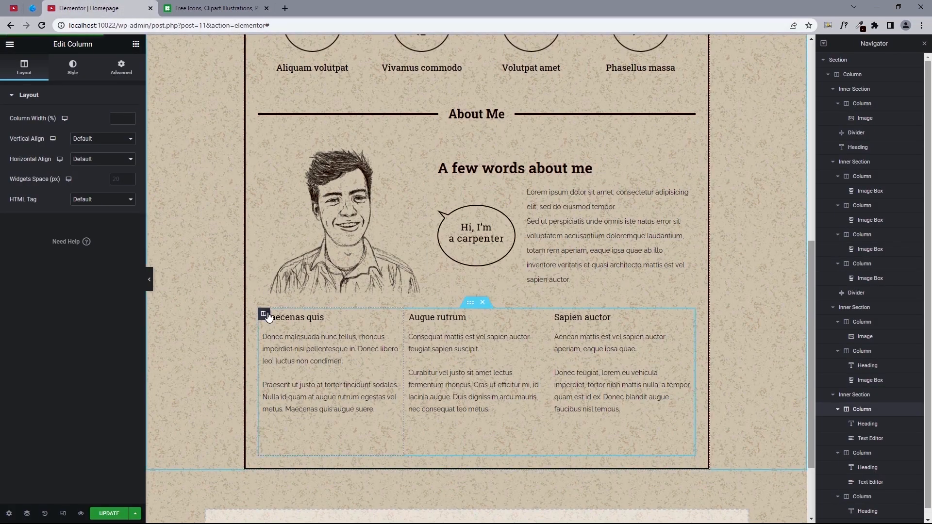
pyautogui.click(120, 80)
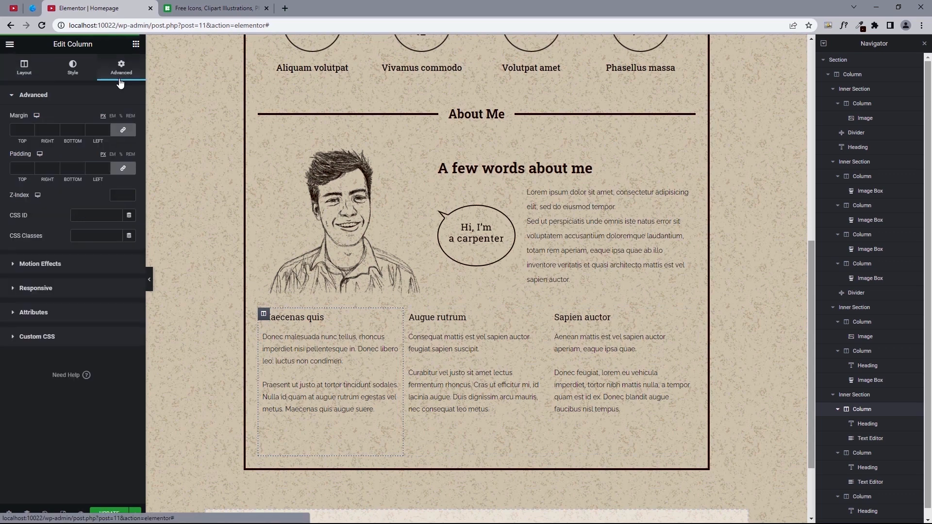
pyautogui.click(19, 168)
pyautogui.write('20')
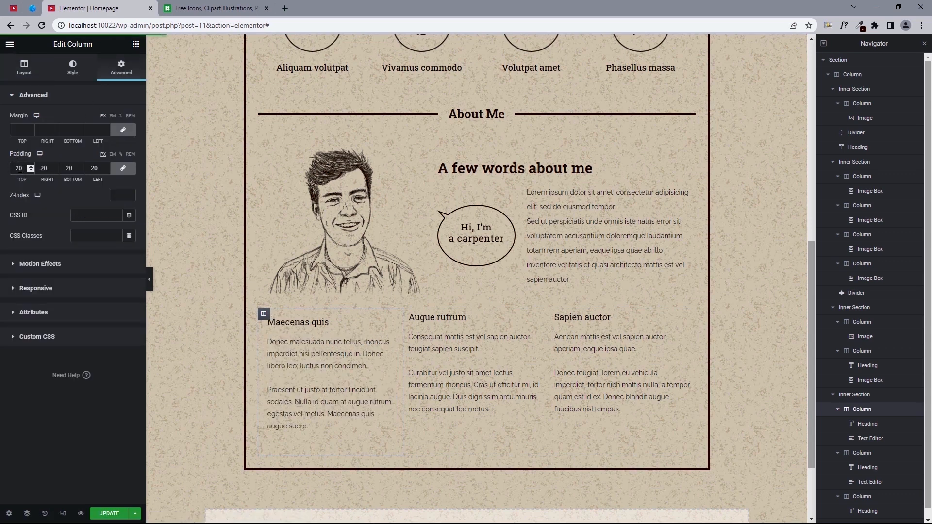
# Copy the "Maecenas quis" column and paste its style onto the "Augue rutrum" and "Sapien auctor" columns
pyautogui.rightClick(266, 321)
pyautogui.click(286, 374)
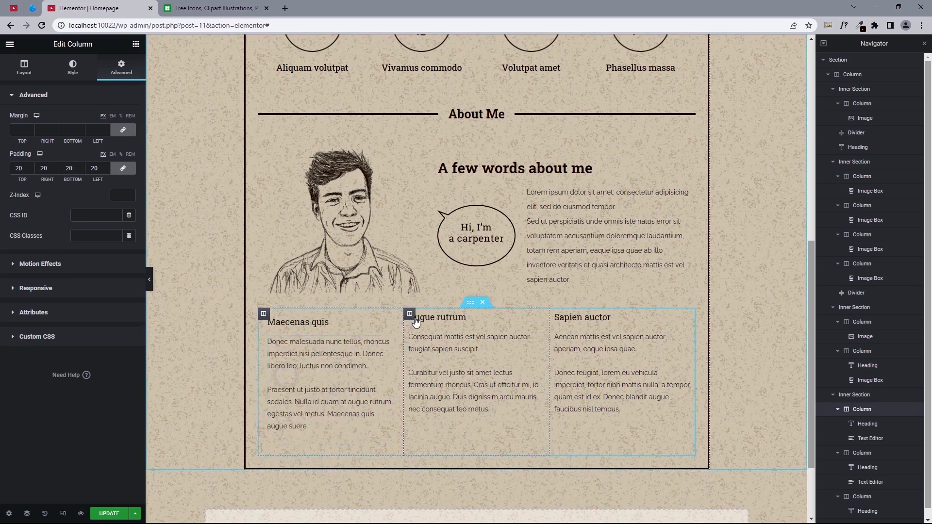
pyautogui.rightClick(410, 314)
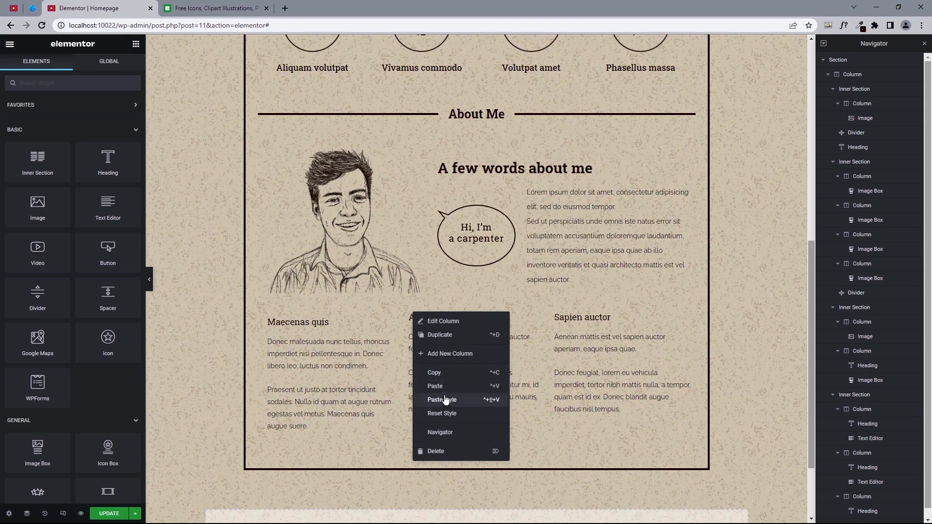
pyautogui.click(446, 401)
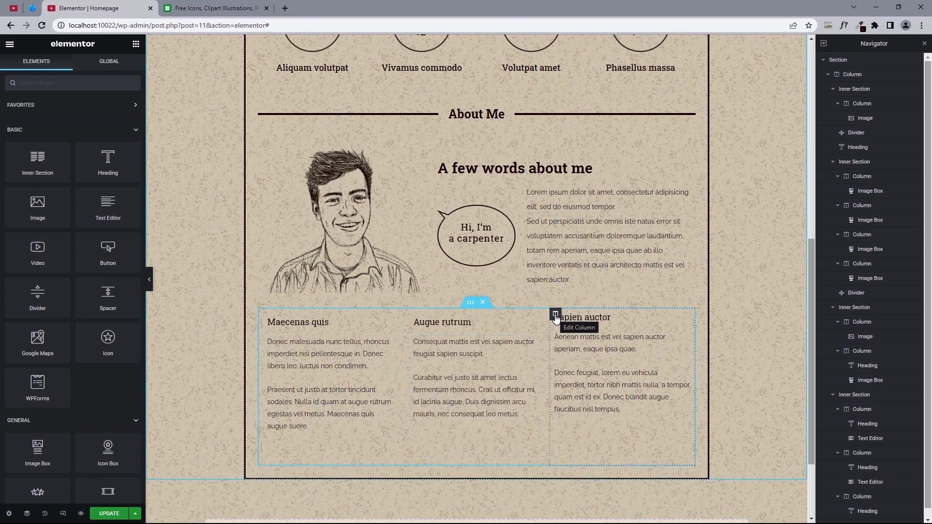
pyautogui.rightClick(555, 316)
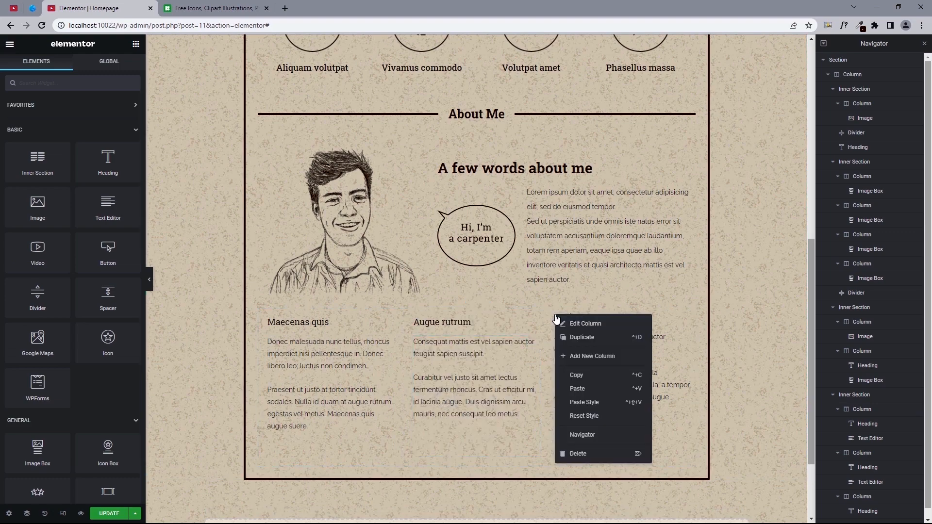
pyautogui.click(584, 402)
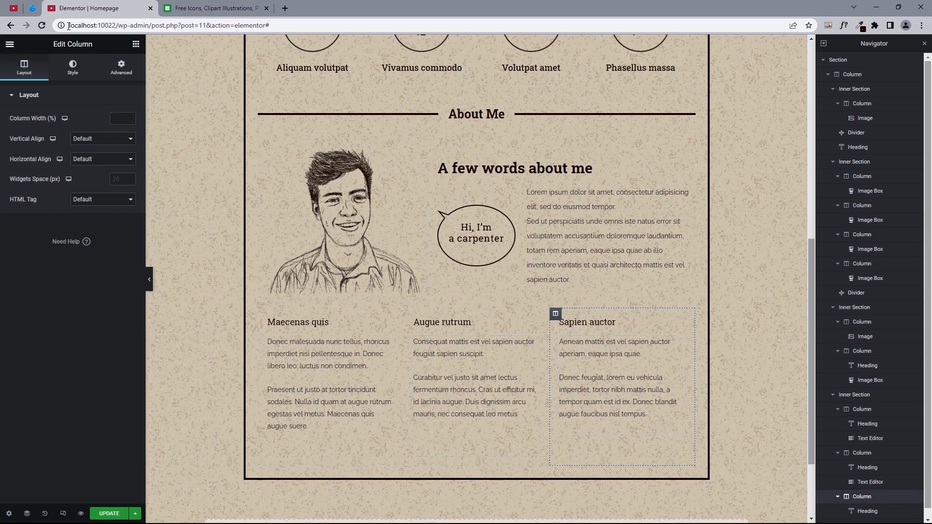
# Switch to the reference site and examine the spacing between its About Me portrait and the three text columns
pyautogui.click(32, 8)
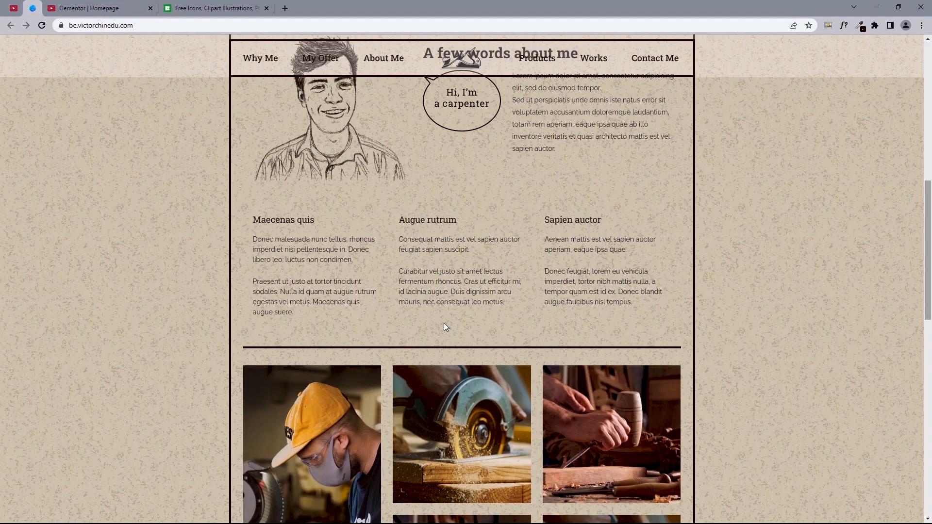
pyautogui.scroll(3, 466, 164)
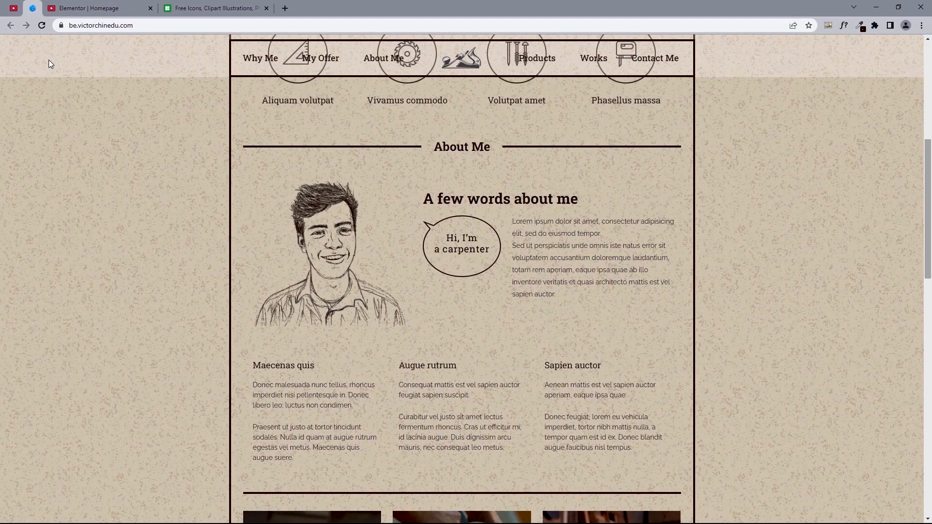
# Return to the Elementor editor, copy the divider above the "Sed ut perspiciatis" heading and paste it below the three text columns
pyautogui.click(77, 8)
pyautogui.scroll(2, 411, 188)
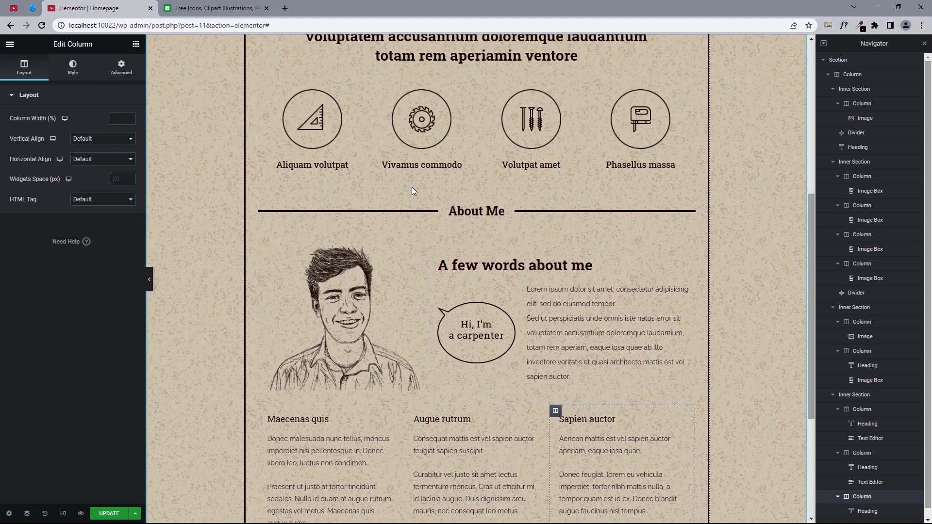
pyautogui.scroll(4, 411, 188)
pyautogui.rightClick(515, 196)
pyautogui.click(514, 214)
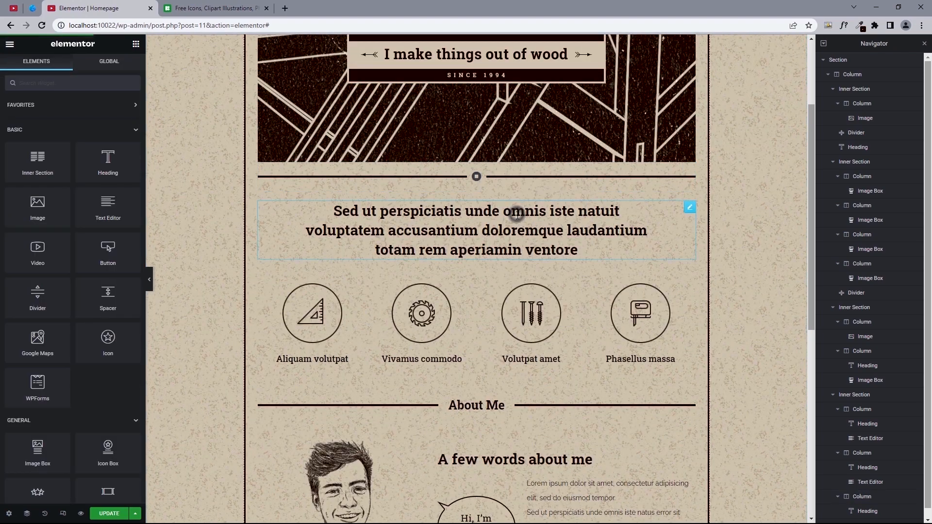
pyautogui.scroll(-8, 660, 311)
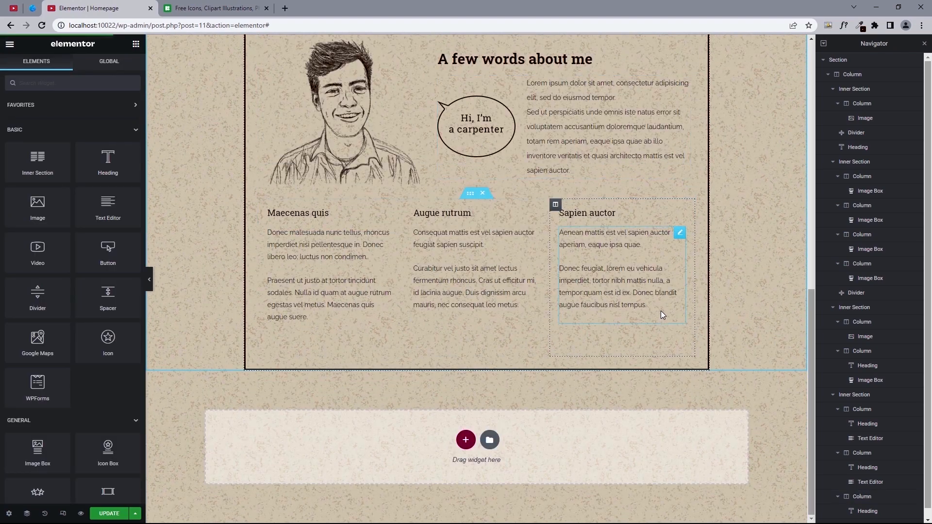
pyautogui.rightClick(663, 364)
pyautogui.click(685, 435)
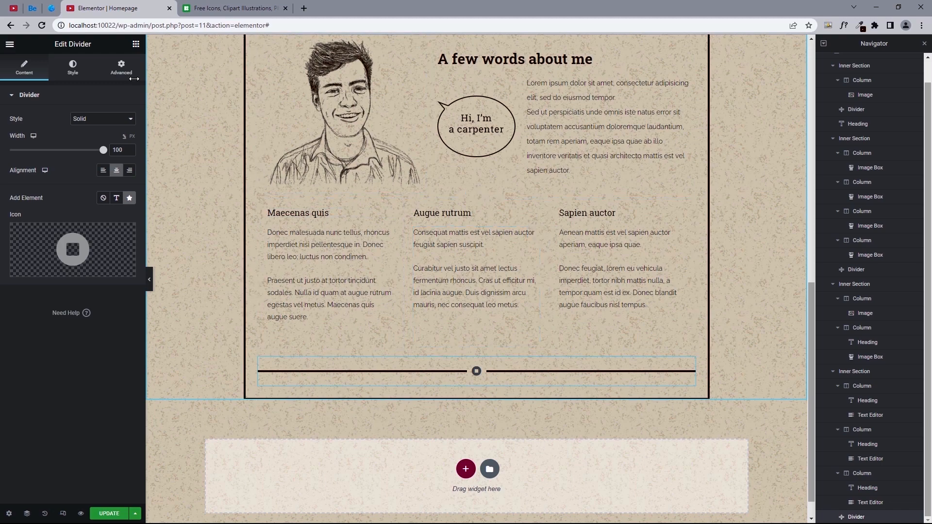
# Examine the "My realizations" list and its first item's image on the BeTheme carpenter site, and the photo gallery on the reference site
pyautogui.click(36, 14)
pyautogui.scroll(-5, 196, 270)
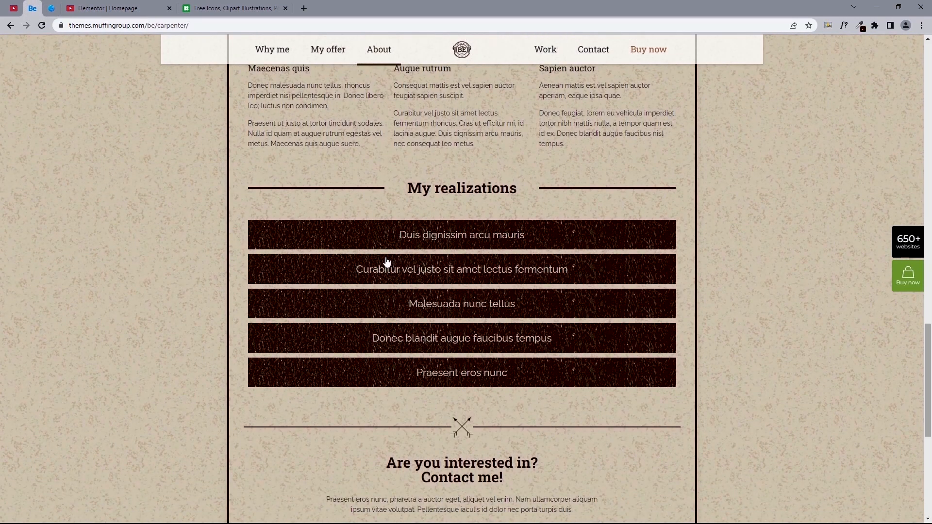
pyautogui.click(430, 237)
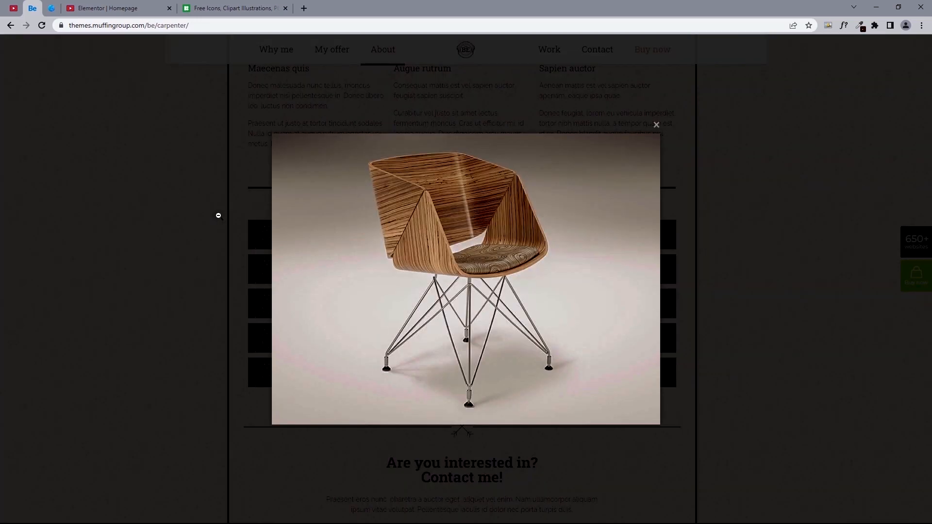
pyautogui.click(218, 215)
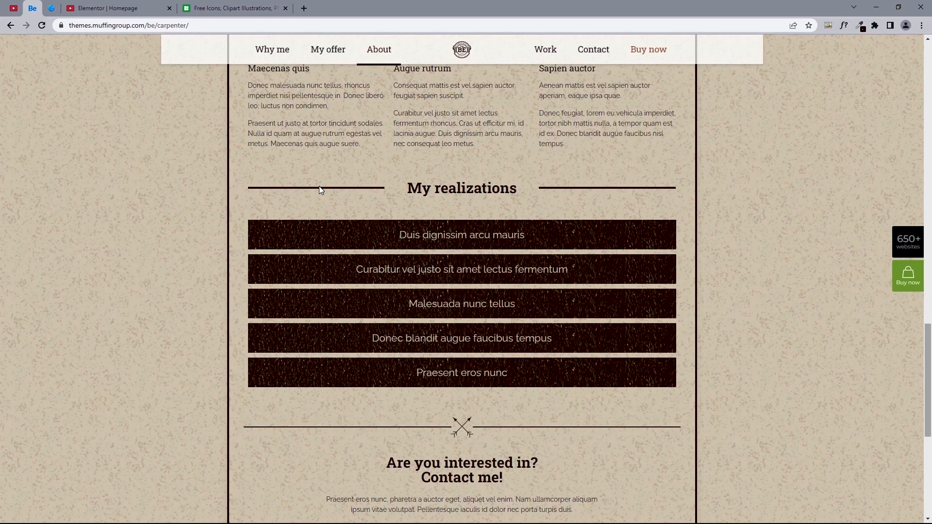
pyautogui.click(52, 8)
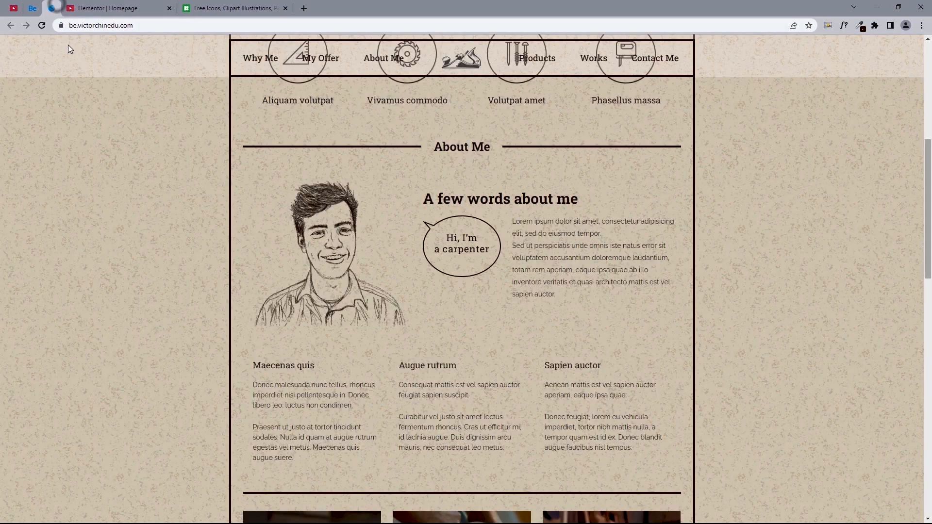
pyautogui.scroll(-8, 243, 369)
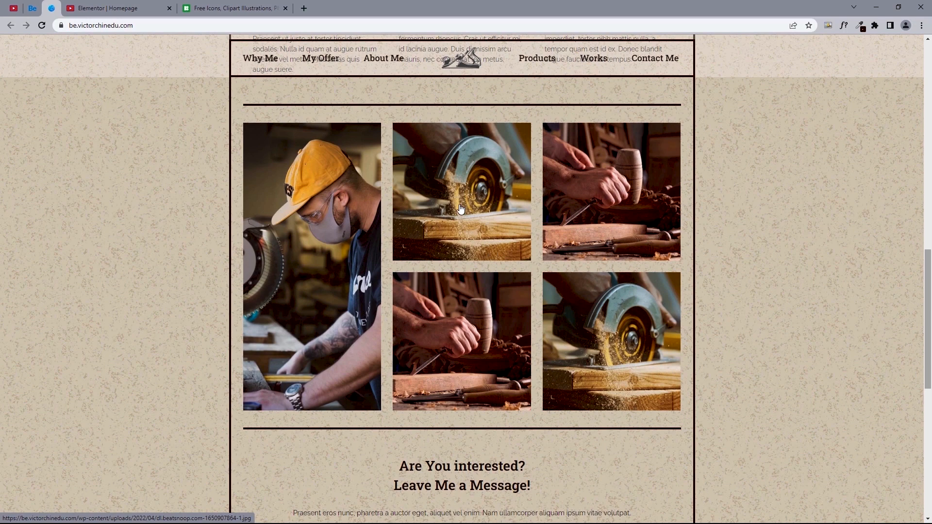
# Open Unsplash in a new tab, search for "Wood work" and browse the photos
pyautogui.click(303, 8)
pyautogui.write('u')
pyautogui.press('Return')
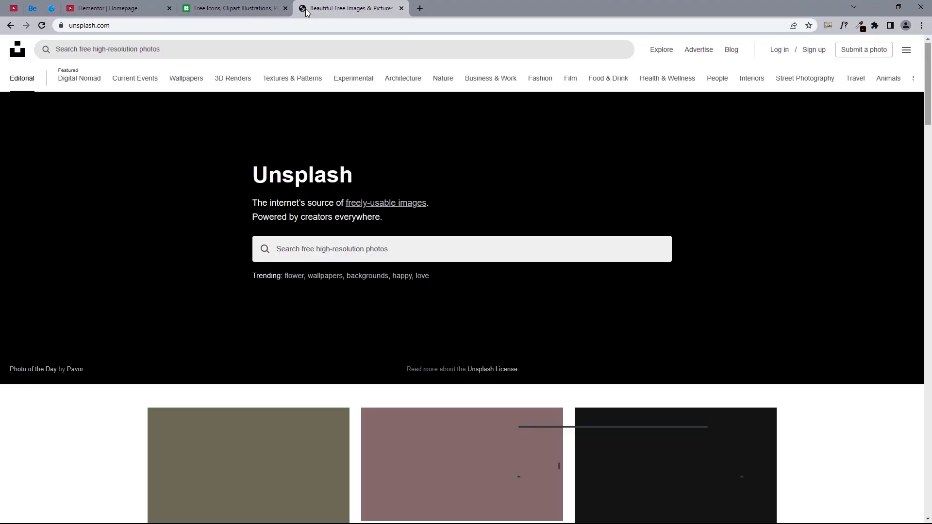
pyautogui.scroll(-3, 217, 115)
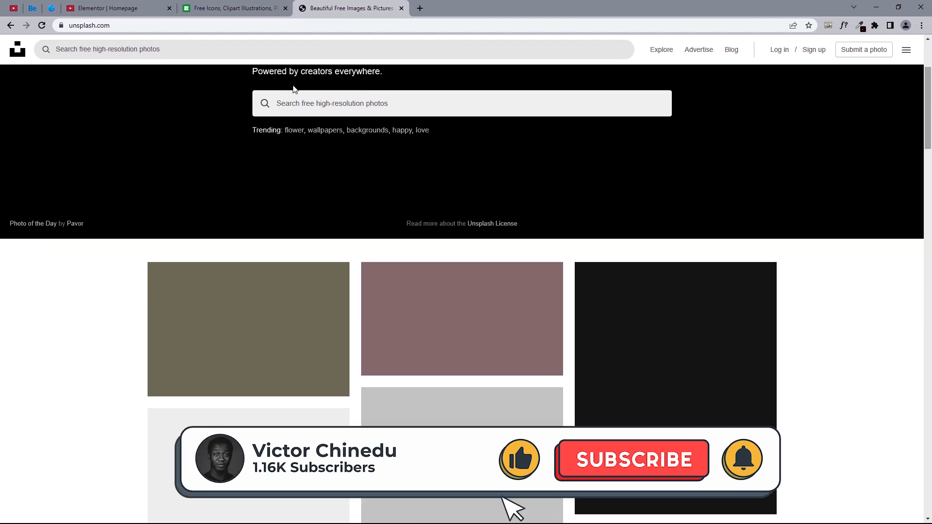
pyautogui.scroll(3, 217, 115)
pyautogui.click(323, 246)
pyautogui.write('Wood work')
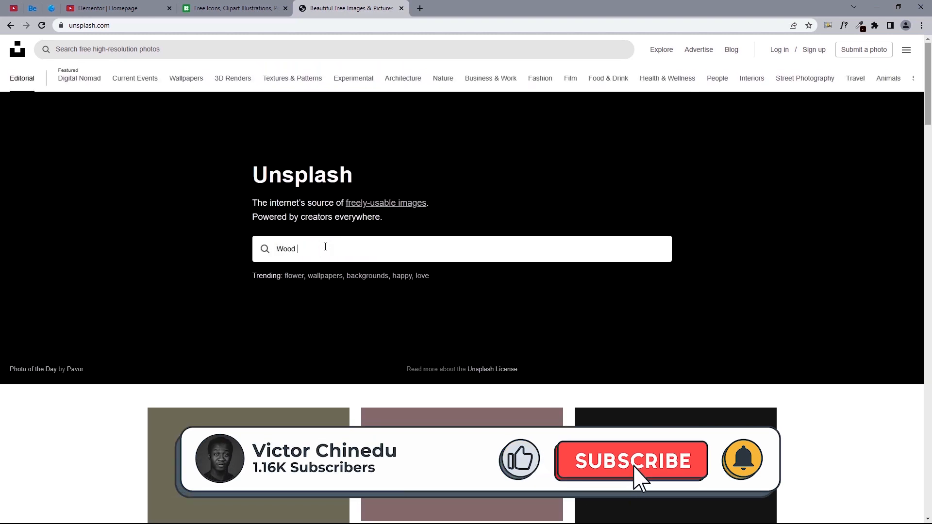
pyautogui.press('Return')
pyautogui.moveTo(930, 97); pyautogui.dragTo(928, 128)
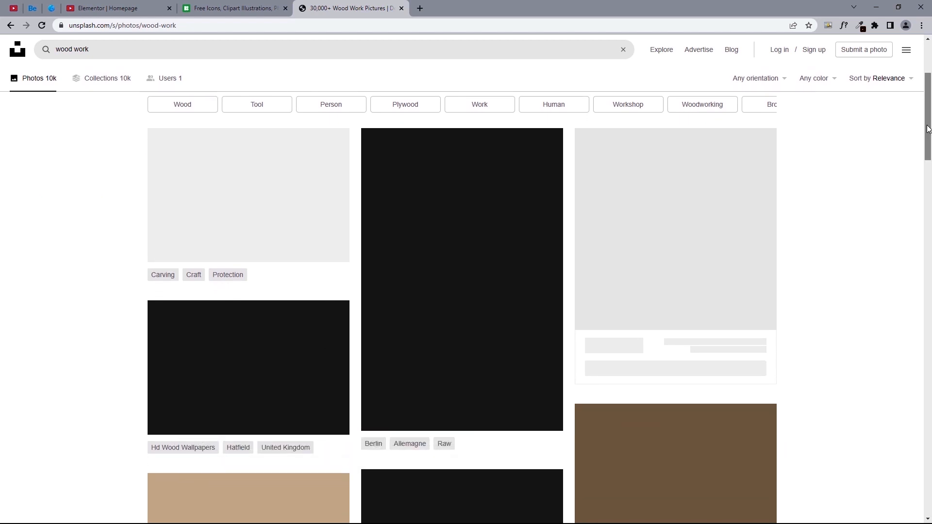
pyautogui.moveTo(930, 100); pyautogui.dragTo(931, 103)
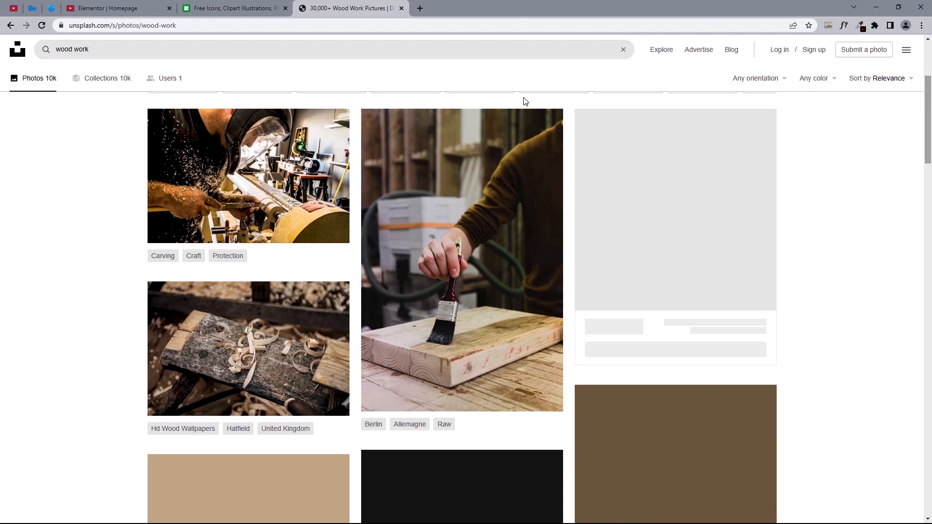
# Return to the Elementor editor and add a Masonry Image Gallery widget directly below the new divider
pyautogui.click(118, 6)
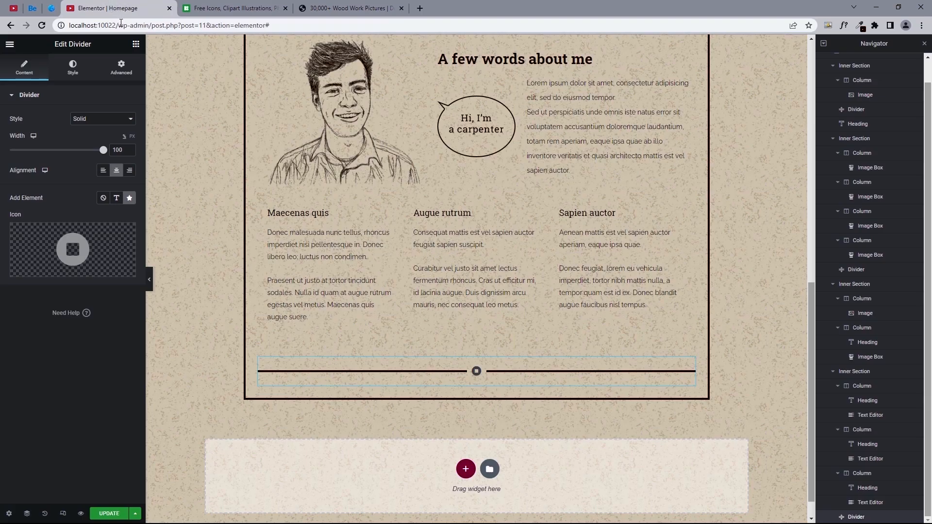
pyautogui.click(136, 45)
pyautogui.click(91, 82)
pyautogui.write('image')
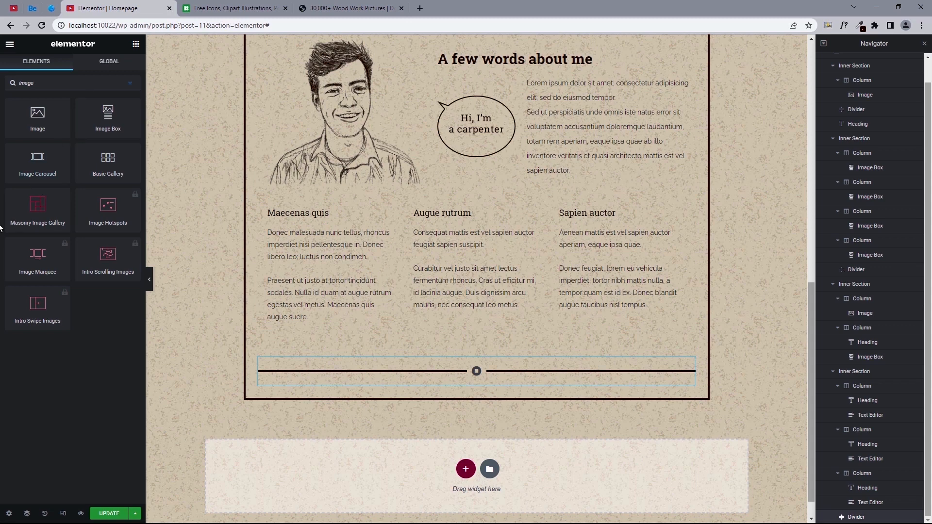
pyautogui.moveTo(43, 210); pyautogui.dragTo(511, 380)
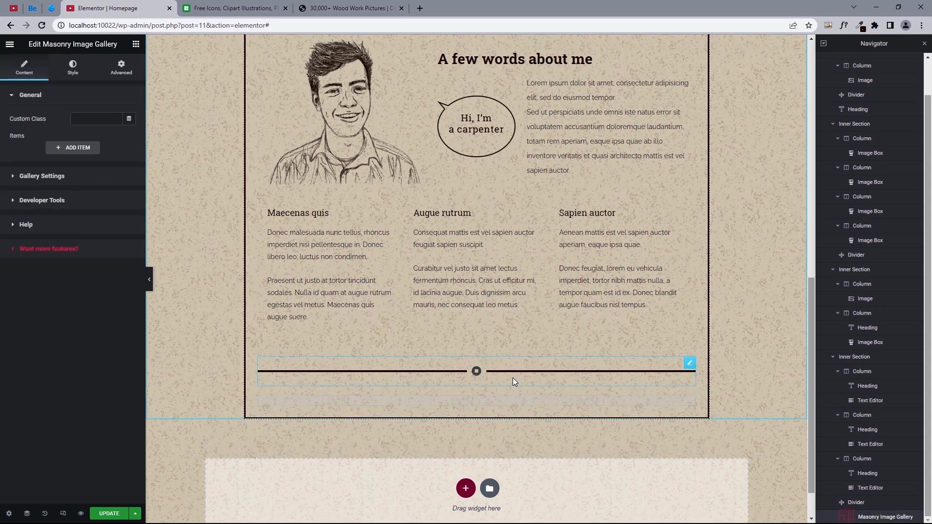
# Add a first item to the masonry gallery and insert 1.jpg, the carpenter in the yellow cap, from the media library
pyautogui.click(72, 148)
pyautogui.click(51, 9)
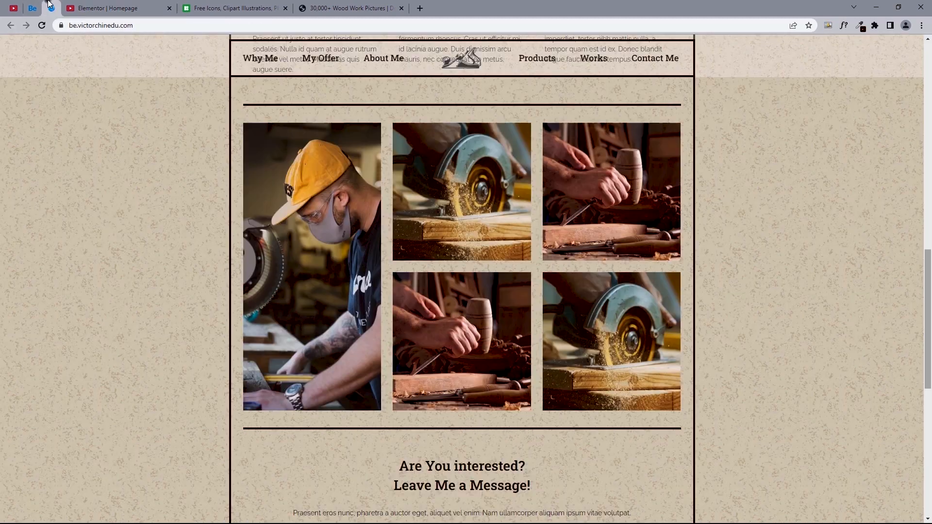
pyautogui.click(117, 5)
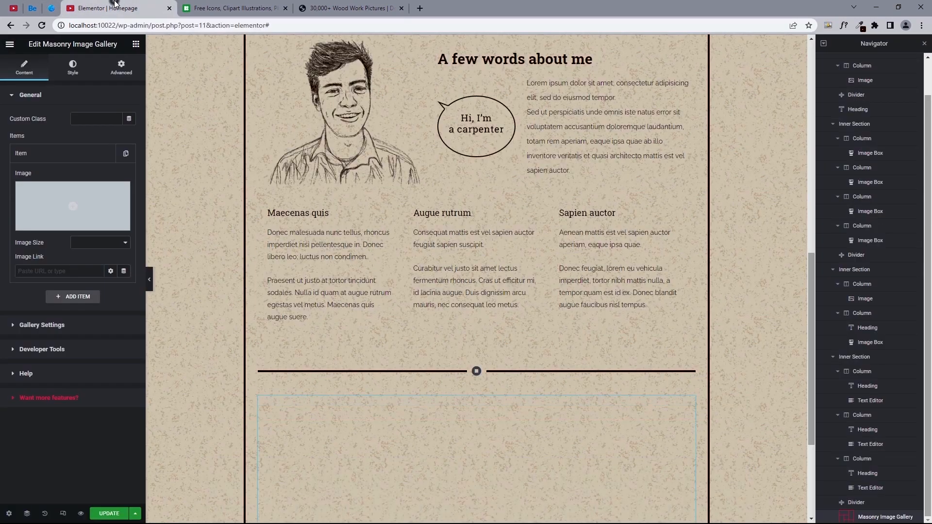
pyautogui.click(66, 202)
pyautogui.click(381, 151)
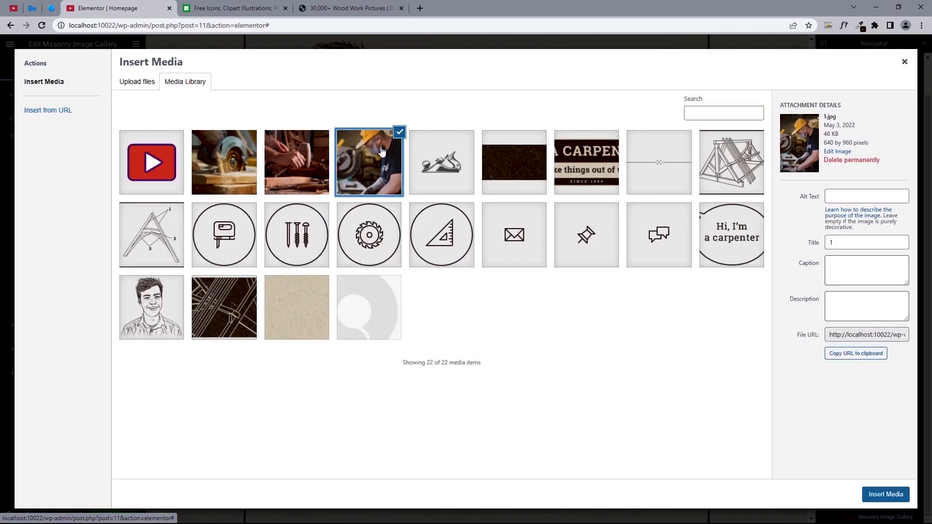
pyautogui.click(884, 494)
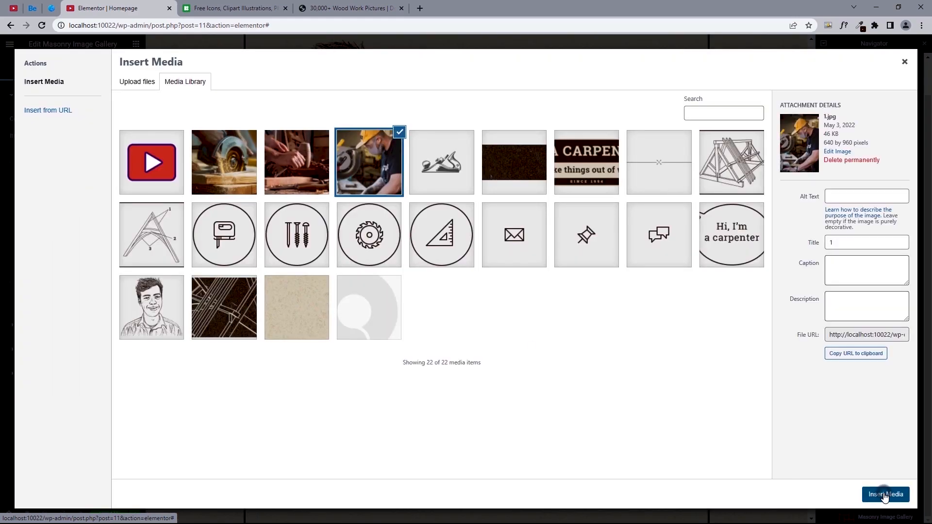
pyautogui.scroll(-1, 582, 271)
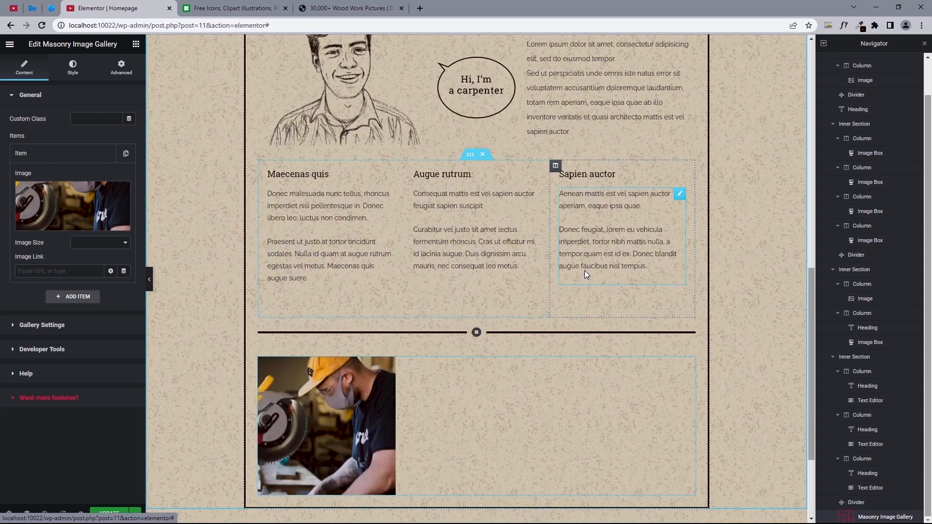
pyautogui.scroll(-3, 415, 371)
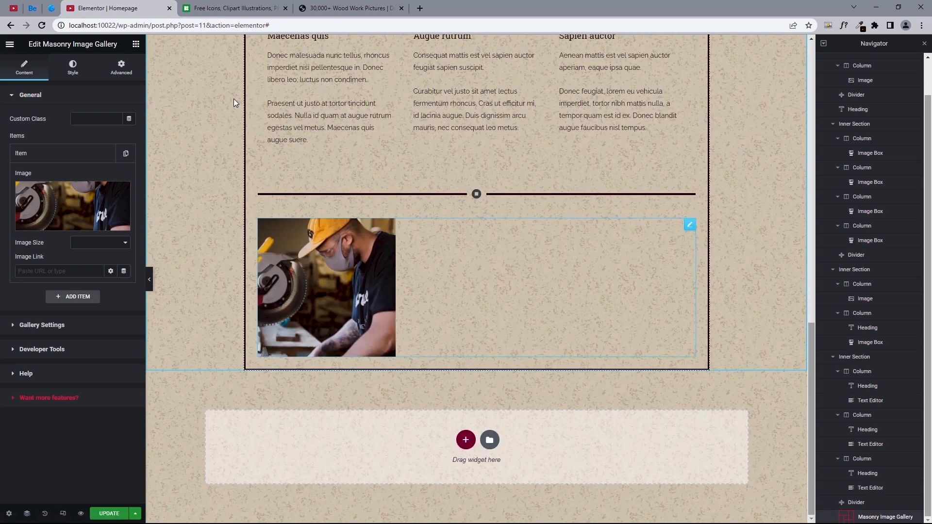
# Check the gallery layout on the reference site and set the first gallery item's image size to Portrait
pyautogui.click(51, 8)
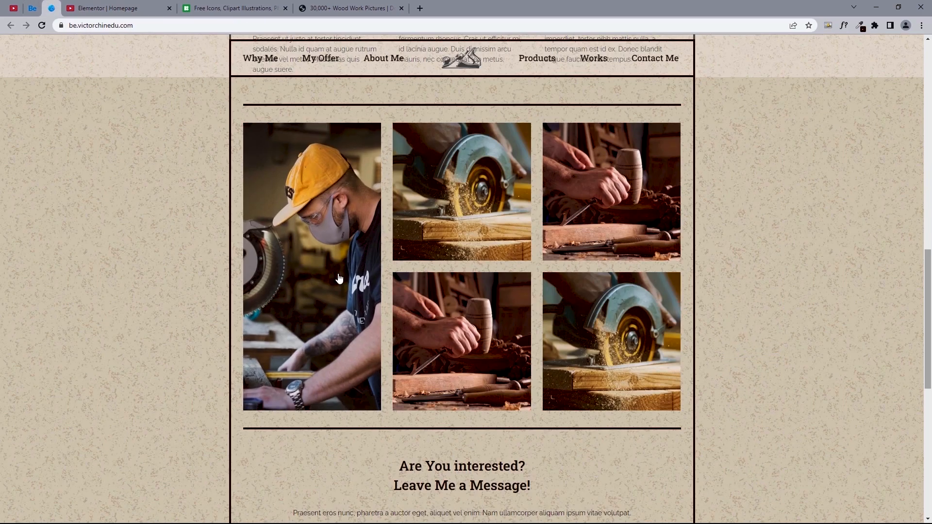
pyautogui.click(124, 14)
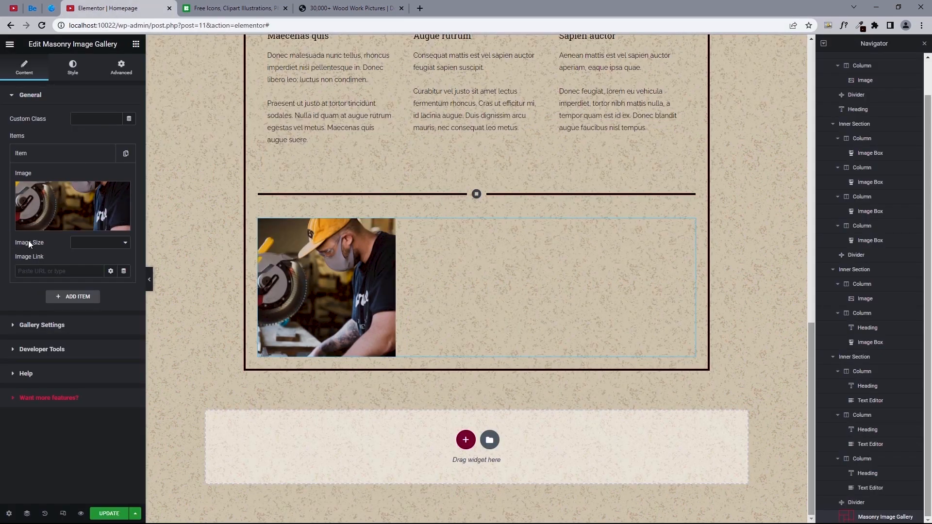
pyautogui.click(92, 245)
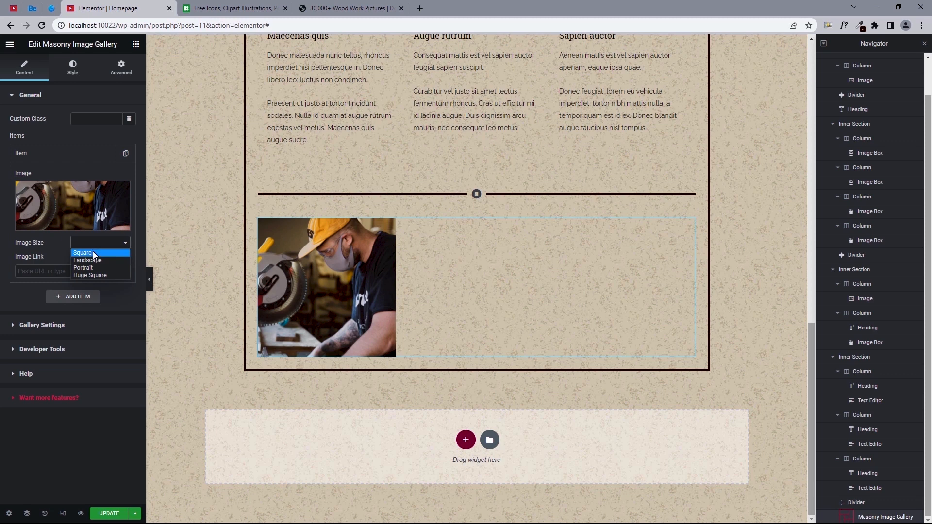
pyautogui.click(93, 266)
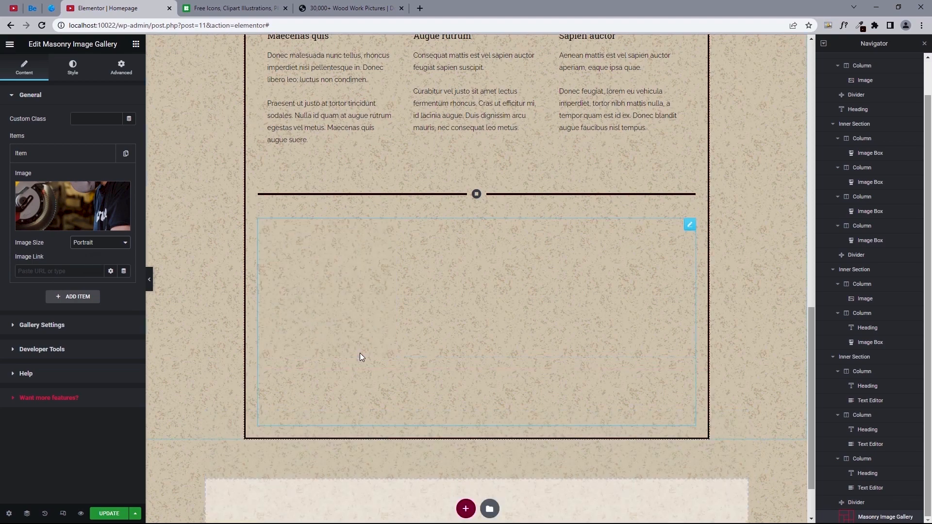
pyautogui.scroll(-2, 350, 347)
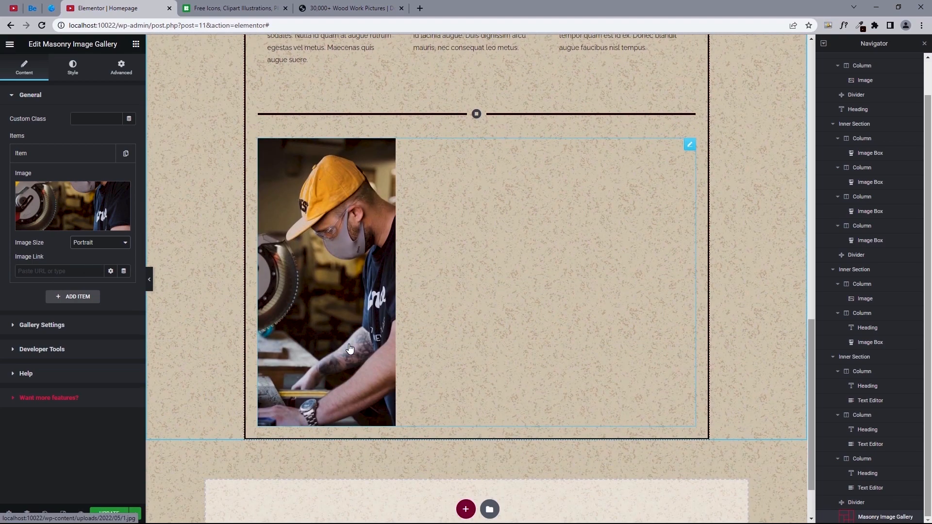
pyautogui.scroll(-1, 349, 347)
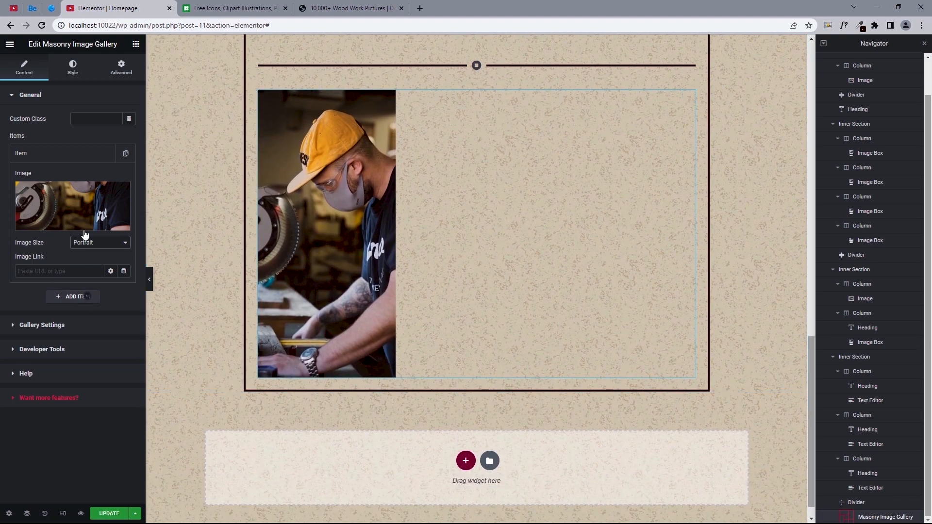
# Add a second gallery item and insert 3.jpg, the circular saw photo, from the media library
pyautogui.click(54, 6)
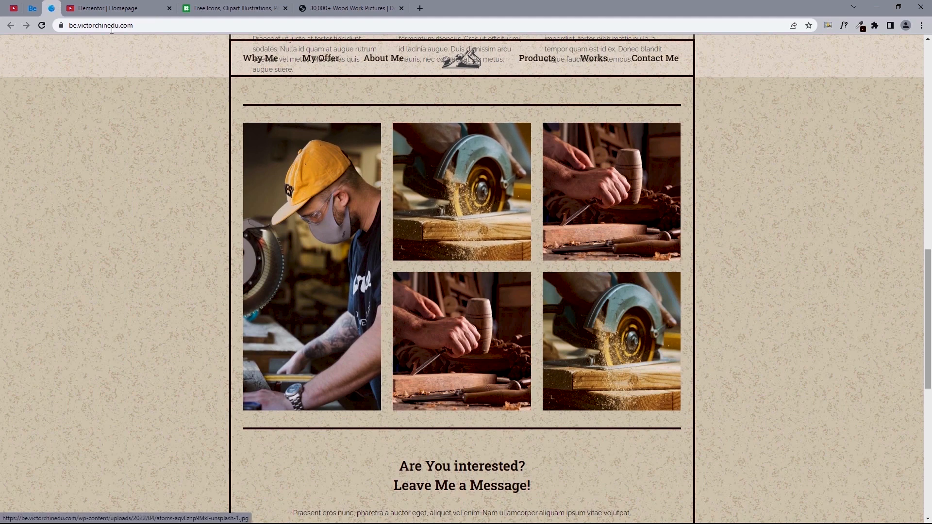
pyautogui.click(103, 10)
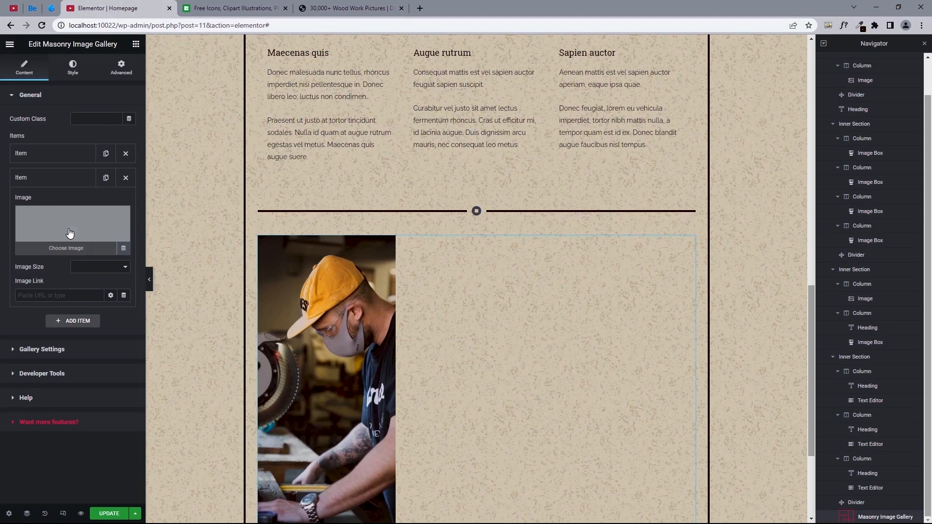
pyautogui.click(69, 232)
pyautogui.click(229, 171)
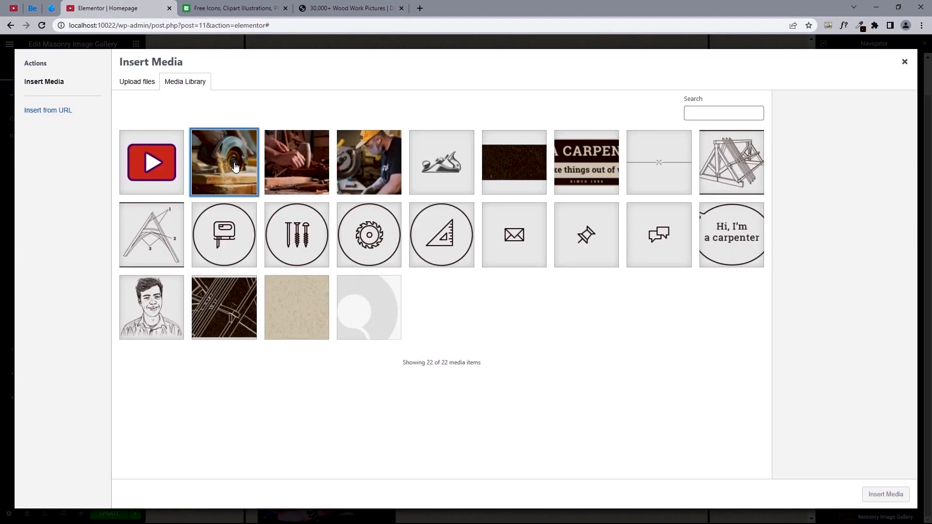
pyautogui.click(871, 493)
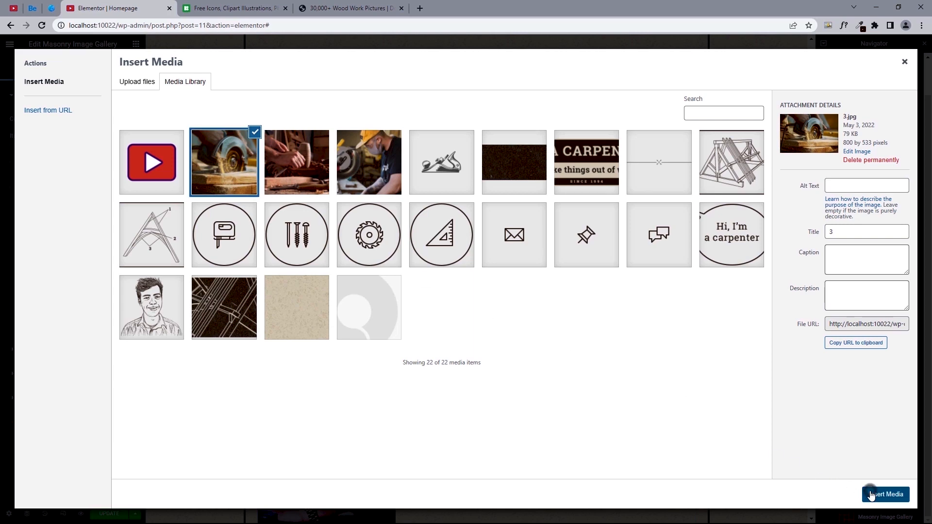
pyautogui.scroll(-3, 575, 389)
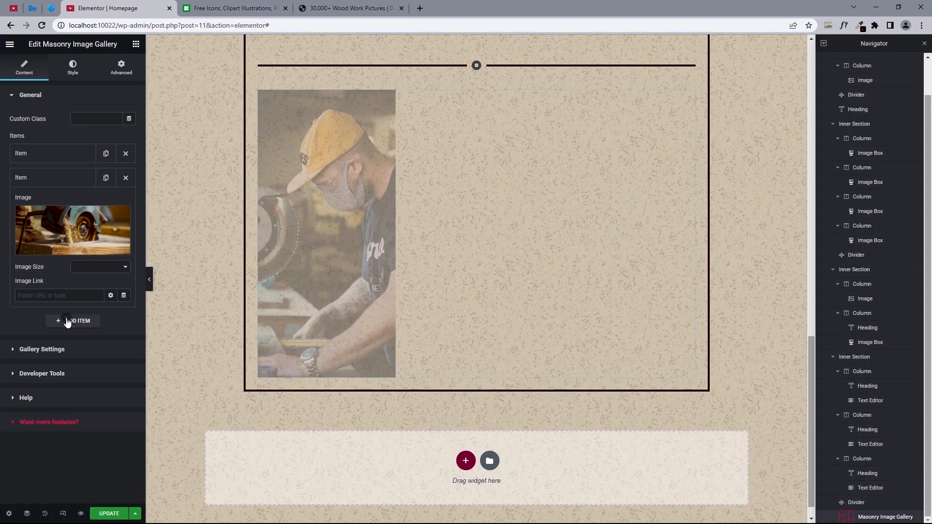
# Add a third item to the masonry gallery and insert 2.jpg, the wood carving photo with the mallet, from the media library
pyautogui.click(67, 320)
pyautogui.click(64, 255)
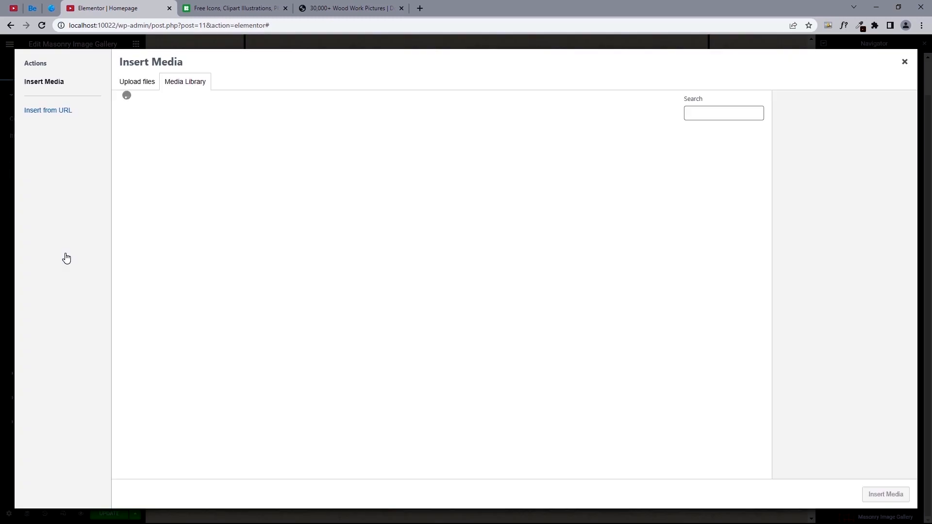
pyautogui.click(299, 178)
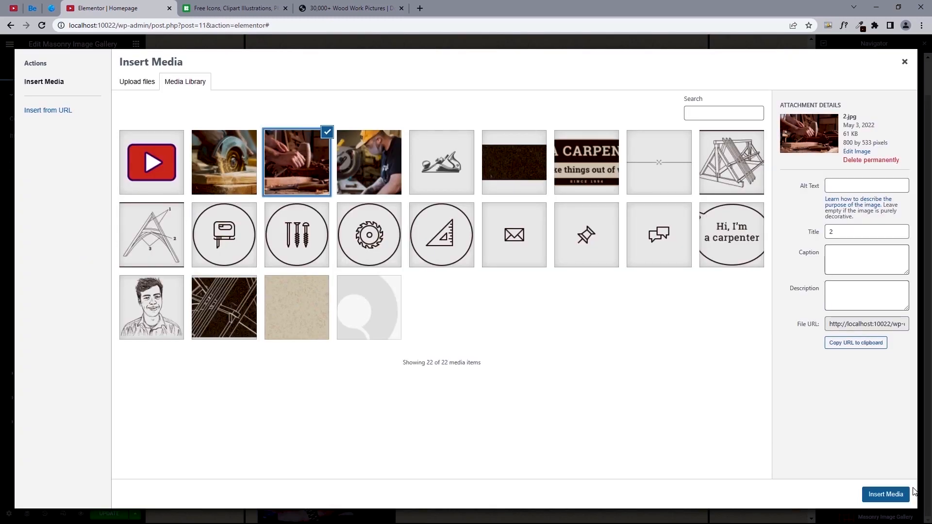
pyautogui.click(885, 495)
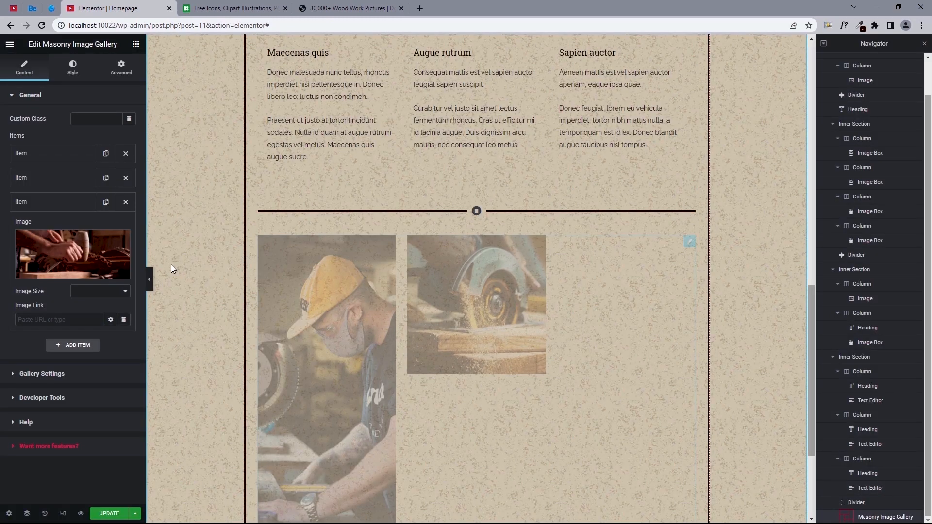
# Duplicate the circular saw and wood carving items to fill the gallery with five images
pyautogui.click(57, 204)
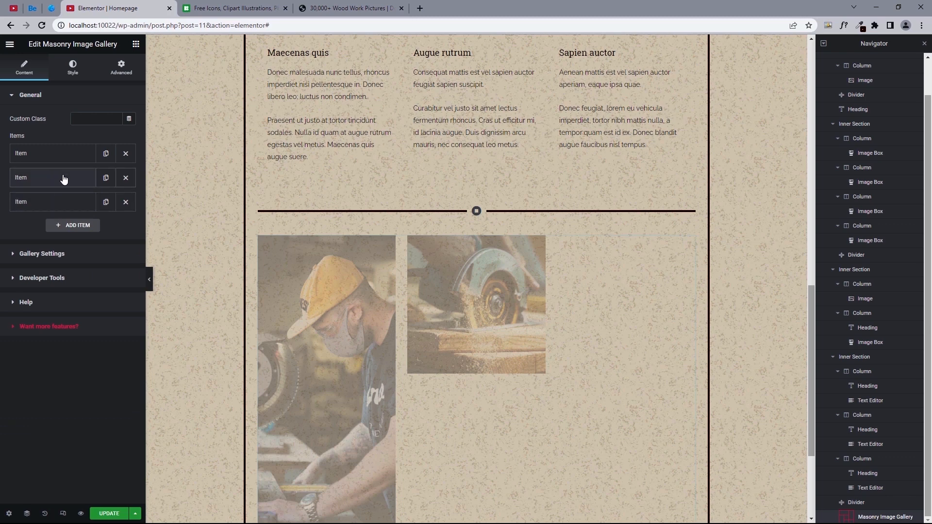
pyautogui.click(104, 177)
pyautogui.click(104, 224)
# Try the Landscape image size on the fourth gallery item and check the layout
pyautogui.click(54, 227)
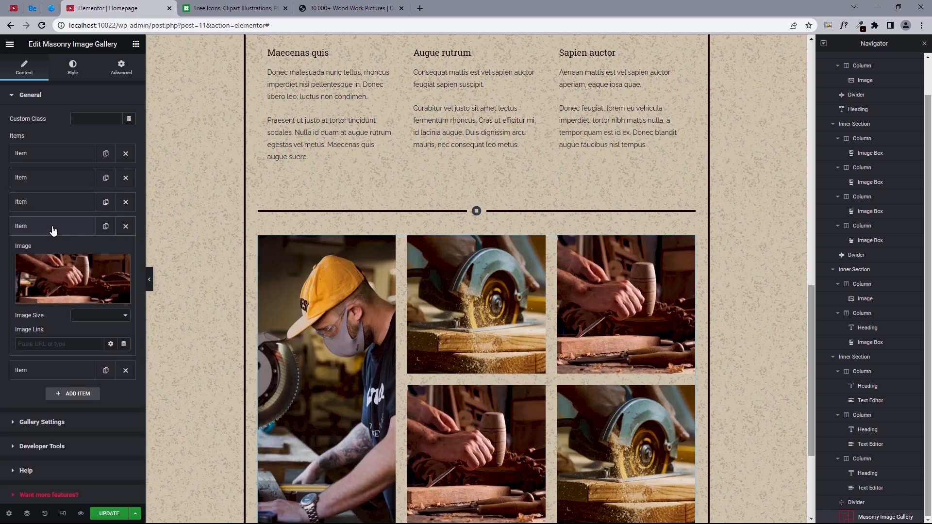
pyautogui.click(85, 316)
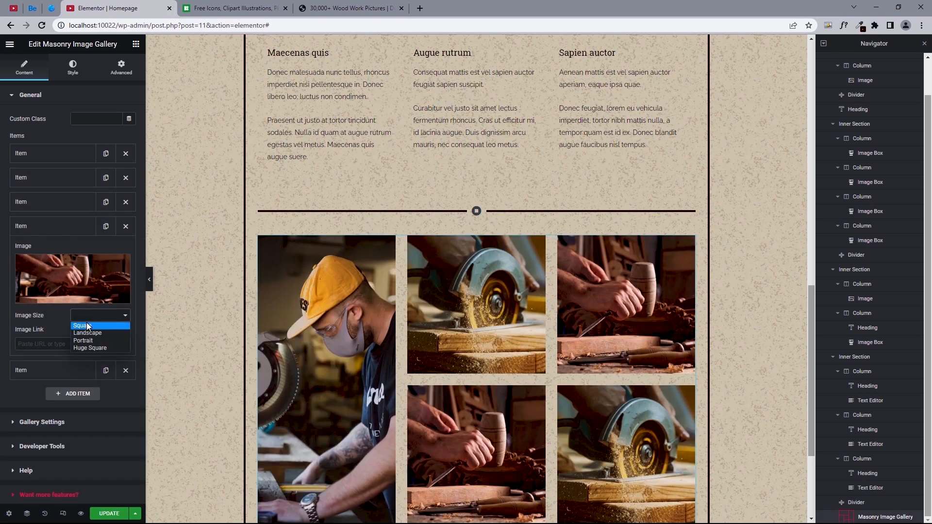
pyautogui.click(86, 332)
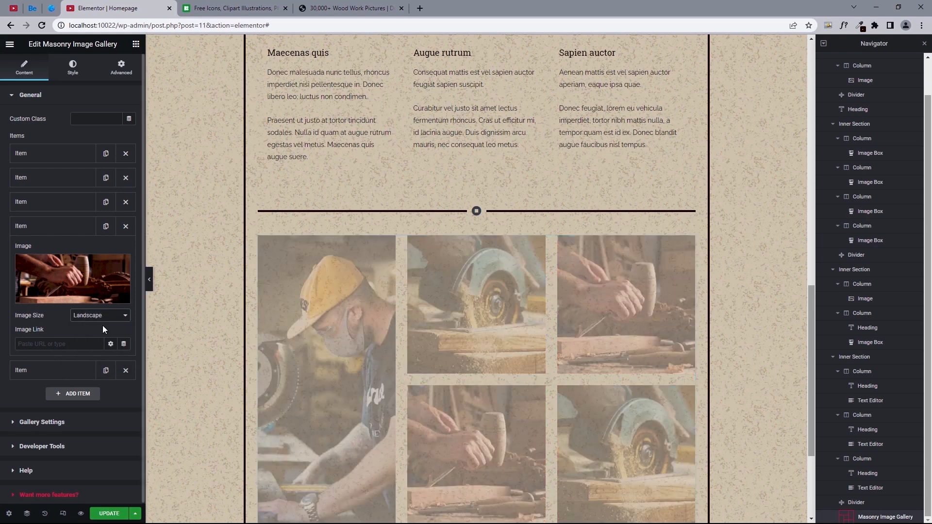
pyautogui.scroll(-2, 441, 370)
pyautogui.scroll(-1, 442, 370)
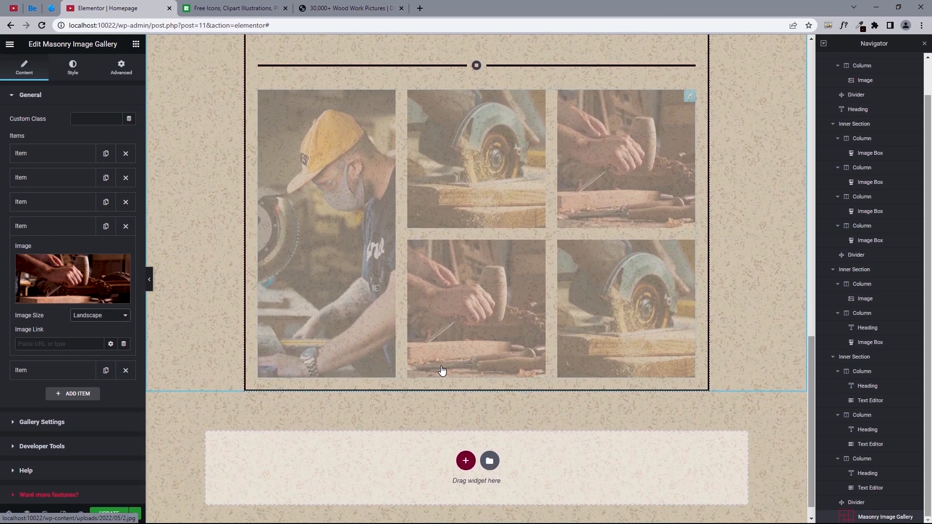
pyautogui.scroll(1, 445, 354)
pyautogui.scroll(-4, 445, 353)
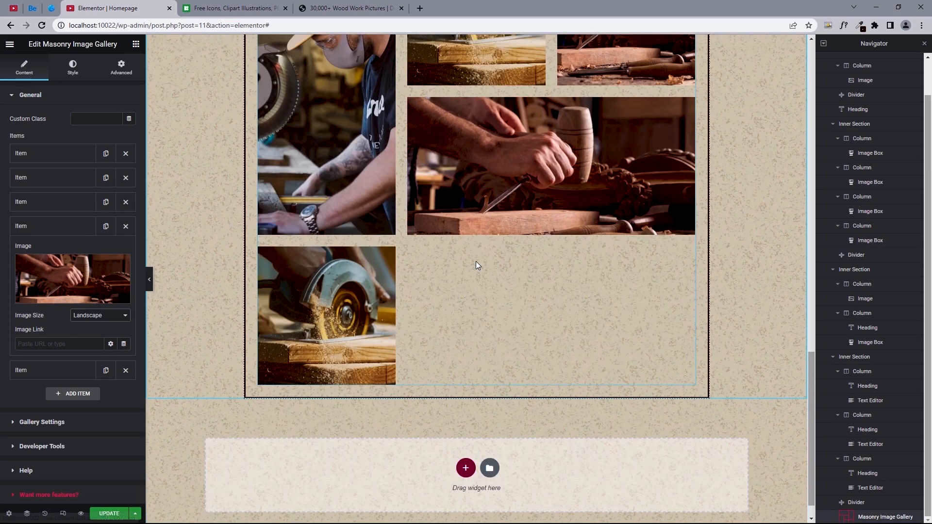
pyautogui.scroll(2, 475, 261)
# Set the fourth gallery item's image size to Square
pyautogui.click(81, 319)
pyautogui.click(86, 322)
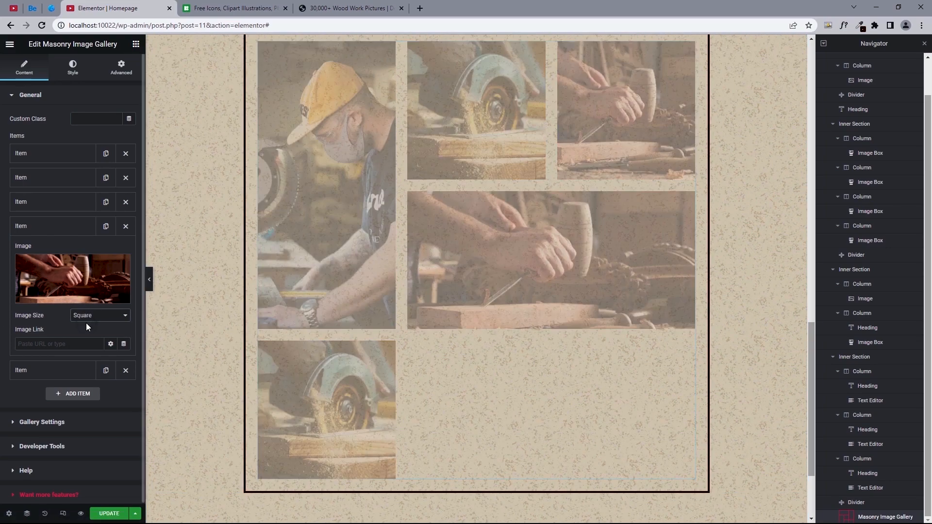
pyautogui.scroll(-2, 442, 220)
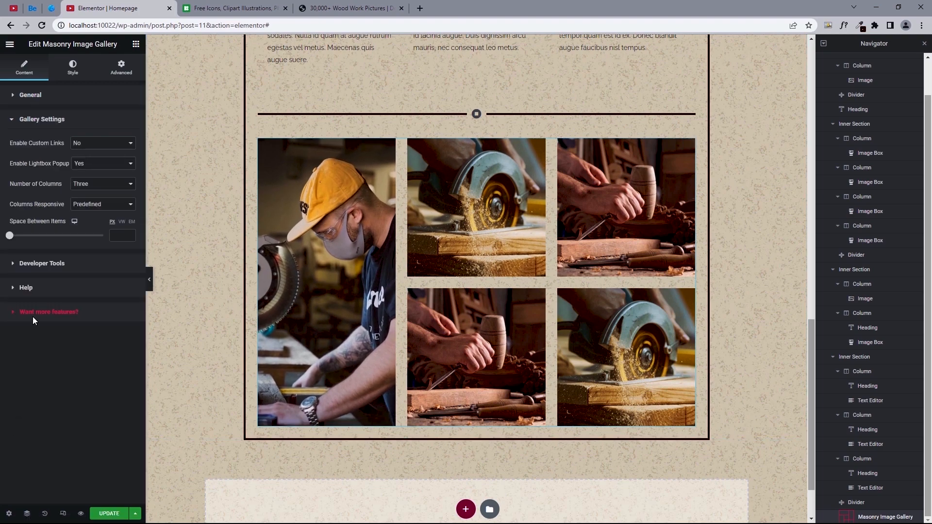
# Try custom links on the gallery, giving the first item's image link the placeholder #
pyautogui.click(107, 144)
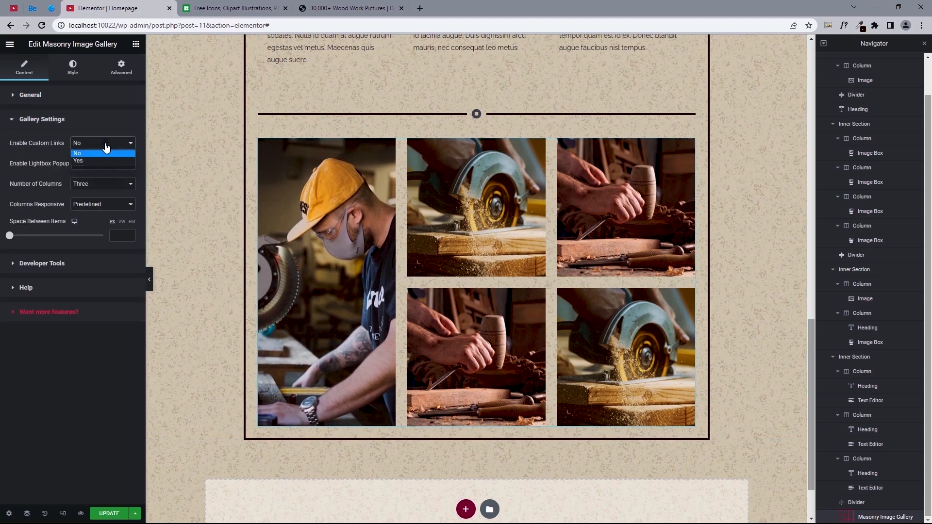
pyautogui.click(100, 160)
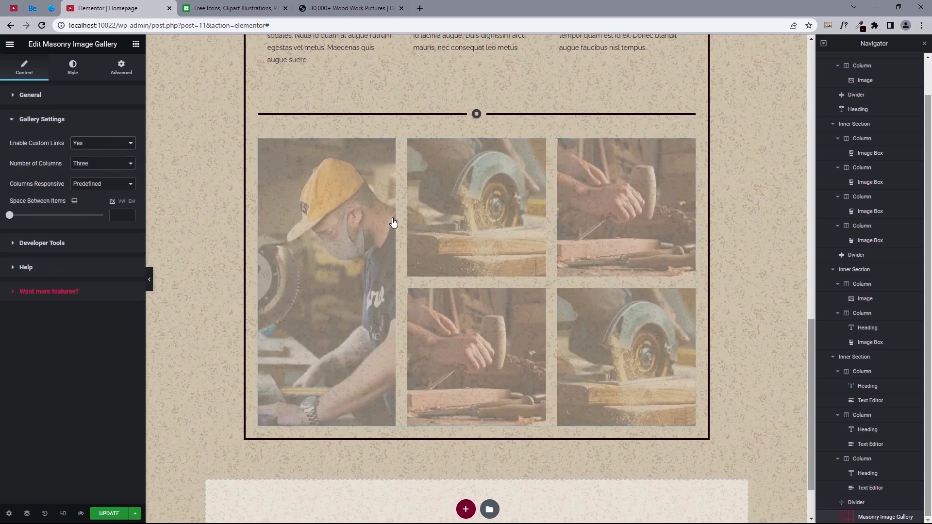
pyautogui.click(38, 95)
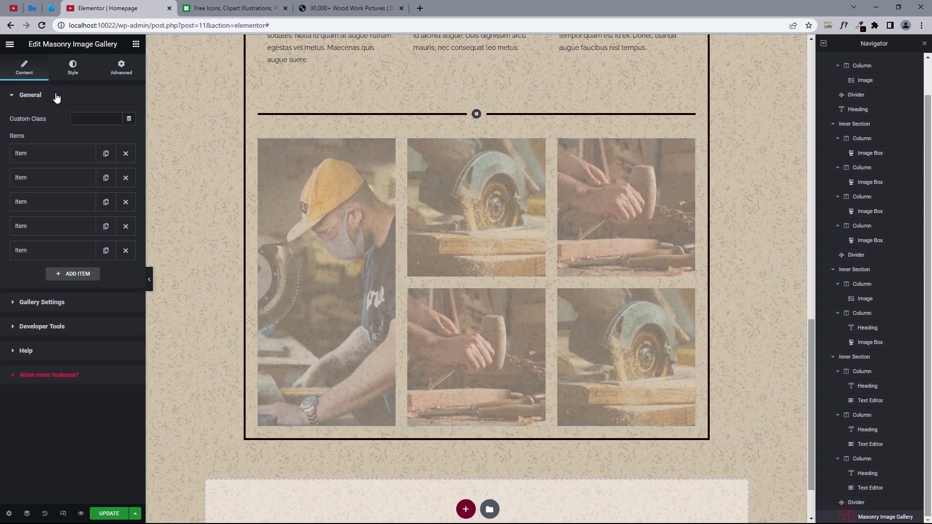
pyautogui.click(52, 154)
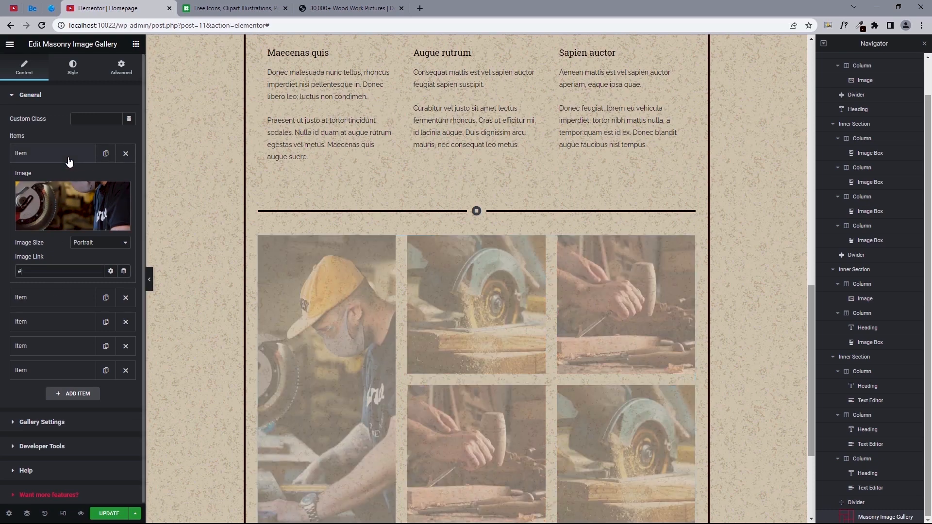
pyautogui.click(69, 158)
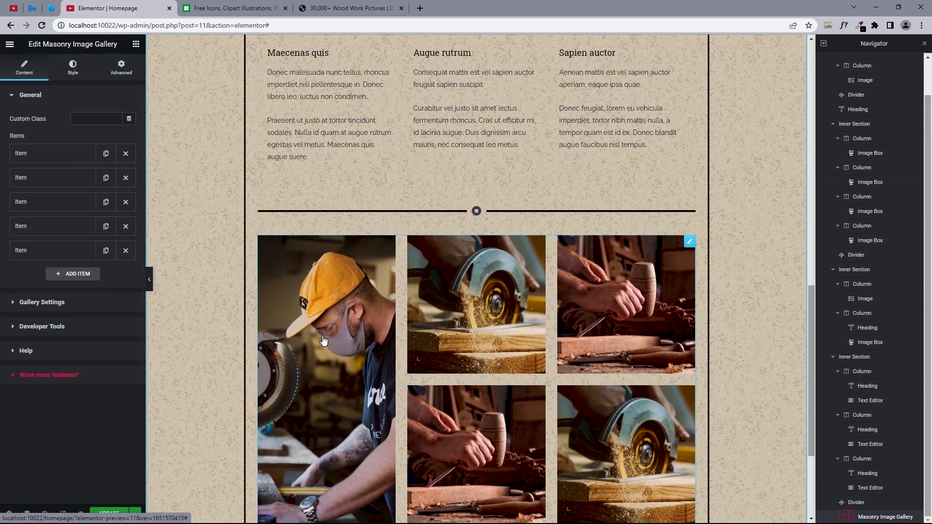
pyautogui.scroll(-3, 322, 335)
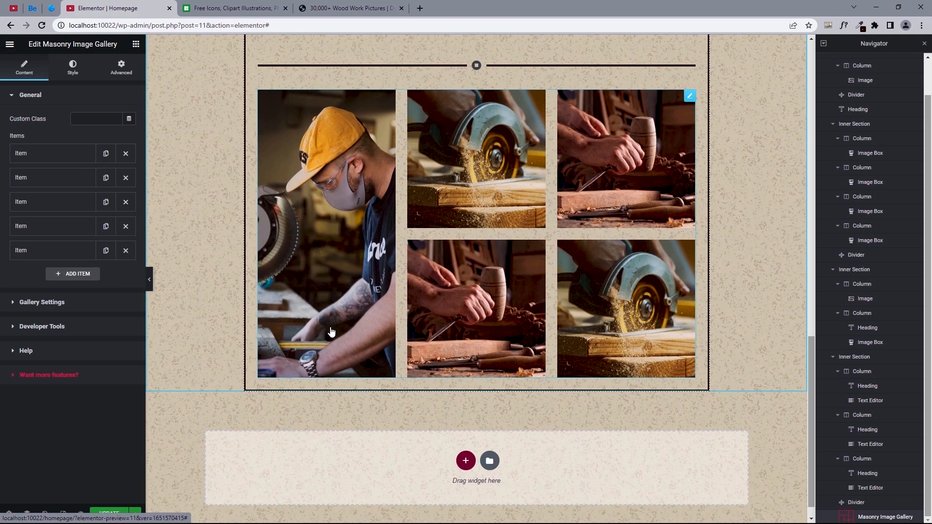
# Set the gallery's Enable Custom Links option back to No and open the first photo in the lightbox
pyautogui.click(41, 303)
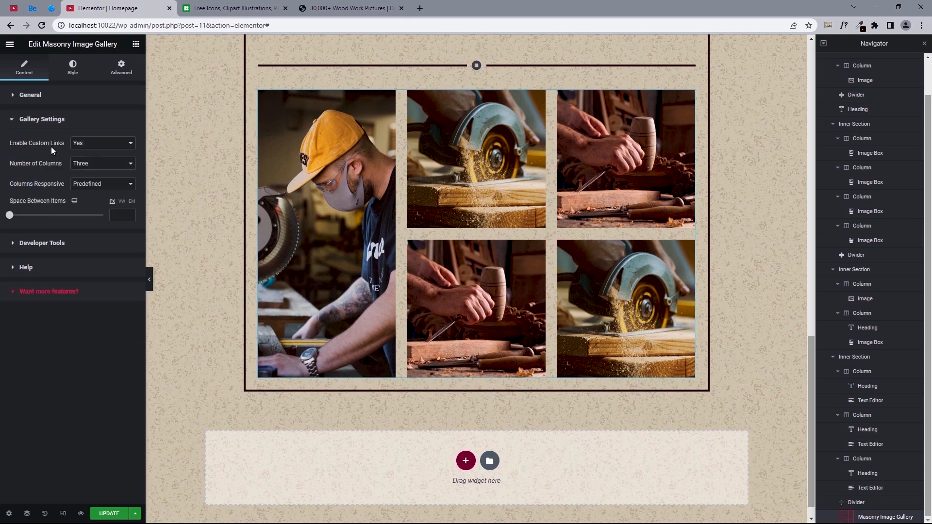
pyautogui.click(82, 144)
pyautogui.click(92, 159)
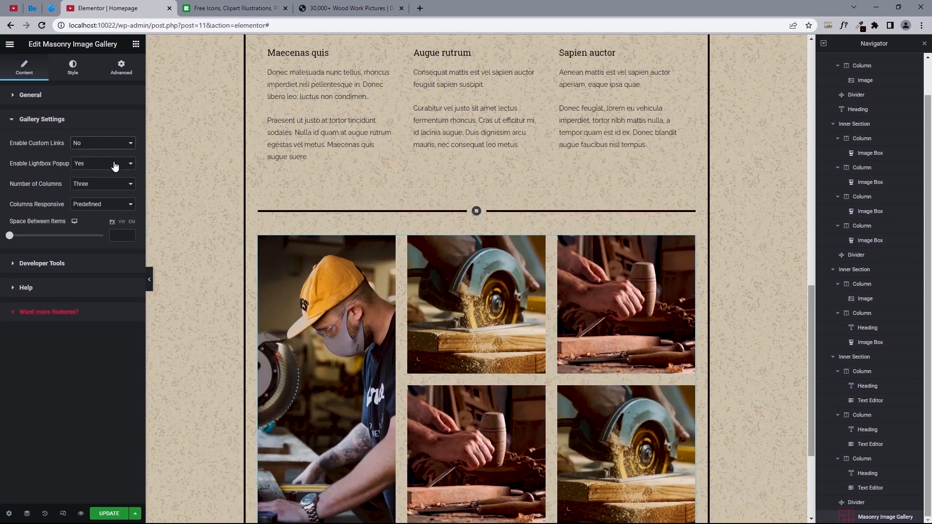
pyautogui.scroll(-3, 326, 216)
pyautogui.click(329, 218)
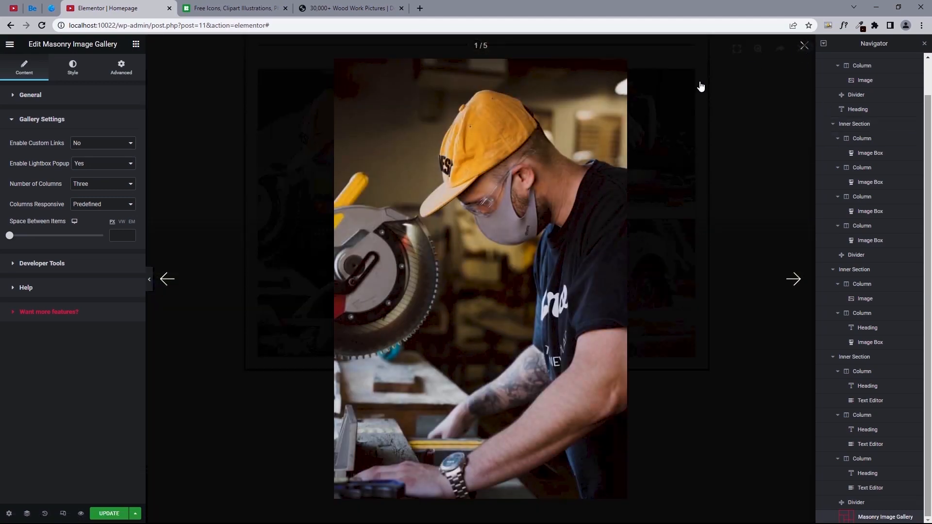
# Review the gallery's custom link and lightbox popup options, keeping them at No and Yes
pyautogui.click(97, 143)
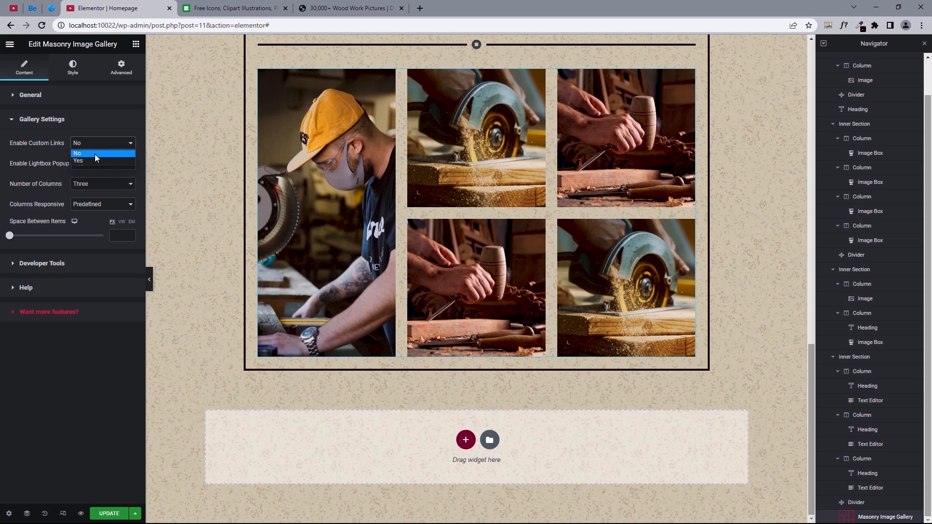
pyautogui.click(95, 155)
pyautogui.click(83, 163)
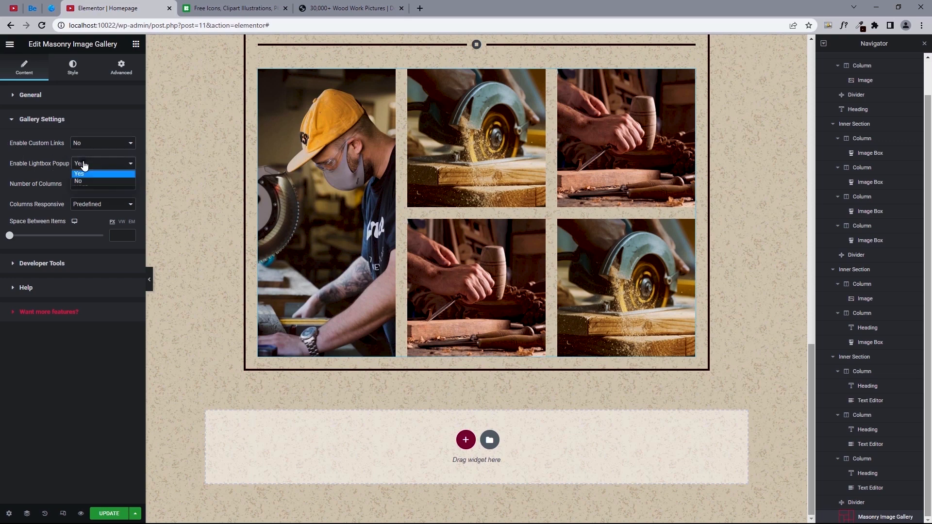
pyautogui.click(88, 173)
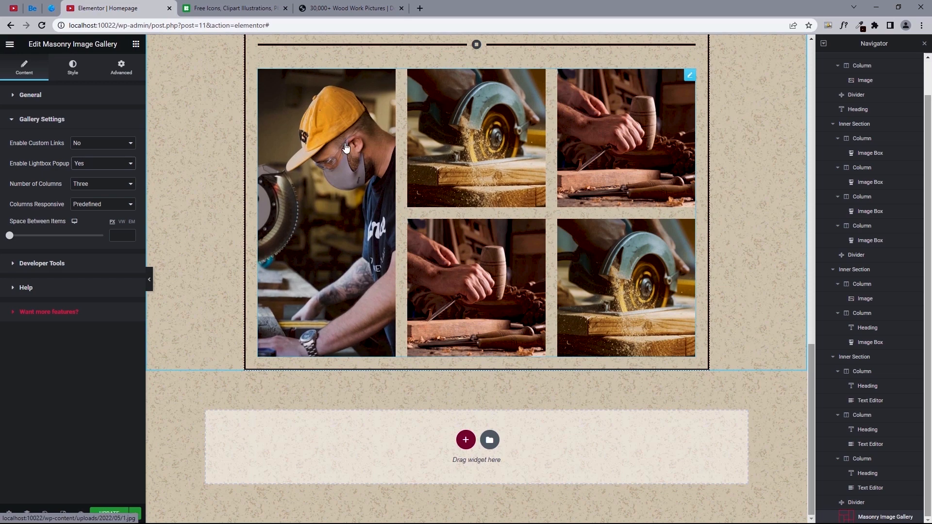
# Try four columns for the gallery and set the number of columns back to Three
pyautogui.click(94, 184)
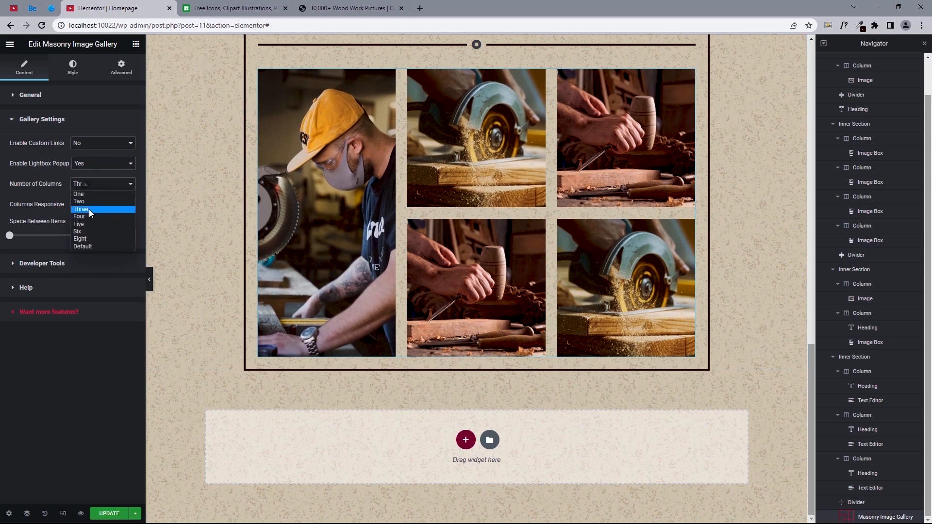
pyautogui.click(89, 216)
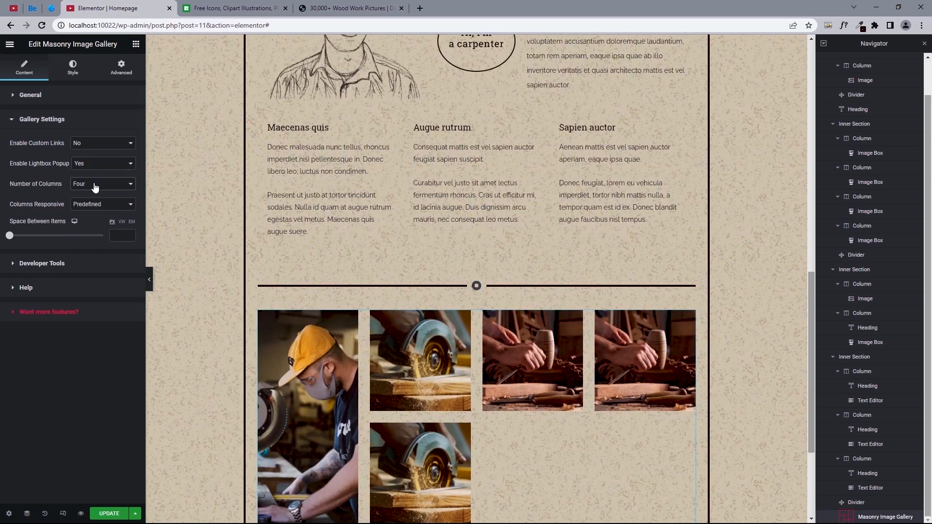
pyautogui.click(94, 185)
pyautogui.click(91, 209)
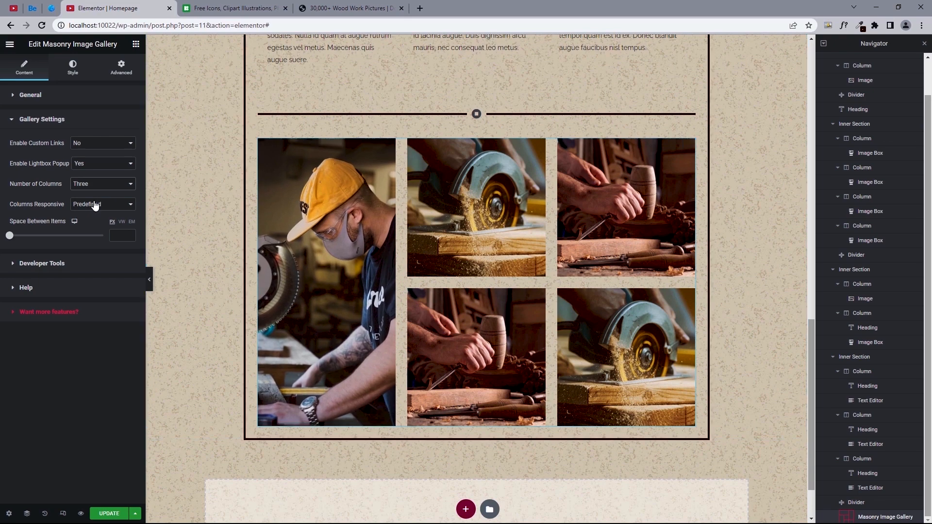
pyautogui.click(95, 204)
pyautogui.click(95, 204)
pyautogui.click(120, 235)
pyautogui.click(49, 263)
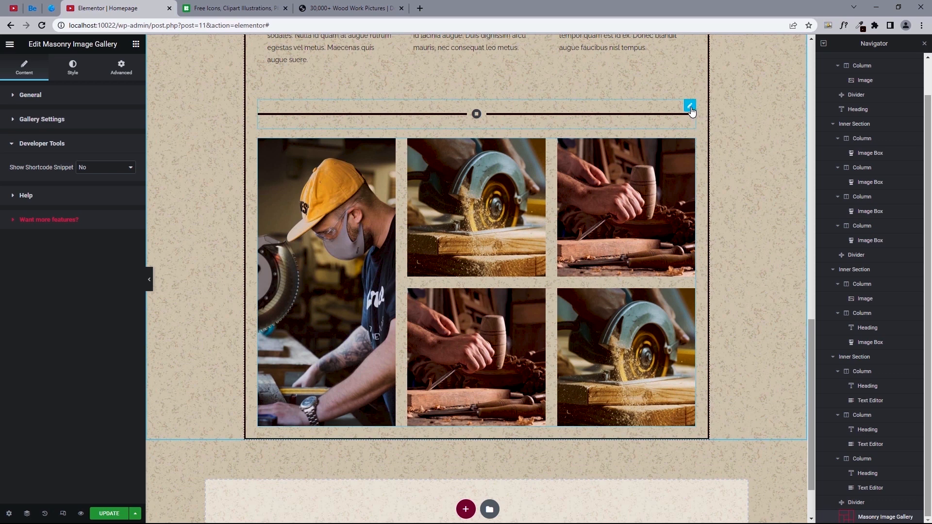
# Copy the divider above the gallery and paste it into the column directly below the gallery
pyautogui.rightClick(692, 112)
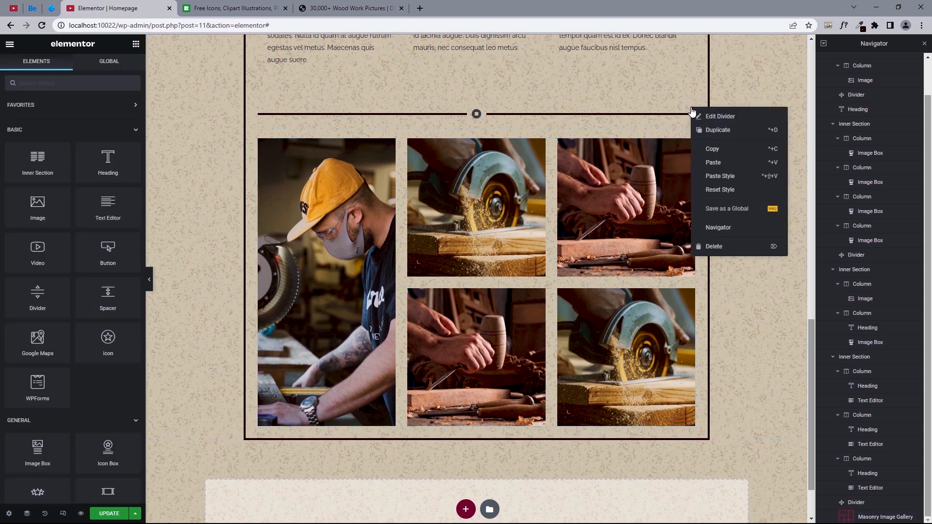
pyautogui.click(711, 149)
pyautogui.rightClick(651, 432)
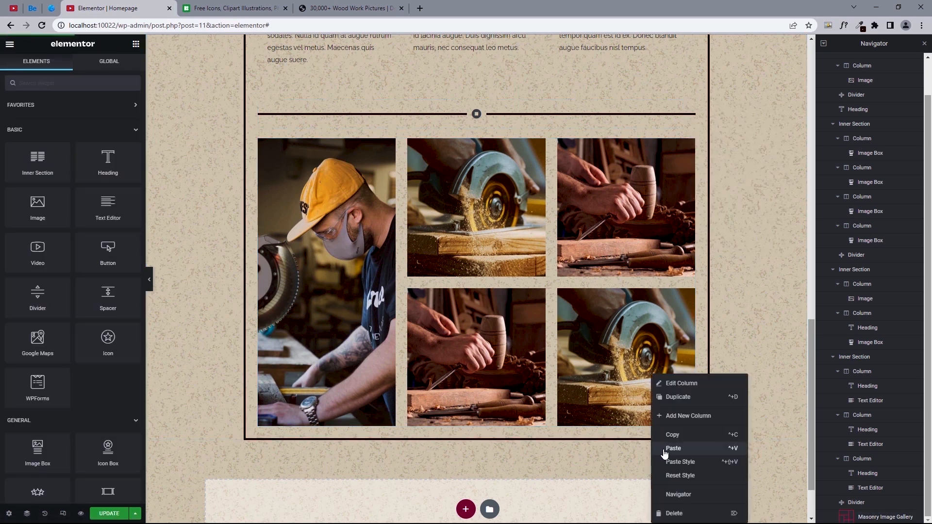
pyautogui.click(665, 450)
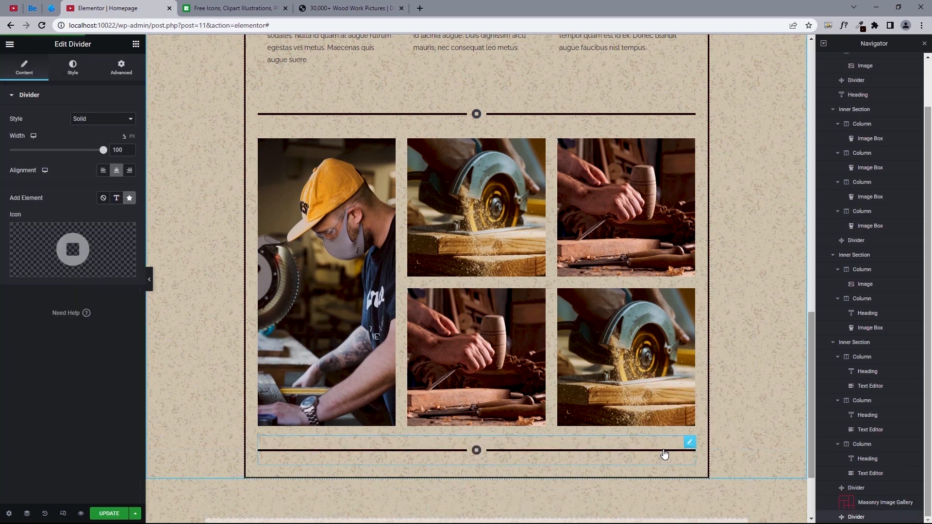
# On the reference site, select the heading "Are You interested? Leave Me a Message!" above the contact form, and return to the Elementor editor
pyautogui.click(53, 9)
pyautogui.scroll(-5, 426, 189)
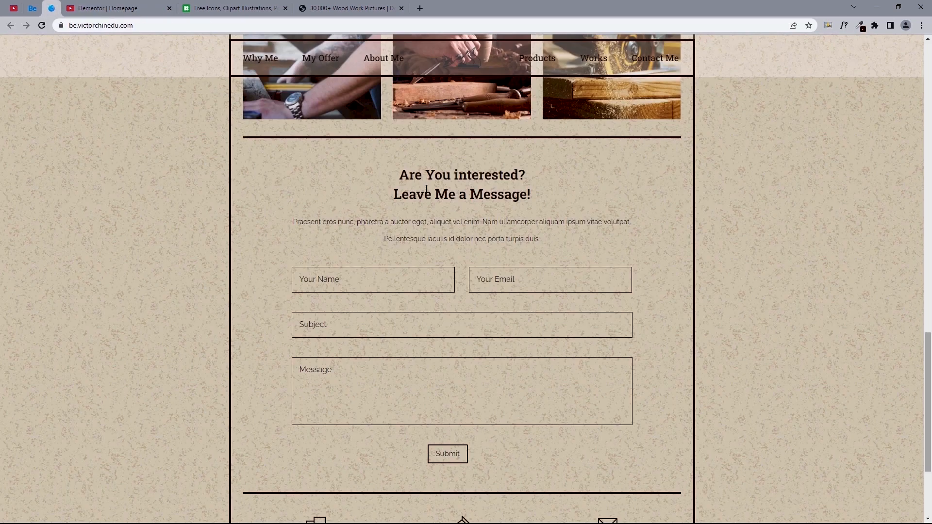
pyautogui.moveTo(386, 174); pyautogui.dragTo(553, 196)
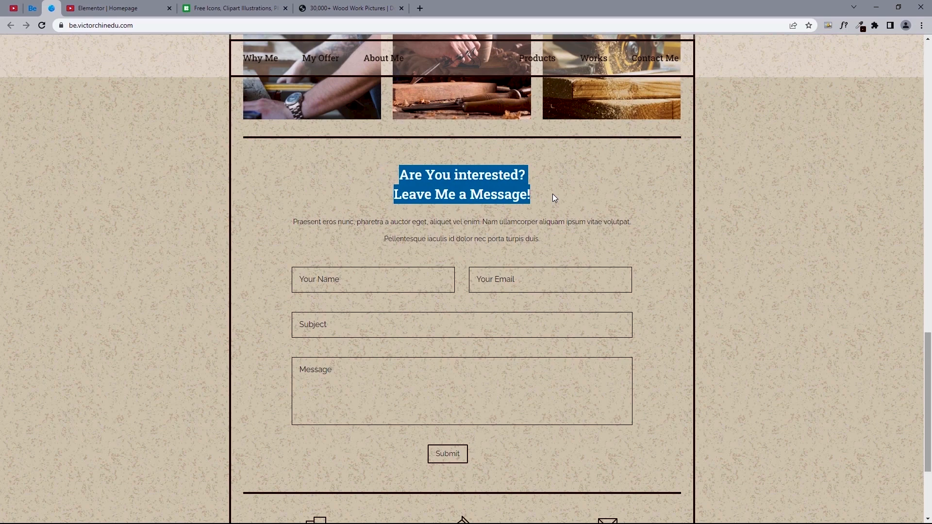
pyautogui.click(122, 8)
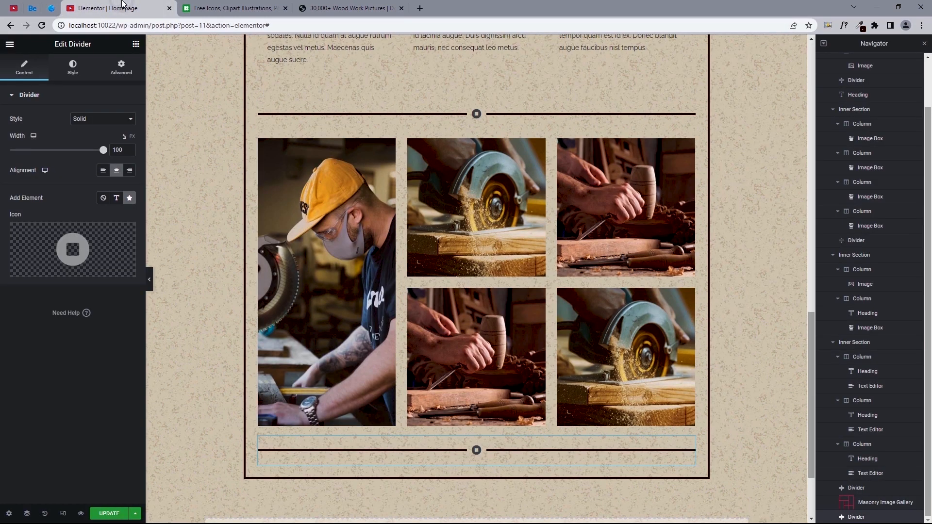
# Add an Inner Section below the last divider and delete one of its two columns, as the reference layout needs only one
pyautogui.click(136, 44)
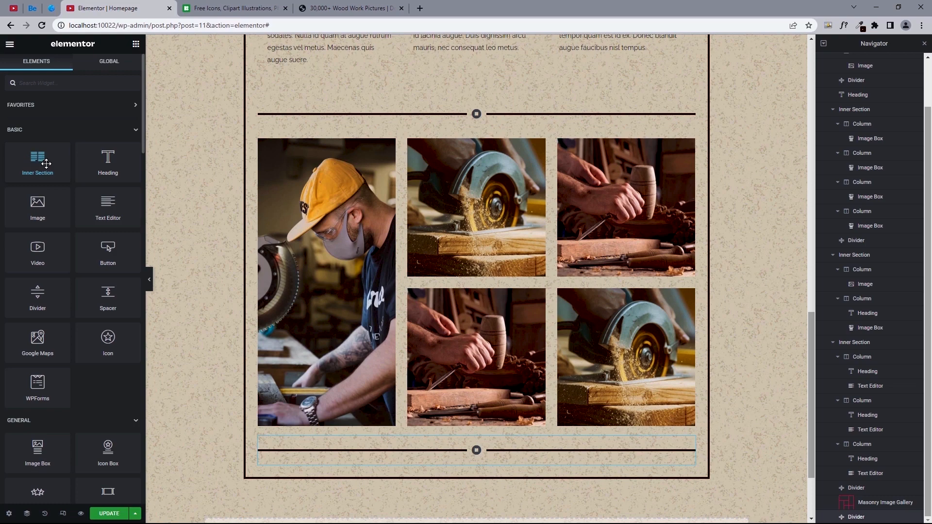
pyautogui.click(52, 9)
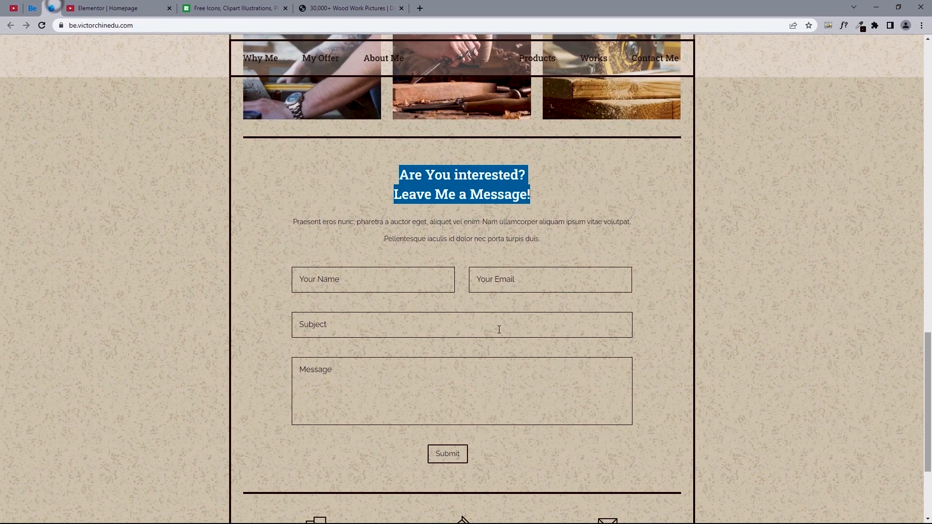
pyautogui.click(106, 8)
pyautogui.moveTo(39, 160); pyautogui.dragTo(449, 465)
pyautogui.scroll(-3, 449, 465)
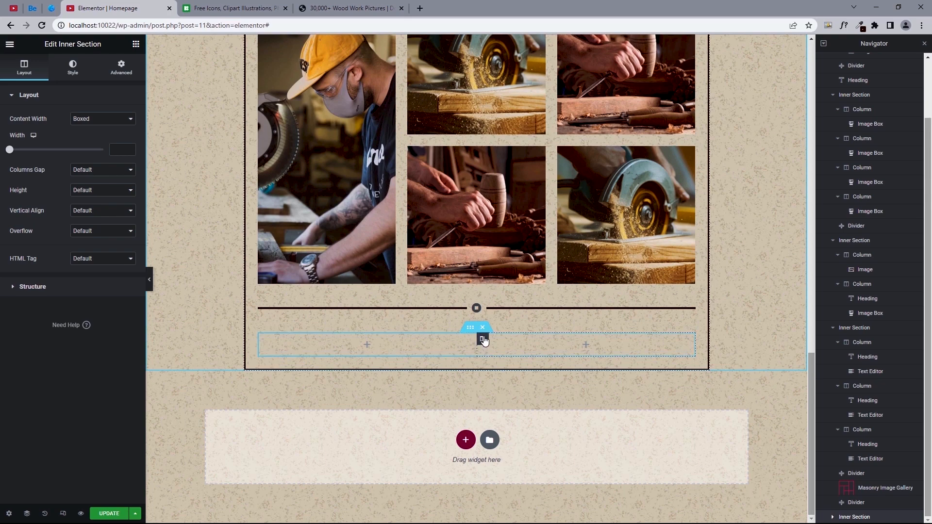
pyautogui.rightClick(483, 337)
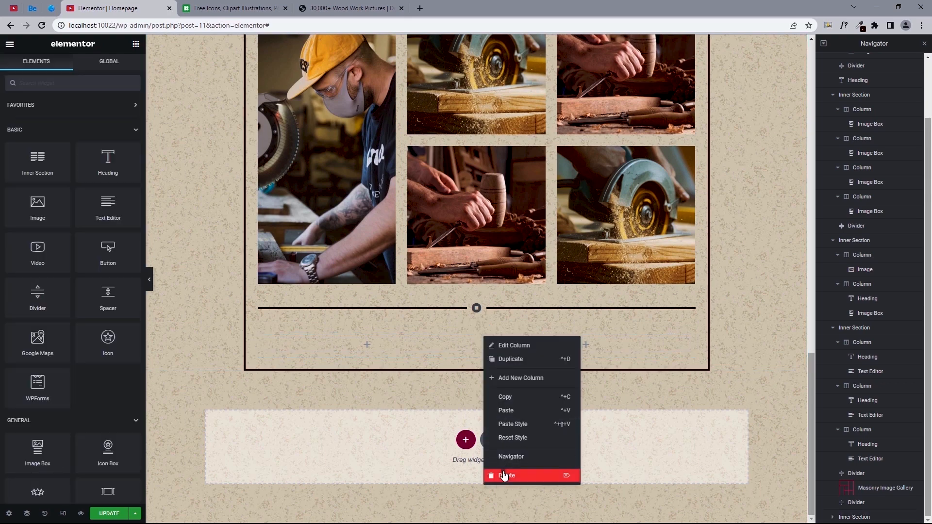
pyautogui.click(503, 476)
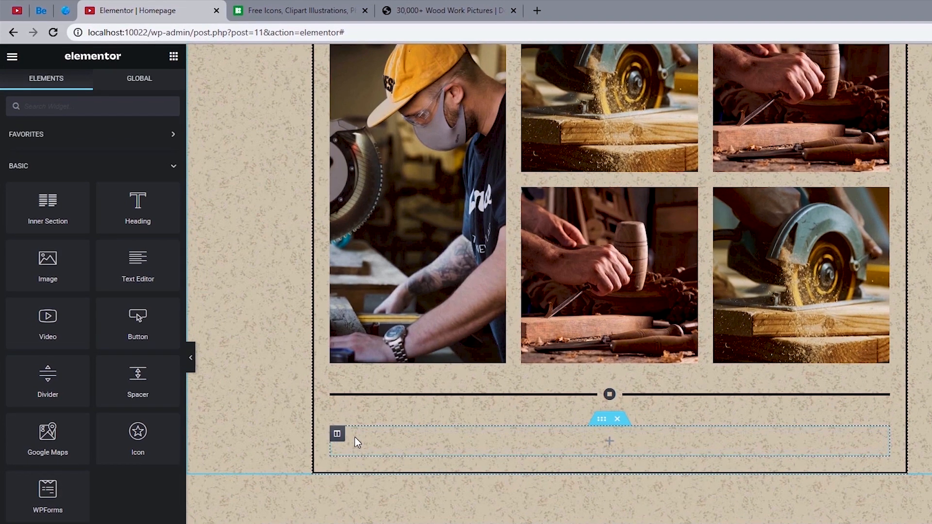
# Unlink the padding of the inner section's column and set it to 20 px top and bottom, 100 px right and left
pyautogui.click(337, 435)
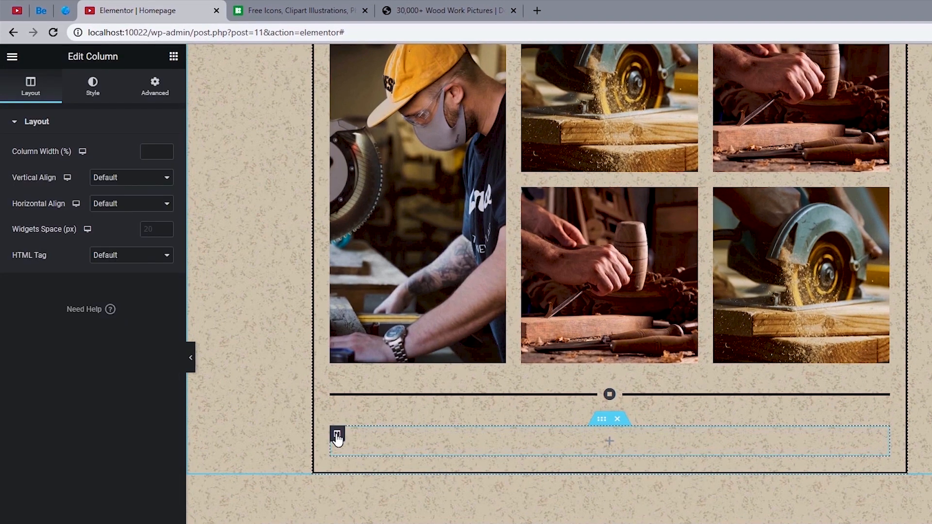
pyautogui.click(152, 91)
pyautogui.click(156, 214)
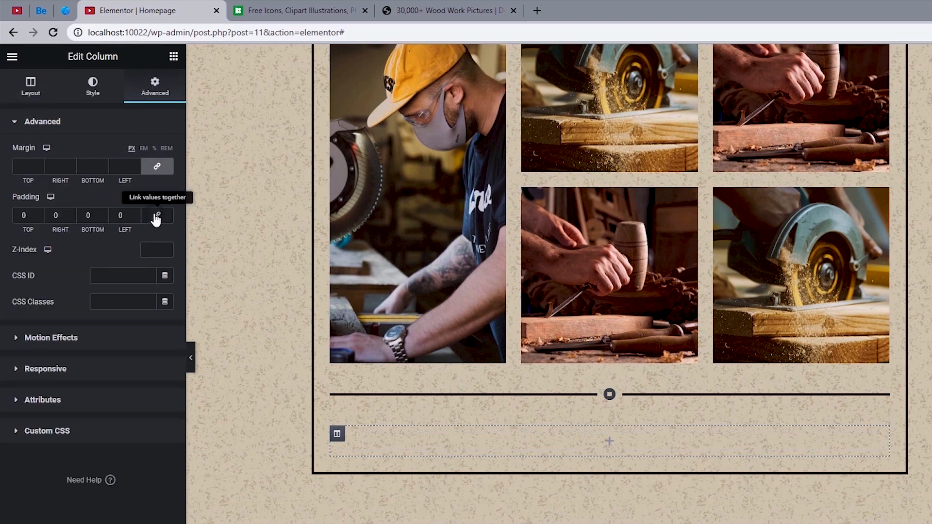
pyautogui.click(22, 215)
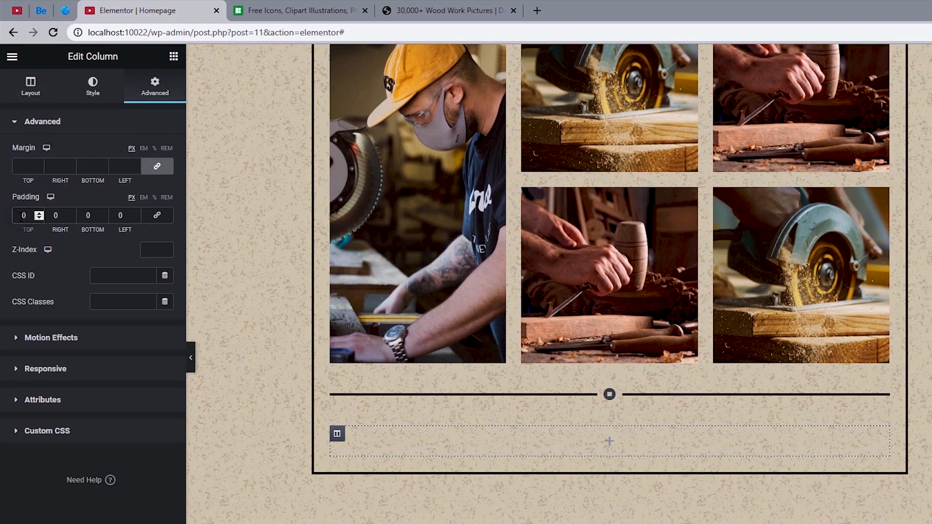
pyautogui.write('2')
pyautogui.click(86, 217)
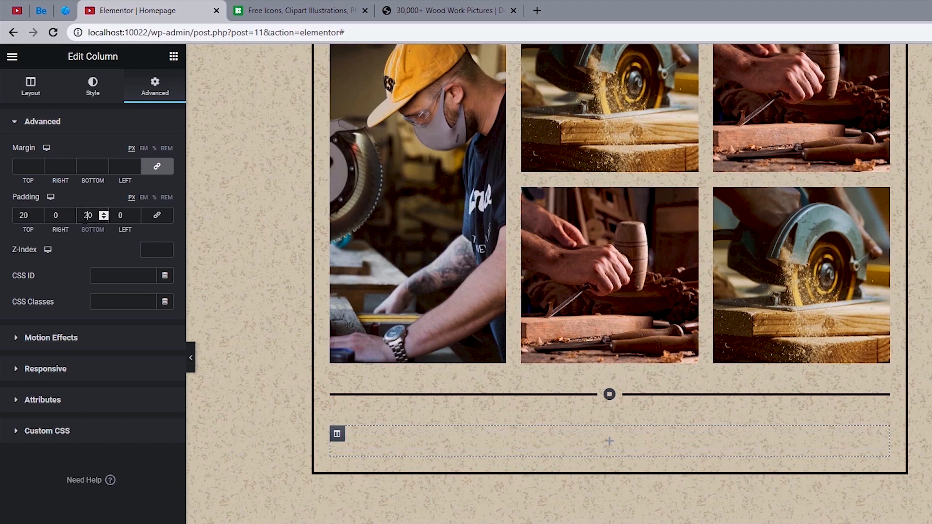
pyautogui.write('2')
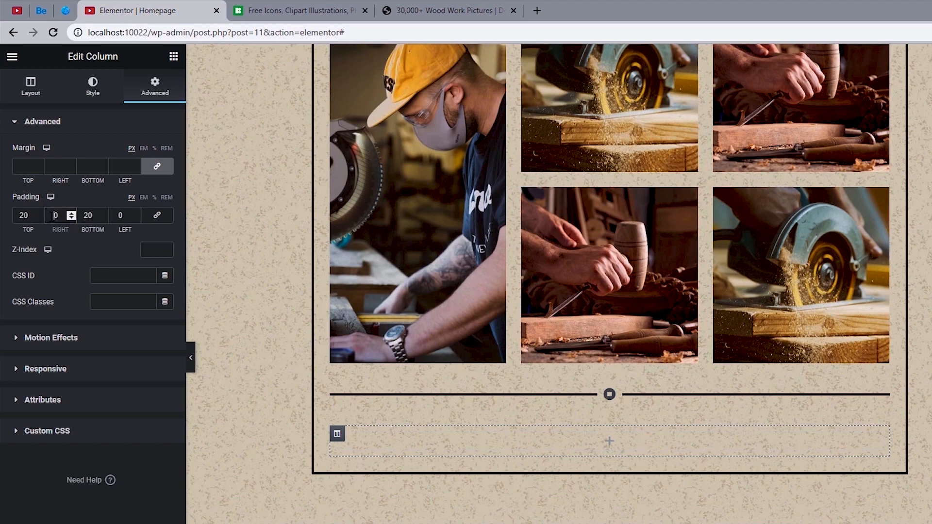
pyautogui.click(52, 217)
pyautogui.write('100')
pyautogui.click(113, 215)
pyautogui.write('10')
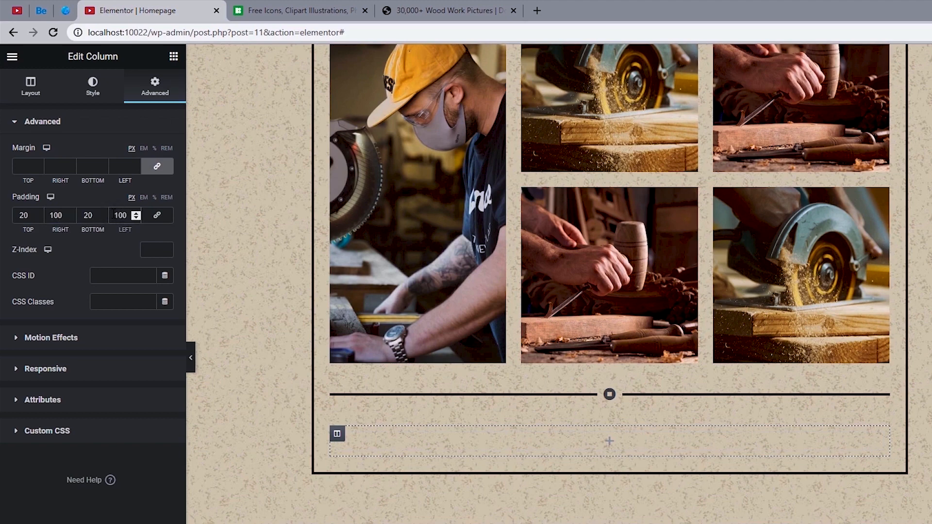
# Add a Heading to the new column and replace its title with "Are You interested? Leave Me a Message!" copied from the reference site
pyautogui.click(173, 58)
pyautogui.moveTo(137, 206); pyautogui.dragTo(569, 440)
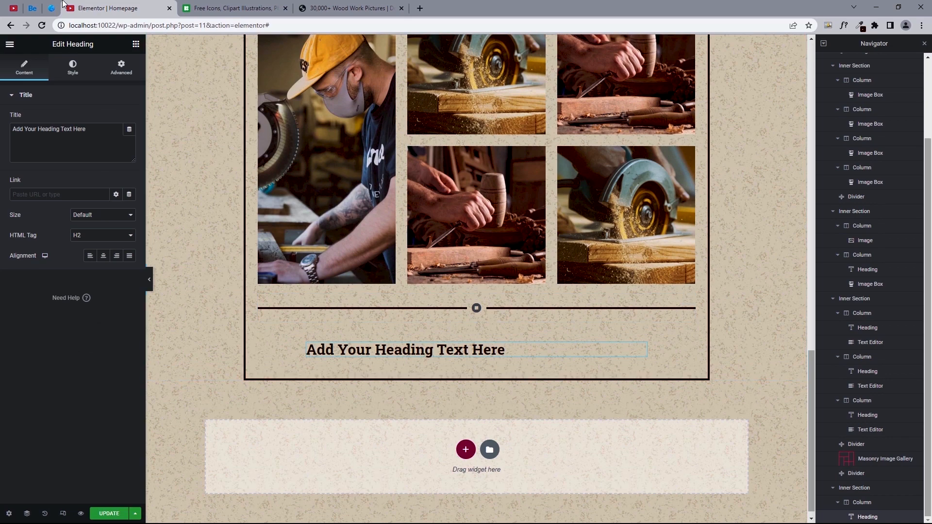
pyautogui.click(55, 7)
pyautogui.rightClick(425, 201)
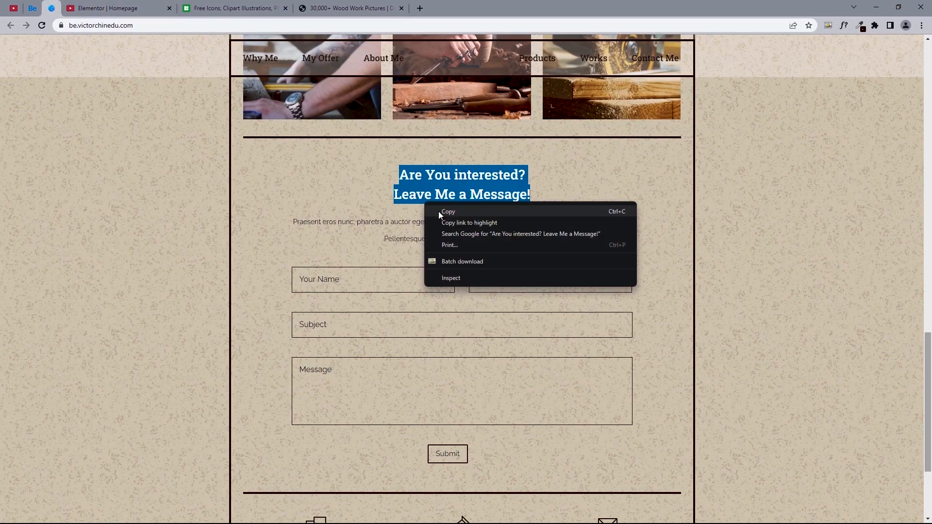
pyautogui.click(447, 212)
pyautogui.click(104, 8)
pyautogui.tripleClick(82, 131)
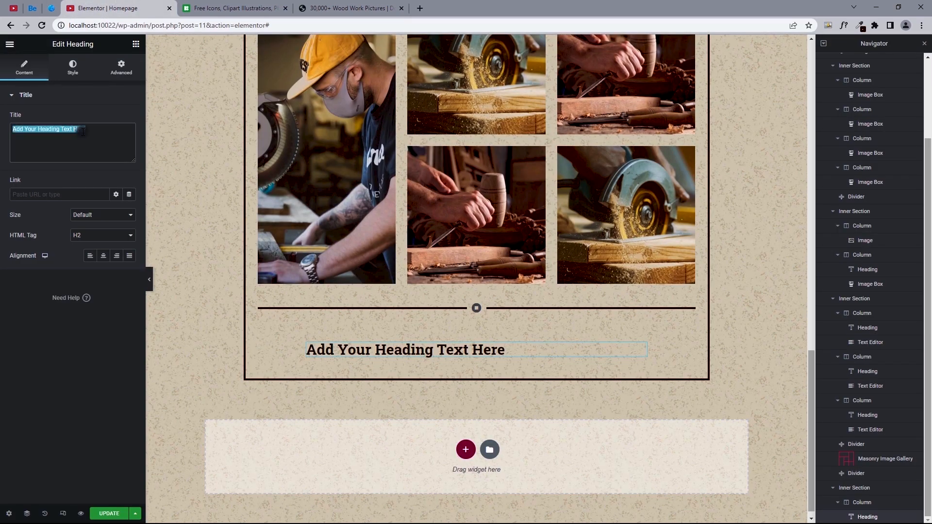
pyautogui.rightClick(83, 131)
pyautogui.click(97, 179)
# Check the heading on the reference site, insert a <br> tag after "Are You interested?" in the title, and center the heading
pyautogui.click(51, 8)
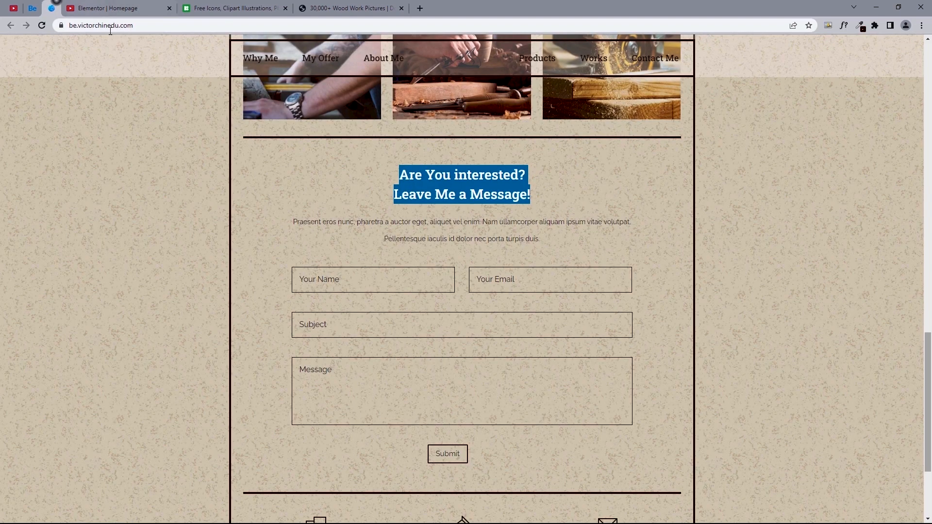
pyautogui.click(407, 174)
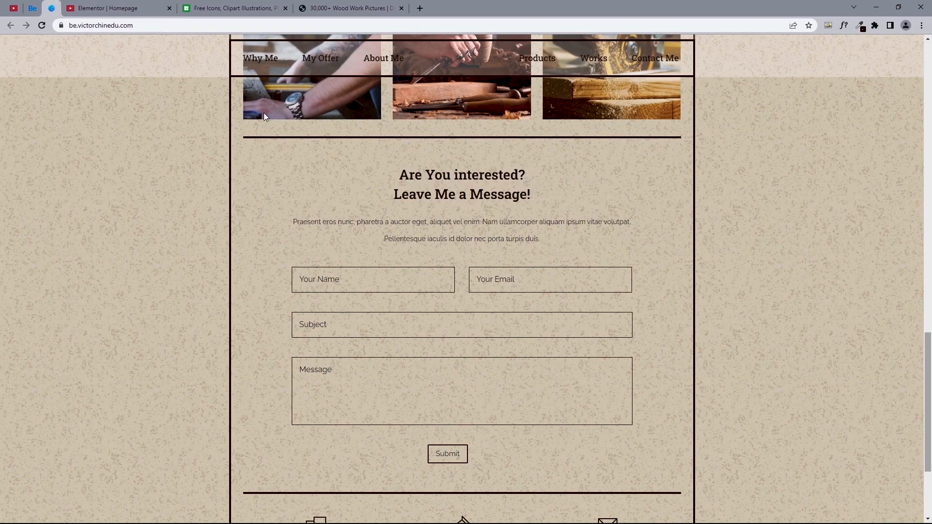
pyautogui.click(112, 8)
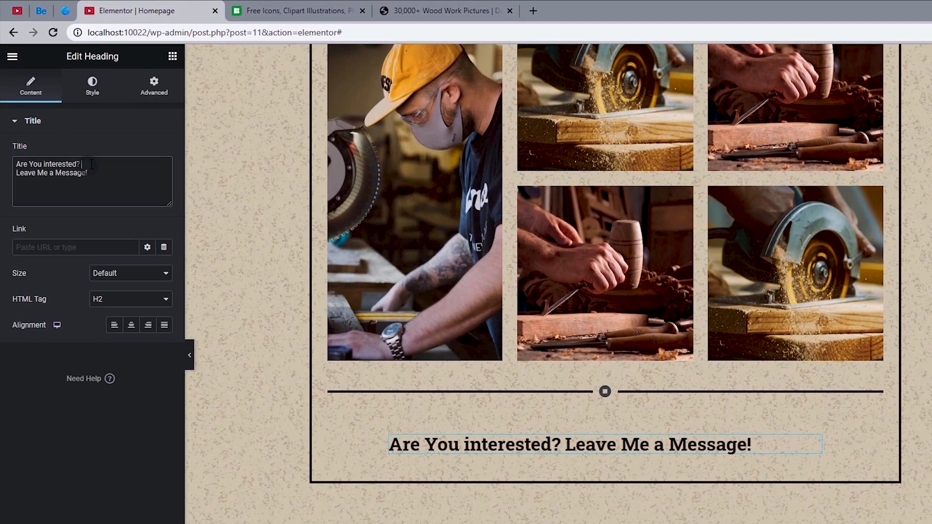
pyautogui.write('<>')
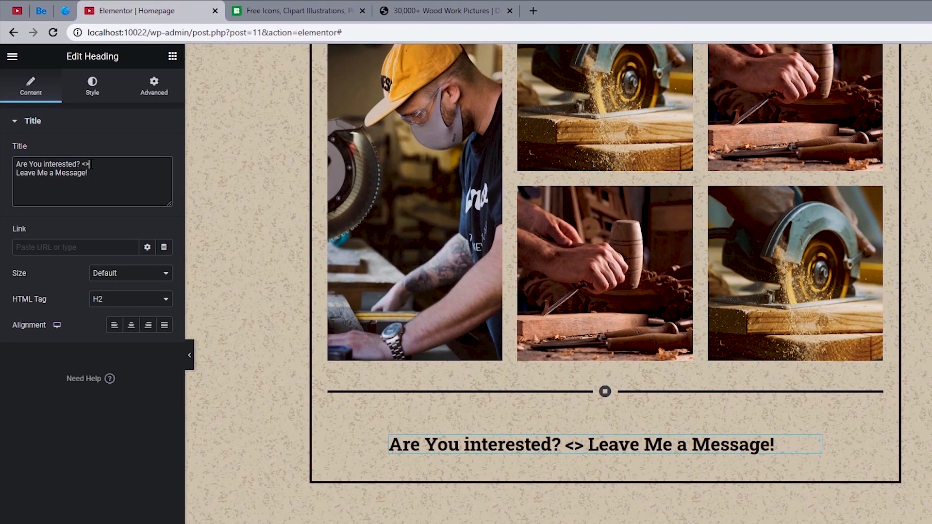
pyautogui.write('br')
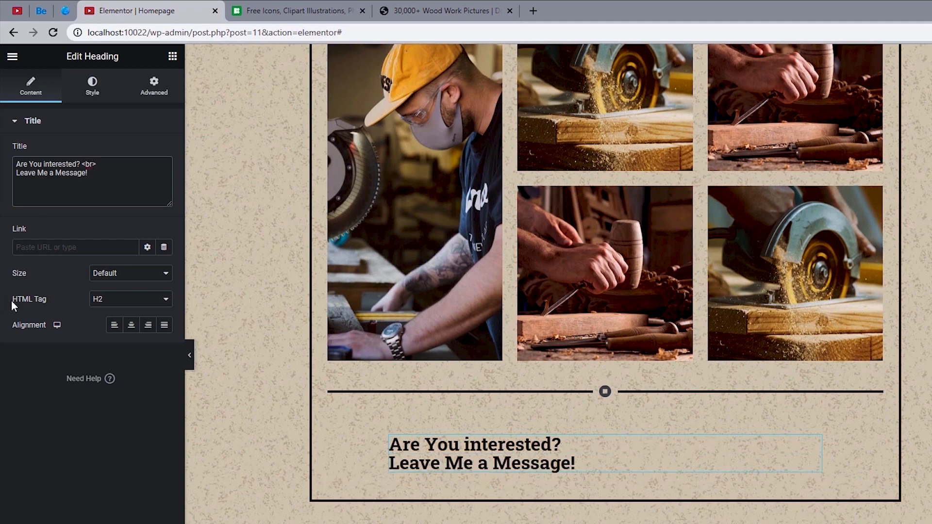
pyautogui.click(131, 327)
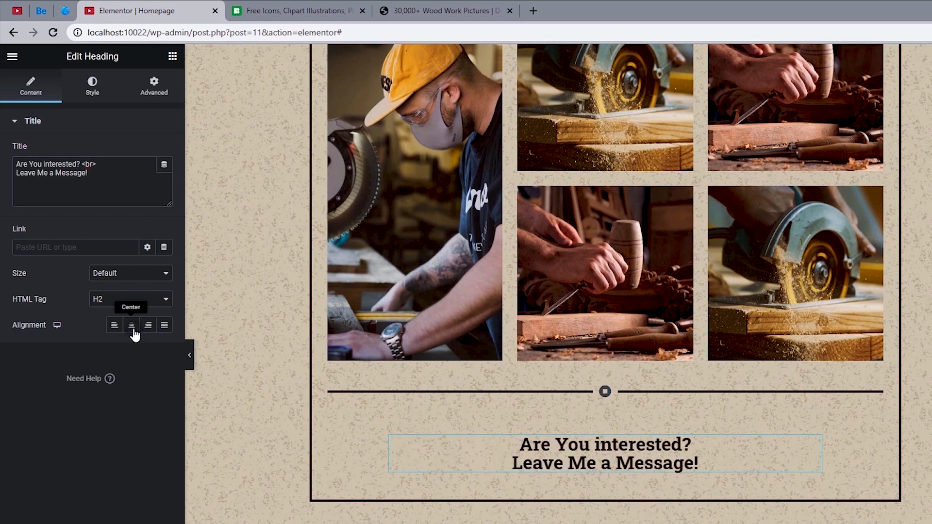
# Set the message heading's typography to size 28 px and line height 40 px
pyautogui.click(94, 92)
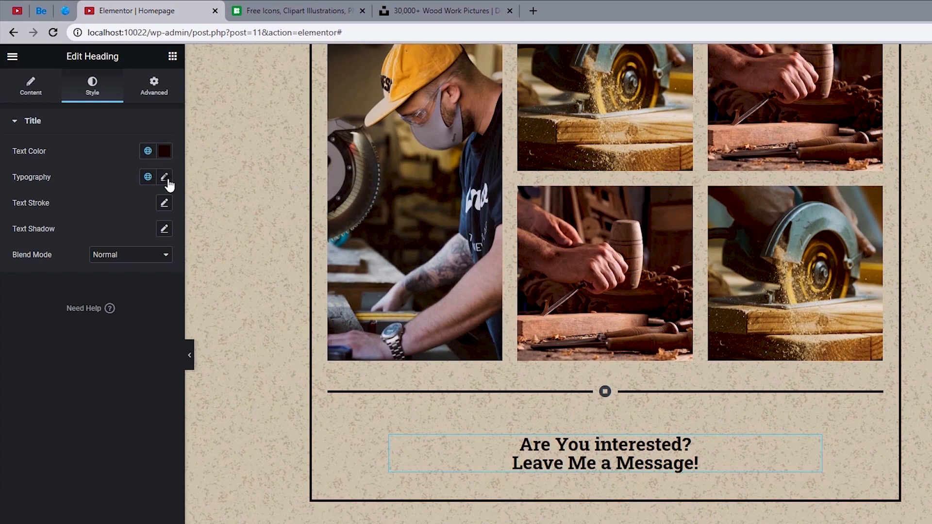
pyautogui.click(165, 179)
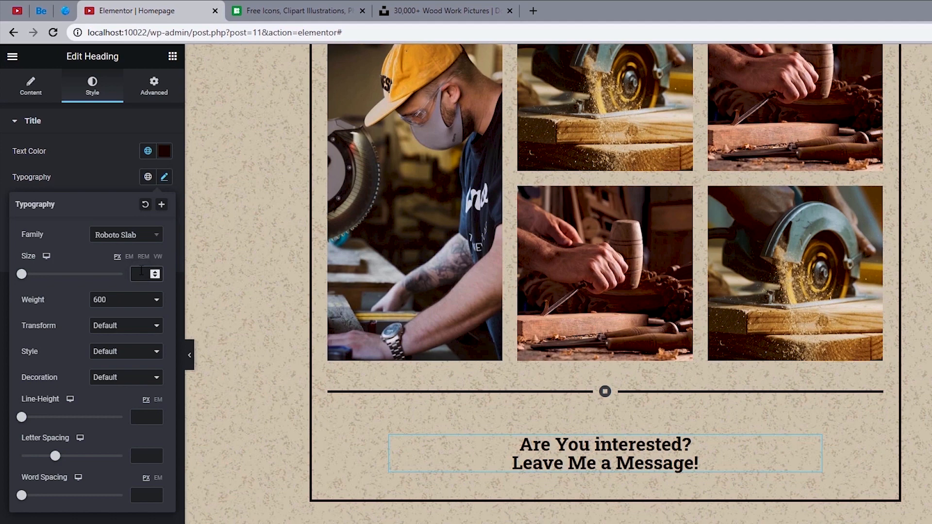
pyautogui.click(142, 270)
pyautogui.write('28')
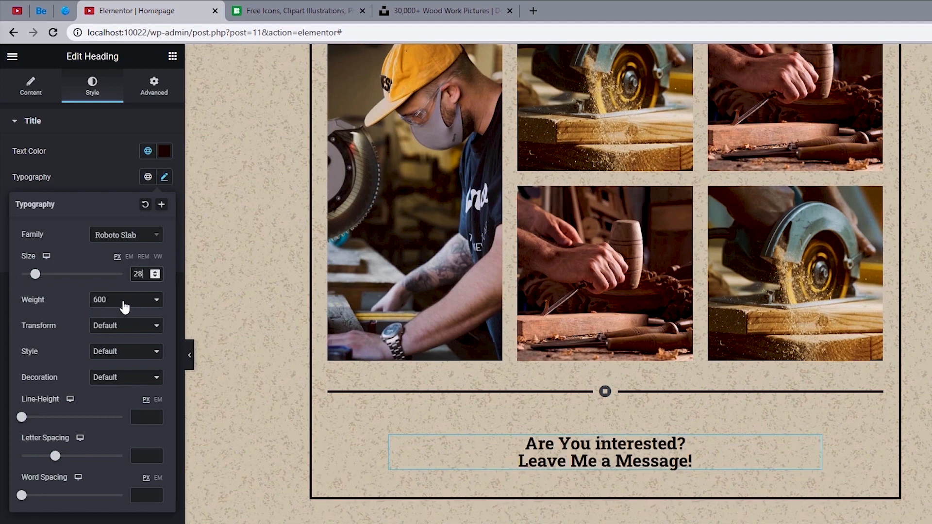
pyautogui.click(141, 416)
pyautogui.write('40')
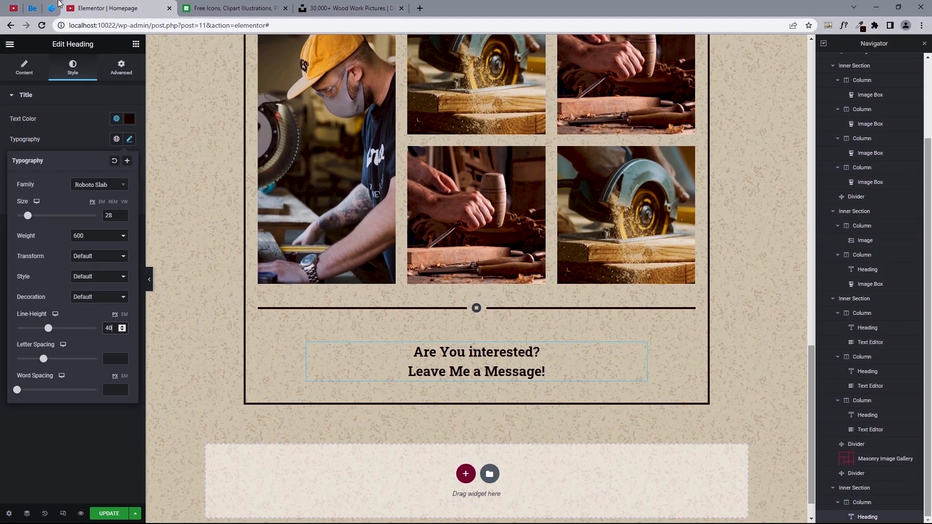
# Copy the "Praesent eros nunc" paragraph under the contact heading on the reference site and return to the Elementor editor
pyautogui.click(65, 10)
pyautogui.moveTo(292, 219); pyautogui.dragTo(545, 246)
pyautogui.rightClick(509, 234)
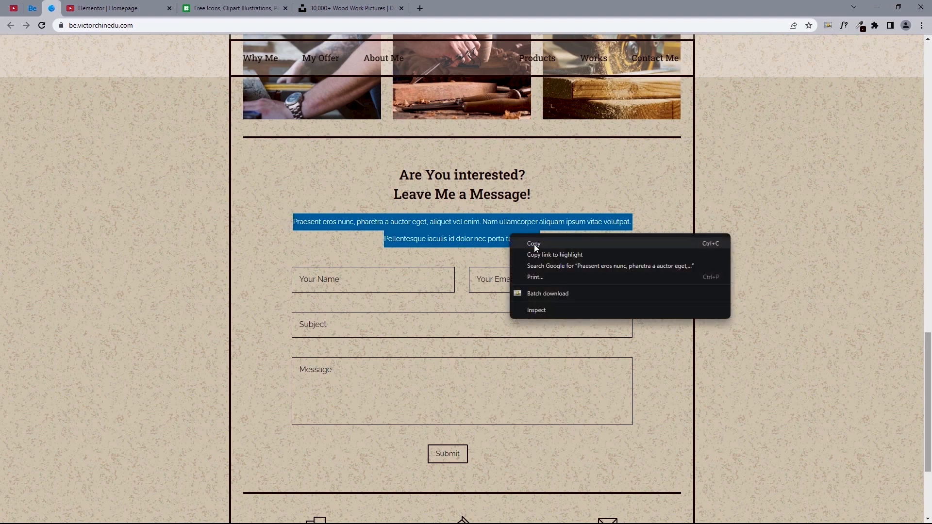
pyautogui.press('Escape')
pyautogui.click(138, 5)
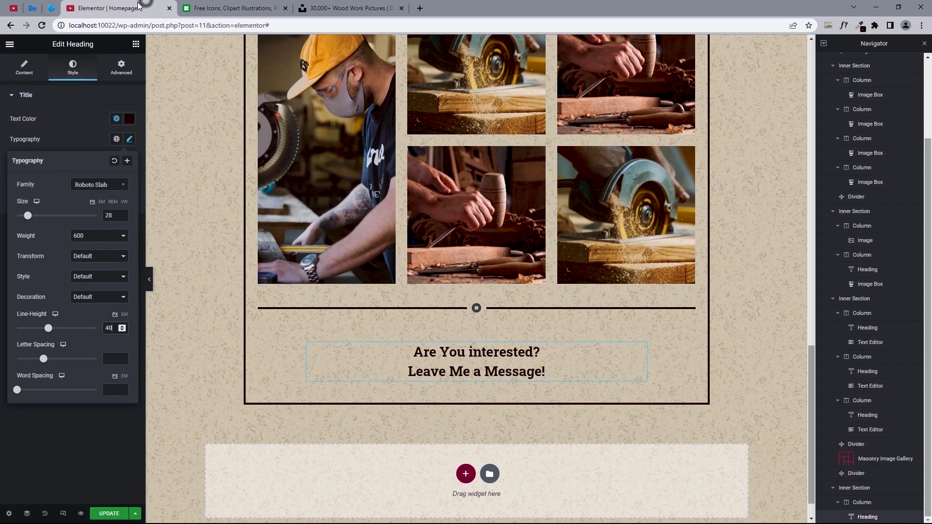
# Add a Text Editor below the message heading and replace its placeholder text with the copied paragraph as plain text
pyautogui.click(136, 44)
pyautogui.moveTo(108, 203); pyautogui.dragTo(469, 368)
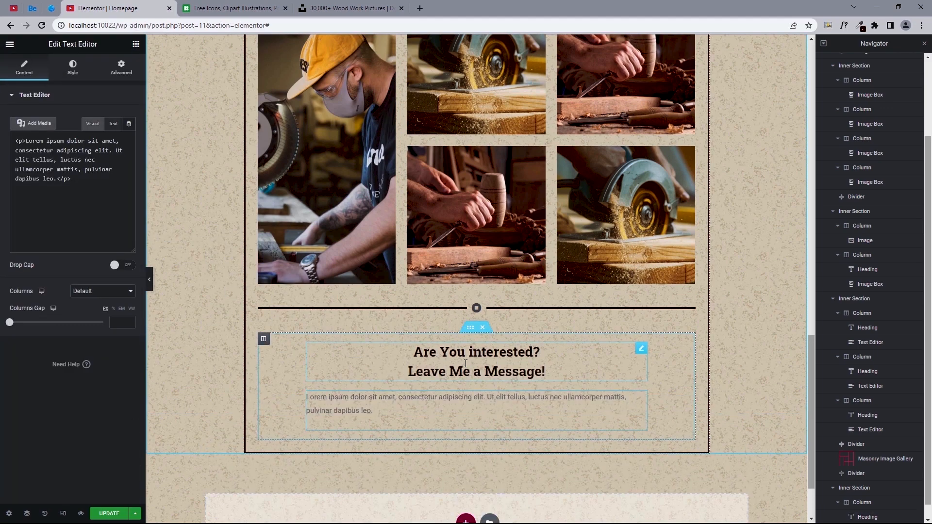
pyautogui.tripleClick(36, 222)
pyautogui.rightClick(37, 222)
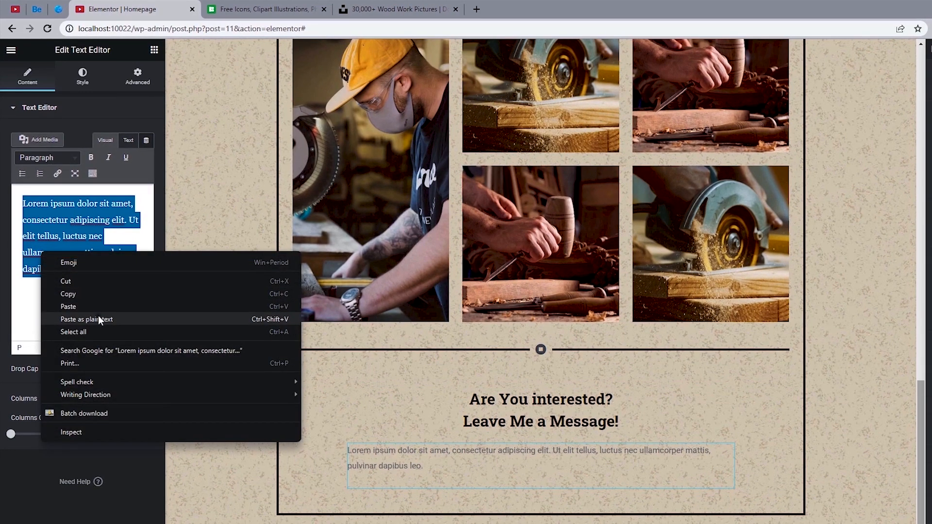
pyautogui.click(98, 315)
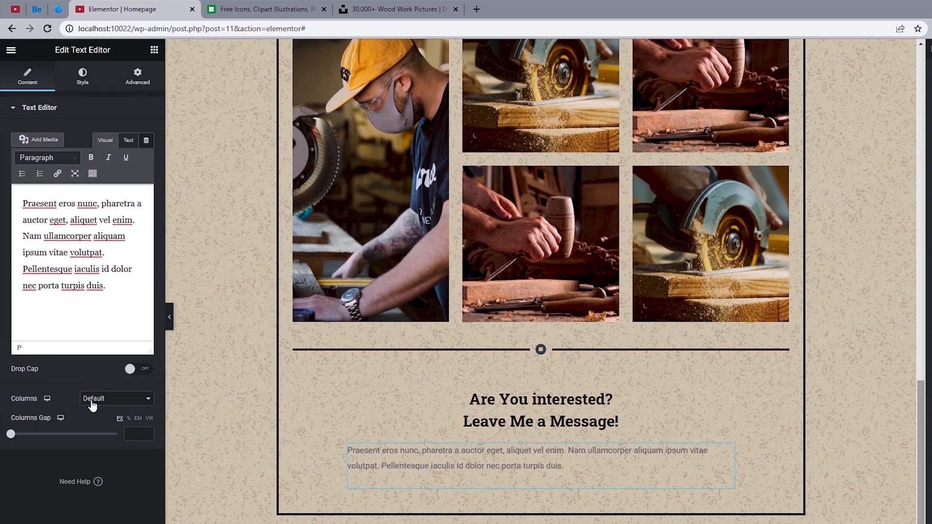
# Center the intro paragraph below the message heading and apply the global Primary text color
pyautogui.click(83, 77)
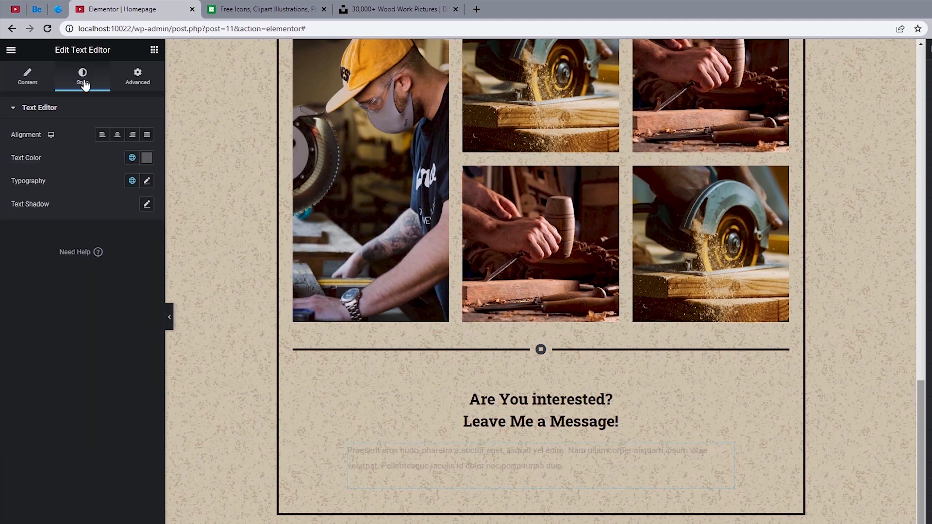
pyautogui.click(118, 138)
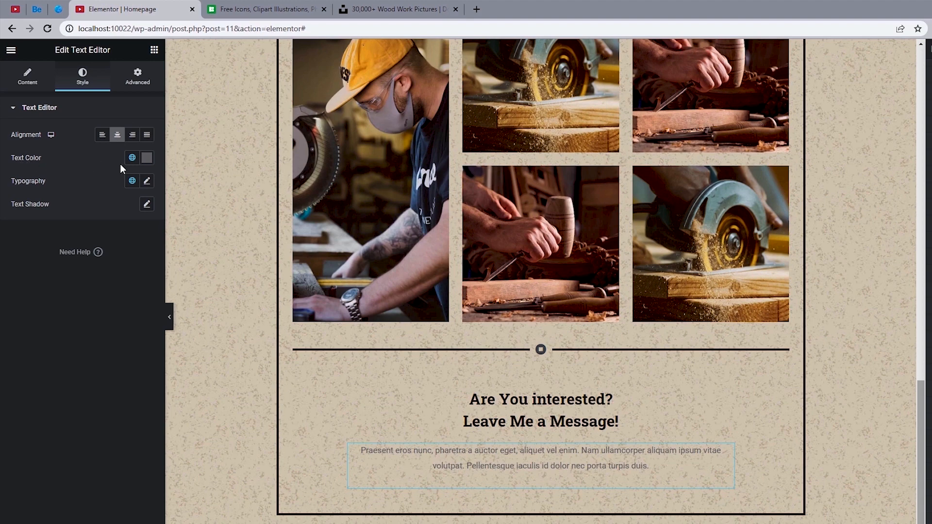
pyautogui.click(132, 158)
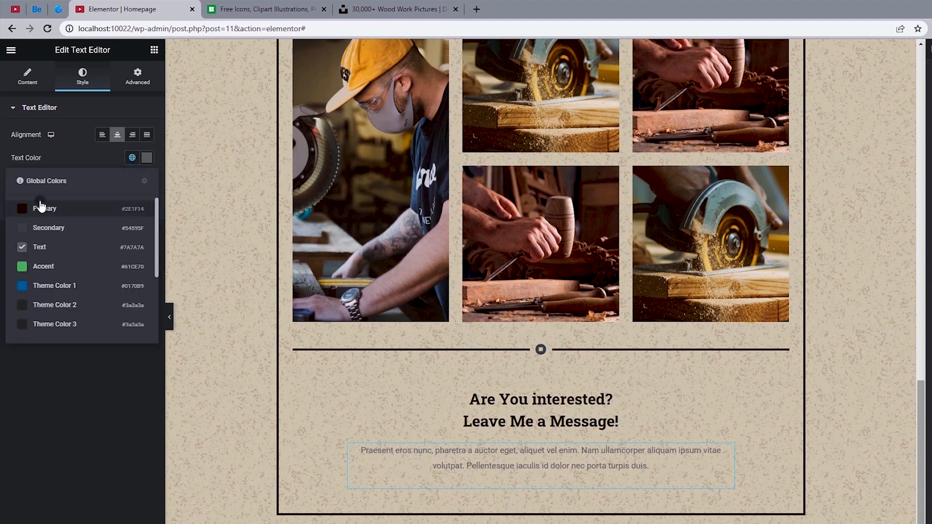
pyautogui.click(41, 207)
# Apply the global Secondary font to the intro paragraph, with size 14 px and line height 35 px
pyautogui.click(131, 181)
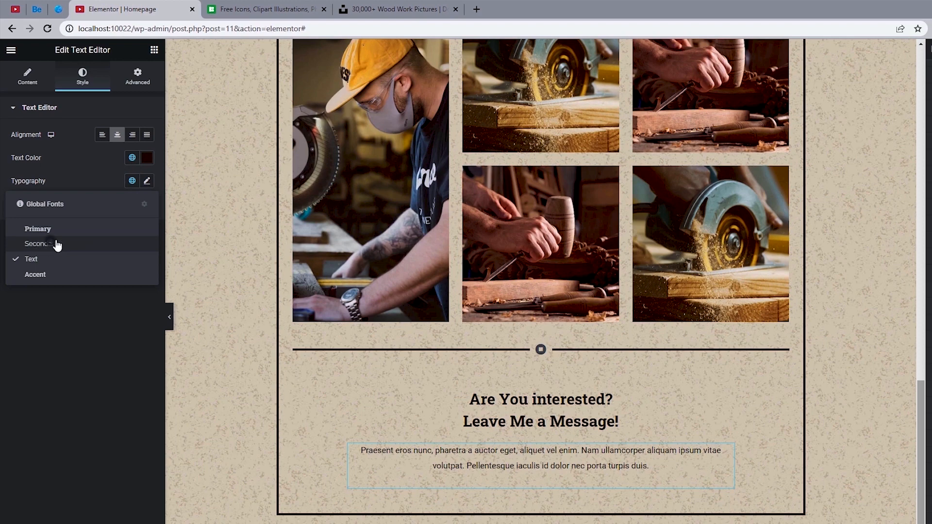
pyautogui.click(57, 245)
pyautogui.click(147, 181)
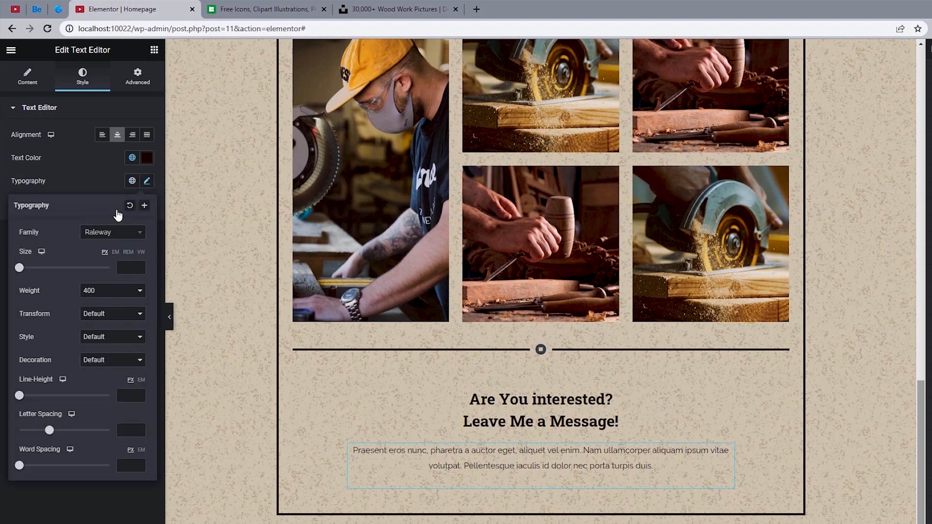
pyautogui.click(126, 265)
pyautogui.write('14')
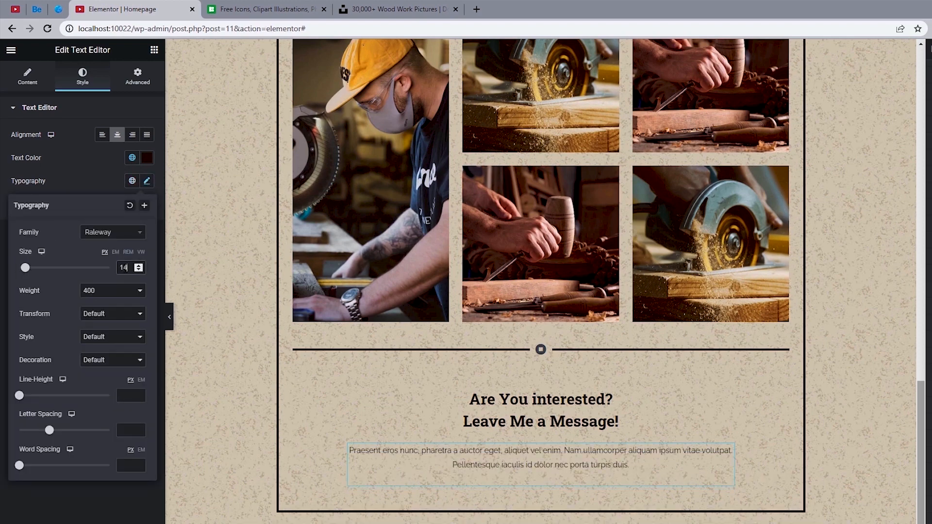
pyautogui.click(119, 294)
pyautogui.click(112, 315)
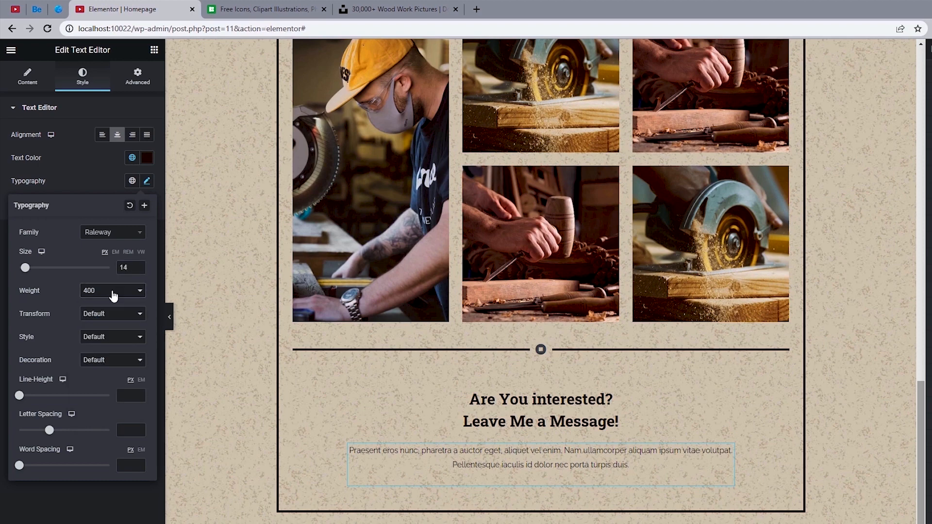
pyautogui.click(121, 394)
pyautogui.write('5')
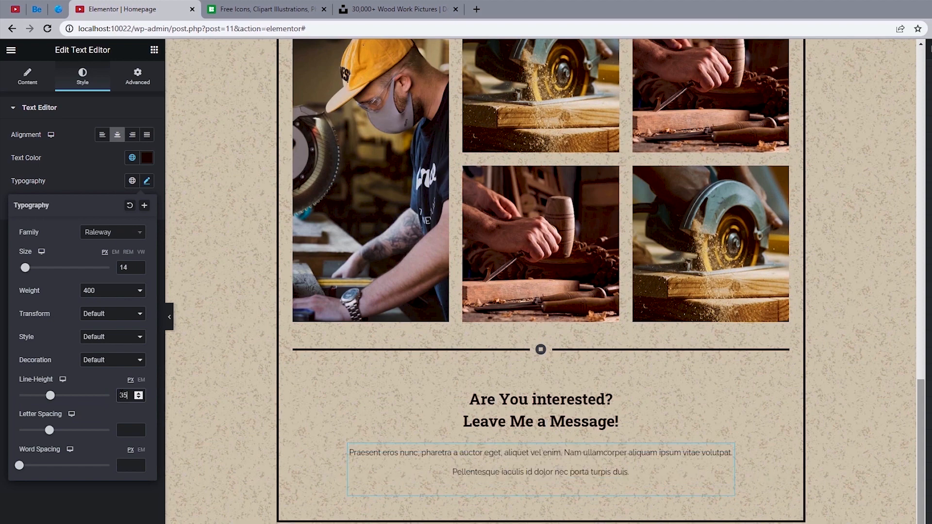
# Switch to the WordPress dashboard and create a new WPForms form from the Simple Contact Form template
pyautogui.scroll(-2, 262, 427)
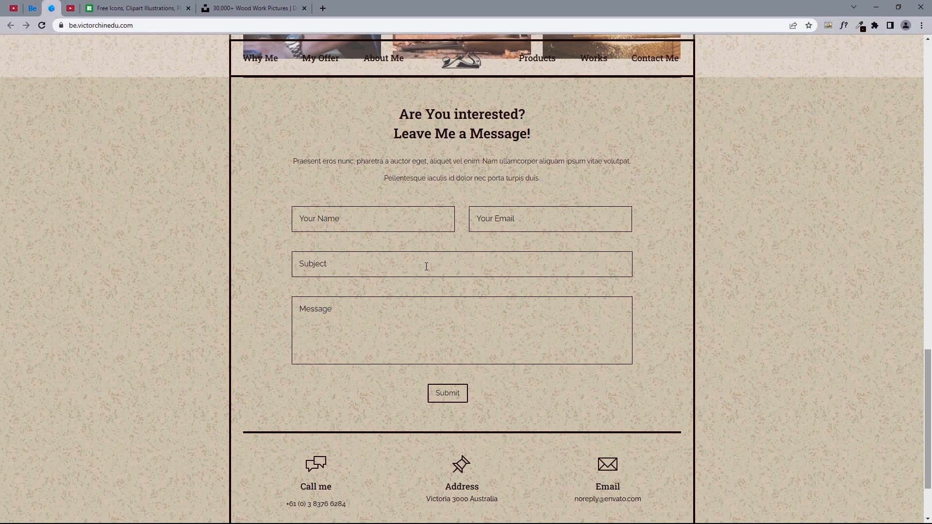
pyautogui.click(12, 10)
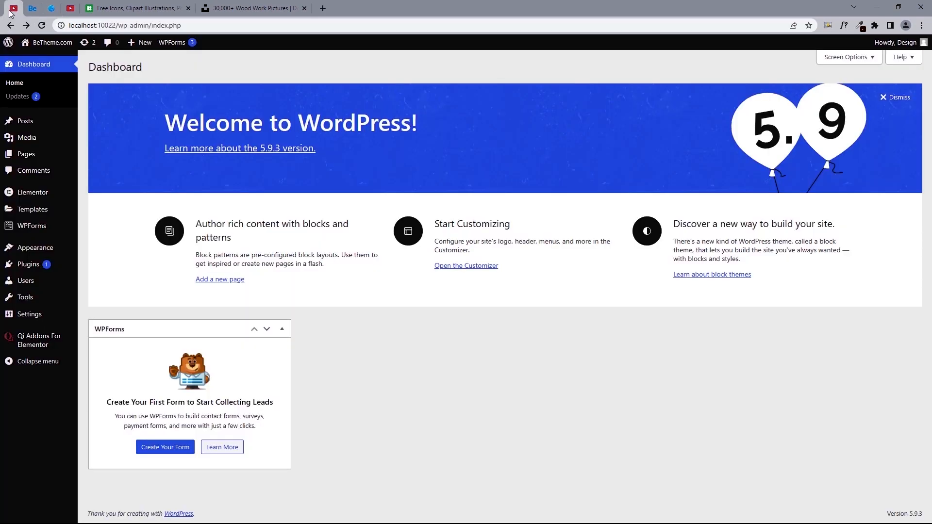
pyautogui.moveTo(68, 226)
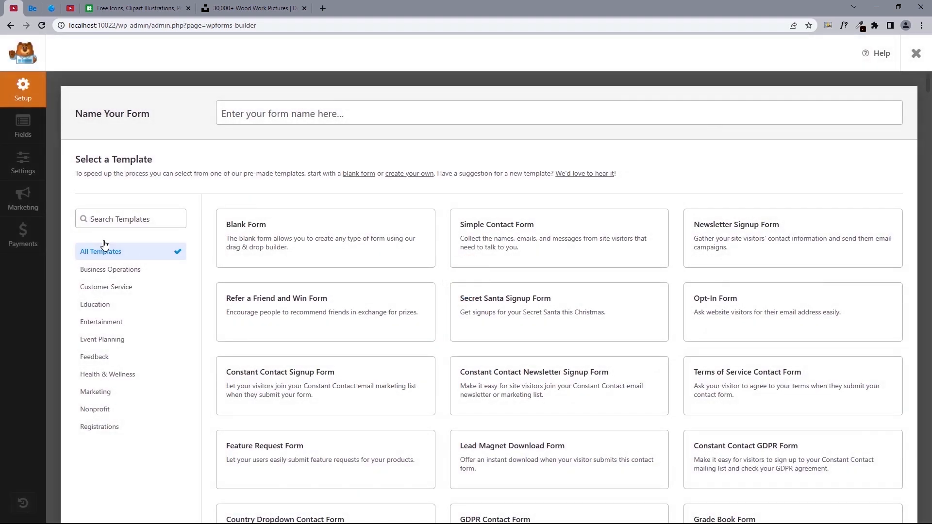
pyautogui.moveTo(291, 257)
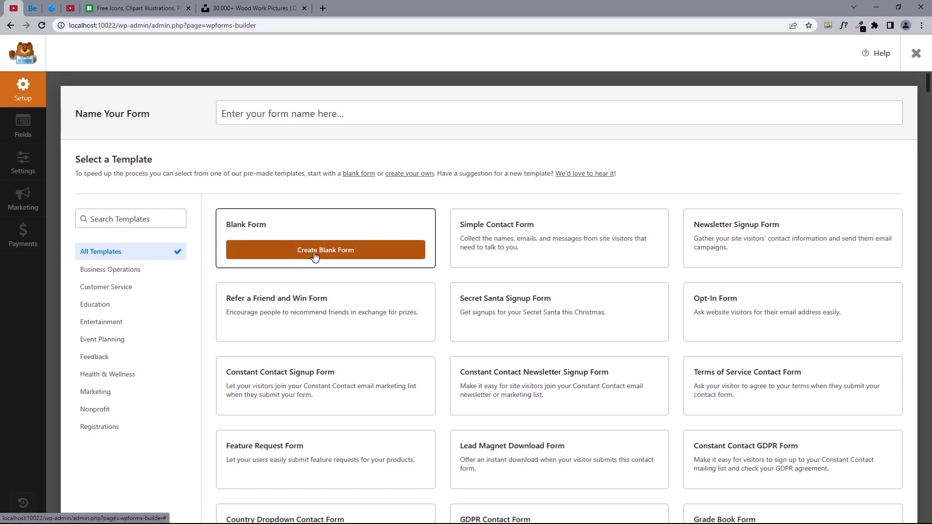
pyautogui.scroll(-7, 924, 232)
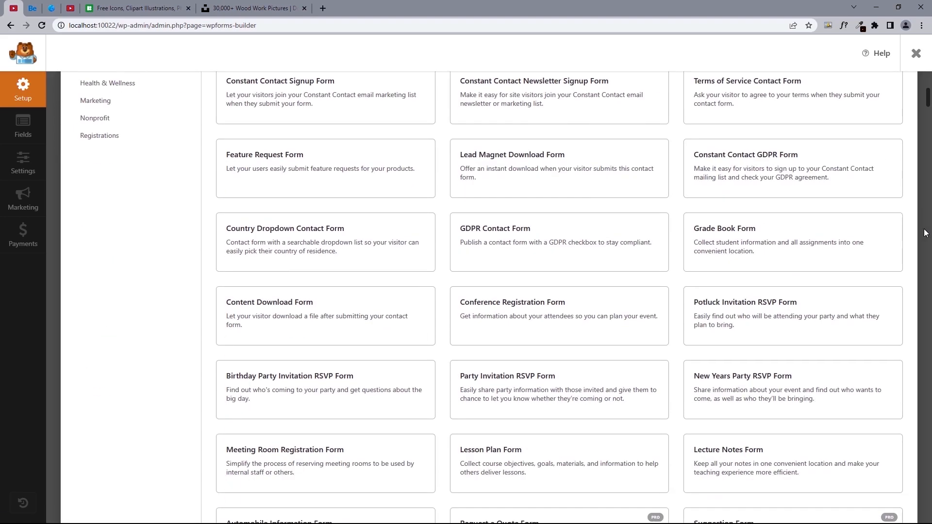
pyautogui.scroll(7, 925, 232)
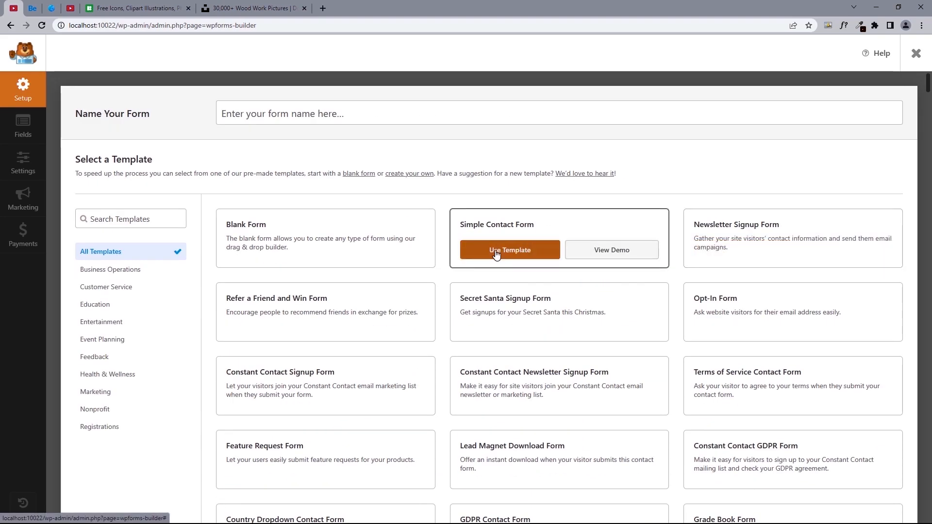
pyautogui.click(500, 252)
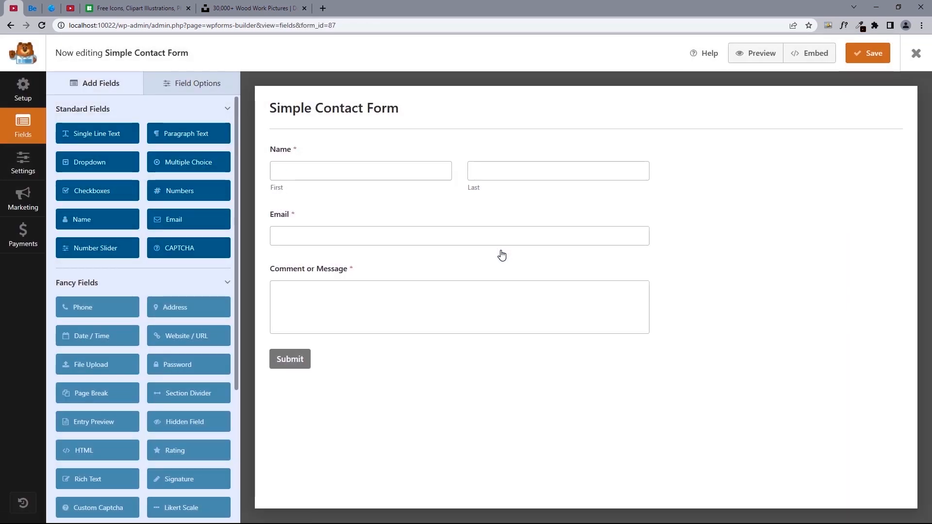
# Examine the contact form's name, email, subject and message fields on the reference site and return to the form builder
pyautogui.click(52, 7)
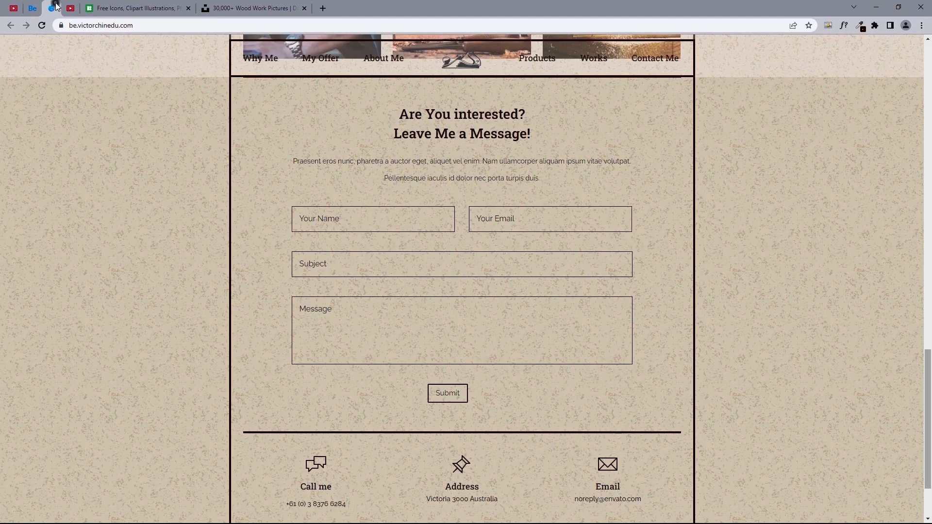
pyautogui.click(320, 212)
pyautogui.click(518, 227)
pyautogui.click(335, 262)
pyautogui.click(328, 309)
pyautogui.click(332, 223)
pyautogui.click(8, 6)
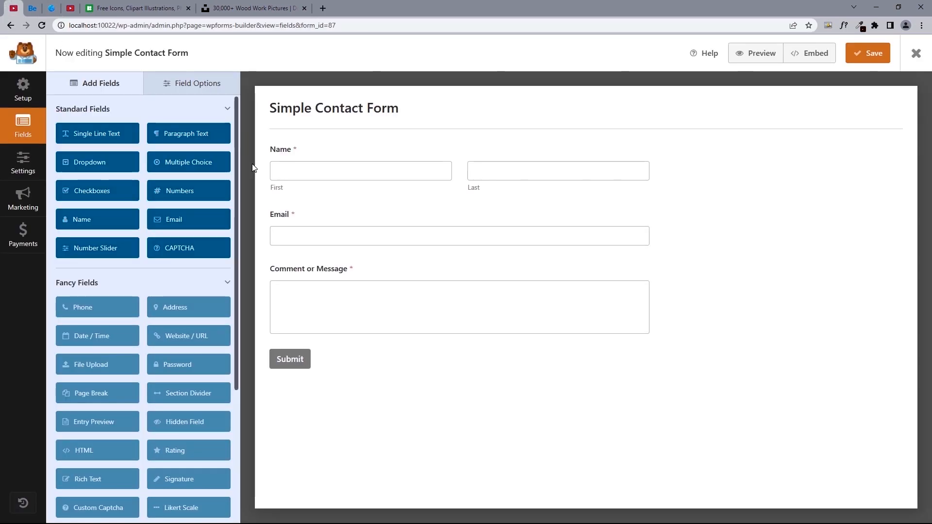
# Open the options of the existing form fields, add a Single Line Text field above the Name field and delete it again
pyautogui.click(692, 153)
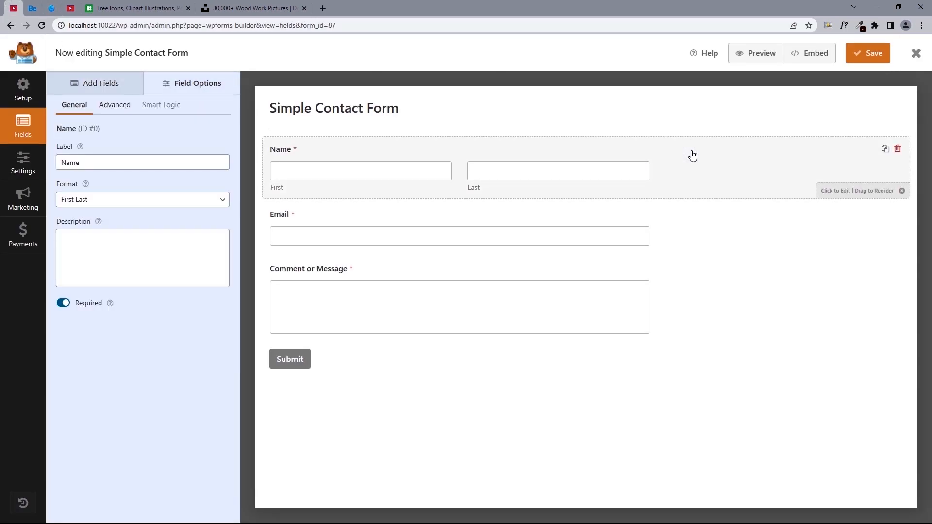
pyautogui.click(691, 214)
pyautogui.click(678, 297)
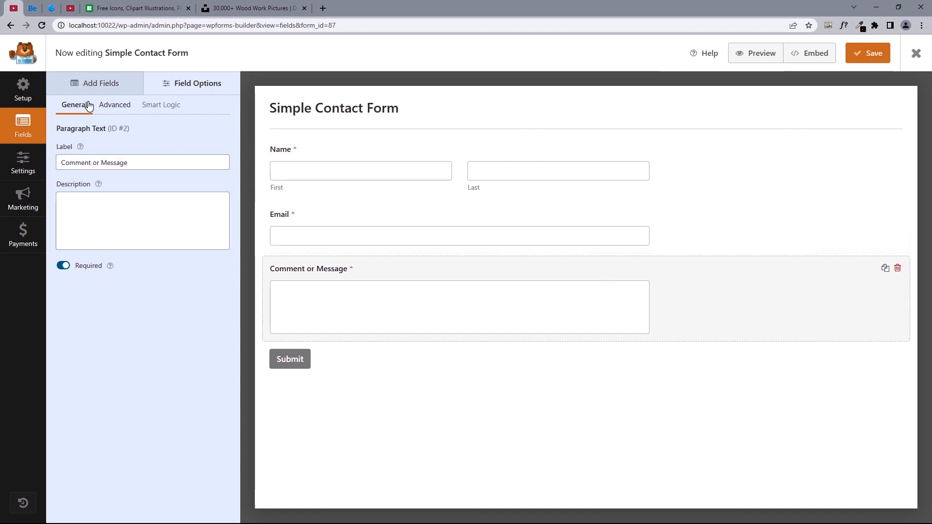
pyautogui.click(94, 83)
pyautogui.moveTo(90, 130); pyautogui.dragTo(348, 150)
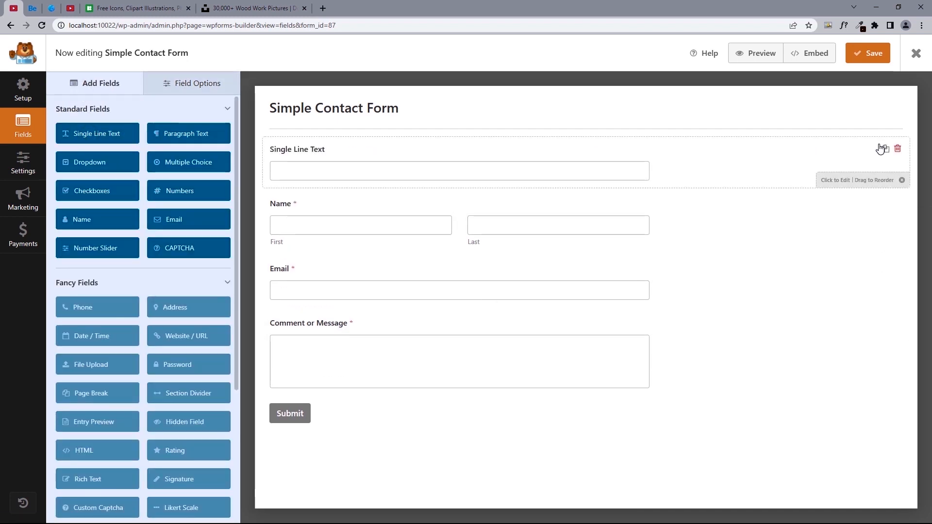
pyautogui.click(897, 149)
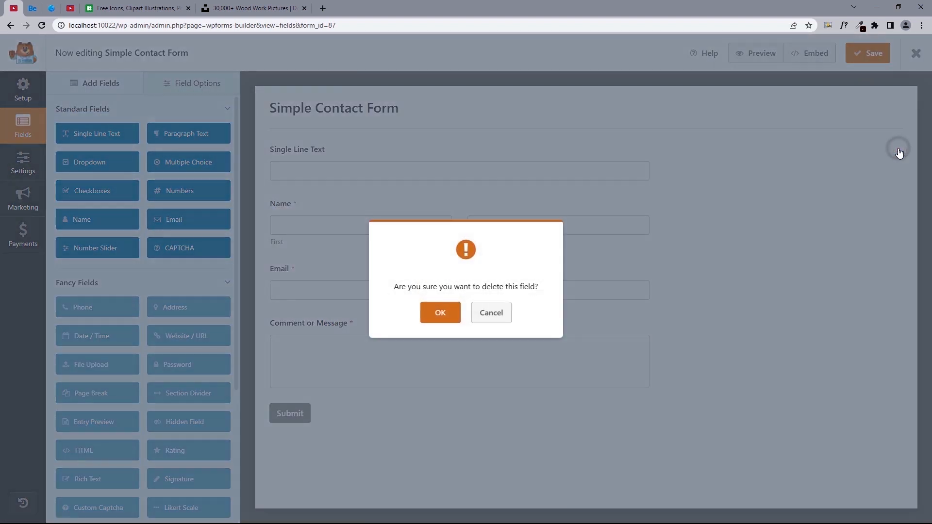
pyautogui.click(452, 314)
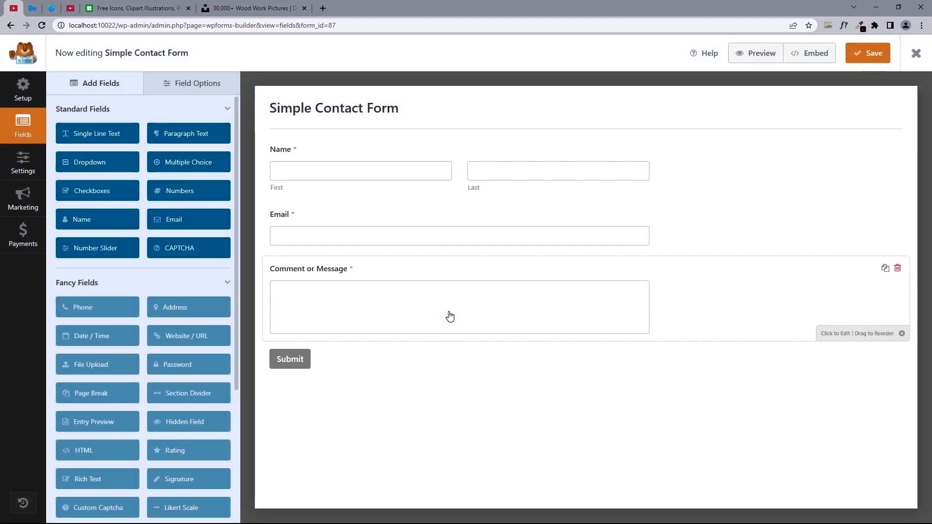
# Set the Name field's format to Simple and its label to "Your Name", keeping the field required
pyautogui.click(444, 182)
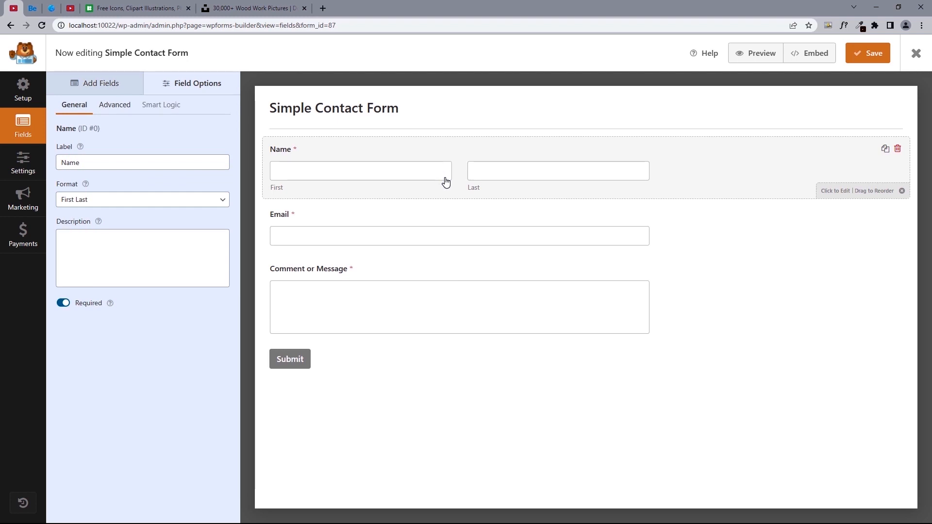
pyautogui.click(113, 203)
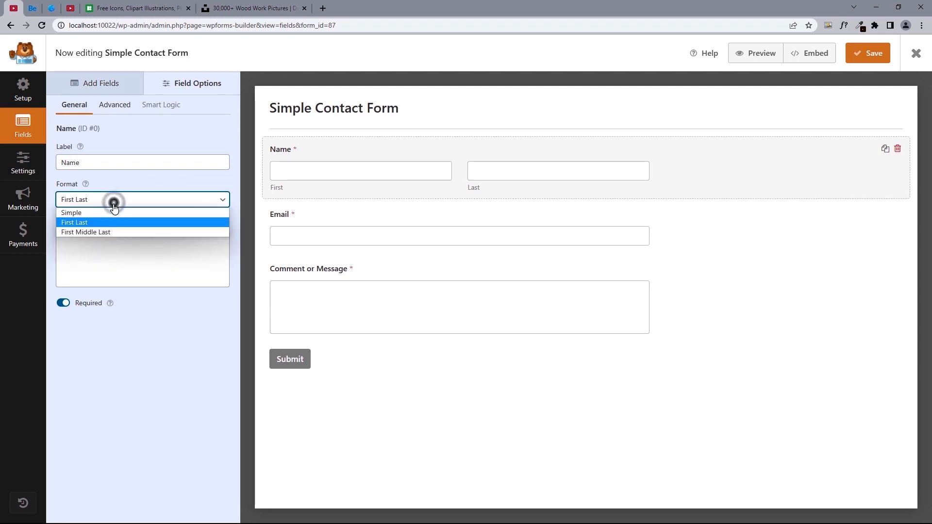
pyautogui.click(107, 213)
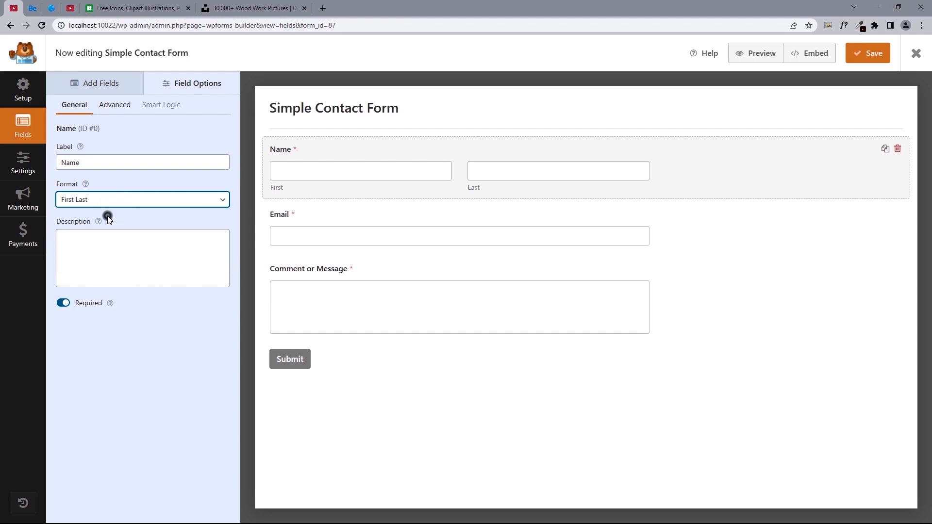
pyautogui.click(61, 163)
pyautogui.write('Your')
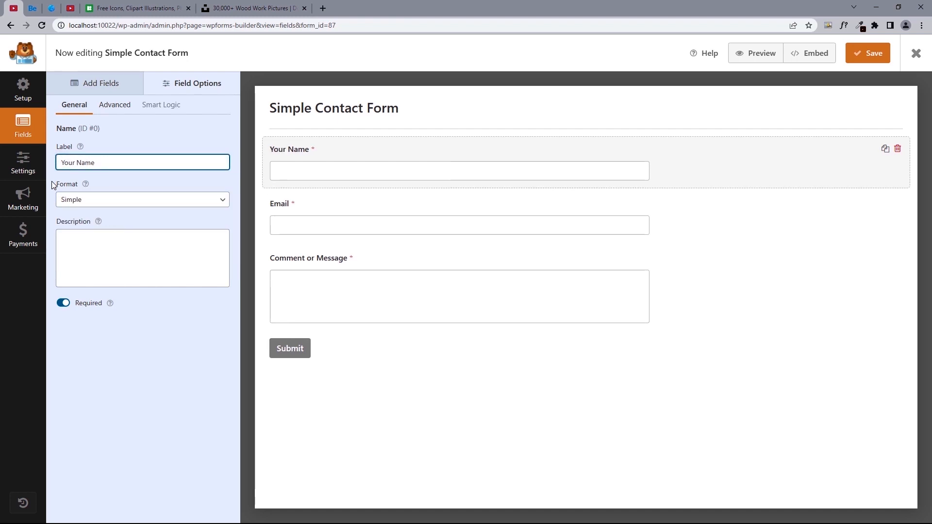
pyautogui.click(63, 302)
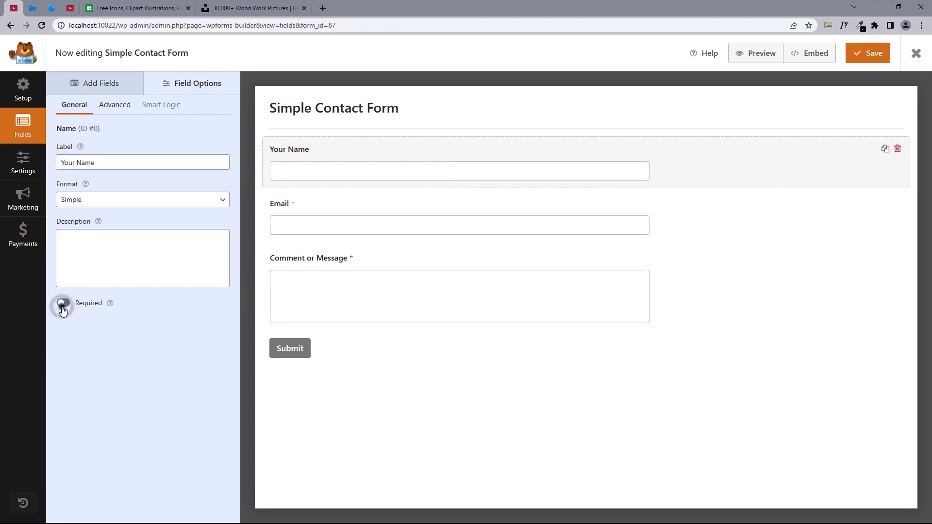
pyautogui.click(63, 303)
pyautogui.click(73, 258)
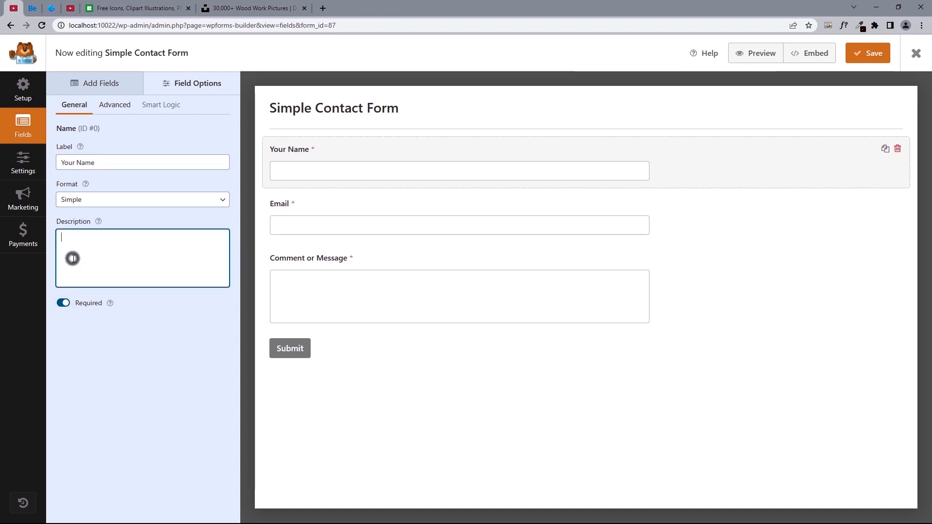
# Set the Your Name field's size to Large and its placeholder to "Your Name"
pyautogui.click(115, 105)
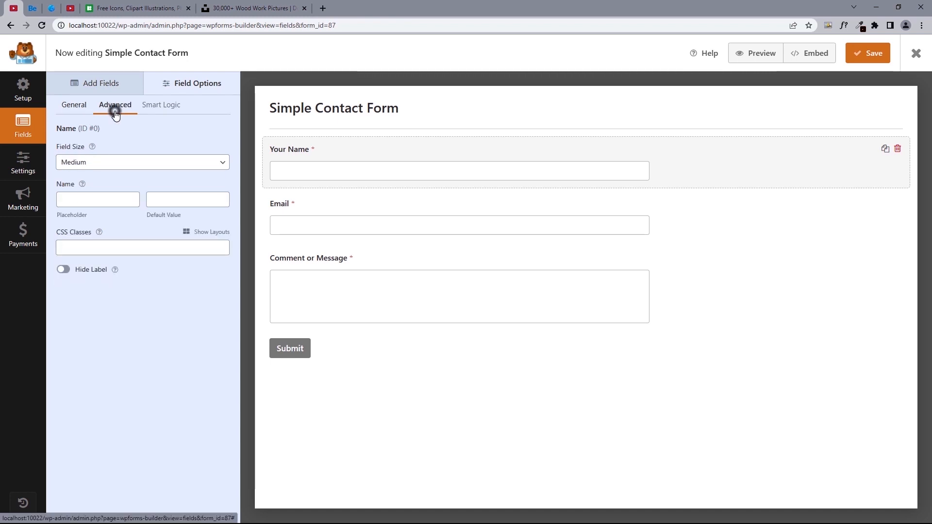
pyautogui.click(114, 162)
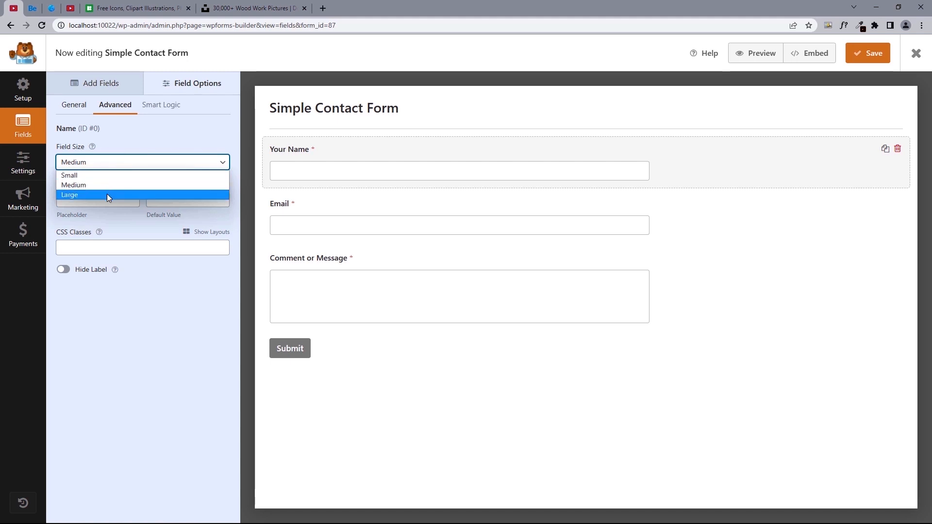
pyautogui.click(107, 194)
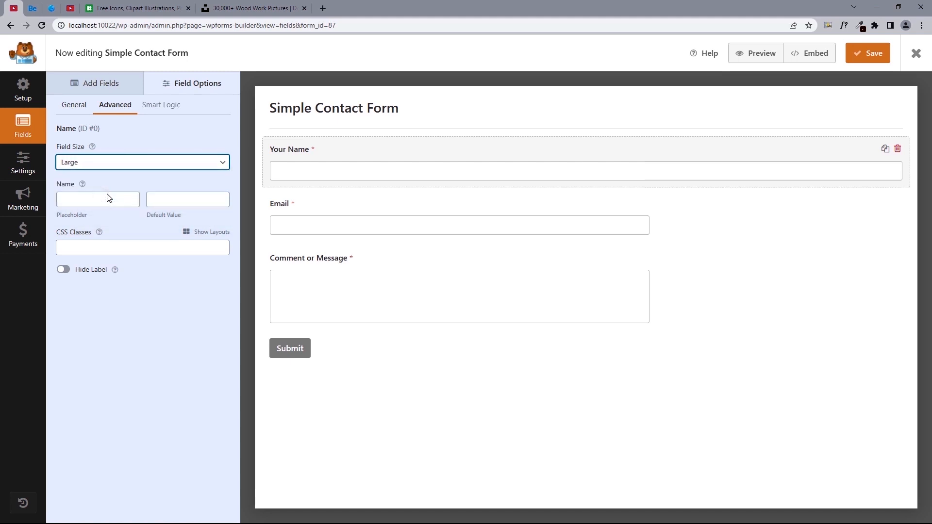
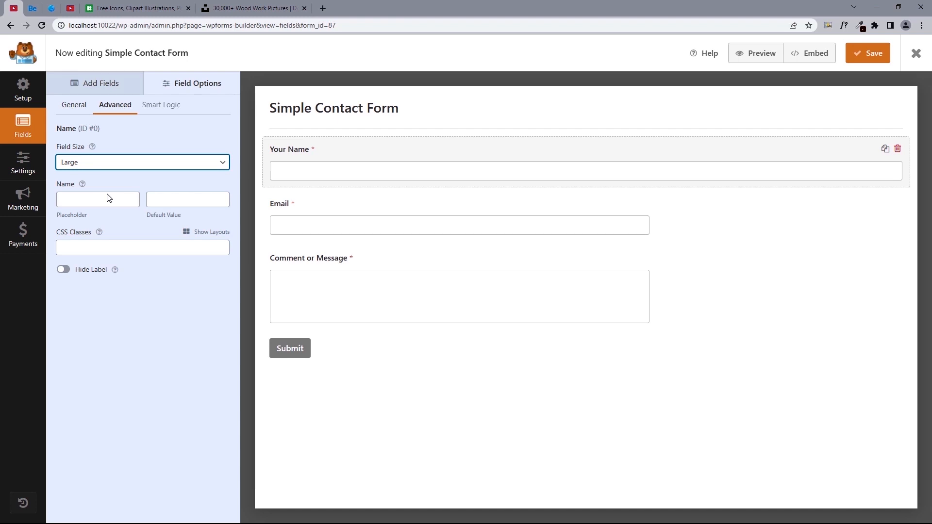
pyautogui.click(108, 198)
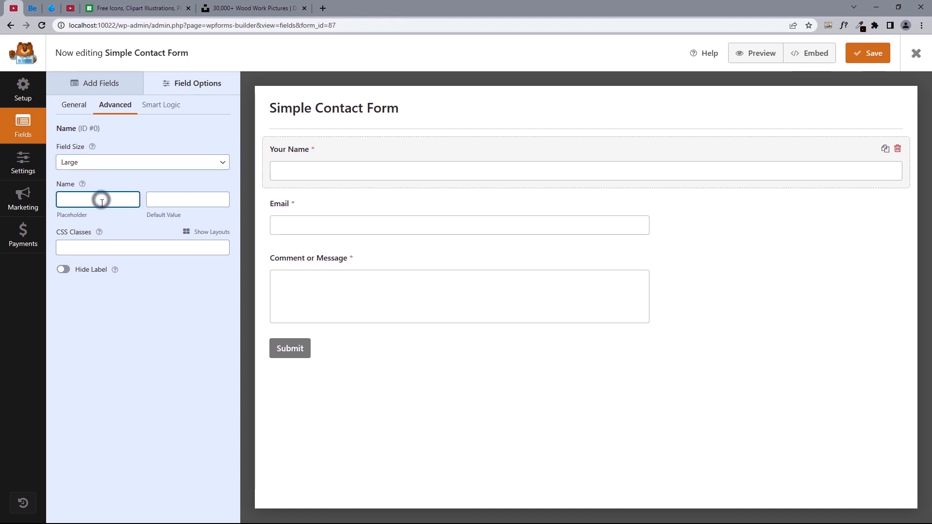
pyautogui.write('Your Name')
pyautogui.moveTo(55, 238); pyautogui.dragTo(91, 231)
# Assign the Your Name field to the first half of a two-column layout, matching the reference form, and hide its label
pyautogui.click(51, 8)
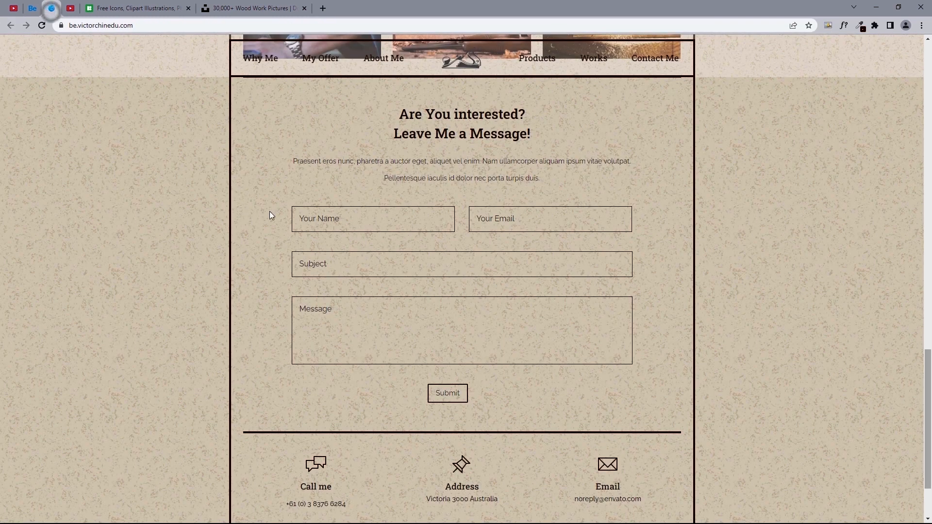
pyautogui.click(378, 222)
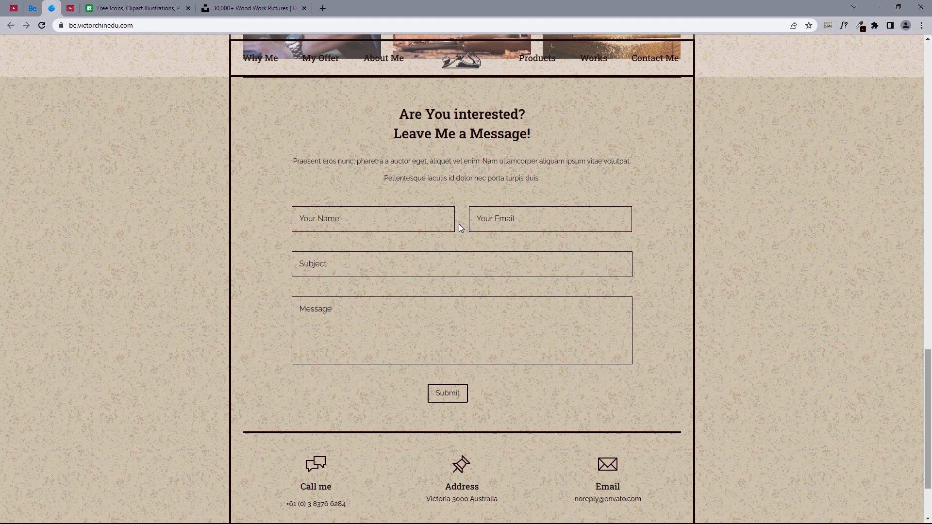
pyautogui.click(14, 9)
pyautogui.click(212, 232)
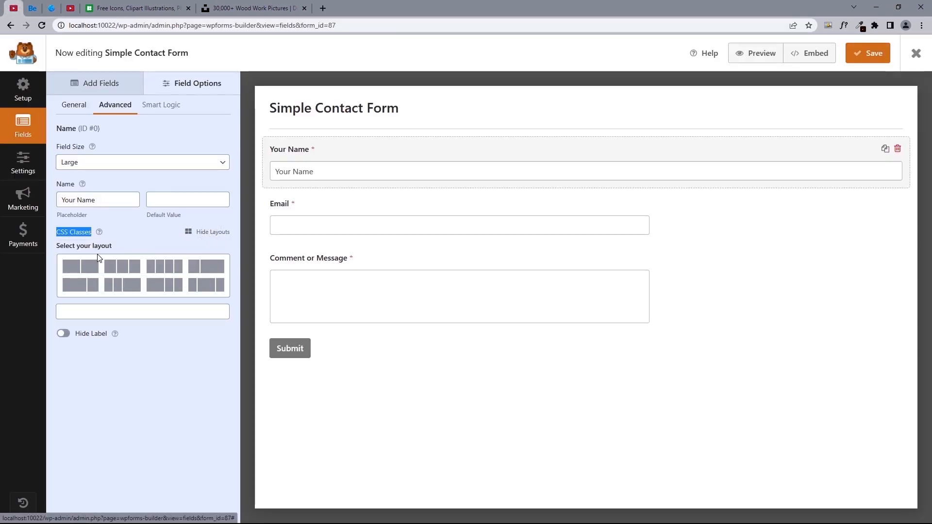
pyautogui.click(79, 267)
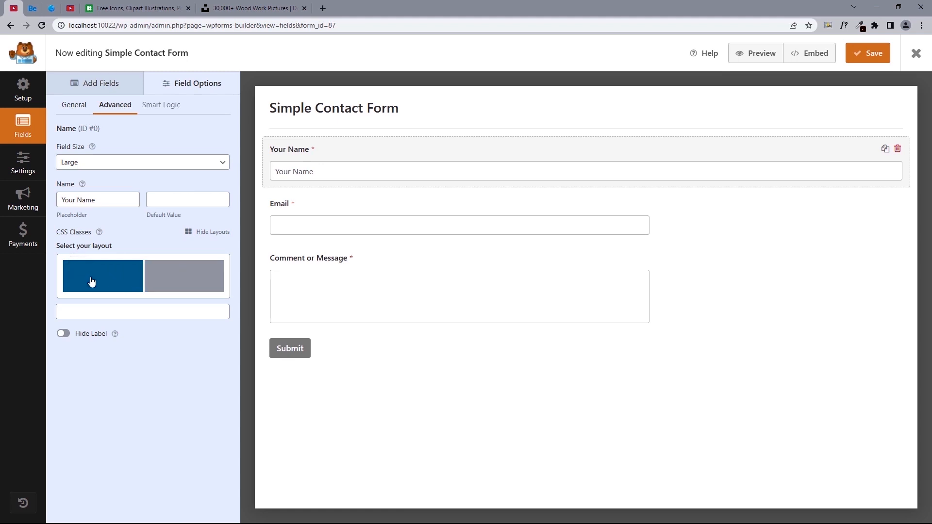
pyautogui.click(87, 277)
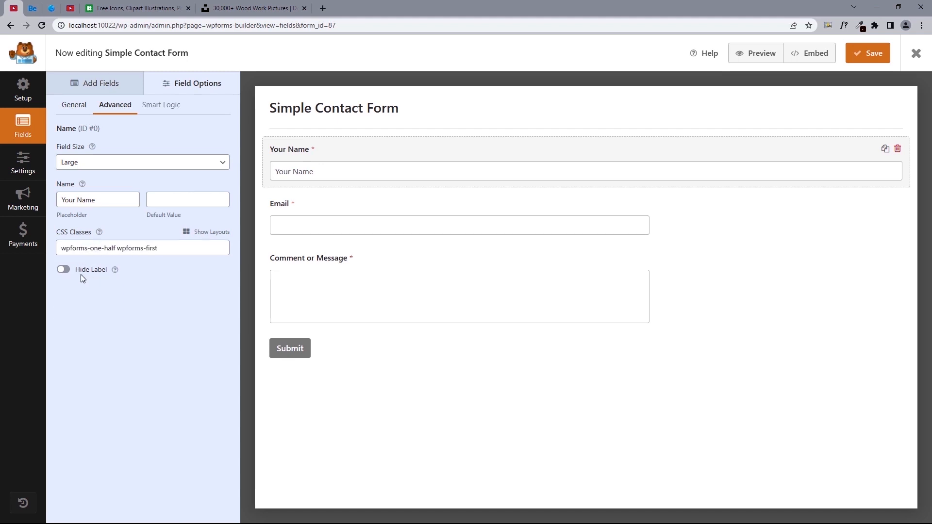
pyautogui.click(64, 270)
pyautogui.click(51, 8)
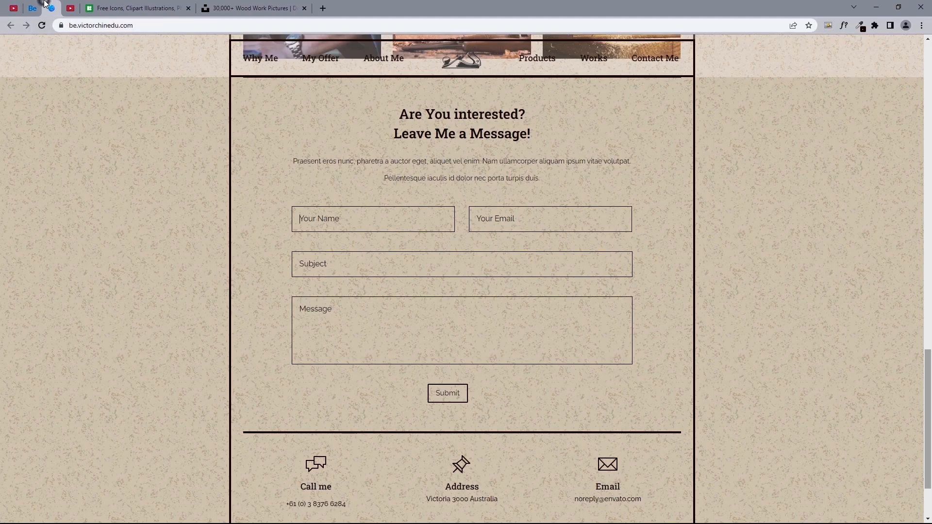
pyautogui.click(13, 7)
# Set the Email field's size to Large and its placeholder text to "Your Email"
pyautogui.click(328, 212)
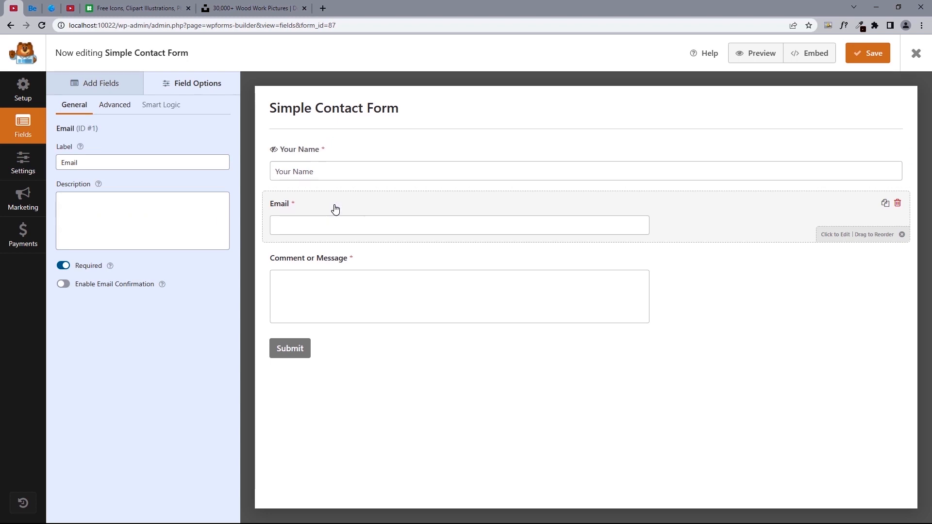
pyautogui.click(115, 105)
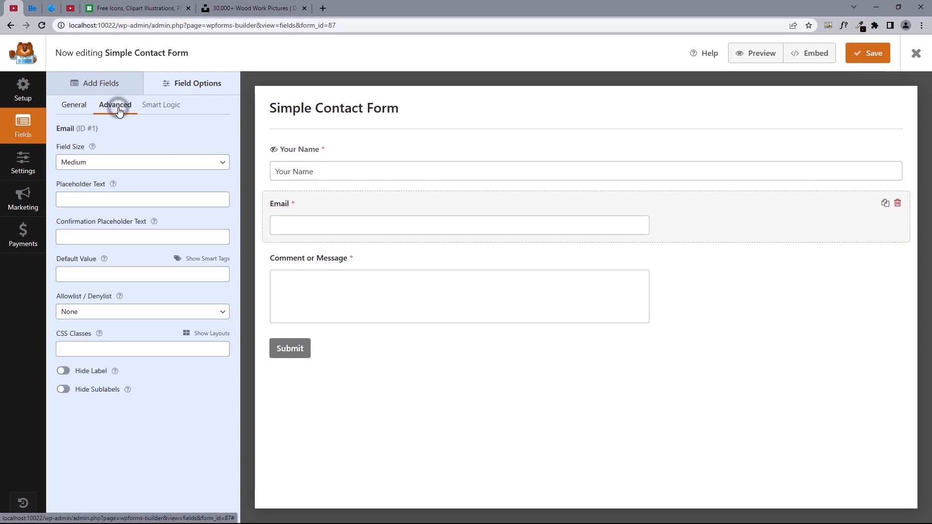
pyautogui.click(117, 162)
pyautogui.click(107, 194)
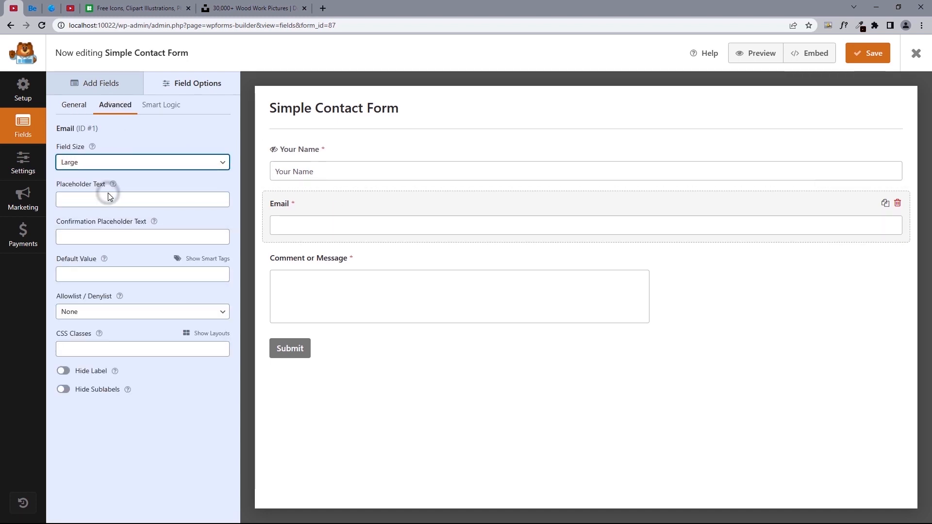
pyautogui.click(107, 201)
pyautogui.write('Your Email')
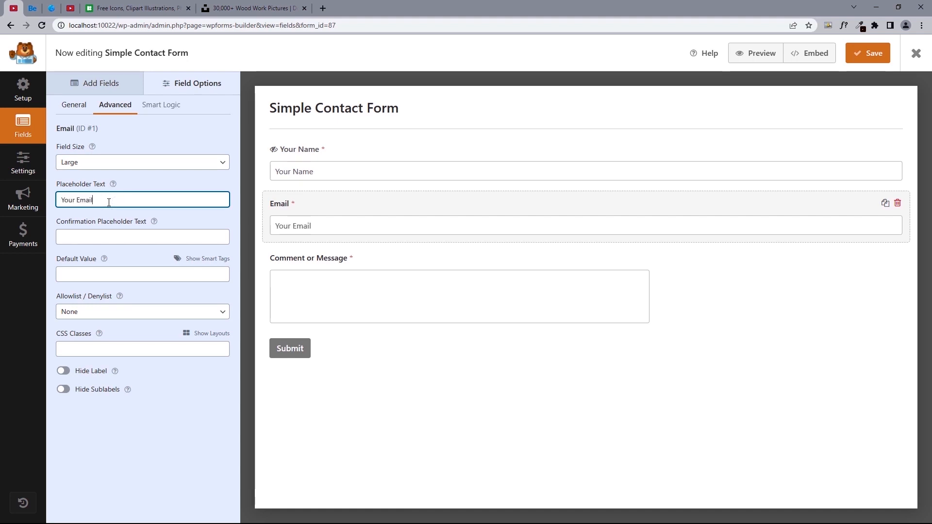
# Hide the Email field's label and assign the field to the second half of the two-column layout
pyautogui.click(64, 370)
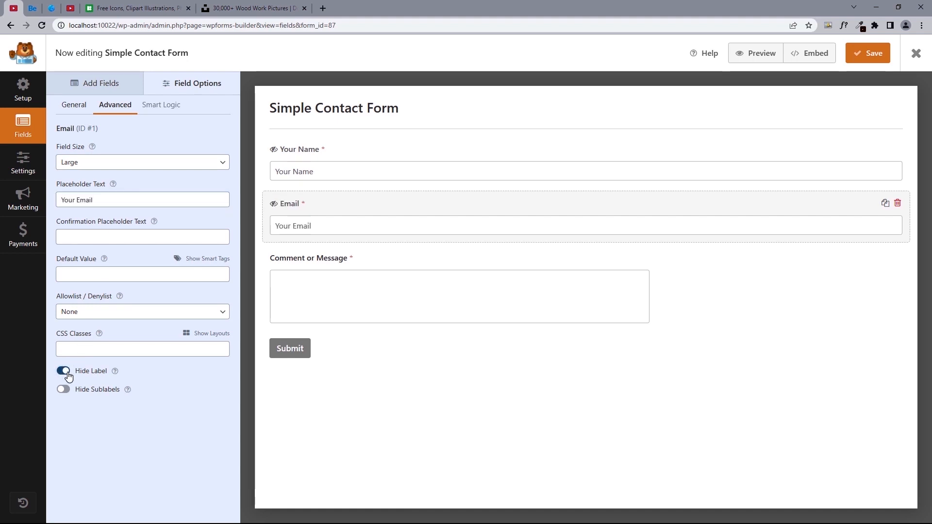
pyautogui.click(206, 334)
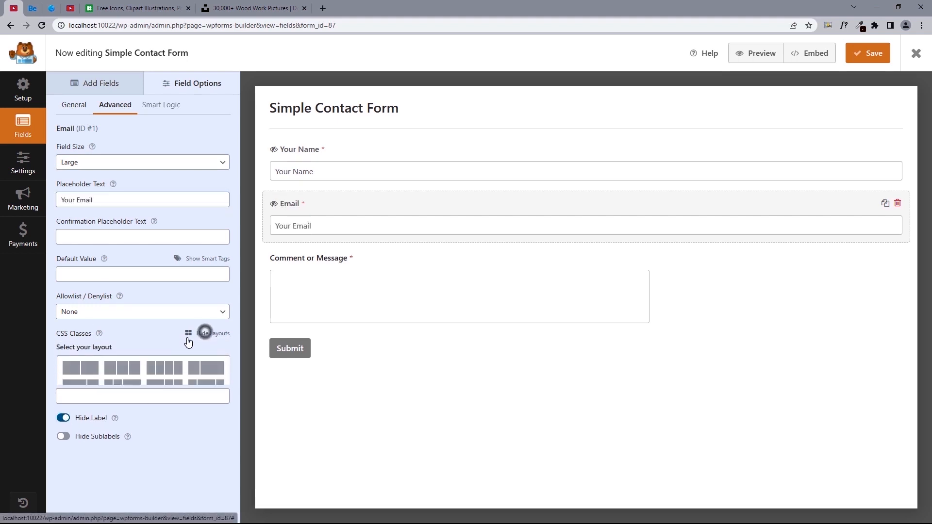
pyautogui.click(78, 367)
pyautogui.click(178, 378)
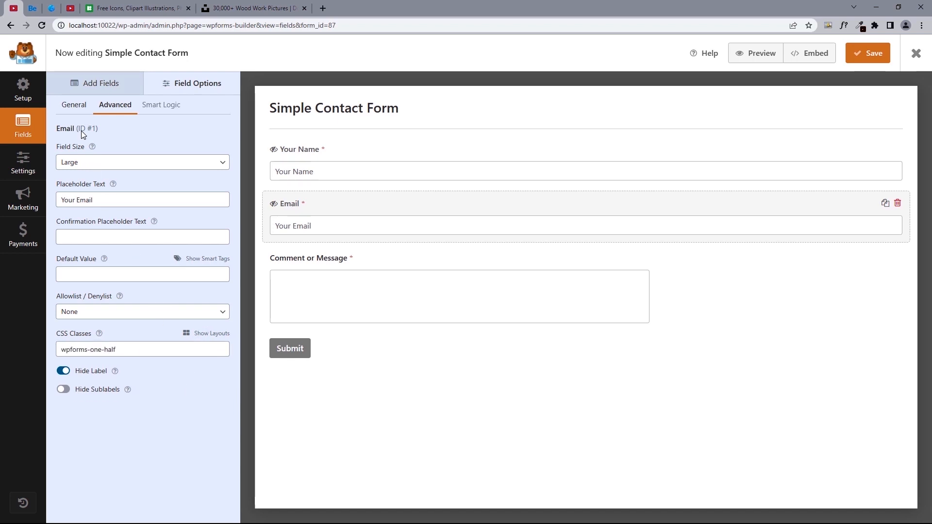
# Add a Single Line Text field between Email and Comment or Message, label it "Subject" and make it required
pyautogui.click(95, 83)
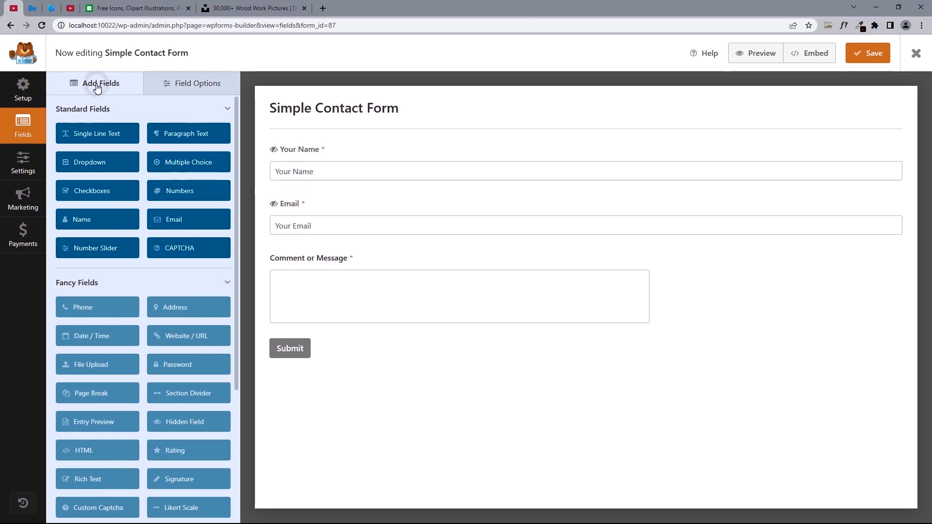
pyautogui.moveTo(94, 139); pyautogui.dragTo(334, 253)
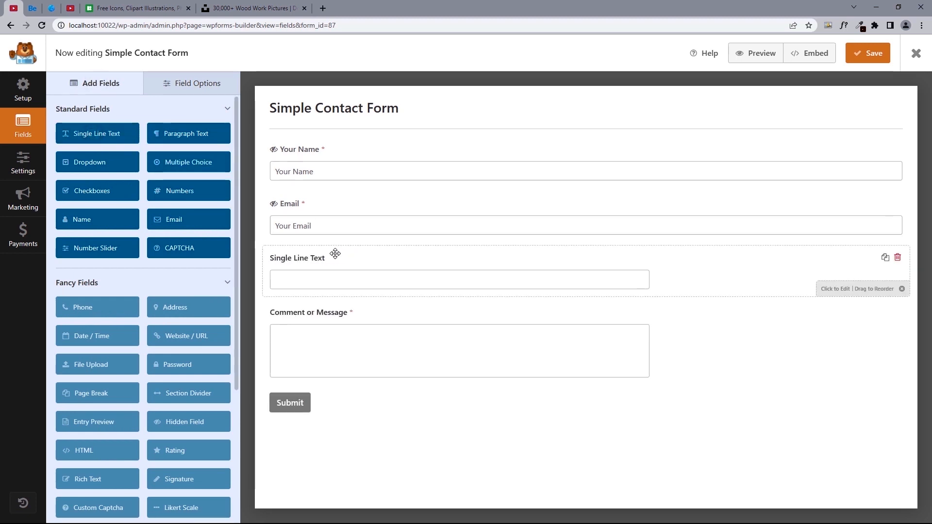
pyautogui.click(335, 254)
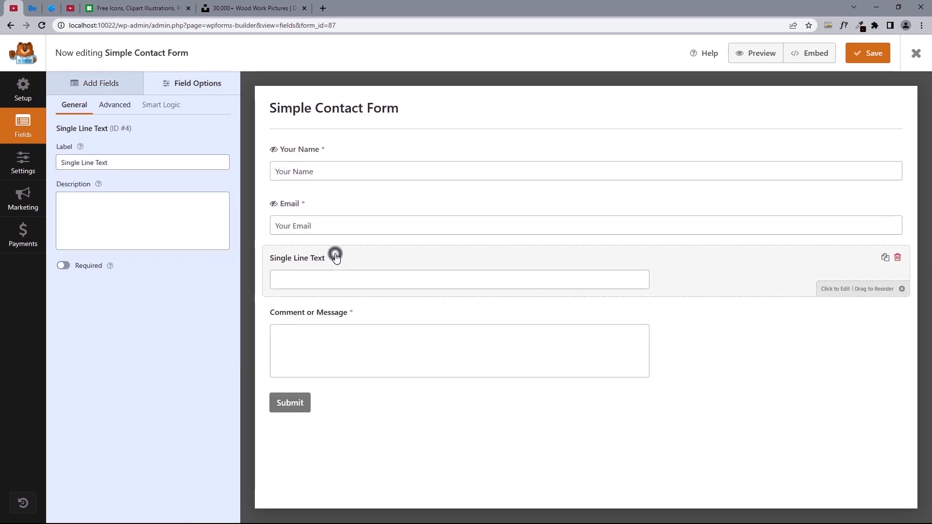
pyautogui.tripleClick(157, 164)
pyautogui.write('Subject')
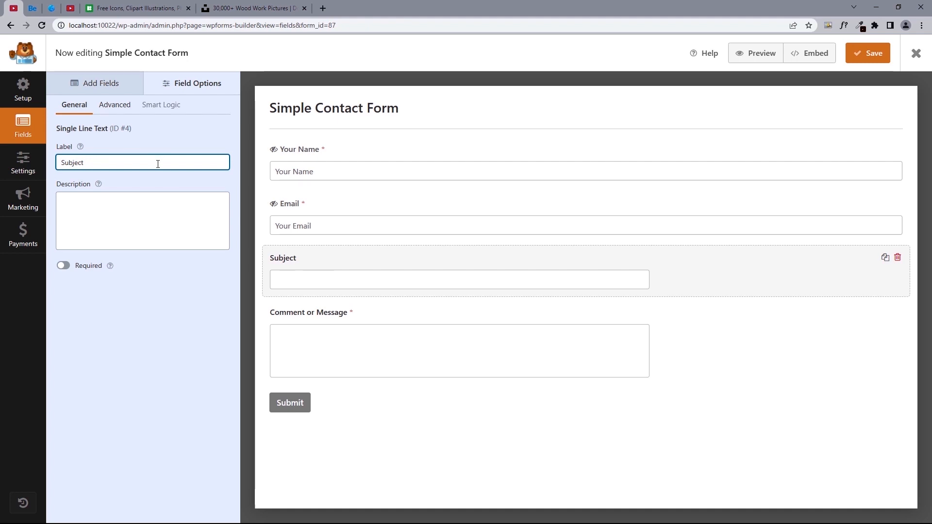
pyautogui.click(67, 267)
# Set the Subject field's size to Large and its placeholder text to "Subject", and hide its label
pyautogui.click(118, 109)
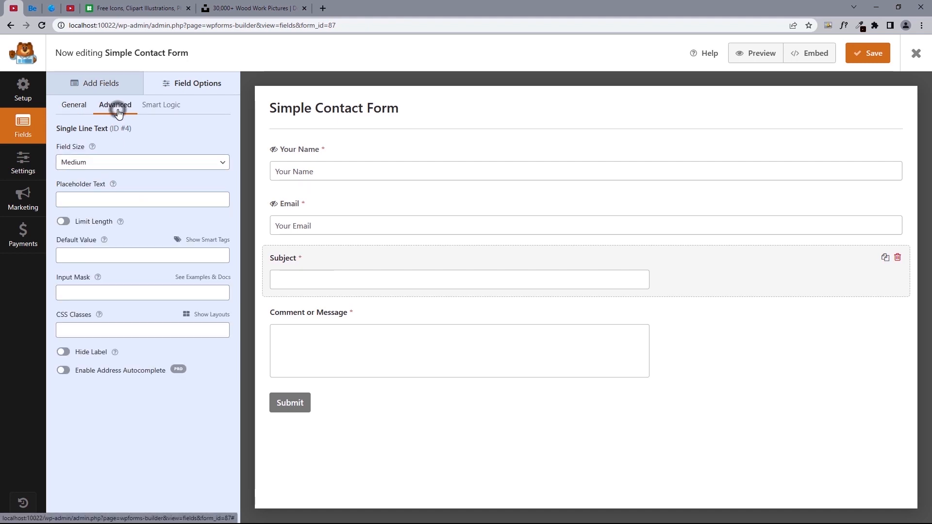
pyautogui.click(108, 162)
pyautogui.click(94, 196)
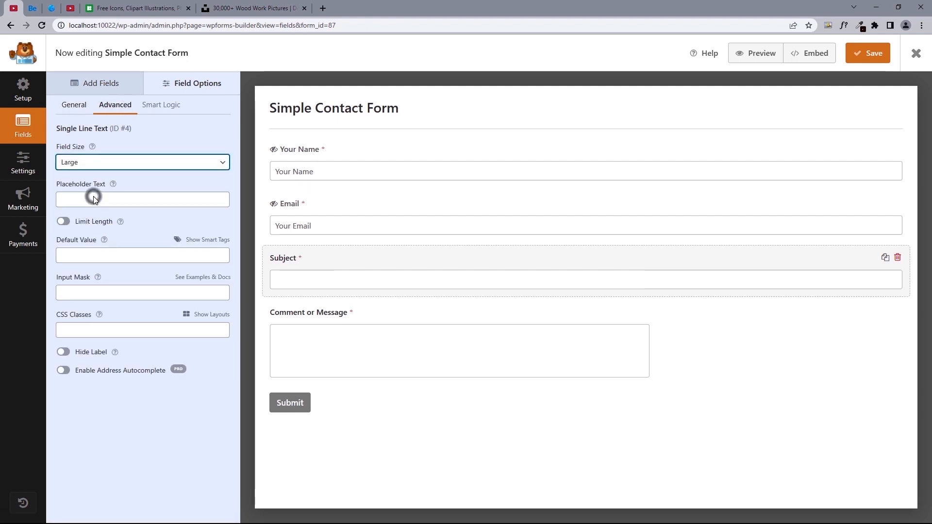
pyautogui.click(93, 198)
pyautogui.write('Subject')
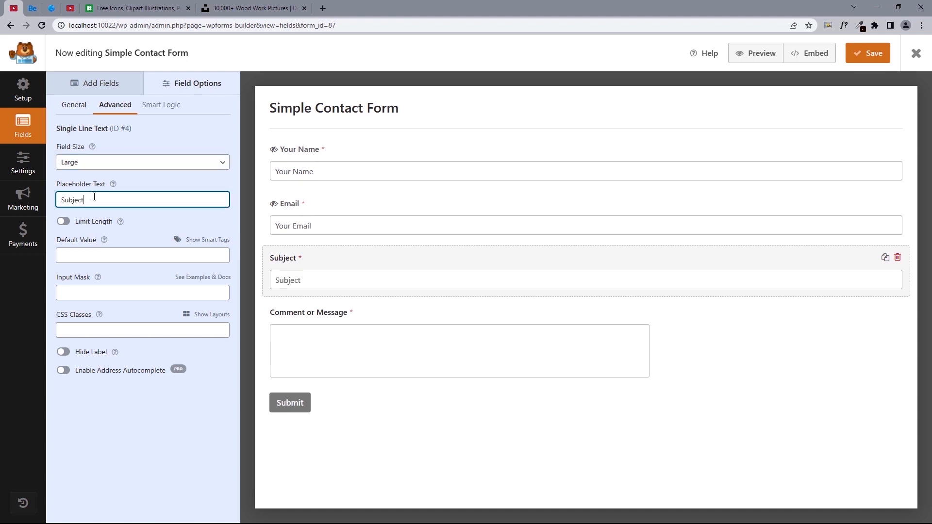
pyautogui.click(63, 351)
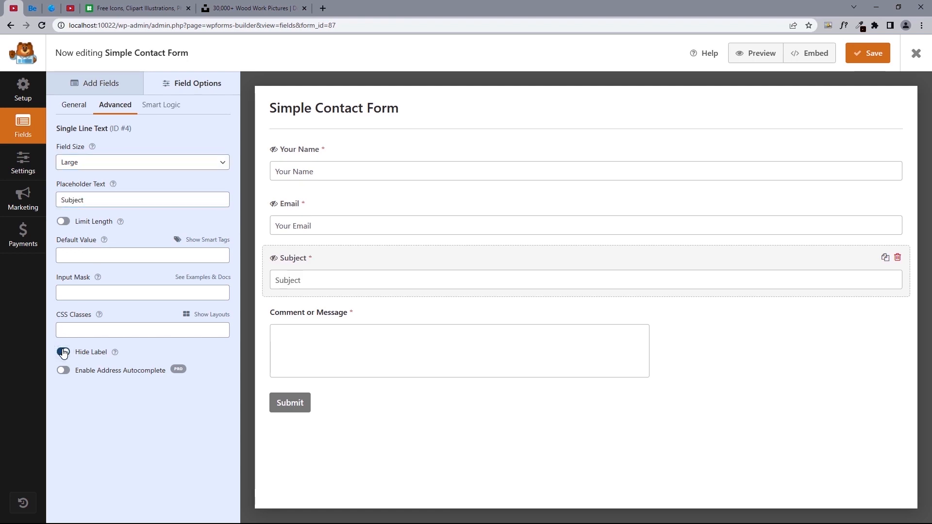
# Shorten the Comment or Message field's label to "Message"
pyautogui.click(366, 331)
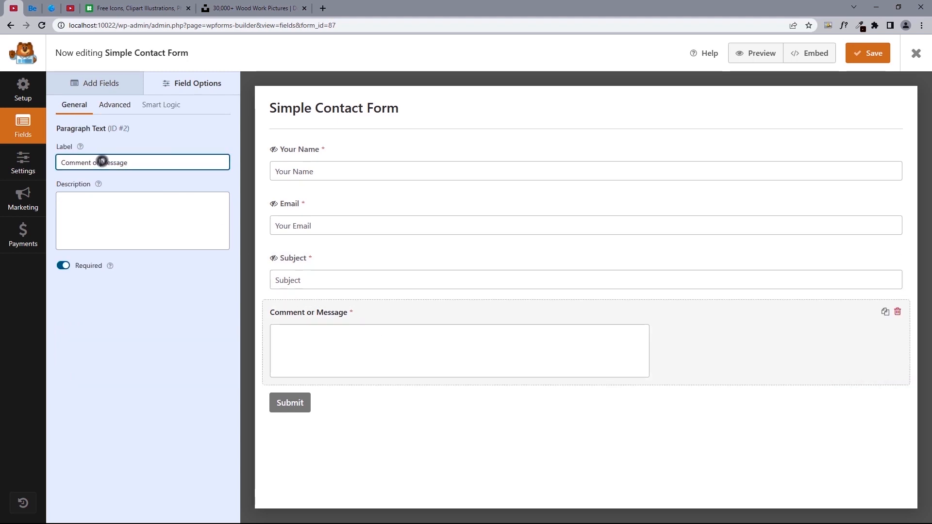
pyautogui.moveTo(103, 162); pyautogui.dragTo(53, 163)
pyautogui.press('BackSpace')
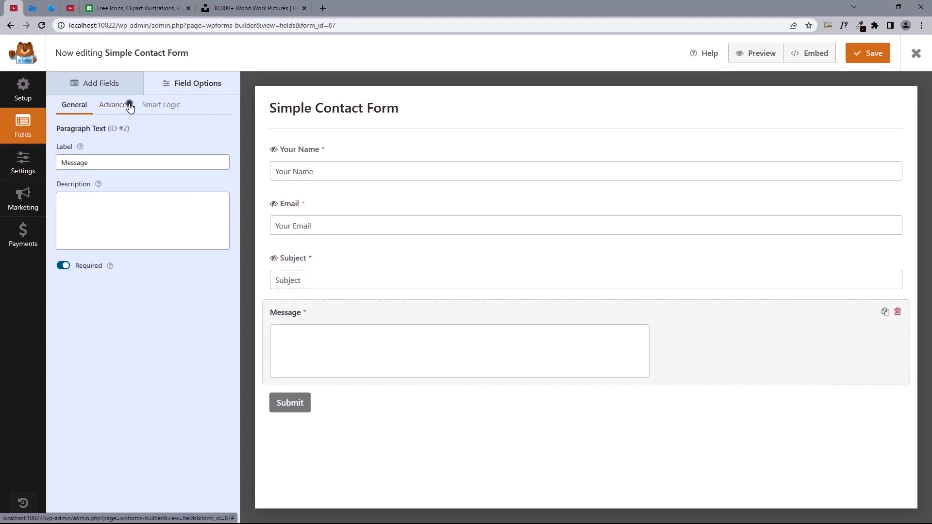
# Give the Message field the placeholder text "Message", hide its label, and save the form
pyautogui.click(127, 104)
pyautogui.click(130, 162)
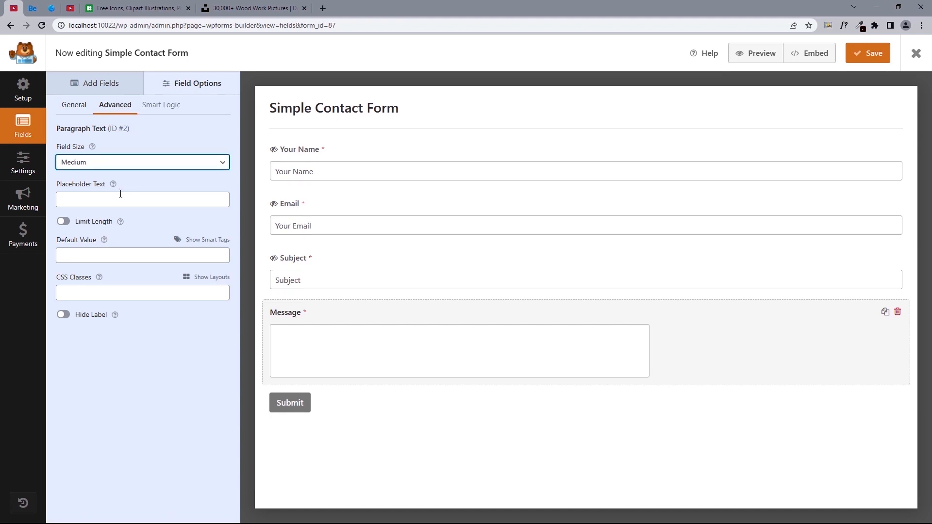
pyautogui.click(120, 199)
pyautogui.write('Message')
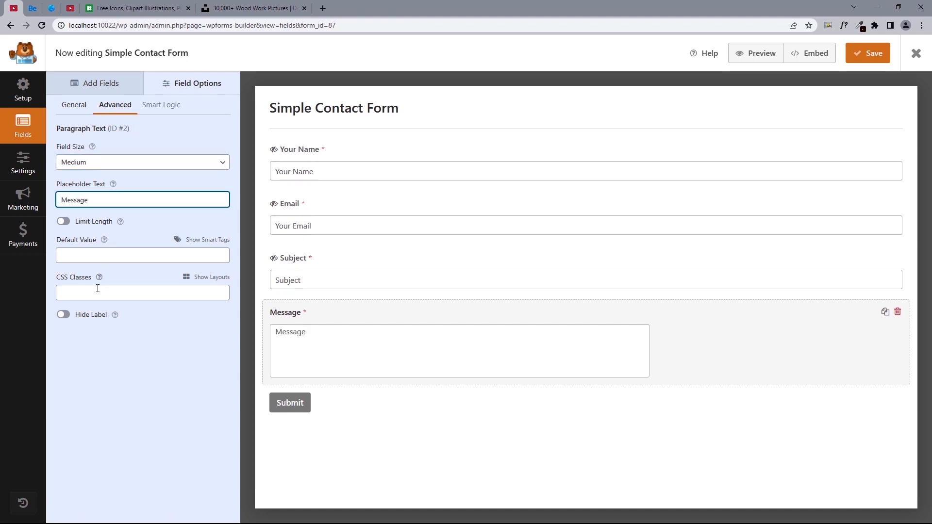
pyautogui.click(63, 315)
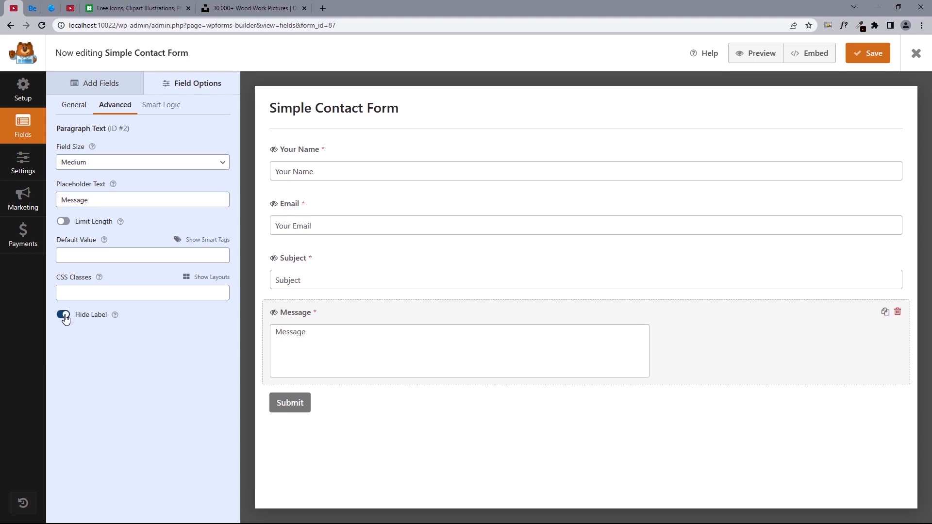
pyautogui.click(860, 60)
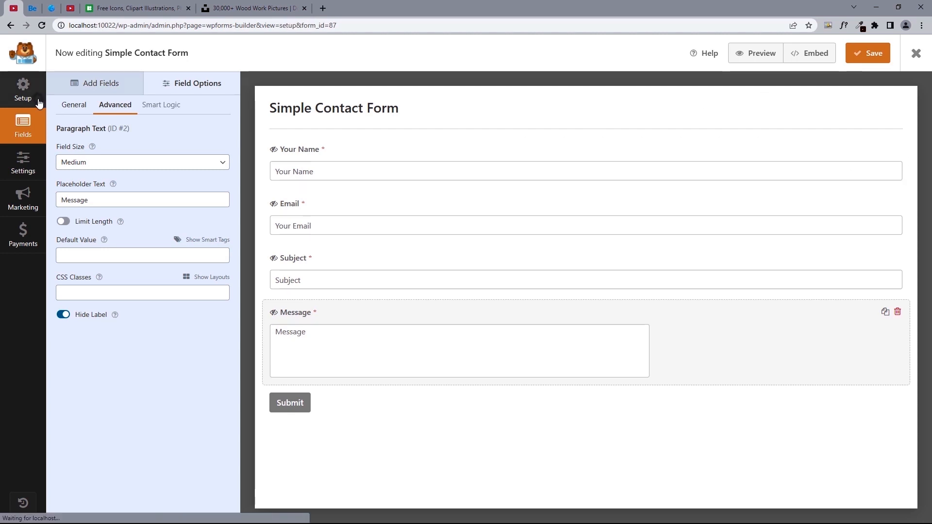
# Rename the form "New Contact Form" in its general settings and save it
pyautogui.click(23, 89)
pyautogui.click(27, 134)
pyautogui.click(25, 165)
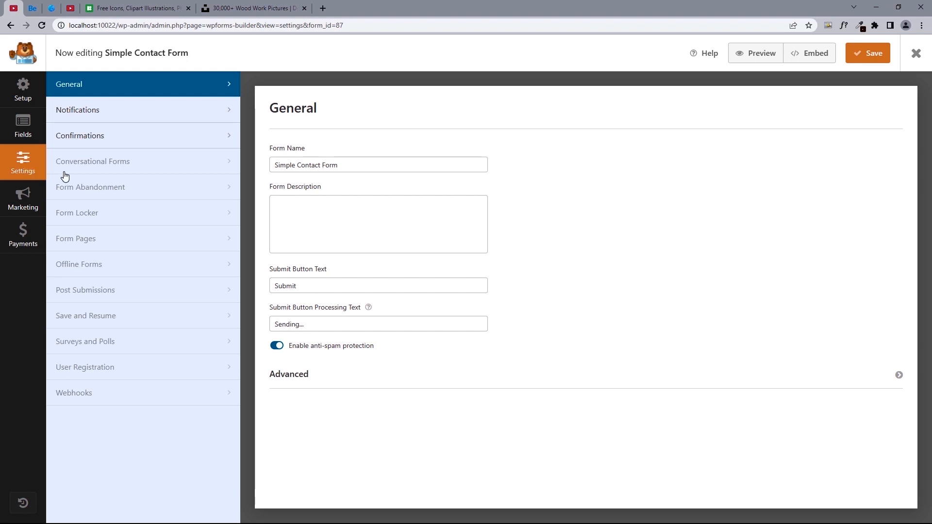
pyautogui.moveTo(295, 167); pyautogui.dragTo(275, 167)
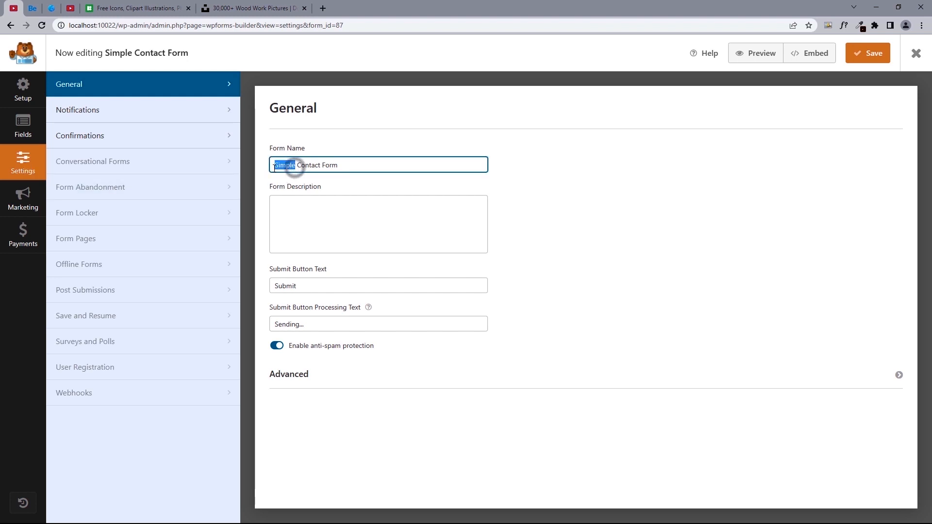
pyautogui.write('New')
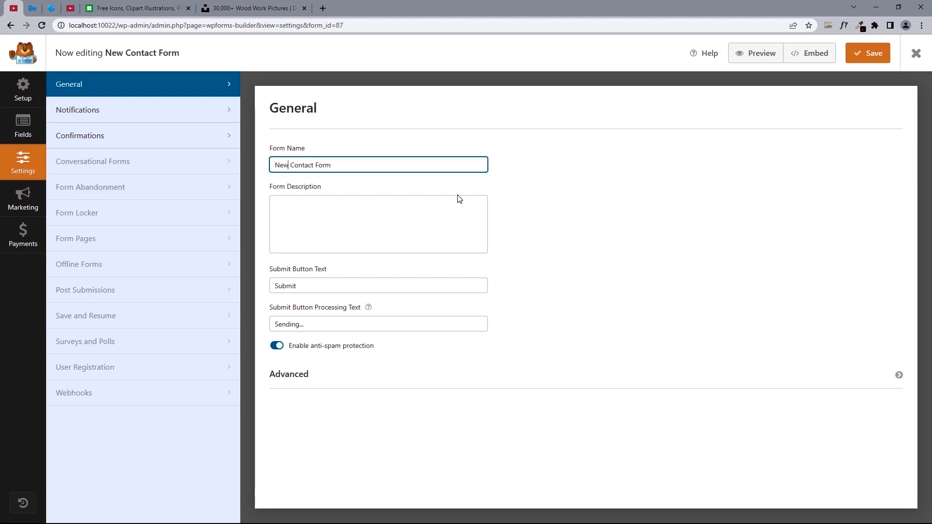
pyautogui.click(862, 58)
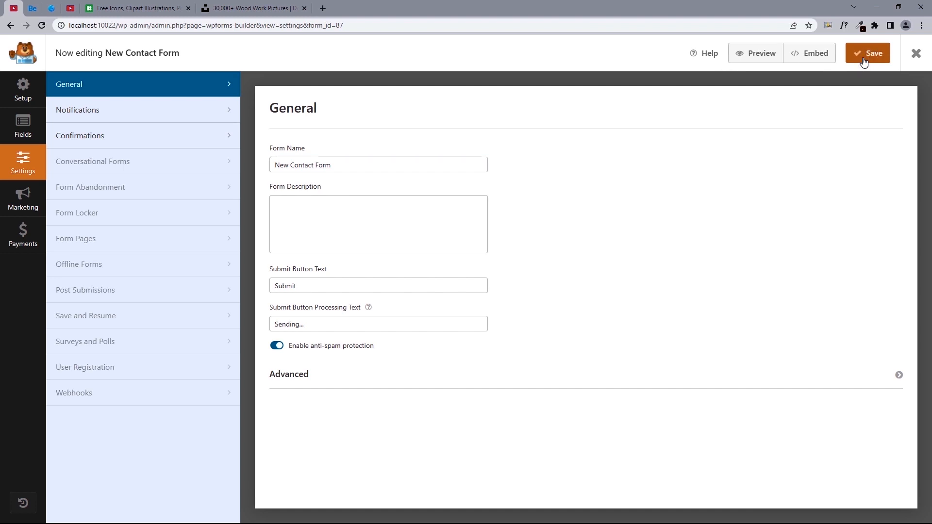
# Switch to the Elementor page and add the WPForms widget from the "Forms" search below the message section's paragraph
pyautogui.click(71, 10)
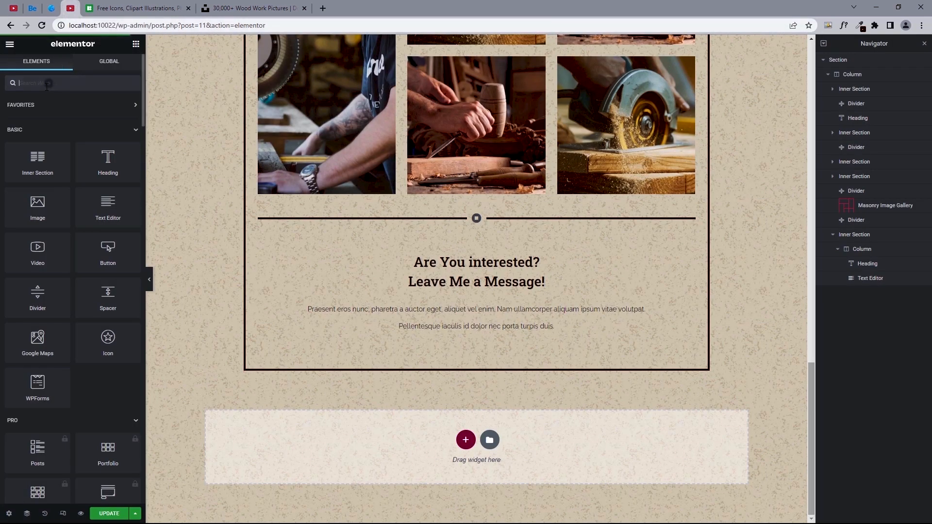
pyautogui.write('Forms')
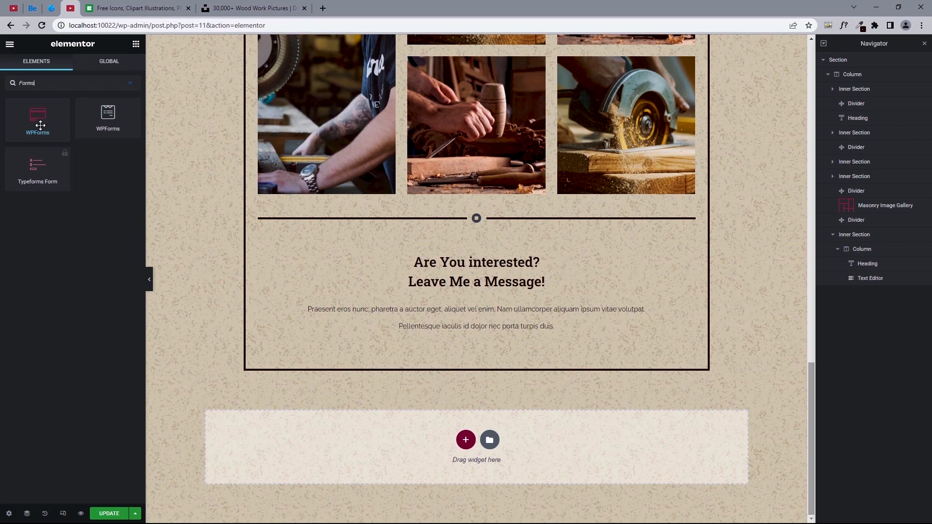
pyautogui.click(51, 12)
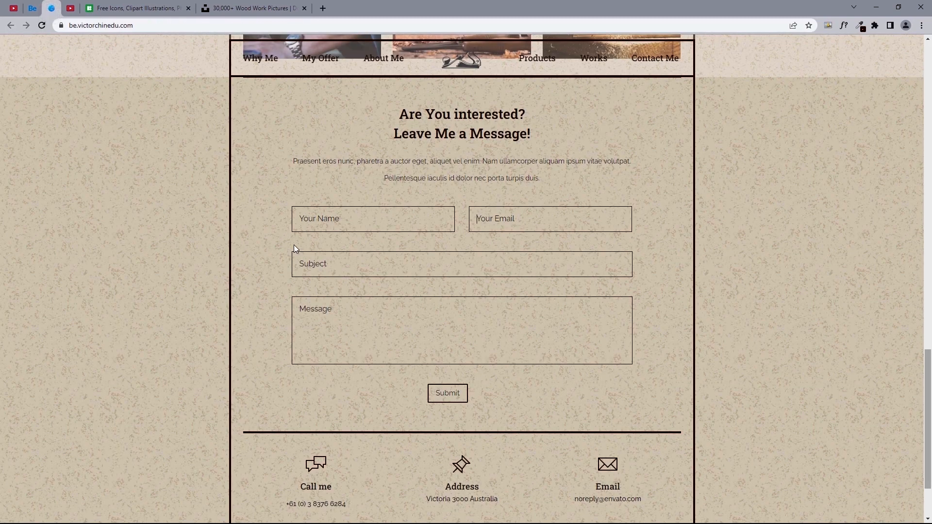
pyautogui.click(71, 8)
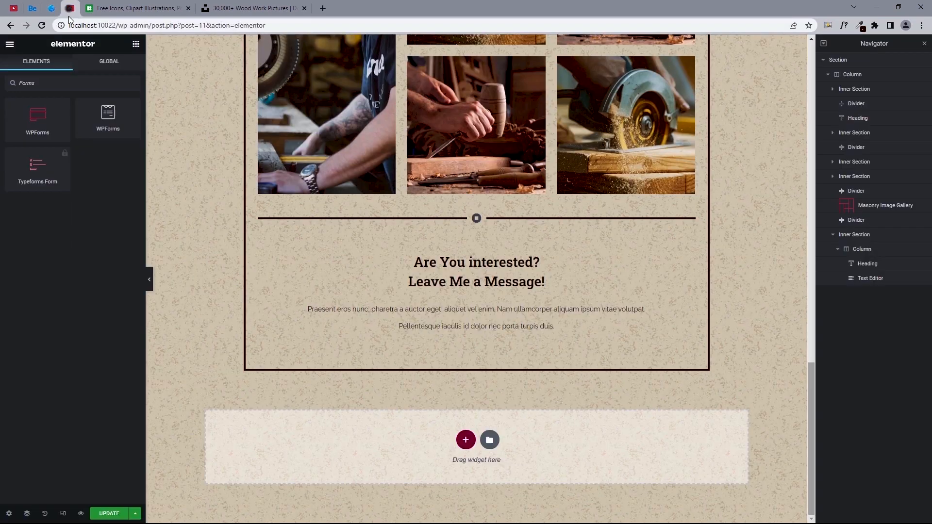
pyautogui.moveTo(39, 119); pyautogui.dragTo(456, 336)
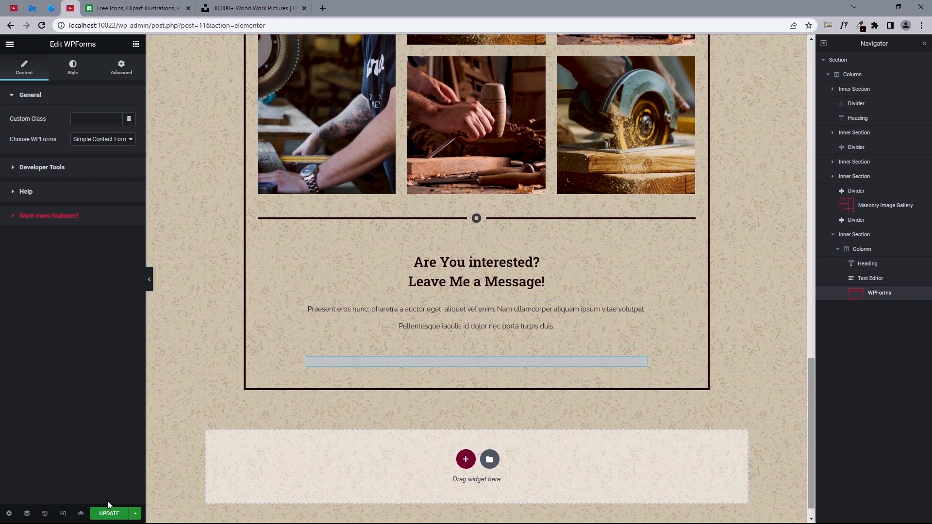
# Update the page and reload the editor so the contact form renders in the message section
pyautogui.click(108, 514)
pyautogui.click(39, 27)
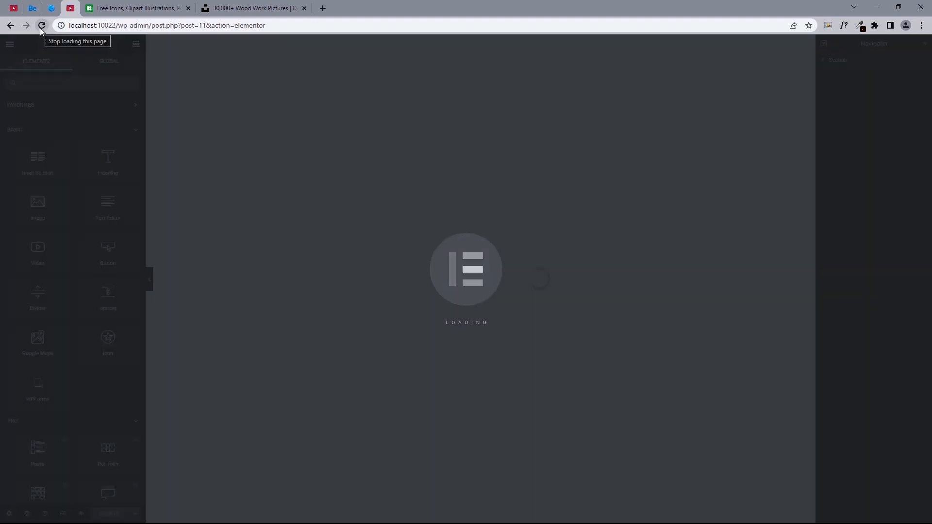
pyautogui.scroll(-20, 794, 293)
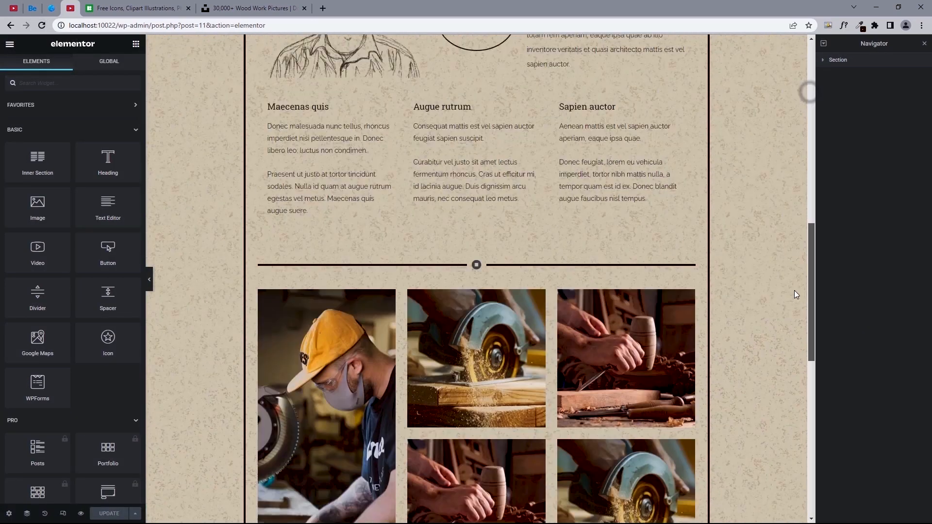
pyautogui.scroll(-3, 796, 400)
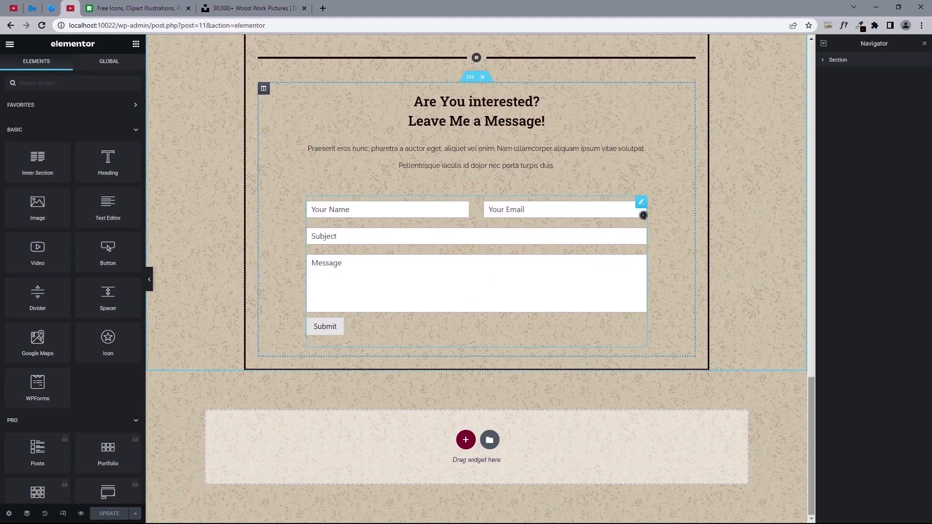
# Select New Contact Form as the form displayed by the WPForms widget
pyautogui.click(643, 215)
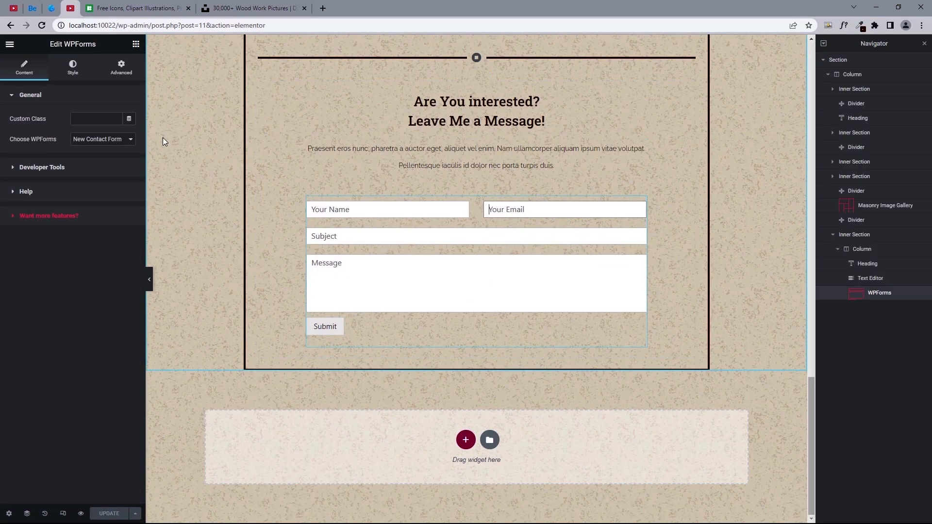
pyautogui.click(103, 140)
pyautogui.click(103, 149)
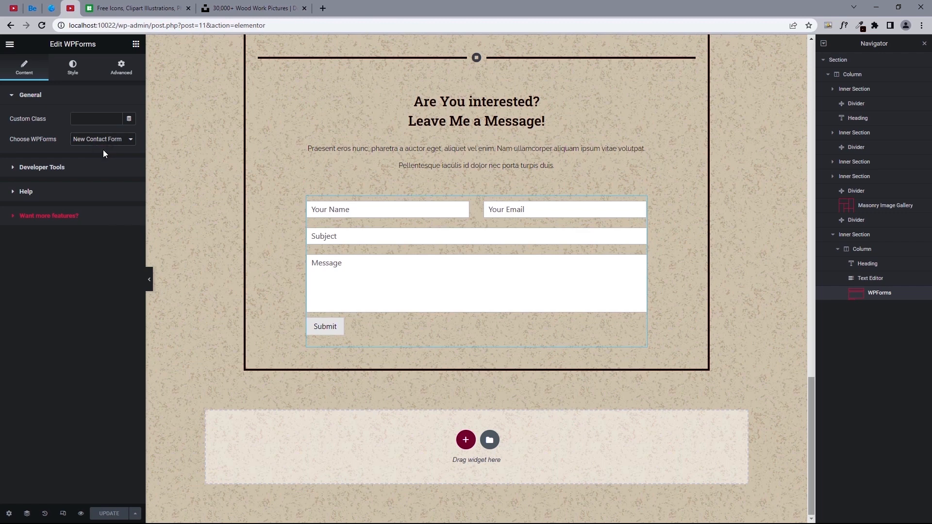
# Show the WPForms widget's shortcode snippet, select its code, and switch the snippet back off
pyautogui.click(62, 167)
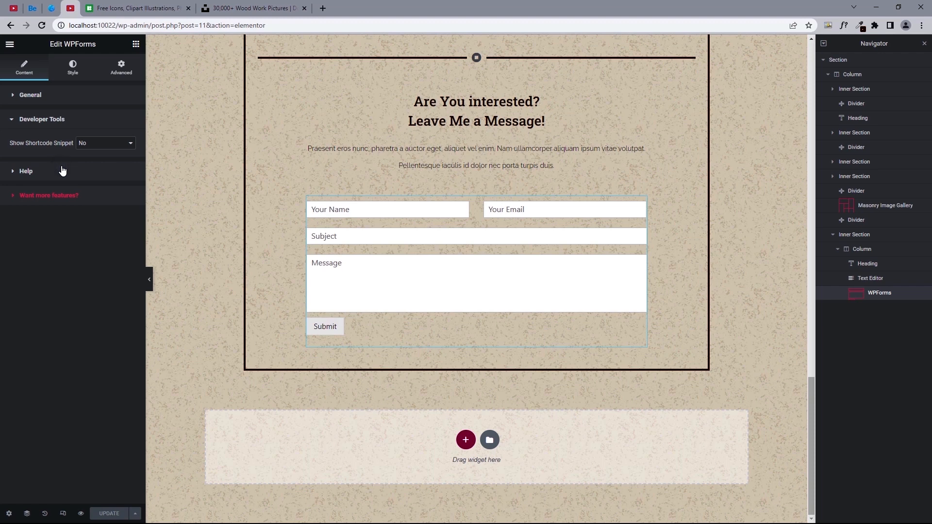
pyautogui.click(96, 144)
pyautogui.click(97, 159)
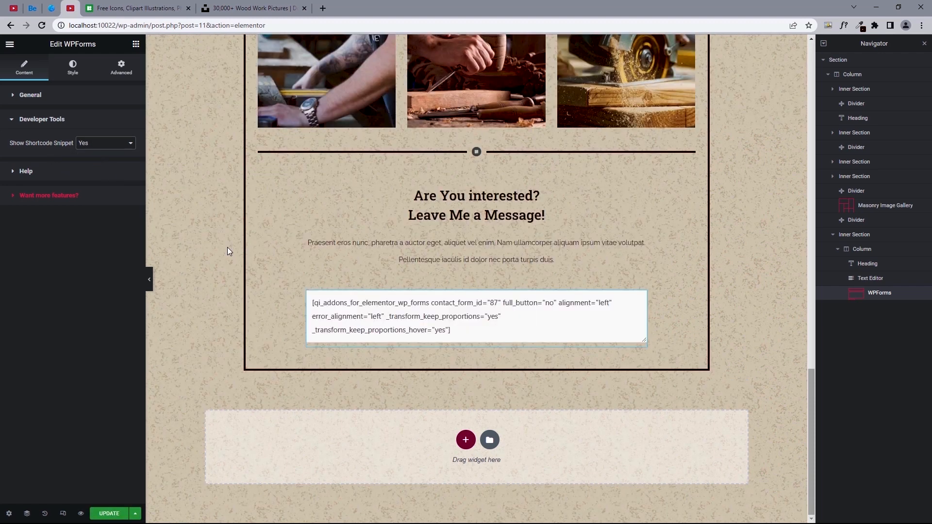
pyautogui.tripleClick(365, 330)
pyautogui.click(99, 143)
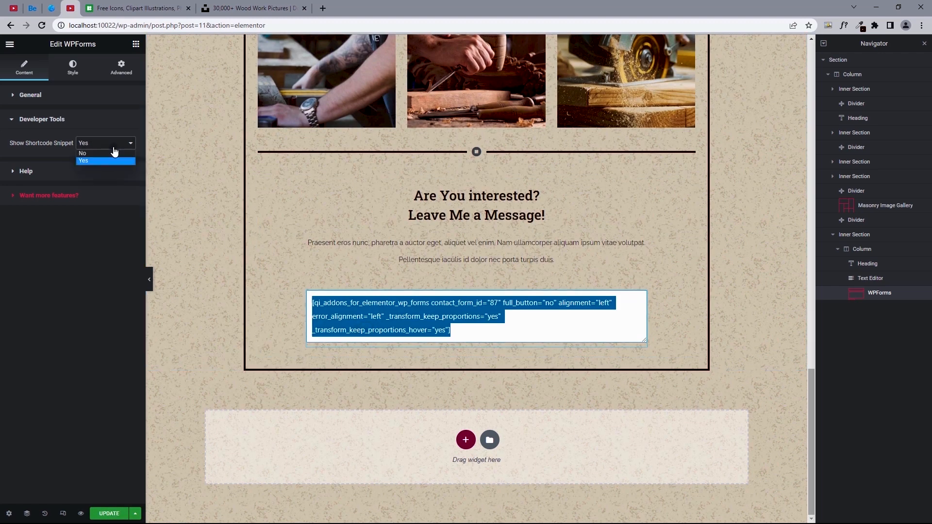
pyautogui.click(107, 152)
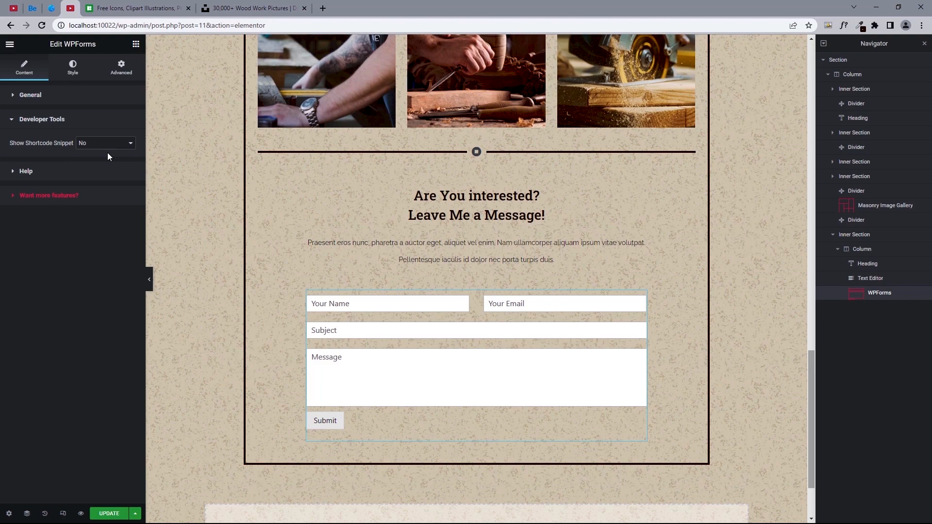
# Style the form's input typography with the global Raleway font at a size of 15 px
pyautogui.click(72, 71)
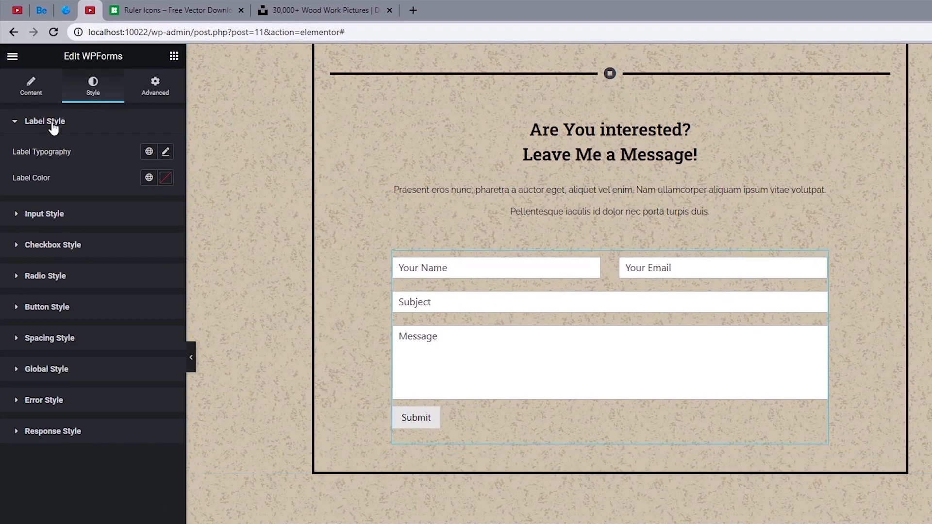
pyautogui.click(45, 216)
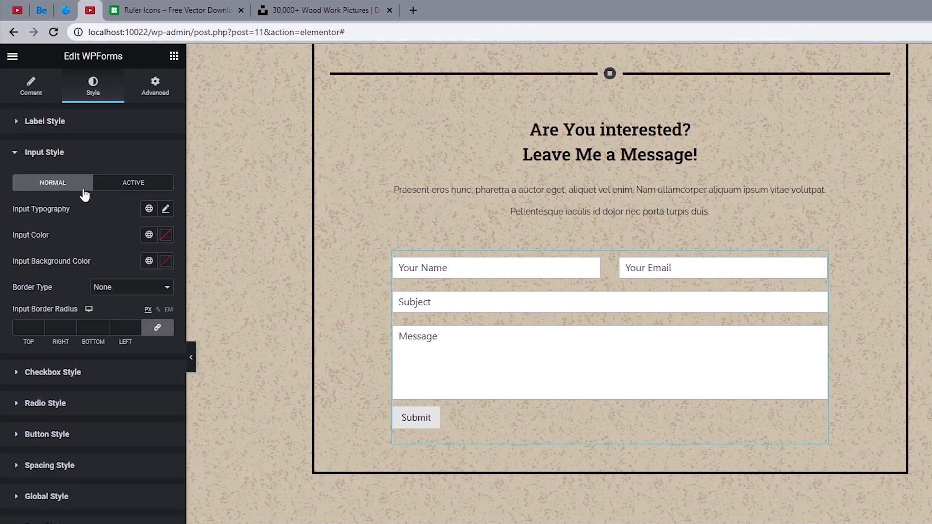
pyautogui.click(148, 209)
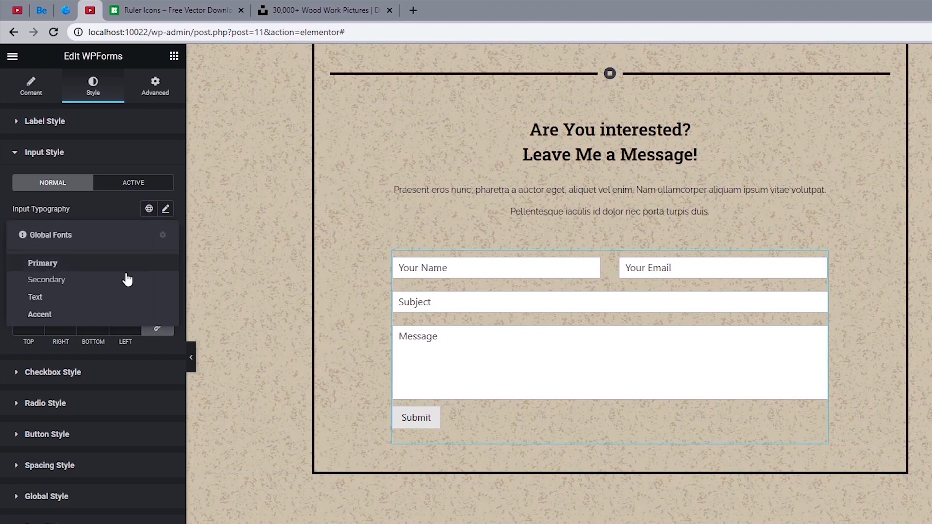
pyautogui.click(97, 289)
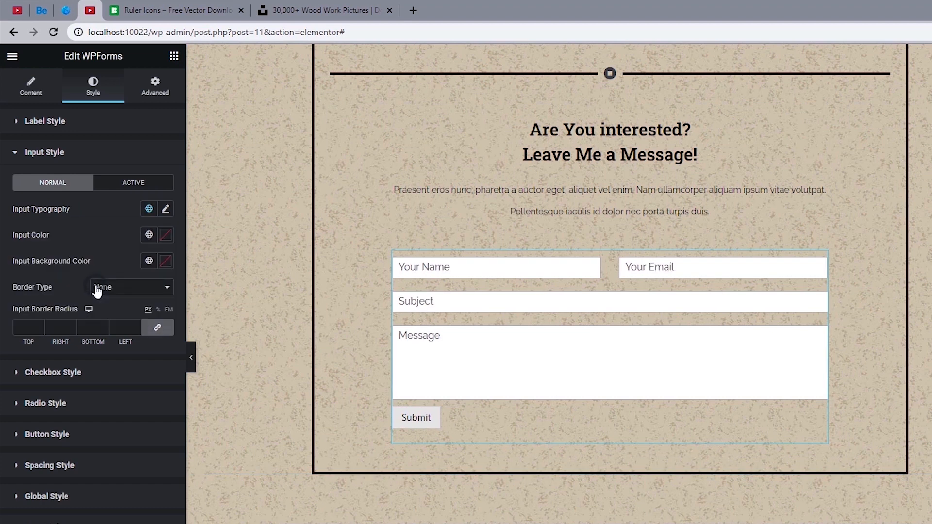
pyautogui.click(166, 210)
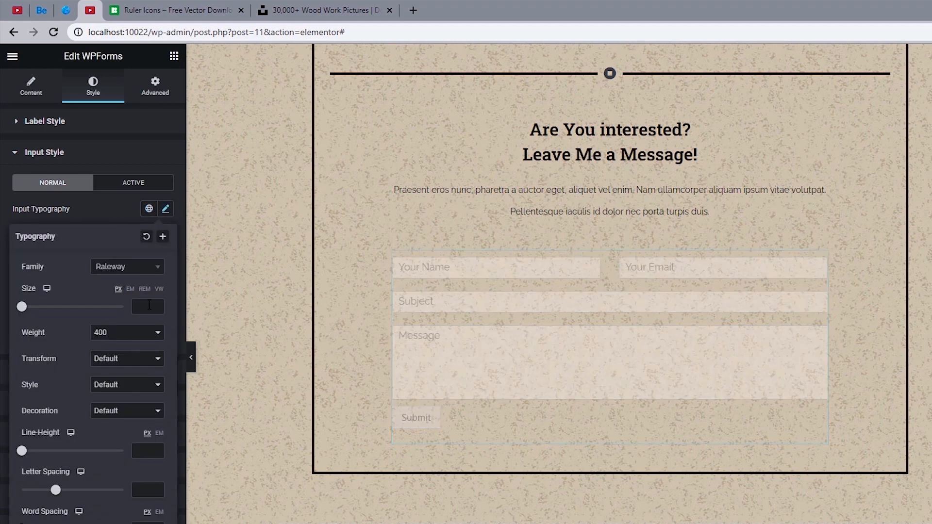
pyautogui.click(147, 308)
pyautogui.write('15')
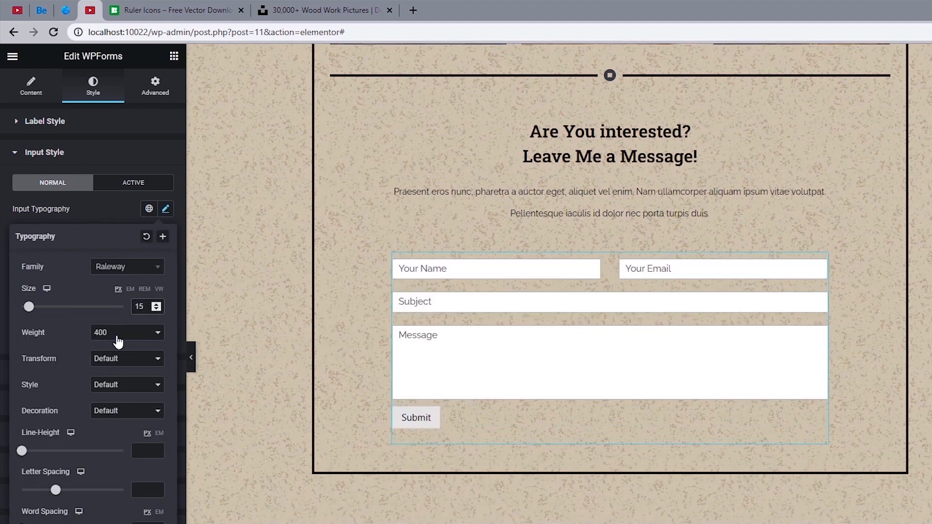
pyautogui.click(3, 236)
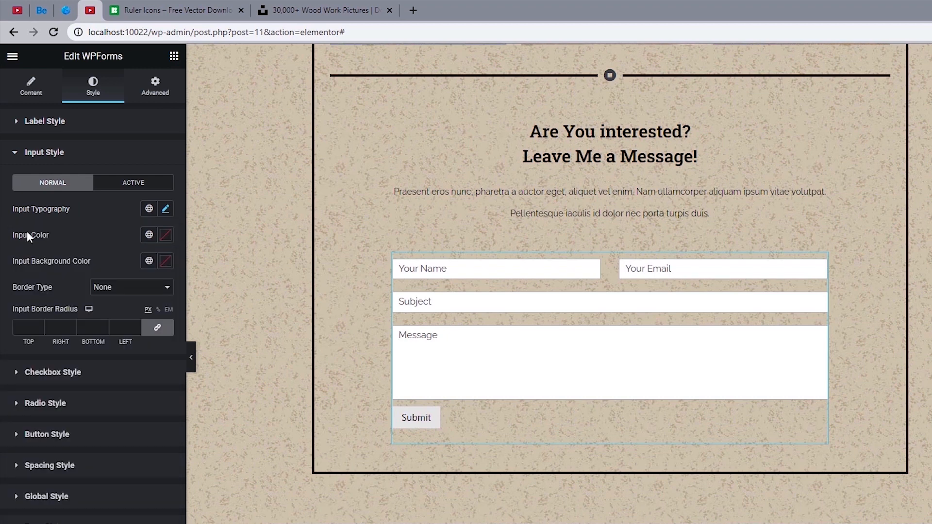
# Set the input text colour to global Primary and make the input background fully transparent (#02010100)
pyautogui.click(149, 235)
pyautogui.click(52, 292)
pyautogui.click(171, 262)
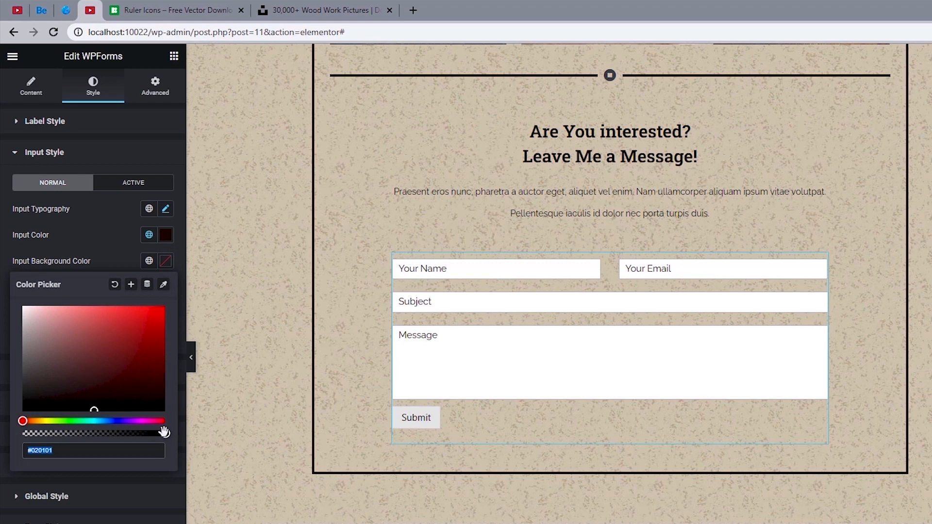
pyautogui.moveTo(164, 431); pyautogui.dragTo(3, 432)
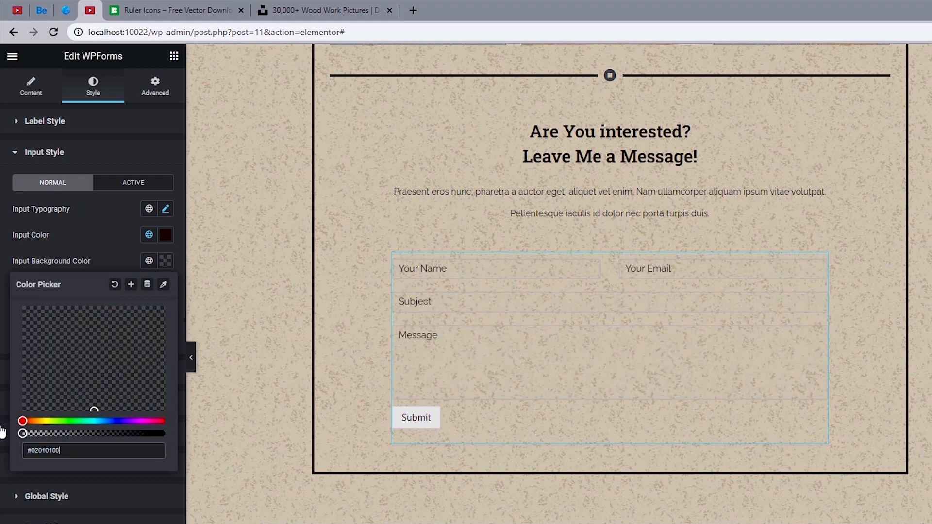
pyautogui.click(2, 262)
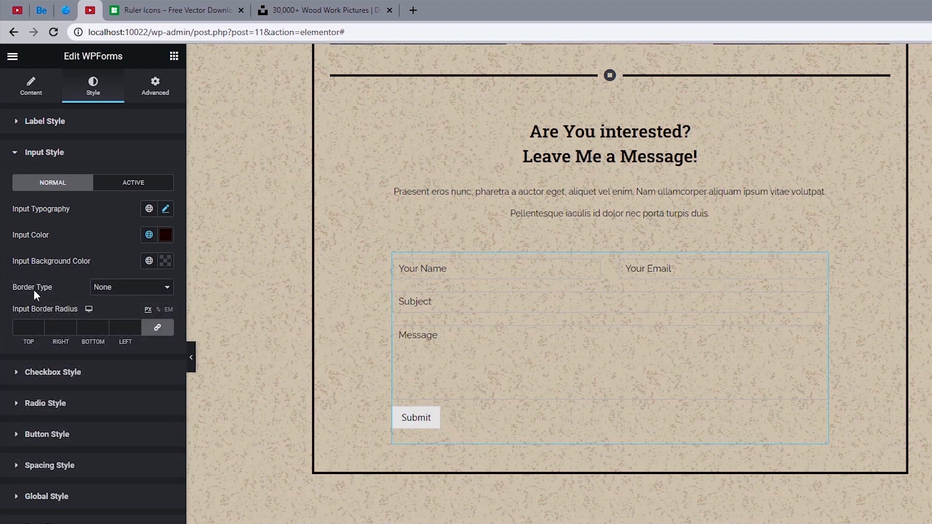
# Give the form inputs a solid border 2 wide on all sides in the global Primary colour, with a border radius of 0
pyautogui.click(117, 287)
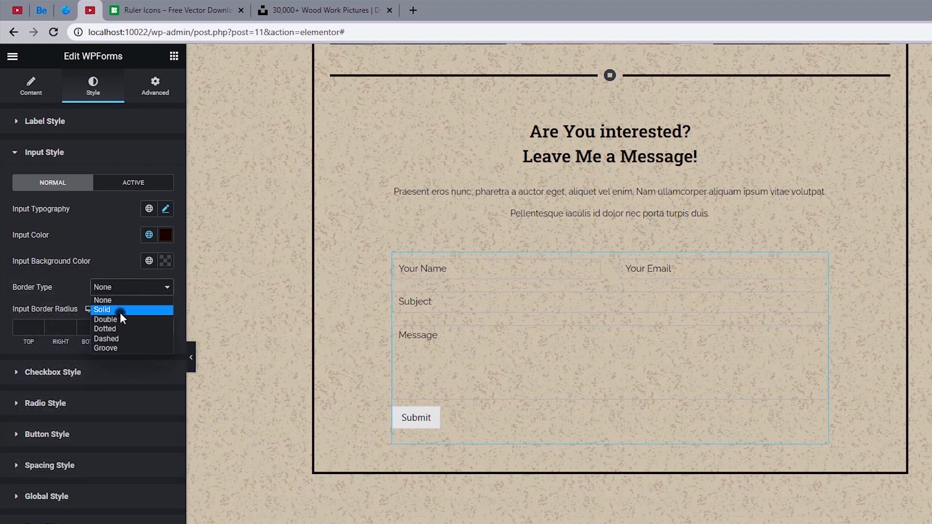
pyautogui.click(121, 312)
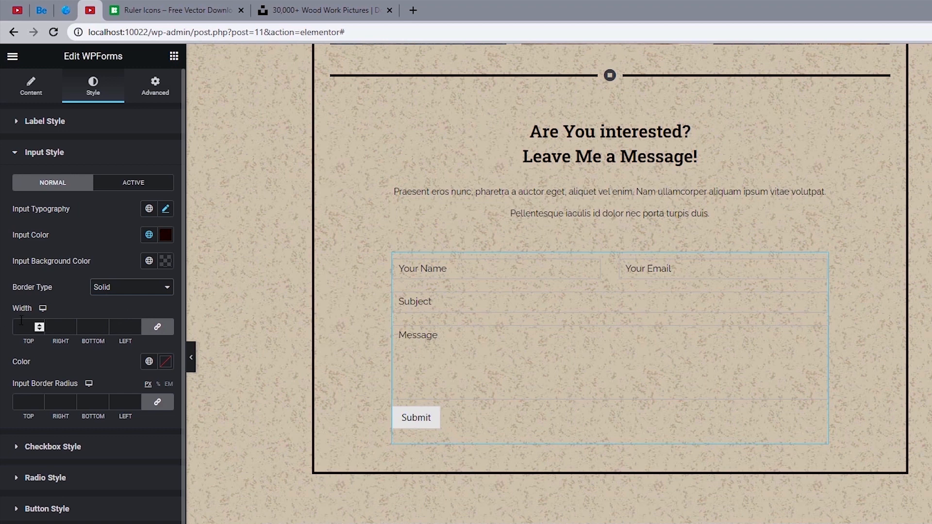
pyautogui.click(38, 328)
pyautogui.write('2')
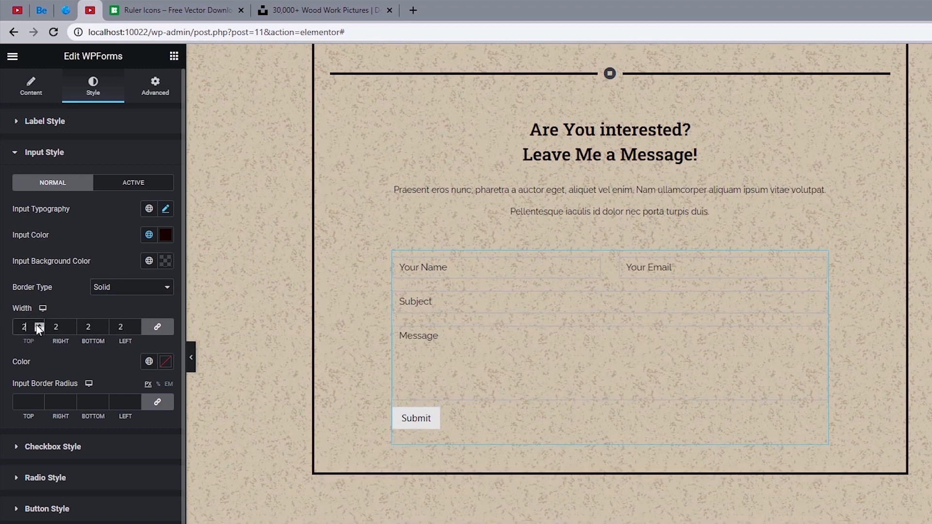
pyautogui.click(148, 361)
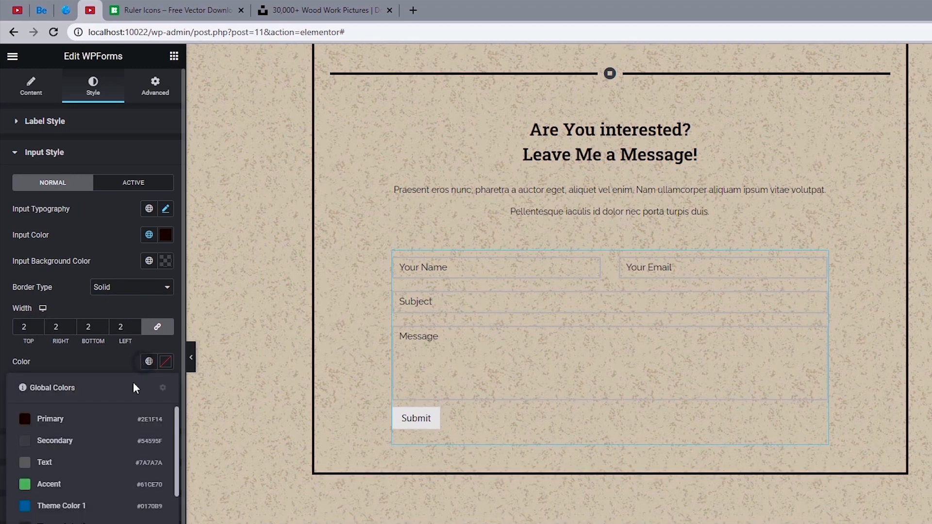
pyautogui.click(46, 418)
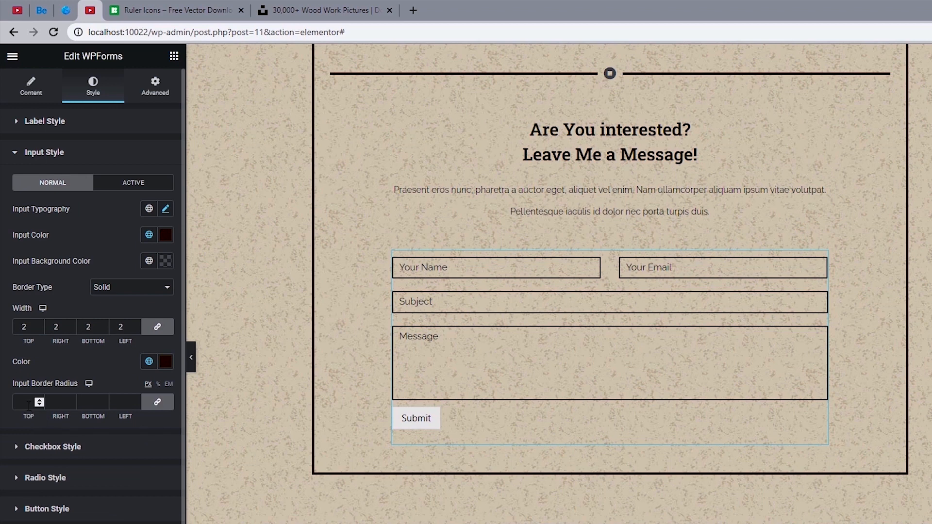
pyautogui.click(26, 401)
pyautogui.write('0')
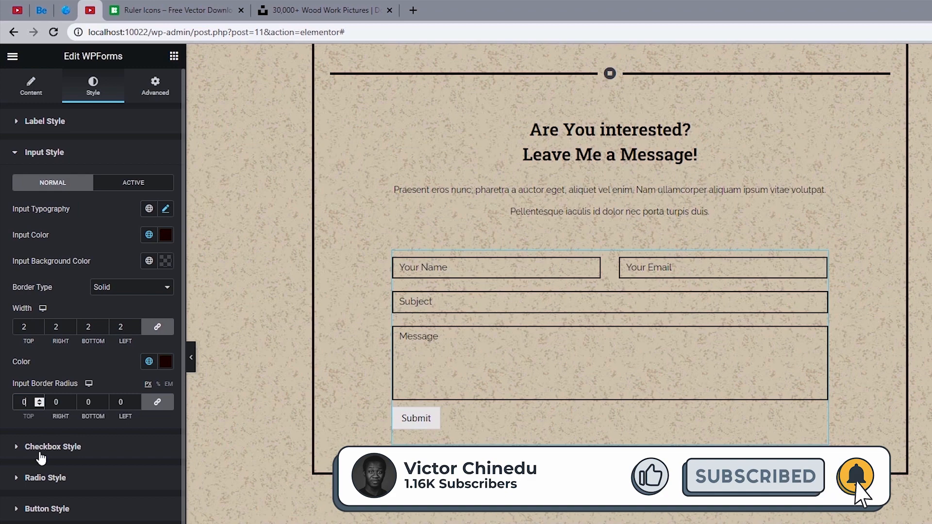
# Check the reference site's button, set the submit button text to "Send a Message" in the WPForms builder, save, and return to Elementor
pyautogui.click(46, 509)
pyautogui.click(42, 10)
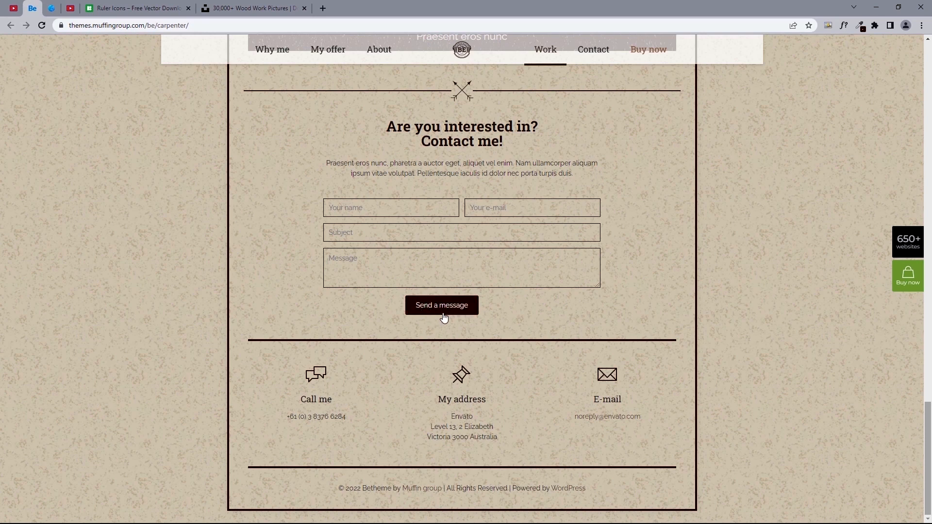
pyautogui.click(52, 8)
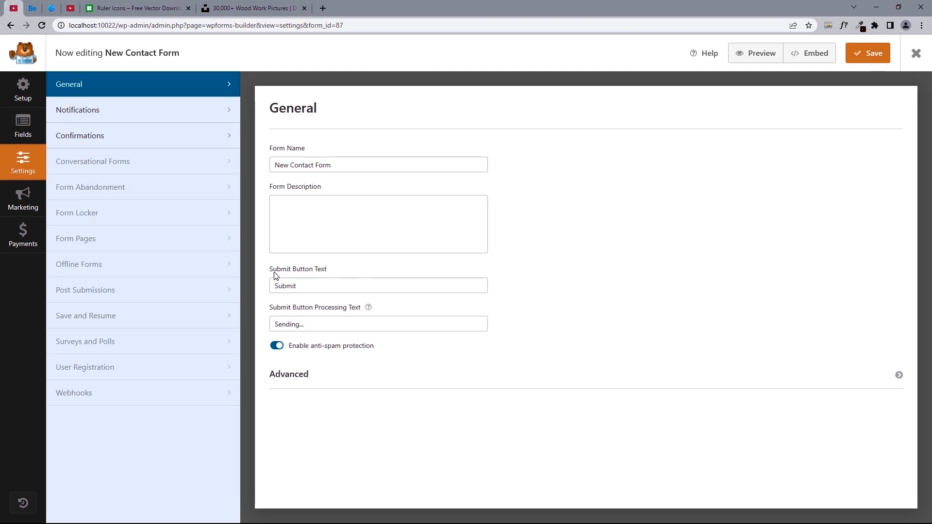
pyautogui.click(301, 289)
pyautogui.doubleClick(301, 289)
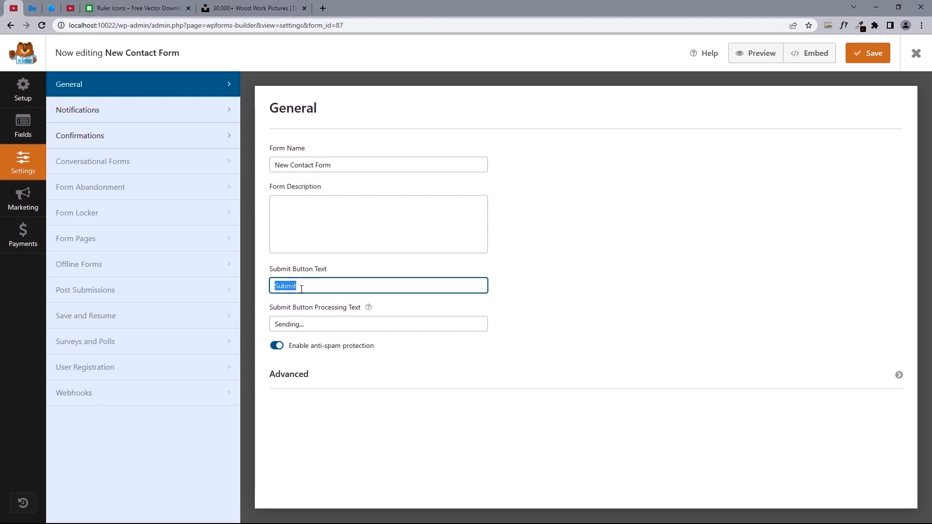
pyautogui.write('Send a Message')
pyautogui.click(879, 60)
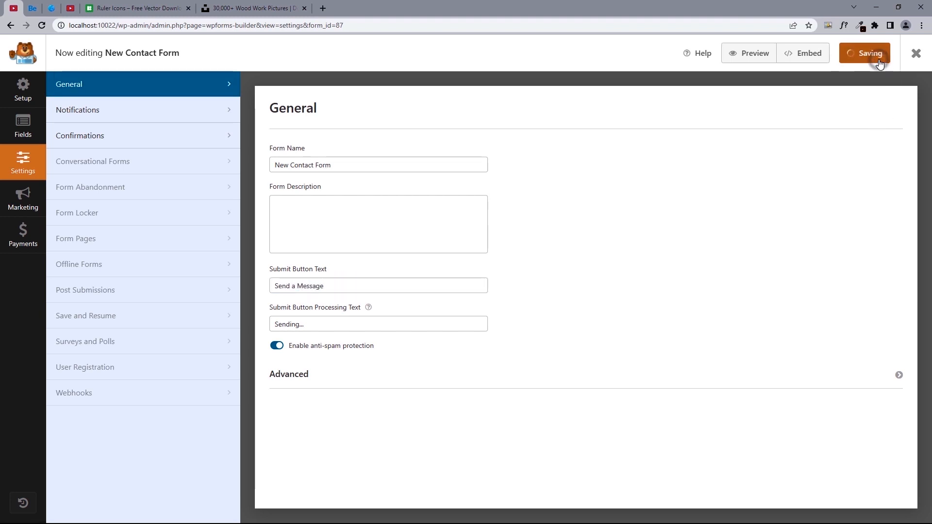
pyautogui.click(72, 5)
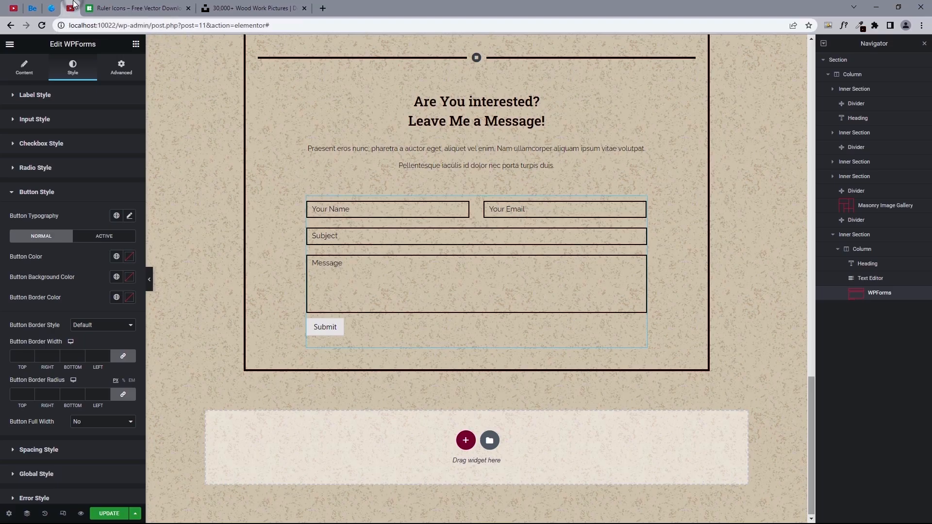
# Update the page, reload the editor, and reopen the contact form's button style settings
pyautogui.click(103, 510)
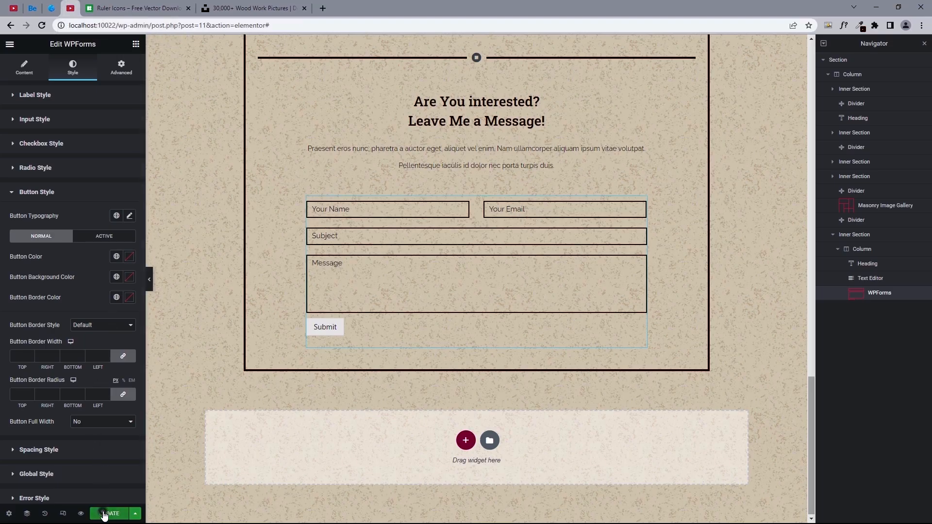
pyautogui.click(43, 26)
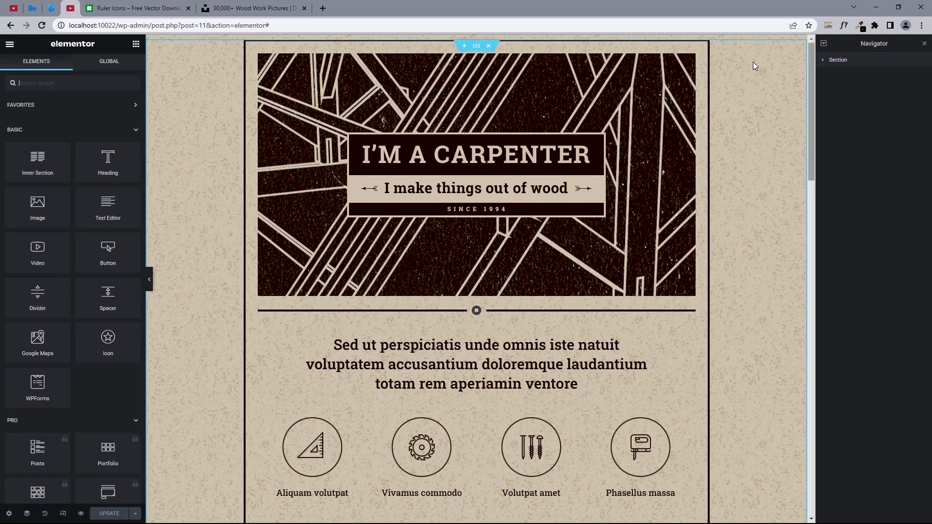
pyautogui.moveTo(811, 65); pyautogui.dragTo(810, 401)
pyautogui.click(643, 205)
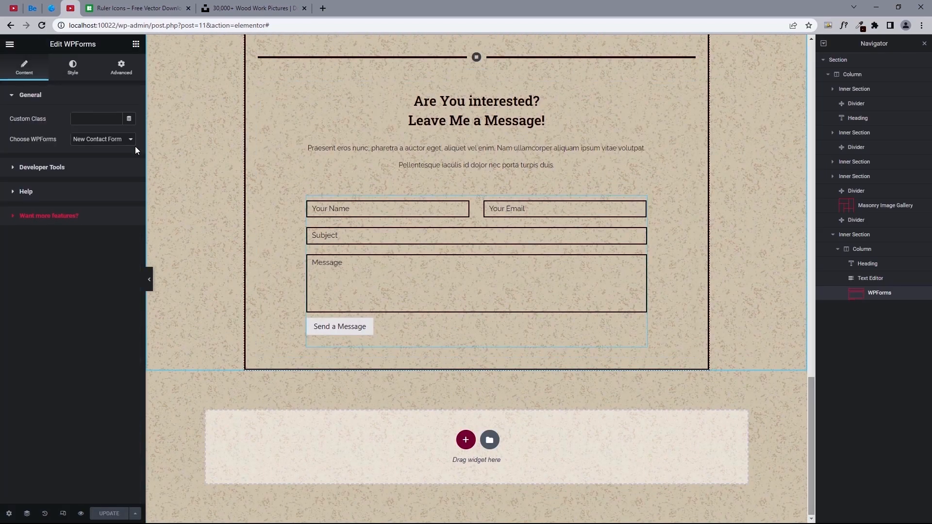
pyautogui.click(69, 71)
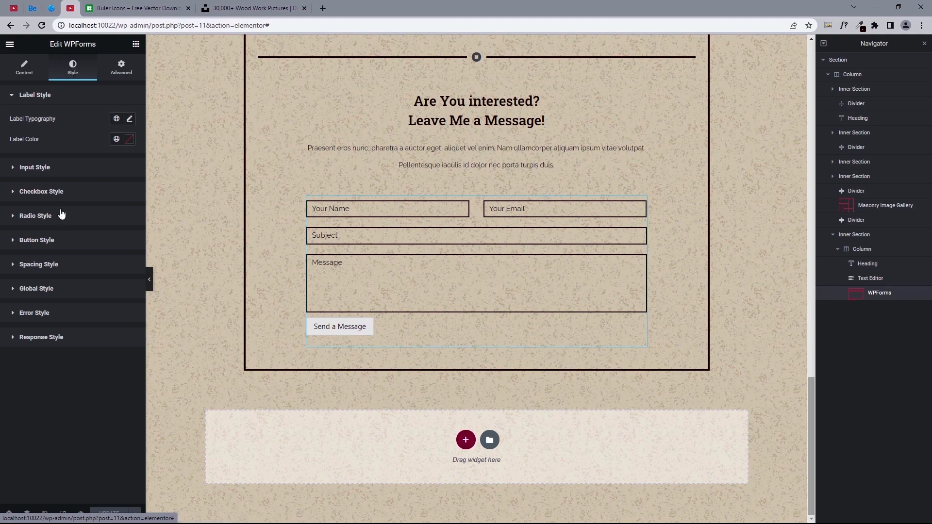
pyautogui.click(38, 240)
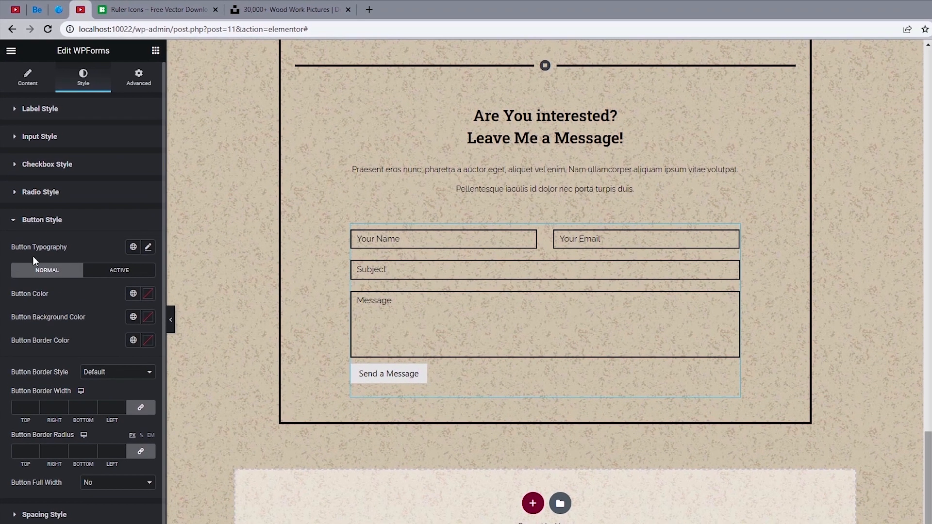
# Style the submit button's typography with the global Raleway font at a size of 14 px and weight 400
pyautogui.click(136, 248)
pyautogui.click(61, 311)
pyautogui.click(148, 249)
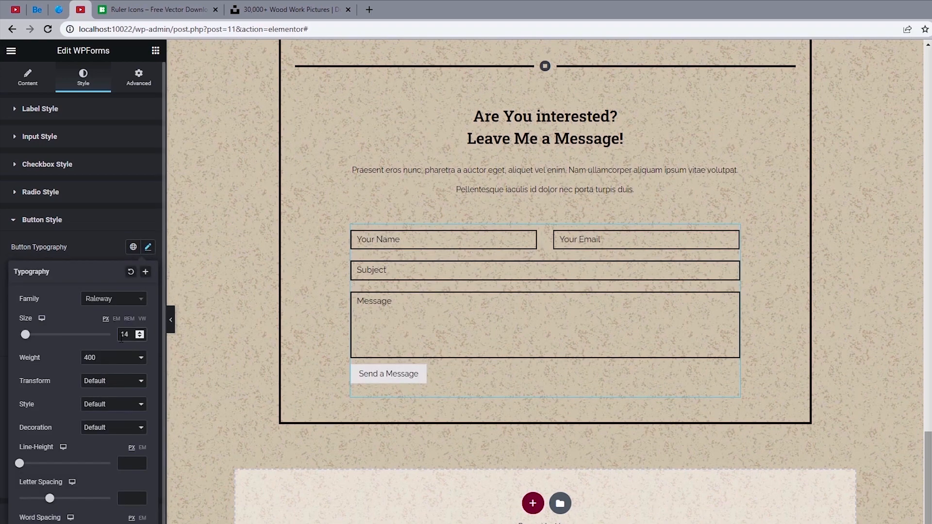
pyautogui.click(112, 364)
pyautogui.click(112, 364)
pyautogui.click(1, 271)
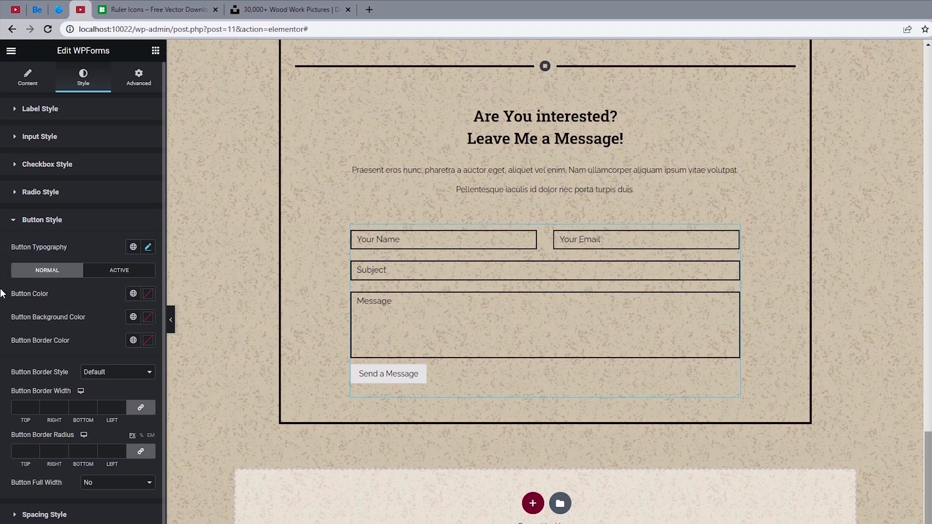
# Set the button text colour to global Primary and make the button background fully transparent (#02010100)
pyautogui.click(133, 293)
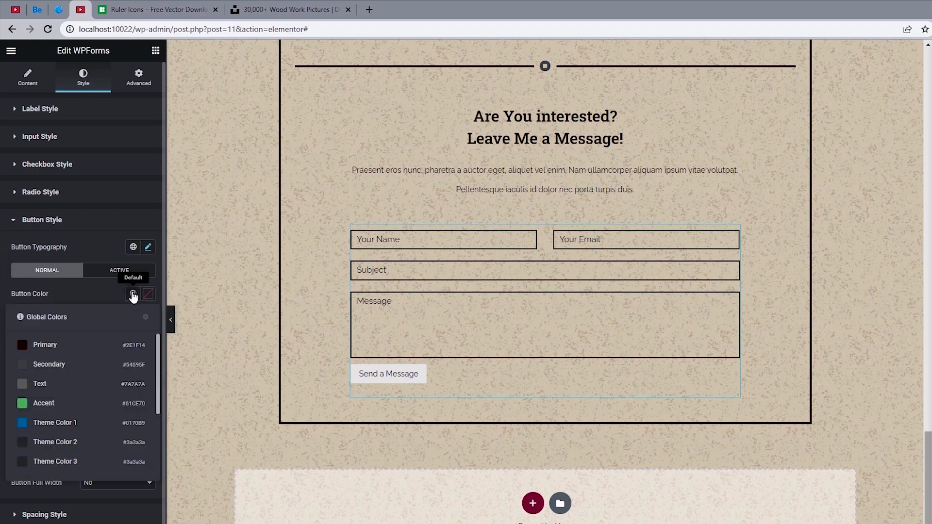
pyautogui.click(88, 345)
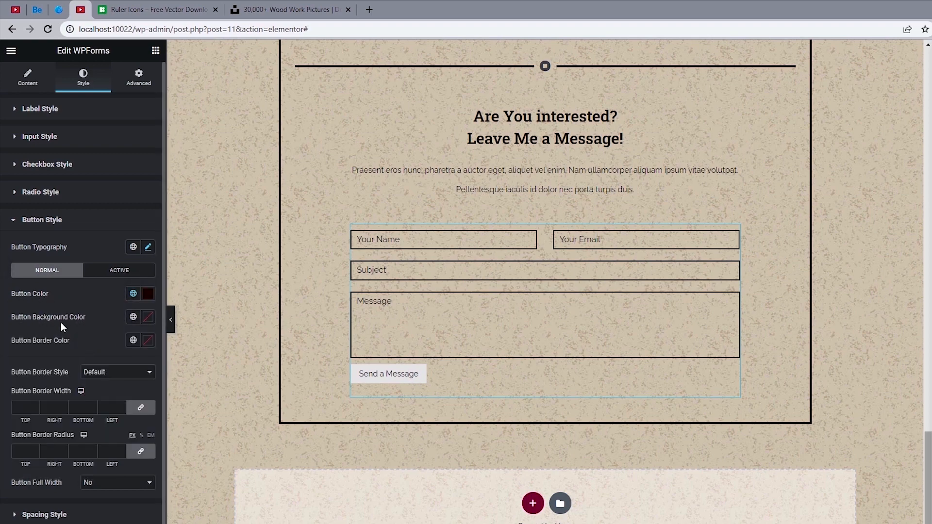
pyautogui.click(148, 317)
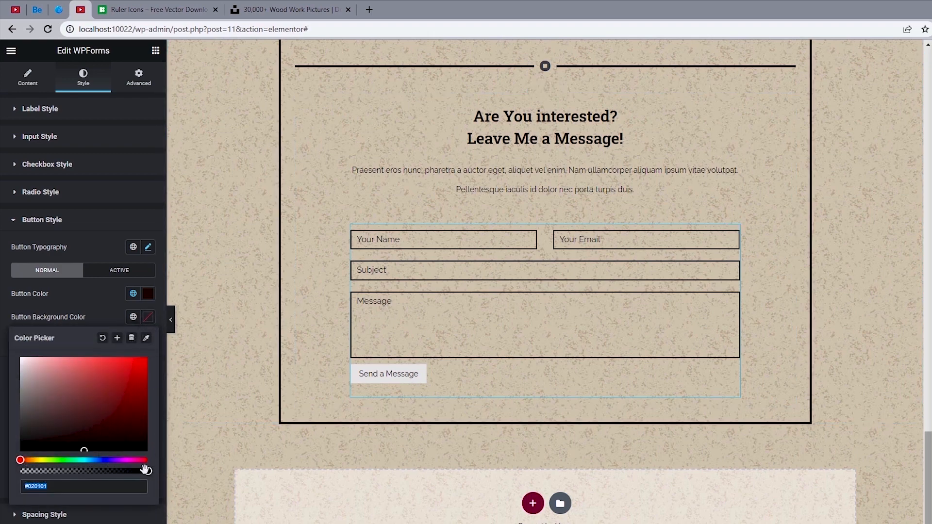
pyautogui.moveTo(146, 470); pyautogui.dragTo(1, 465)
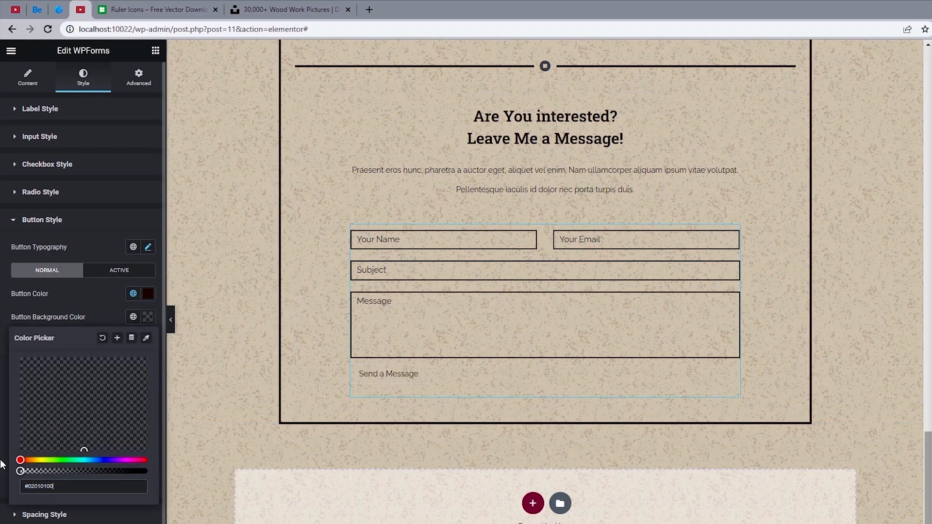
pyautogui.click(2, 344)
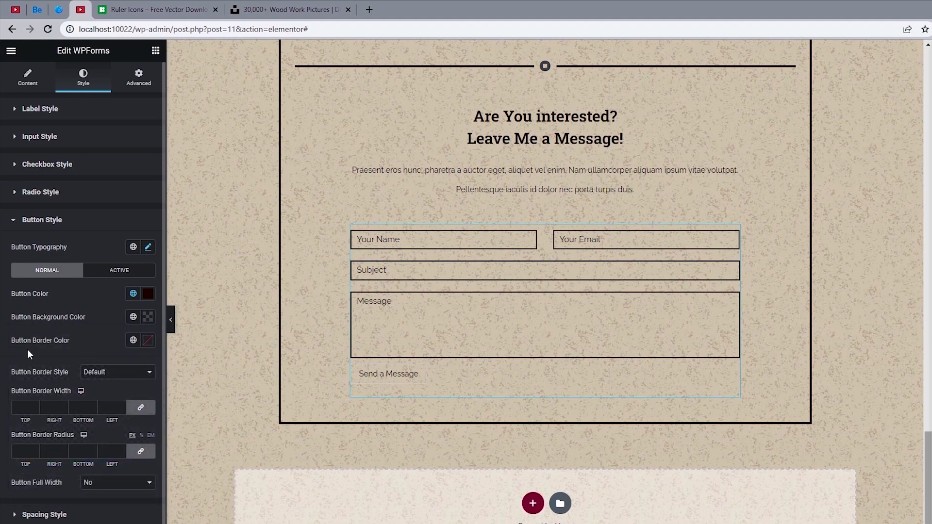
# Give the submit button a solid border 2 wide on all sides in global Primary, with a border radius of 0
pyautogui.click(133, 340)
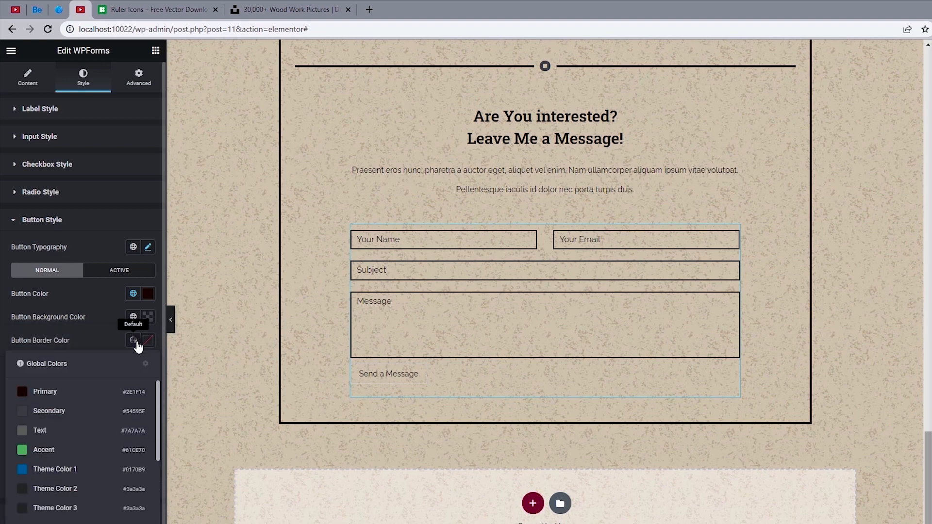
pyautogui.click(42, 392)
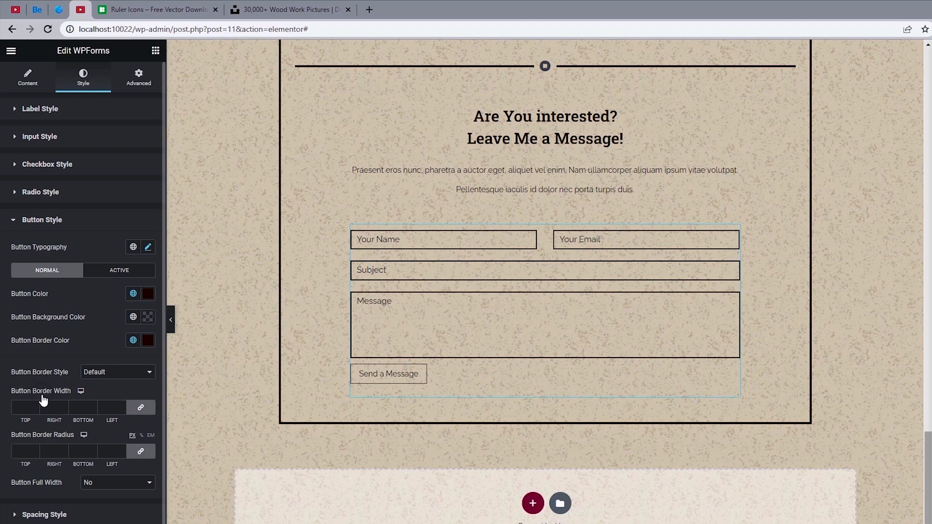
pyautogui.click(108, 378)
pyautogui.click(111, 388)
pyautogui.doubleClick(33, 406)
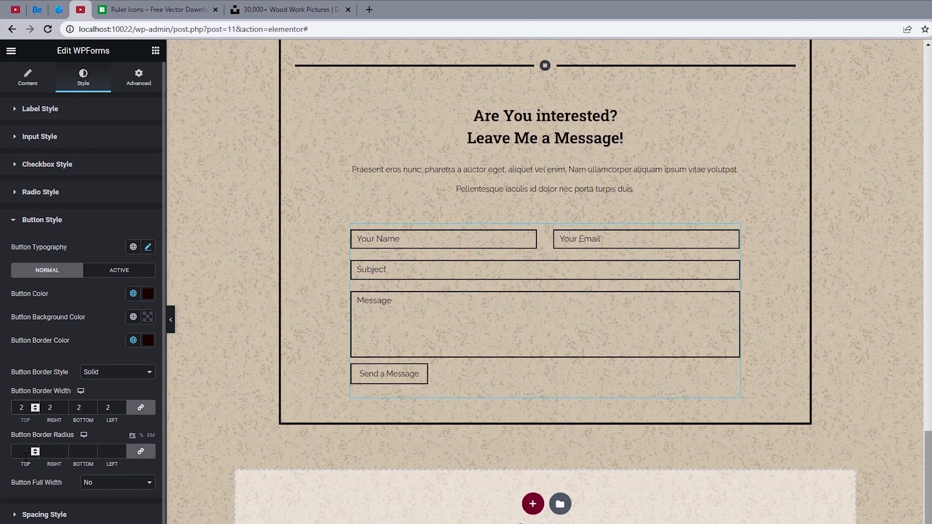
pyautogui.write('0')
# Try the full-width option on the submit button and switch it back off
pyautogui.click(92, 483)
pyautogui.click(96, 505)
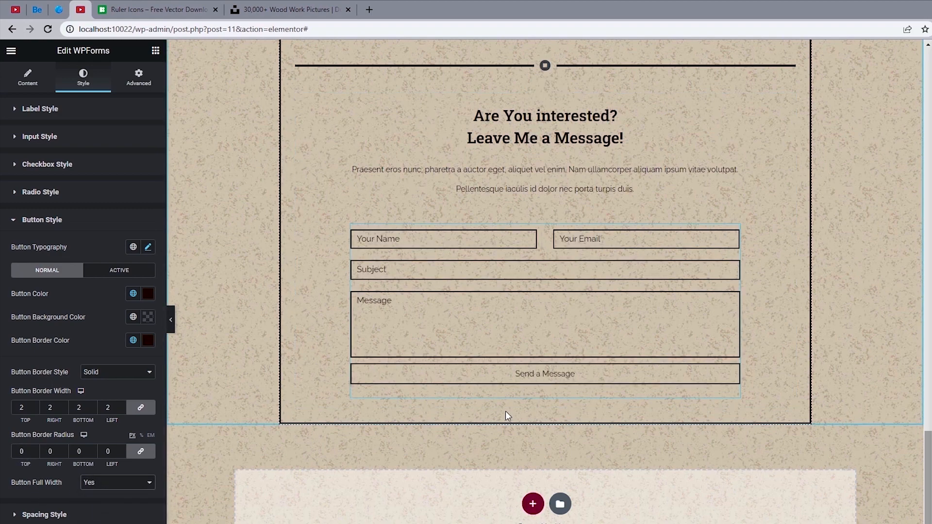
pyautogui.click(97, 486)
pyautogui.click(100, 496)
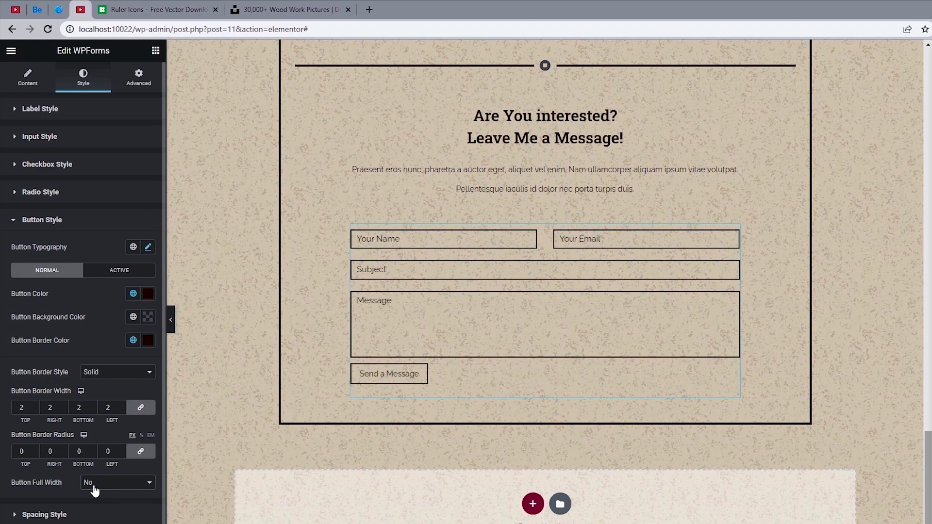
# Set the form item space to 20 px above and below and the input padding to 15 px on all sides
pyautogui.click(67, 515)
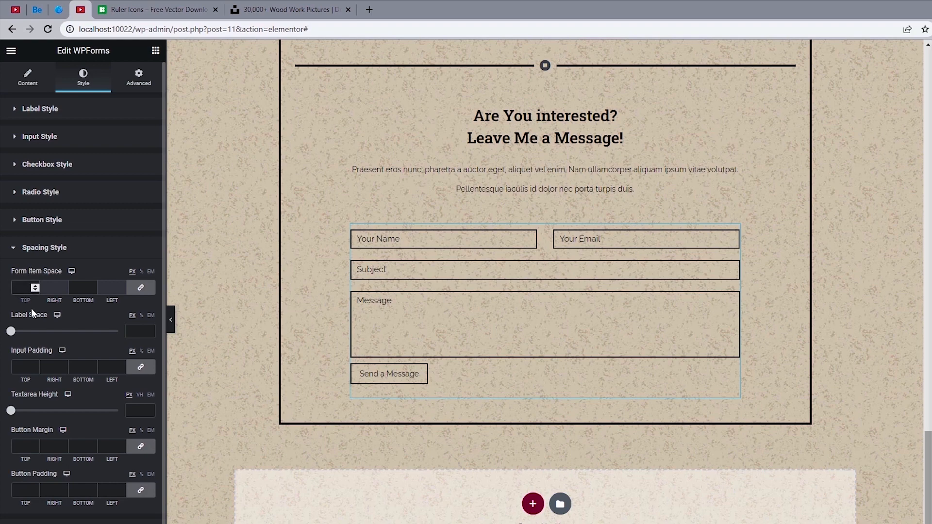
pyautogui.write('20')
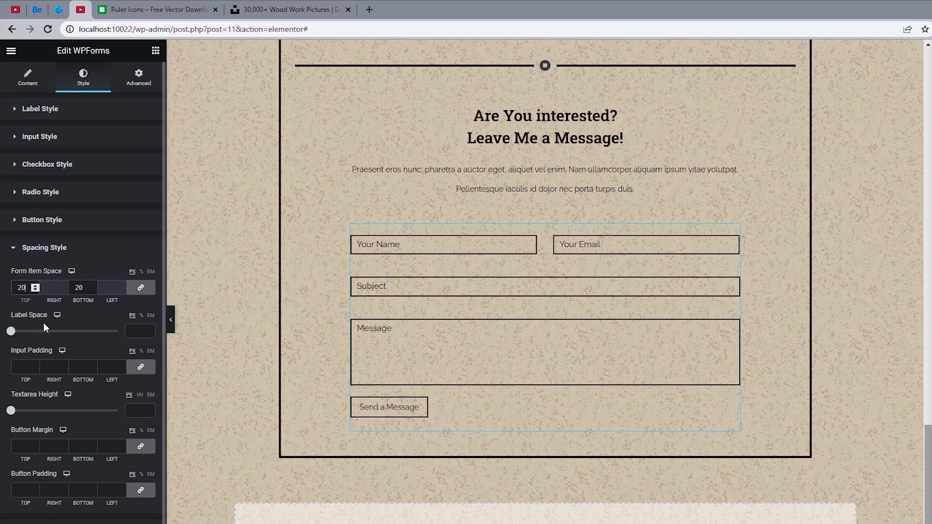
pyautogui.click(23, 368)
pyautogui.write('15')
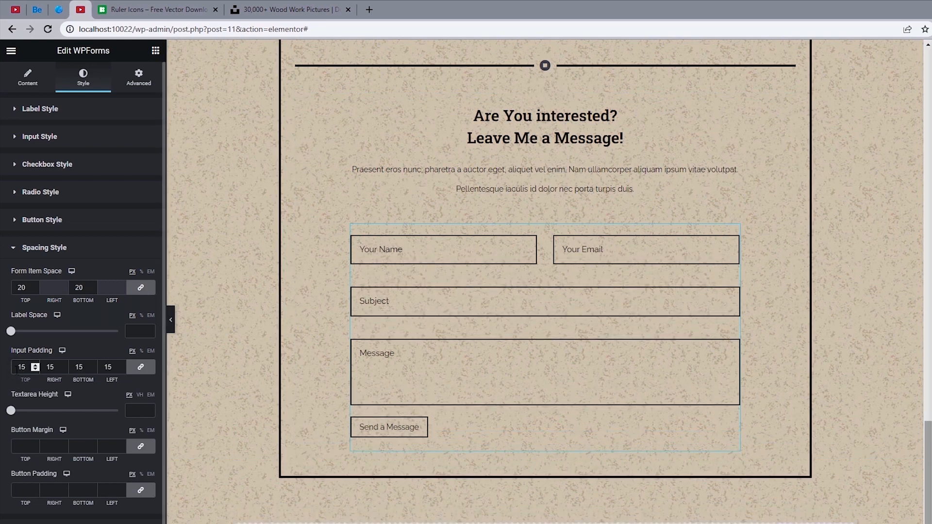
# Set the textarea height to 140 px and give the button an unlinked top margin of 20 px
pyautogui.tripleClick(13, 394)
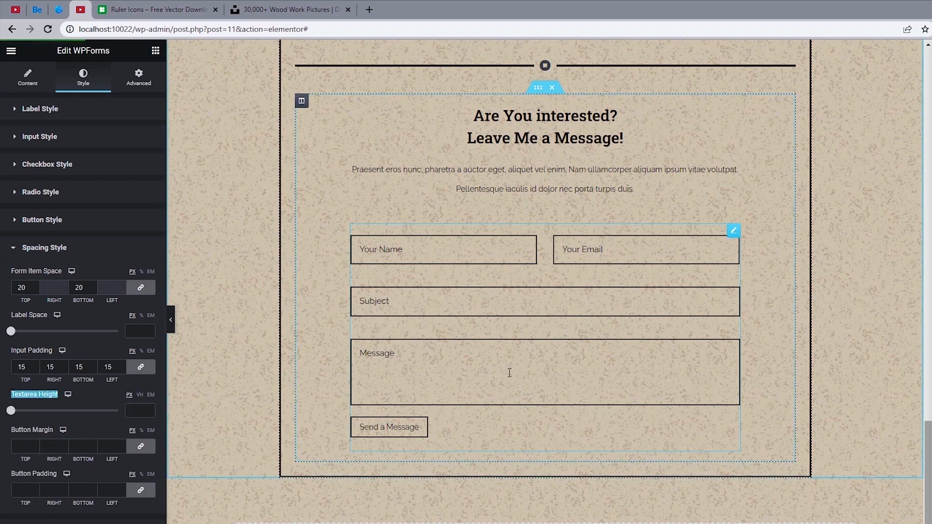
pyautogui.click(138, 410)
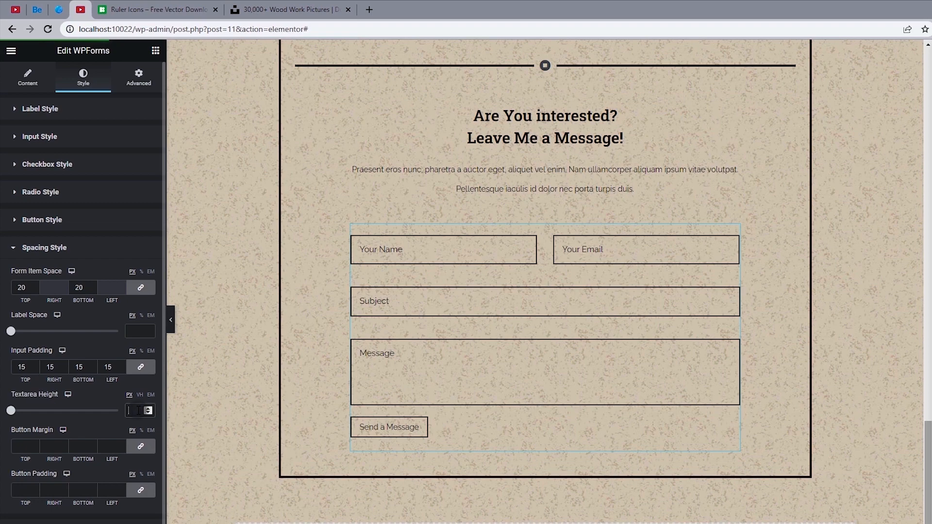
pyautogui.write('140')
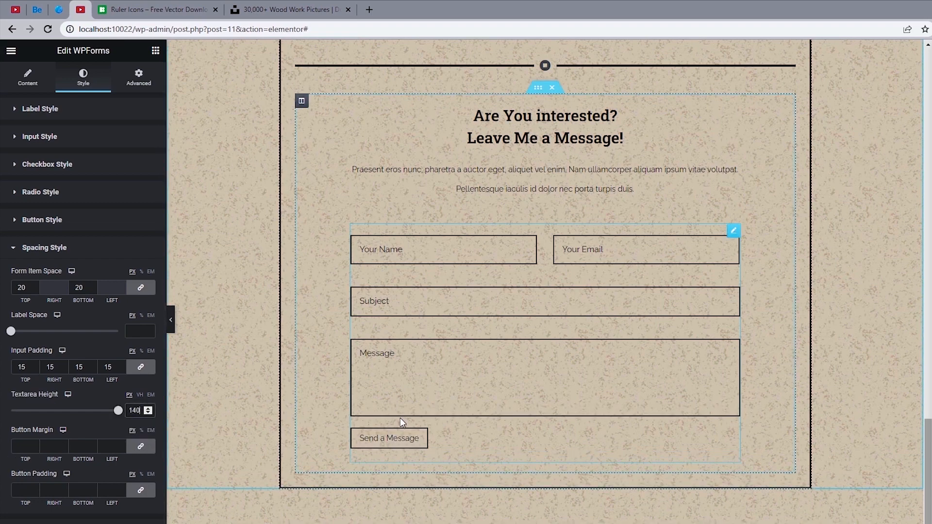
pyautogui.click(143, 445)
pyautogui.click(19, 451)
pyautogui.write('20')
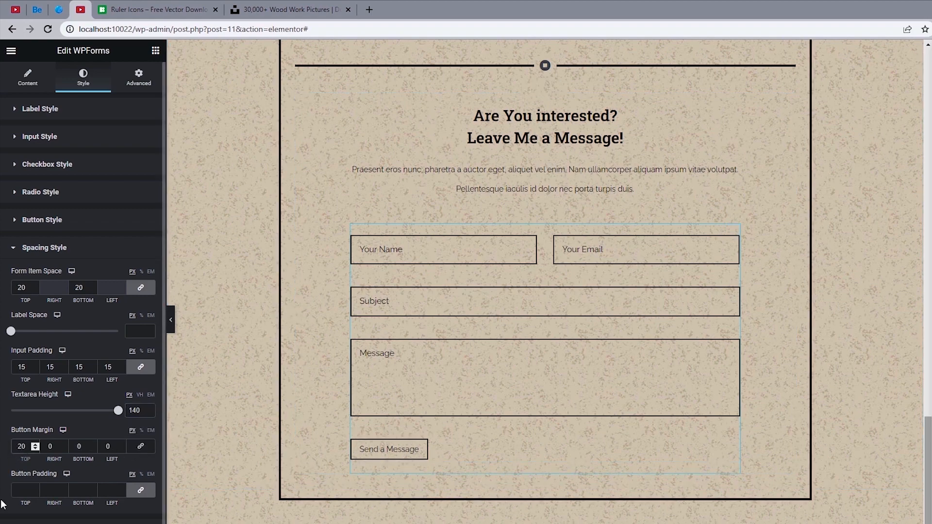
pyautogui.click(26, 492)
pyautogui.press('Tab')
pyautogui.press('Tab')
pyautogui.press('Tab')
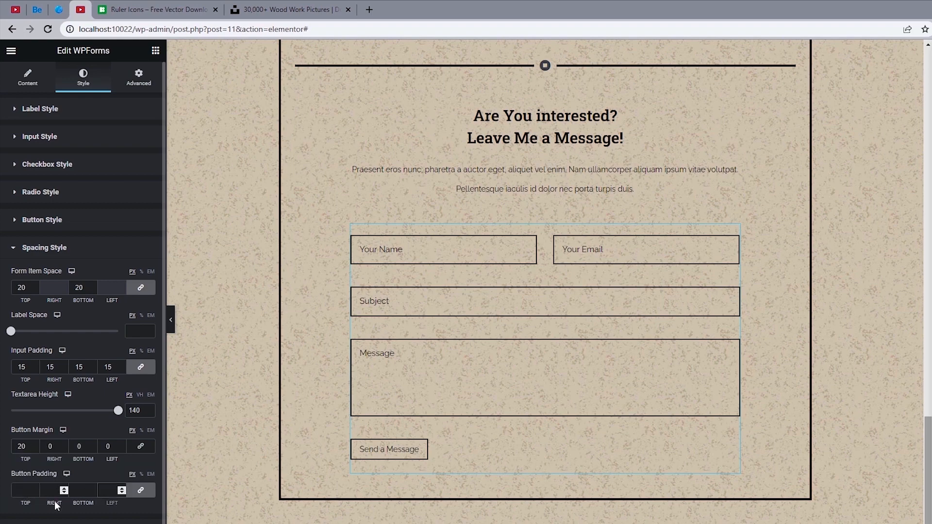
# Set the form's global alignment to centre and compare the result with the reference site
pyautogui.scroll(-1, 47, 490)
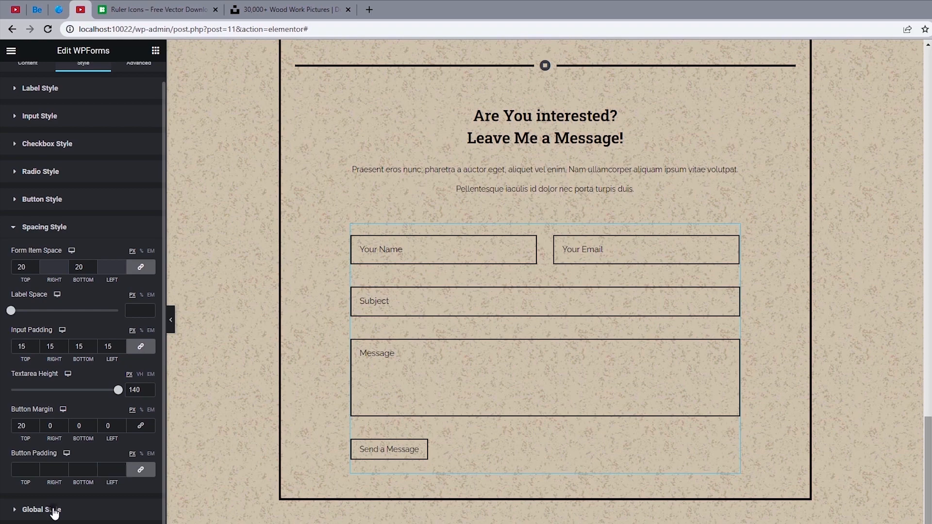
pyautogui.click(54, 513)
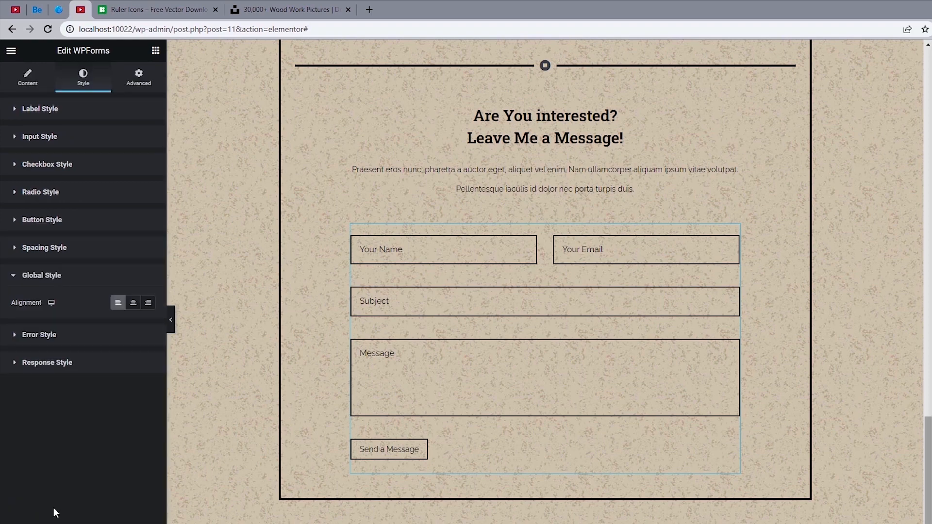
pyautogui.click(136, 304)
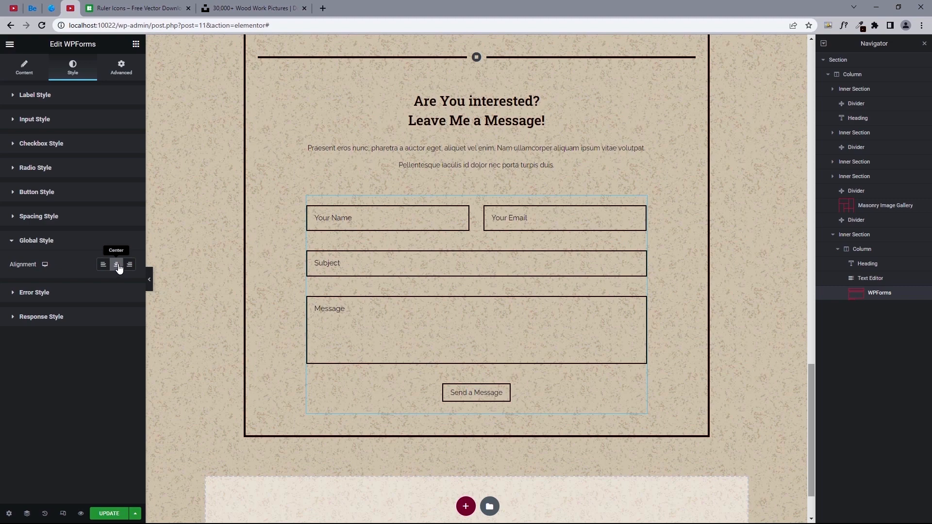
pyautogui.click(51, 8)
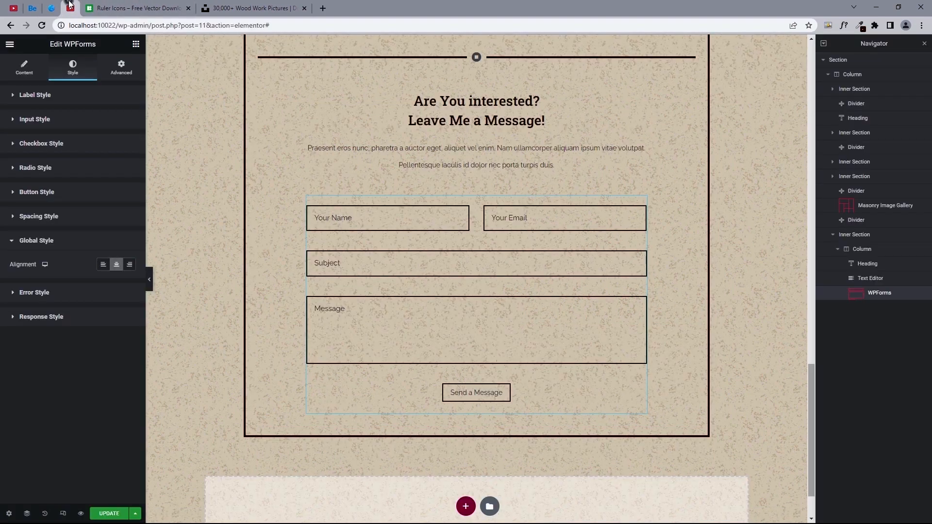
pyautogui.click(71, 8)
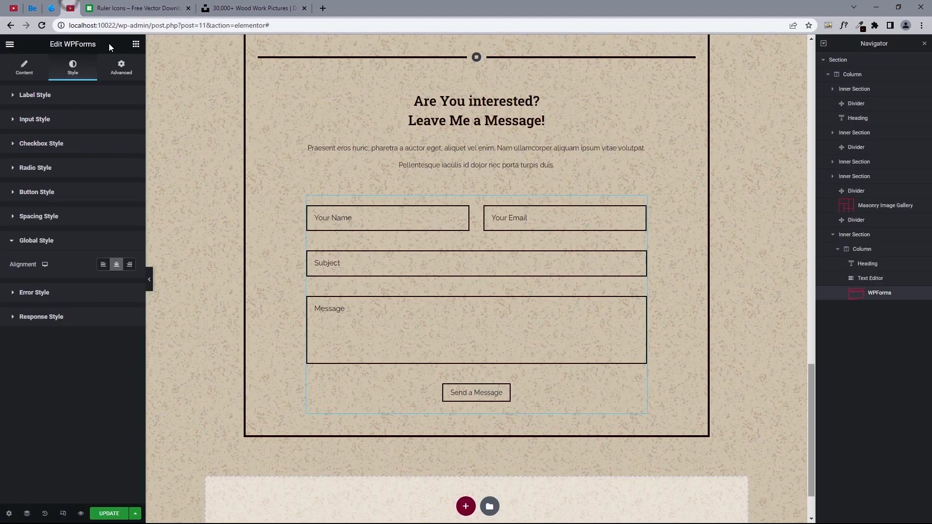
# Copy the divider above the message section and paste the copy below the contact form
pyautogui.rightClick(633, 49)
pyautogui.click(653, 91)
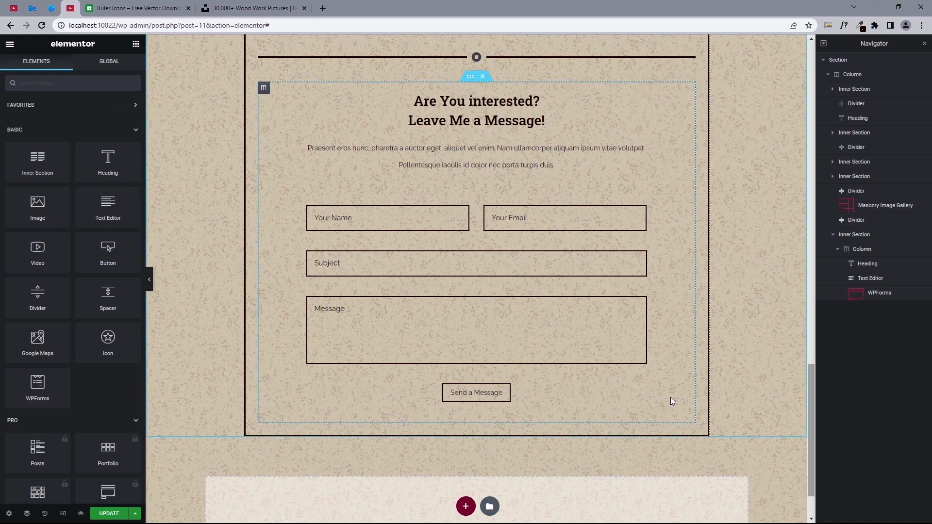
pyautogui.rightClick(645, 425)
pyautogui.click(666, 448)
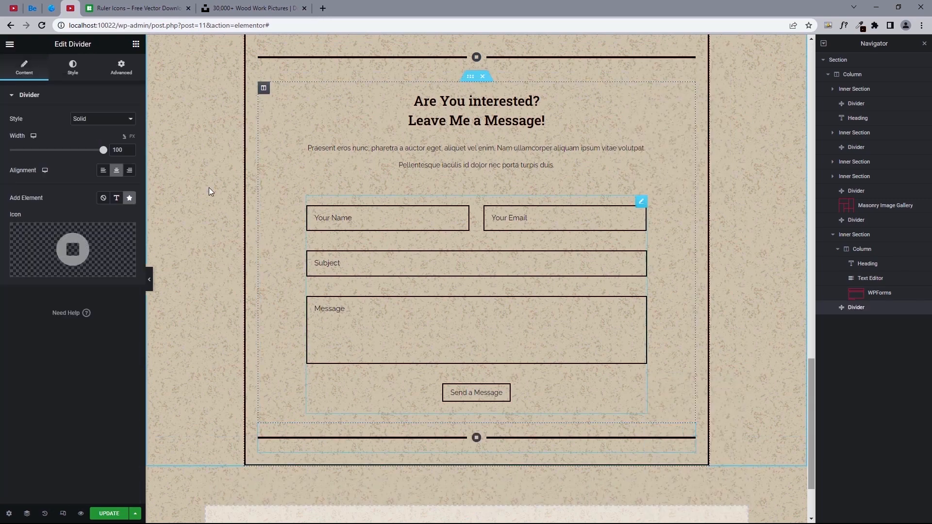
# Check the contact details row on the reference site and add an inner section below the new divider
pyautogui.click(51, 7)
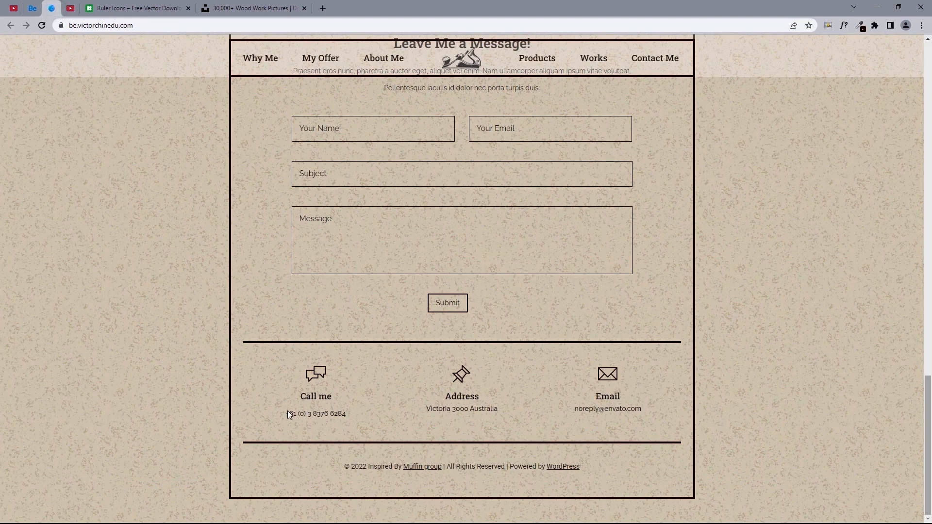
pyautogui.click(69, 9)
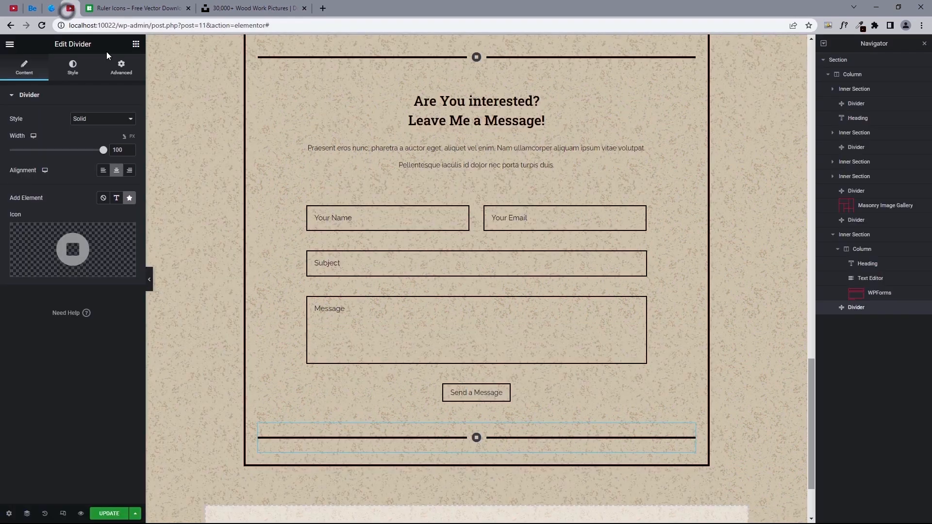
pyautogui.click(135, 44)
pyautogui.moveTo(54, 148); pyautogui.dragTo(452, 447)
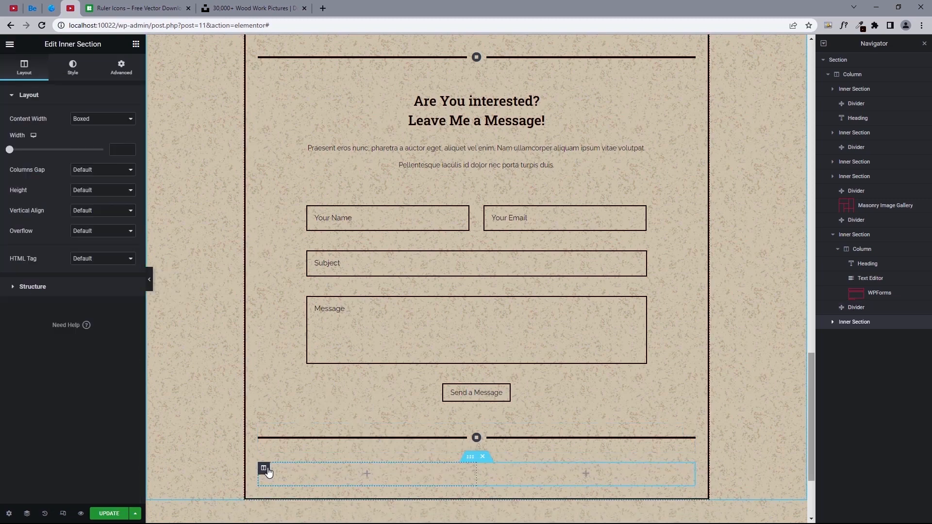
# Duplicate the first column of the new inner section to get three columns and add an Image Box widget to the first
pyautogui.rightClick(270, 475)
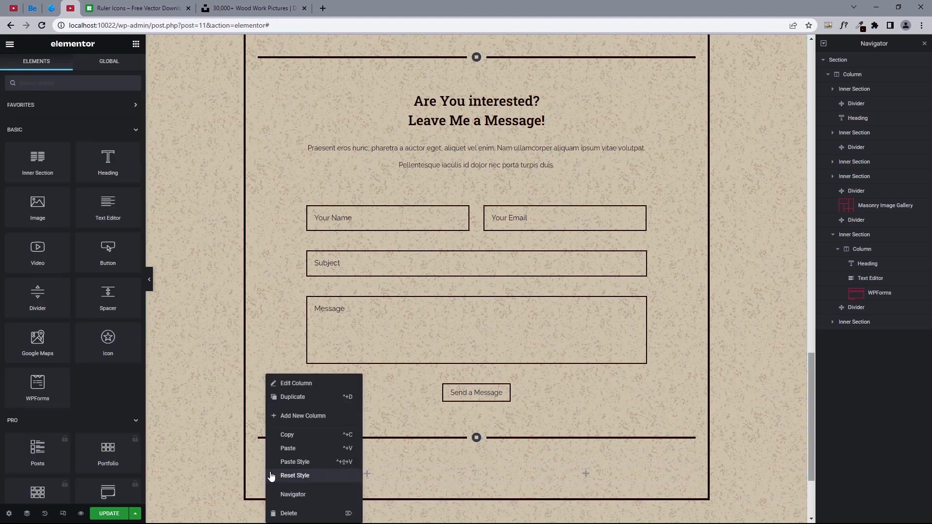
pyautogui.click(297, 397)
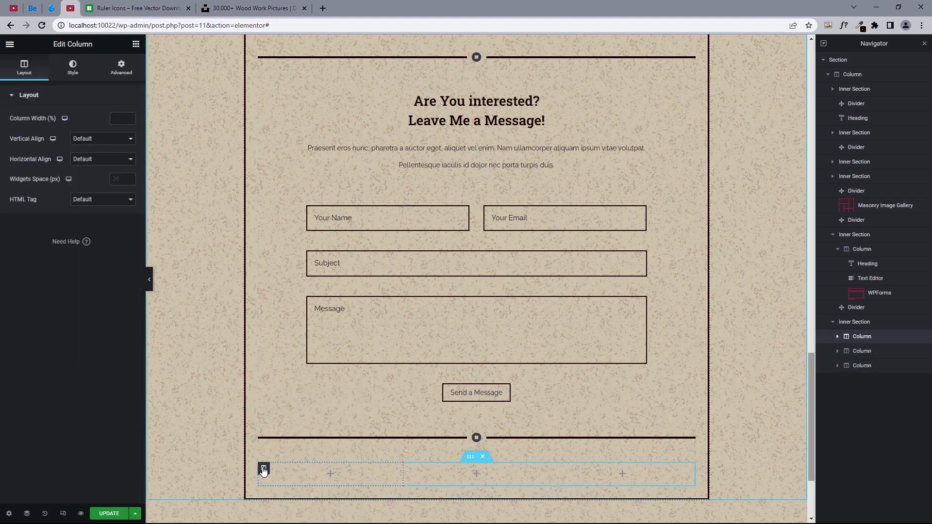
pyautogui.click(136, 44)
pyautogui.click(90, 86)
pyautogui.write('image')
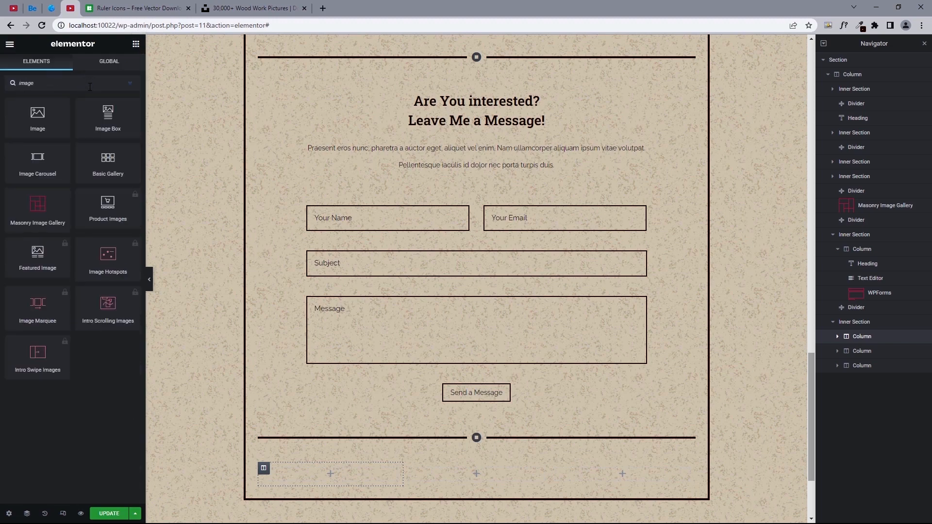
pyautogui.moveTo(107, 115); pyautogui.dragTo(324, 480)
pyautogui.scroll(-4, 323, 476)
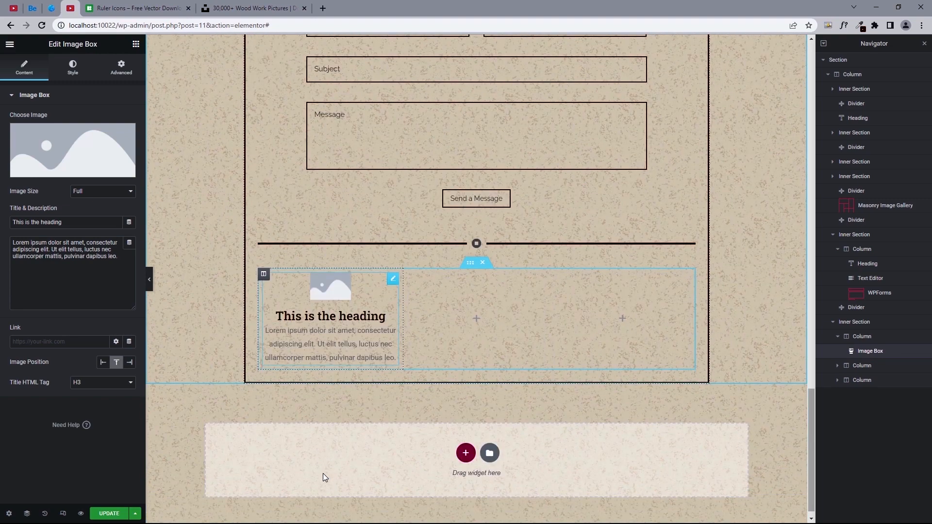
# Copy the "Call me" title from the reference site's contact details row and return to the Elementor editor
pyautogui.click(57, 5)
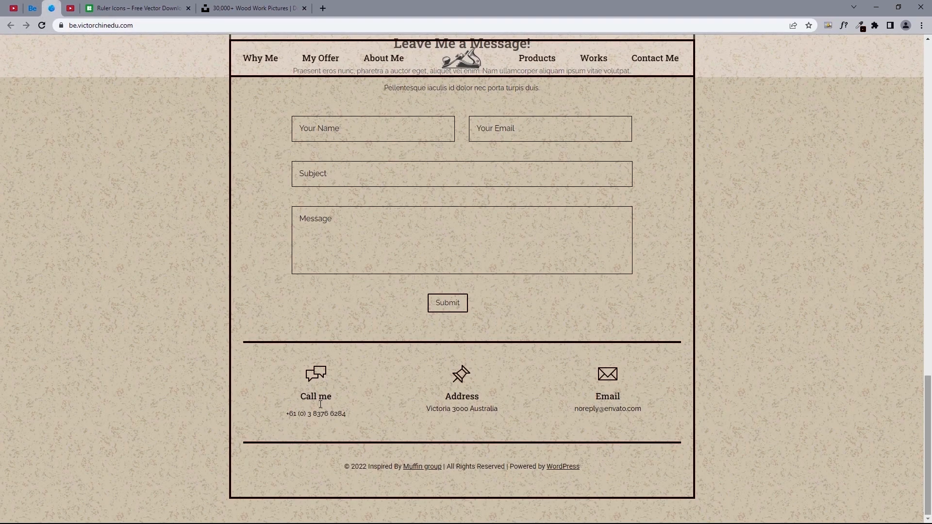
pyautogui.doubleClick(301, 401)
pyautogui.rightClick(313, 397)
pyautogui.click(324, 403)
pyautogui.click(75, 4)
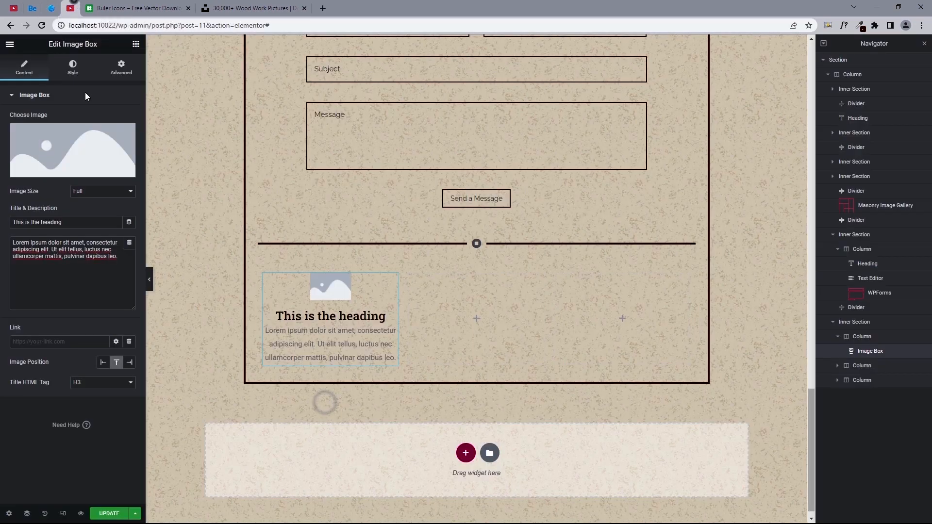
# Set the image box title to "Call me" and replace its description with the phone number copied from the reference page
pyautogui.tripleClick(68, 221)
pyautogui.hotkey('ctrl', 'v')
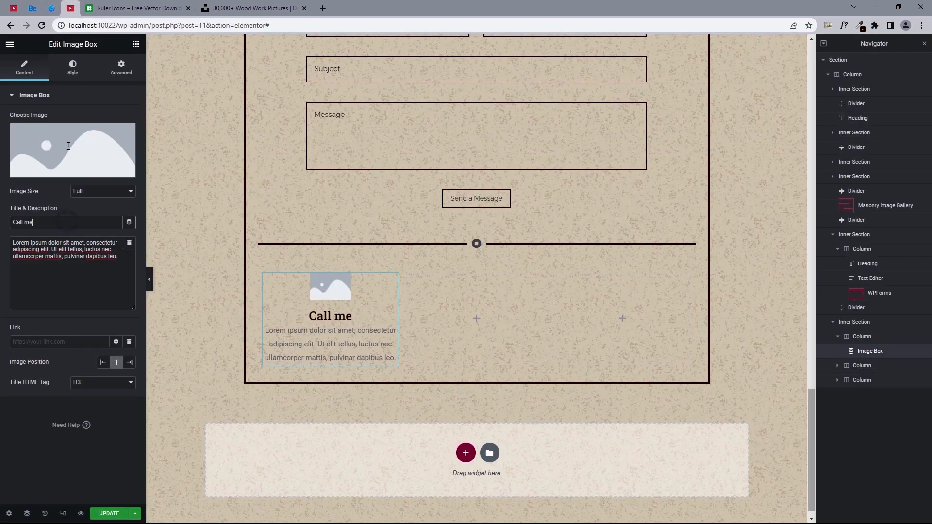
pyautogui.click(51, 8)
pyautogui.tripleClick(299, 412)
pyautogui.rightClick(299, 412)
pyautogui.click(311, 421)
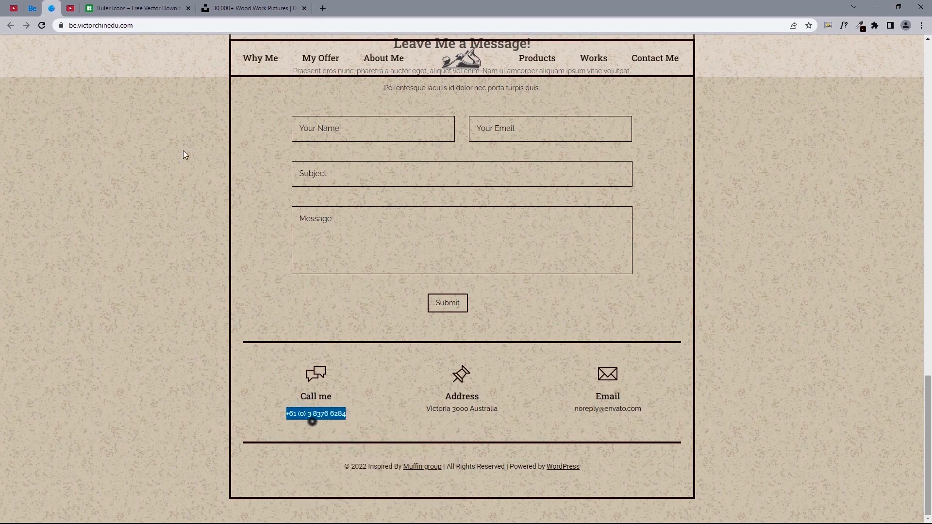
pyautogui.click(72, 7)
pyautogui.tripleClick(68, 249)
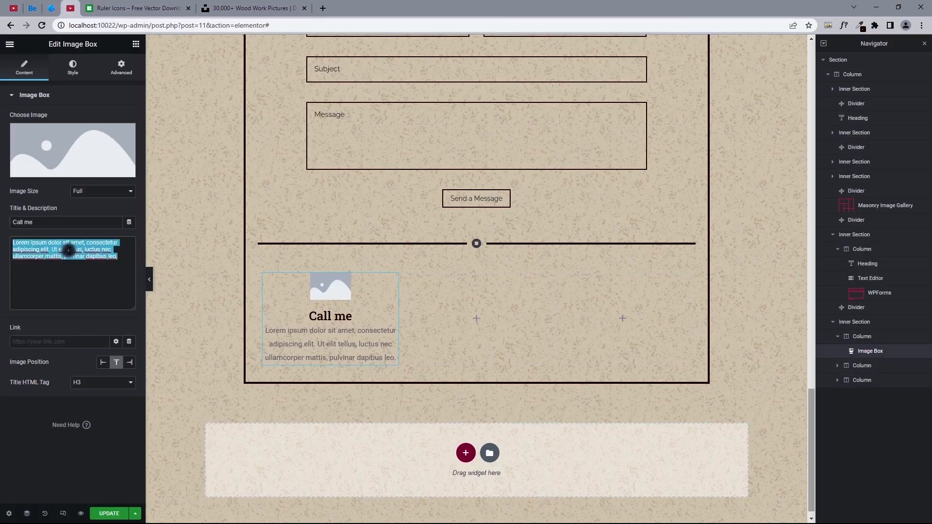
pyautogui.rightClick(69, 249)
pyautogui.click(112, 310)
pyautogui.hotkey('ctrl', 'v')
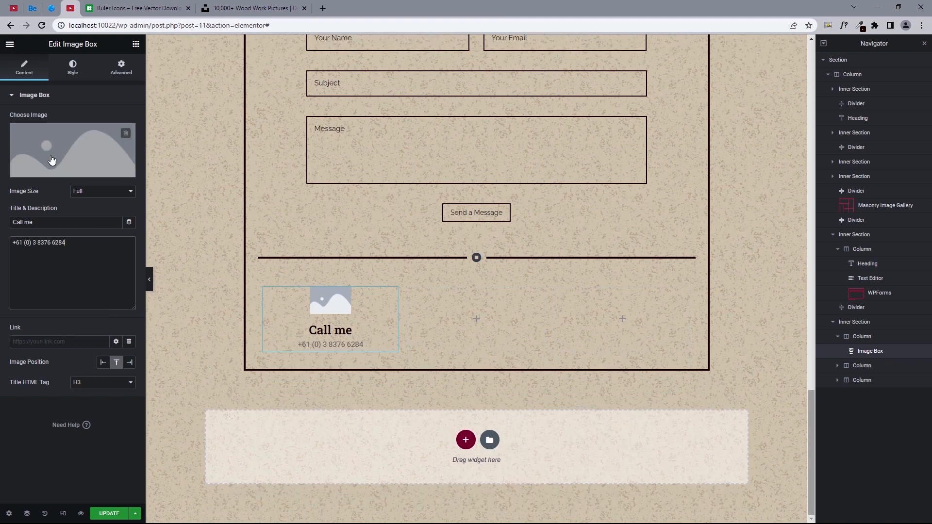
# Use the speech bubbles icon home_carpenter_contact_icon1.png from the media library as the image box's picture
pyautogui.click(59, 146)
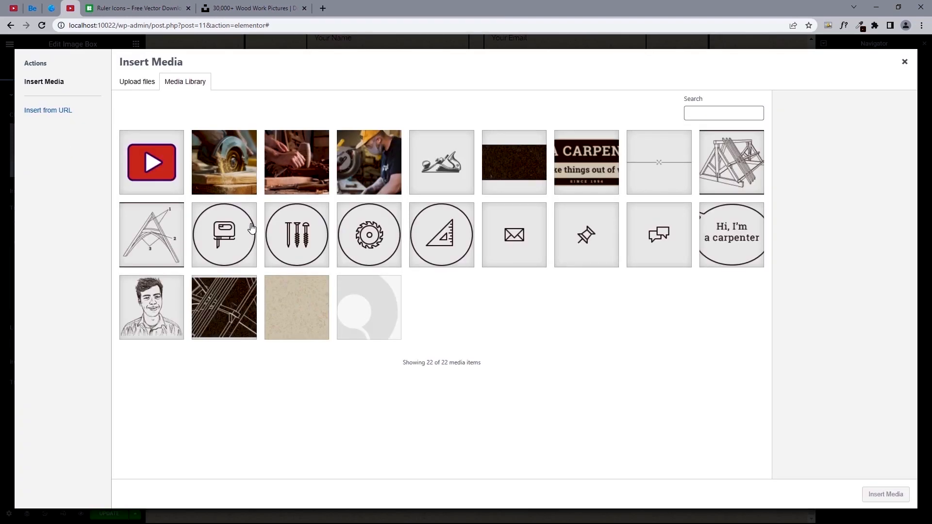
pyautogui.click(658, 246)
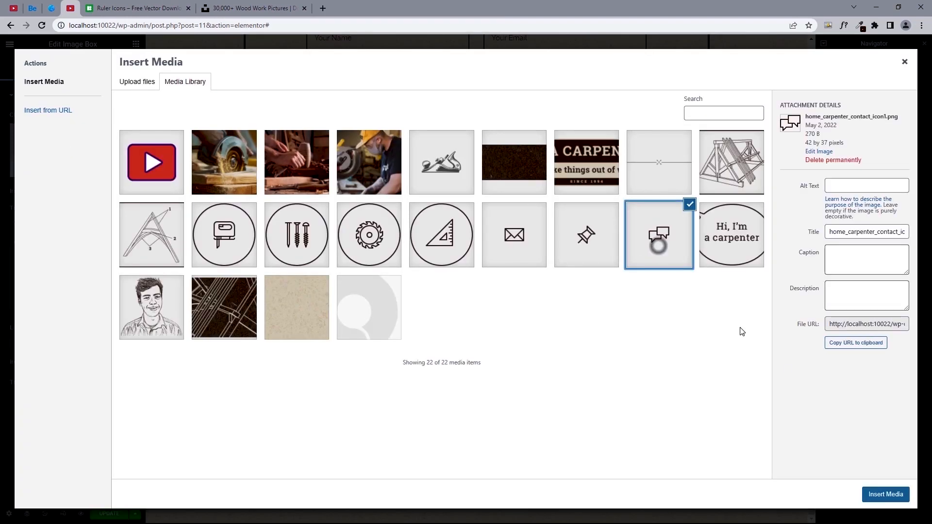
pyautogui.click(892, 494)
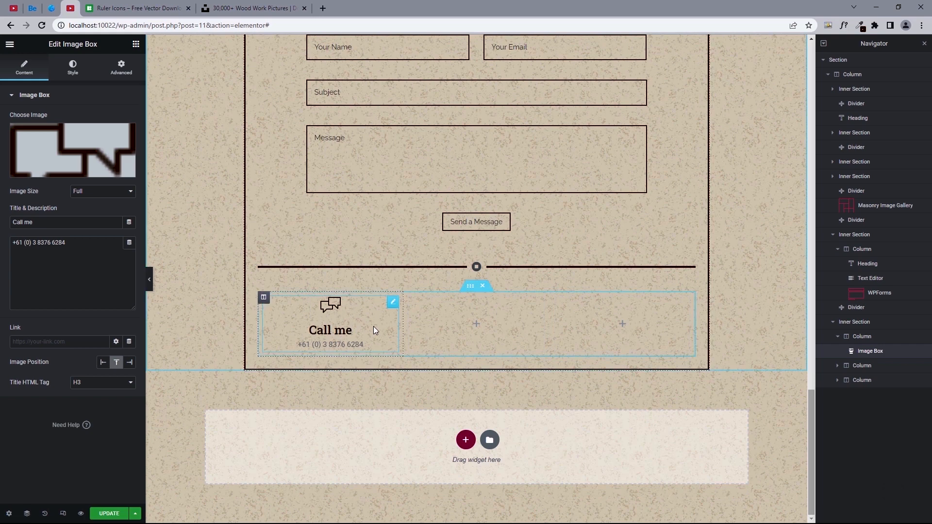
# Center the image box's content and set the title spacing to 10
pyautogui.click(73, 68)
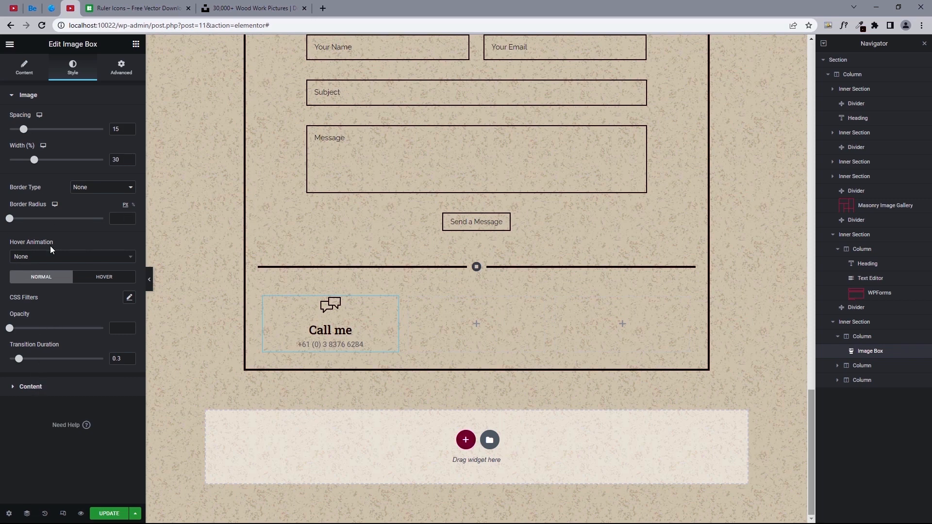
pyautogui.click(22, 387)
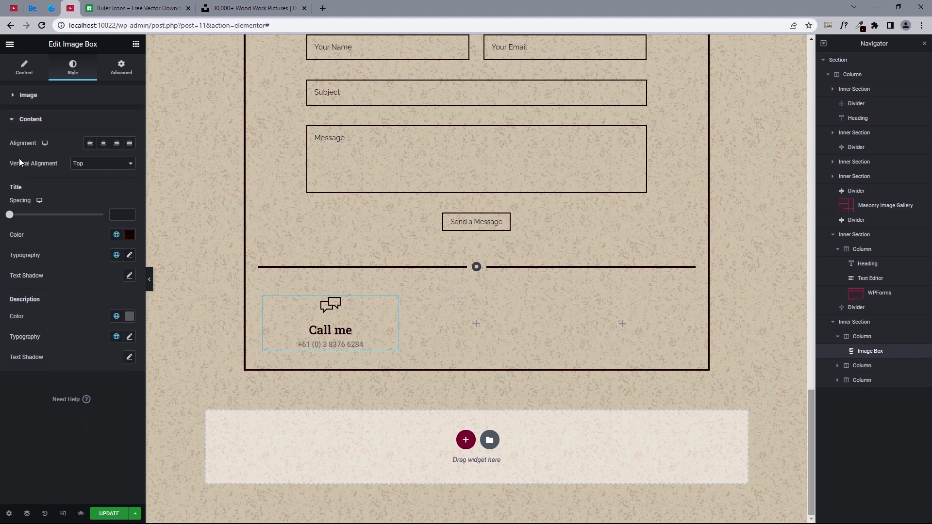
pyautogui.click(104, 143)
pyautogui.write('10')
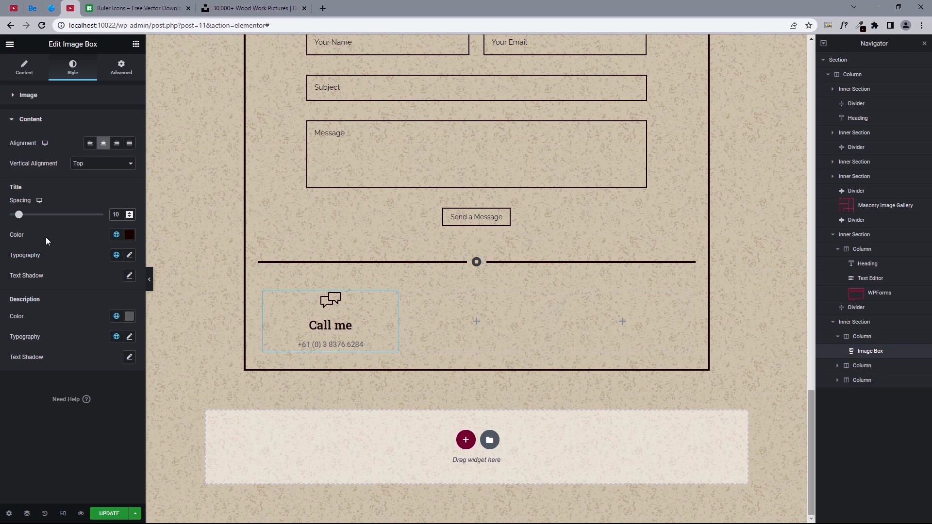
# Style the image box title with the Primary global color and font, then set its size to 18 px with a lighter weight
pyautogui.click(117, 236)
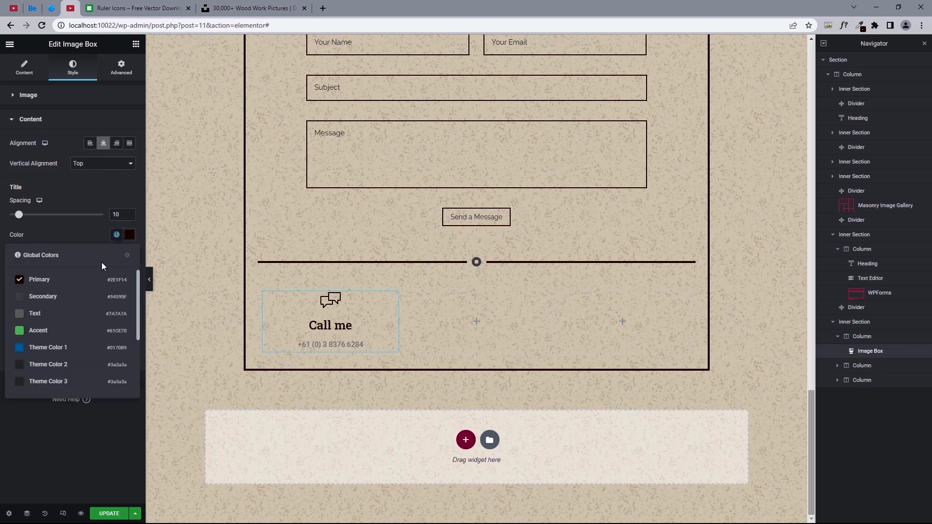
pyautogui.click(53, 287)
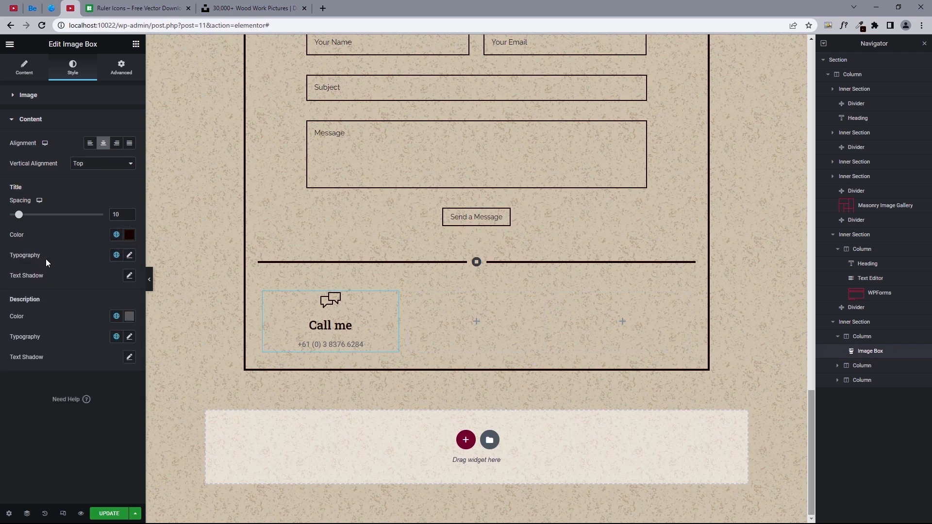
pyautogui.click(117, 256)
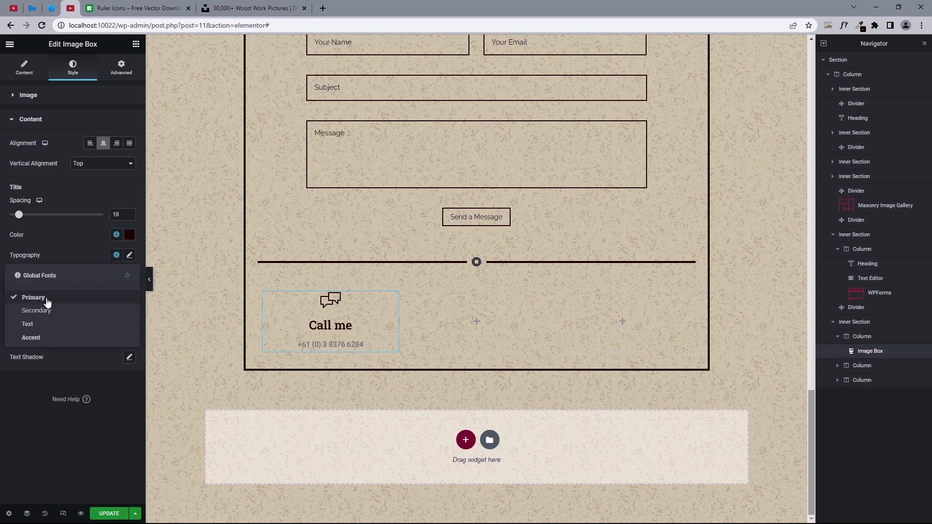
pyautogui.click(46, 299)
pyautogui.click(129, 256)
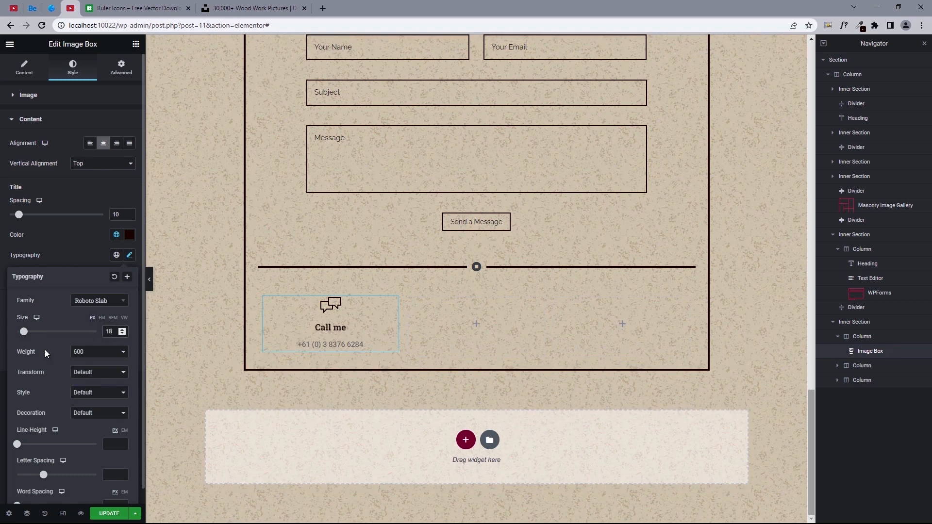
pyautogui.click(86, 351)
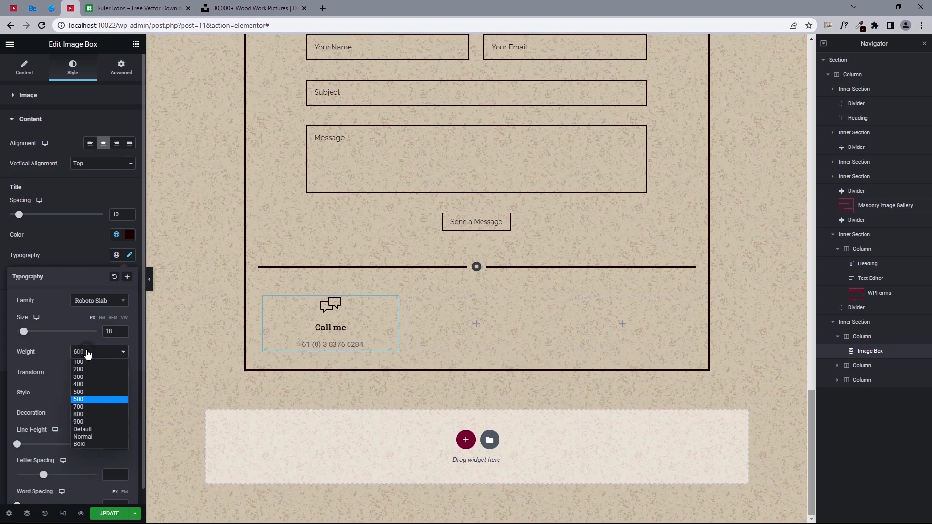
pyautogui.click(85, 389)
pyautogui.click(2, 277)
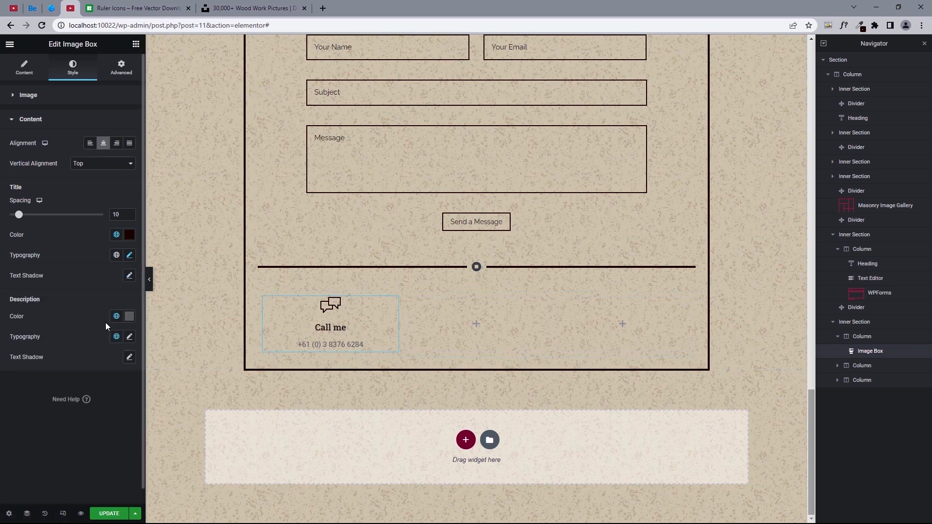
# Style the image box description with the Primary global color and the Raleway global font at size 14 px and weight 500
pyautogui.click(116, 316)
pyautogui.click(59, 357)
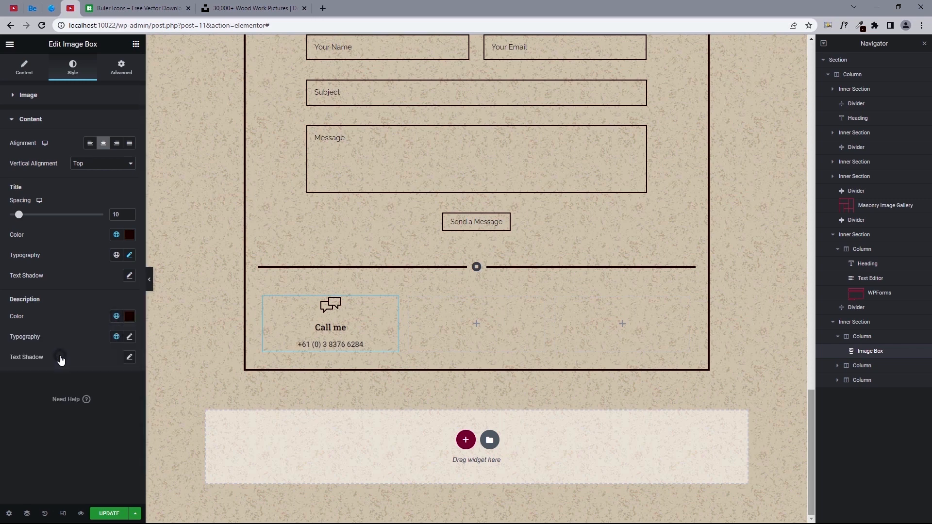
pyautogui.click(116, 337)
pyautogui.click(69, 388)
pyautogui.click(129, 336)
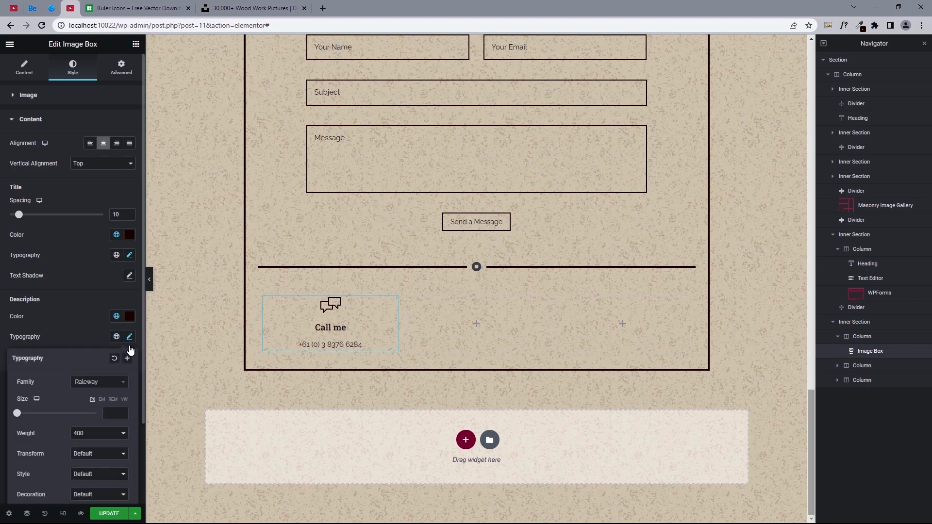
pyautogui.click(107, 413)
pyautogui.write('14')
pyautogui.click(92, 434)
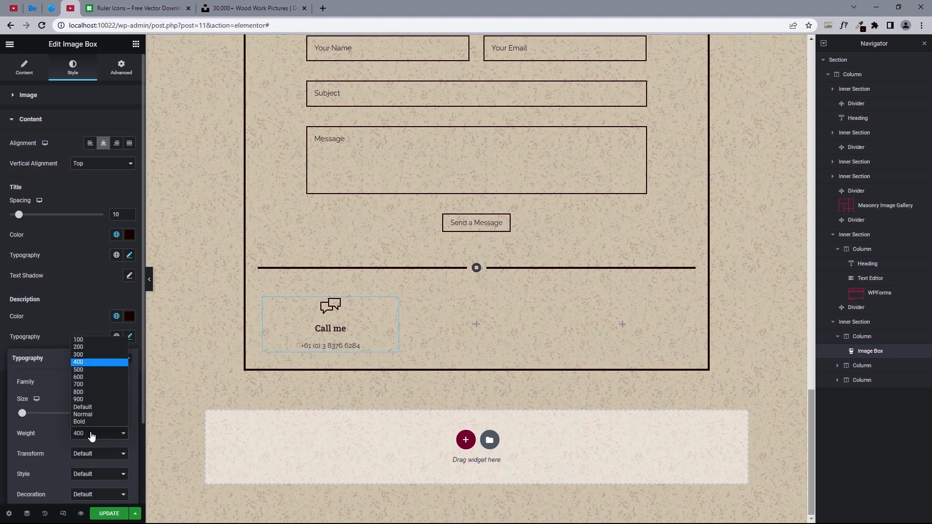
pyautogui.click(91, 371)
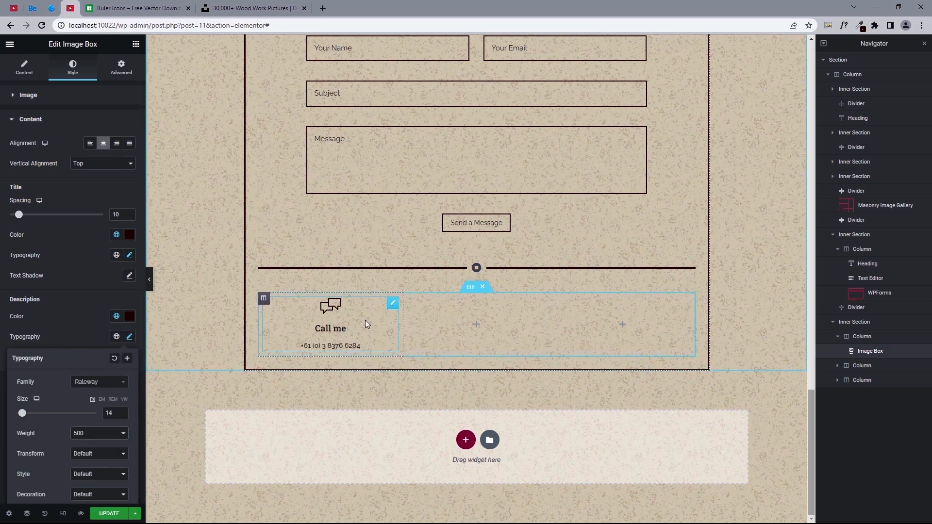
# Duplicate the "Call me" image box twice and move one copy into each of the two empty columns
pyautogui.rightClick(391, 307)
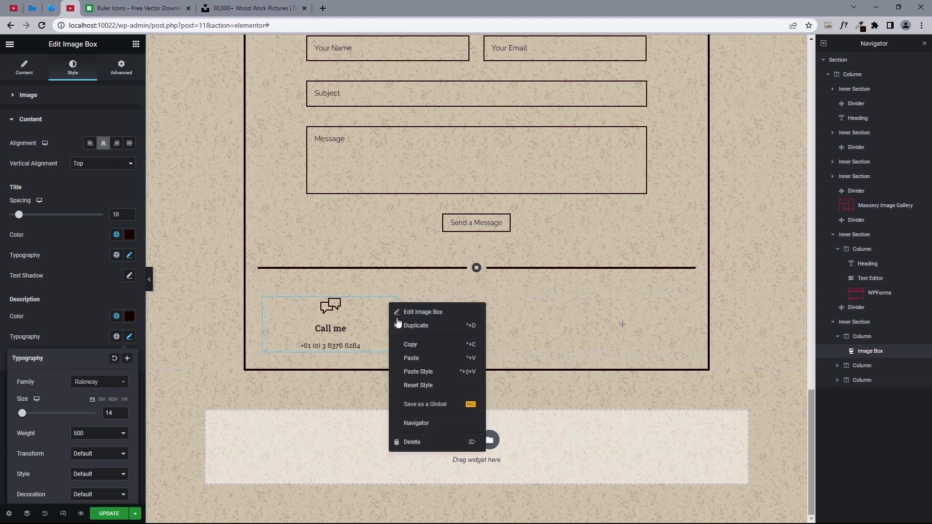
pyautogui.click(400, 326)
pyautogui.hotkey('ctrl', 'd')
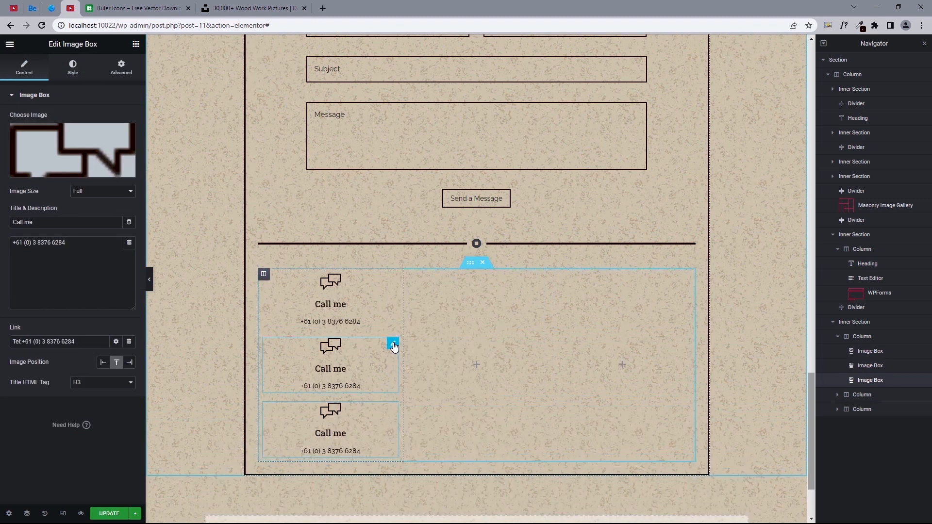
pyautogui.moveTo(392, 344); pyautogui.dragTo(471, 335)
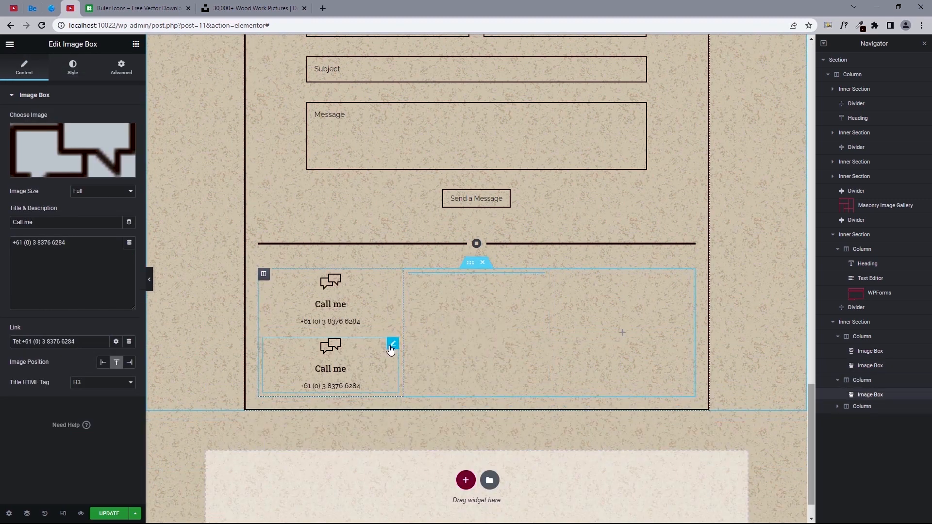
pyautogui.moveTo(389, 345); pyautogui.dragTo(587, 315)
# Set the middle image box's title to "Address" and its description to the address copied from the reference page
pyautogui.click(51, 8)
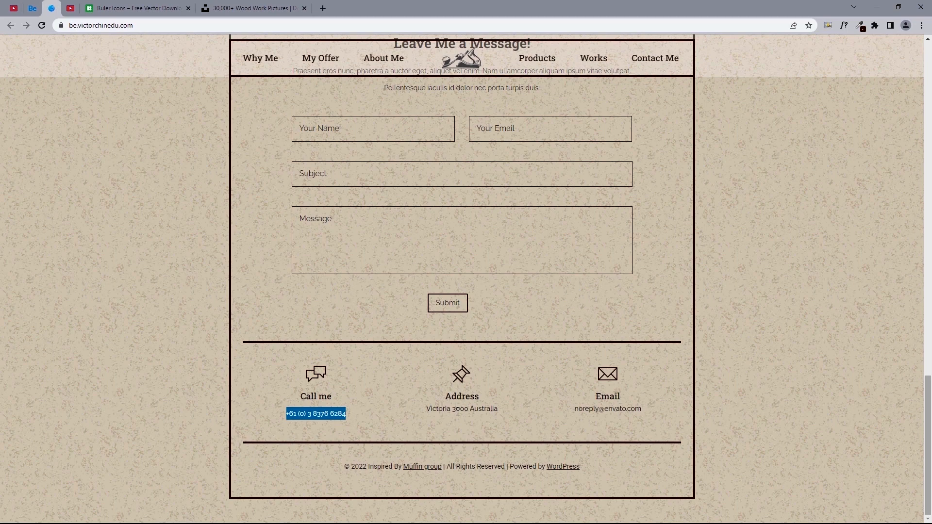
pyautogui.doubleClick(462, 396)
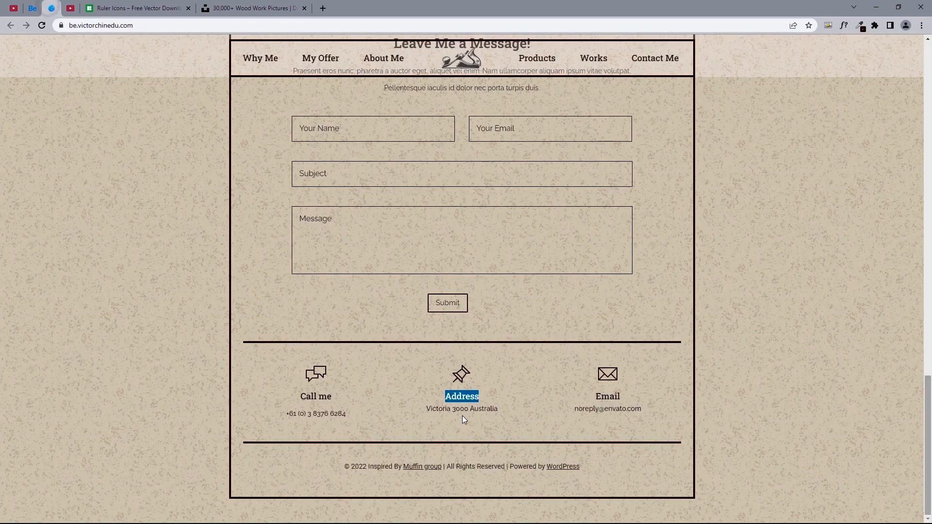
pyautogui.tripleClick(462, 415)
pyautogui.hotkey('ctrl', 'c')
pyautogui.click(51, 8)
pyautogui.hotkey('ctrl', 'v')
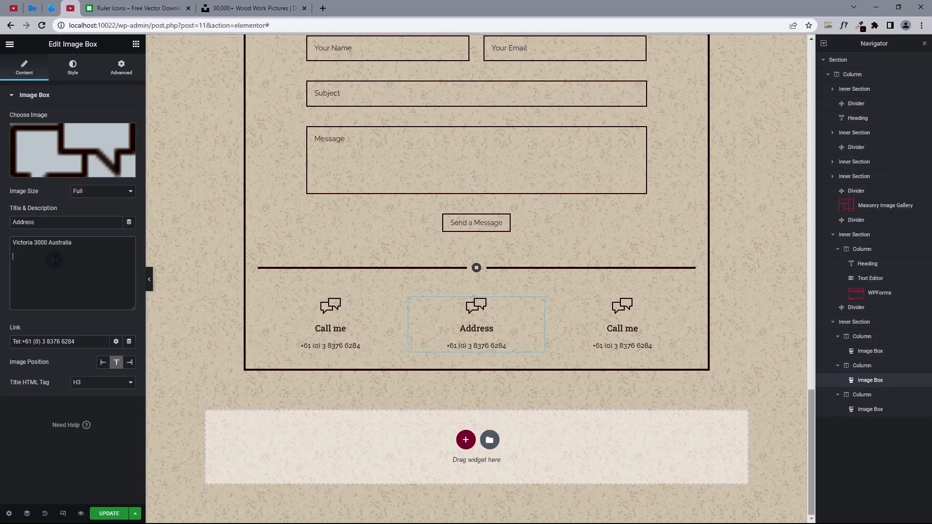
# Copy the title "Email" from the reference page into the third column's image box
pyautogui.click(52, 8)
pyautogui.doubleClick(605, 391)
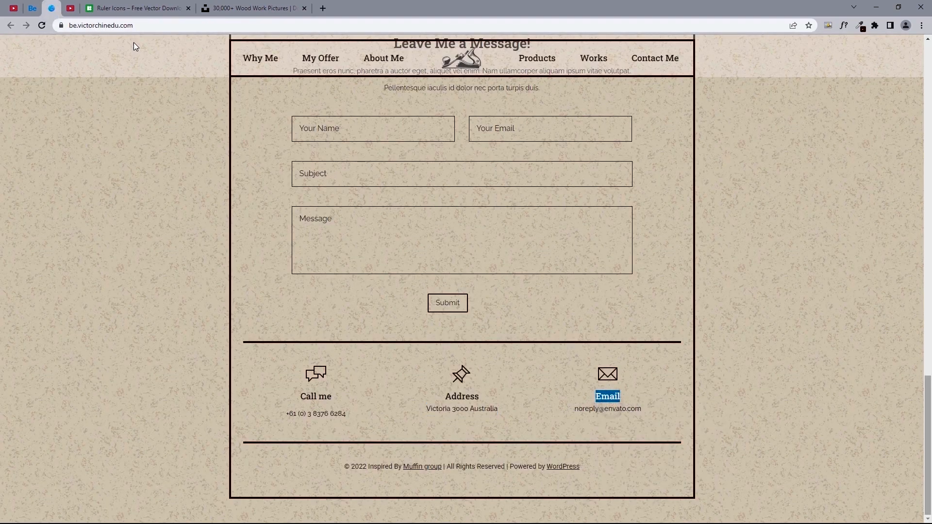
pyautogui.click(51, 7)
pyautogui.click(651, 322)
pyautogui.tripleClick(78, 224)
pyautogui.hotkey('ctrl', 'v')
# Set the Email box's description to the reference page's e-mail address and link the box to that address with "Mailto:"
pyautogui.click(52, 8)
pyautogui.tripleClick(603, 416)
pyautogui.hotkey('ctrl', 'c')
pyautogui.click(52, 8)
pyautogui.tripleClick(61, 247)
pyautogui.hotkey('ctrl', 'v')
pyautogui.tripleClick(49, 343)
pyautogui.write('Mailto:')
pyautogui.hotkey('ctrl', 'v')
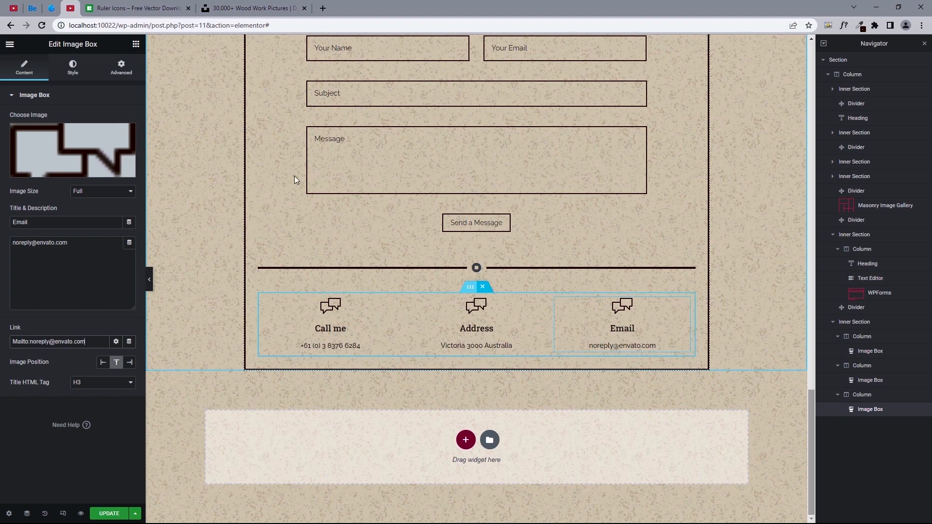
# Copy the divider under the contact form and paste it below the three contact image boxes
pyautogui.click(51, 7)
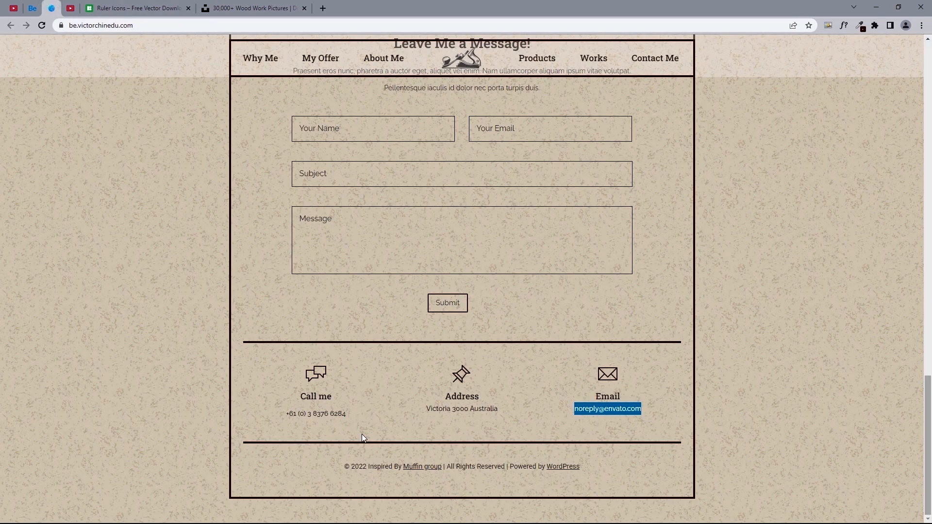
pyautogui.click(71, 8)
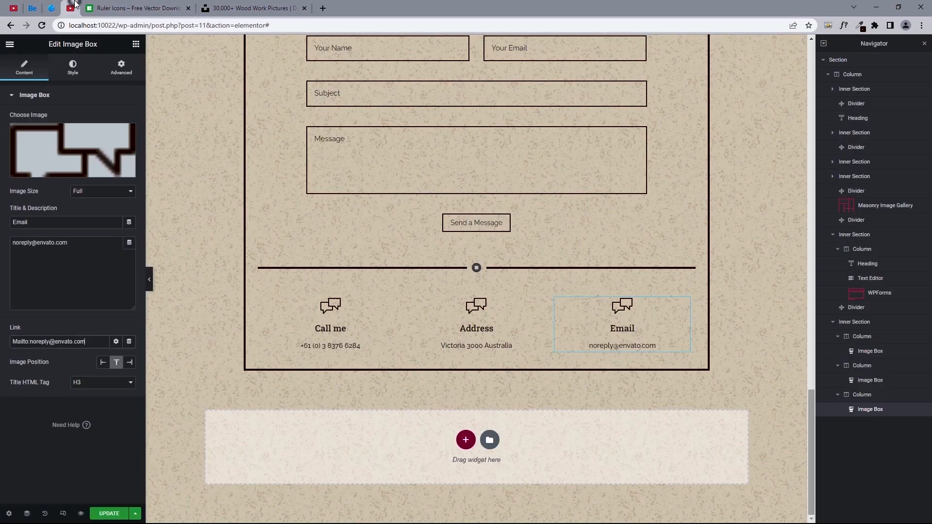
pyautogui.rightClick(687, 262)
pyautogui.click(703, 299)
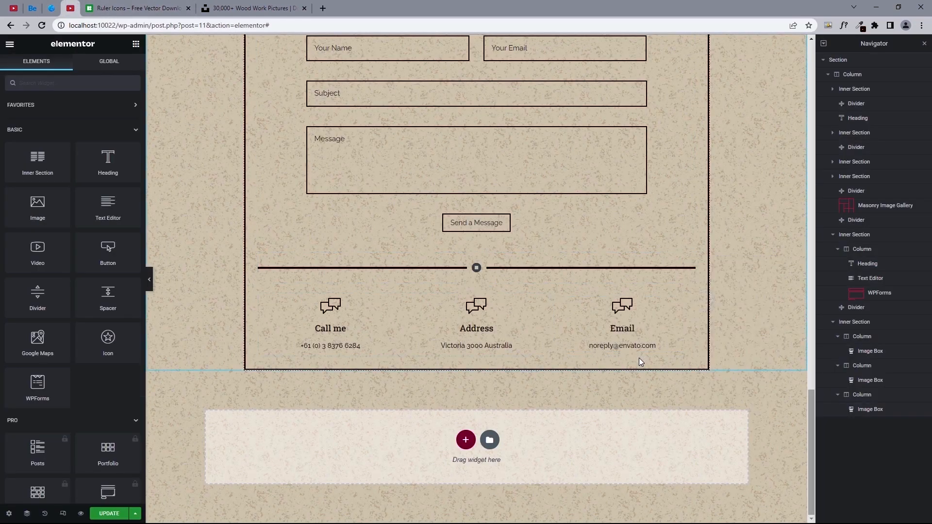
pyautogui.rightClick(638, 358)
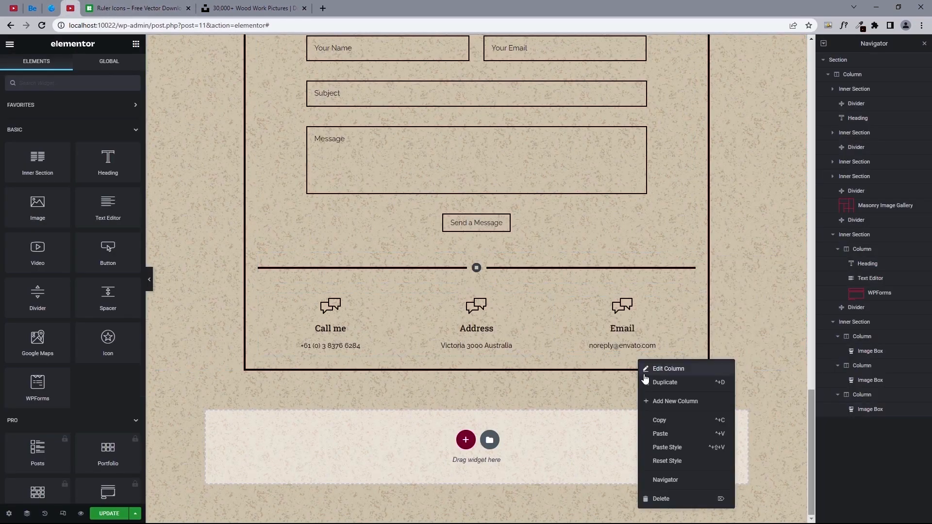
pyautogui.click(661, 434)
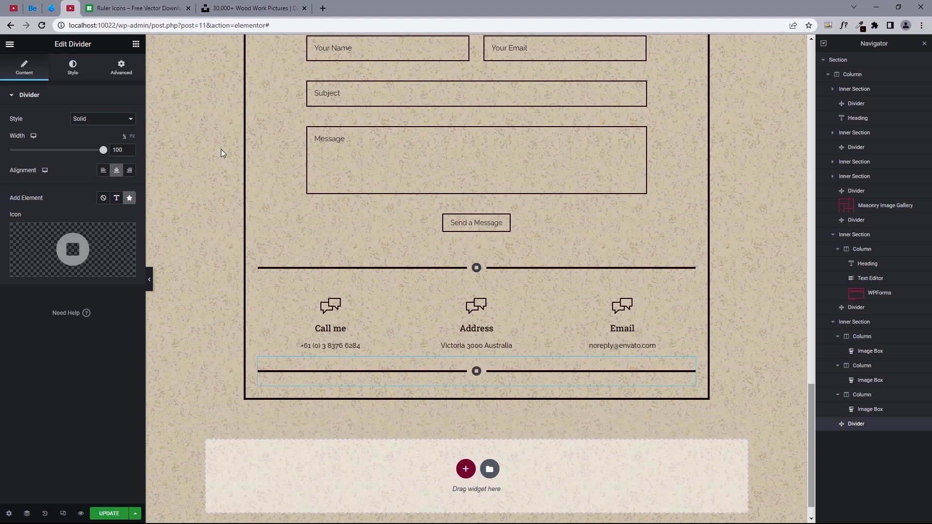
# Copy the "© 2022 Inspired By Muffin group | All Rights Reserved | Powered by WordPress" line from the reference page
pyautogui.click(51, 8)
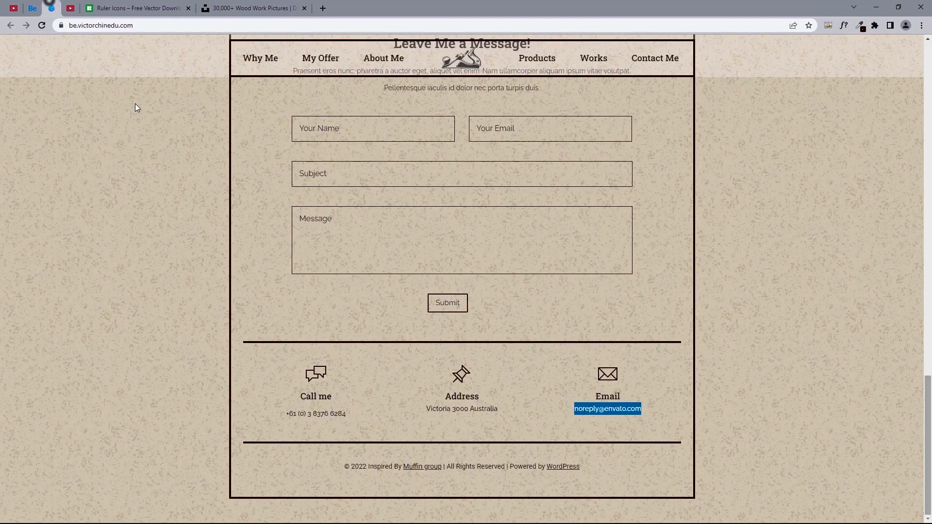
pyautogui.tripleClick(374, 470)
pyautogui.rightClick(373, 468)
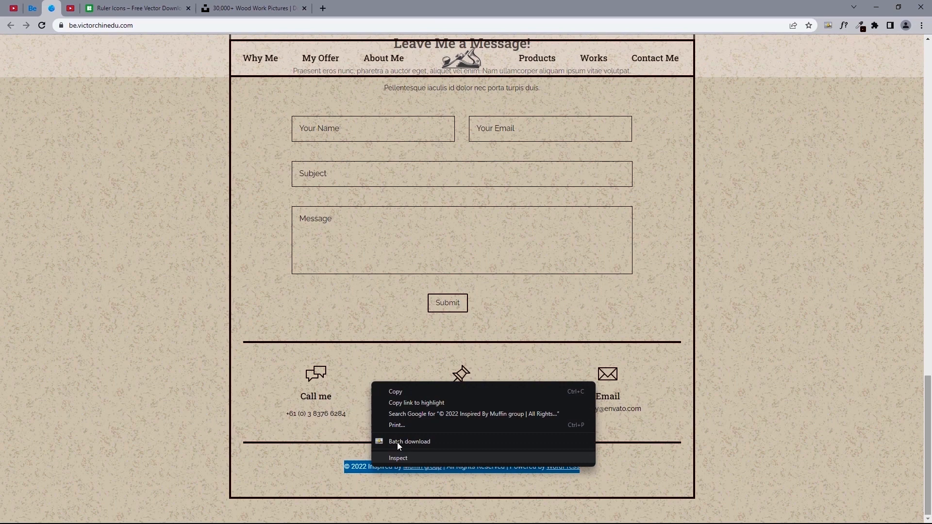
pyautogui.click(405, 392)
pyautogui.click(69, 5)
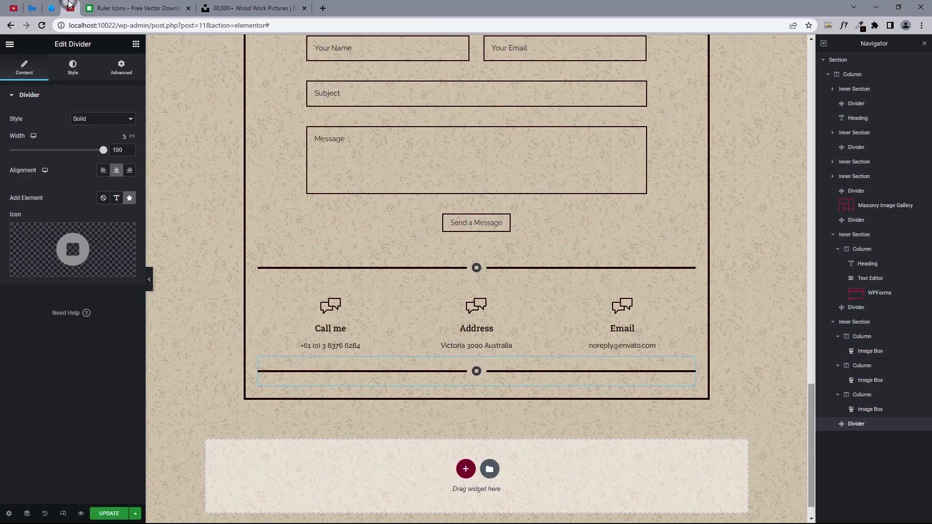
# Add a Text Editor widget below the last divider and replace its placeholder text with the copied copyright line as plain text
pyautogui.click(136, 45)
pyautogui.moveTo(108, 204); pyautogui.dragTo(477, 385)
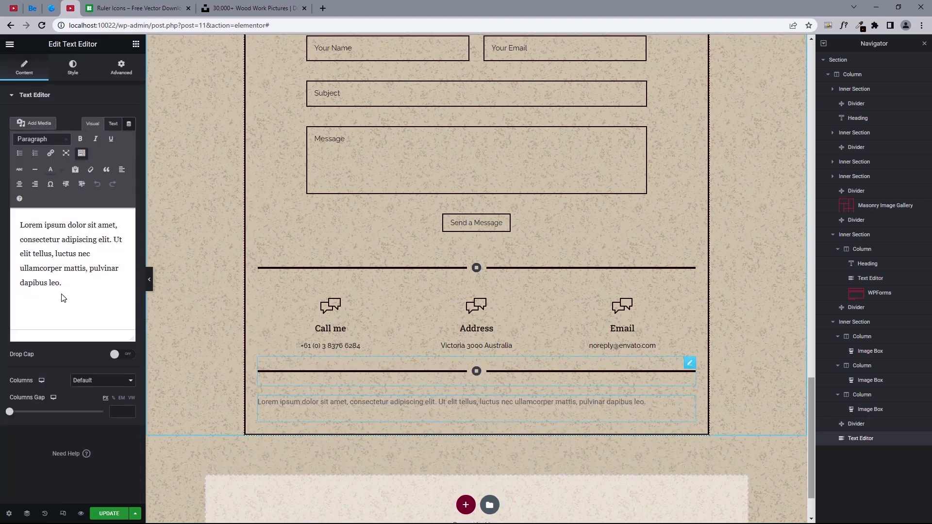
pyautogui.tripleClick(48, 264)
pyautogui.rightClick(50, 265)
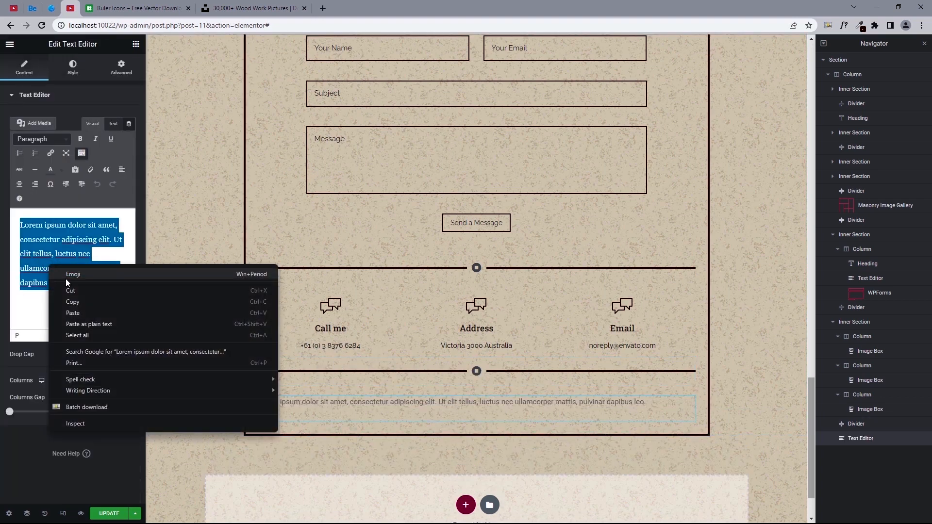
pyautogui.click(92, 323)
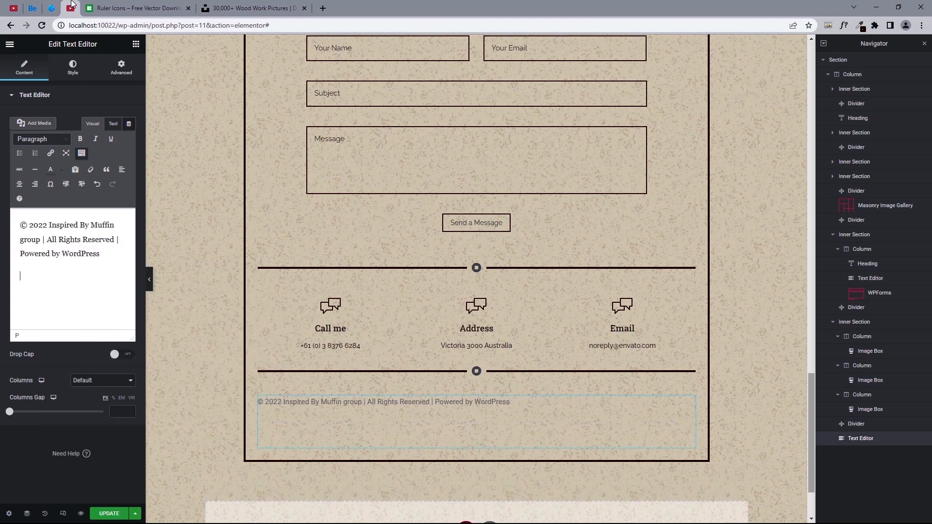
# Underline "Muffin group" and "WordPress" in the copyright text as on the reference page, and remove the empty paragraph below it
pyautogui.click(51, 7)
pyautogui.click(410, 469)
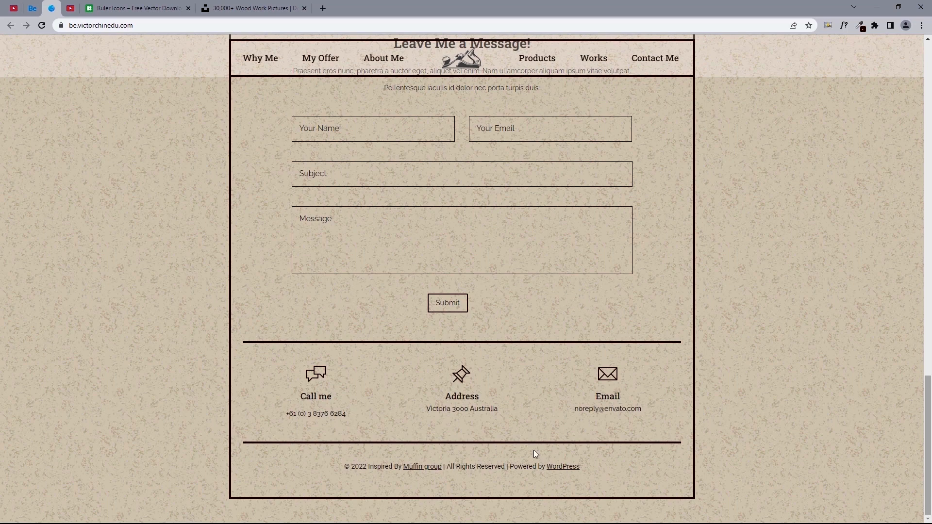
pyautogui.click(74, 9)
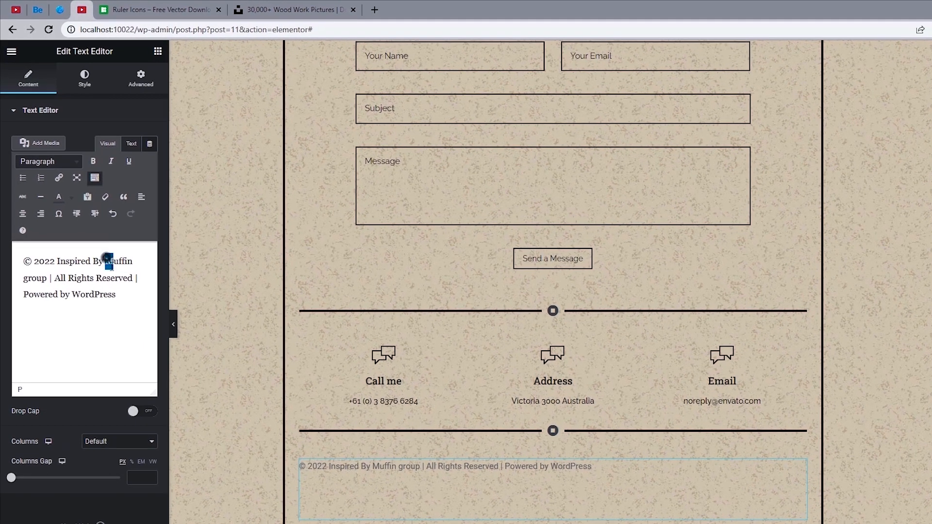
pyautogui.moveTo(91, 227); pyautogui.dragTo(48, 240)
pyautogui.moveTo(55, 277); pyautogui.dragTo(47, 278)
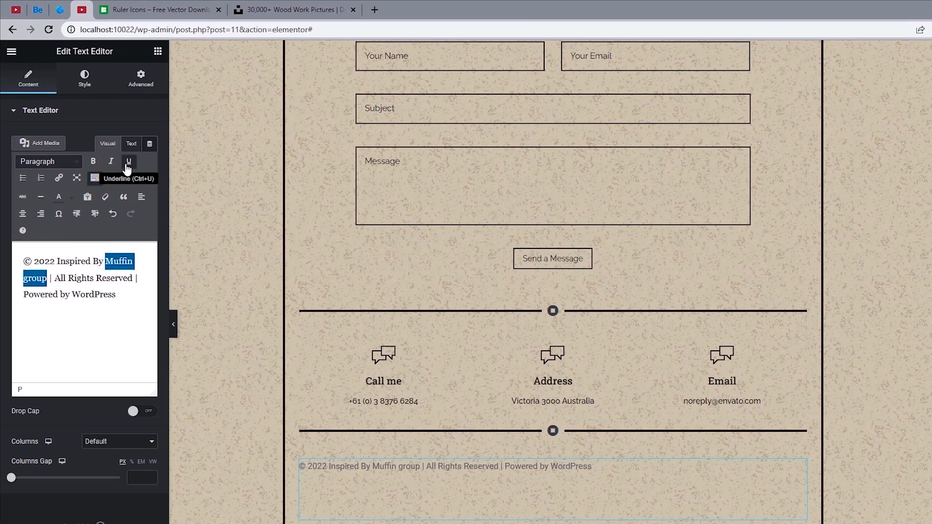
pyautogui.click(129, 162)
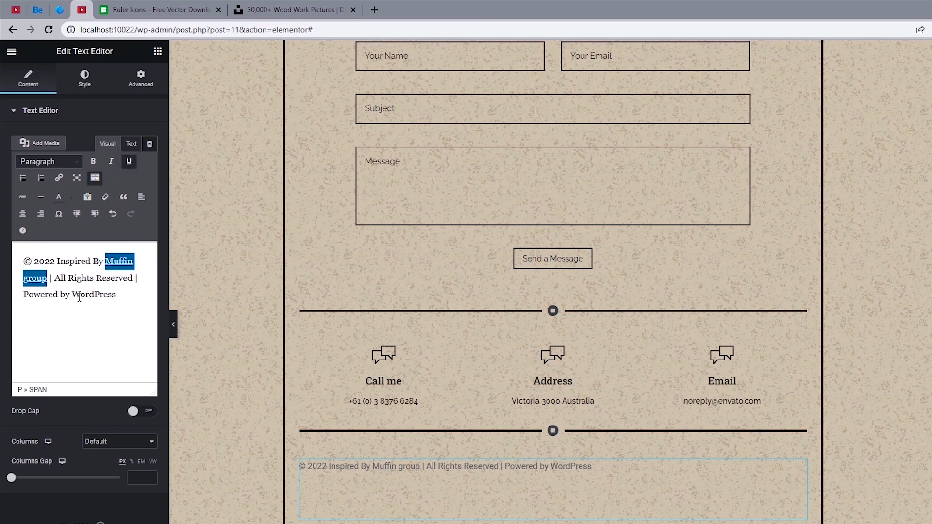
pyautogui.moveTo(72, 296); pyautogui.dragTo(116, 292)
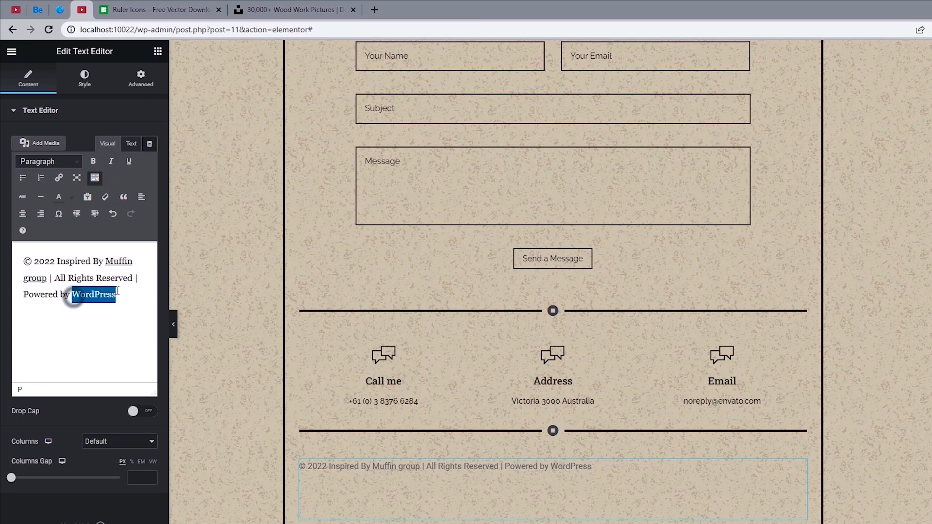
pyautogui.click(129, 161)
pyautogui.click(102, 370)
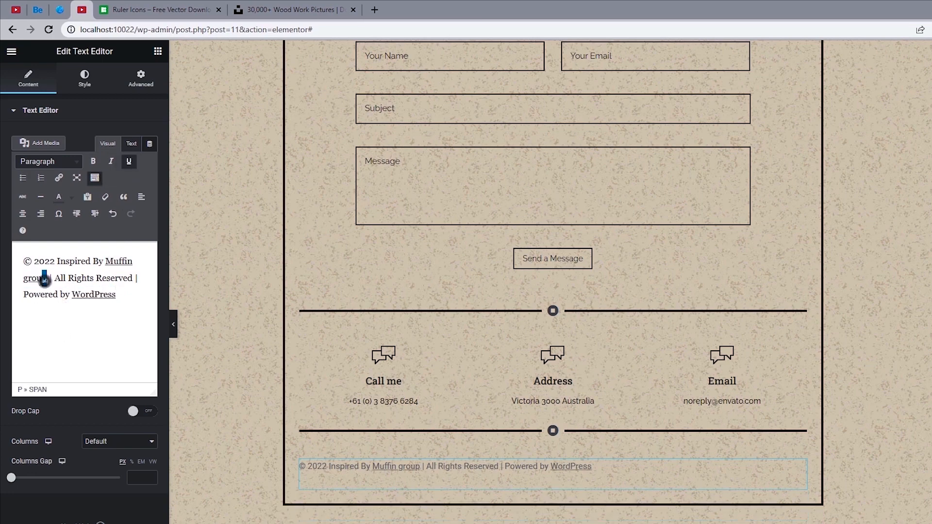
# Link the words "Muffin group" in the copyright text to the placeholder URL "#"
pyautogui.moveTo(47, 278); pyautogui.dragTo(104, 262)
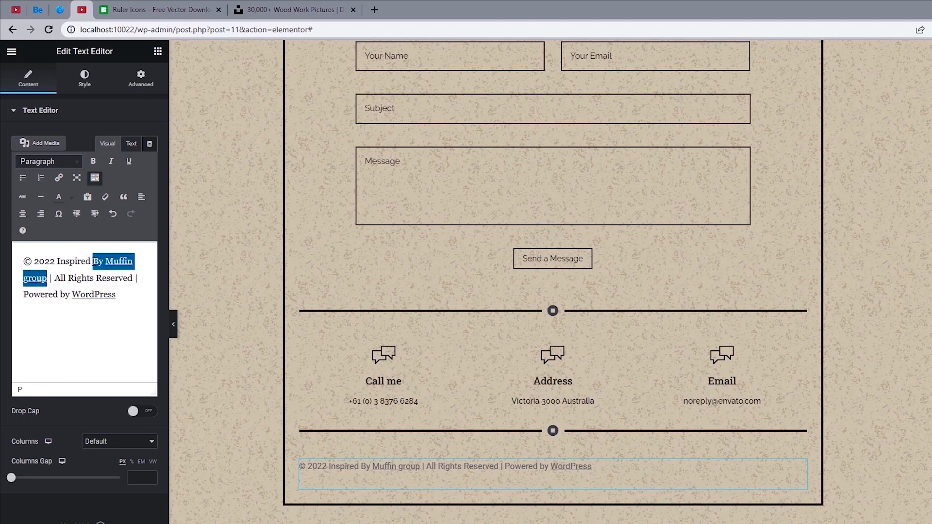
pyautogui.click(59, 178)
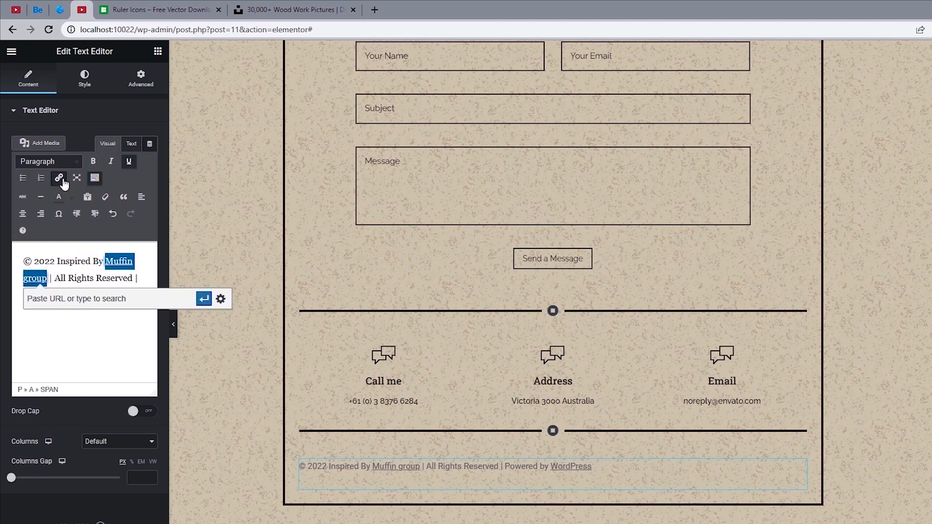
pyautogui.click(71, 300)
pyautogui.write('#')
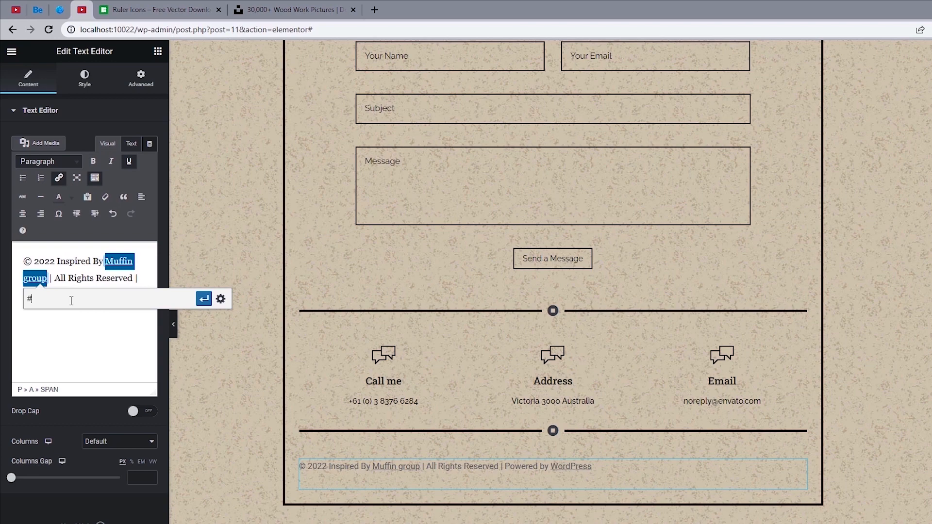
pyautogui.click(203, 299)
pyautogui.click(48, 295)
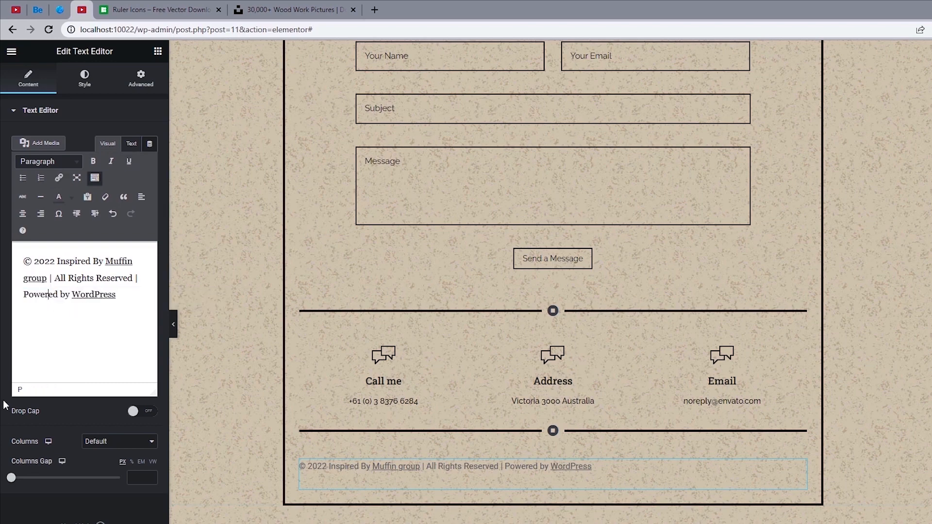
# Center the copyright text and give it the dark brown global text color
pyautogui.click(84, 78)
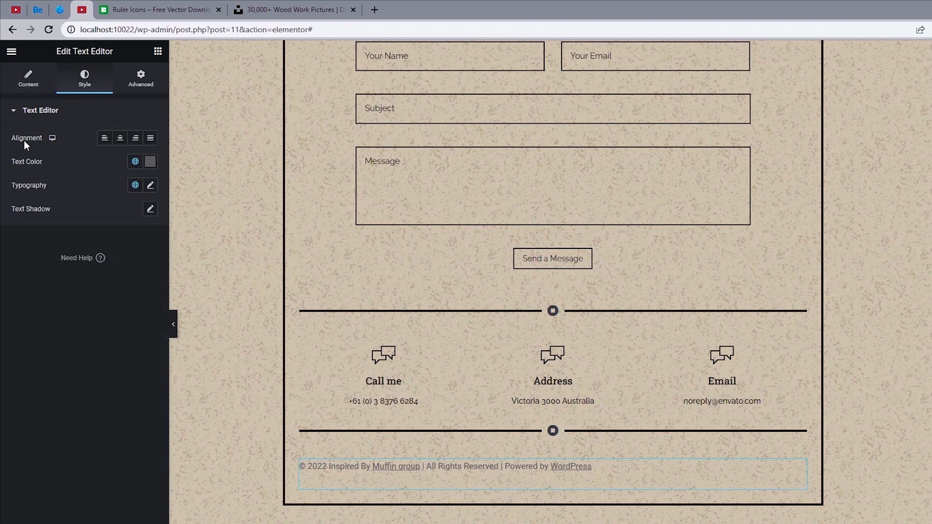
pyautogui.click(119, 138)
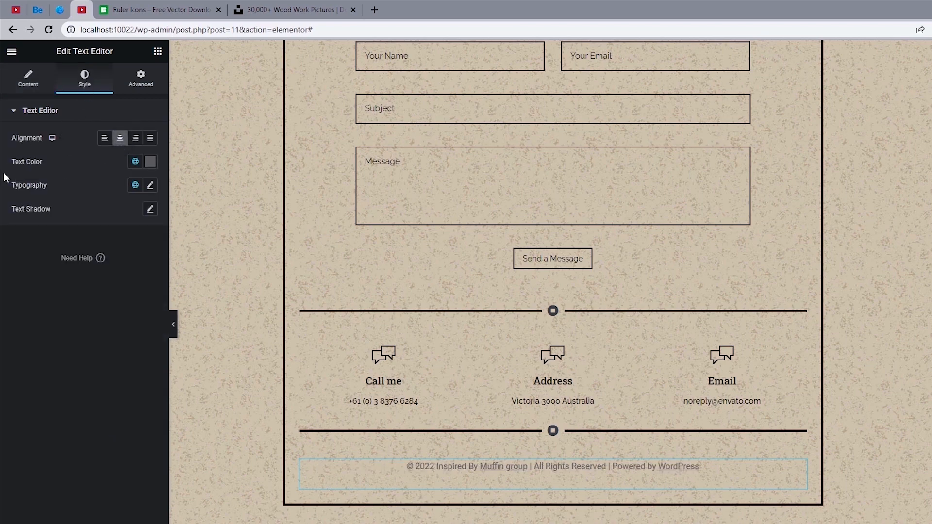
pyautogui.click(135, 161)
pyautogui.click(73, 215)
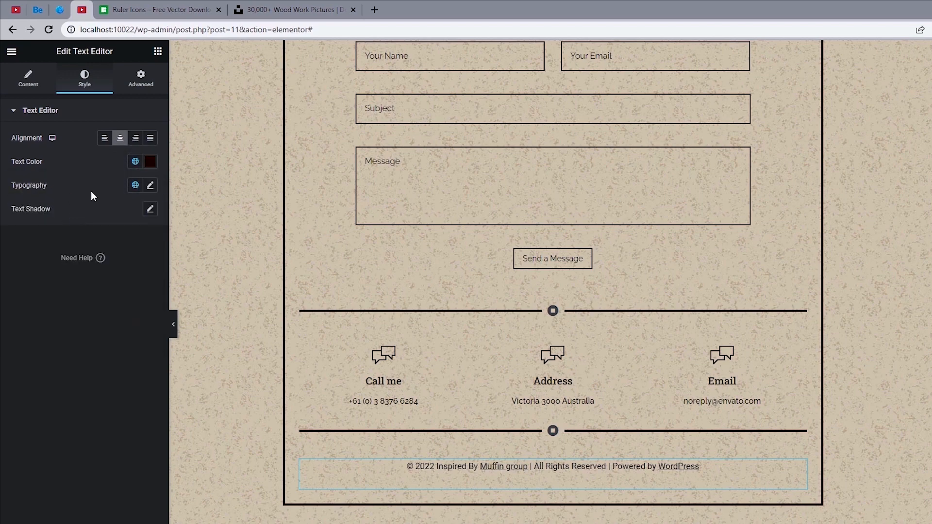
# Apply the Secondary global font to the copyright text, set its size to 14 px and weight to 500, and update the page
pyautogui.click(135, 185)
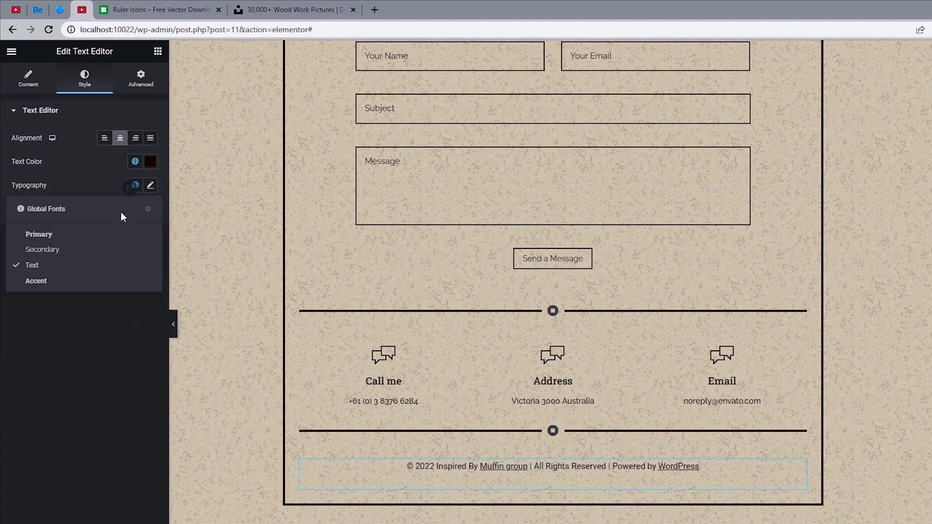
pyautogui.click(65, 250)
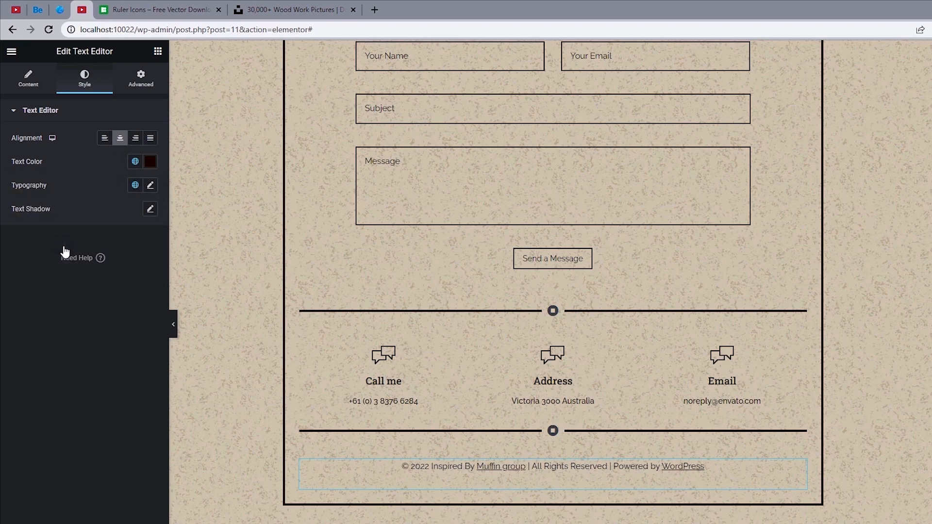
pyautogui.click(150, 189)
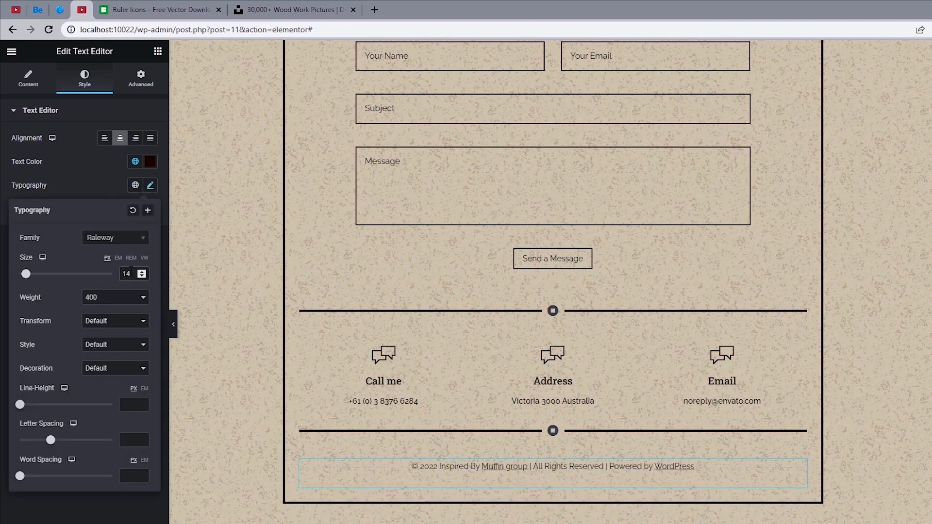
pyautogui.click(115, 298)
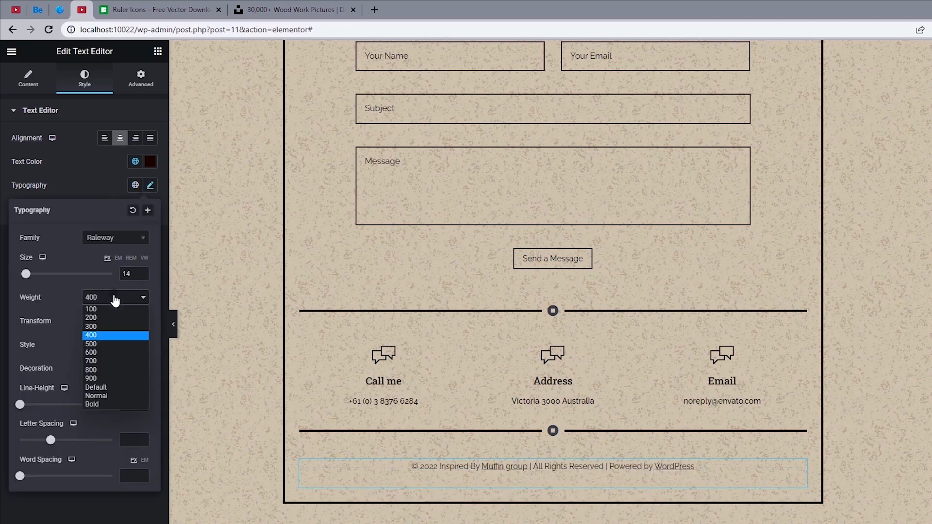
pyautogui.click(115, 297)
pyautogui.click(115, 298)
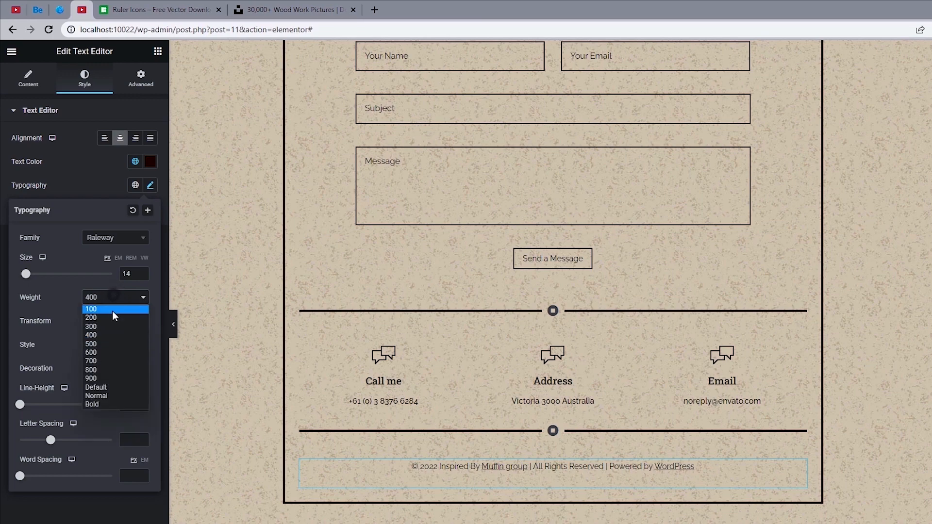
pyautogui.click(110, 343)
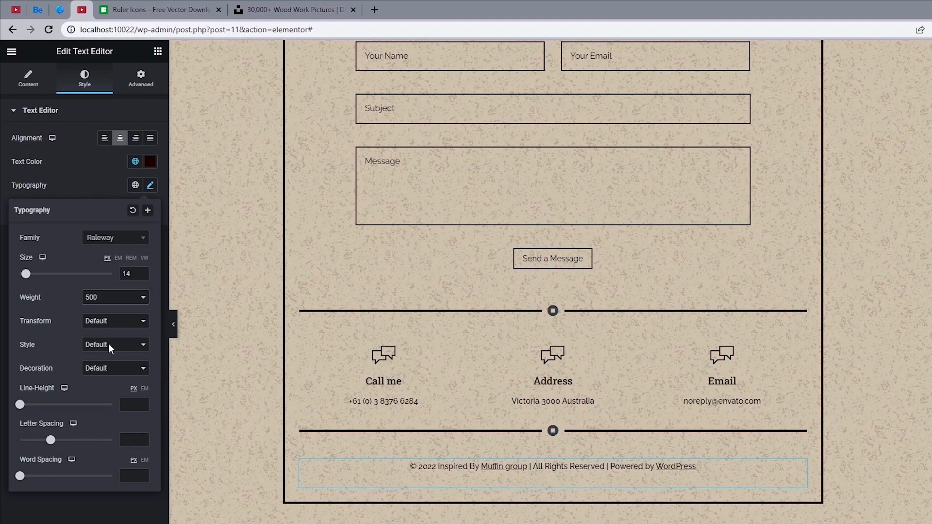
pyautogui.click(107, 514)
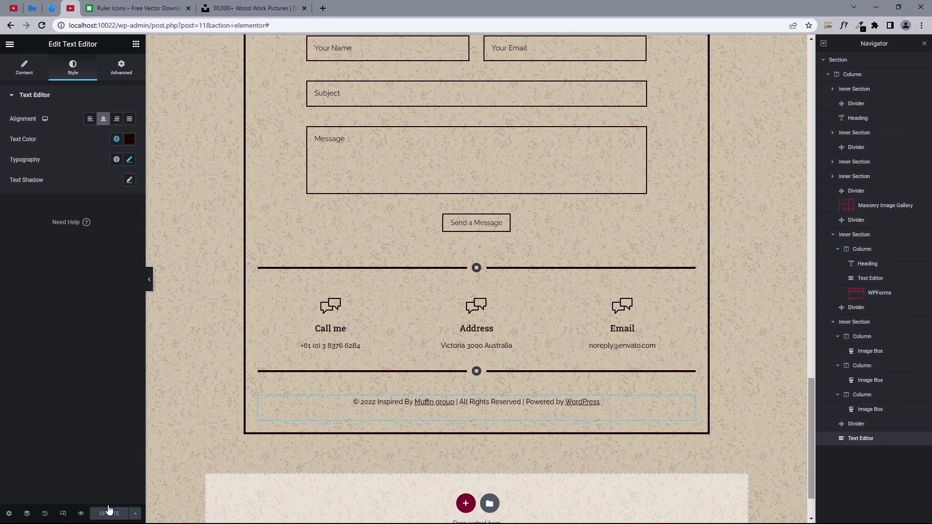
# Check the header on the reference page and insert a new single-column section above the carpenter hero section
pyautogui.click(51, 8)
pyautogui.moveTo(928, 428); pyautogui.dragTo(929, 46)
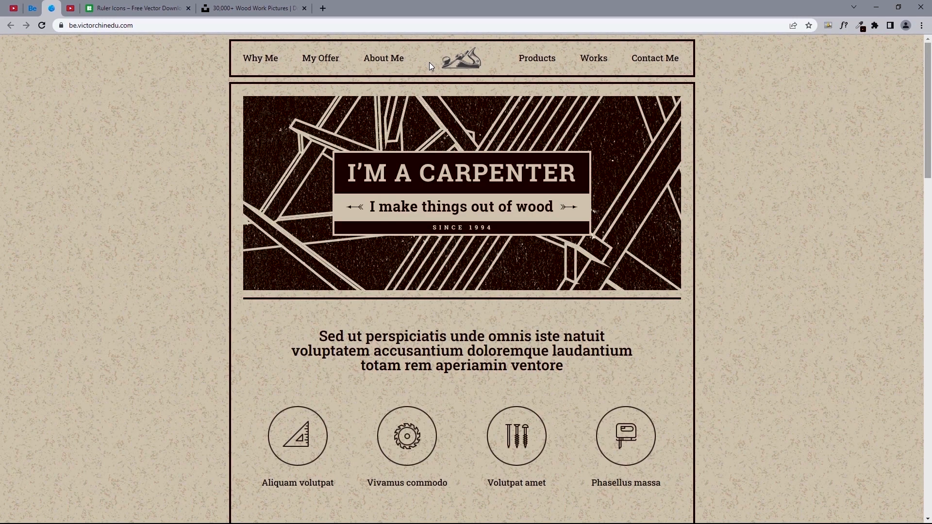
pyautogui.click(71, 15)
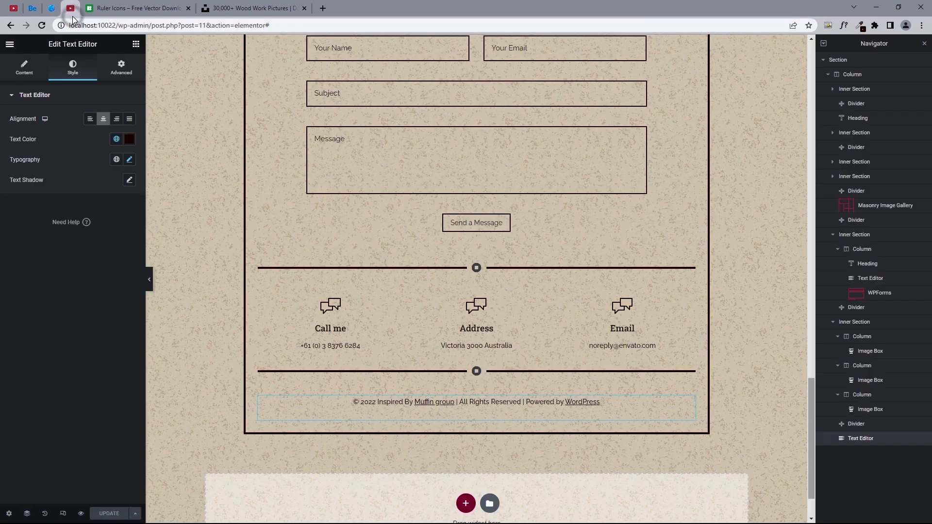
pyautogui.moveTo(808, 385); pyautogui.dragTo(810, 59)
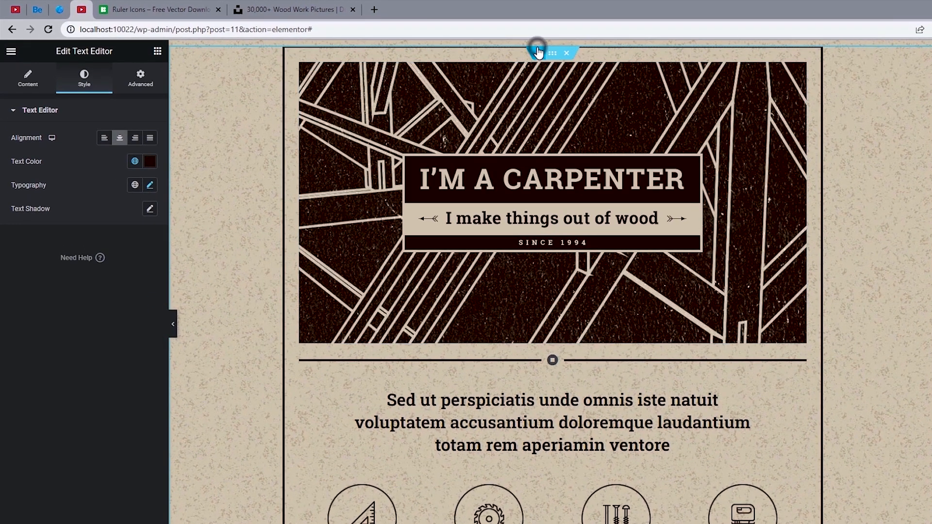
pyautogui.click(464, 45)
pyautogui.click(540, 92)
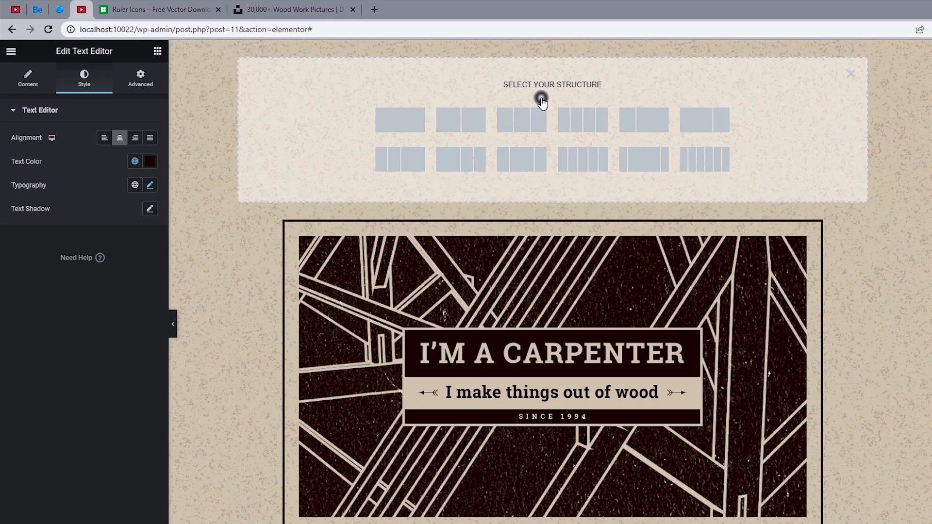
pyautogui.click(400, 122)
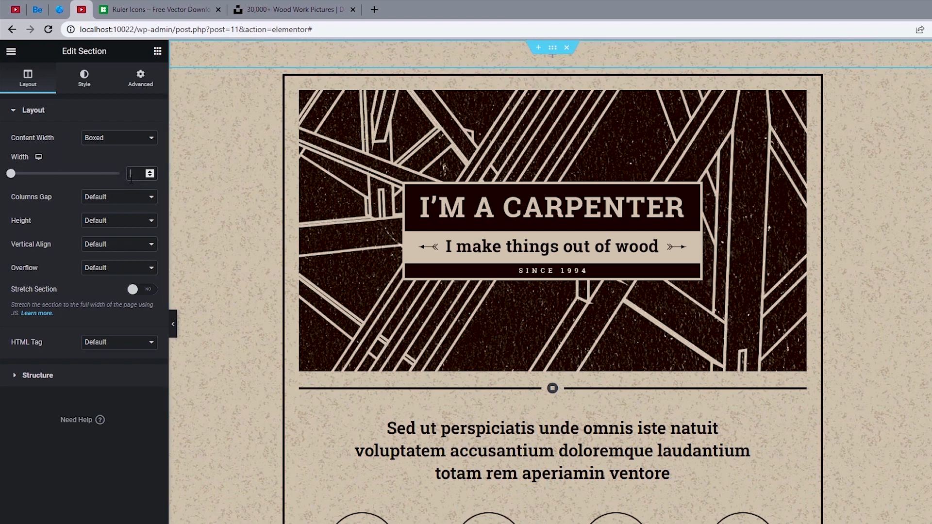
# Set the new top section's boxed content width to 960 and its HTML tag to header
pyautogui.write('960')
pyautogui.click(135, 347)
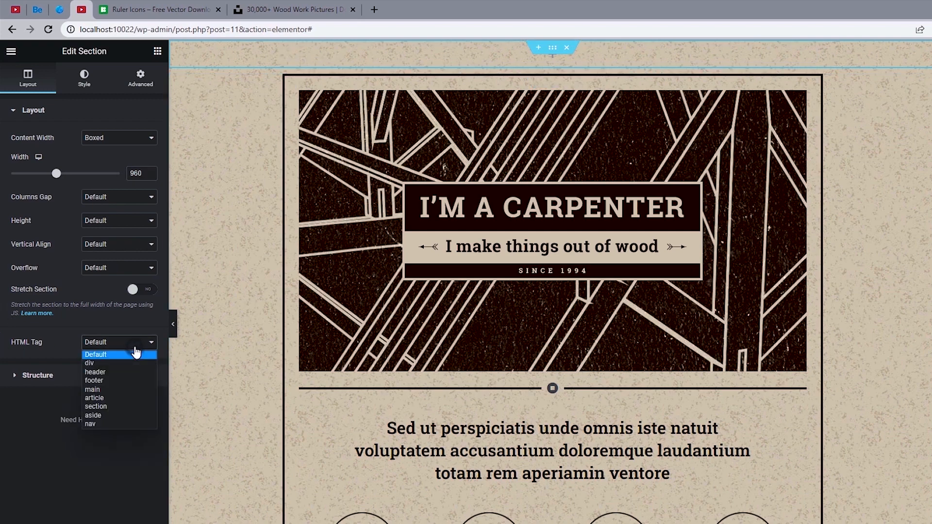
pyautogui.click(99, 374)
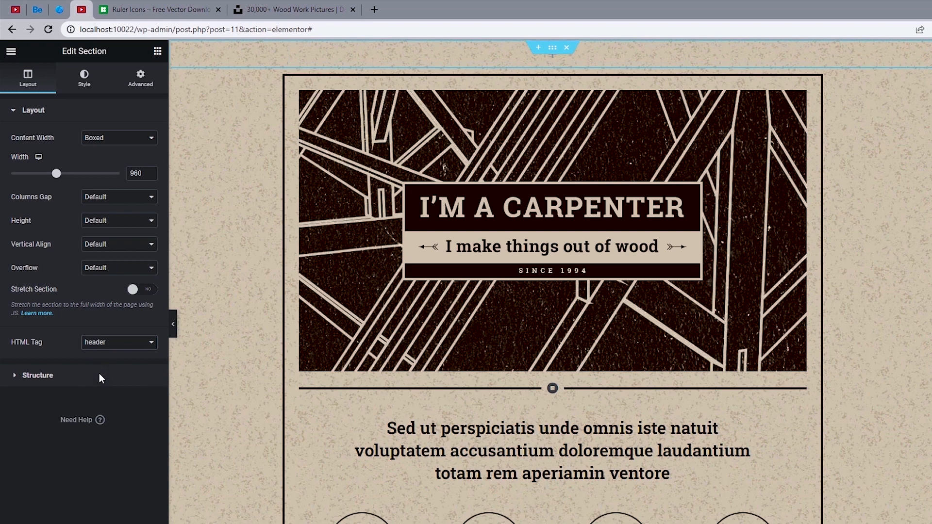
# Give the header section a classic background colour that is fully transparent (#02010100)
pyautogui.click(83, 82)
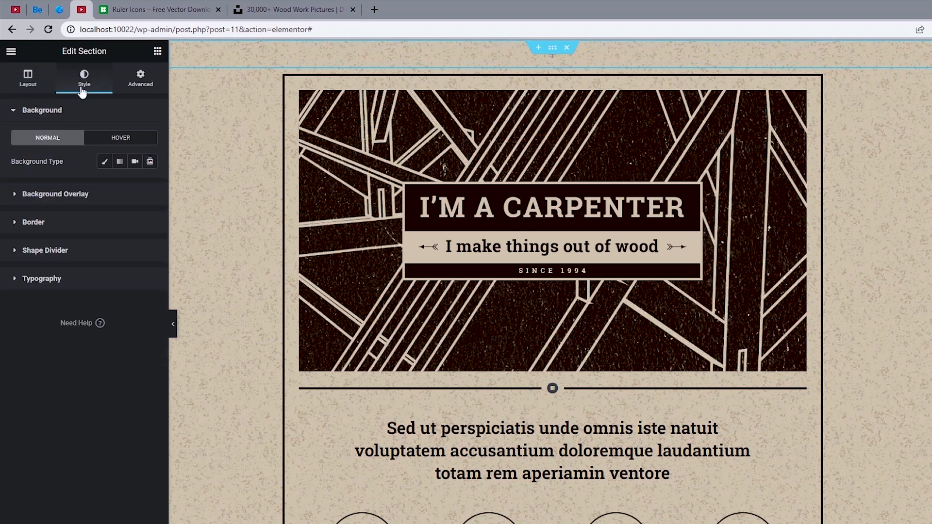
pyautogui.click(104, 163)
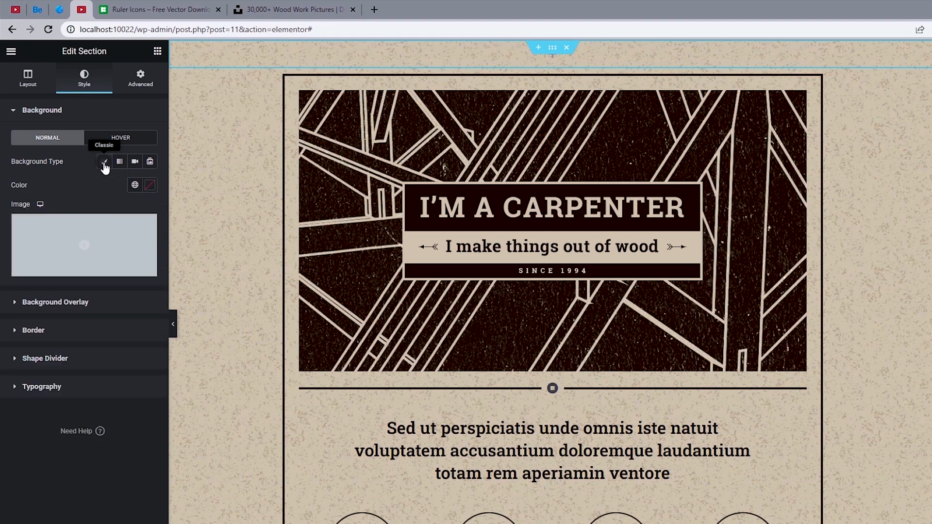
pyautogui.click(149, 188)
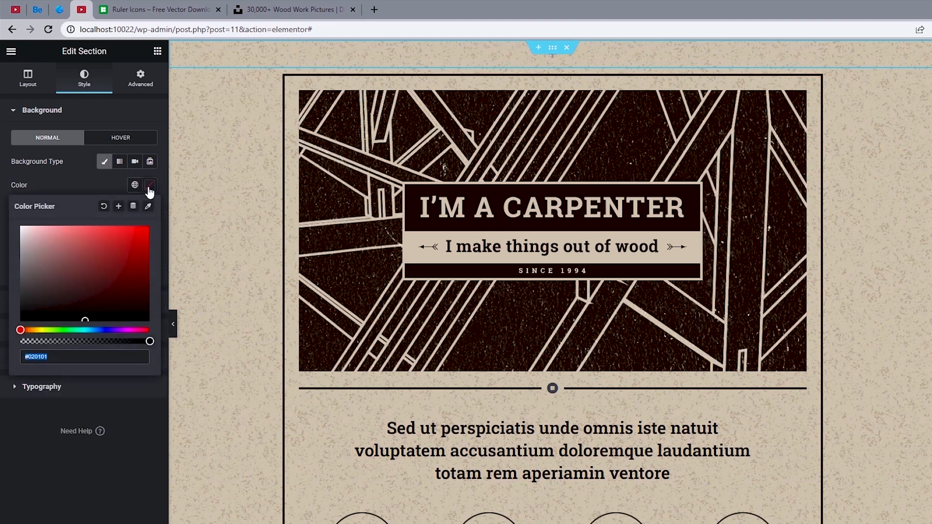
pyautogui.click(148, 341)
pyautogui.moveTo(148, 341); pyautogui.dragTo(0, 348)
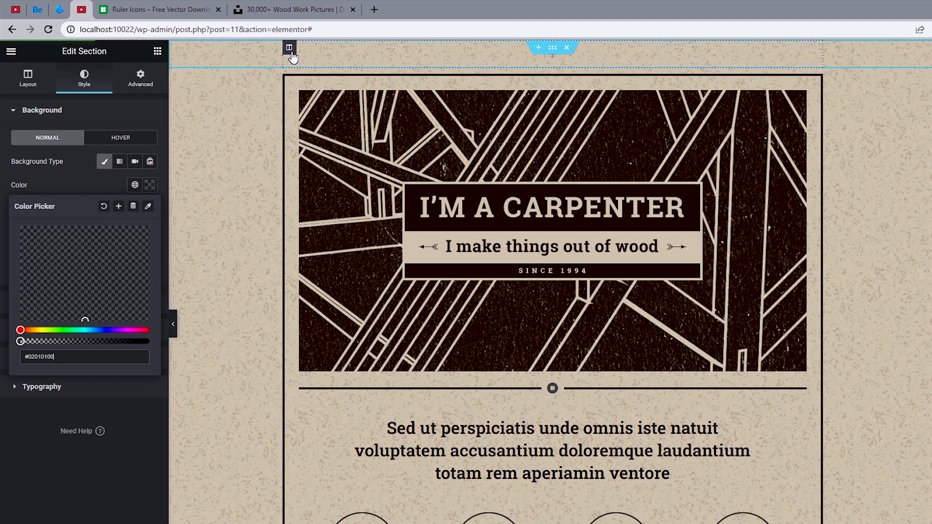
# Give the header section's column a solid 4 px border in the Primary global colour with a border radius of 0
pyautogui.click(290, 51)
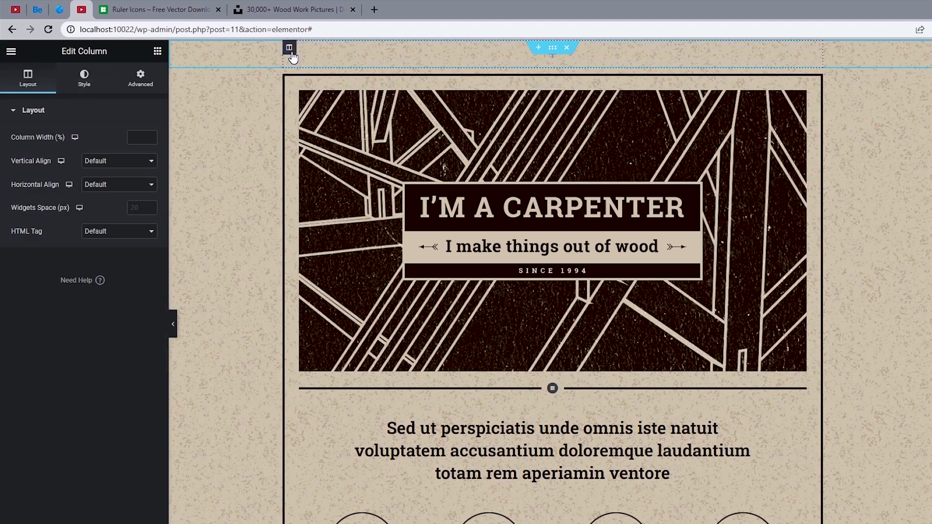
pyautogui.click(97, 77)
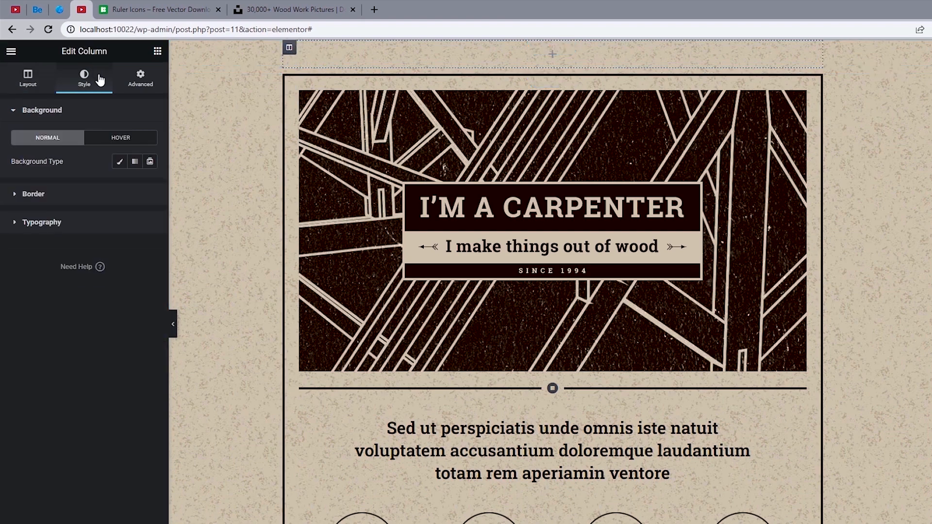
pyautogui.click(35, 191)
pyautogui.click(96, 190)
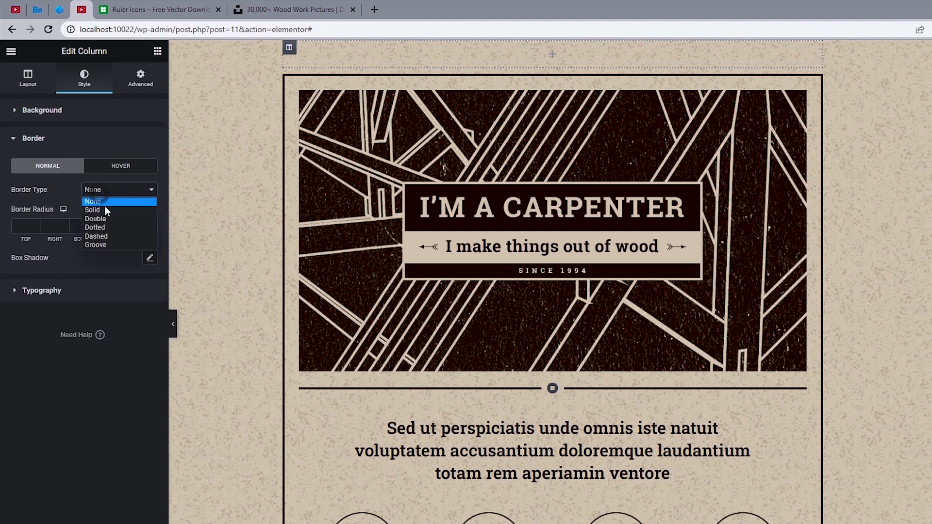
pyautogui.click(104, 206)
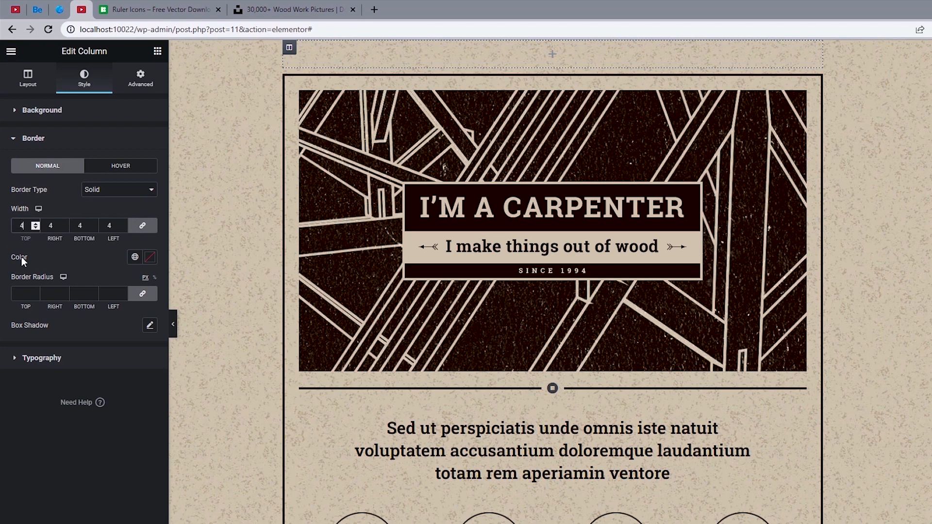
pyautogui.click(134, 257)
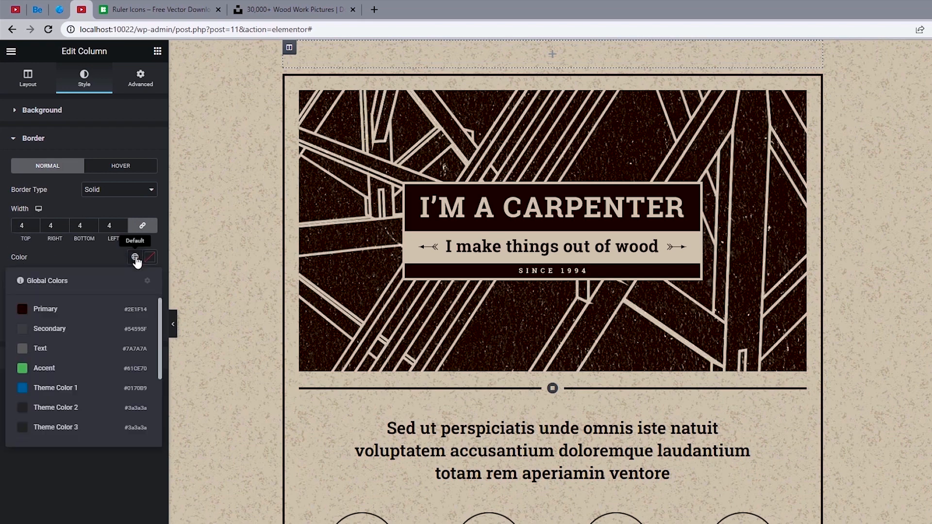
pyautogui.click(63, 308)
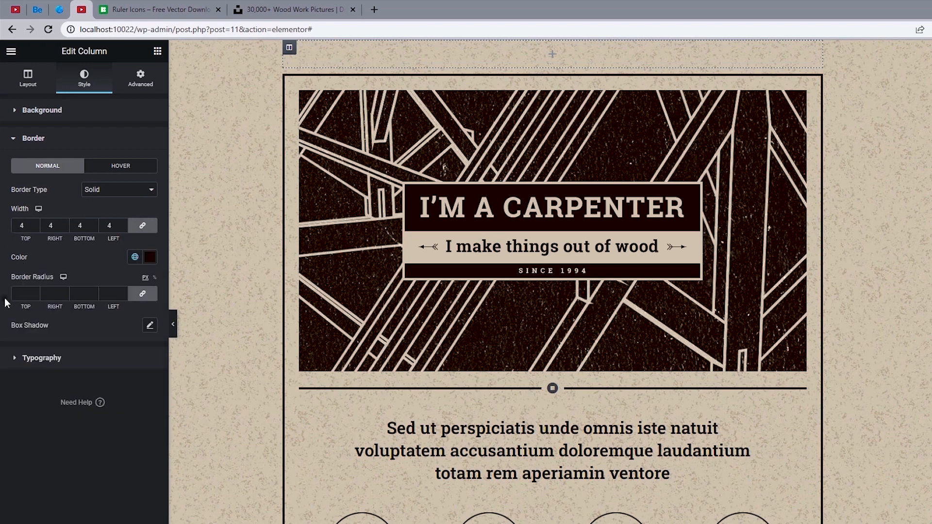
pyautogui.write('0')
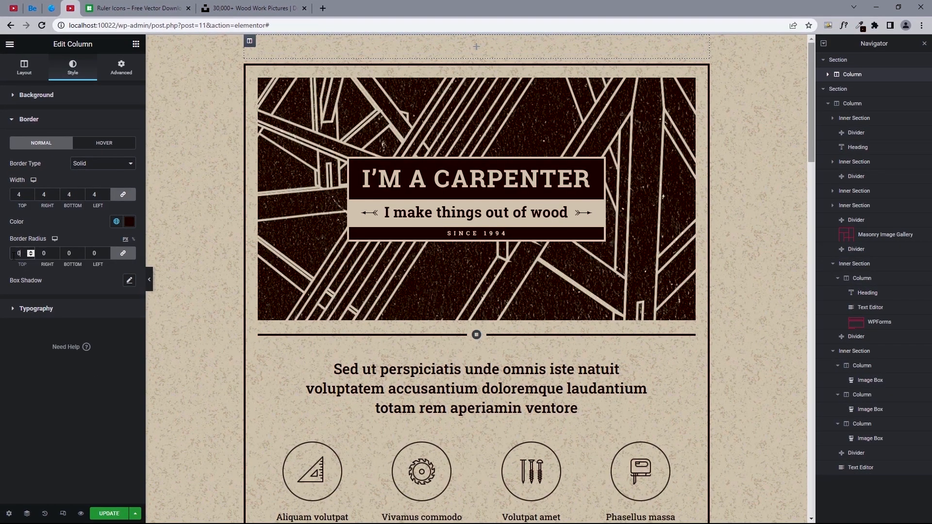
# Check the reference page's header and set the header column's margin to 0 on every side with the sides unlinked
pyautogui.click(51, 8)
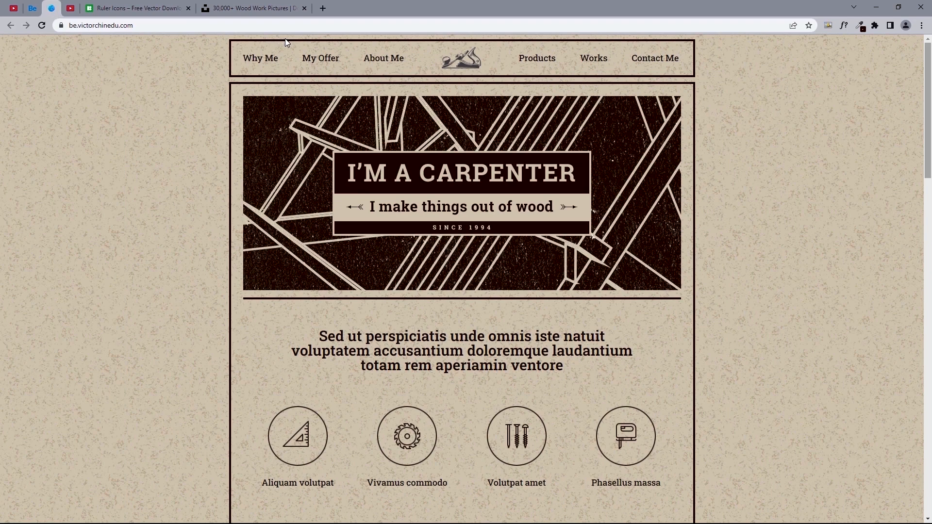
pyautogui.click(73, 8)
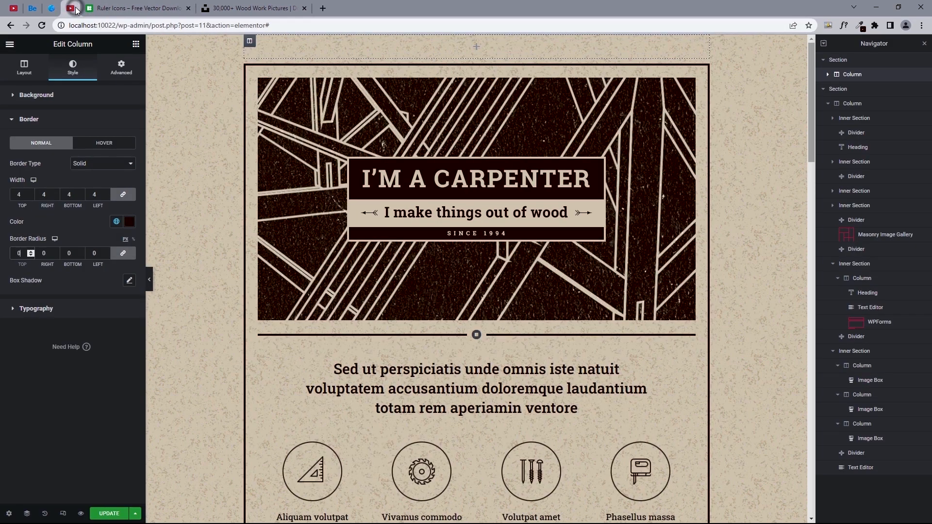
pyautogui.click(112, 74)
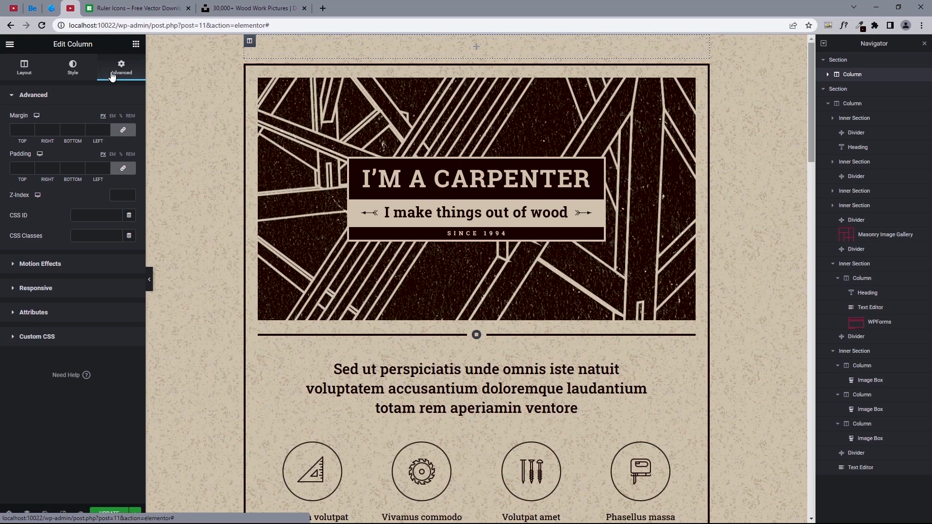
pyautogui.click(123, 129)
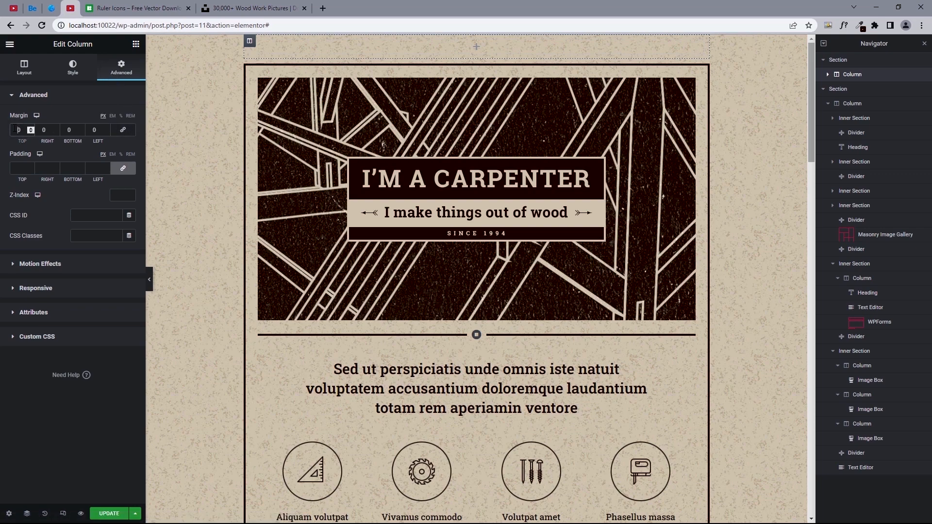
pyautogui.click(16, 168)
# Check the reference header again and insert an Inner Section into the header column
pyautogui.click(55, 9)
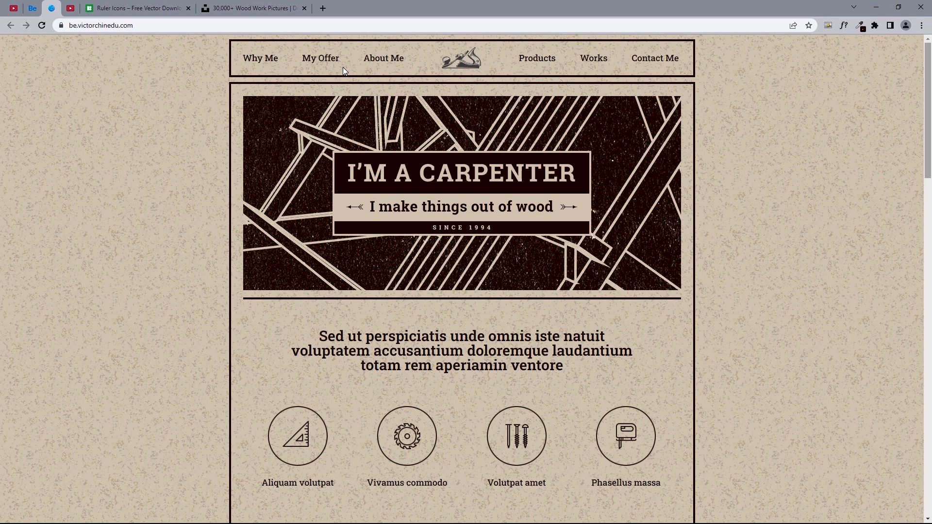
pyautogui.click(71, 9)
pyautogui.click(136, 45)
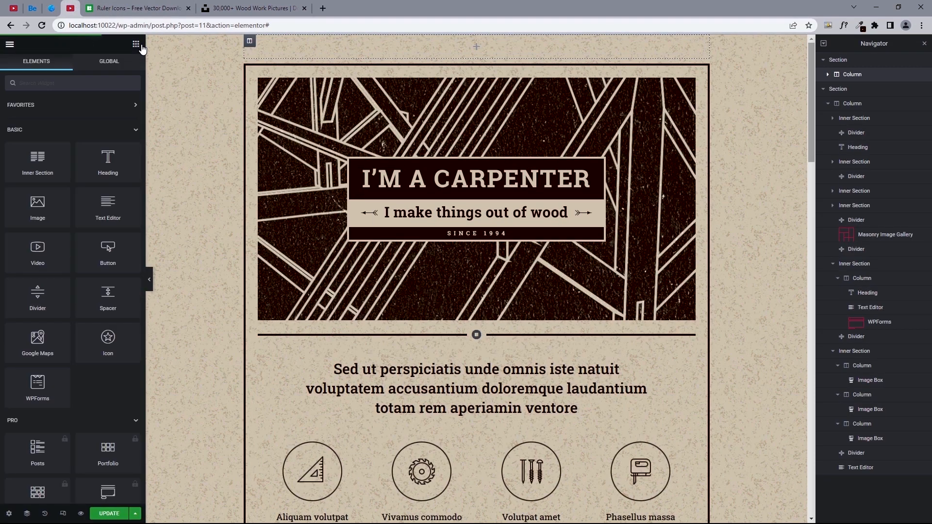
pyautogui.moveTo(39, 156); pyautogui.dragTo(426, 48)
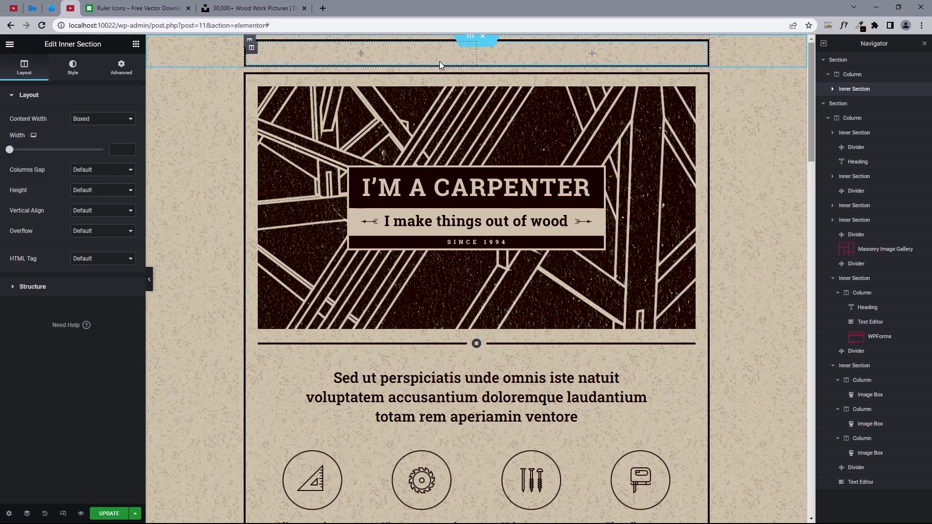
# Compare with the reference header, duplicate an inner section column to get three, and set the outer columns' width to 40%
pyautogui.click(51, 8)
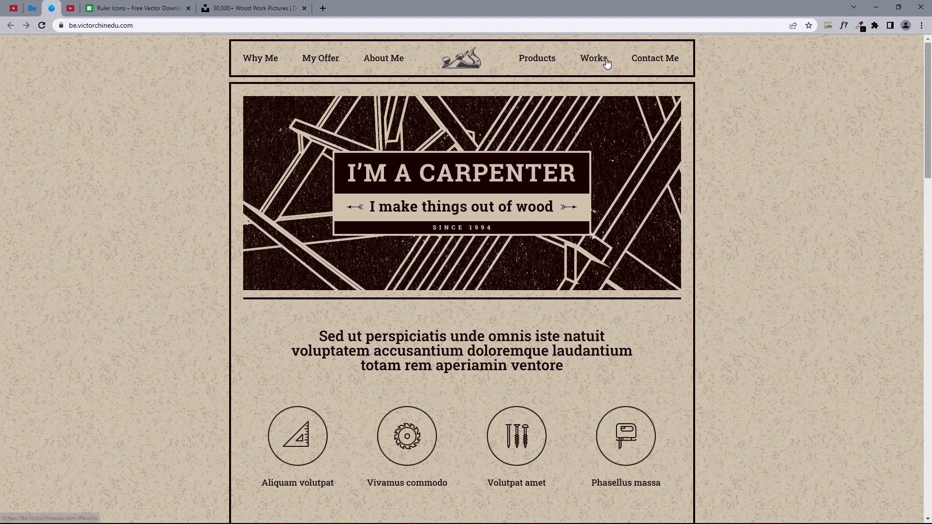
pyautogui.click(72, 8)
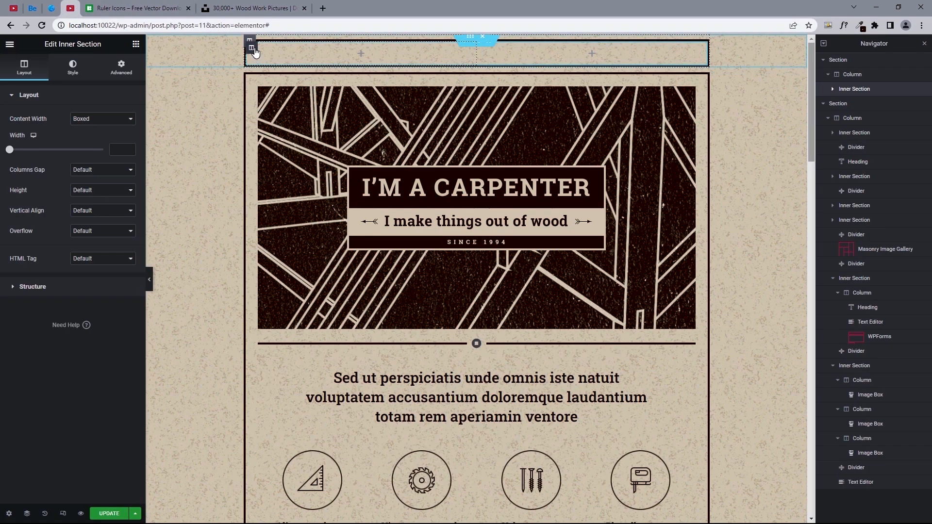
pyautogui.rightClick(256, 49)
pyautogui.click(272, 71)
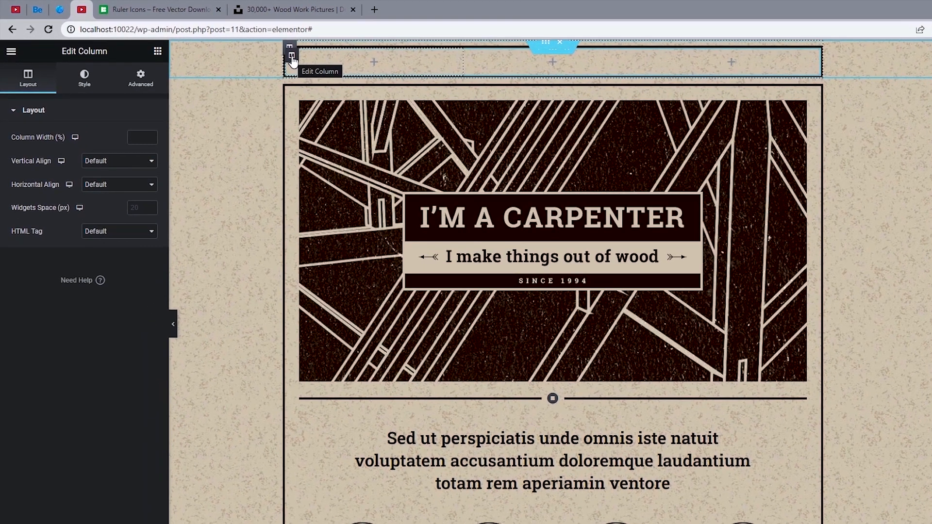
pyautogui.click(134, 138)
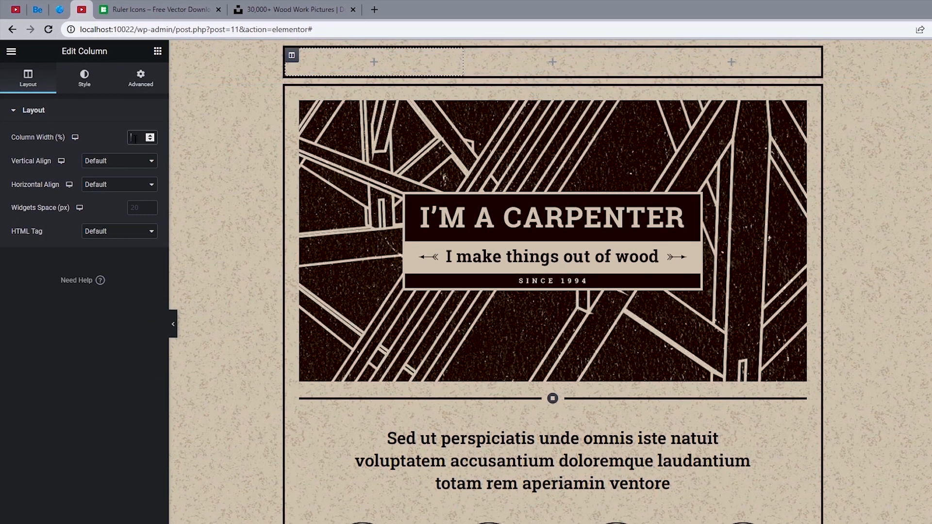
pyautogui.write('40')
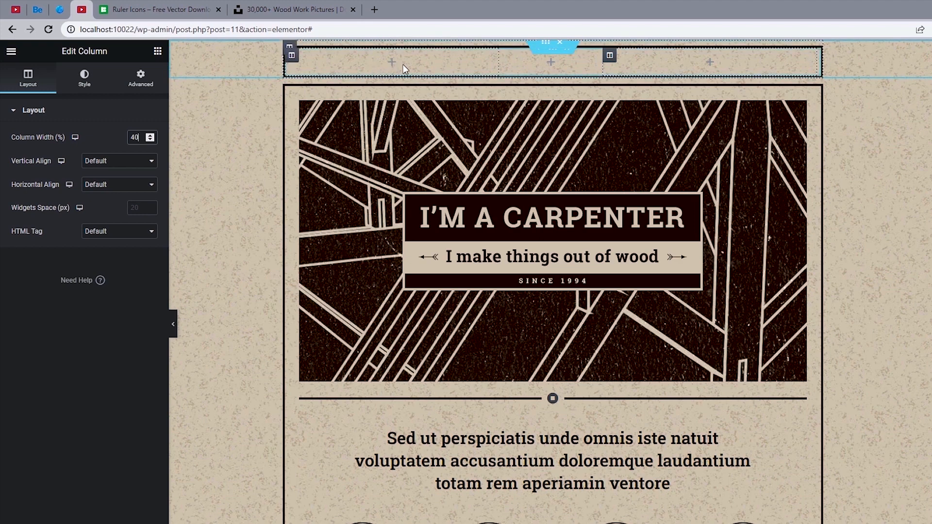
# Find the Icon List widget and insert it into the first column of the header's inner section
pyautogui.click(157, 51)
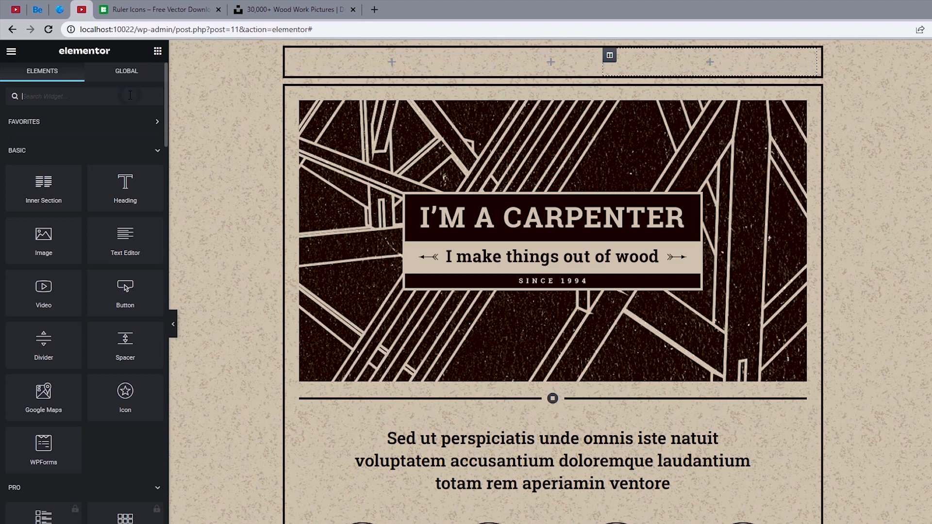
pyautogui.write('Icon')
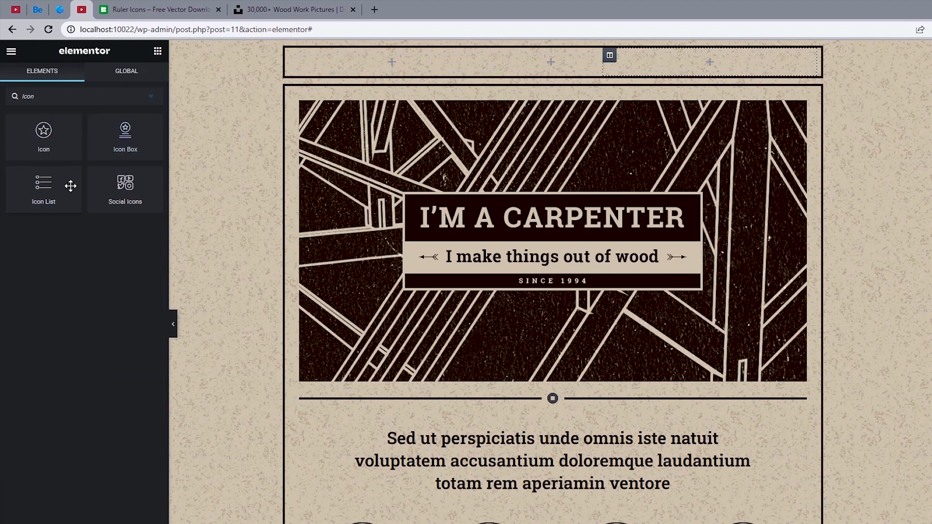
pyautogui.moveTo(64, 190); pyautogui.dragTo(416, 71)
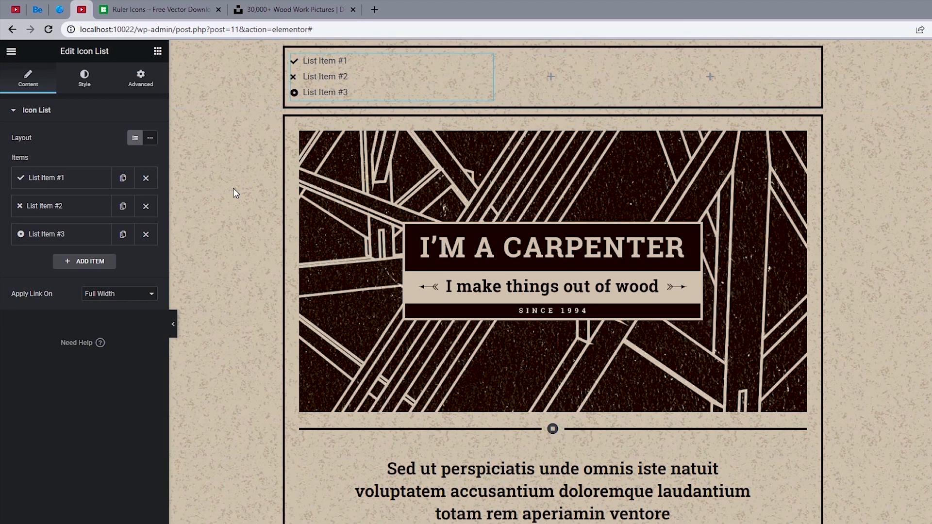
# Reduce the icon list to its first item, without an icon and with its link set to #
pyautogui.click(145, 206)
pyautogui.click(144, 204)
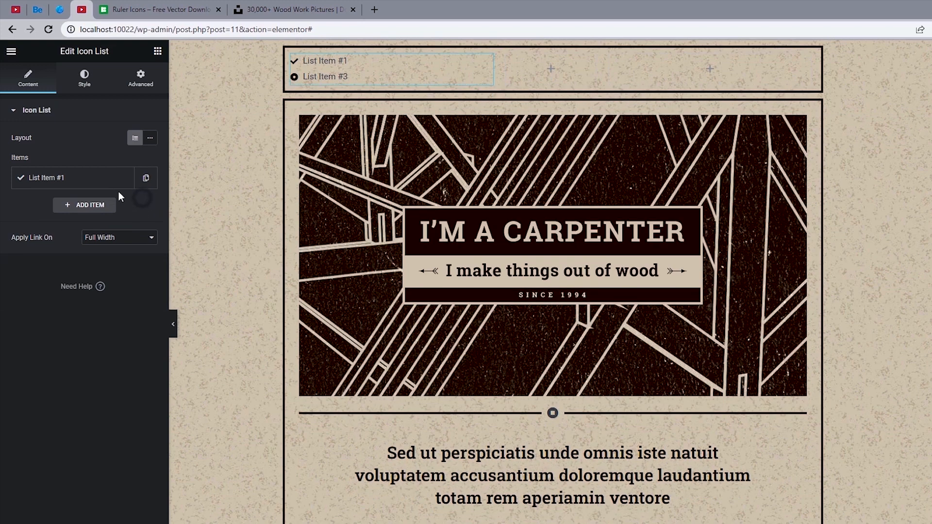
pyautogui.click(117, 181)
pyautogui.click(141, 257)
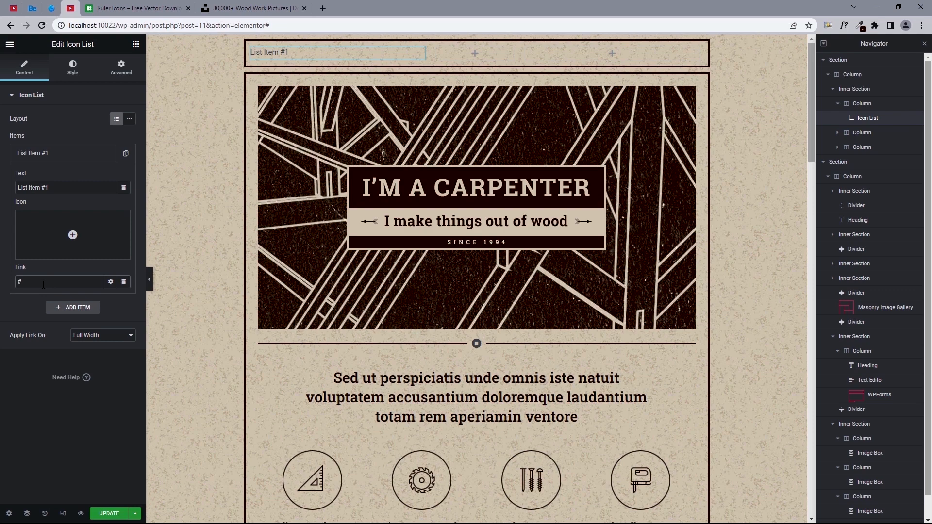
# Check the menu labels on the reference page and set the first list item's text to "Why Me"
pyautogui.click(60, 9)
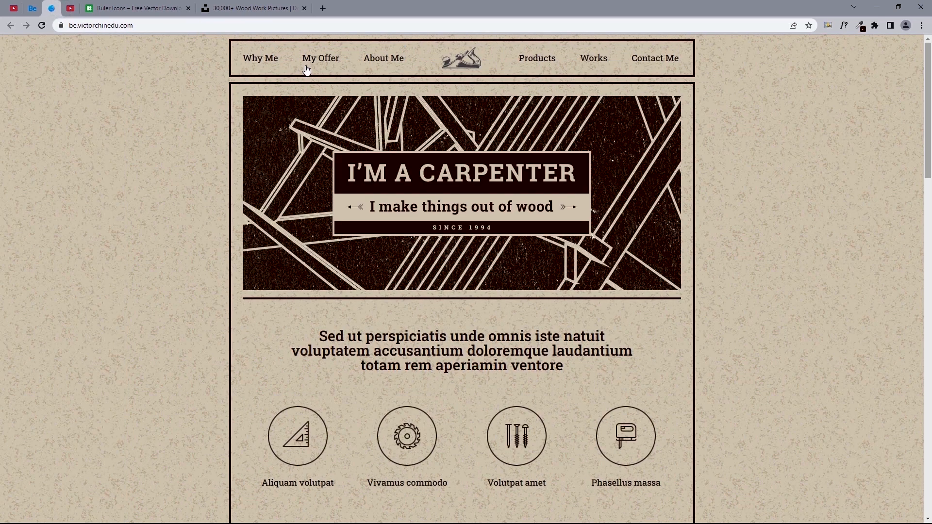
pyautogui.click(70, 9)
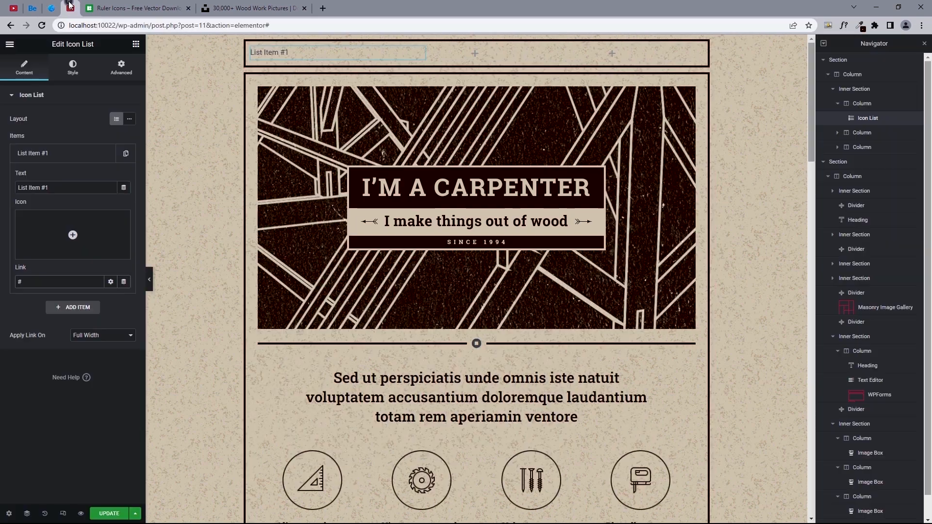
pyautogui.tripleClick(56, 189)
pyautogui.write('Why Me')
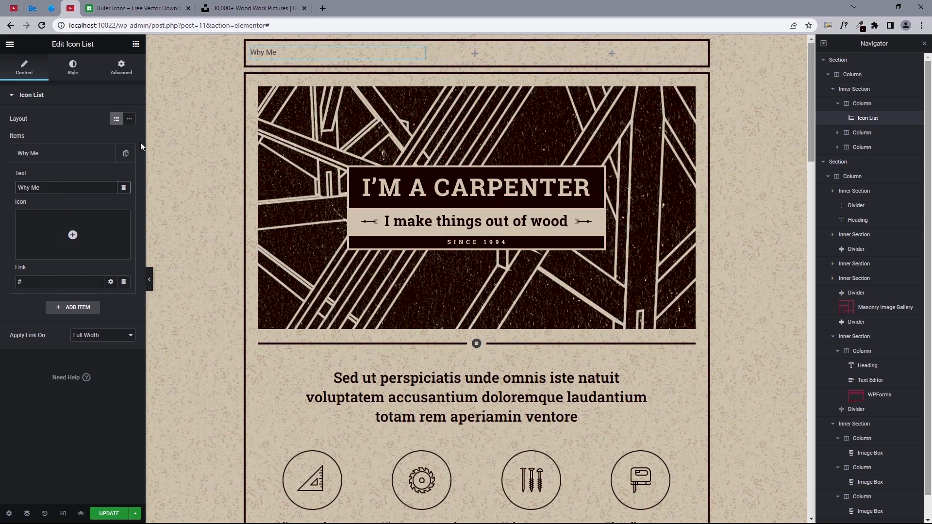
# Duplicate the "Why Me" item twice and rename the second list item as "My Offer"
pyautogui.click(106, 154)
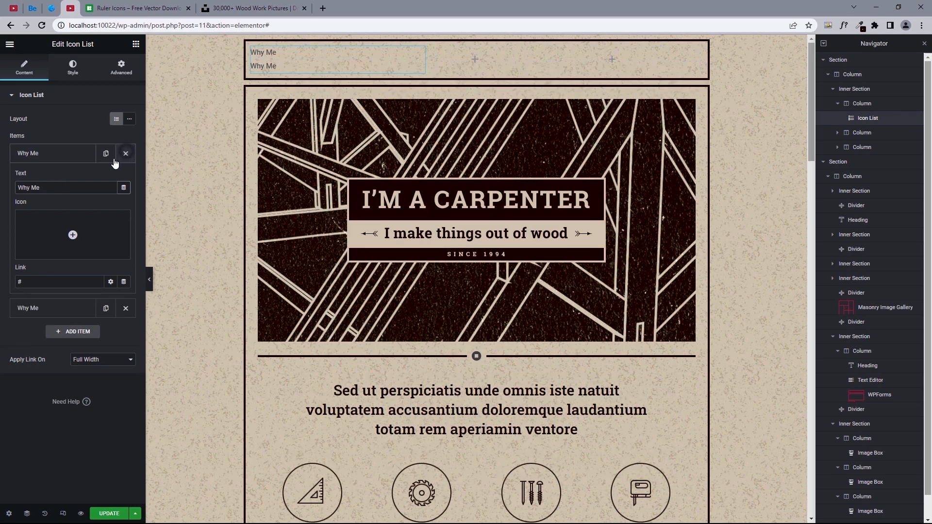
pyautogui.click(108, 155)
pyautogui.click(54, 155)
pyautogui.click(53, 175)
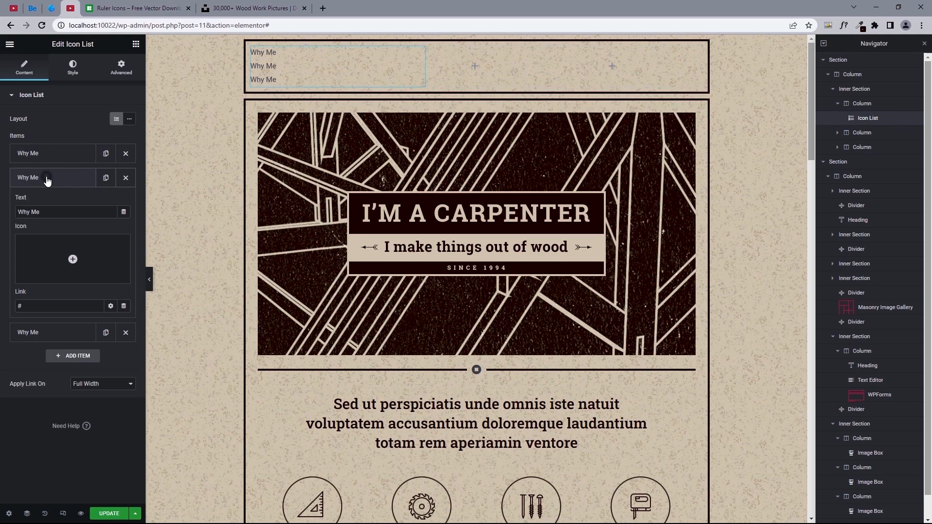
pyautogui.tripleClick(51, 211)
pyautogui.write('My')
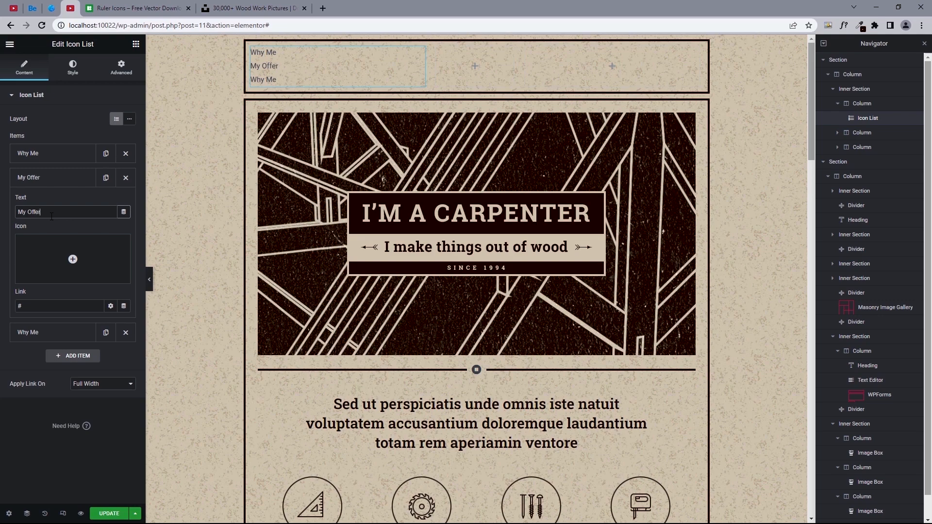
# Rename the third item of the icon list as "About Me"
pyautogui.click(53, 177)
pyautogui.click(49, 201)
pyautogui.tripleClick(43, 236)
pyautogui.write('Abou')
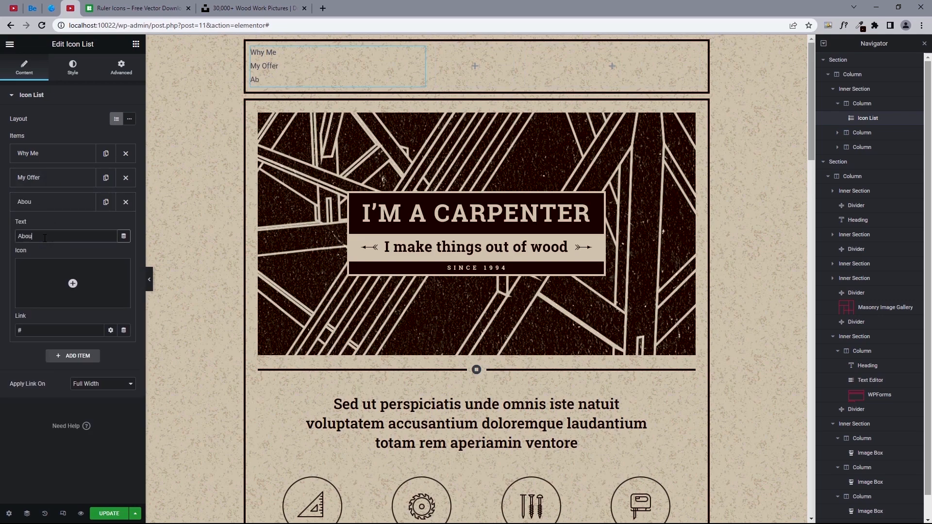
pyautogui.write('t Me')
pyautogui.click(43, 201)
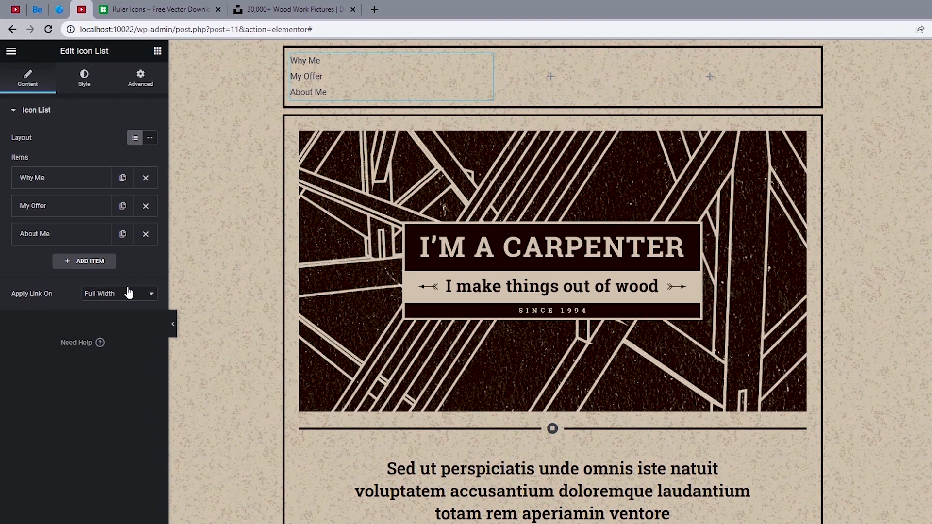
# Set the icon list's link area to Inline and its layout to inline
pyautogui.click(128, 292)
pyautogui.click(117, 310)
pyautogui.click(150, 139)
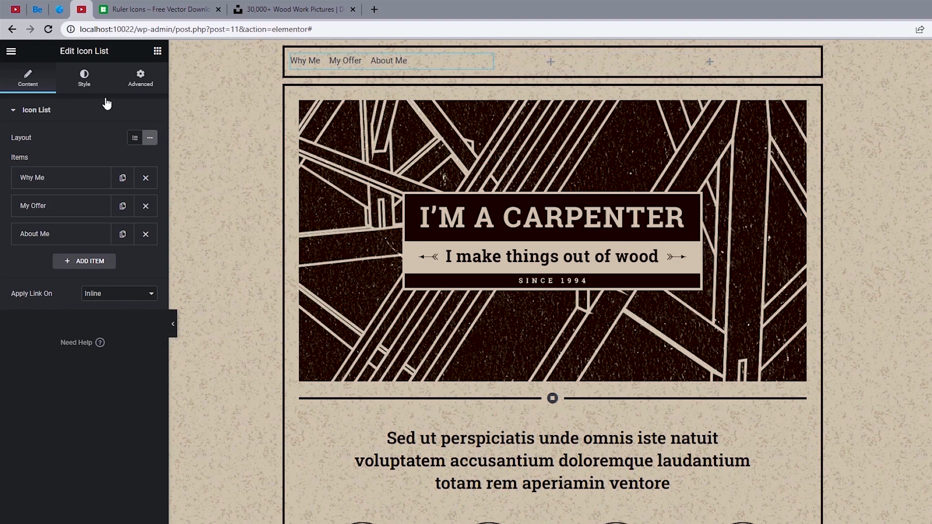
# Set the space between the list items to 50 and align the list to the center
pyautogui.click(82, 94)
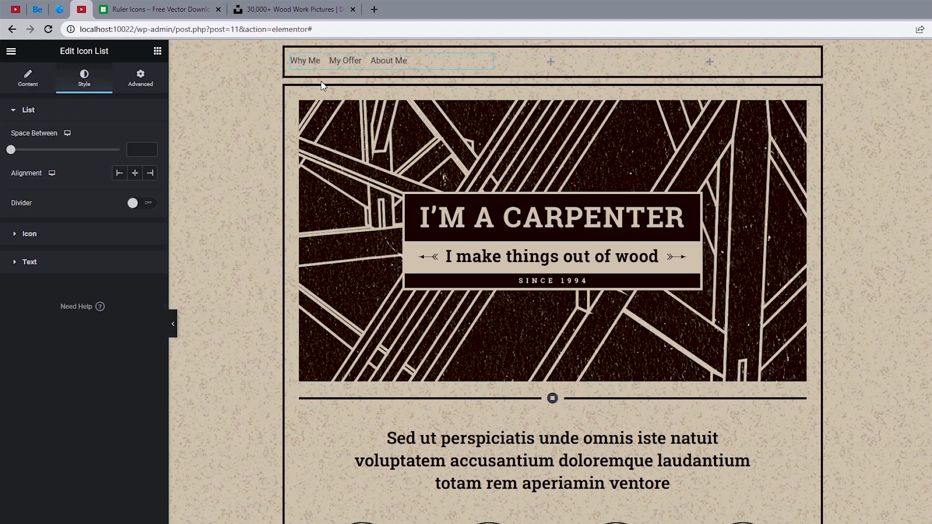
pyautogui.click(138, 150)
pyautogui.write('50')
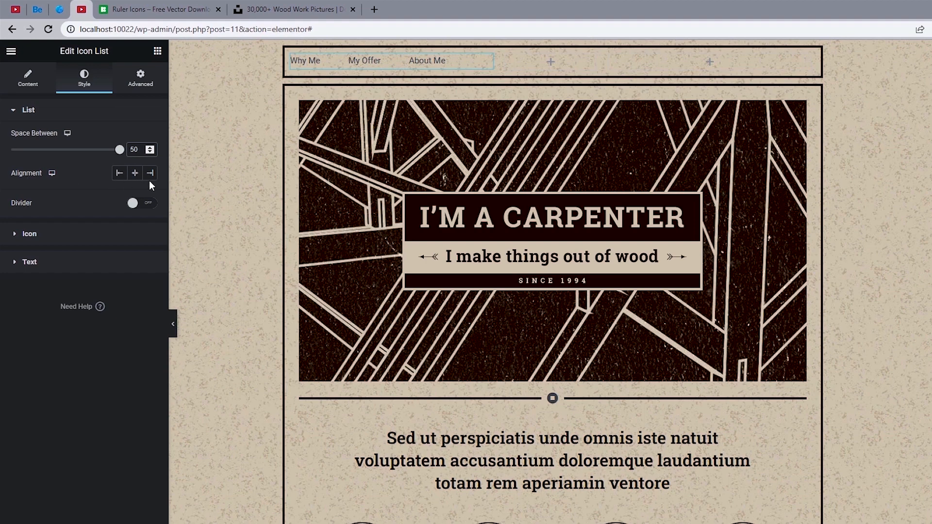
pyautogui.click(136, 175)
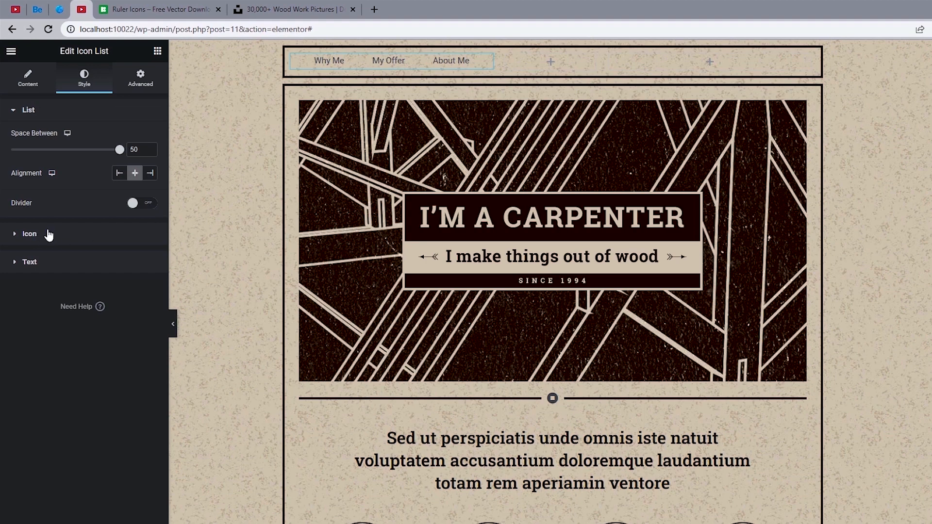
# Set the icon list's text color and hover color to the global Primary color
pyautogui.click(31, 262)
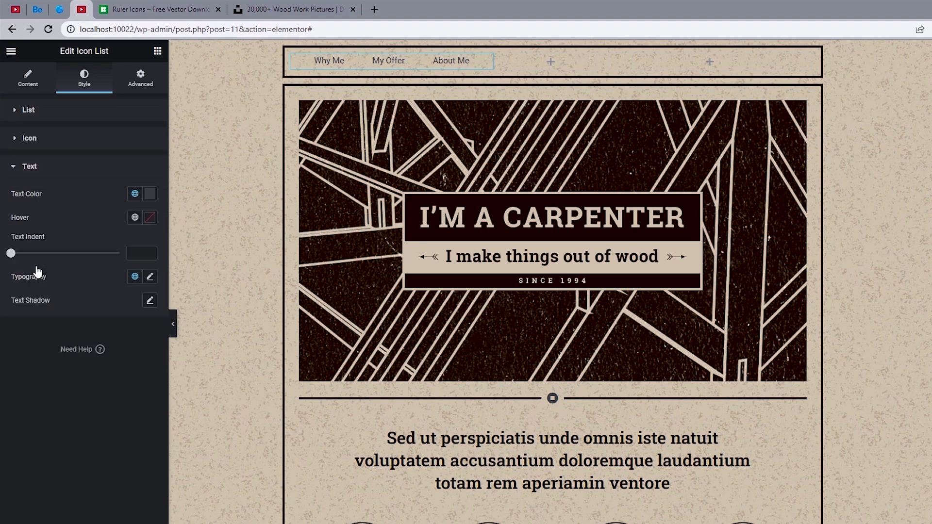
pyautogui.click(135, 194)
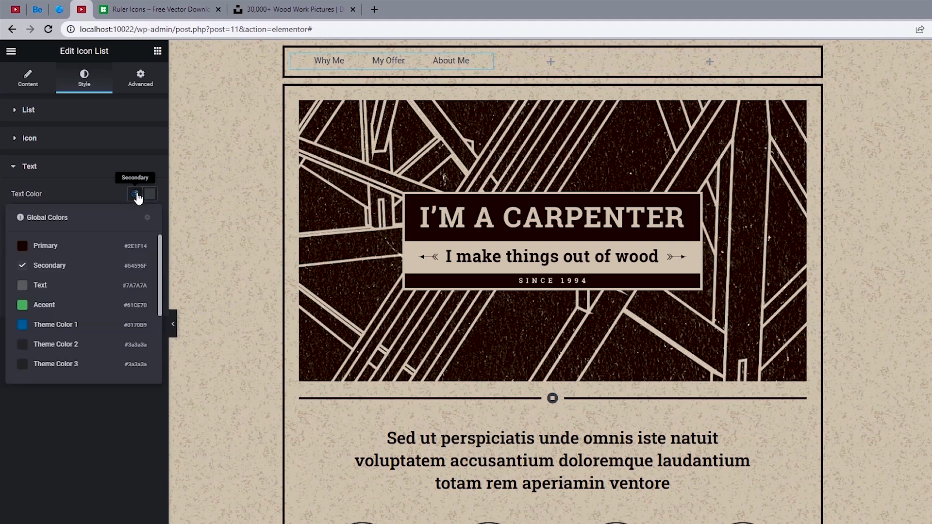
pyautogui.click(39, 246)
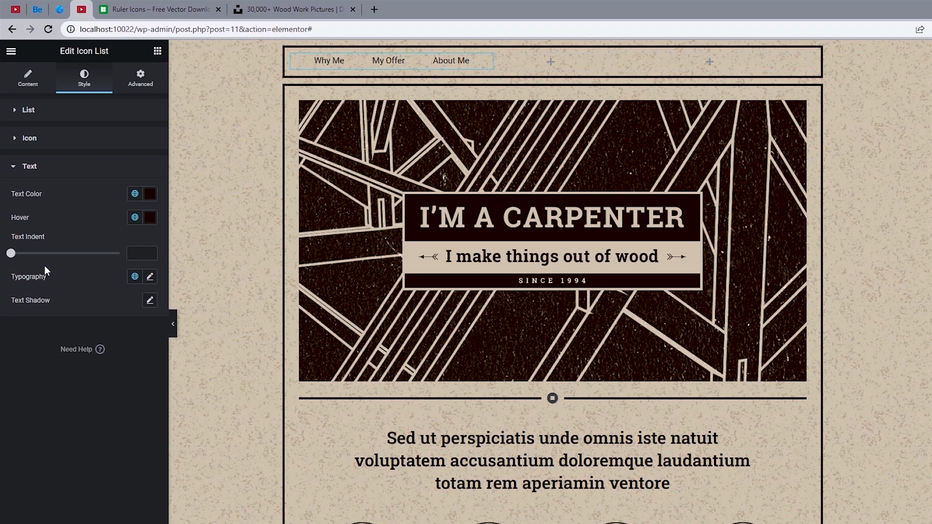
# Apply the global Primary font to the list text, with size 18 px and weight 500
pyautogui.click(134, 278)
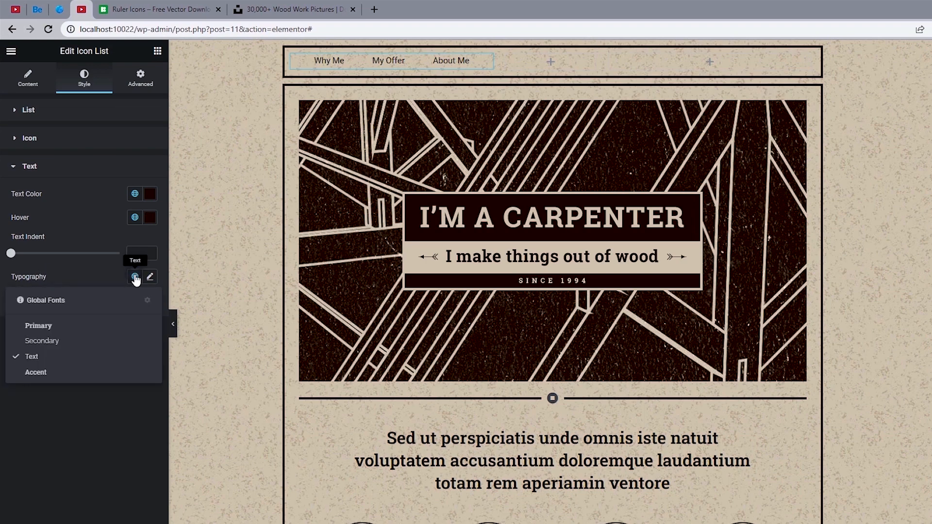
pyautogui.click(52, 326)
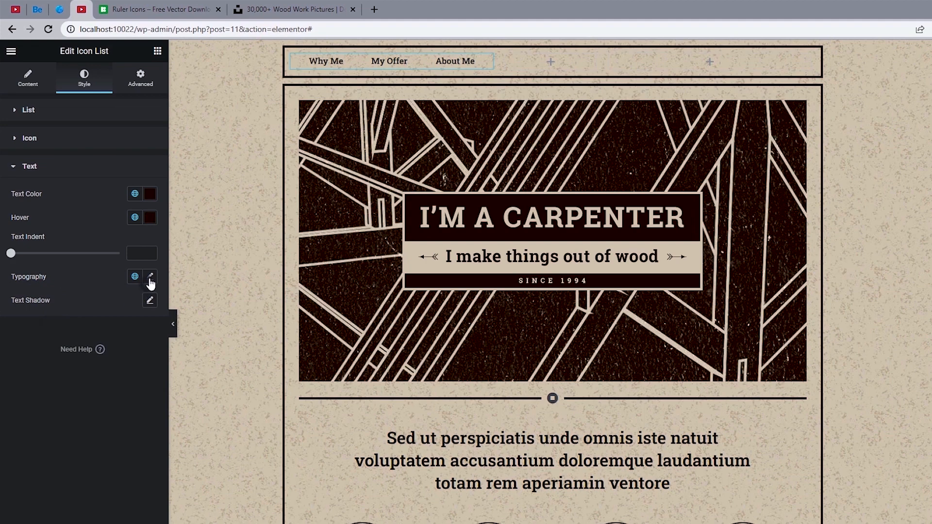
pyautogui.click(150, 278)
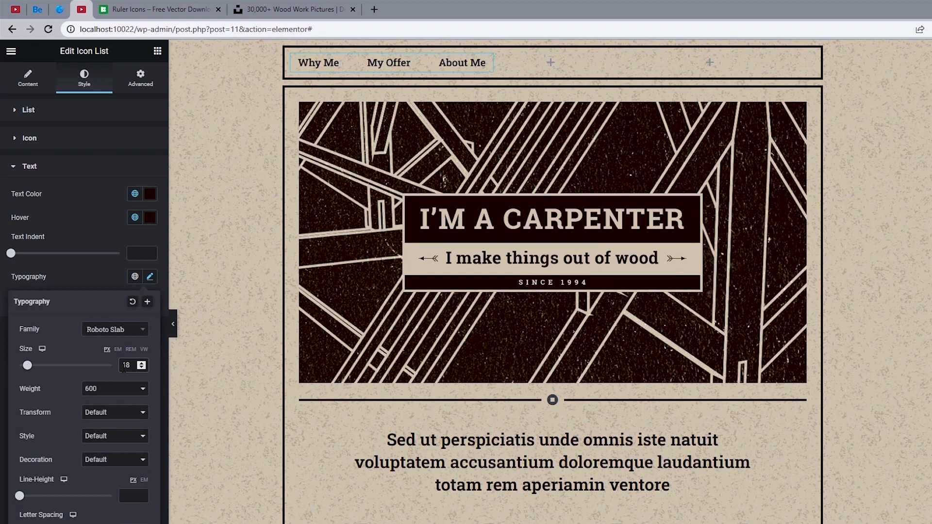
pyautogui.click(108, 392)
pyautogui.click(98, 434)
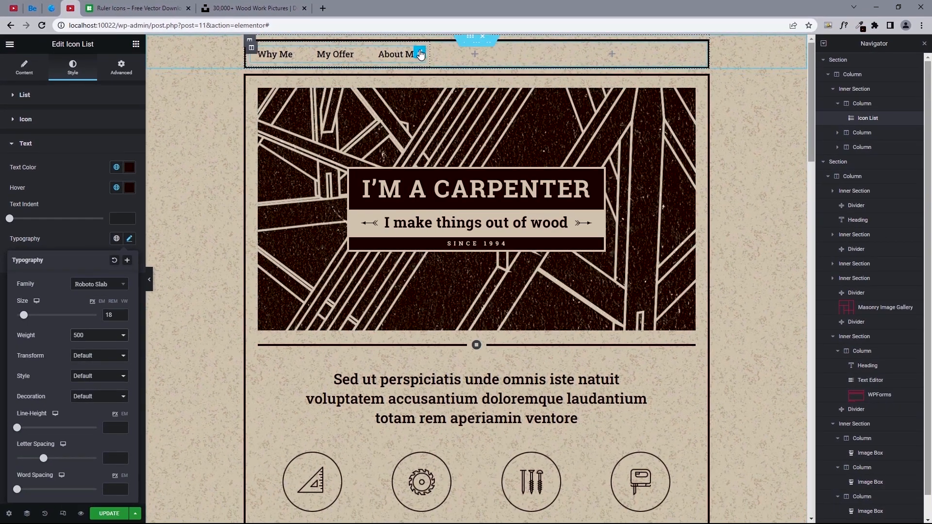
# Copy the icon list and paste it into the third column of the header's inner section
pyautogui.rightClick(420, 54)
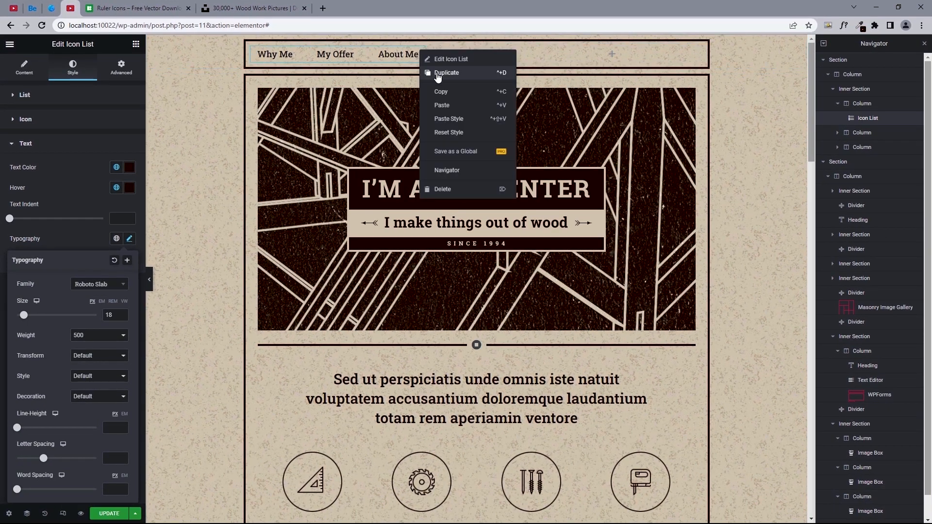
pyautogui.click(441, 91)
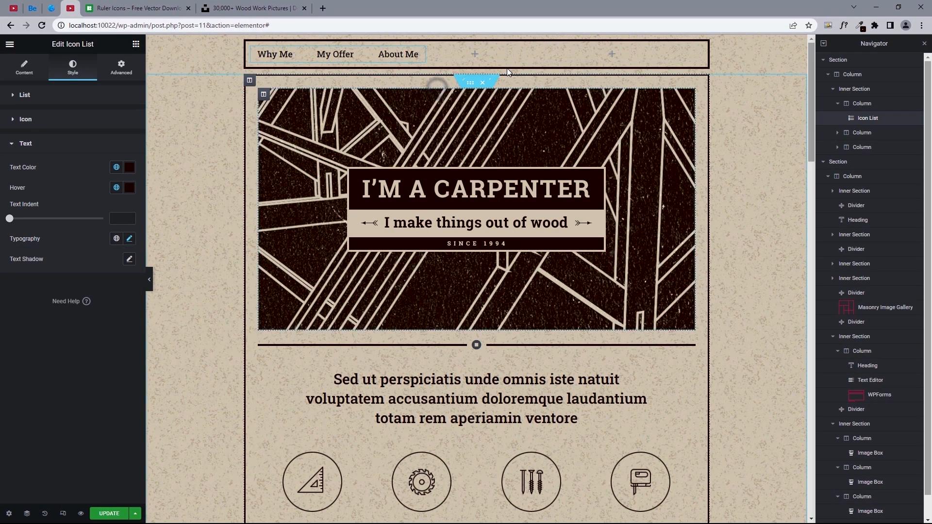
pyautogui.rightClick(534, 53)
pyautogui.click(556, 127)
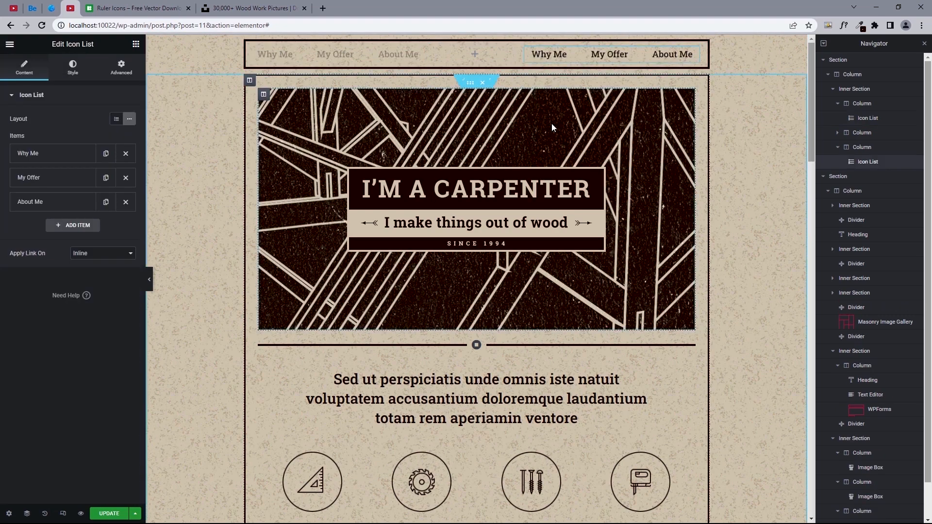
# Check the remaining menu labels on the reference page and rename the pasted list's first item as "Products"
pyautogui.click(52, 7)
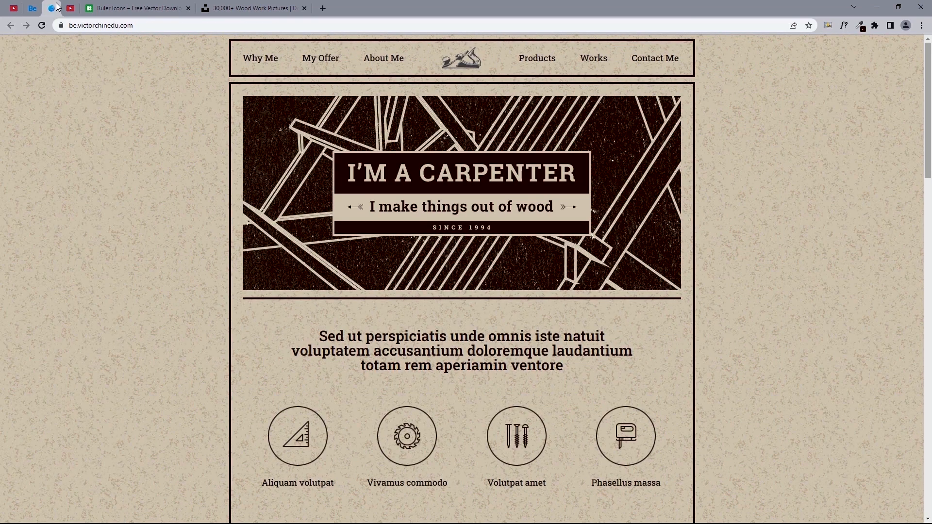
pyautogui.click(70, 7)
pyautogui.click(49, 153)
pyautogui.click(50, 187)
pyautogui.hotkey('ctrl', 'a')
pyautogui.press('BackSpace')
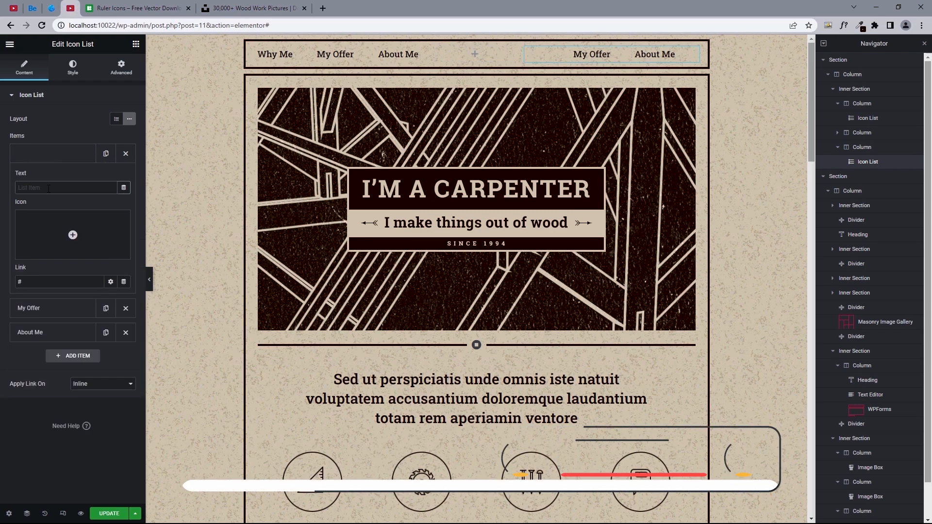
pyautogui.write('Products')
# Rename the second item of the pasted icon list as "Works"
pyautogui.click(49, 307)
pyautogui.click(50, 212)
pyautogui.hotkey('ctrl', 'a')
pyautogui.press('BackSpace')
pyautogui.write('Works')
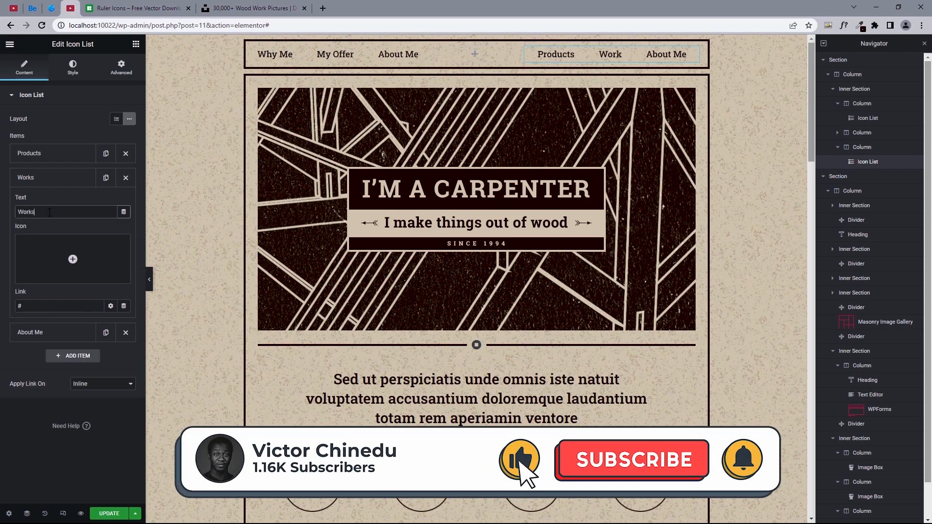
# Rename the third item of the pasted icon list as "Contact Me"
pyautogui.click(49, 332)
pyautogui.click(62, 236)
pyautogui.hotkey('ctrl', 'a')
pyautogui.press('BackSpace')
pyautogui.write('Contact Me')
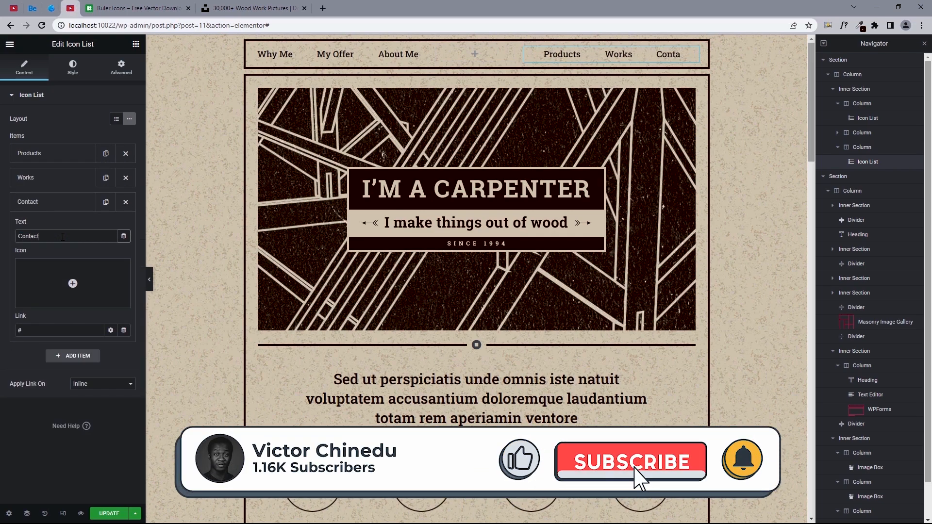
pyautogui.click(66, 208)
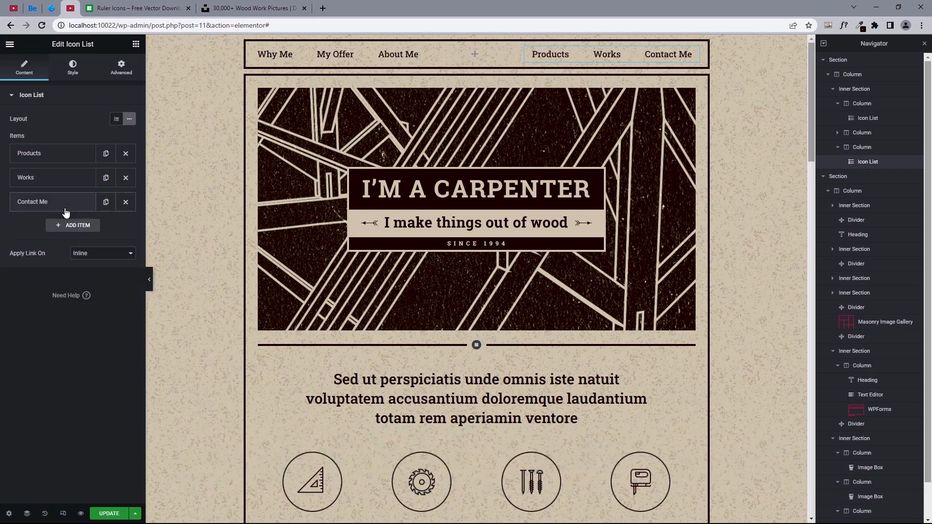
# Insert an Image widget showing Logo.png into the header's middle column and align it to the center
pyautogui.click(135, 47)
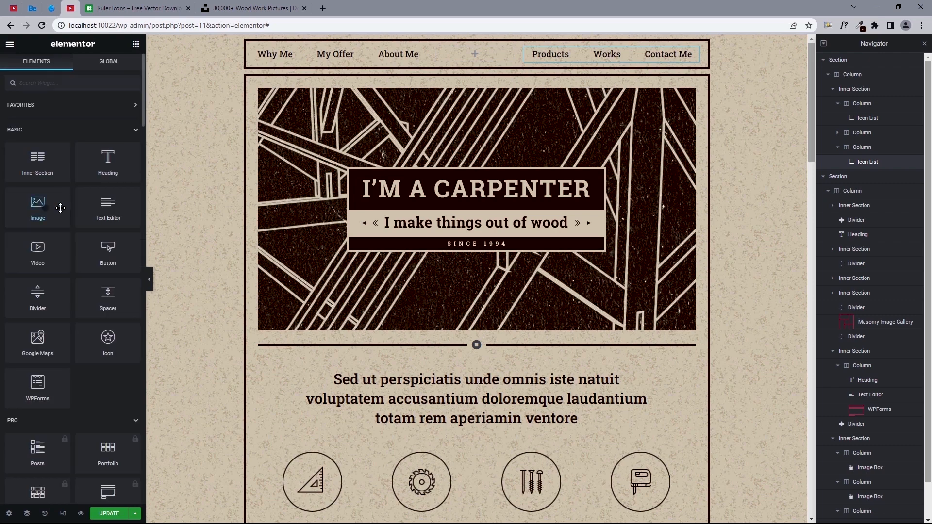
pyautogui.moveTo(38, 203); pyautogui.dragTo(482, 54)
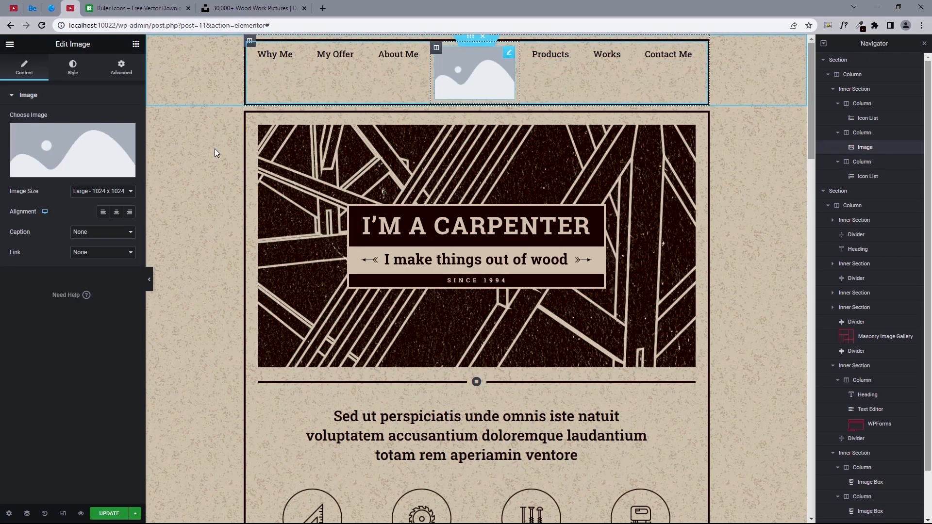
pyautogui.click(73, 150)
pyautogui.click(446, 181)
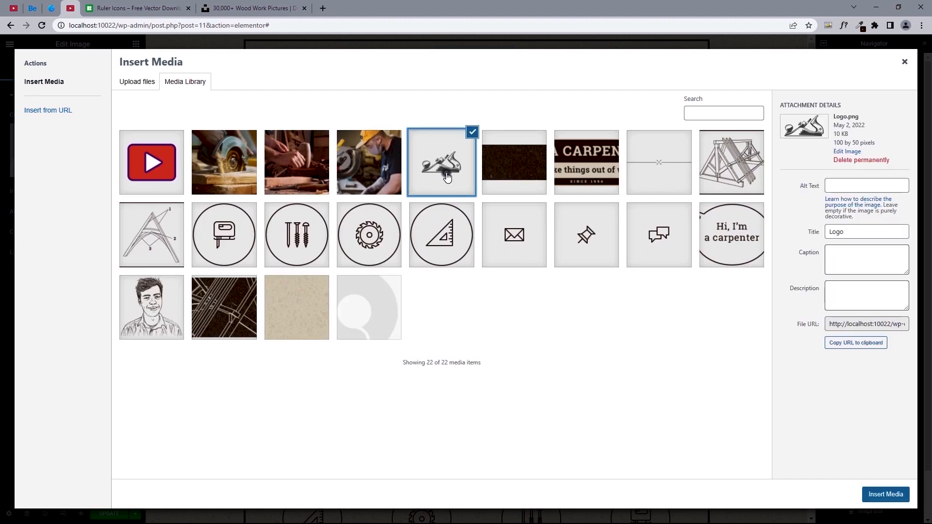
pyautogui.click(882, 496)
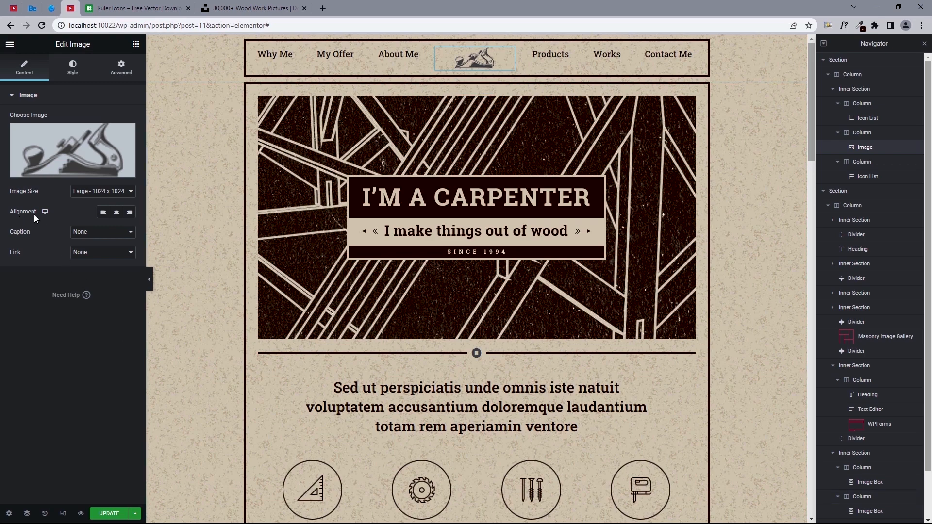
pyautogui.click(116, 213)
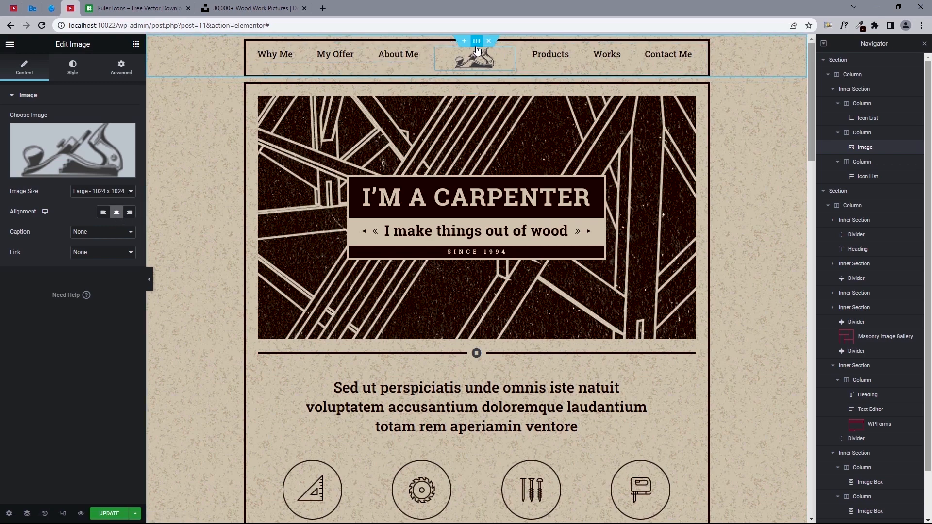
# Set the vertical alignment of the header's inner section to Middle
pyautogui.click(476, 42)
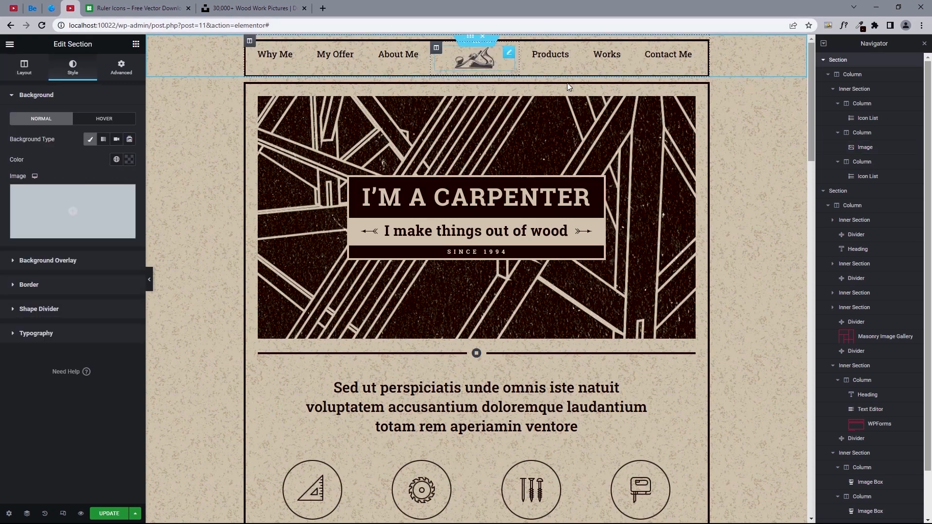
pyautogui.click(861, 93)
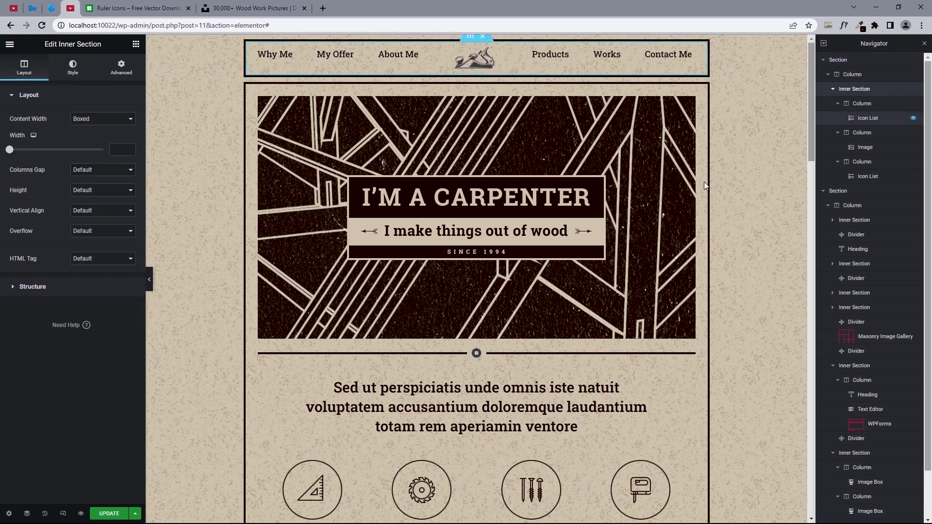
pyautogui.click(83, 213)
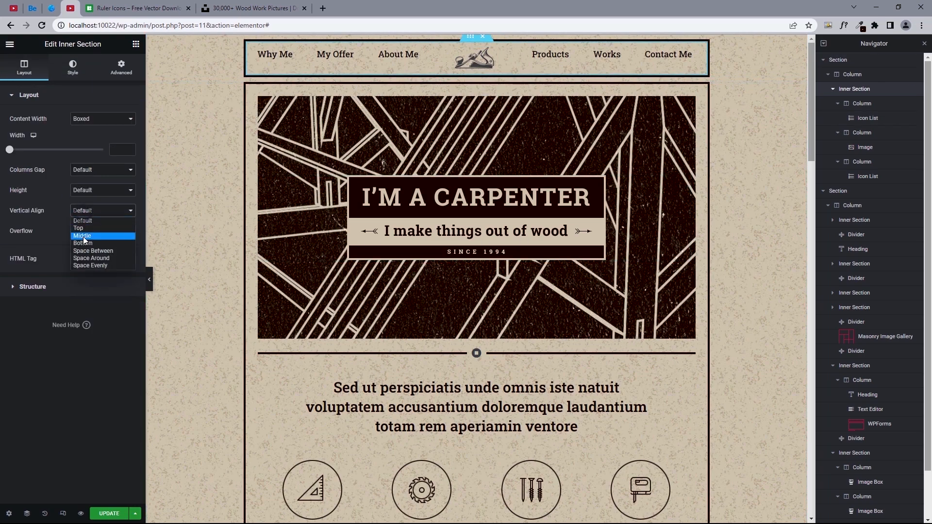
pyautogui.click(83, 236)
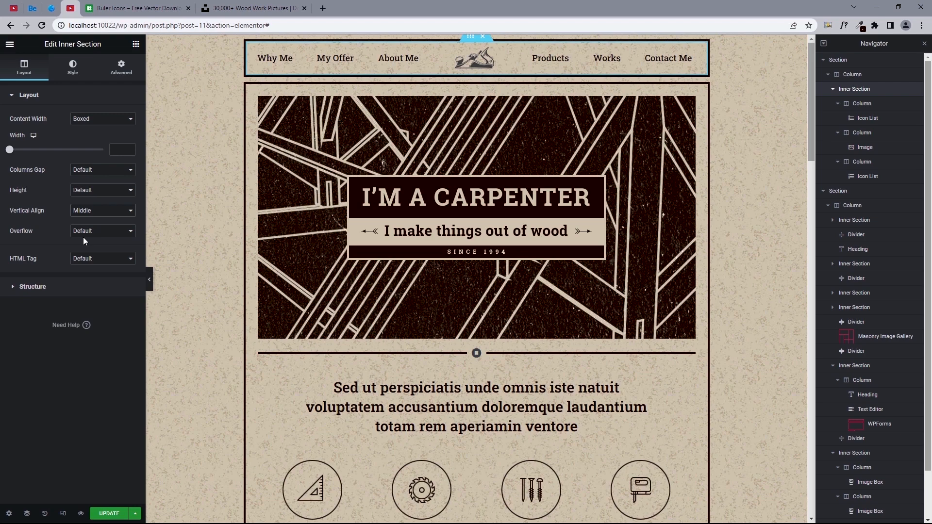
# Check the reference site's header, and enable Sticky Header Effects on the page's header section
pyautogui.click(51, 8)
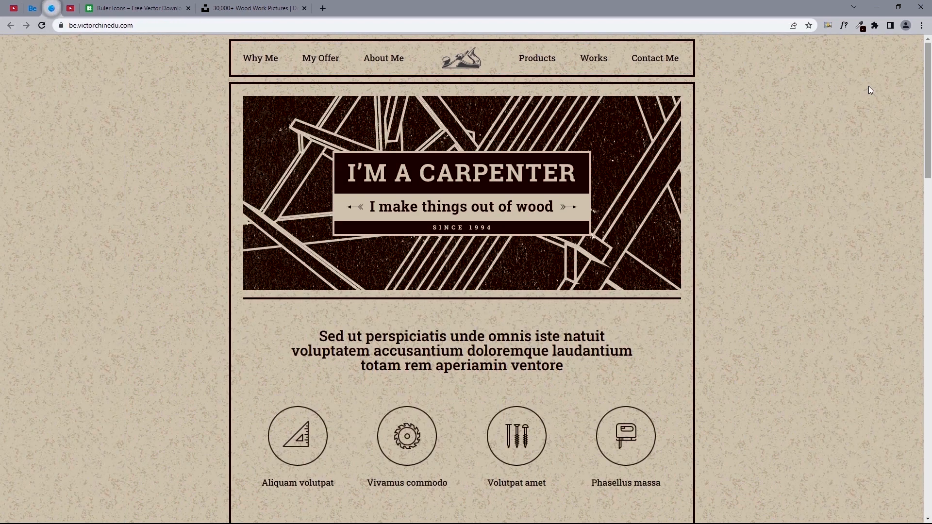
pyautogui.moveTo(930, 67); pyautogui.dragTo(822, 42)
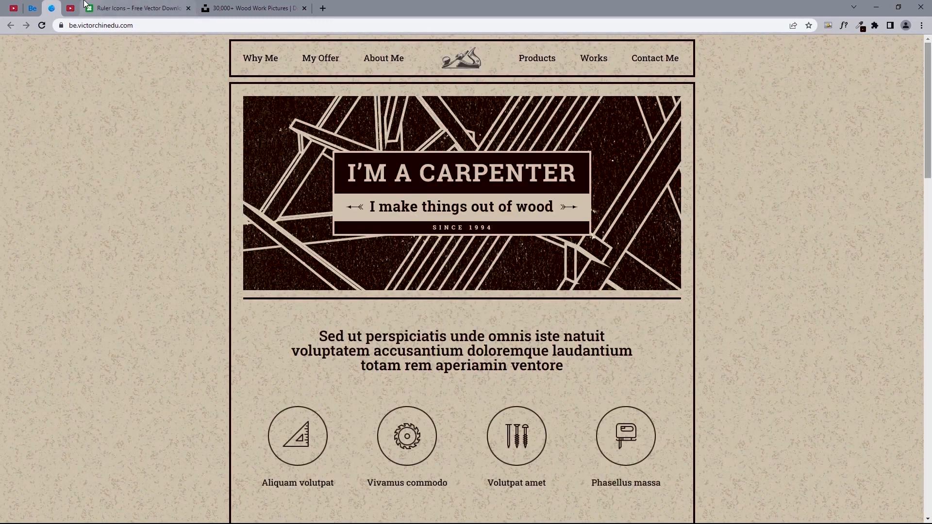
pyautogui.click(70, 8)
pyautogui.click(861, 61)
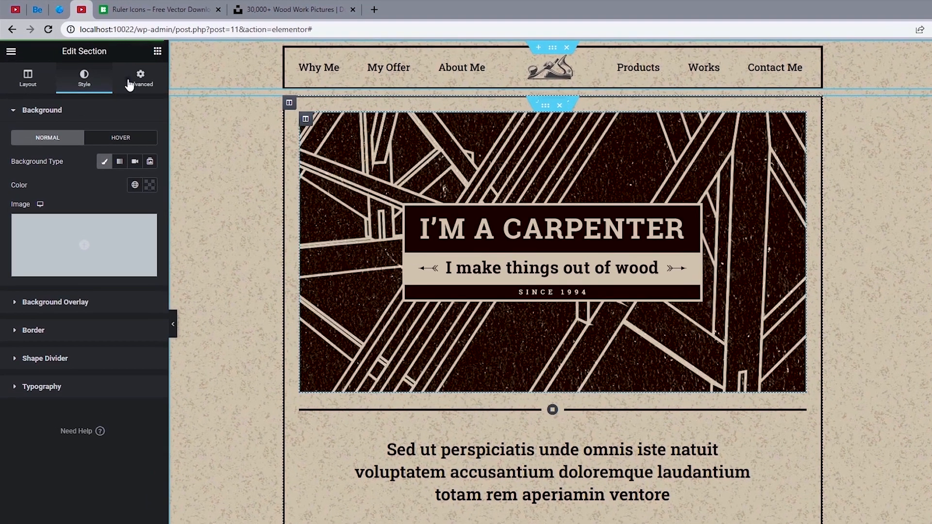
pyautogui.click(112, 71)
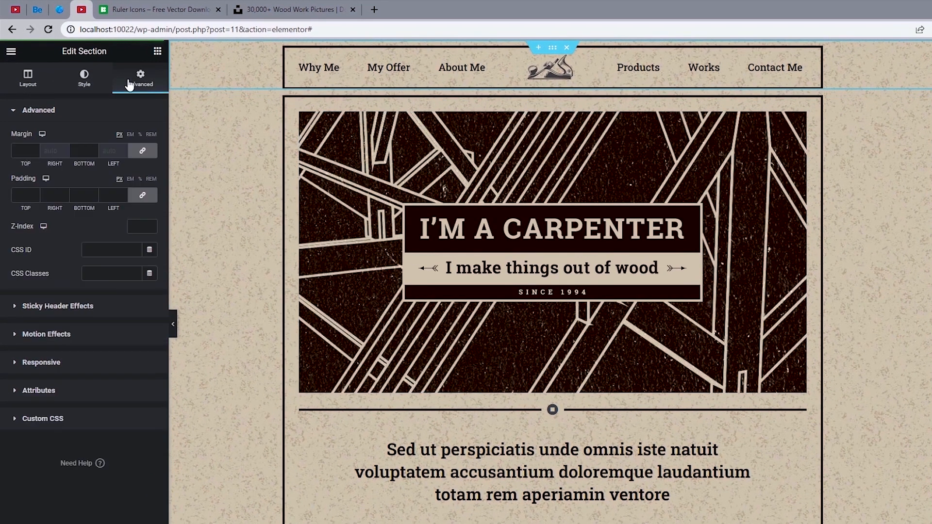
pyautogui.click(33, 310)
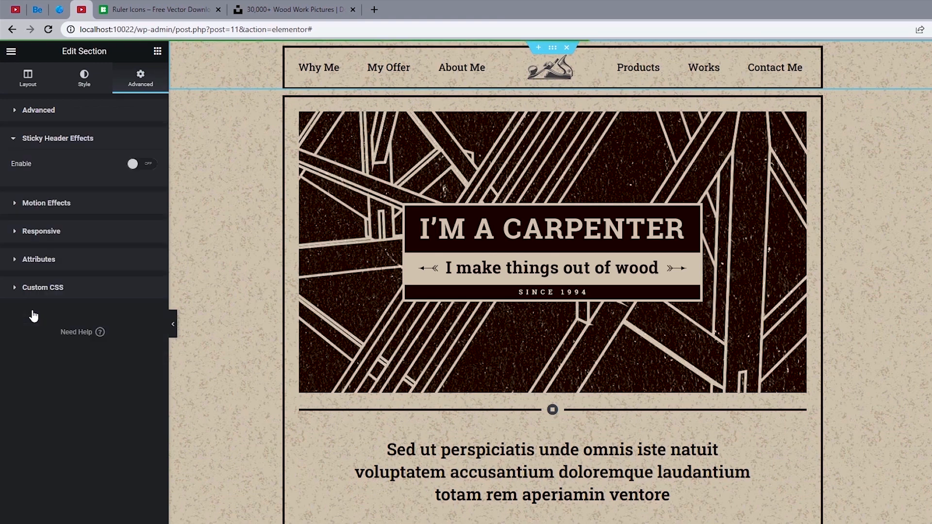
pyautogui.click(146, 165)
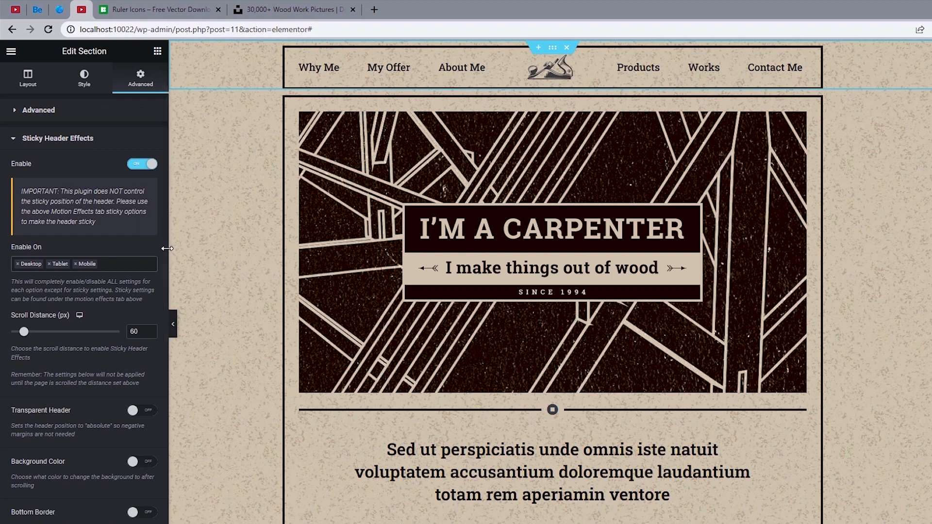
# Enable the header's background color change after scrolling and set the color to #FFFFFF4F
pyautogui.moveTo(164, 244); pyautogui.dragTo(163, 333)
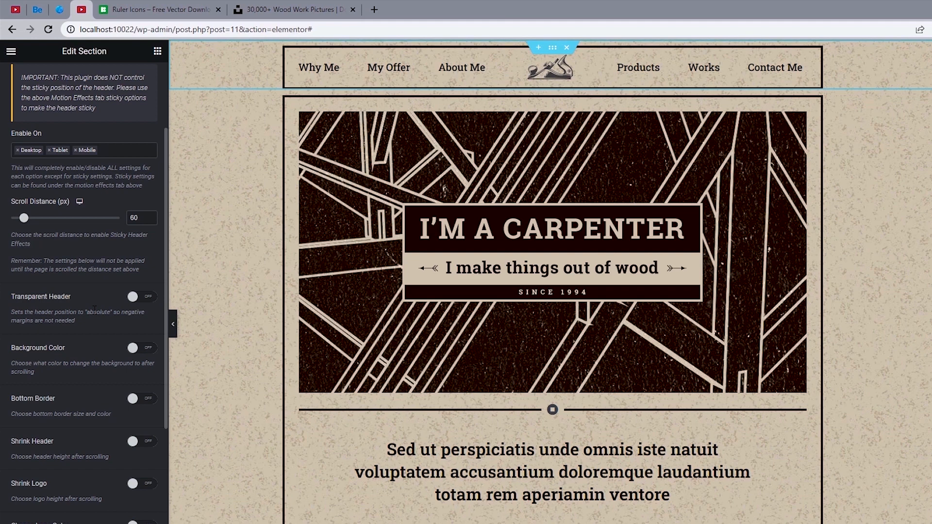
pyautogui.click(150, 348)
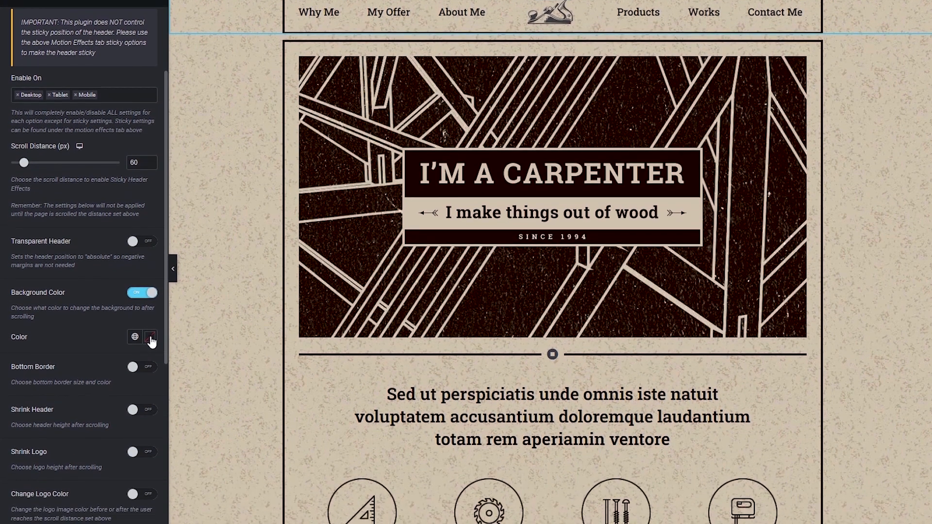
pyautogui.click(151, 340)
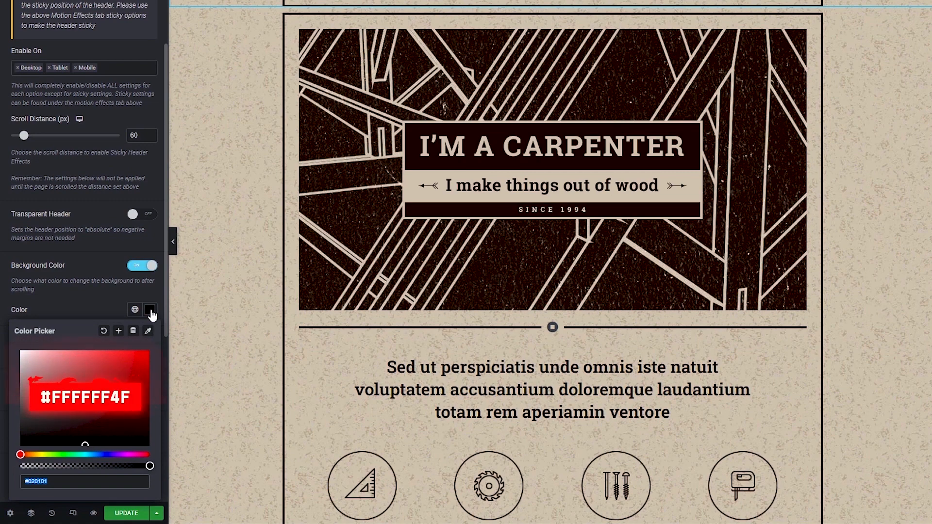
pyautogui.write('#FFFFFF4F')
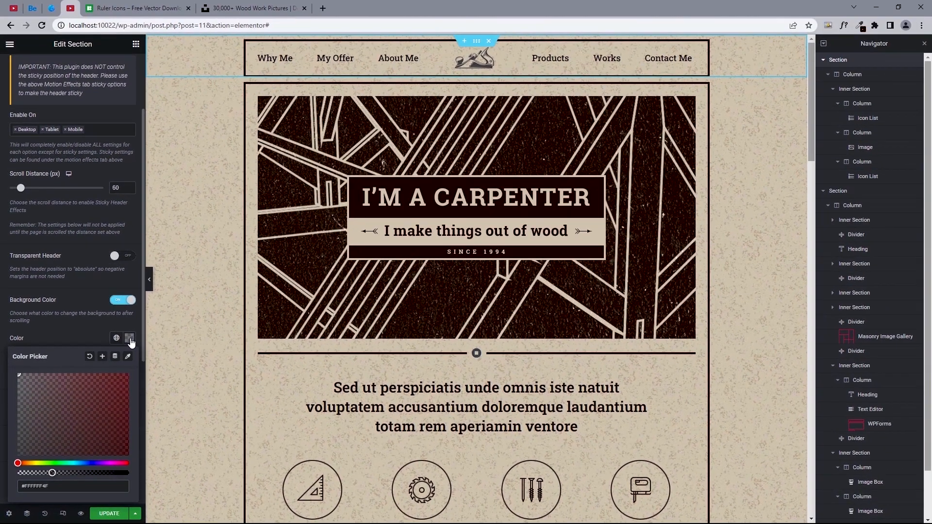
# Examine how the header behaves while scrolling on the reference site, and update the edited page
pyautogui.click(51, 8)
pyautogui.scroll(-8, 73, 162)
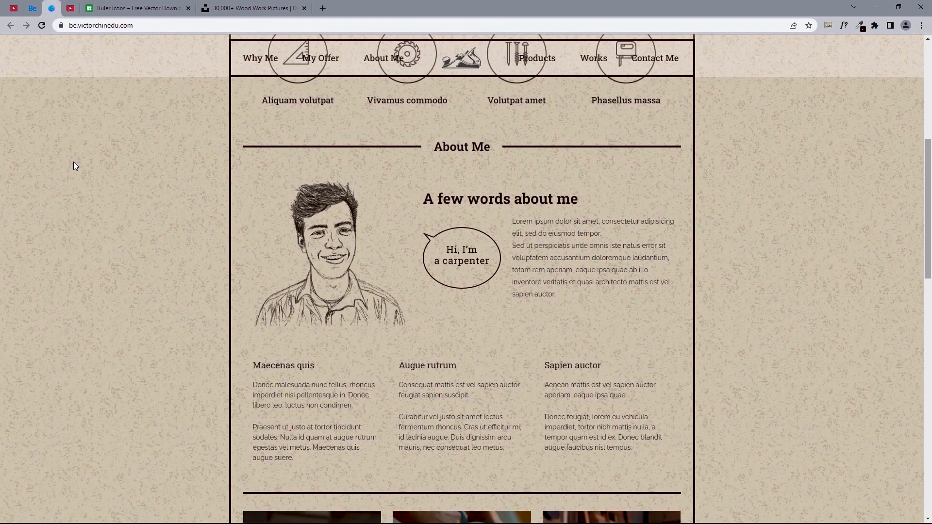
pyautogui.scroll(8, 879, 202)
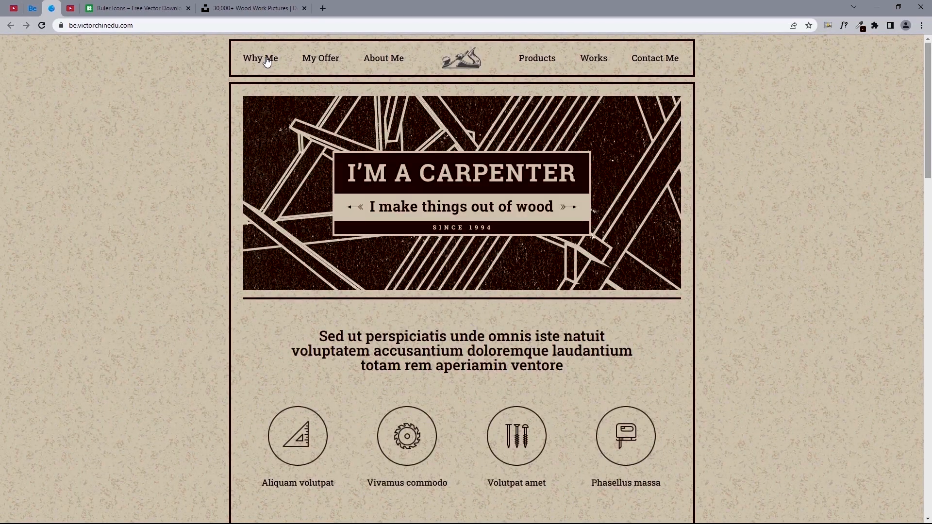
pyautogui.scroll(-2, 266, 61)
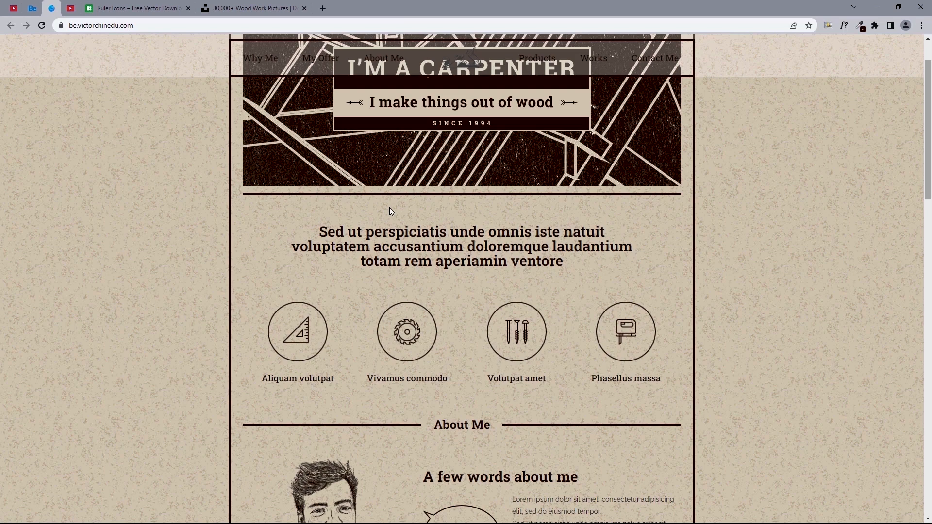
pyautogui.click(75, 13)
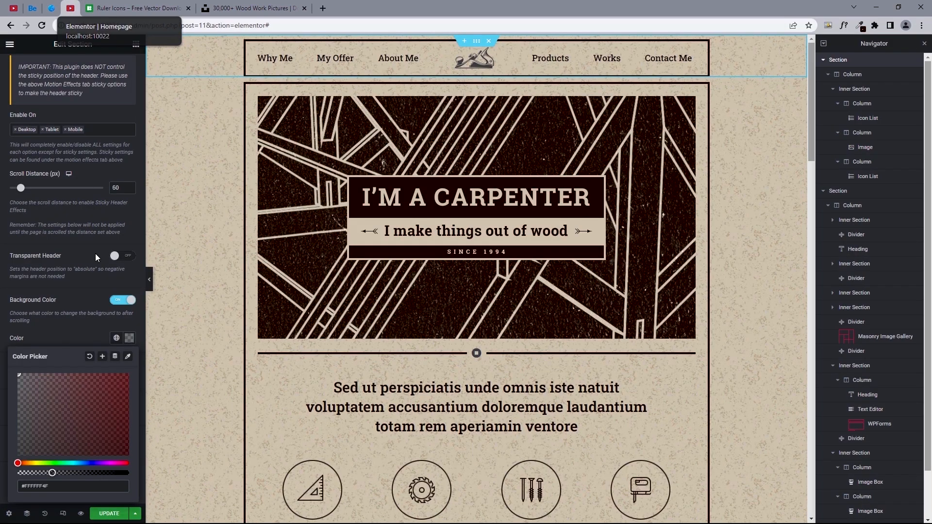
pyautogui.click(107, 513)
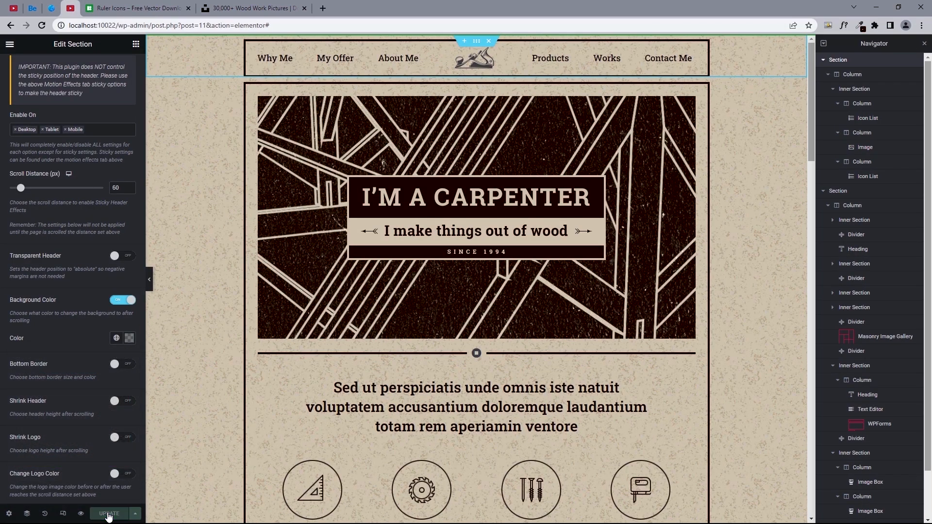
# Preview the page in responsive mode at laptop size and switch to the tablet layout
pyautogui.click(63, 513)
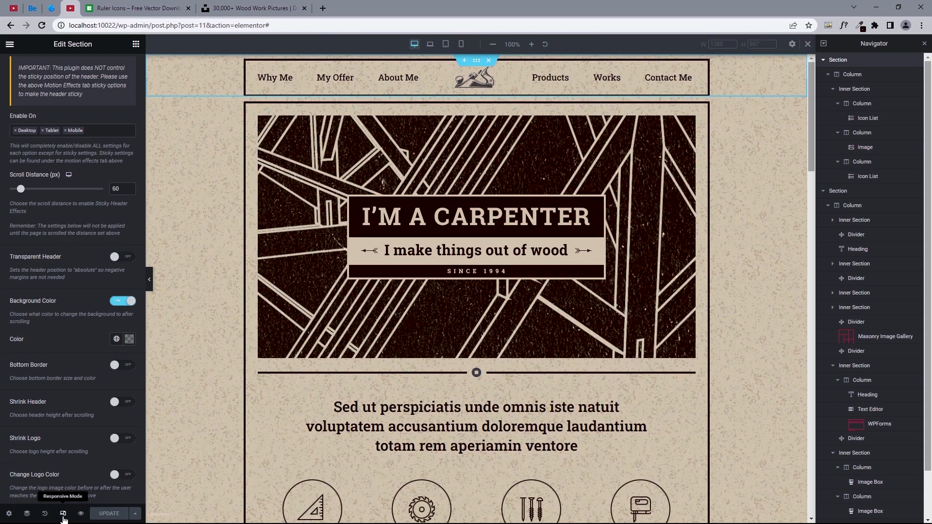
pyautogui.click(430, 45)
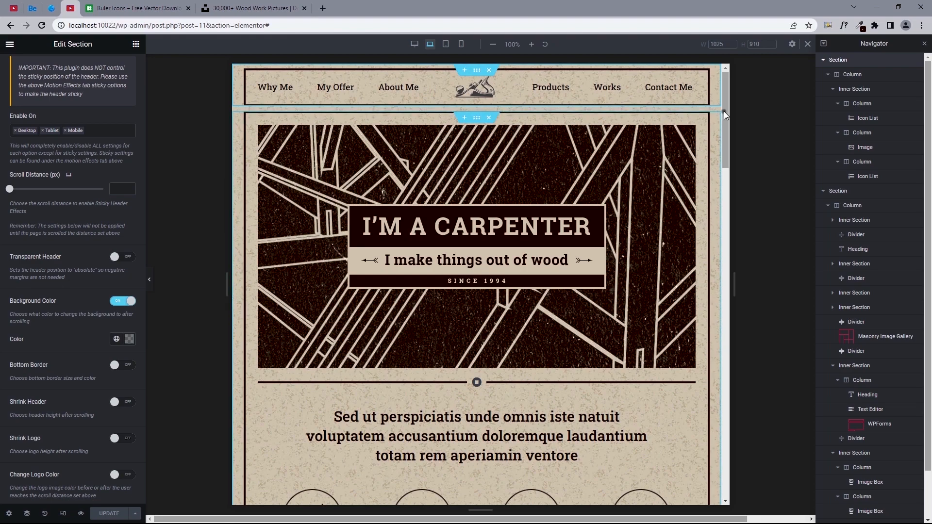
pyautogui.moveTo(724, 112); pyautogui.dragTo(705, 126)
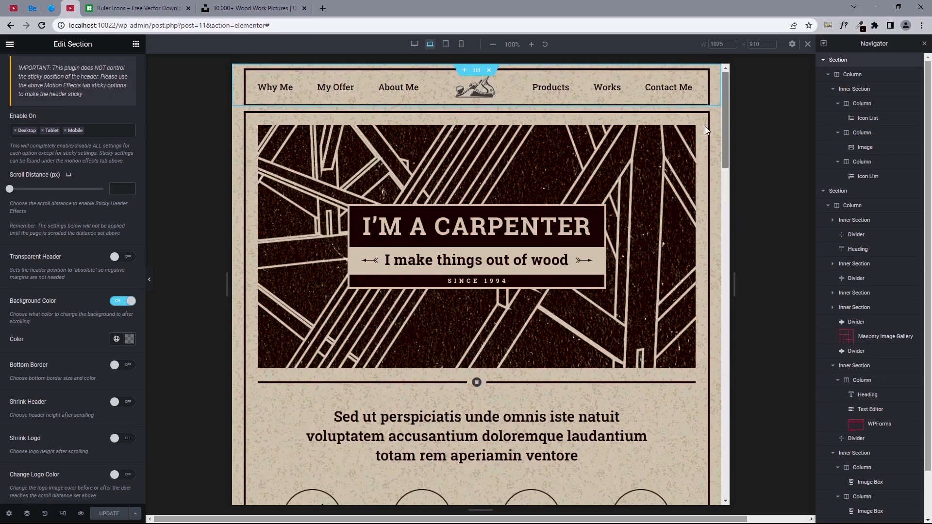
pyautogui.click(446, 46)
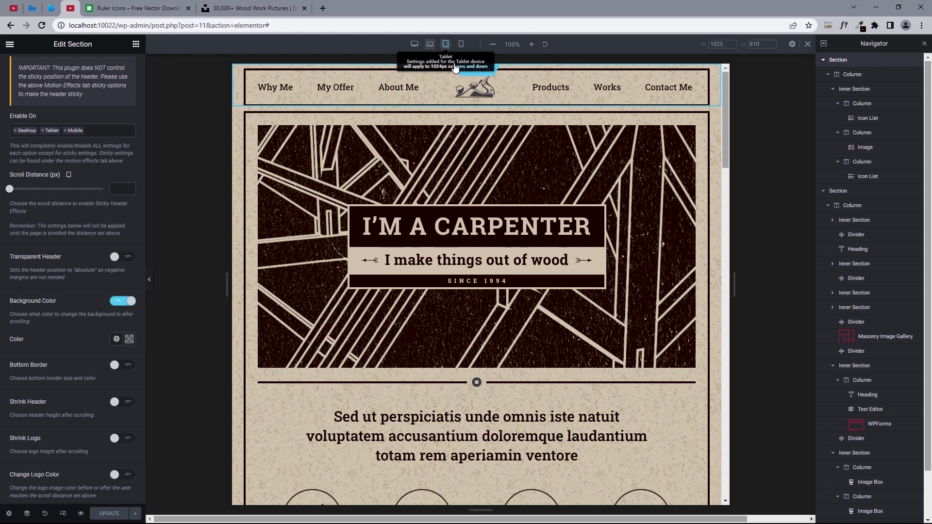
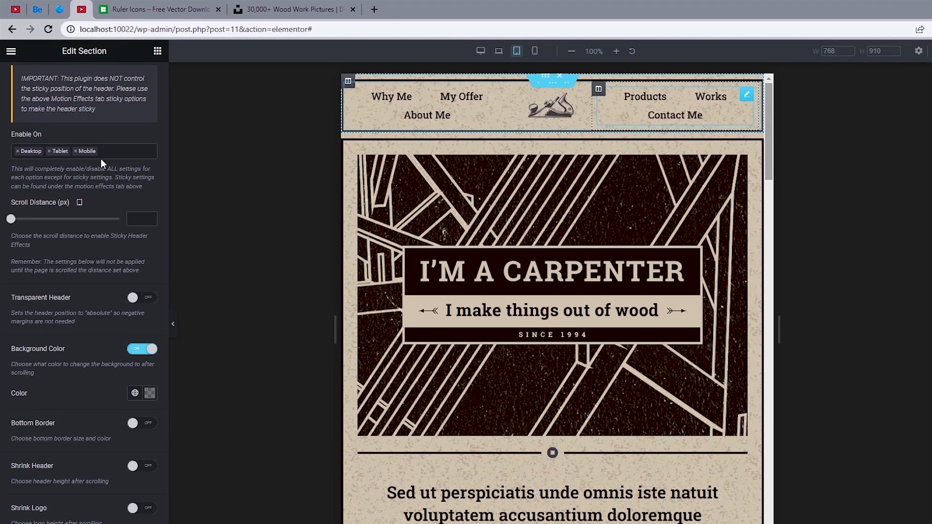
# Set the header section's tablet padding to 10 px on the right and left, with 0 at top and bottom
pyautogui.scroll(3, 101, 158)
pyautogui.click(131, 116)
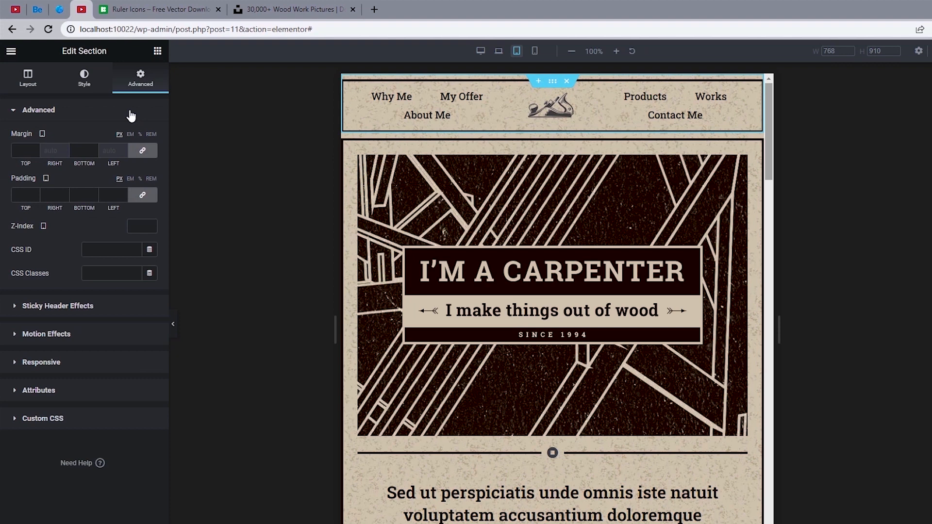
pyautogui.click(141, 195)
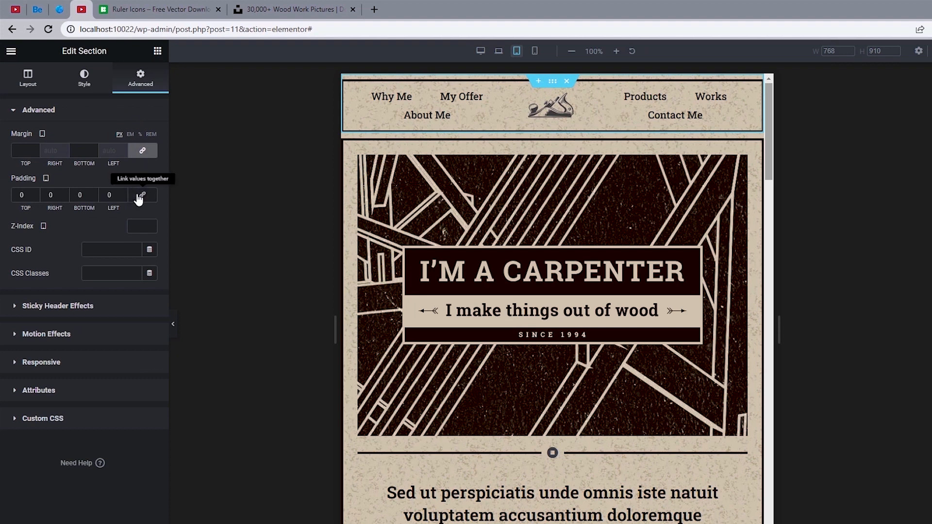
pyautogui.click(48, 194)
pyautogui.write('1')
pyautogui.click(109, 195)
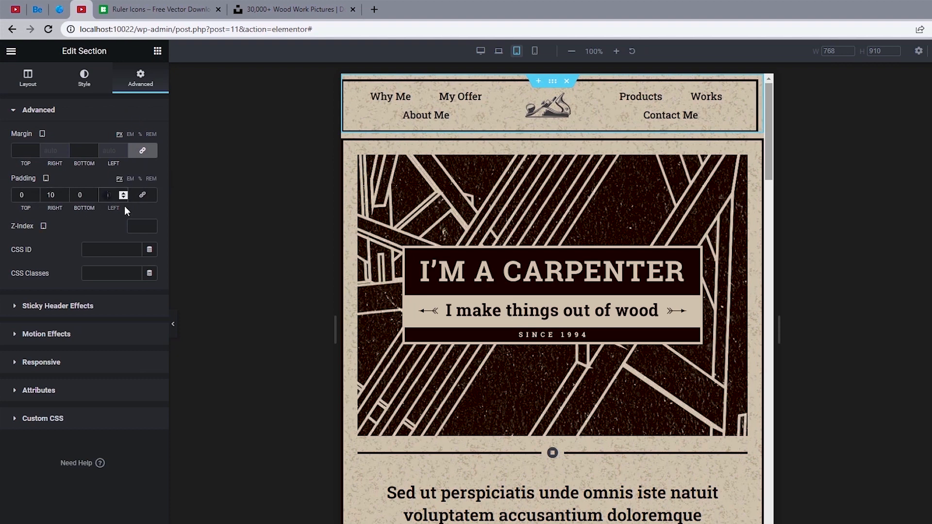
pyautogui.write('10')
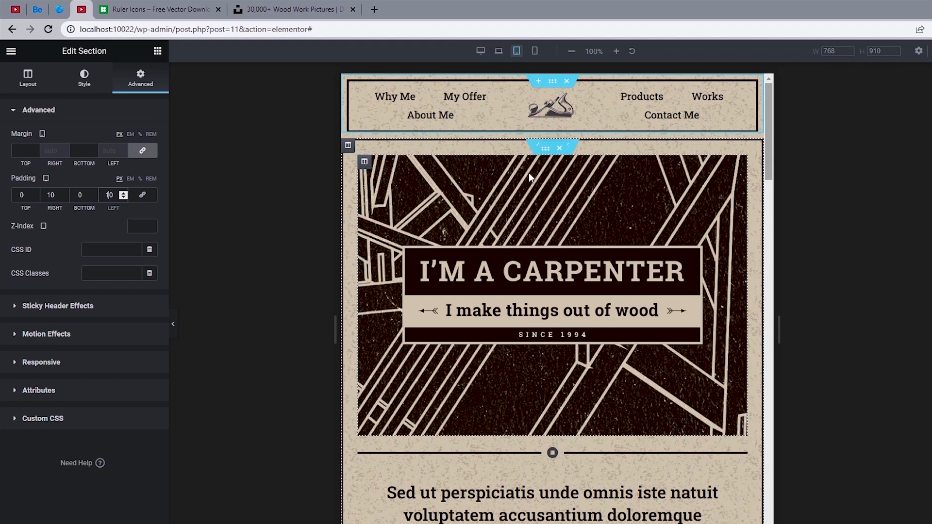
# Set the main content section's tablet padding to 10 px on the left and right, with 0 at top and bottom
pyautogui.click(552, 145)
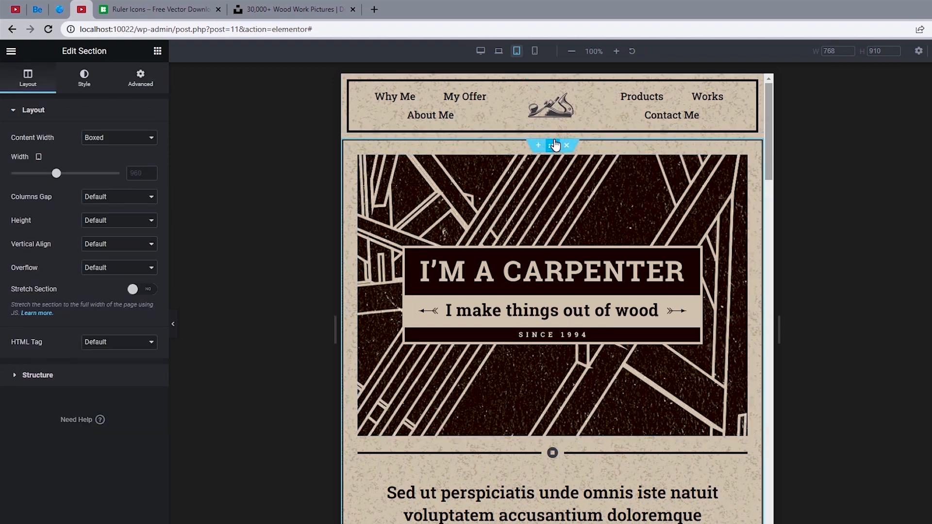
pyautogui.click(154, 86)
pyautogui.click(148, 195)
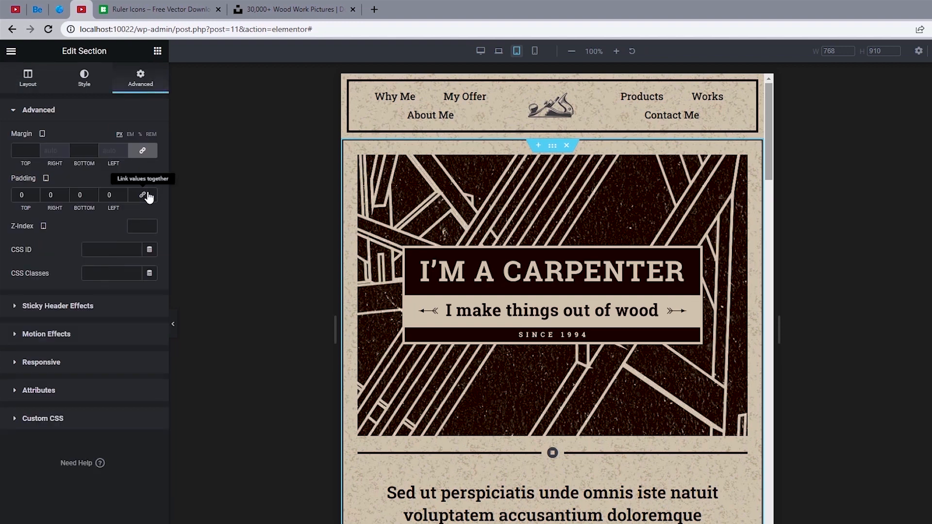
pyautogui.click(104, 194)
pyautogui.write('0')
pyautogui.write('1')
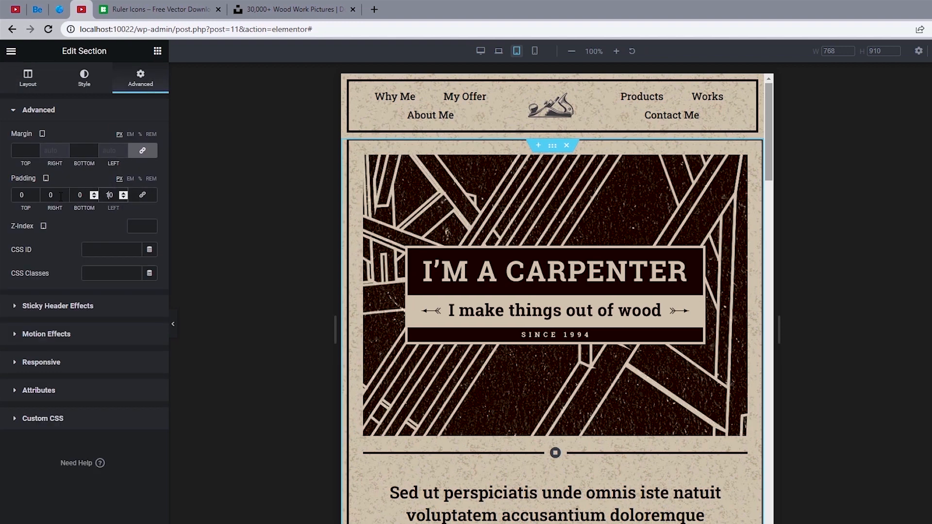
pyautogui.click(49, 194)
pyautogui.write('1')
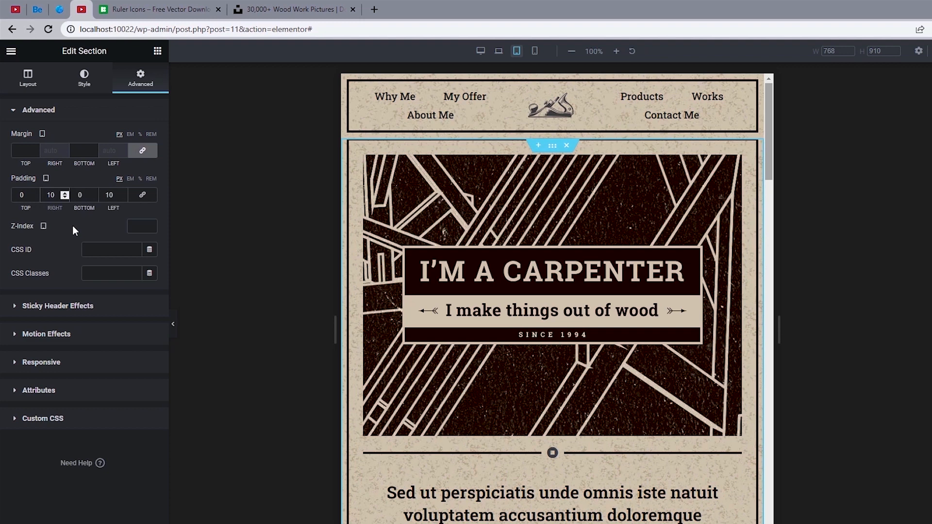
# Set the space between items of the header's left icon list to 20 for tablet
pyautogui.moveTo(491, 103)
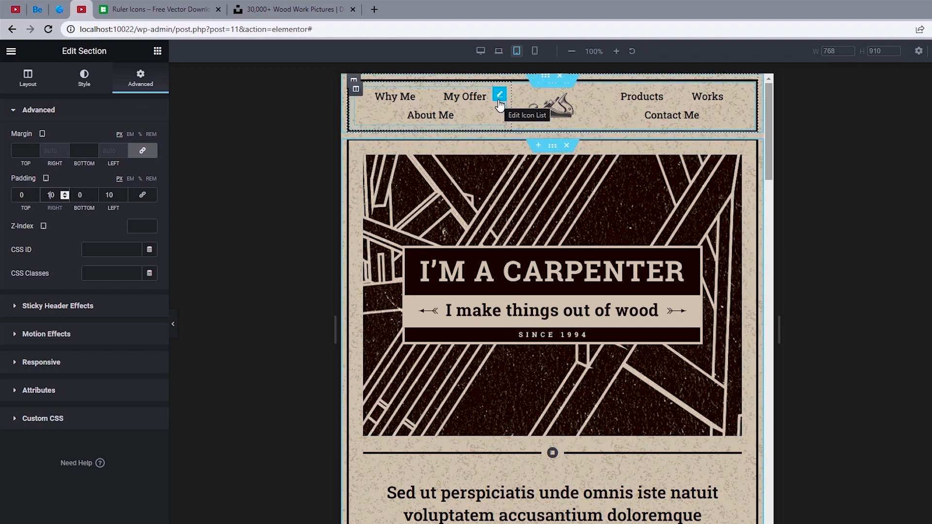
pyautogui.click(499, 97)
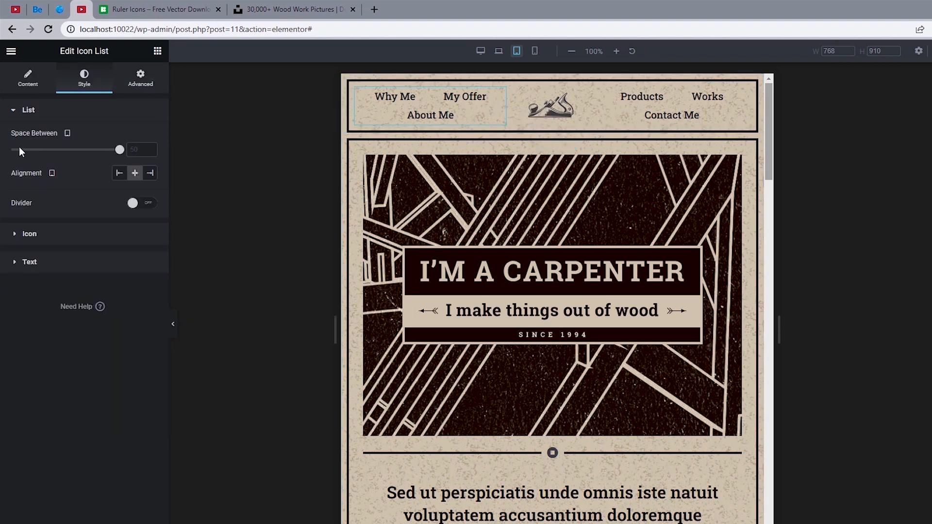
pyautogui.click(138, 149)
pyautogui.write('20')
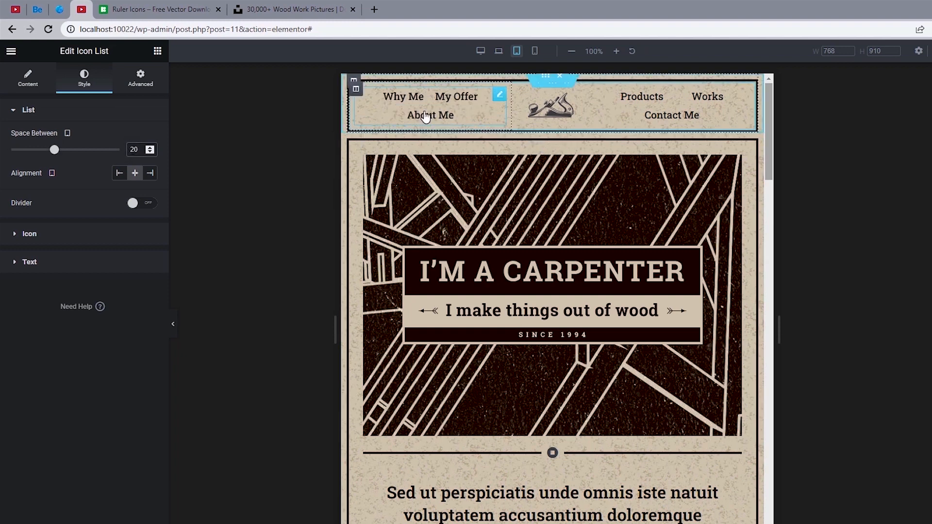
# Set the left icon list's tablet text size to 16 px
pyautogui.click(52, 266)
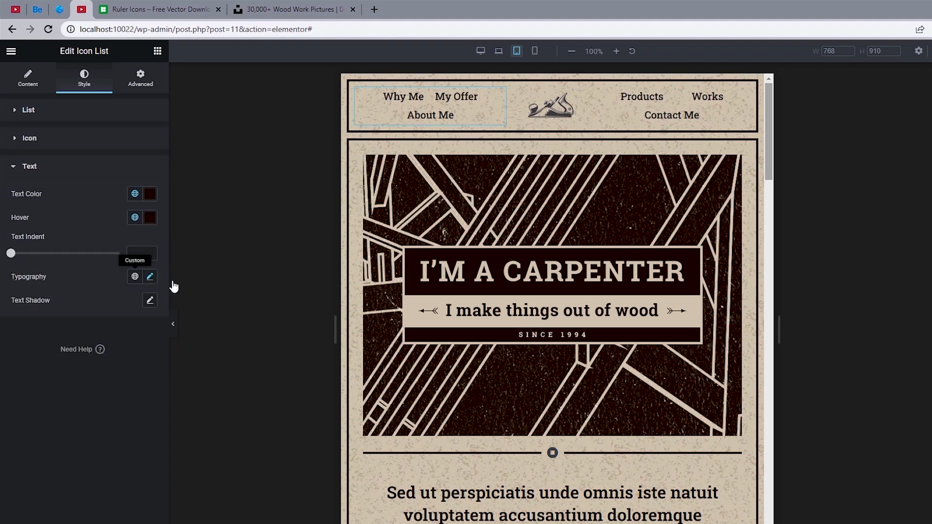
pyautogui.click(156, 281)
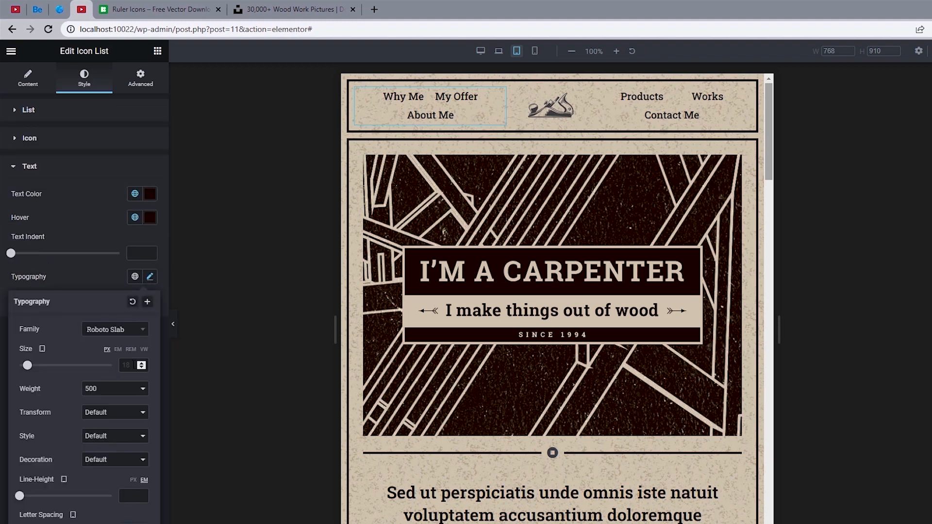
pyautogui.write('16')
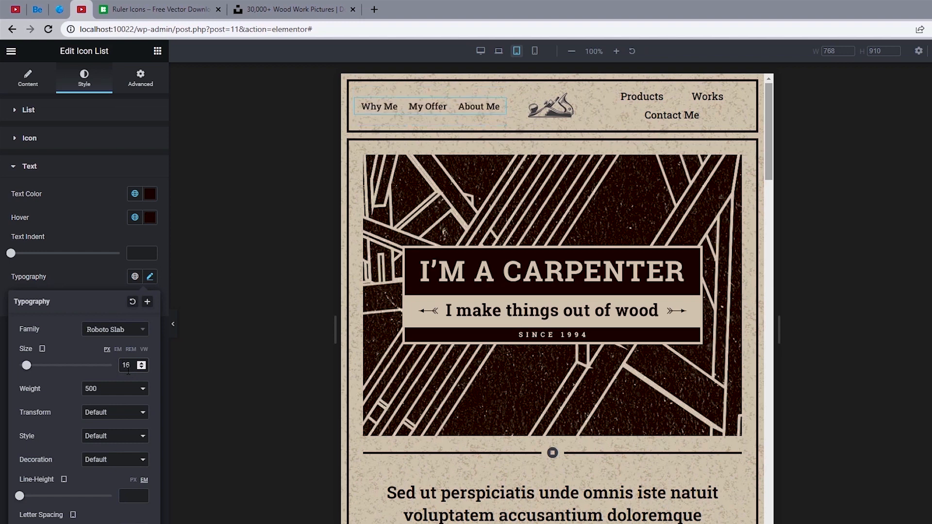
# Copy the left header icon list's style onto the right icon list with Products, Works and Contact Me
pyautogui.rightClick(497, 104)
pyautogui.click(523, 145)
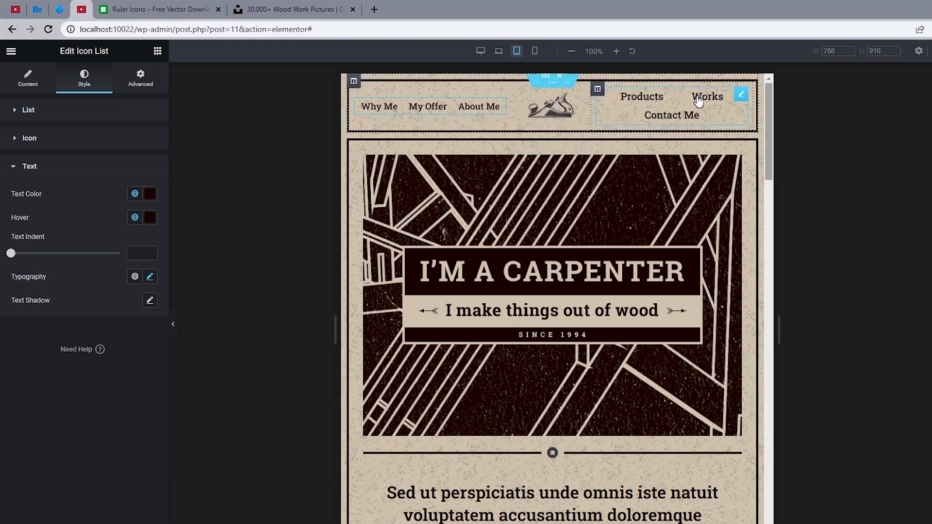
pyautogui.rightClick(736, 92)
pyautogui.click(753, 172)
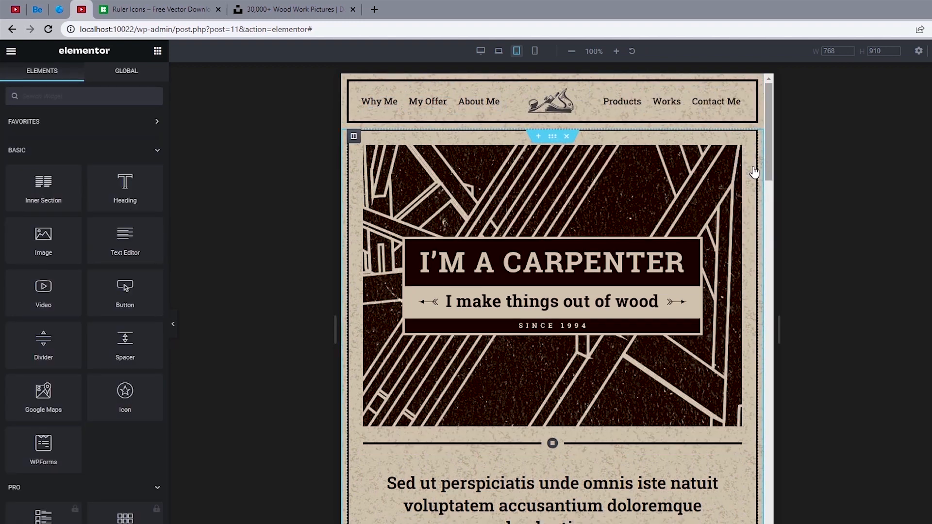
# Set the minimum height of the "I'm a carpenter" hero inner section to 400 px for tablet
pyautogui.click(545, 141)
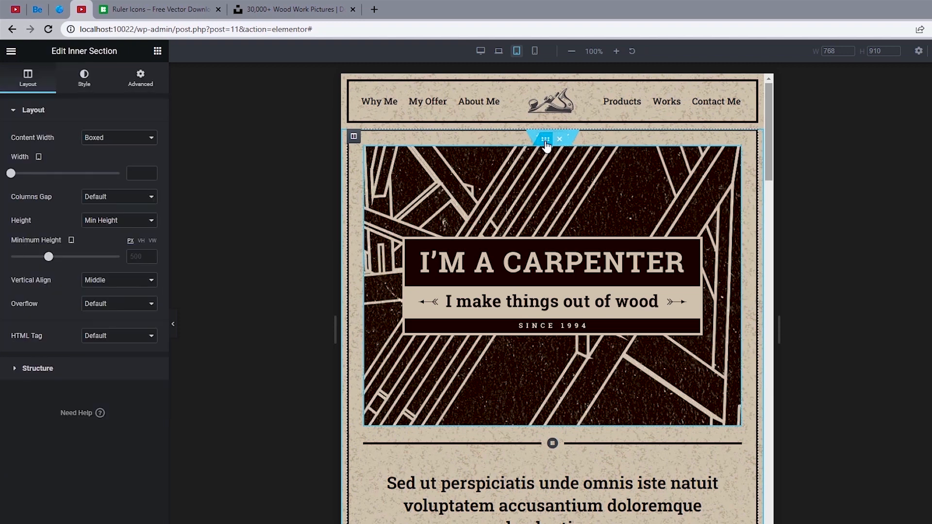
pyautogui.click(136, 257)
pyautogui.write('400')
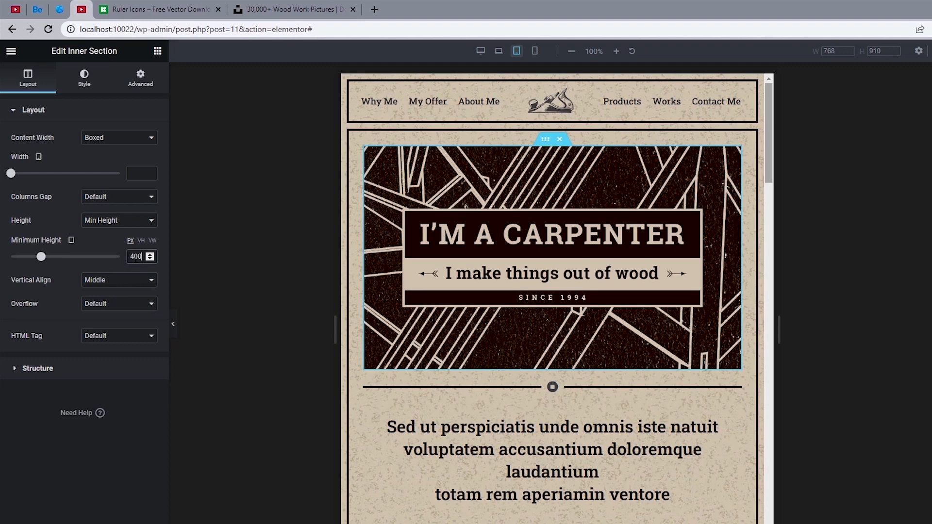
# Set the "Sed ut perspiciatis" heading's tablet text size to 25 px and its line height to 45 px
pyautogui.scroll(-3, 588, 402)
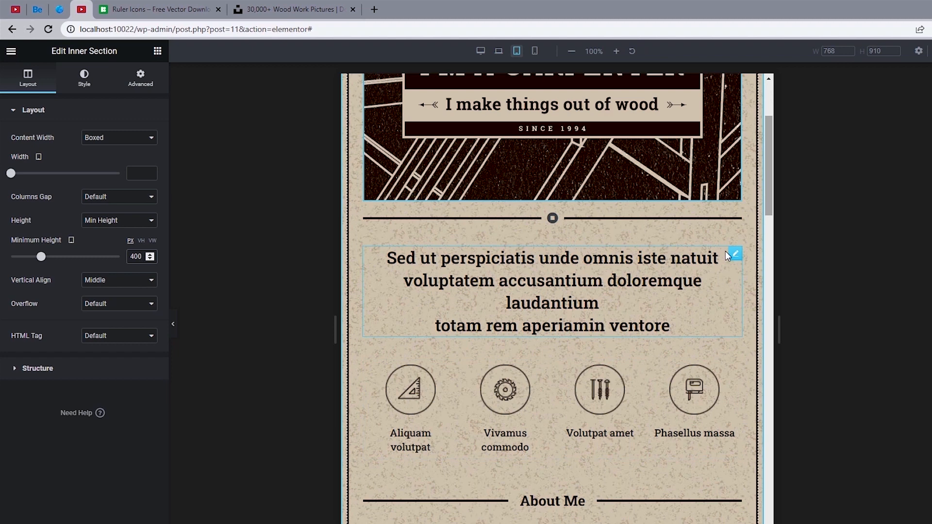
pyautogui.click(735, 253)
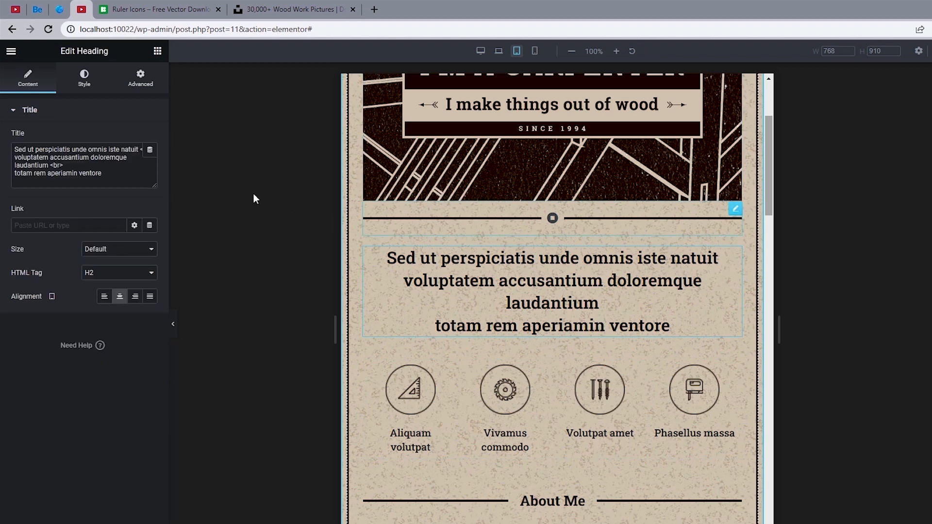
pyautogui.click(82, 92)
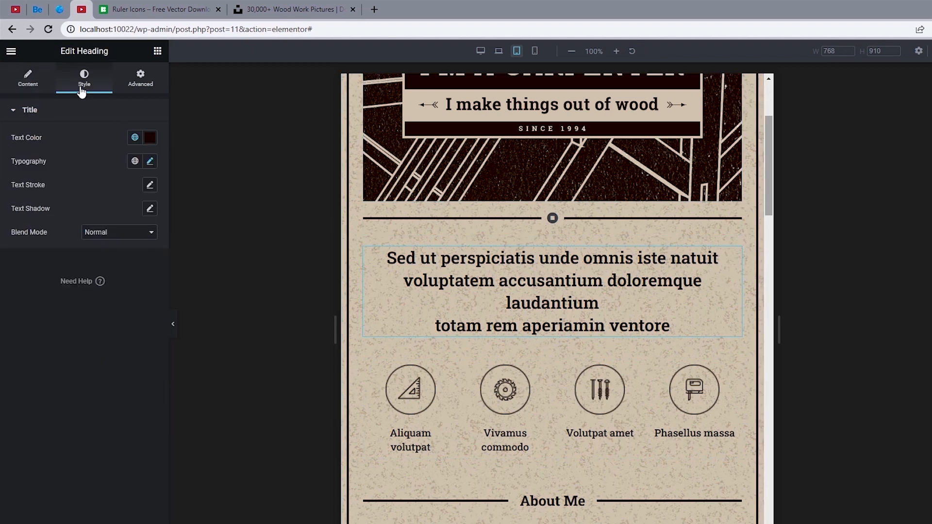
pyautogui.click(150, 165)
pyautogui.click(125, 251)
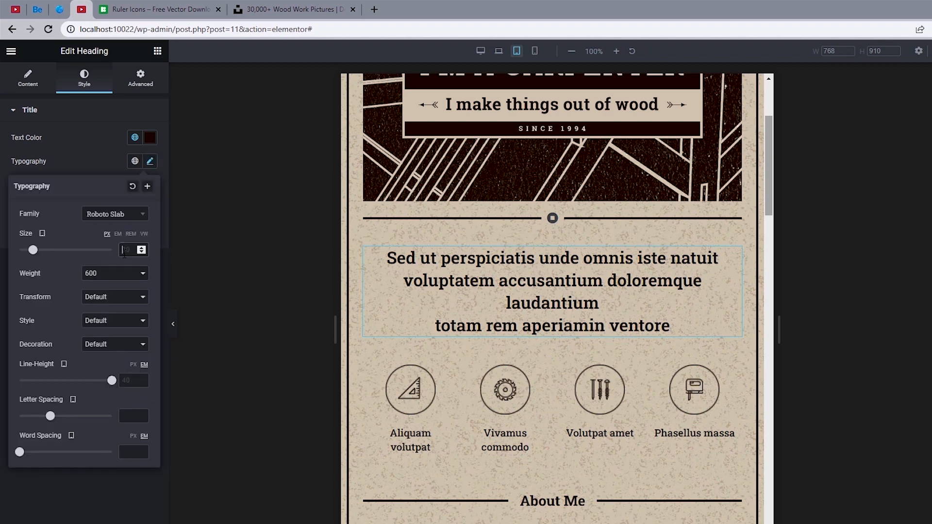
pyautogui.write('25')
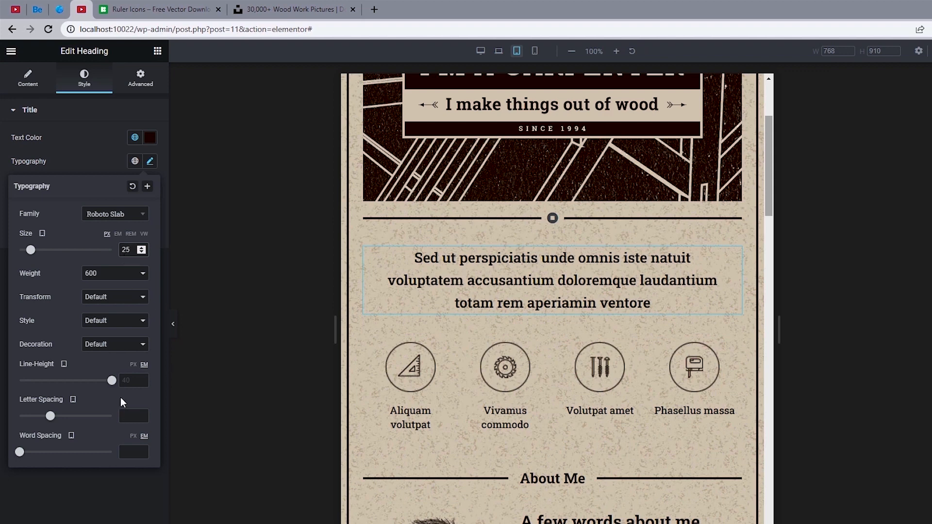
pyautogui.click(133, 365)
pyautogui.click(127, 383)
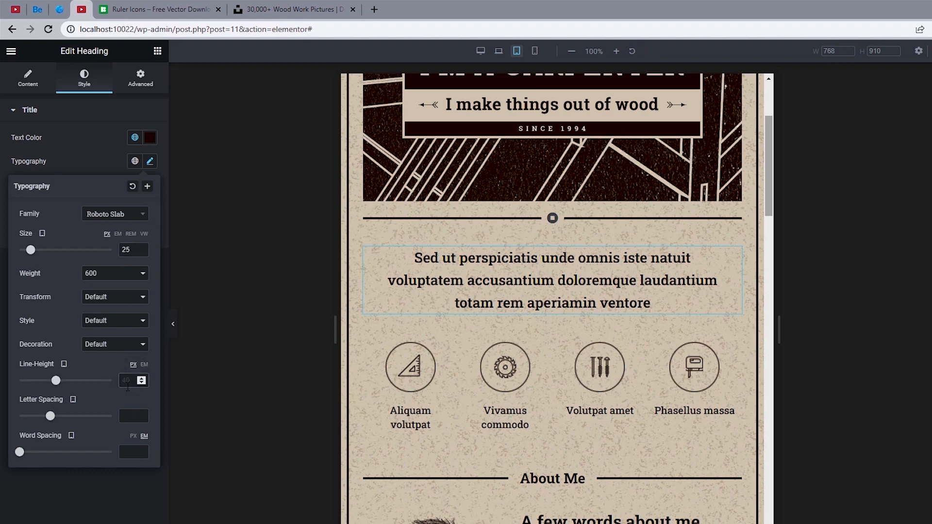
pyautogui.write('45')
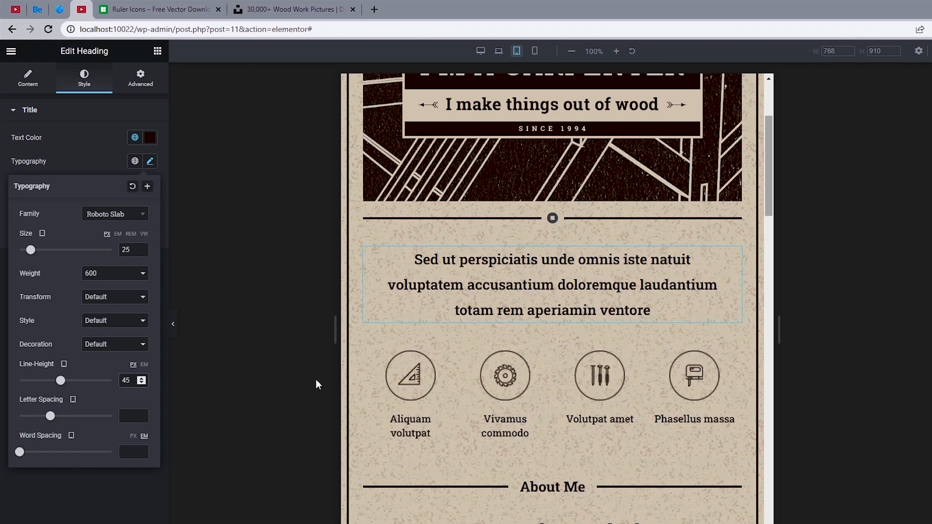
# Set the "Aliquam volutpat" image box's tablet image width to 100% and its title text size to 16 px
pyautogui.scroll(-1, 436, 340)
pyautogui.click(444, 302)
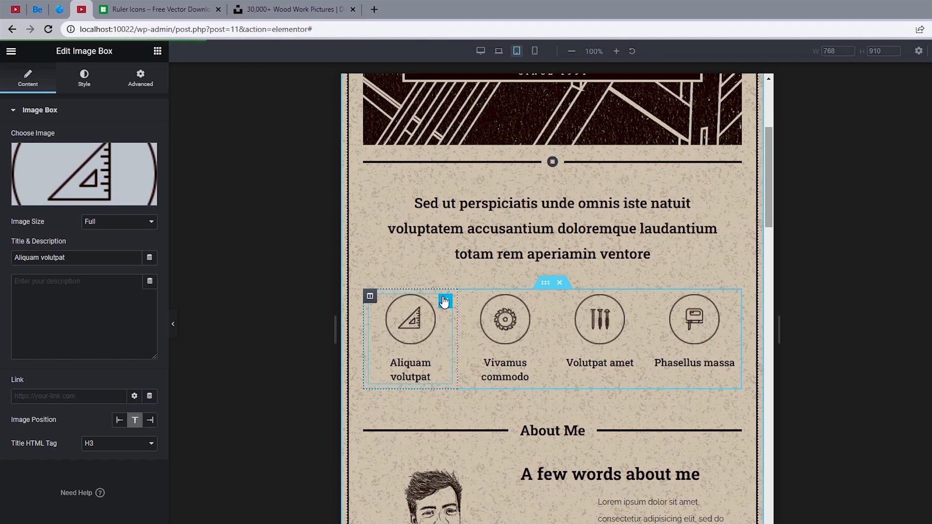
pyautogui.click(84, 78)
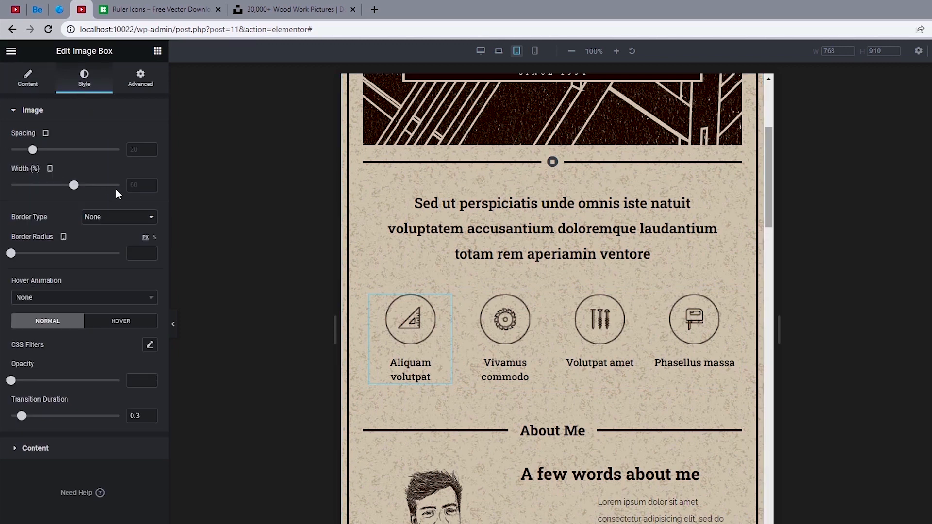
pyautogui.click(139, 185)
pyautogui.write('100')
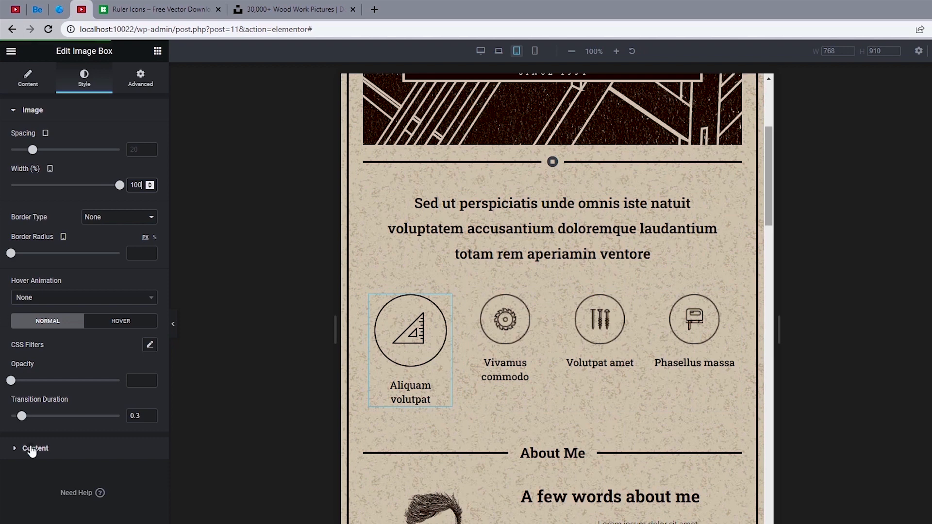
pyautogui.click(381, 399)
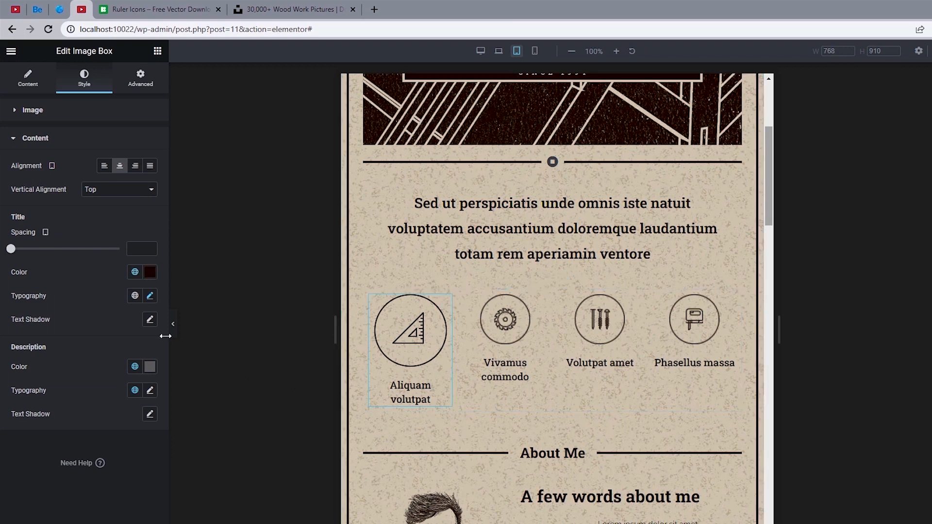
pyautogui.click(150, 295)
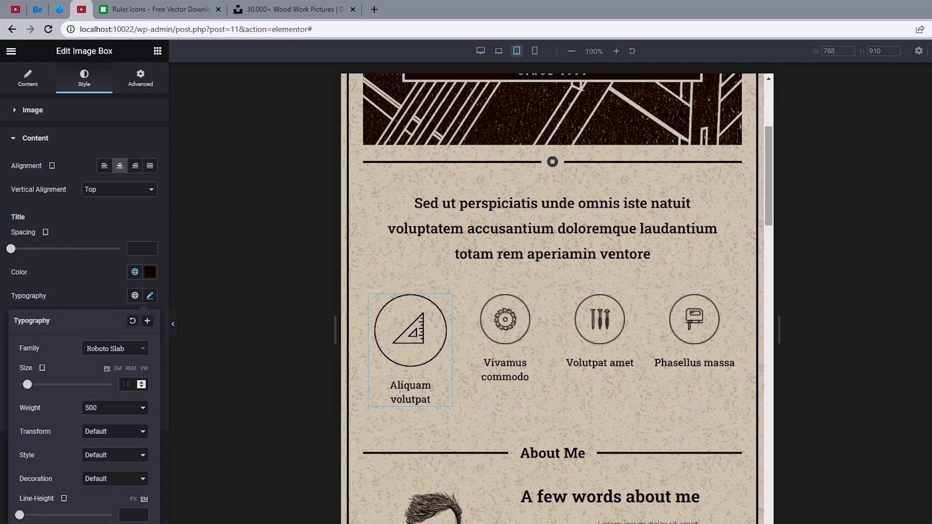
pyautogui.write('16')
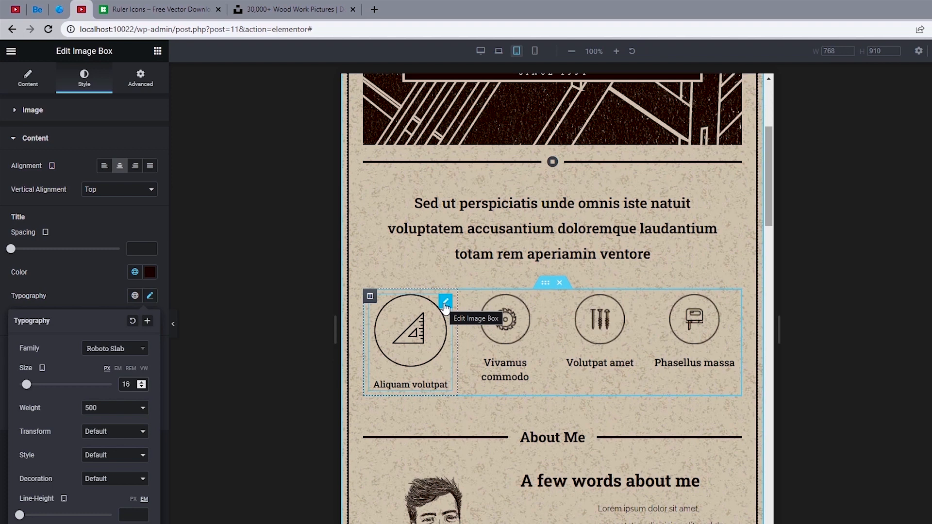
# Copy the "Aliquam volutpat" image box's style onto the Vivamus commodo, Volutpat amet and Phasellus massa image boxes
pyautogui.rightClick(444, 306)
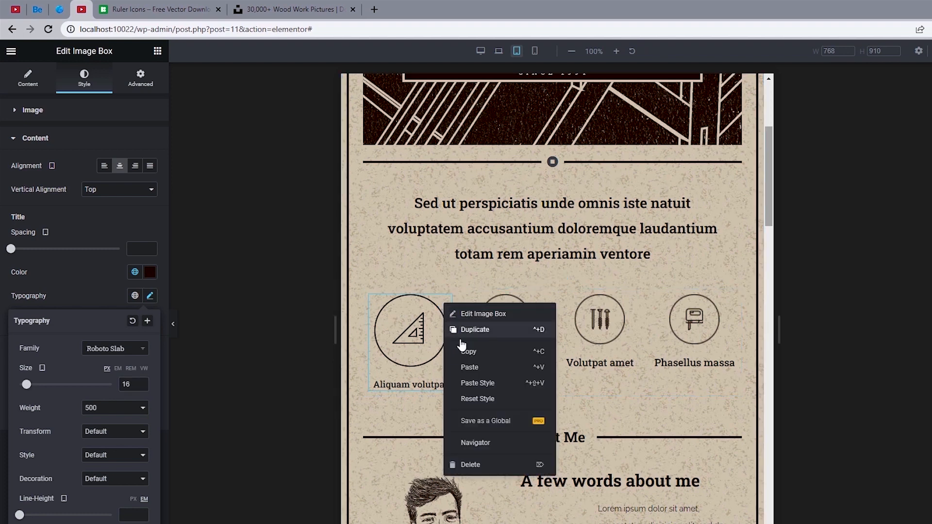
pyautogui.click(497, 318)
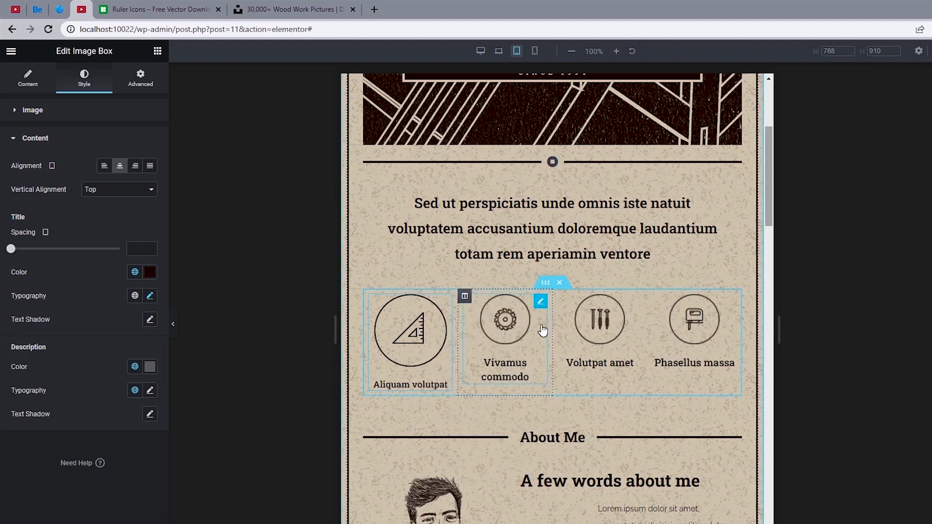
pyautogui.rightClick(553, 359)
pyautogui.click(561, 379)
pyautogui.rightClick(650, 359)
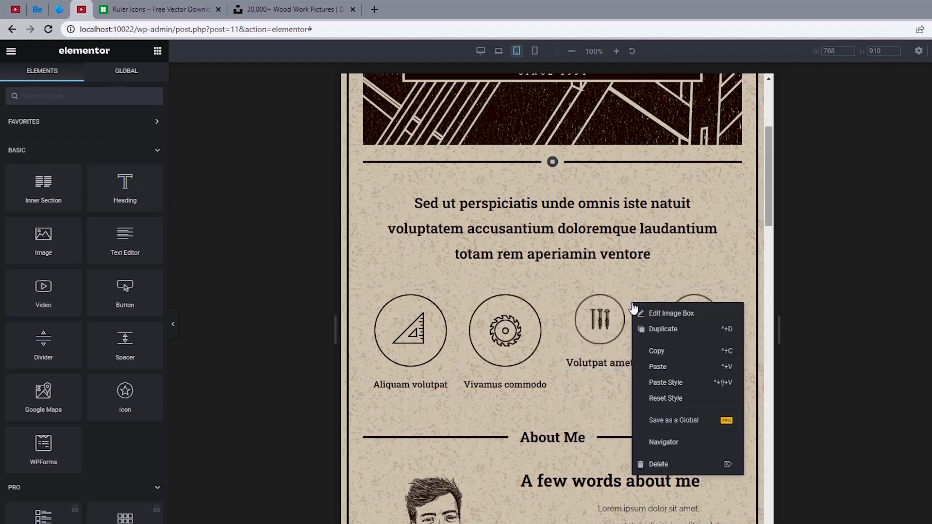
pyautogui.click(668, 382)
pyautogui.rightClick(727, 307)
pyautogui.click(754, 383)
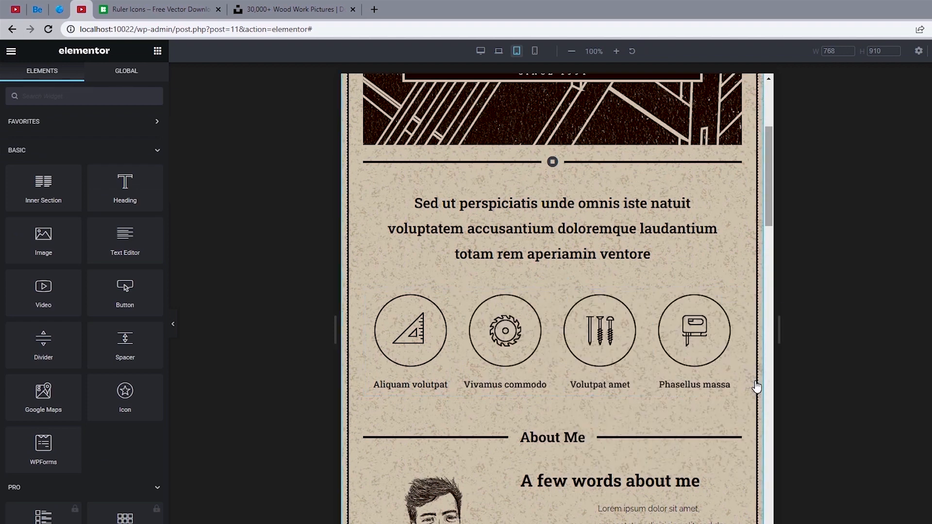
# Set the About Me divider's tablet text size to 20 px
pyautogui.scroll(-5, 756, 387)
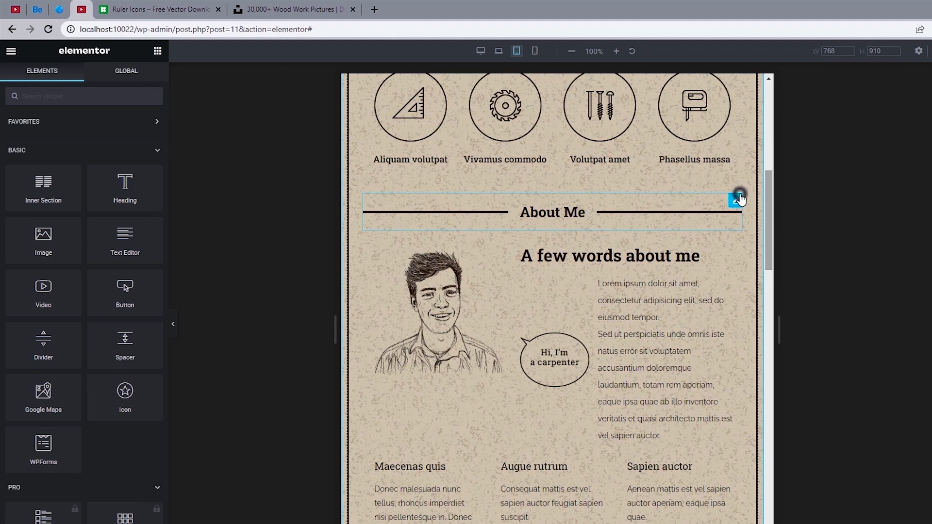
pyautogui.click(734, 201)
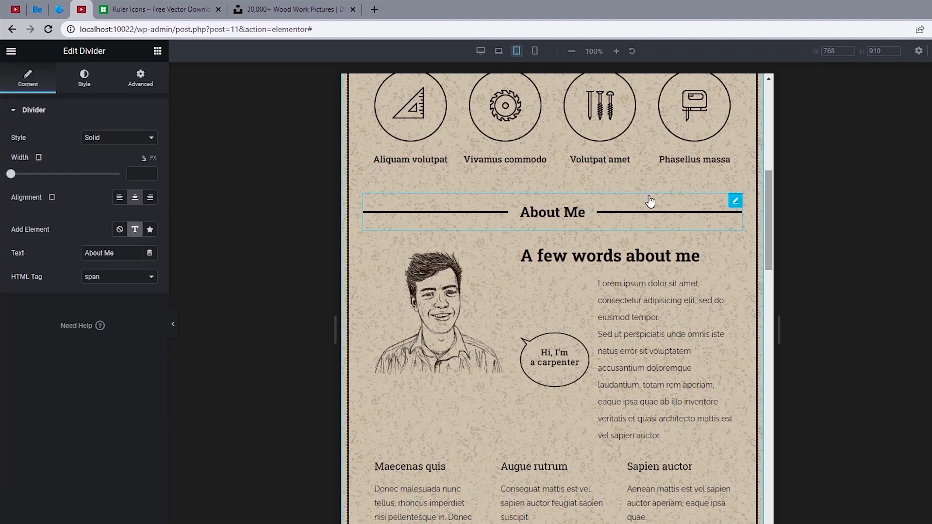
pyautogui.click(90, 92)
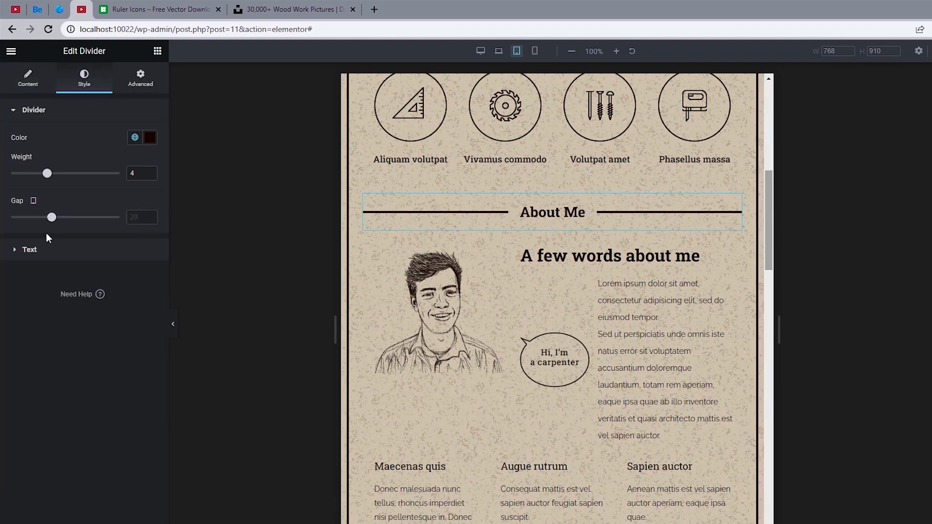
pyautogui.click(30, 249)
pyautogui.click(150, 190)
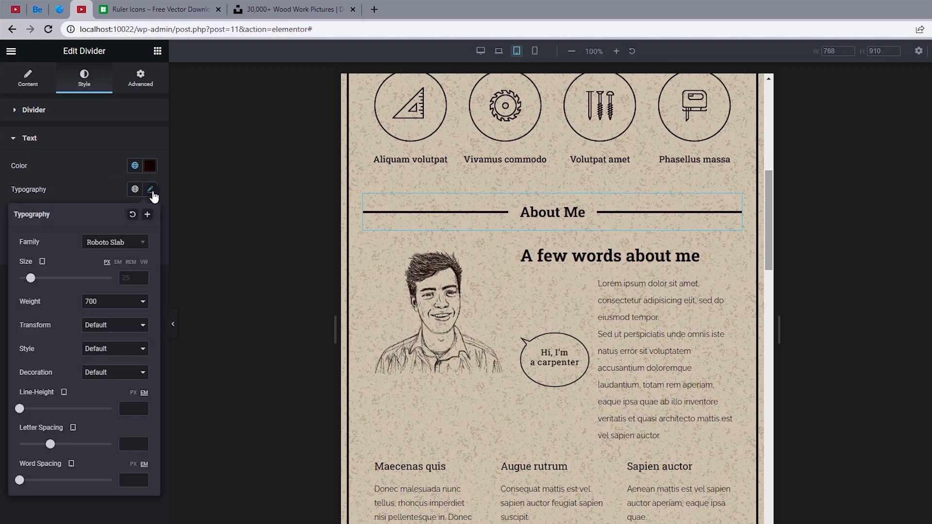
pyautogui.click(127, 278)
pyautogui.write('20')
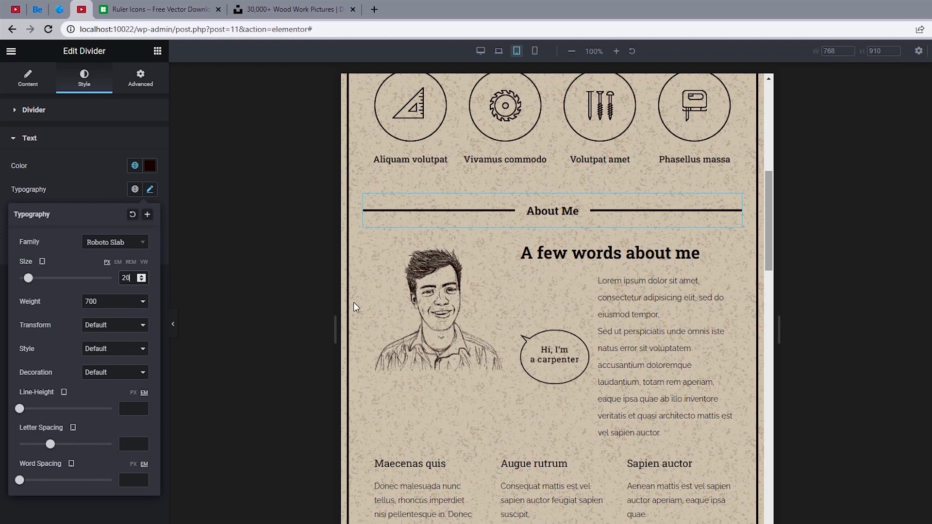
# Set the content vertical alignment of the "Hi, I'm a carpenter" image box to Top
pyautogui.moveTo(764, 212); pyautogui.dragTo(761, 240)
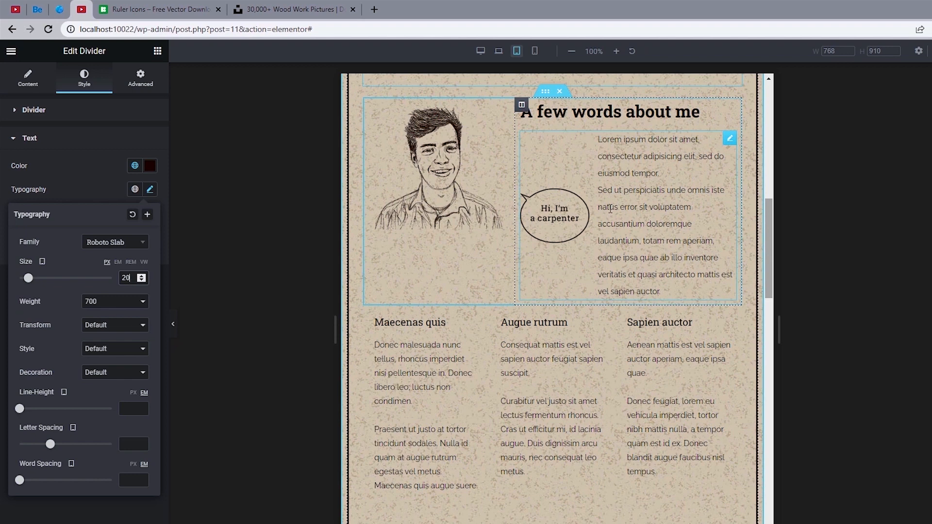
pyautogui.click(727, 145)
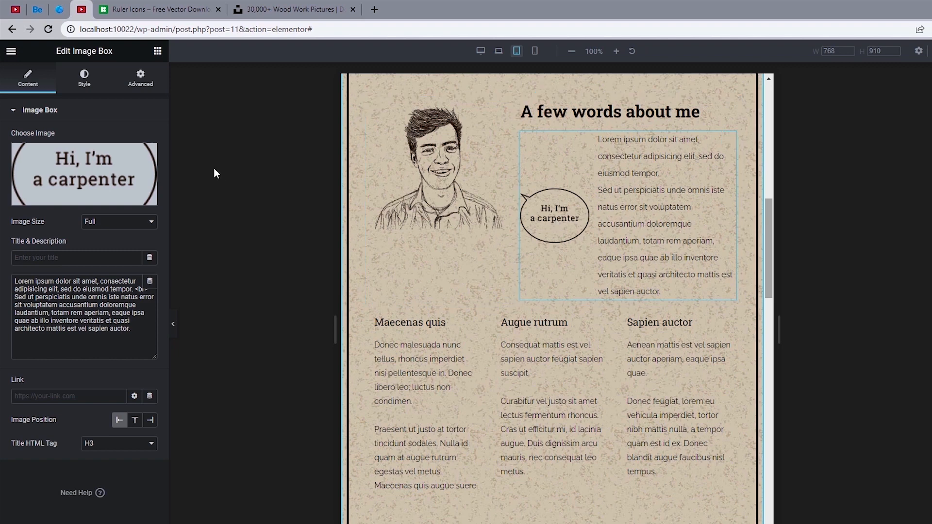
pyautogui.click(83, 78)
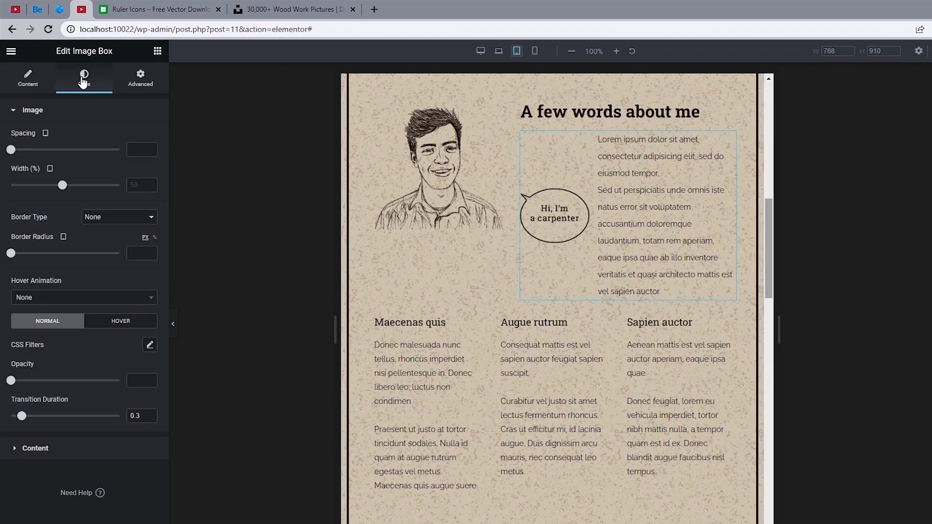
pyautogui.click(43, 447)
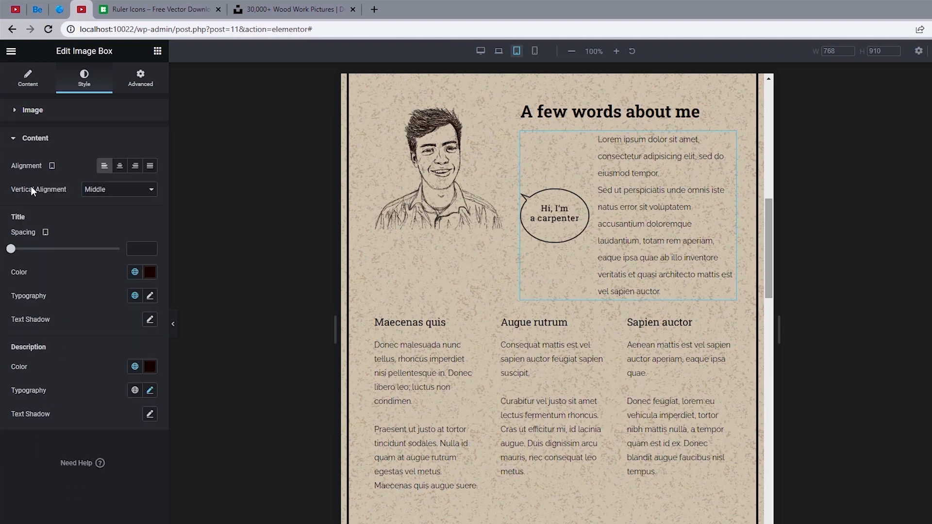
pyautogui.click(112, 190)
pyautogui.click(109, 202)
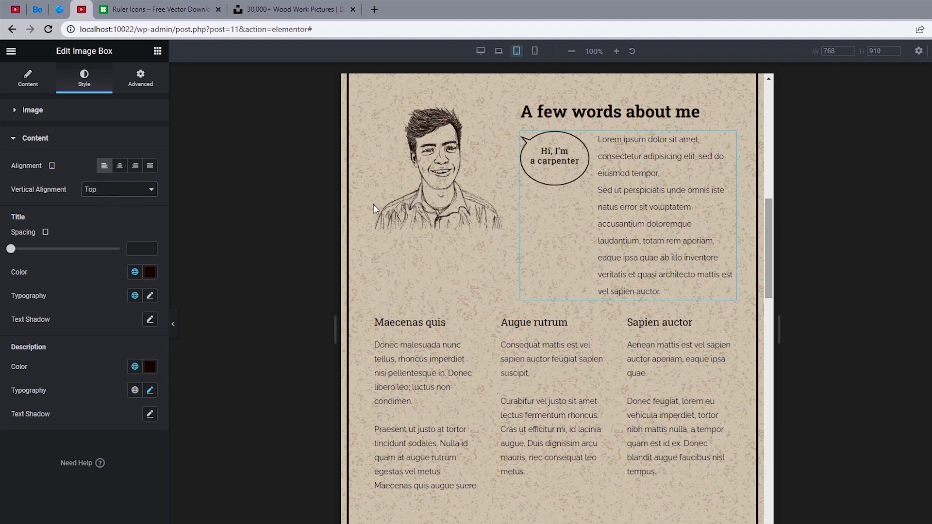
# Set the tablet padding of the "Maecenas quis" column to 10 px on all sides
pyautogui.scroll(-3, 534, 243)
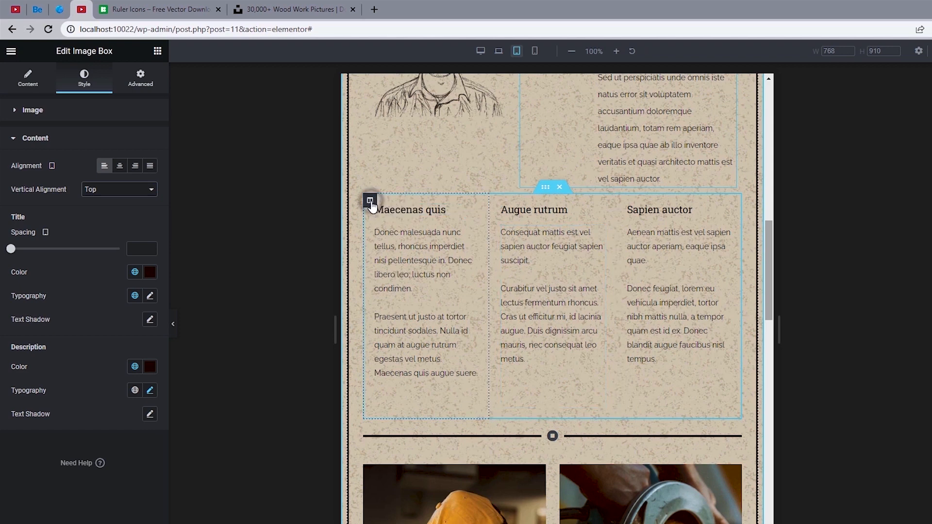
pyautogui.click(371, 202)
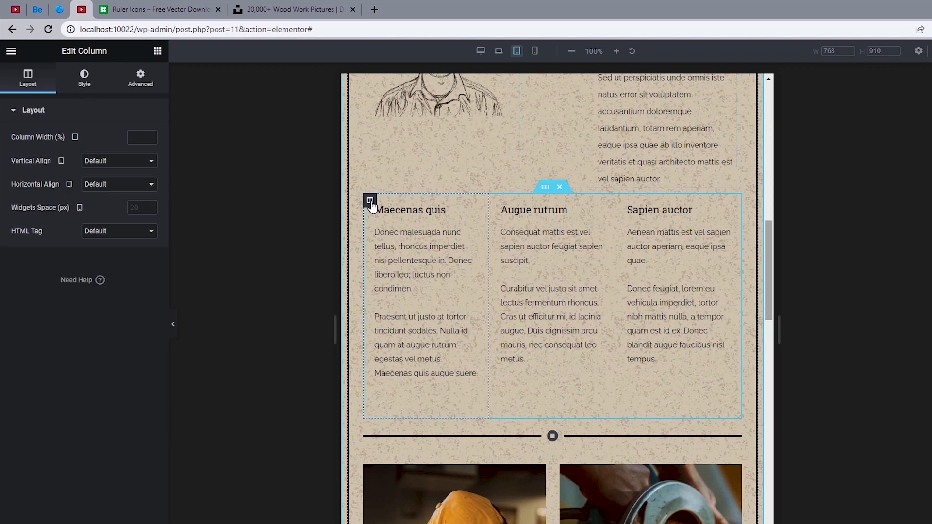
pyautogui.click(140, 80)
pyautogui.click(19, 195)
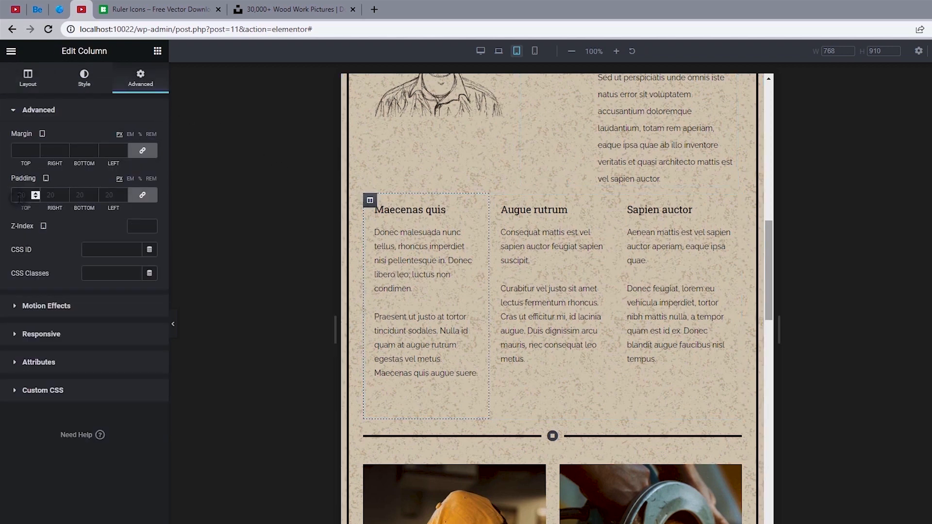
pyautogui.write('0')
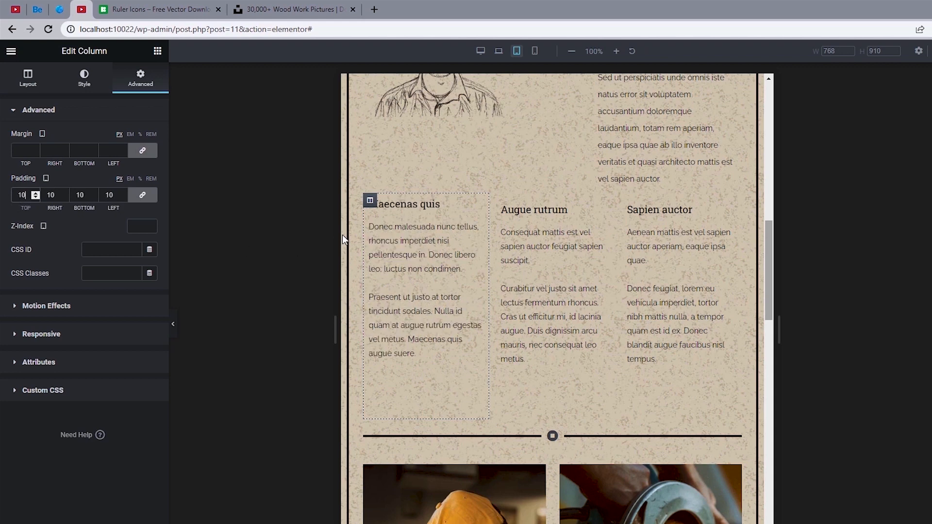
# Copy the "Maecenas quis" column's style onto the "Augue rutrum" and "Sapien auctor" columns
pyautogui.rightClick(371, 199)
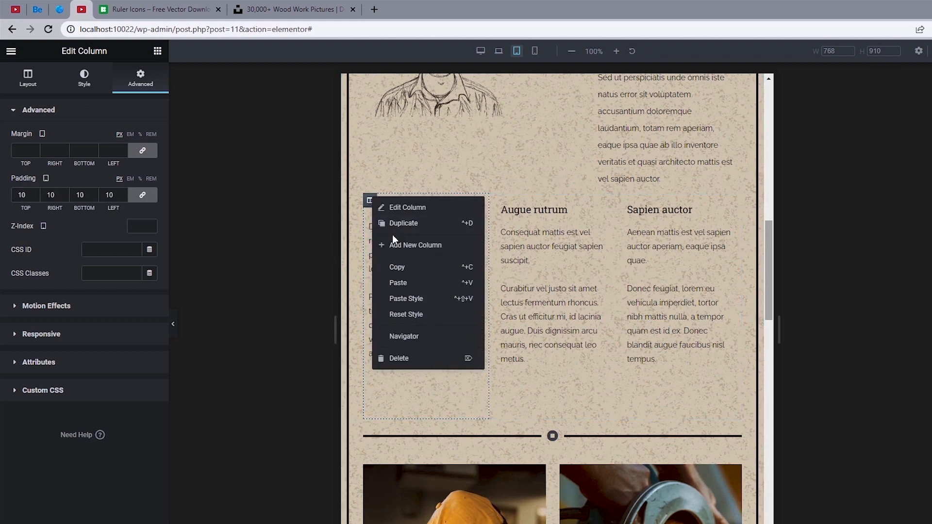
pyautogui.click(397, 267)
pyautogui.rightClick(497, 204)
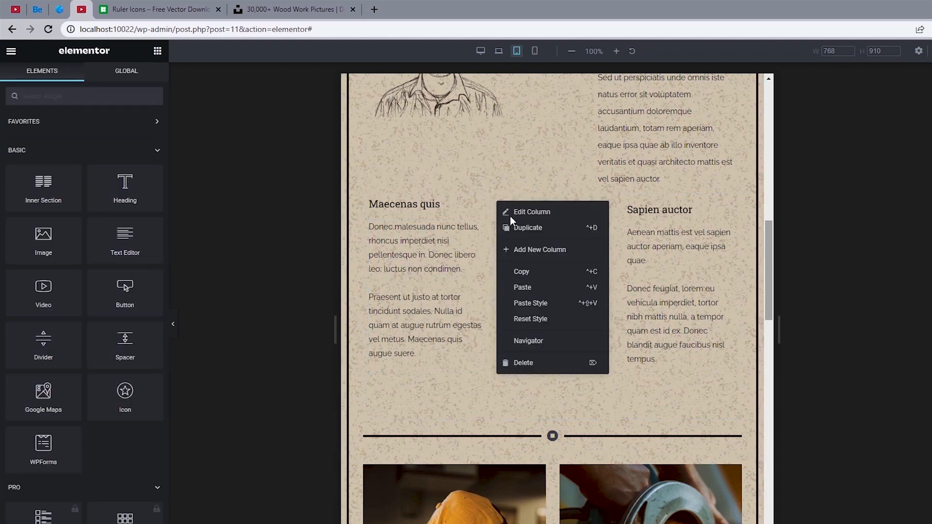
pyautogui.click(540, 303)
pyautogui.rightClick(626, 201)
pyautogui.click(671, 302)
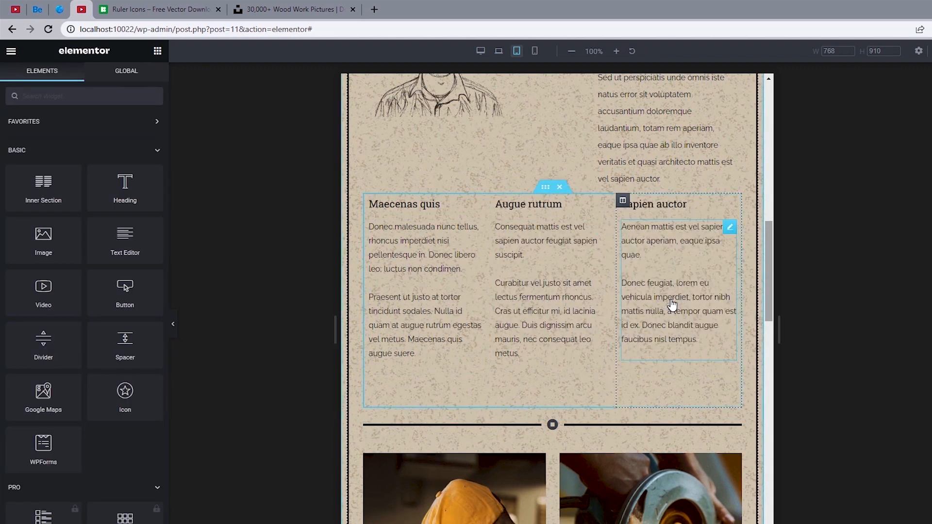
# Set the contact form column's tablet padding to 10 px top and bottom and 50 px right and left, with the sides unlinked
pyautogui.moveTo(765, 235); pyautogui.dragTo(749, 425)
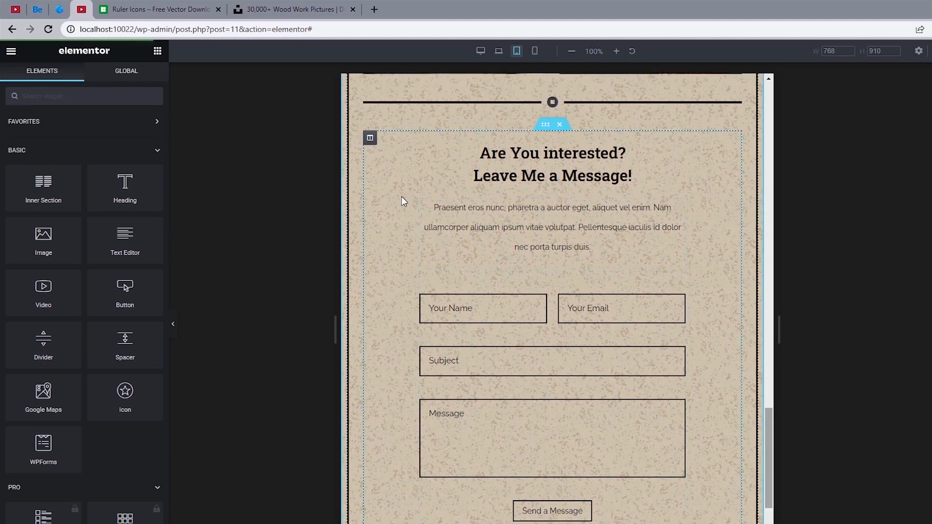
pyautogui.click(369, 138)
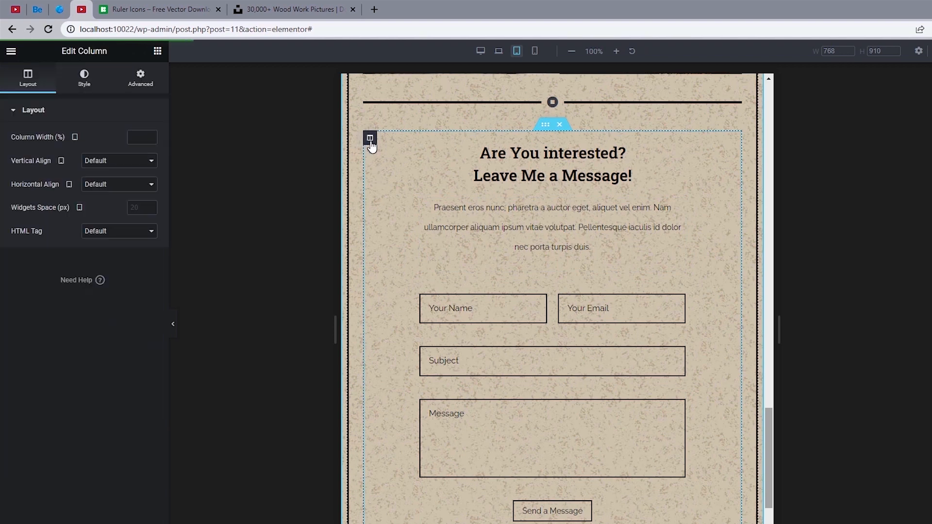
pyautogui.click(163, 92)
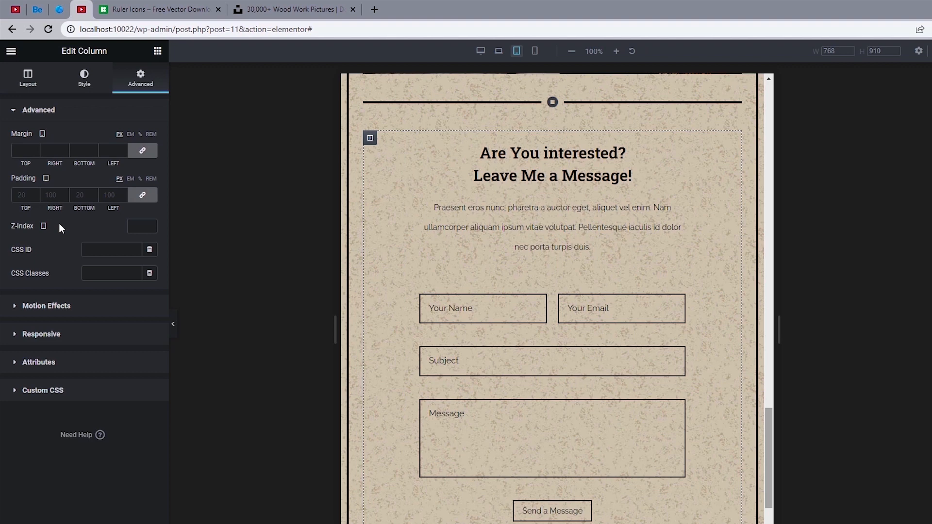
pyautogui.click(129, 200)
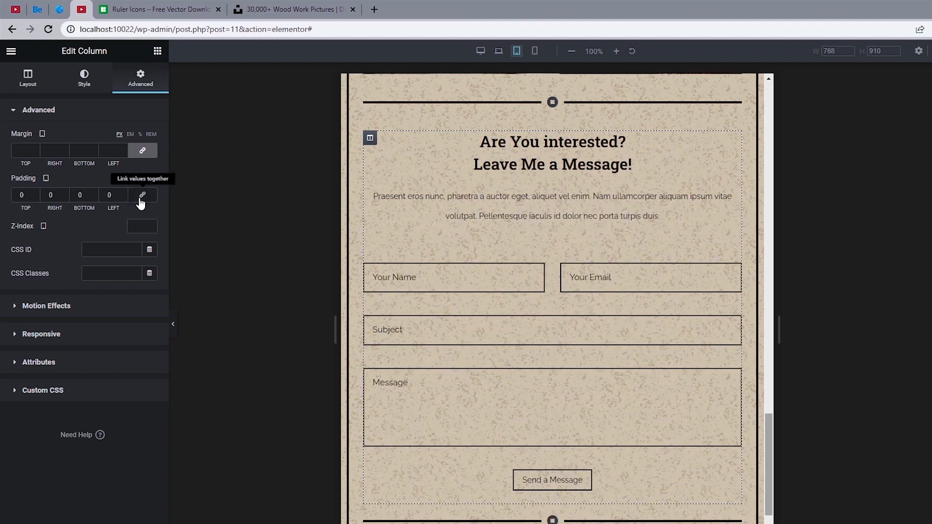
pyautogui.click(18, 194)
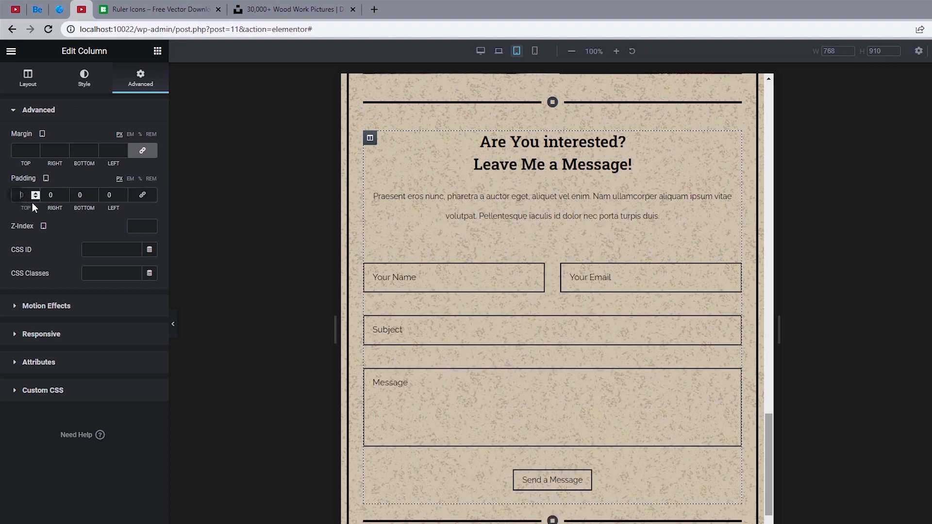
pyautogui.write('1')
pyautogui.click(76, 194)
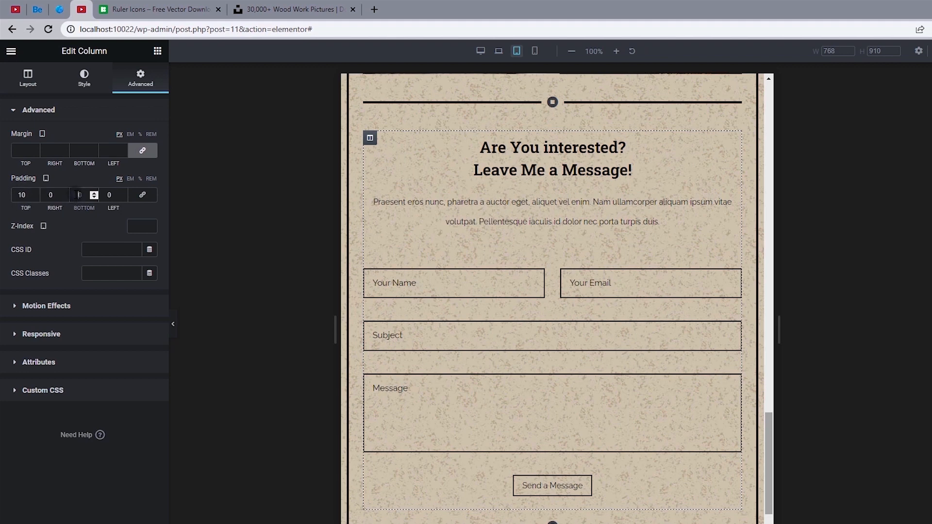
pyautogui.write('1')
pyautogui.click(49, 194)
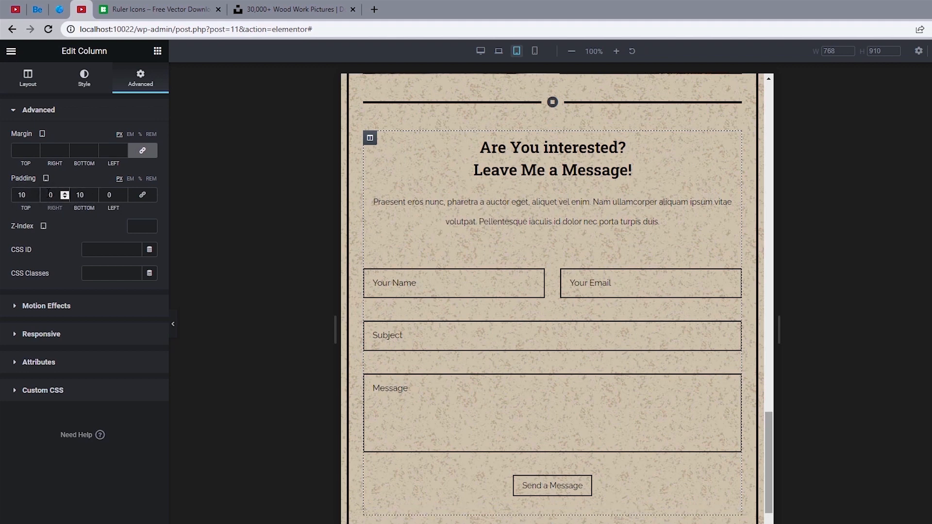
pyautogui.write('5')
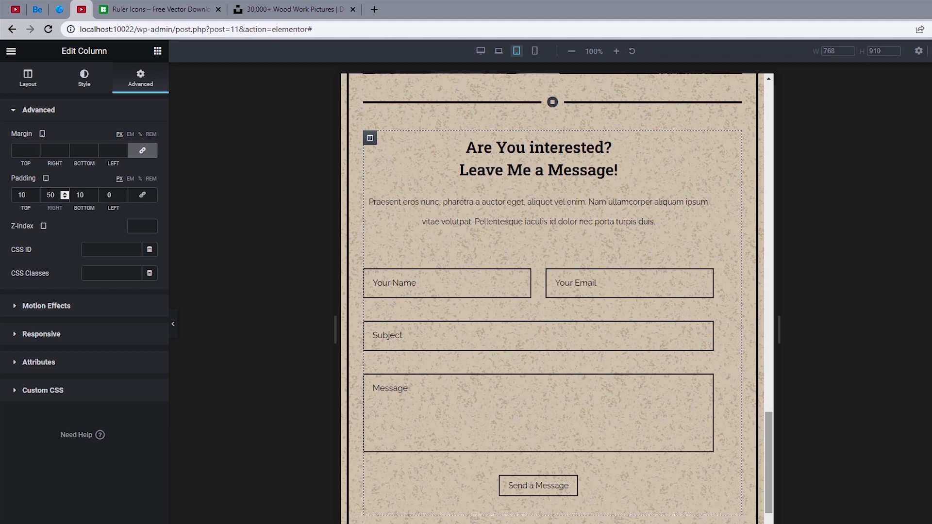
pyautogui.click(108, 195)
pyautogui.write('5')
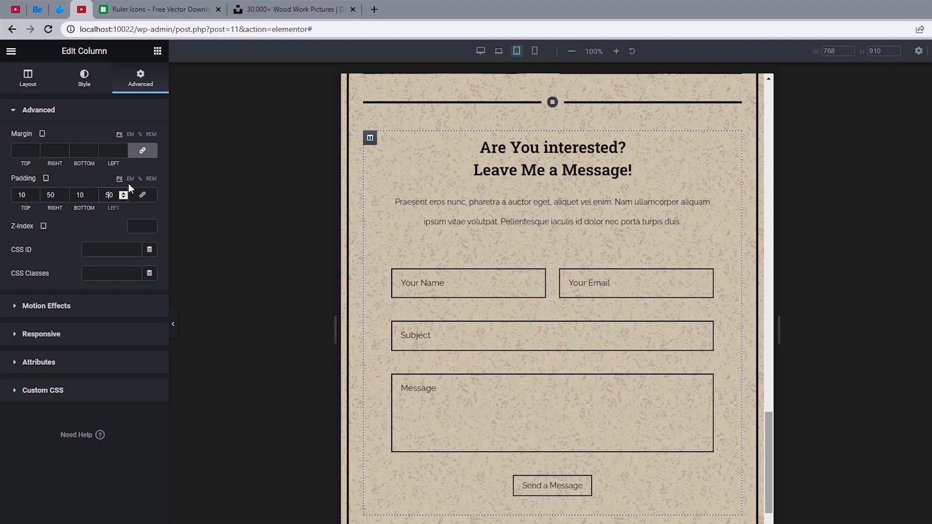
# Switch to the mobile view and set the header section's padding to 5 px right and left and 0 top and bottom
pyautogui.scroll(-5, 722, 279)
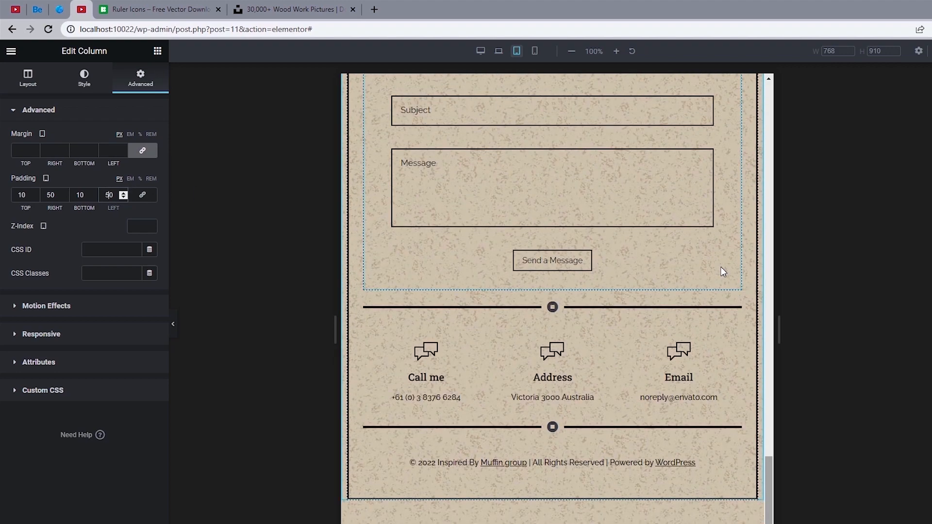
pyautogui.scroll(-2, 723, 271)
pyautogui.scroll(5, 724, 300)
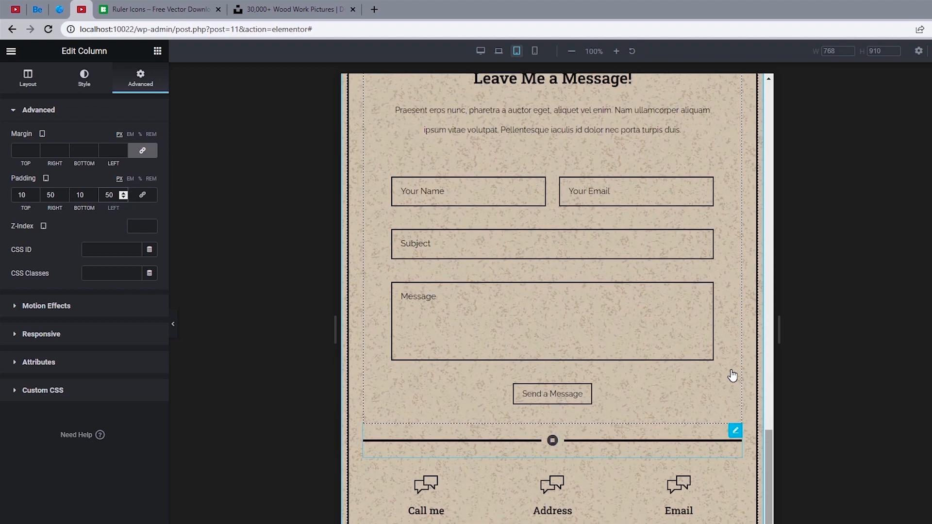
pyautogui.moveTo(770, 487); pyautogui.dragTo(784, 138)
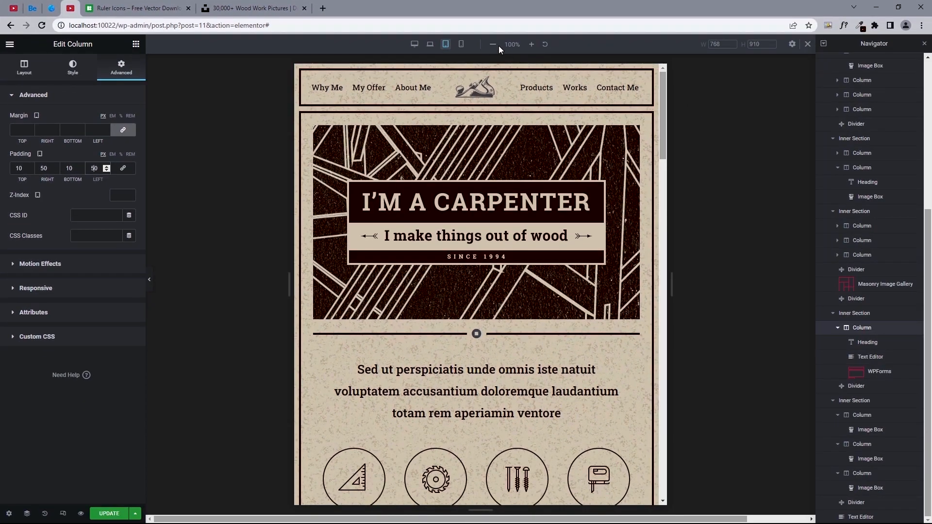
pyautogui.click(460, 47)
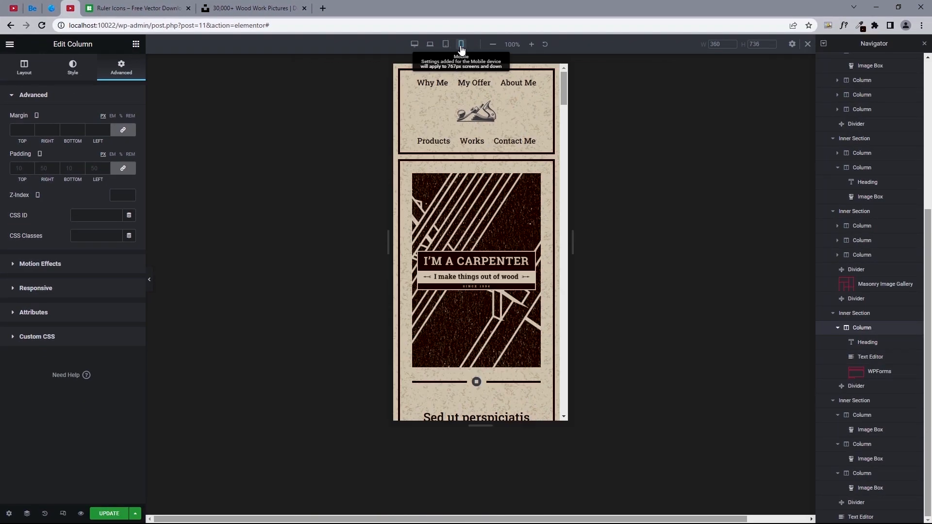
pyautogui.moveTo(564, 89)
pyautogui.mouseDown()
pyautogui.moveTo(563, 324)
pyautogui.moveTo(526, 121)
pyautogui.moveTo(562, 88)
pyautogui.mouseUp()
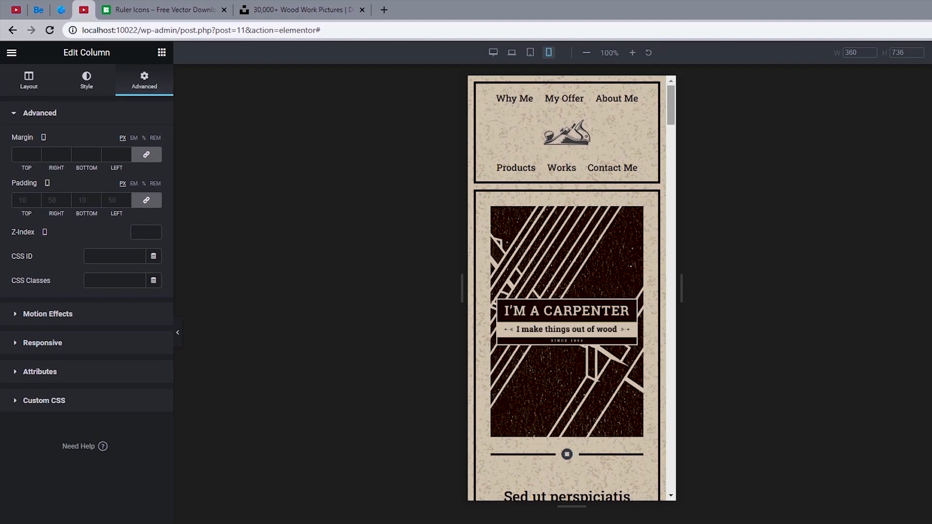
pyautogui.click(850, 61)
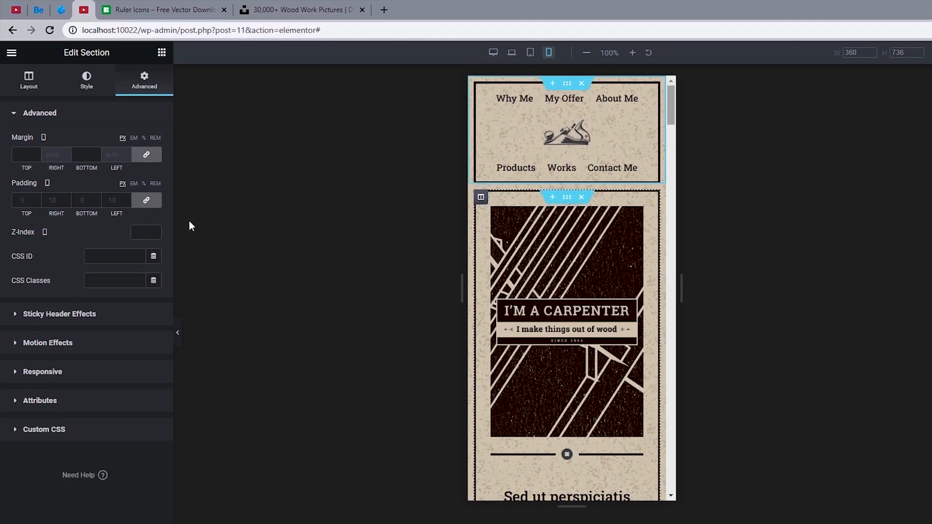
pyautogui.click(146, 200)
pyautogui.click(110, 200)
pyautogui.write('5')
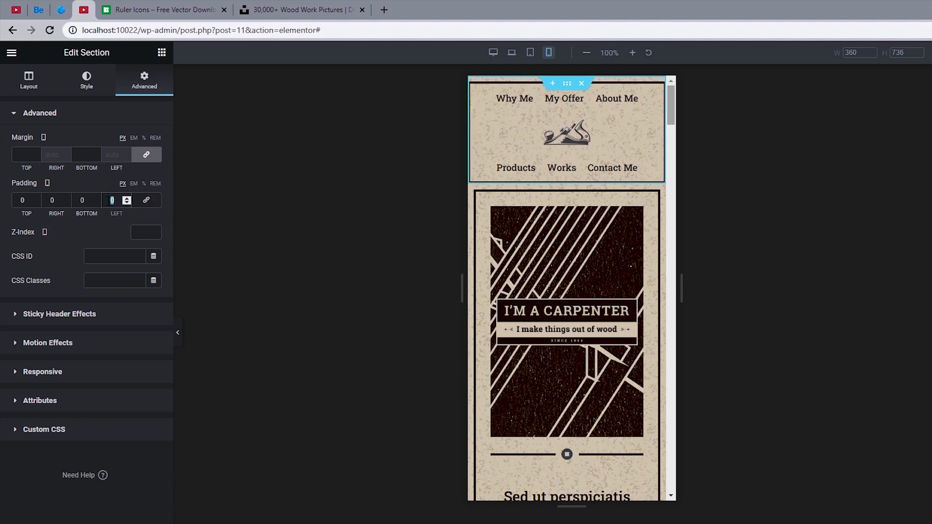
pyautogui.click(58, 200)
pyautogui.write('5')
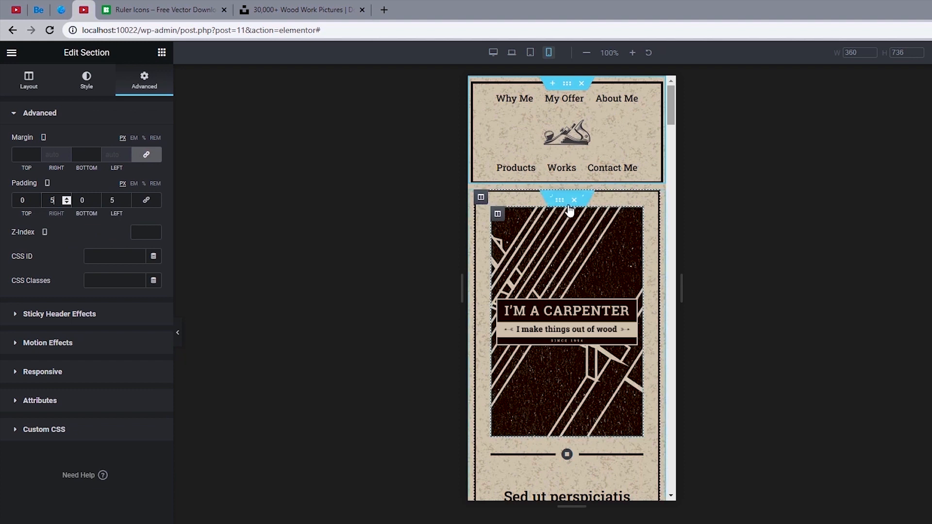
# Set the mobile padding of the main section below the header to 5 px right and left and 0 top and bottom
pyautogui.click(564, 196)
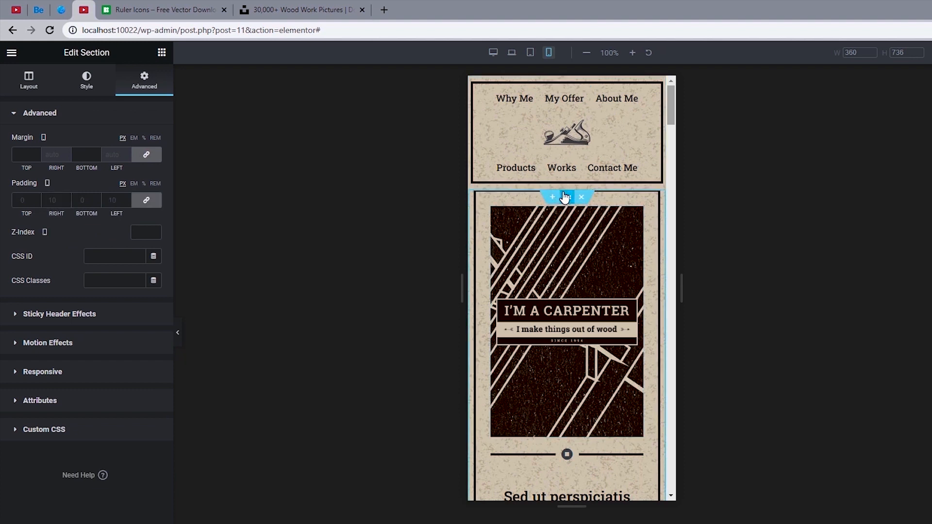
pyautogui.click(152, 201)
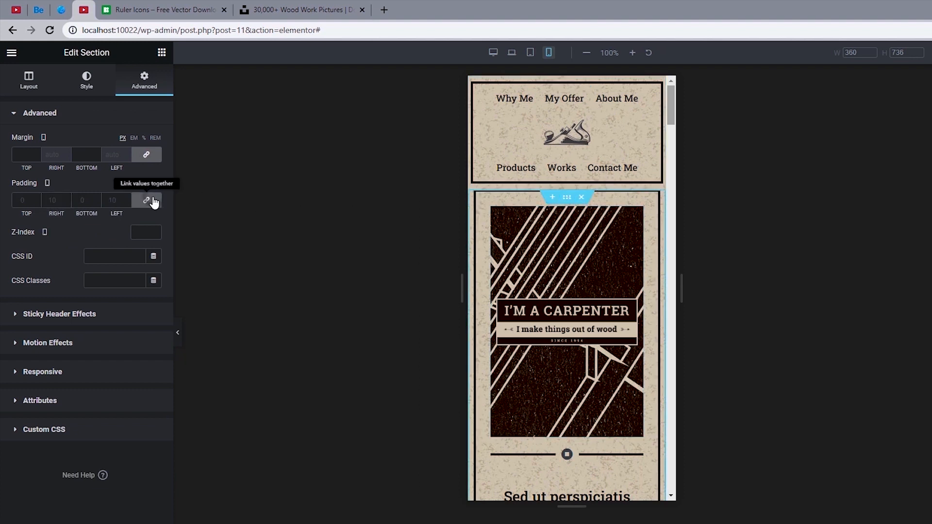
pyautogui.doubleClick(113, 201)
pyautogui.write('5')
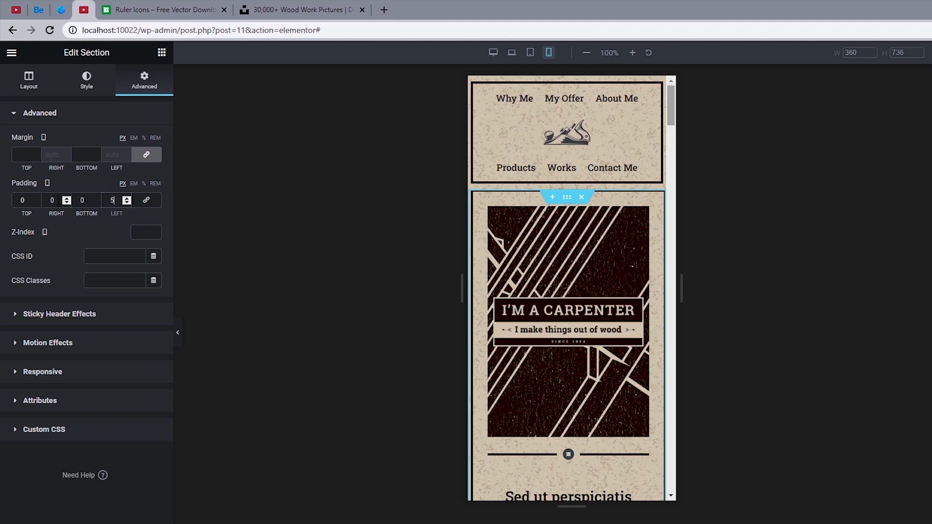
pyautogui.doubleClick(48, 200)
pyautogui.write('5')
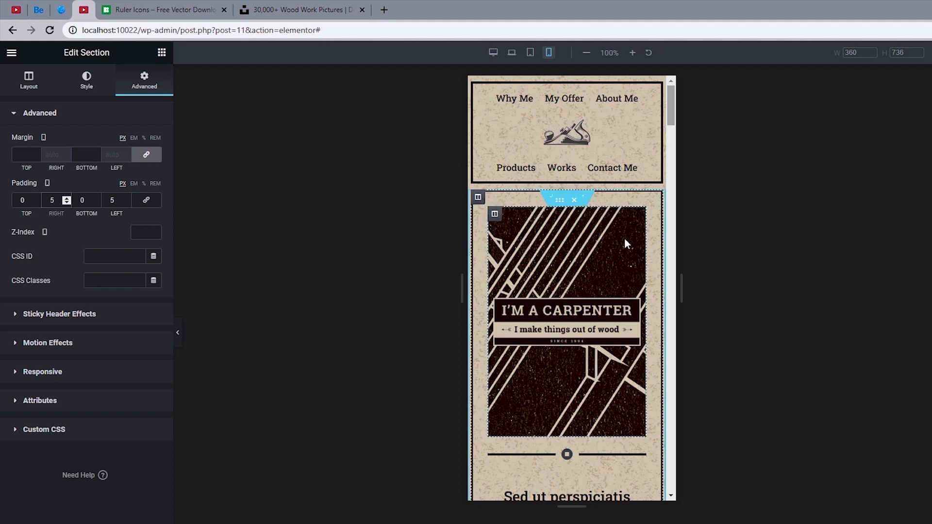
# Set the main section column's mobile padding to 10 px on all sides and the hero inner section's minimum height to 300 px
pyautogui.click(478, 200)
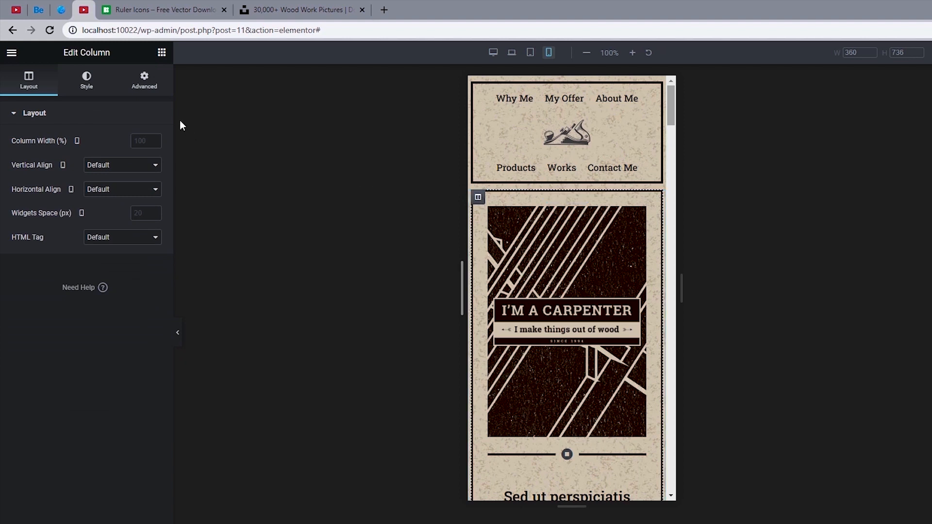
pyautogui.click(147, 90)
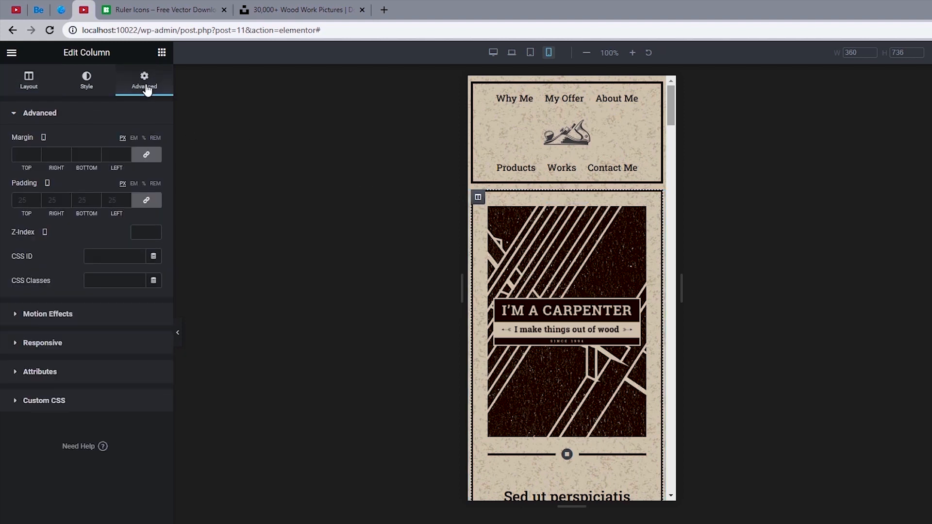
pyautogui.click(19, 205)
pyautogui.write('10')
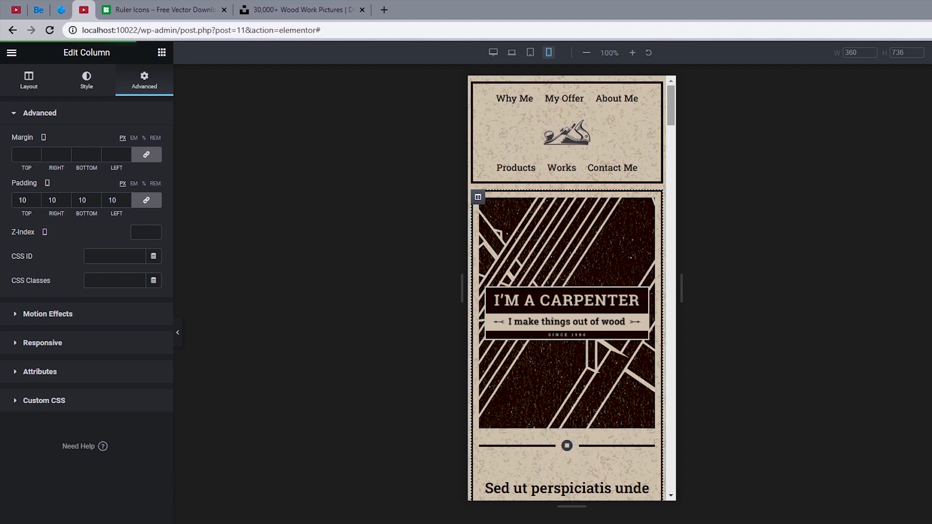
pyautogui.click(559, 191)
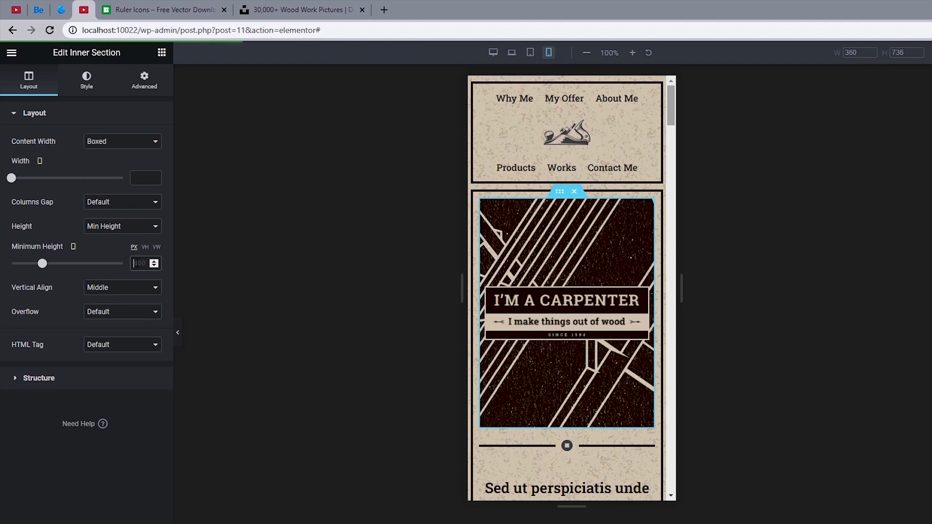
pyautogui.write('300')
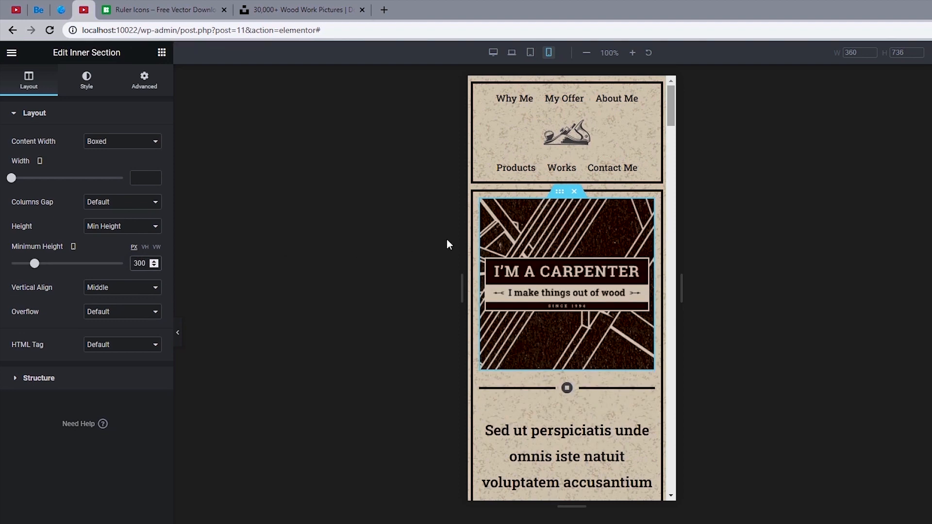
# Set the "Sed ut perspiciatis" heading's mobile text size to 13 px and its line height to 35 px
pyautogui.scroll(-5, 576, 234)
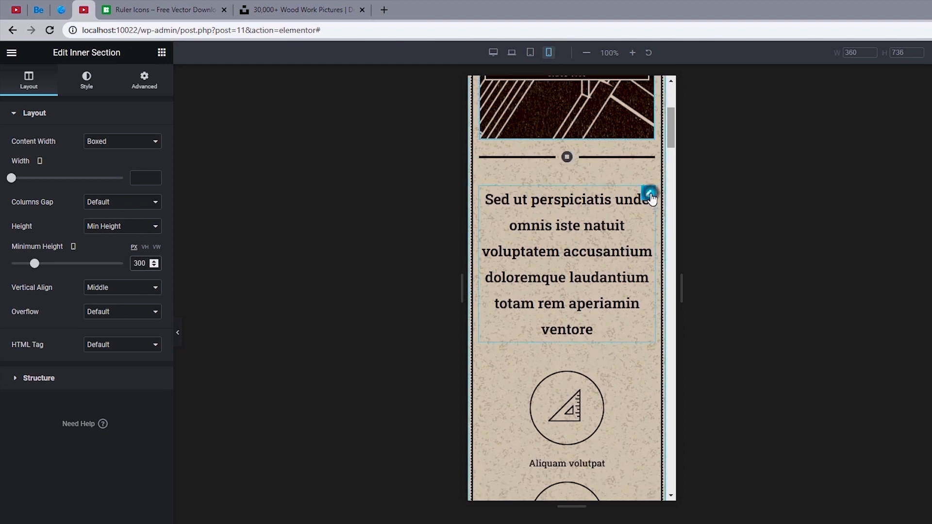
pyautogui.click(649, 195)
pyautogui.click(155, 166)
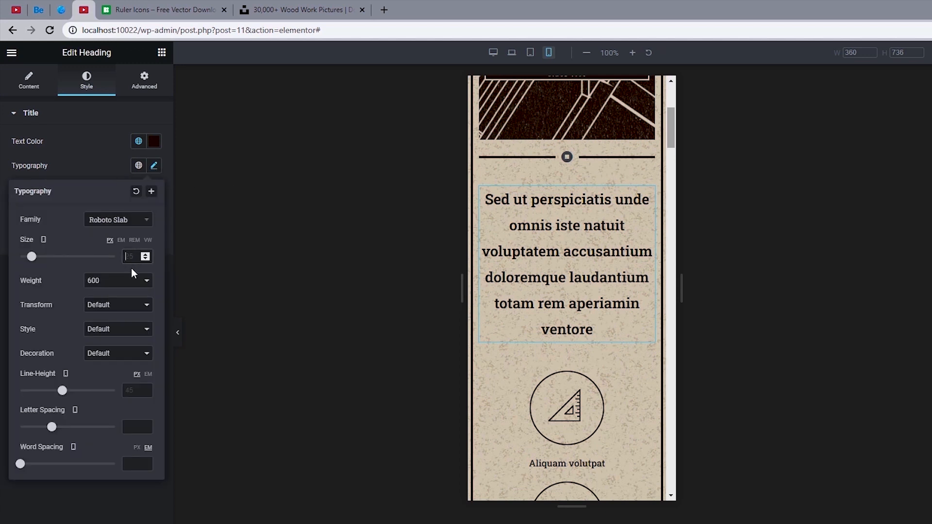
pyautogui.write('13')
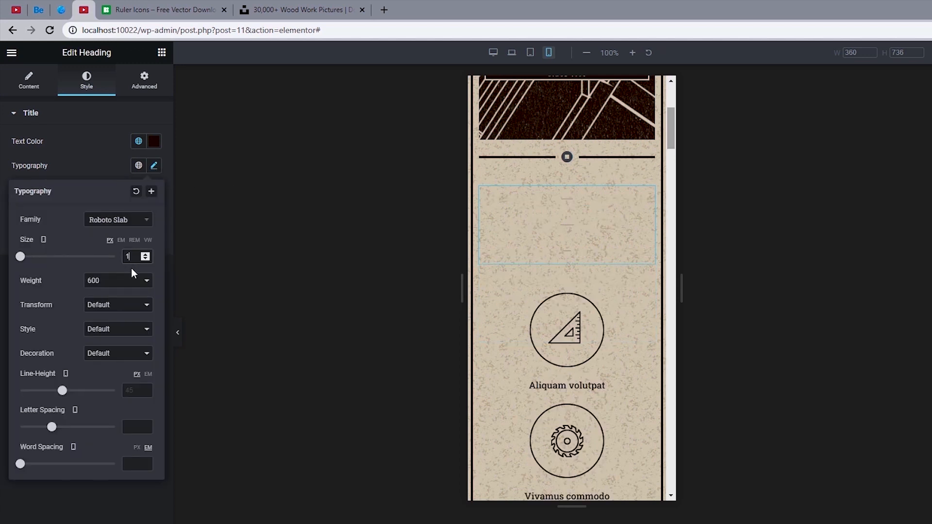
pyautogui.click(131, 390)
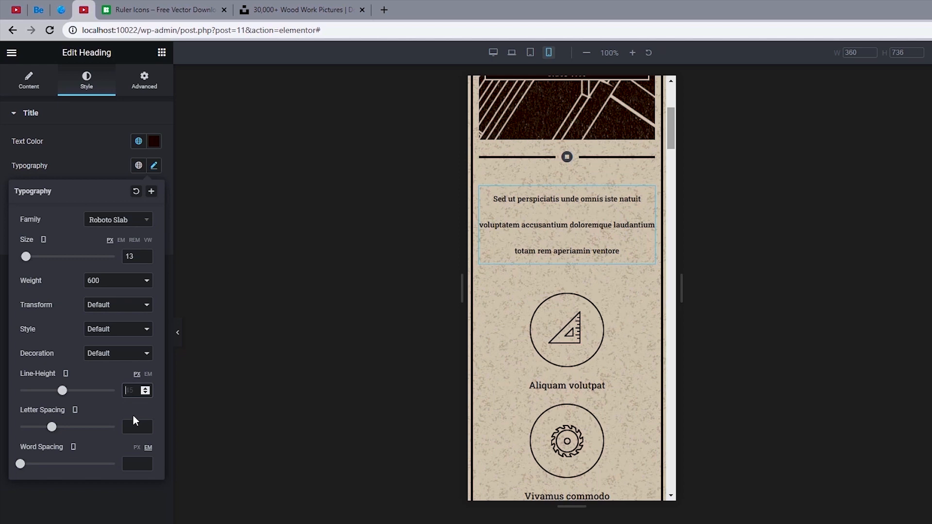
pyautogui.write('35')
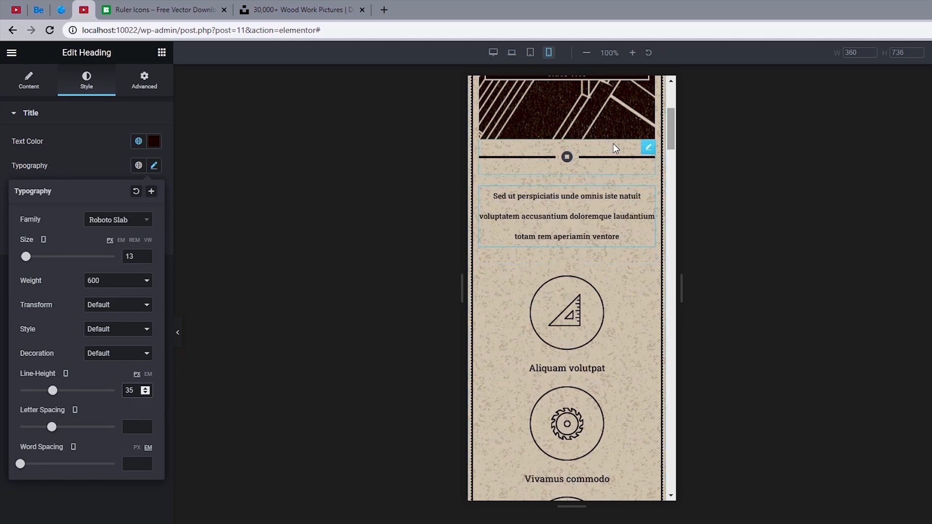
pyautogui.scroll(-3, 558, 135)
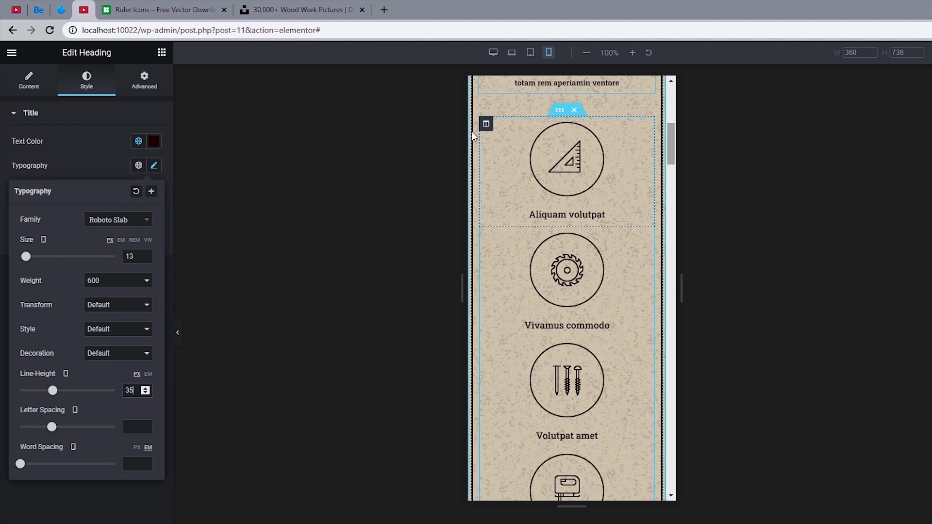
# Set the "Aliquam volutpat" column's mobile width to 50% and copy that column
pyautogui.click(486, 124)
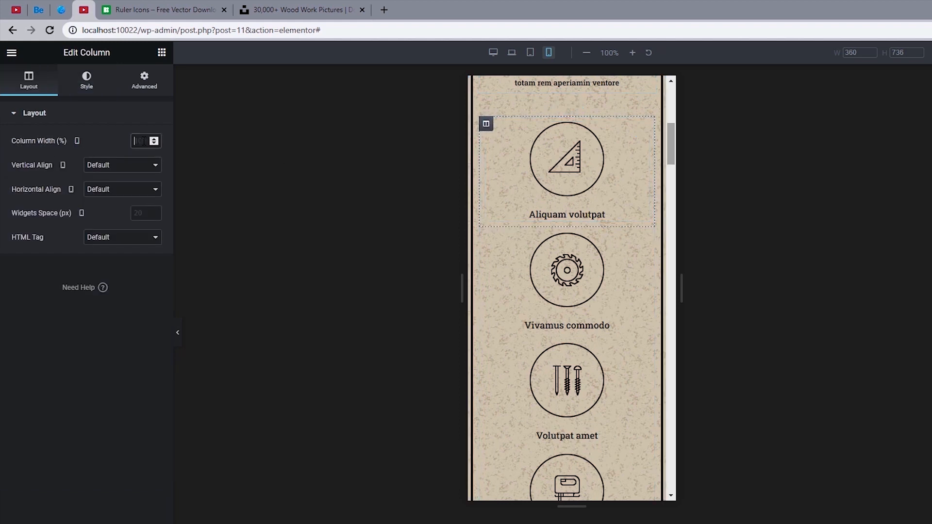
pyautogui.write('50')
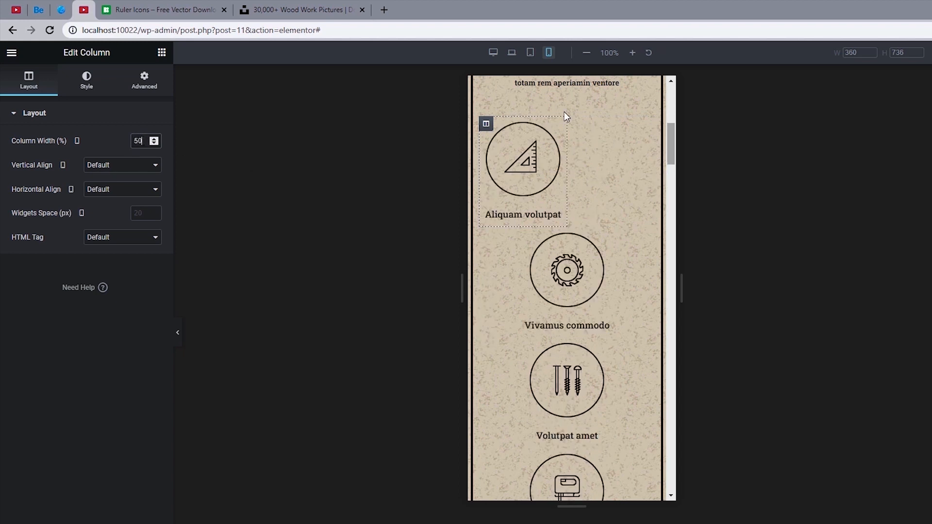
pyautogui.rightClick(486, 124)
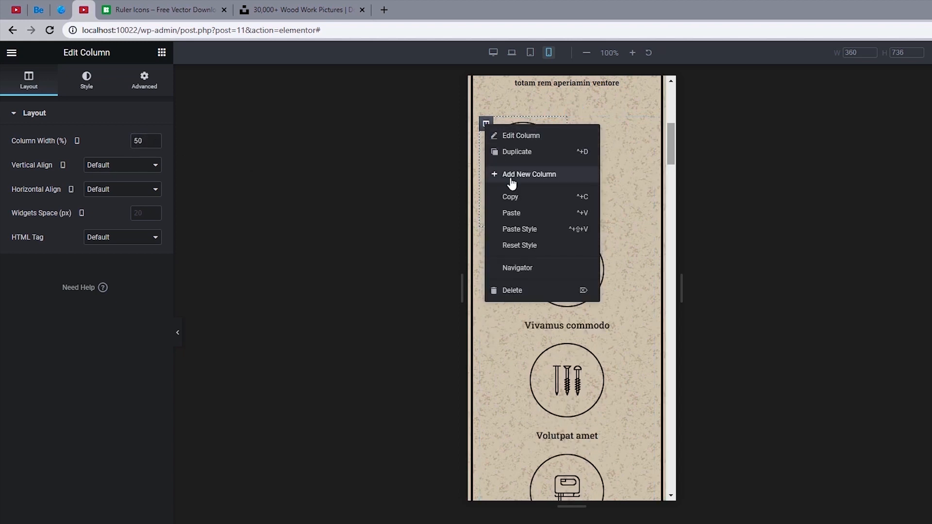
pyautogui.click(510, 179)
# Paste the copied column style onto the "Vivamus commodo", "Volutpat amet" and "Phasellus massa" columns
pyautogui.rightClick(485, 234)
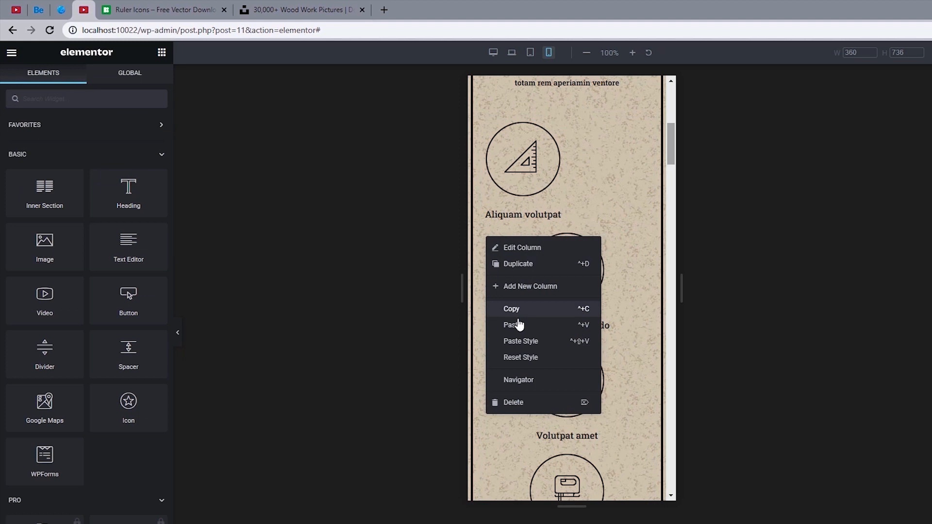
pyautogui.click(527, 344)
pyautogui.rightClick(486, 247)
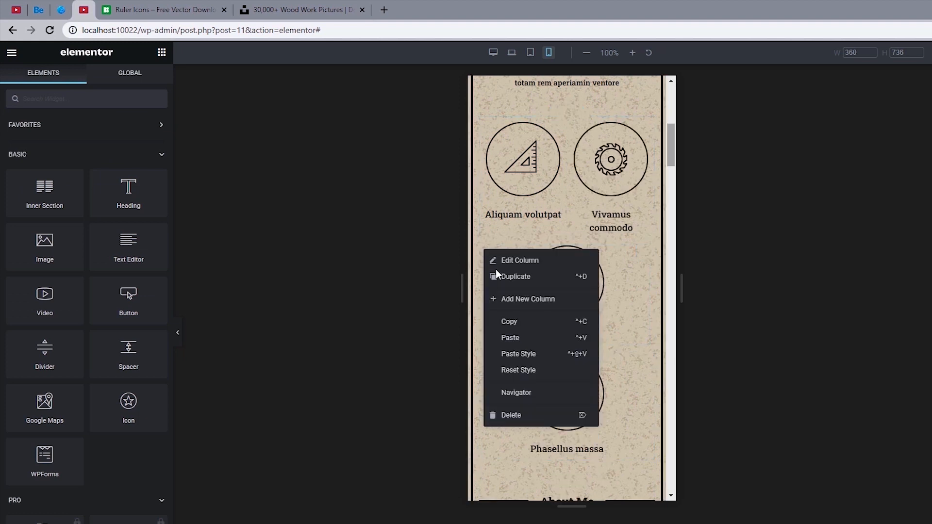
pyautogui.click(527, 350)
pyautogui.rightClick(486, 358)
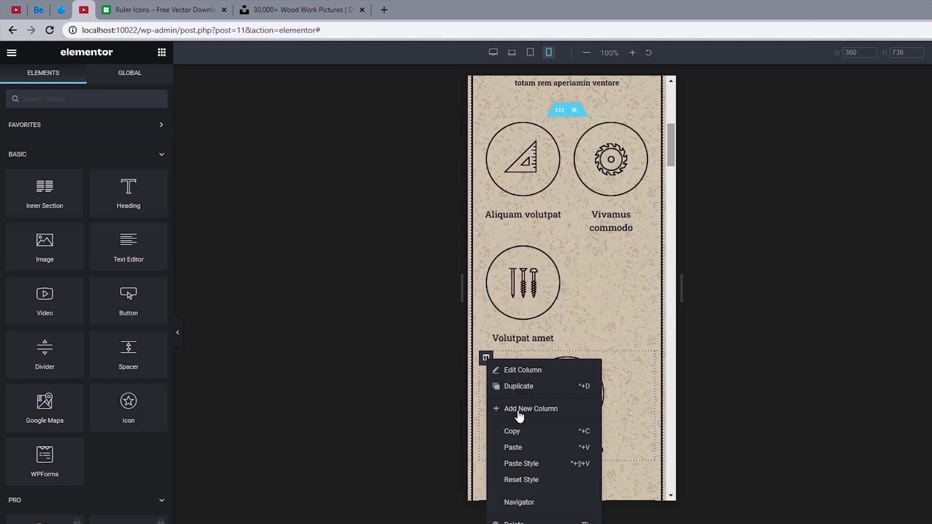
pyautogui.click(531, 461)
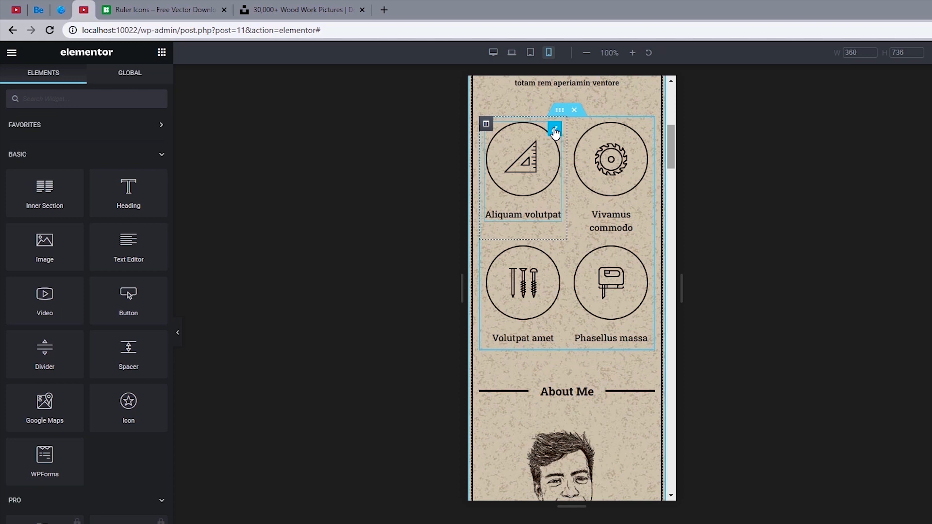
# Set the "Aliquam volutpat" image box's mobile image width to 80% and its title text size to 14 px
pyautogui.click(555, 130)
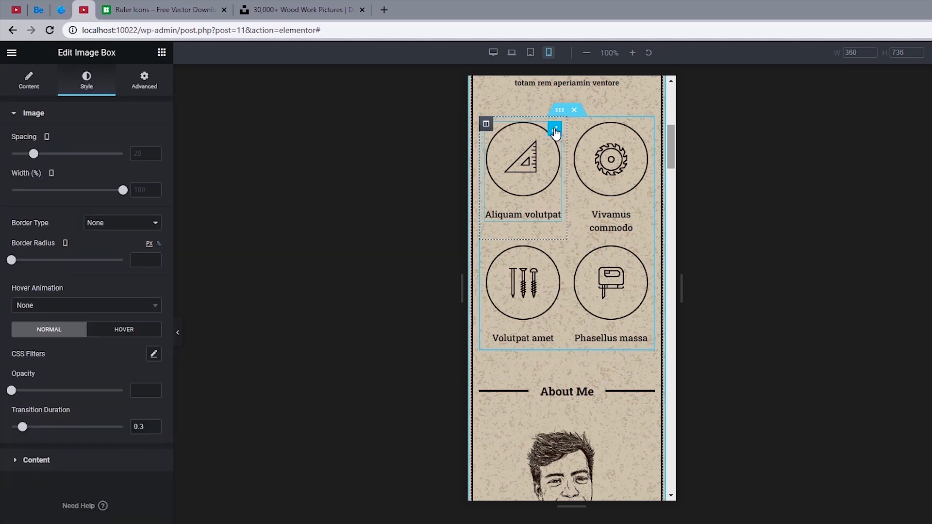
pyautogui.click(136, 192)
pyautogui.write('80')
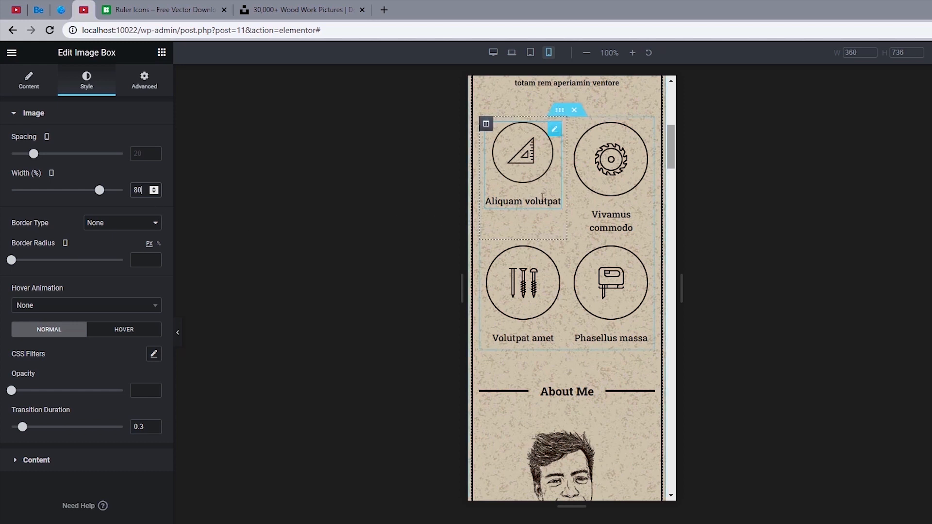
pyautogui.click(45, 461)
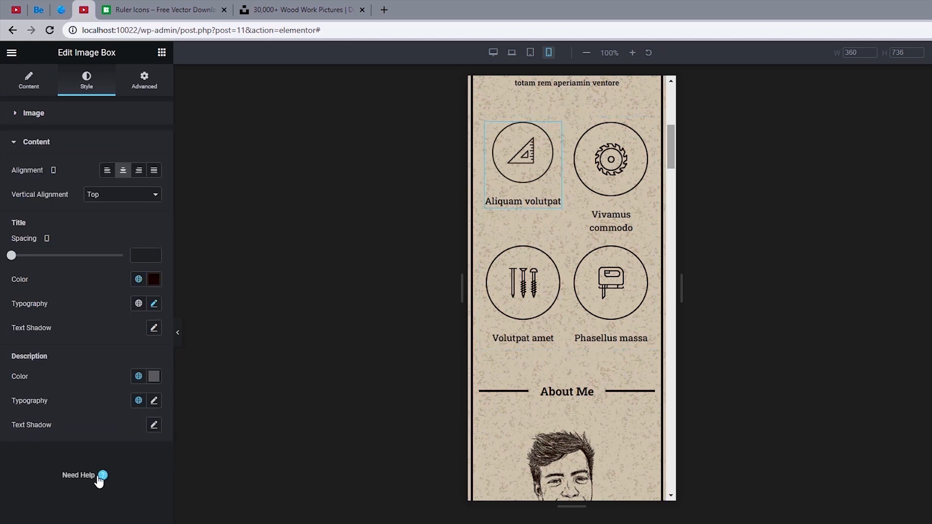
pyautogui.click(154, 304)
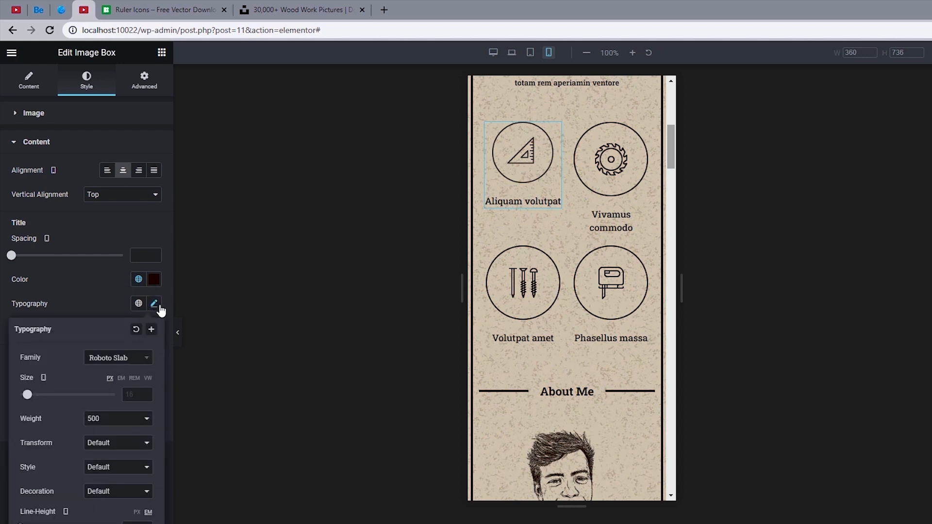
pyautogui.click(125, 395)
pyautogui.write('14')
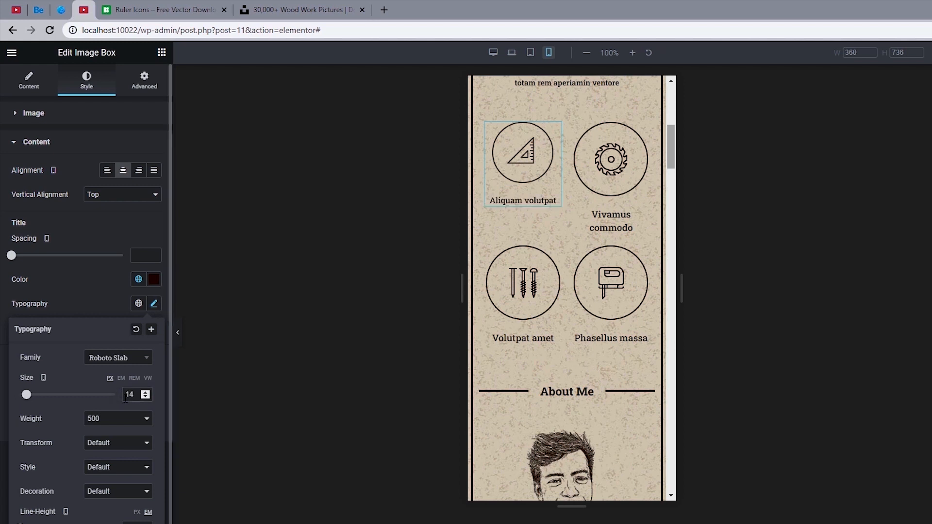
# Copy the "Aliquam volutpat" image box and paste its style onto the other three icon image boxes
pyautogui.rightClick(554, 134)
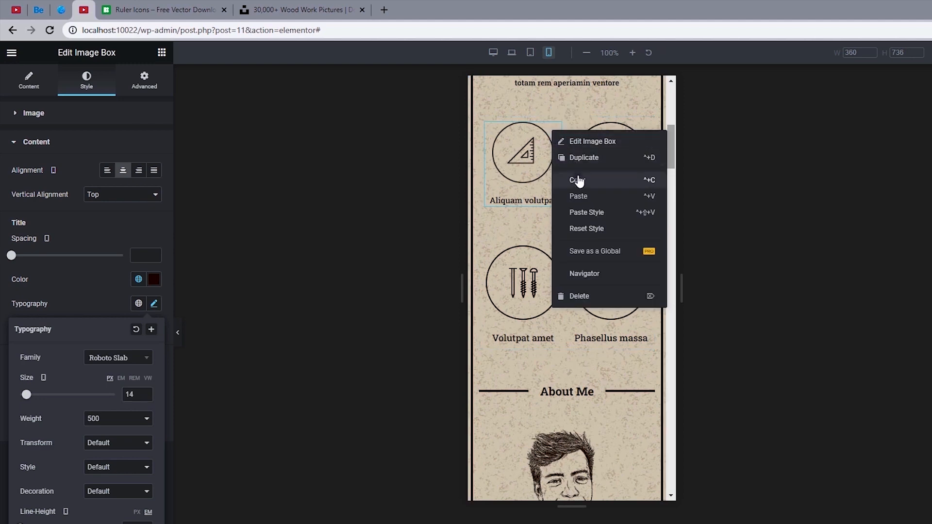
pyautogui.click(579, 179)
pyautogui.rightClick(641, 129)
pyautogui.click(637, 212)
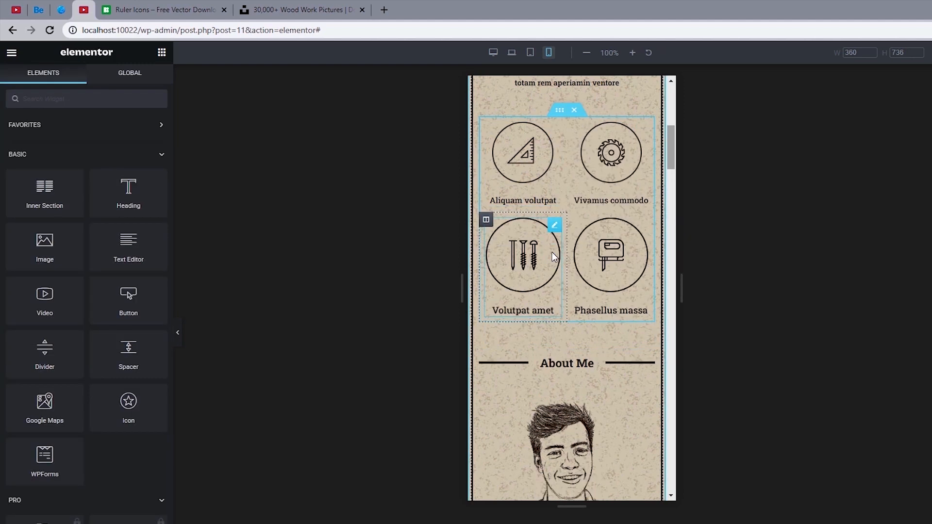
pyautogui.rightClick(554, 227)
pyautogui.click(588, 310)
pyautogui.rightClick(639, 223)
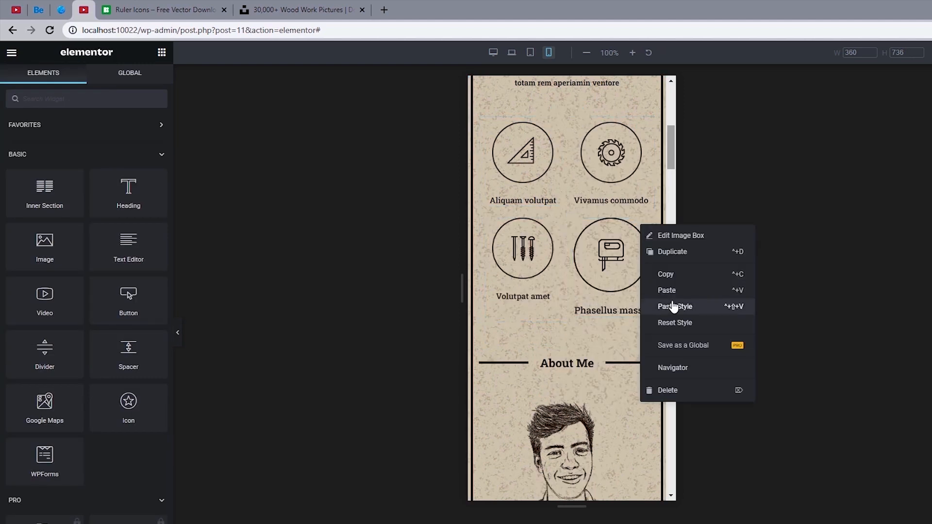
pyautogui.click(673, 306)
# Set the "A few words about me" heading's mobile text size to 22 px
pyautogui.scroll(-6, 647, 299)
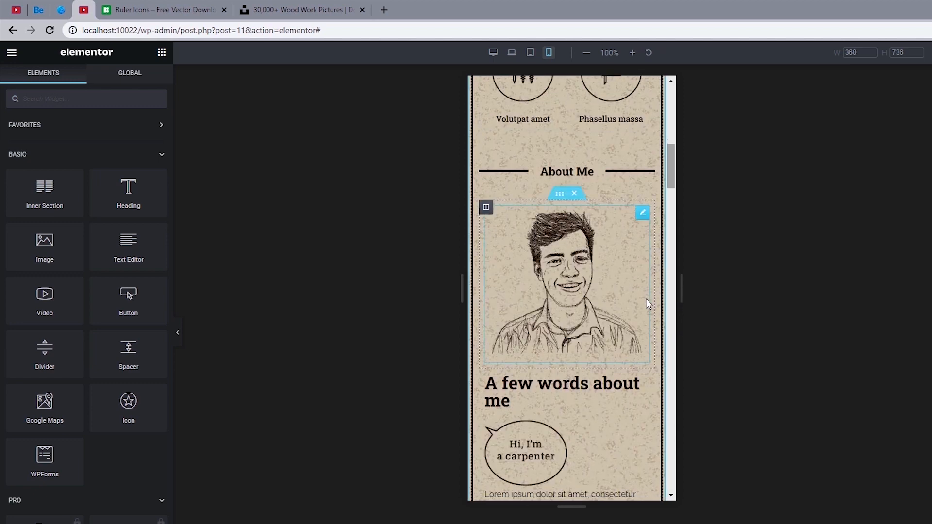
pyautogui.scroll(1, 486, 310)
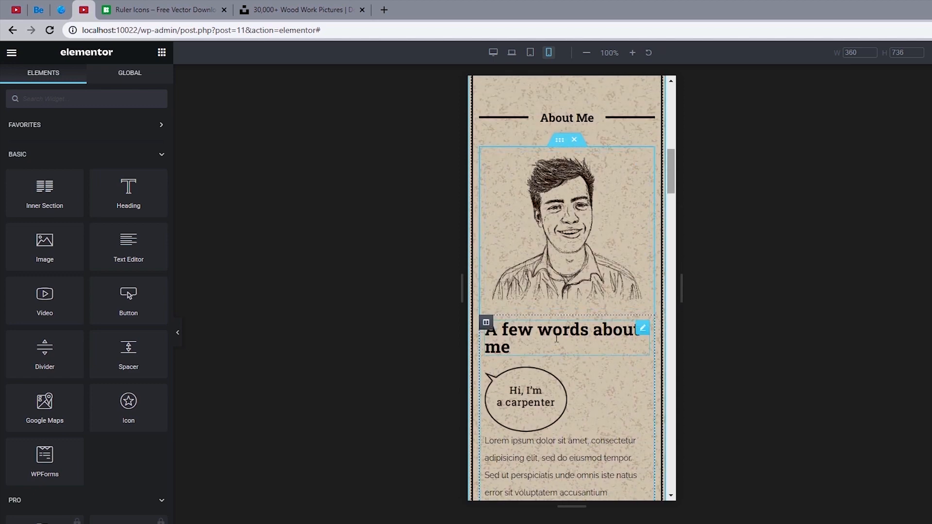
pyautogui.click(641, 329)
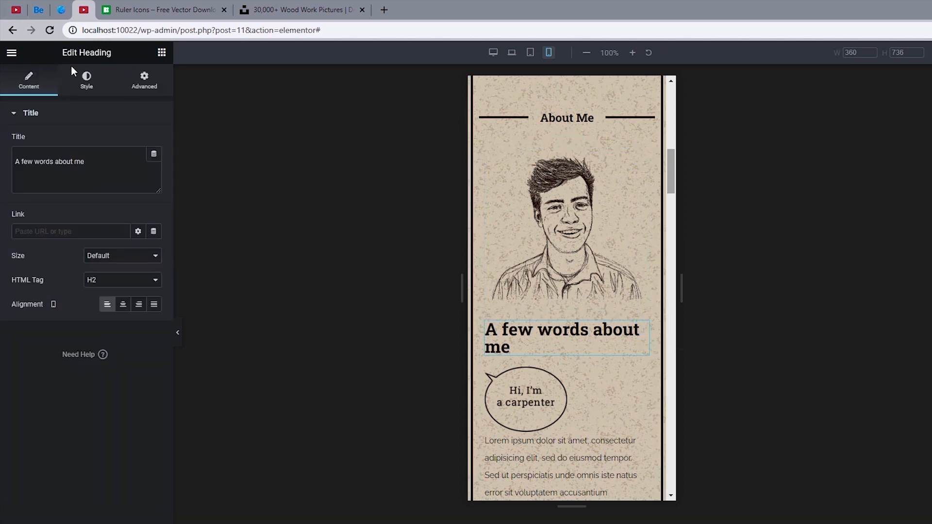
pyautogui.click(84, 78)
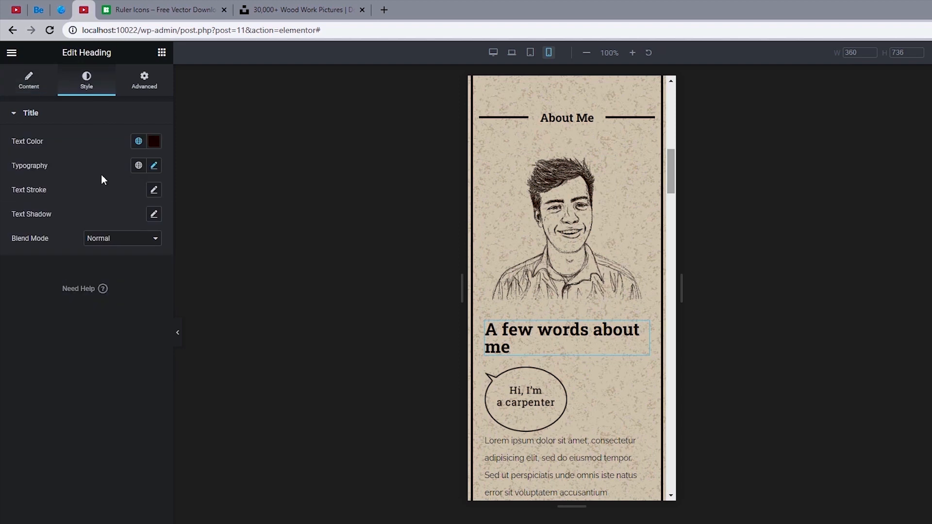
pyautogui.click(153, 166)
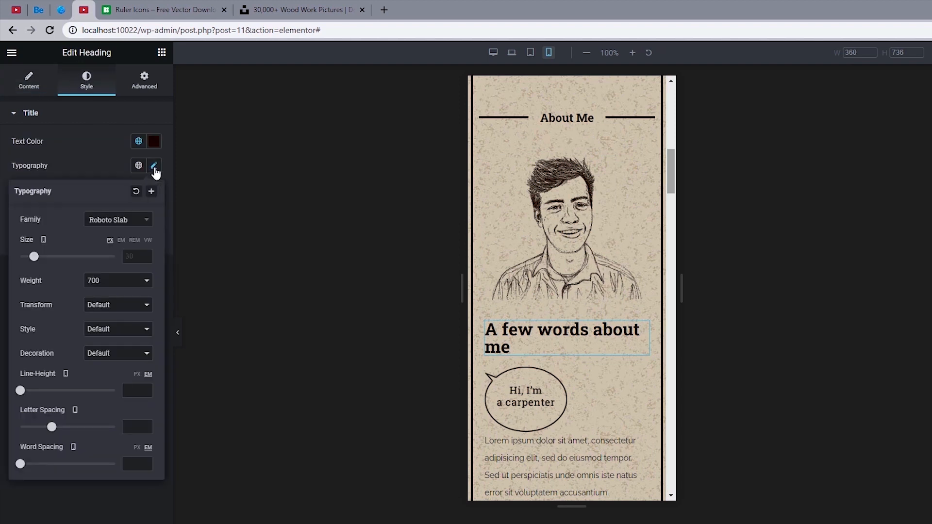
pyautogui.click(138, 260)
pyautogui.write('25')
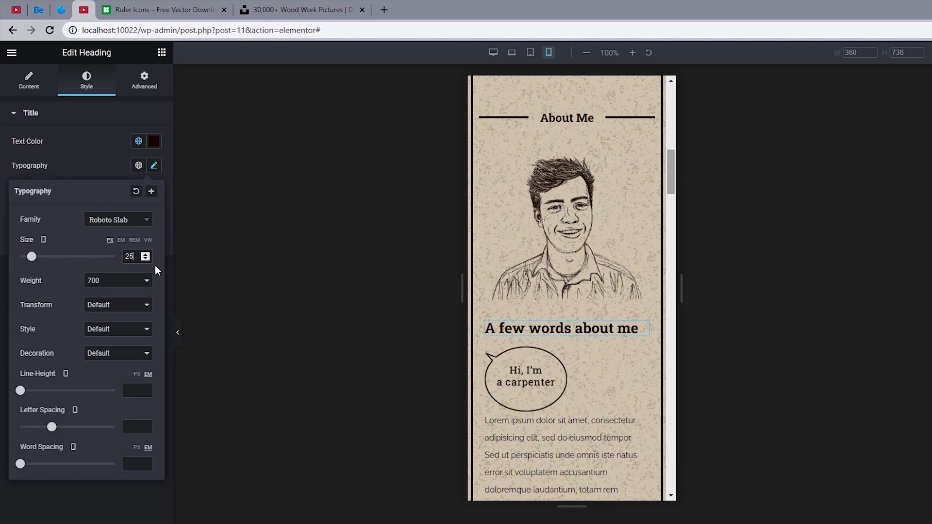
pyautogui.click(144, 259)
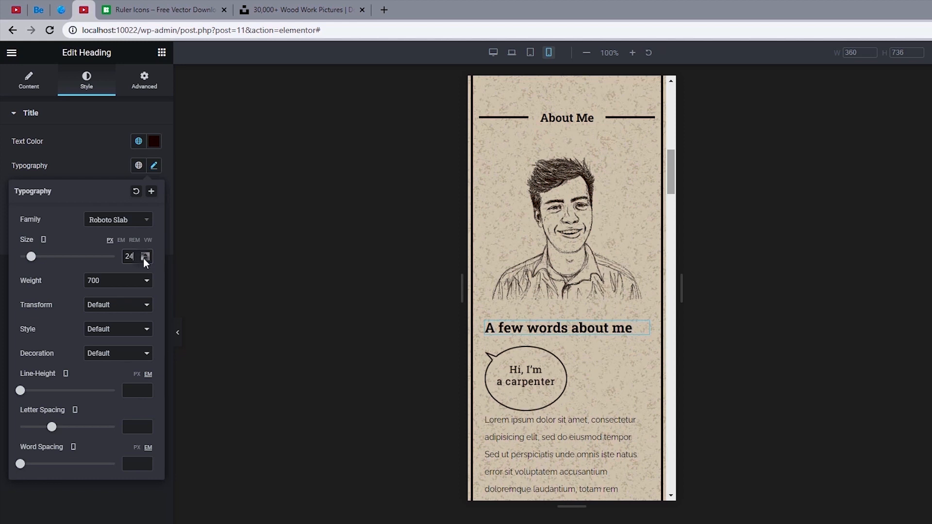
pyautogui.click(144, 259)
pyautogui.click(144, 259)
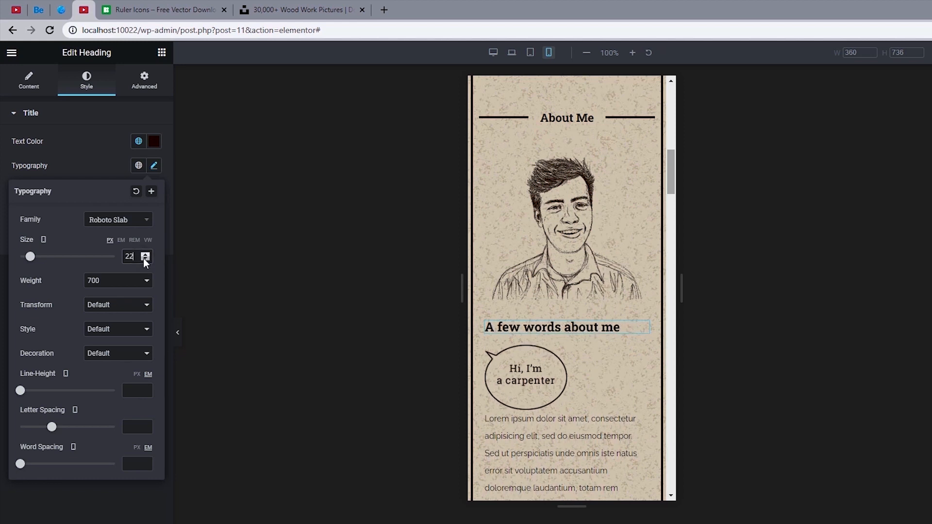
# Center the "A few words about me" heading on mobile
pyautogui.click(3, 177)
pyautogui.click(34, 88)
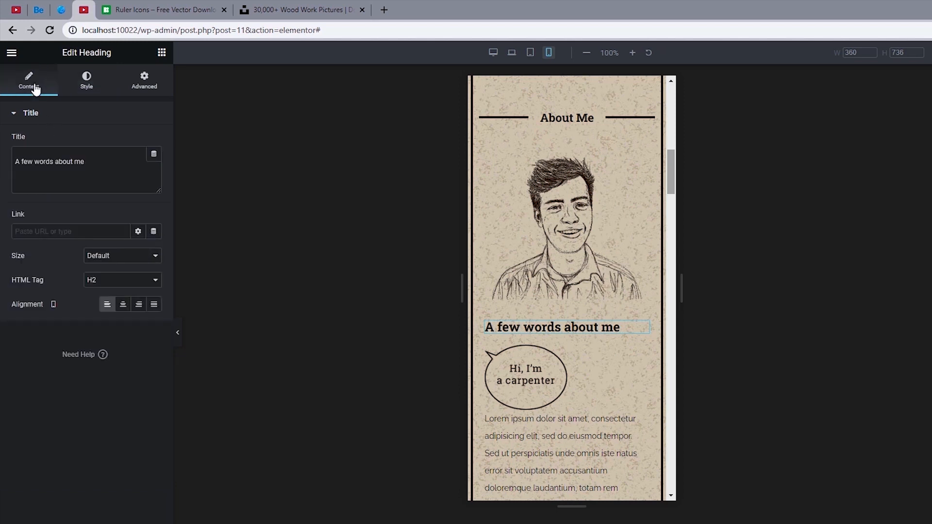
pyautogui.click(123, 304)
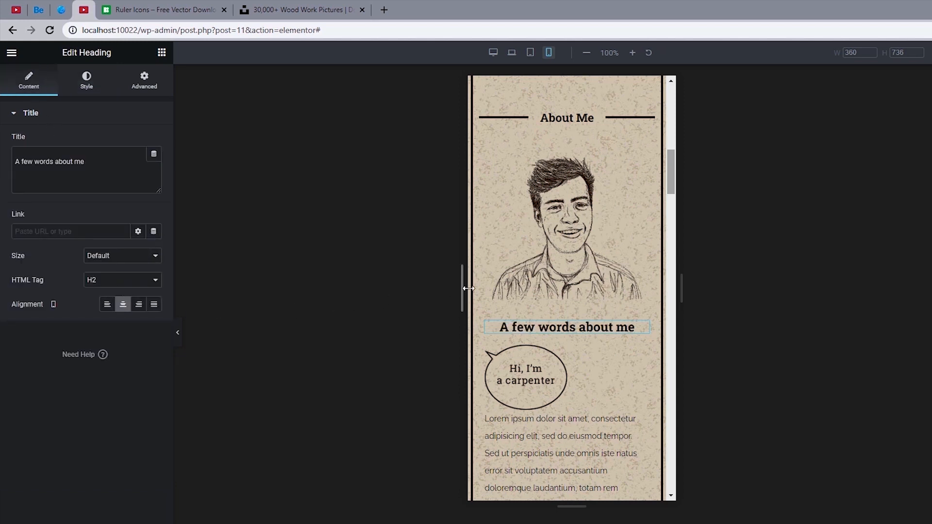
# Center the content of the "Hi, I'm a carpenter" speech bubble image box on mobile
pyautogui.scroll(-1, 534, 291)
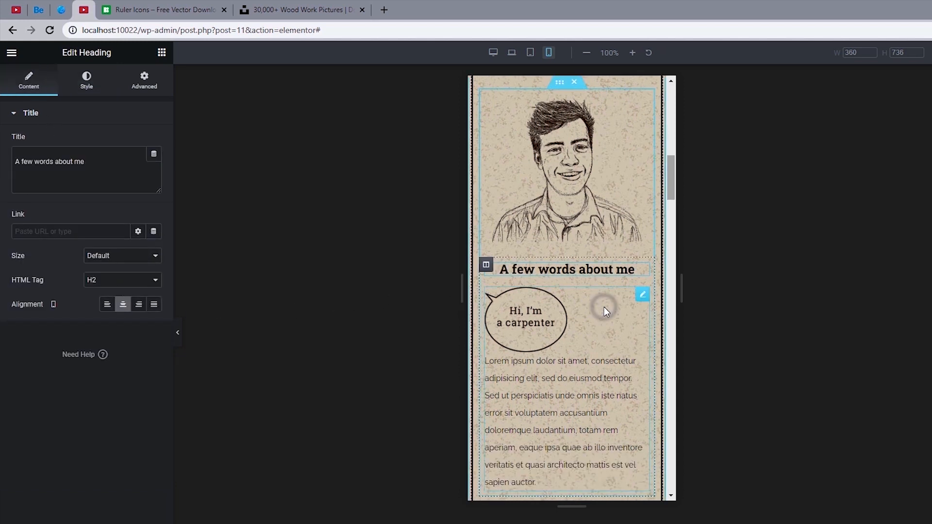
pyautogui.click(604, 307)
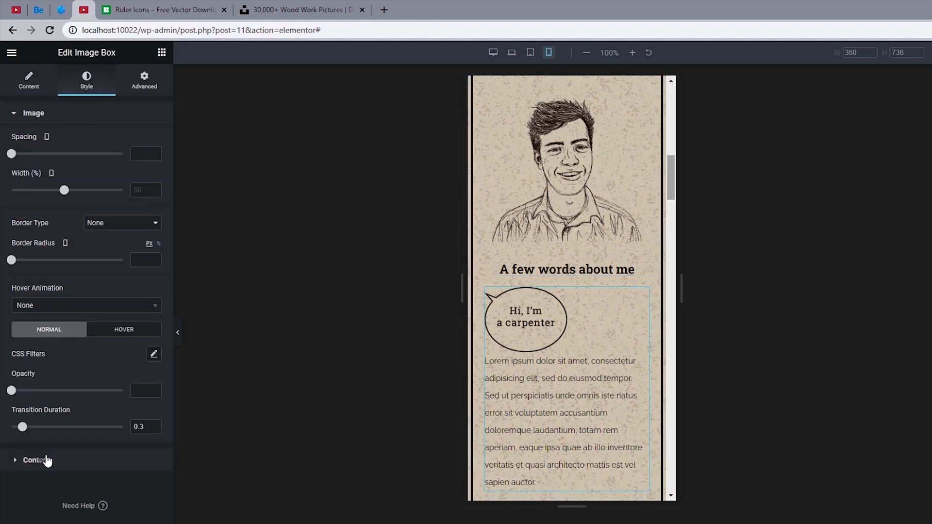
pyautogui.click(35, 460)
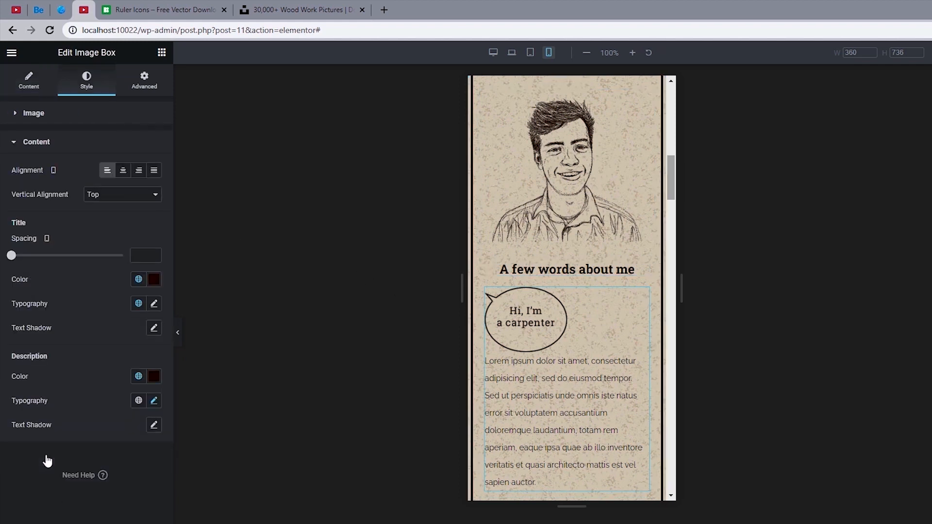
pyautogui.click(123, 170)
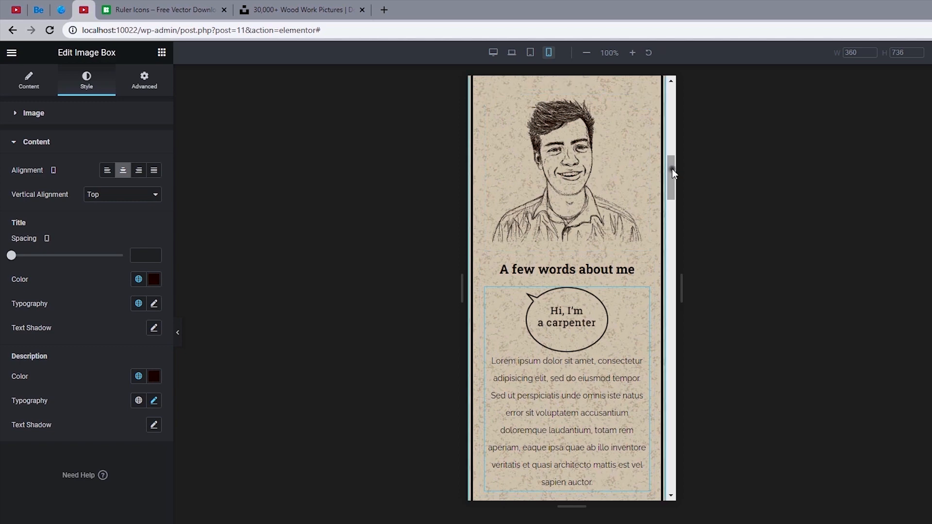
# Center the "Maecenas quis" heading on mobile and copy that heading
pyautogui.moveTo(672, 168); pyautogui.dragTo(672, 206)
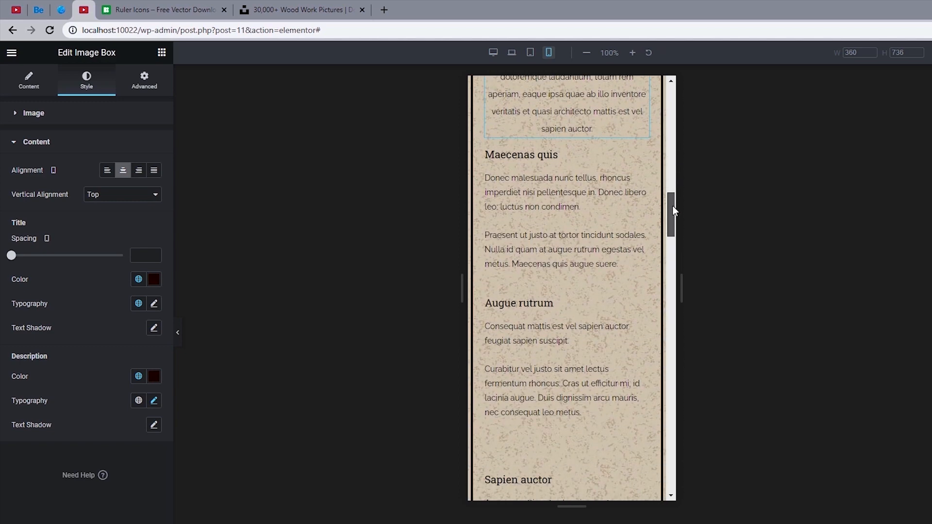
pyautogui.moveTo(673, 207); pyautogui.dragTo(671, 211)
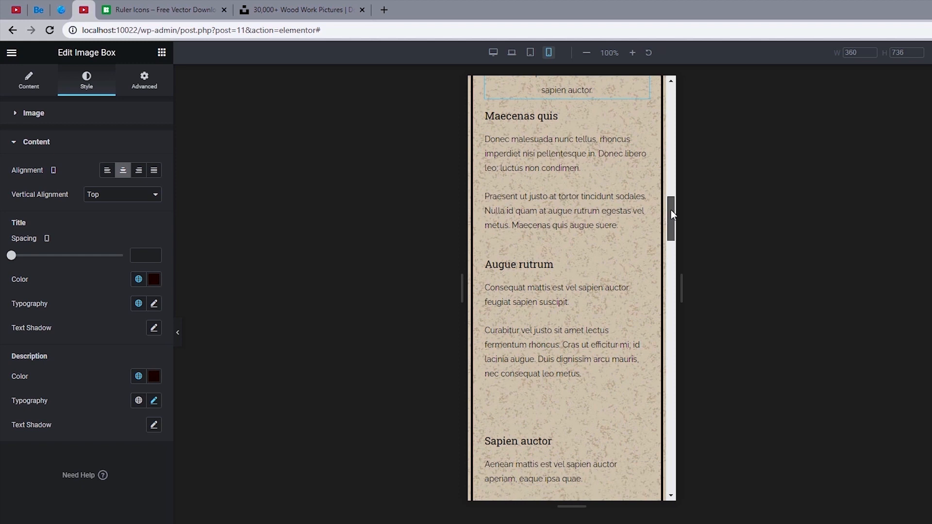
pyautogui.click(564, 119)
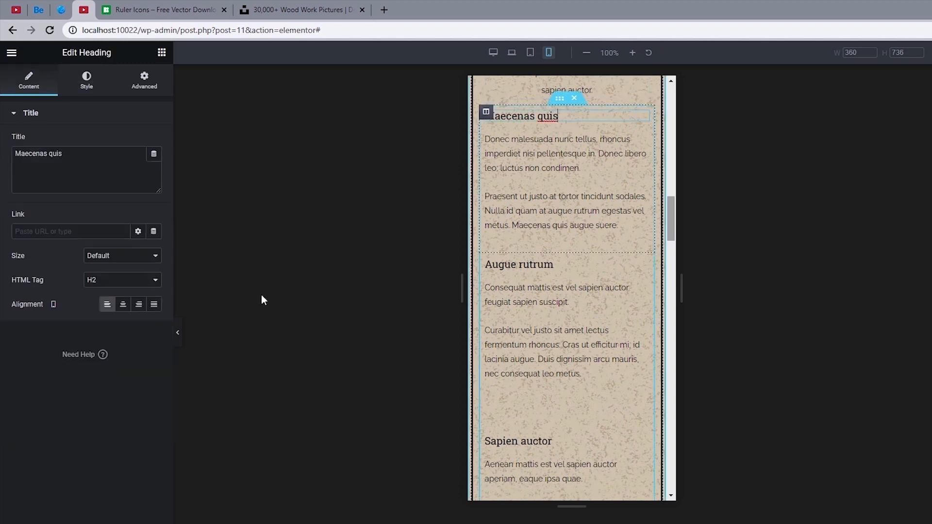
pyautogui.click(123, 308)
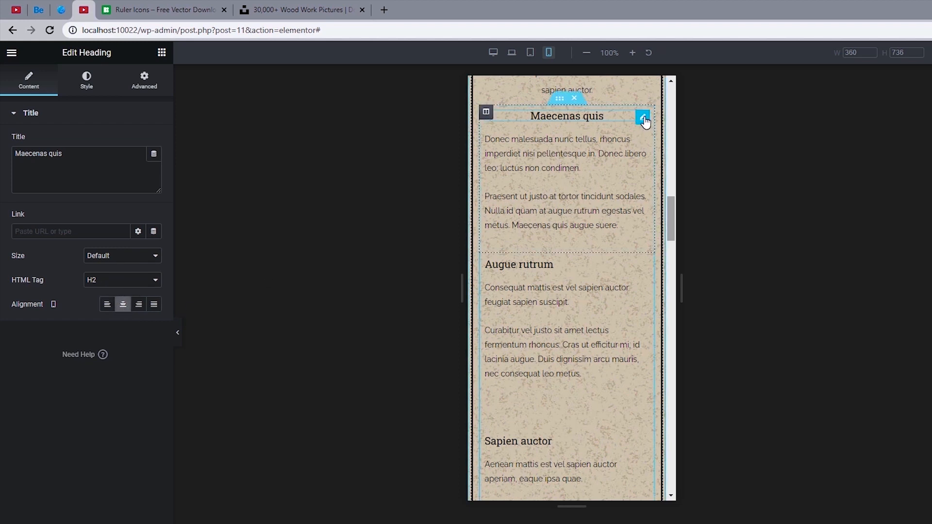
pyautogui.rightClick(650, 121)
pyautogui.click(664, 163)
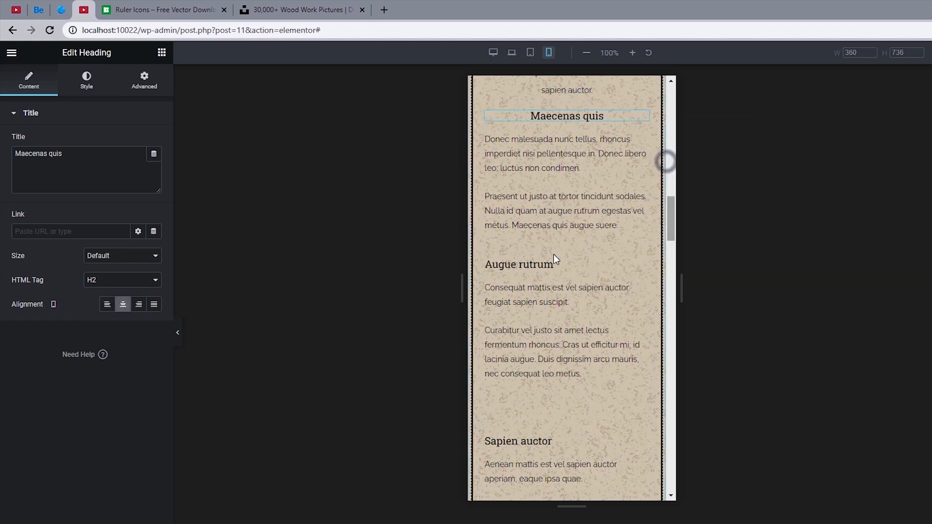
# Paste the copied heading style onto the "Augue rutrum" and "Sapien auctor" headings
pyautogui.rightClick(551, 266)
pyautogui.click(576, 346)
pyautogui.scroll(-3, 576, 342)
pyautogui.rightClick(546, 327)
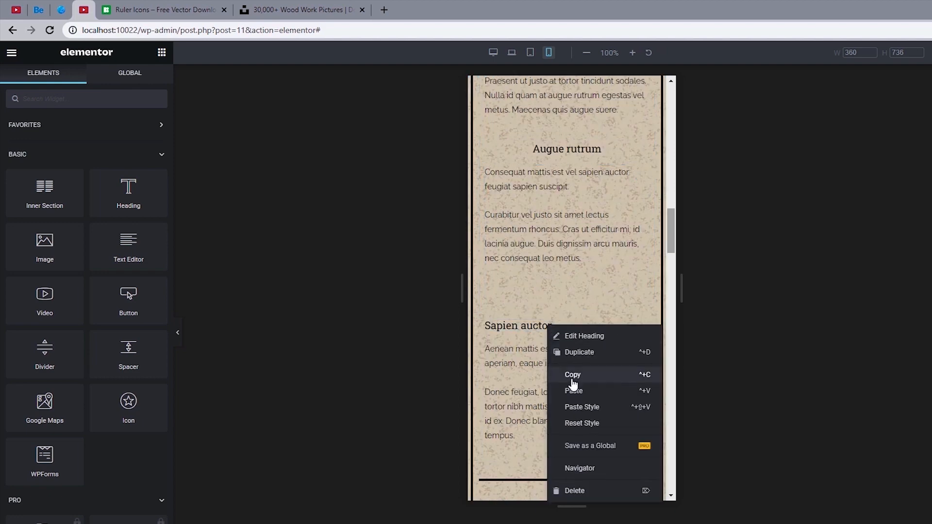
pyautogui.click(576, 403)
# Set the contact form column's mobile padding to 10 px on all sides
pyautogui.moveTo(671, 241); pyautogui.dragTo(671, 391)
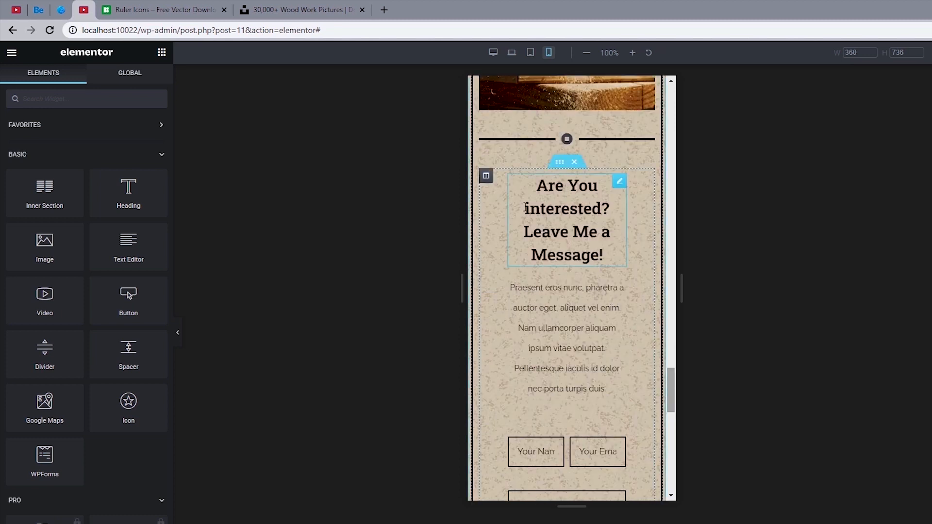
pyautogui.click(484, 177)
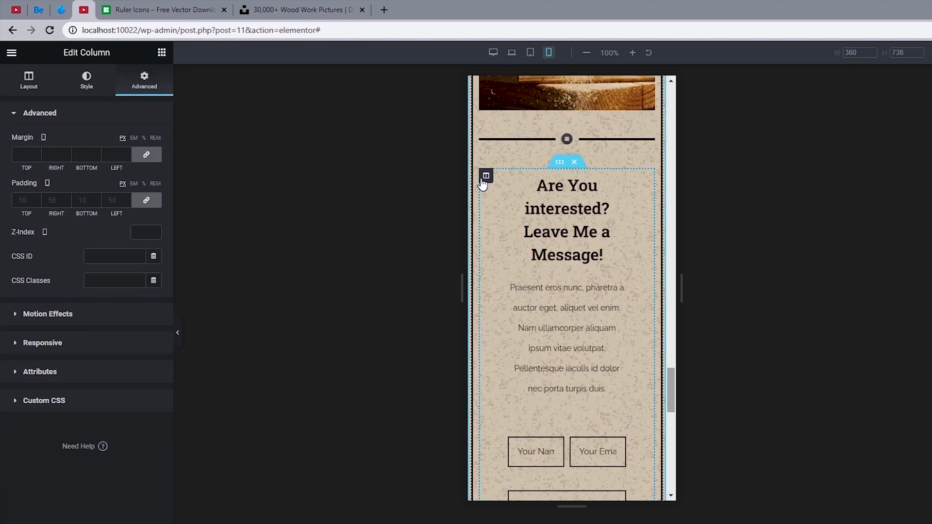
pyautogui.click(20, 201)
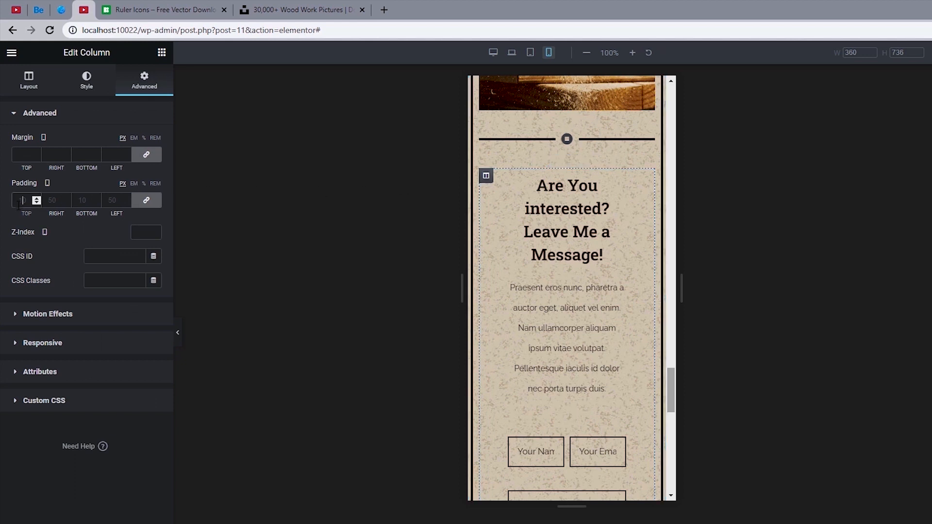
pyautogui.write('10')
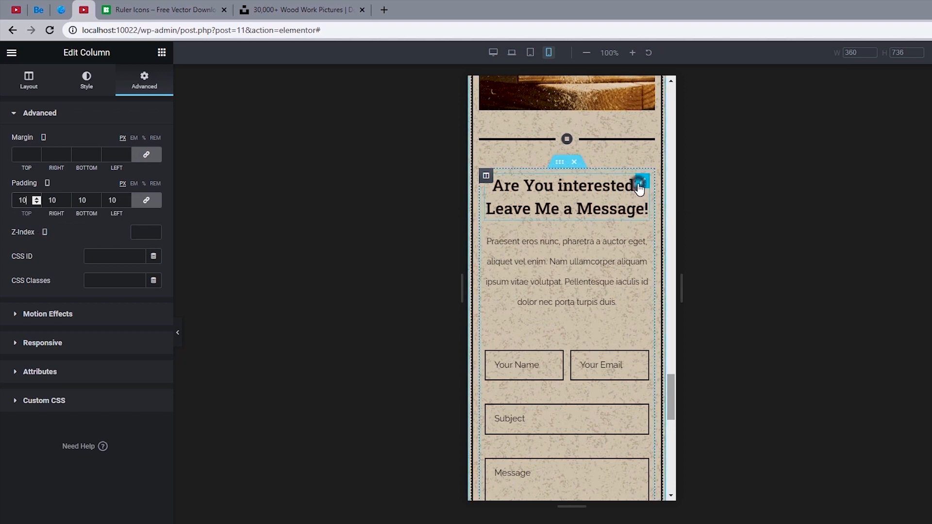
# Set the "Are You interested? Leave Me a Message!" heading's mobile text size to 22 px
pyautogui.click(640, 185)
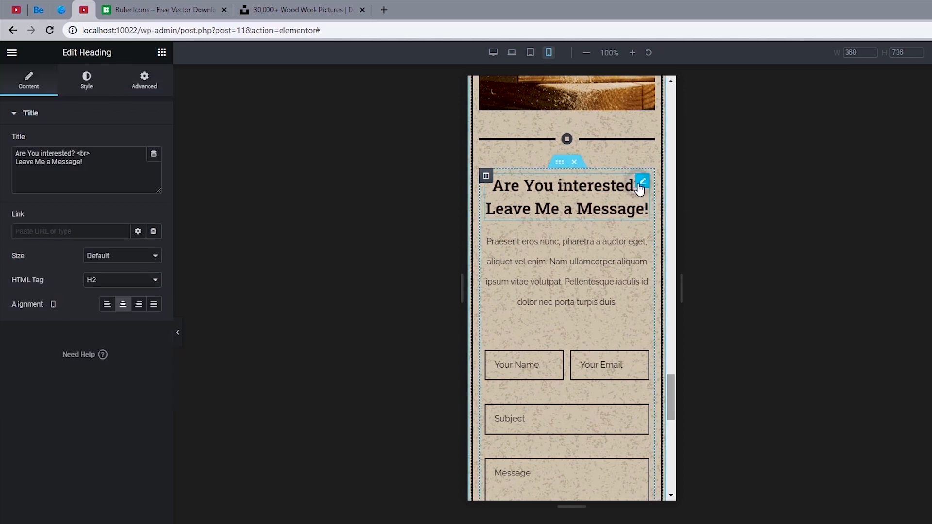
pyautogui.click(82, 81)
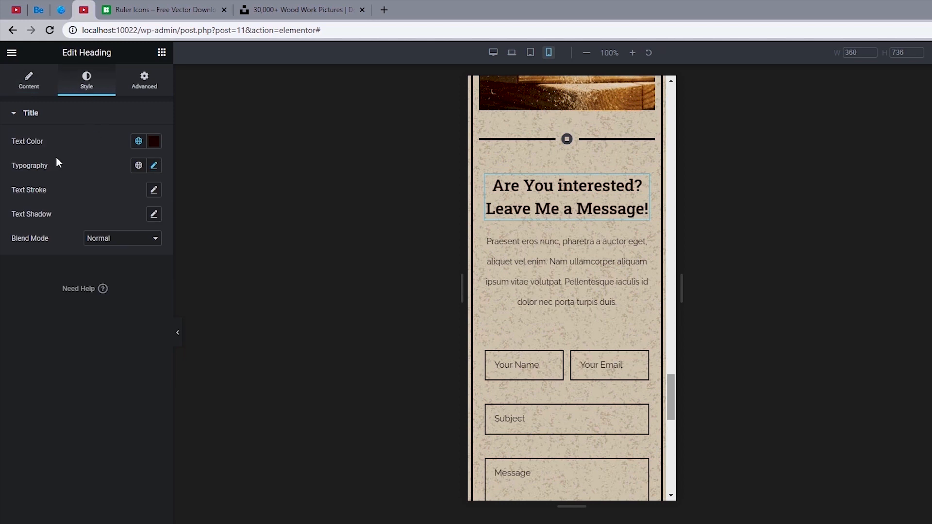
pyautogui.click(155, 167)
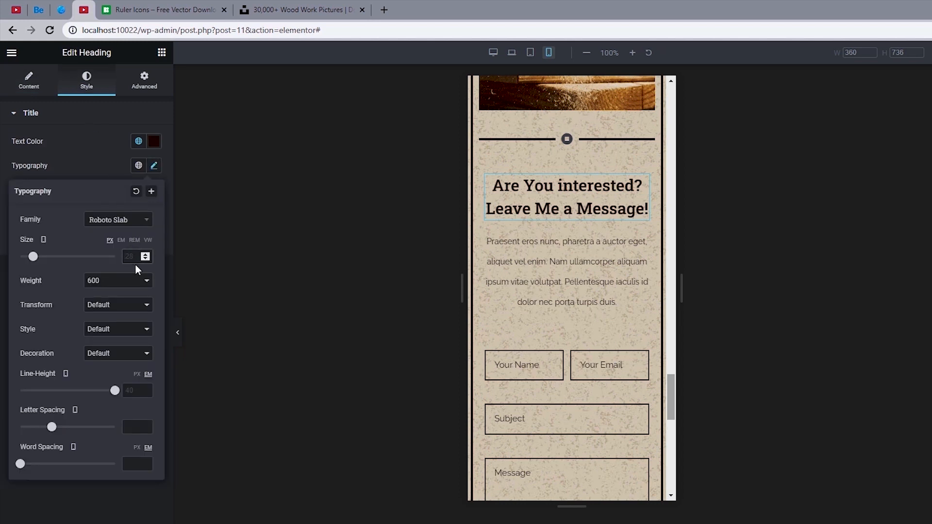
pyautogui.write('22')
# Set the "Call me" column's mobile width to 50%
pyautogui.scroll(-8, 532, 264)
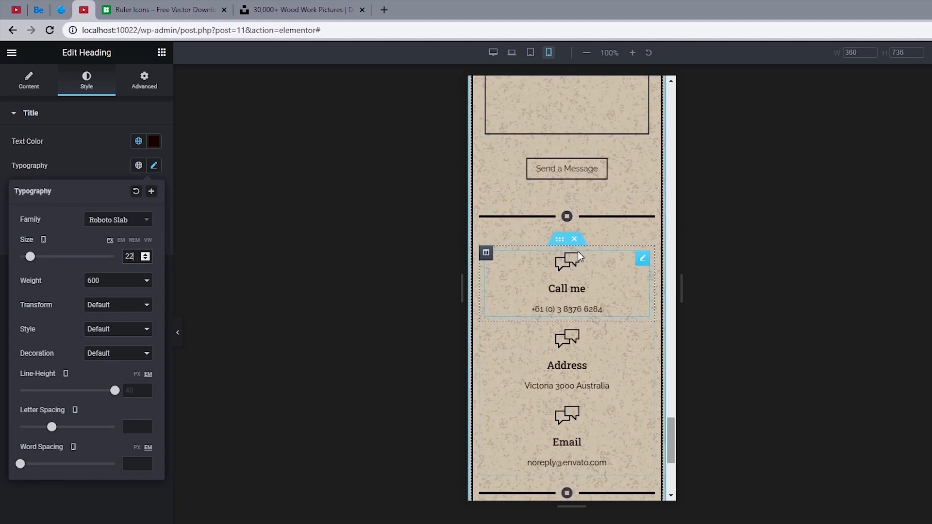
pyautogui.scroll(-1, 577, 252)
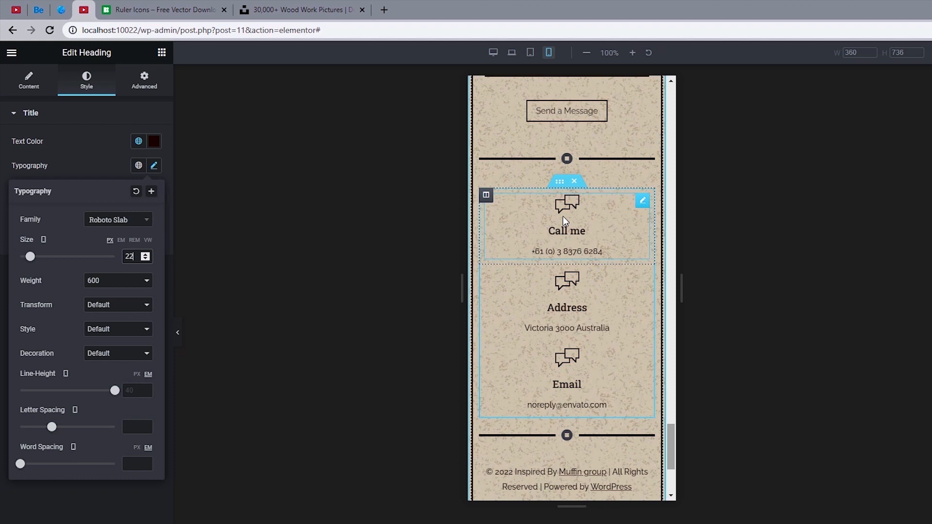
pyautogui.click(486, 195)
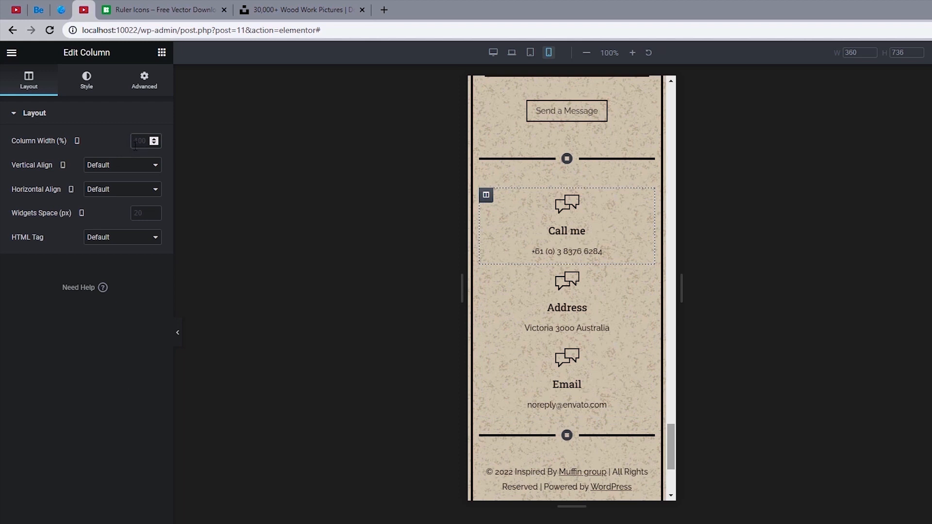
pyautogui.write('50')
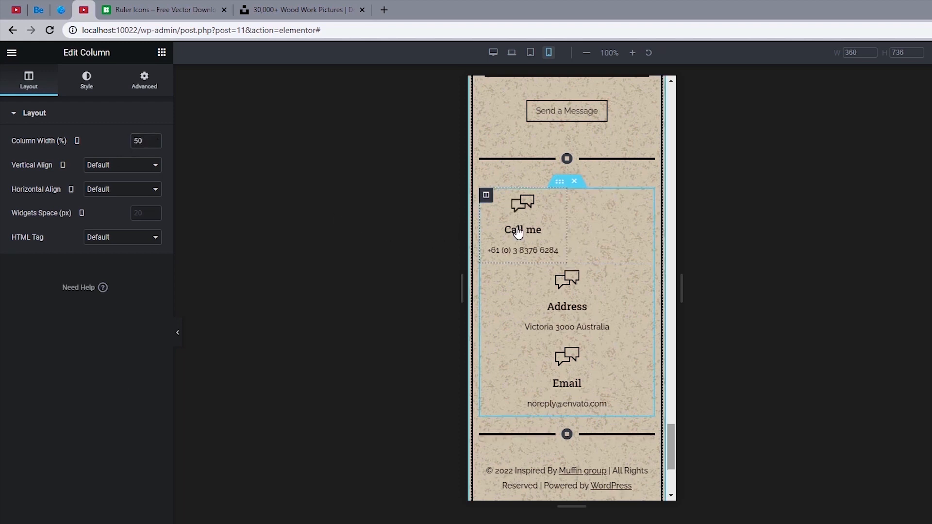
# Copy the "Call me" column and paste its style onto the "Address" column
pyautogui.rightClick(486, 195)
pyautogui.click(521, 263)
pyautogui.rightClick(486, 270)
pyautogui.click(521, 372)
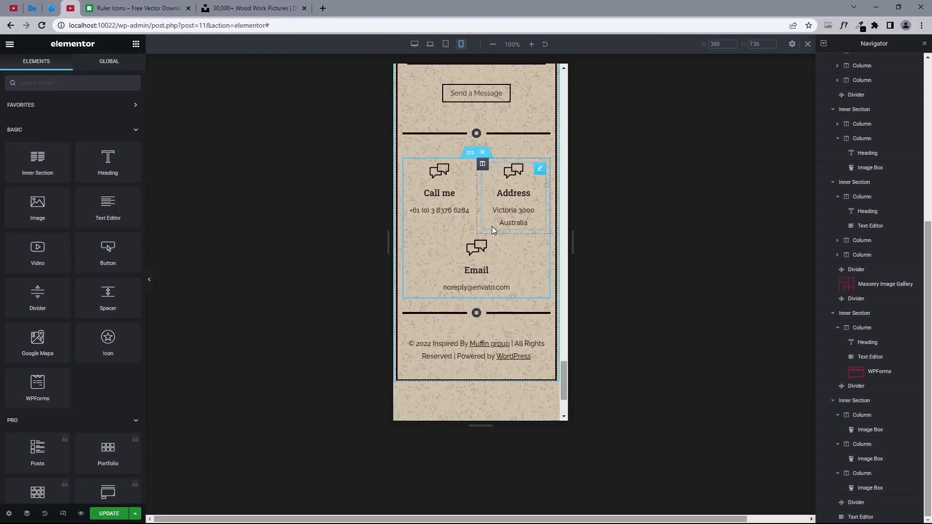
# Install and activate the Elementor Header & Footer Builder plugin from the WordPress dashboard
pyautogui.click(526, 290)
pyautogui.moveTo(564, 368); pyautogui.dragTo(562, 71)
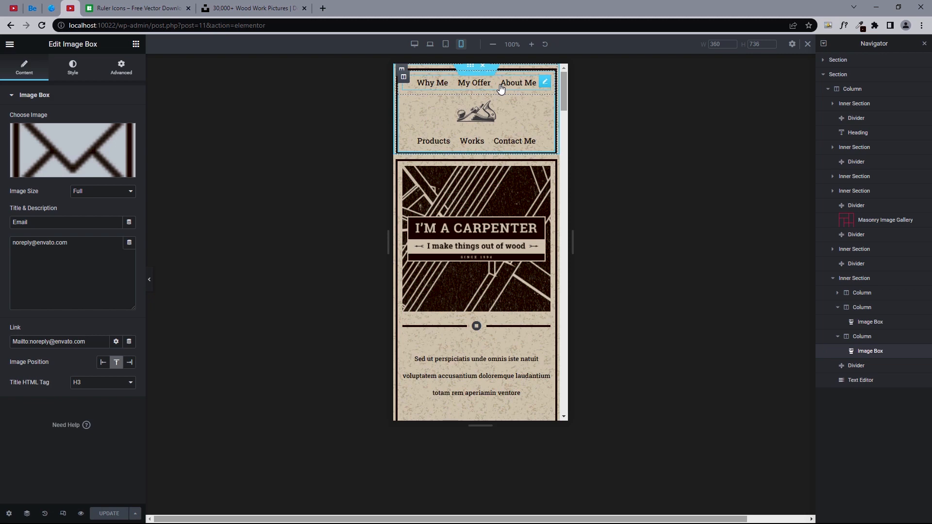
pyautogui.click(13, 11)
pyautogui.click(321, 150)
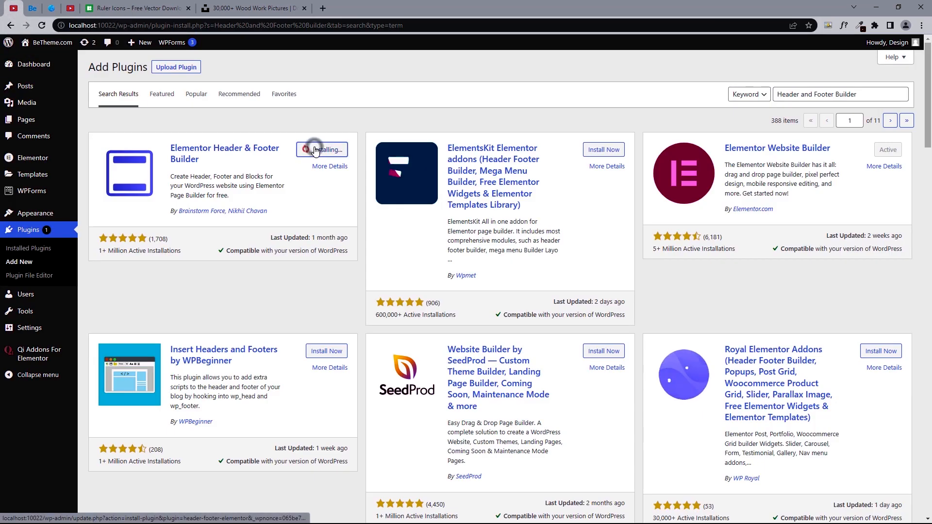
pyautogui.click(319, 149)
# Return to the Elementor editor and search the widgets for "Navi"
pyautogui.click(72, 9)
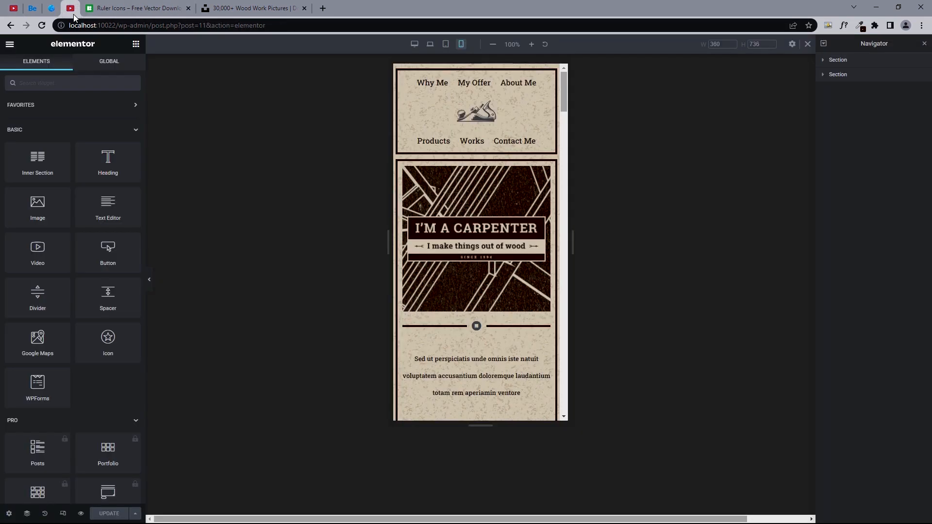
pyautogui.click(73, 81)
pyautogui.write('Navi')
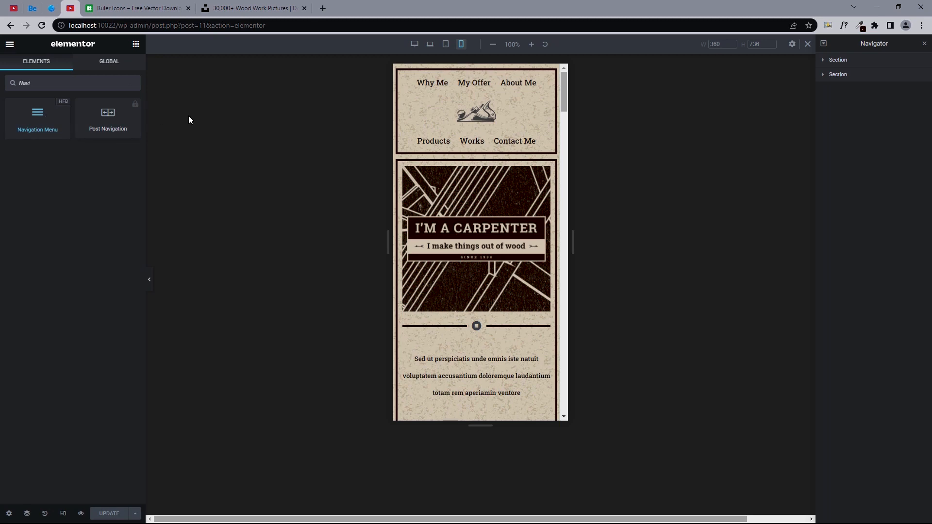
# Switch the preview to desktop and open the header's "Why Me" icon list and the divider below the hero banner
pyautogui.click(415, 45)
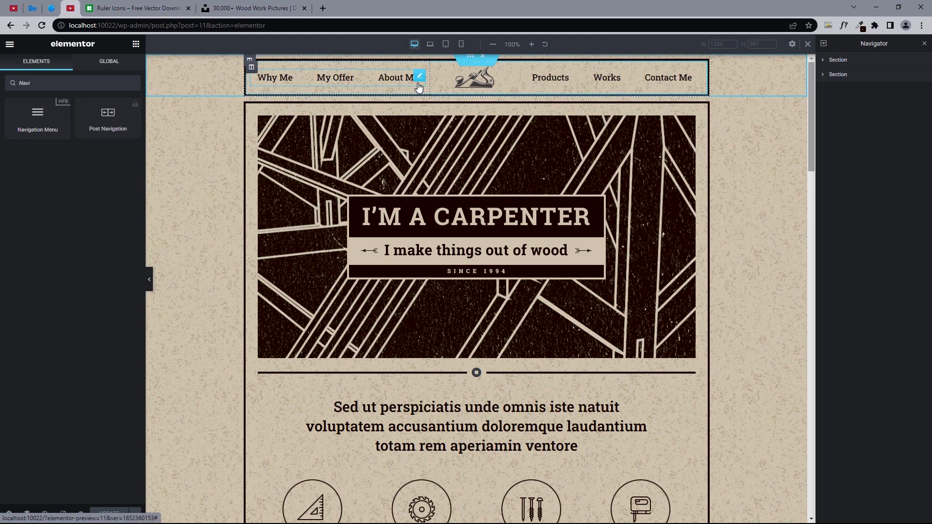
pyautogui.click(418, 84)
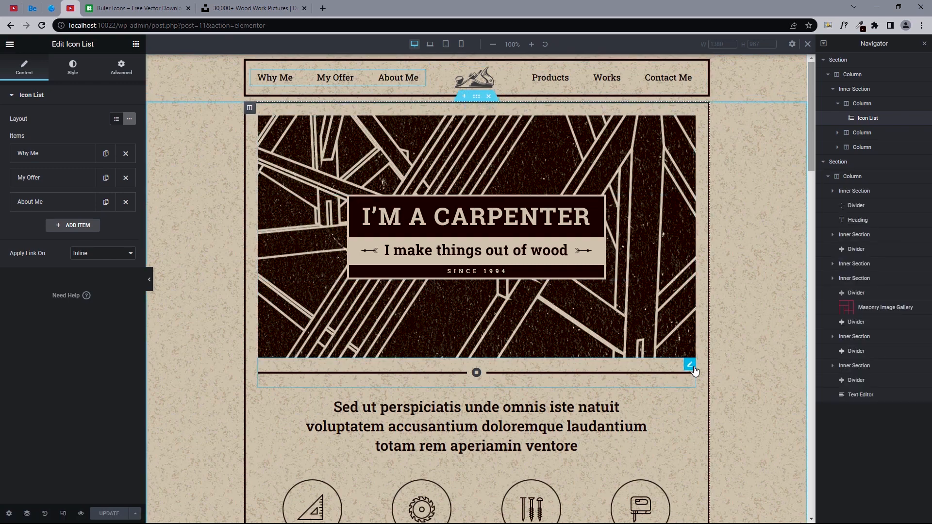
pyautogui.click(690, 365)
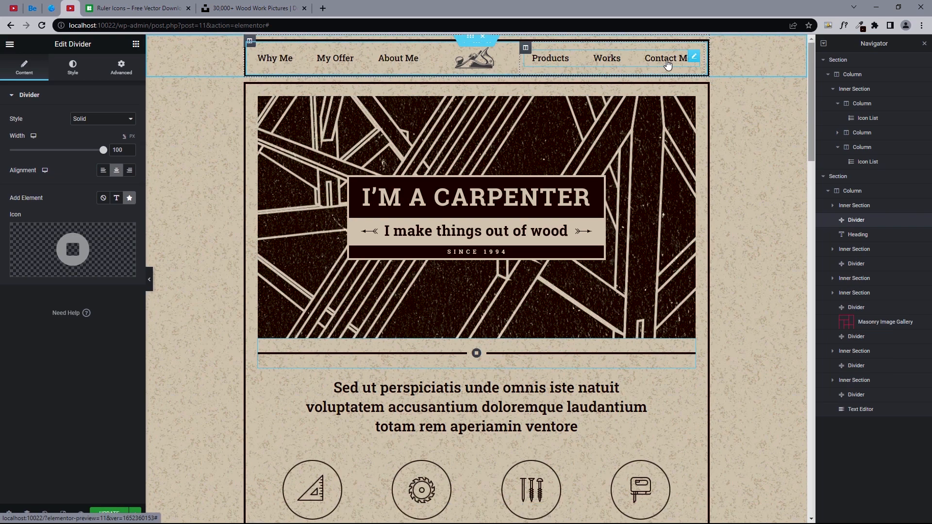
# Give the divider above the masonry image gallery the CSS ID "works"
pyautogui.moveTo(808, 63); pyautogui.dragTo(782, 272)
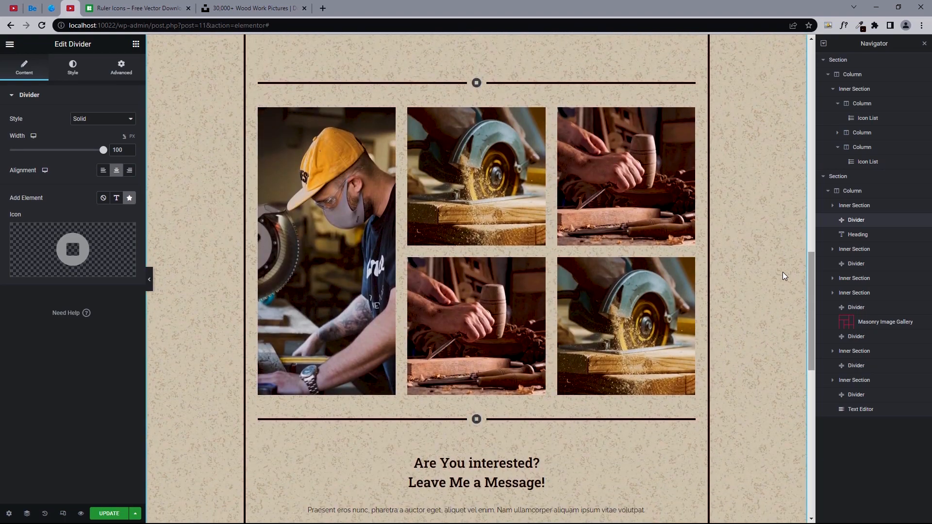
pyautogui.click(694, 77)
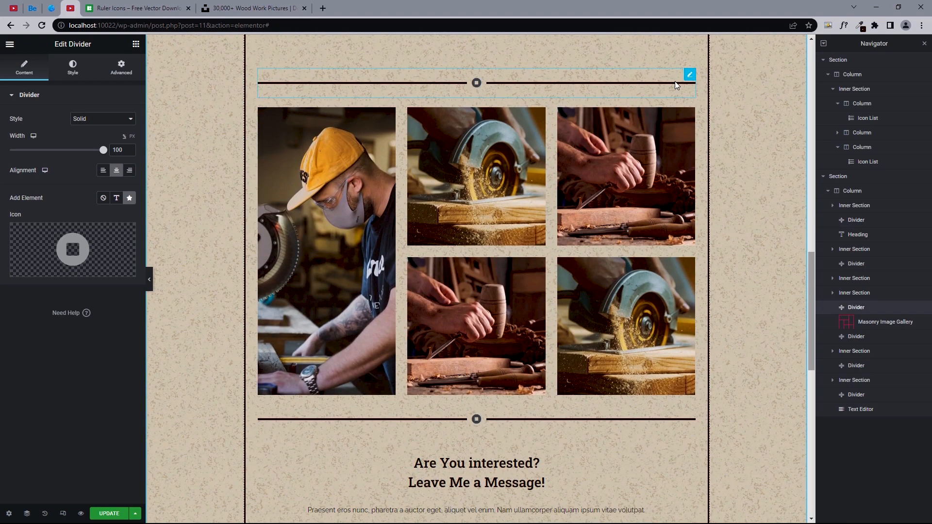
pyautogui.click(137, 79)
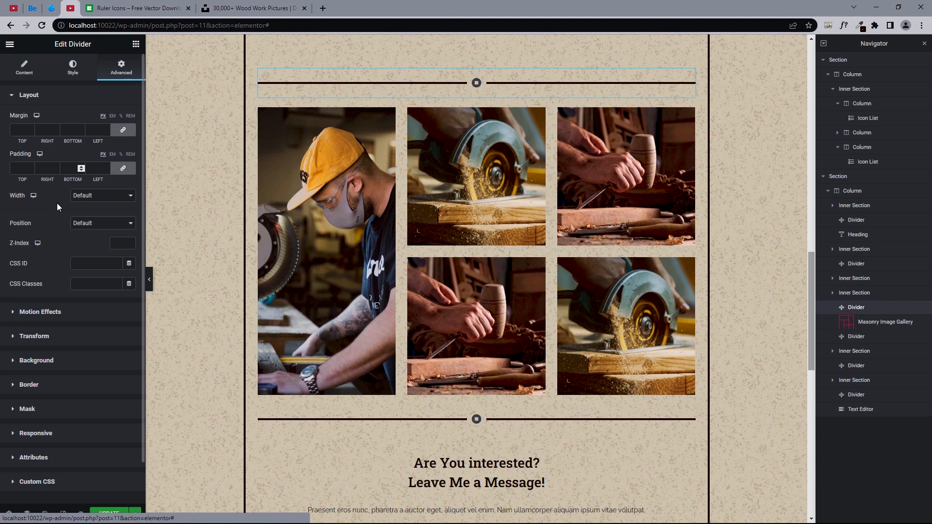
pyautogui.moveTo(7, 264); pyautogui.dragTo(18, 268)
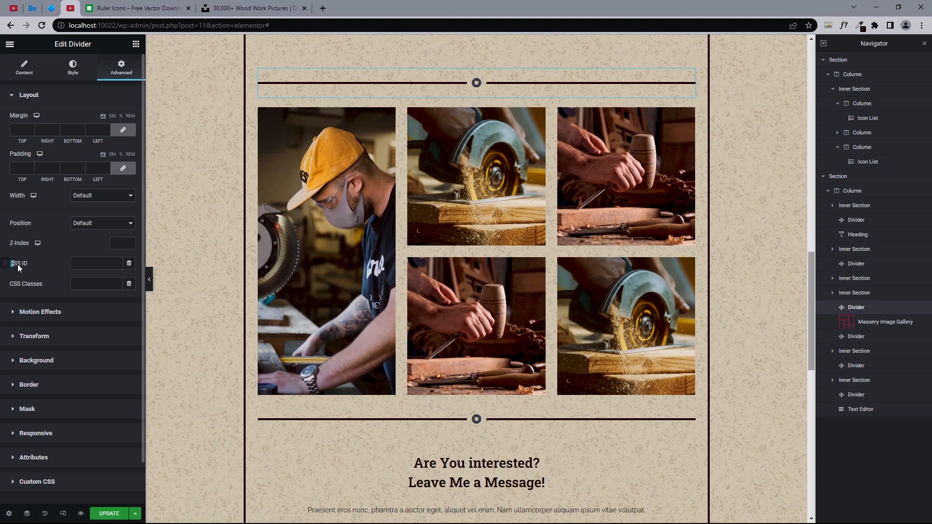
pyautogui.click(81, 264)
pyautogui.write('works')
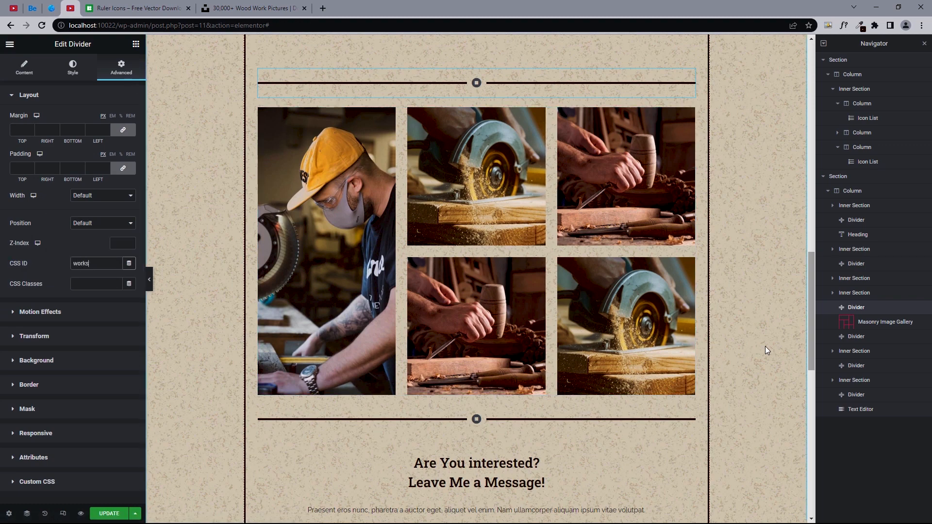
# Link the header's "Works" item to #works and test the link in the preview
pyautogui.moveTo(810, 324); pyautogui.dragTo(752, 77)
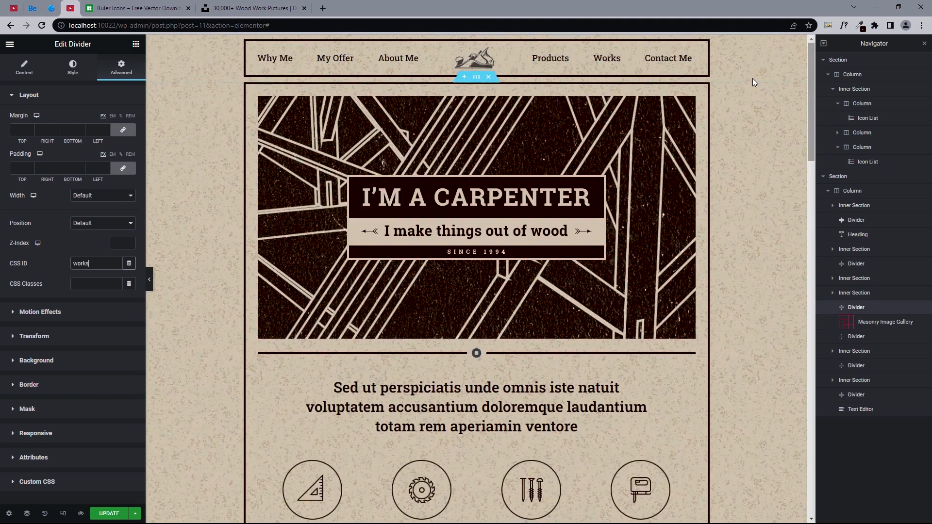
pyautogui.click(693, 55)
pyautogui.click(62, 177)
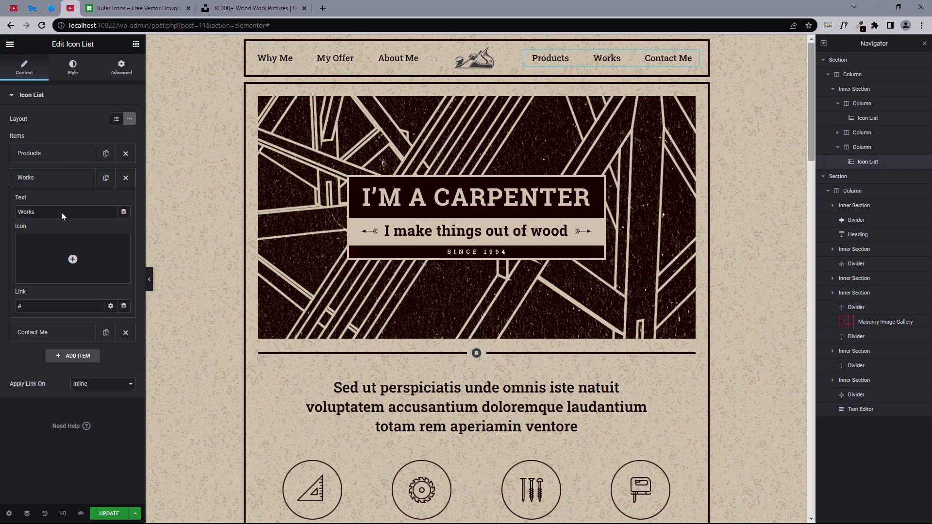
pyautogui.click(38, 306)
pyautogui.write('works')
pyautogui.click(603, 60)
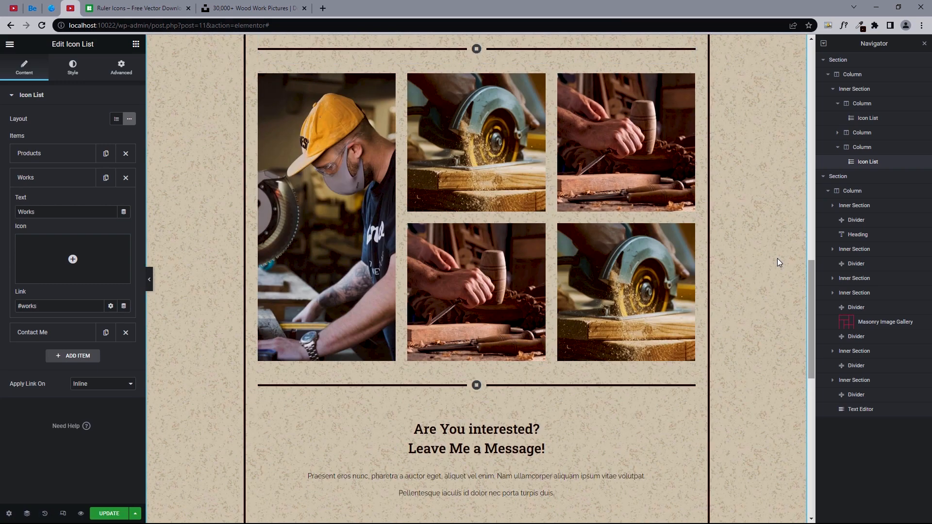
# Give the divider above the contact form section the CSS ID "contact"
pyautogui.moveTo(810, 304); pyautogui.dragTo(807, 380)
pyautogui.click(680, 112)
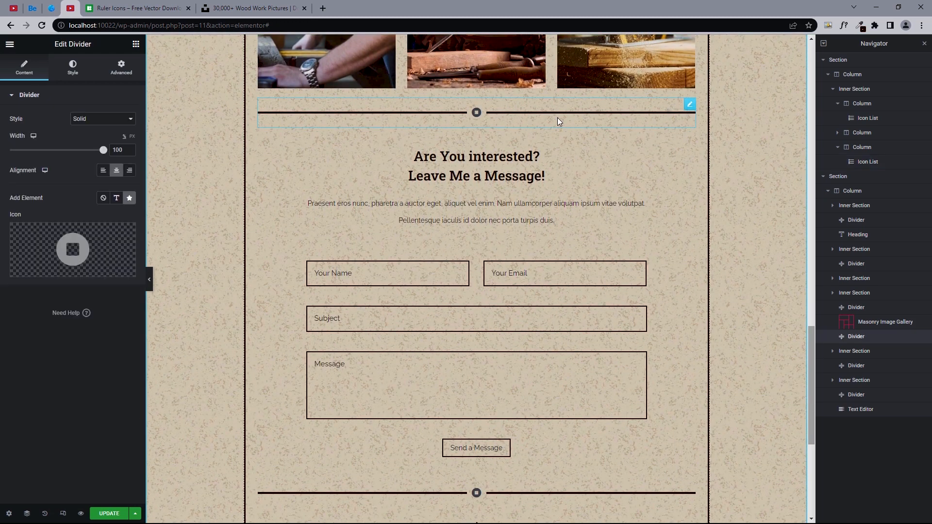
pyautogui.click(130, 71)
pyautogui.click(93, 264)
pyautogui.write('co')
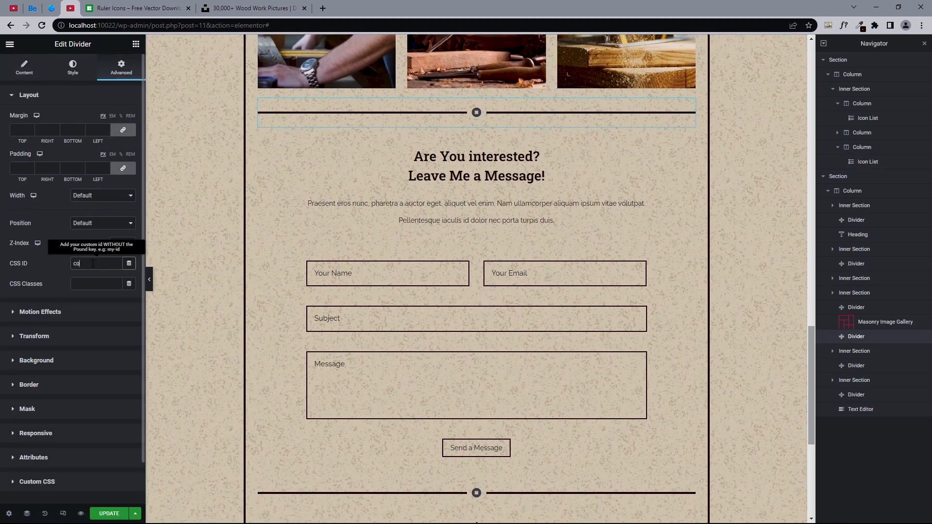
pyautogui.write('ntact')
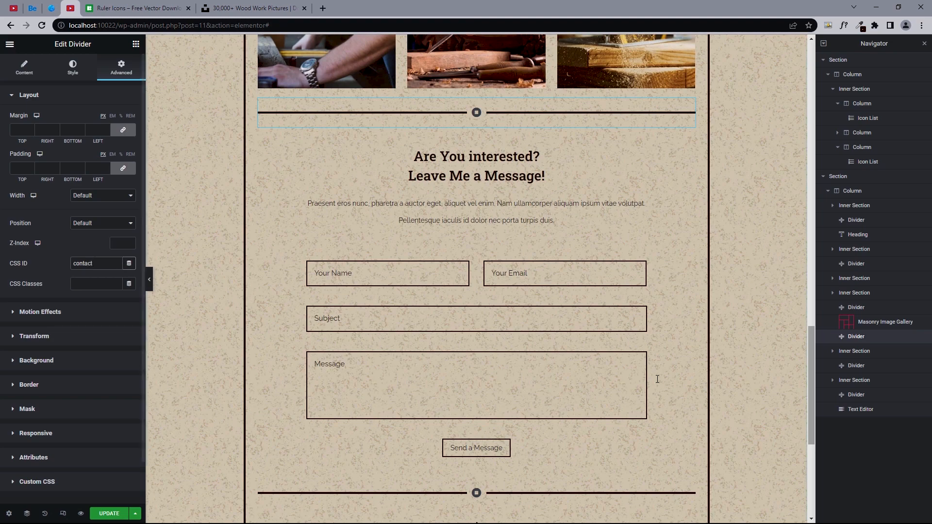
# Link the header's "Contact Me" item to #contact and test the link in the preview
pyautogui.moveTo(805, 391); pyautogui.dragTo(798, 100)
pyautogui.click(679, 66)
pyautogui.click(52, 201)
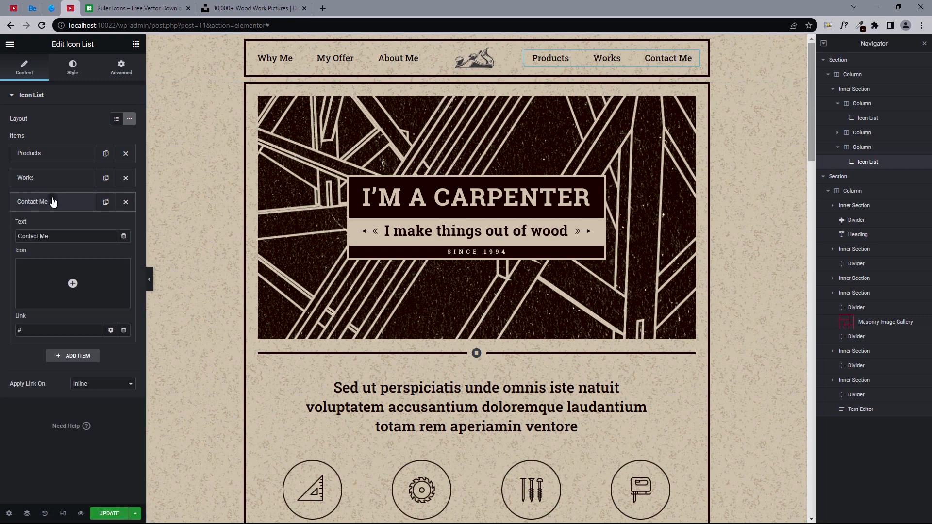
pyautogui.click(44, 332)
pyautogui.write('#contact')
pyautogui.click(666, 64)
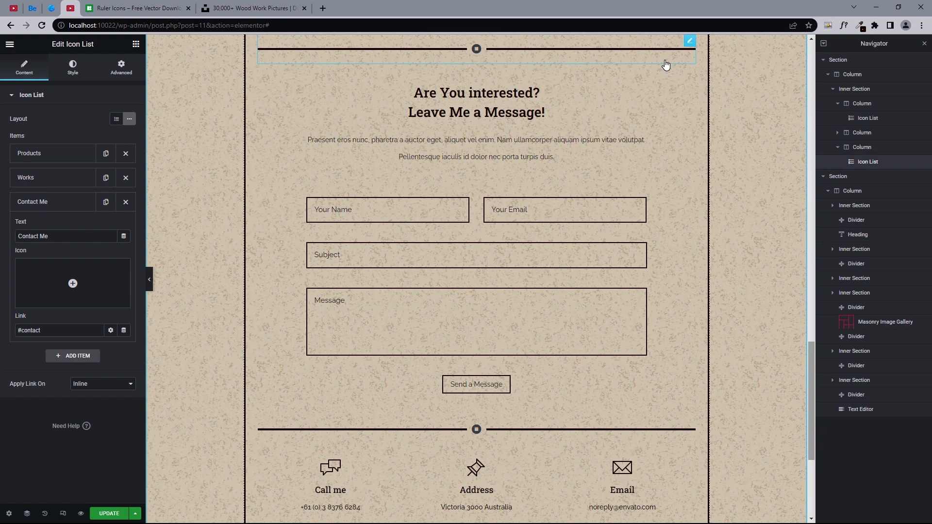
# Update the page and switch to the WordPress dashboard
pyautogui.click(107, 513)
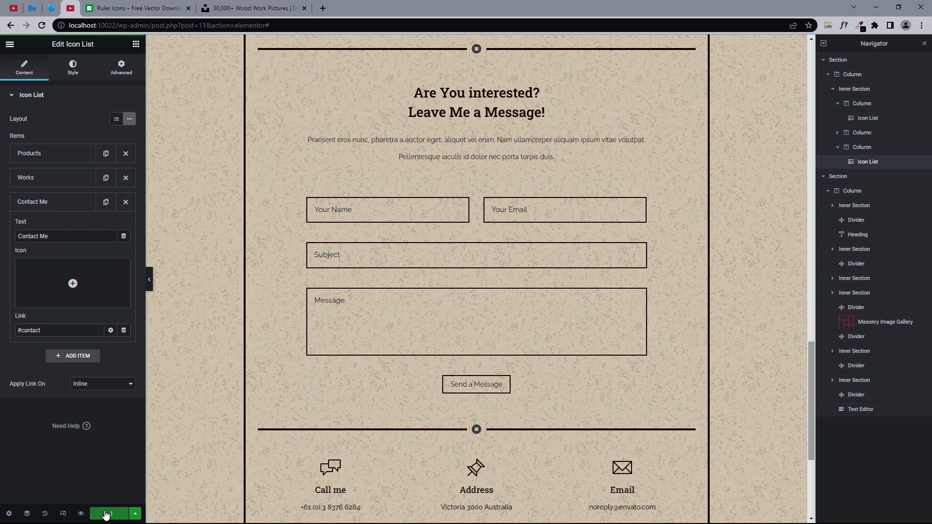
pyautogui.click(14, 7)
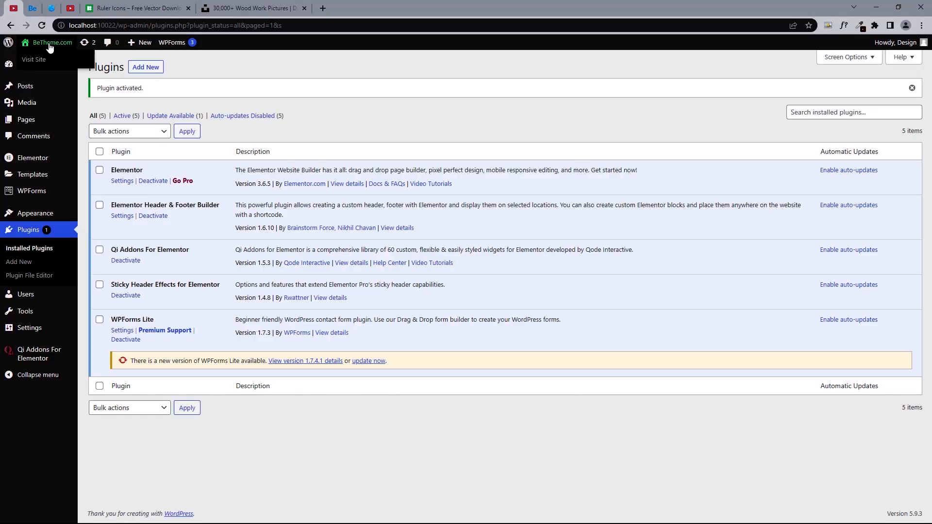